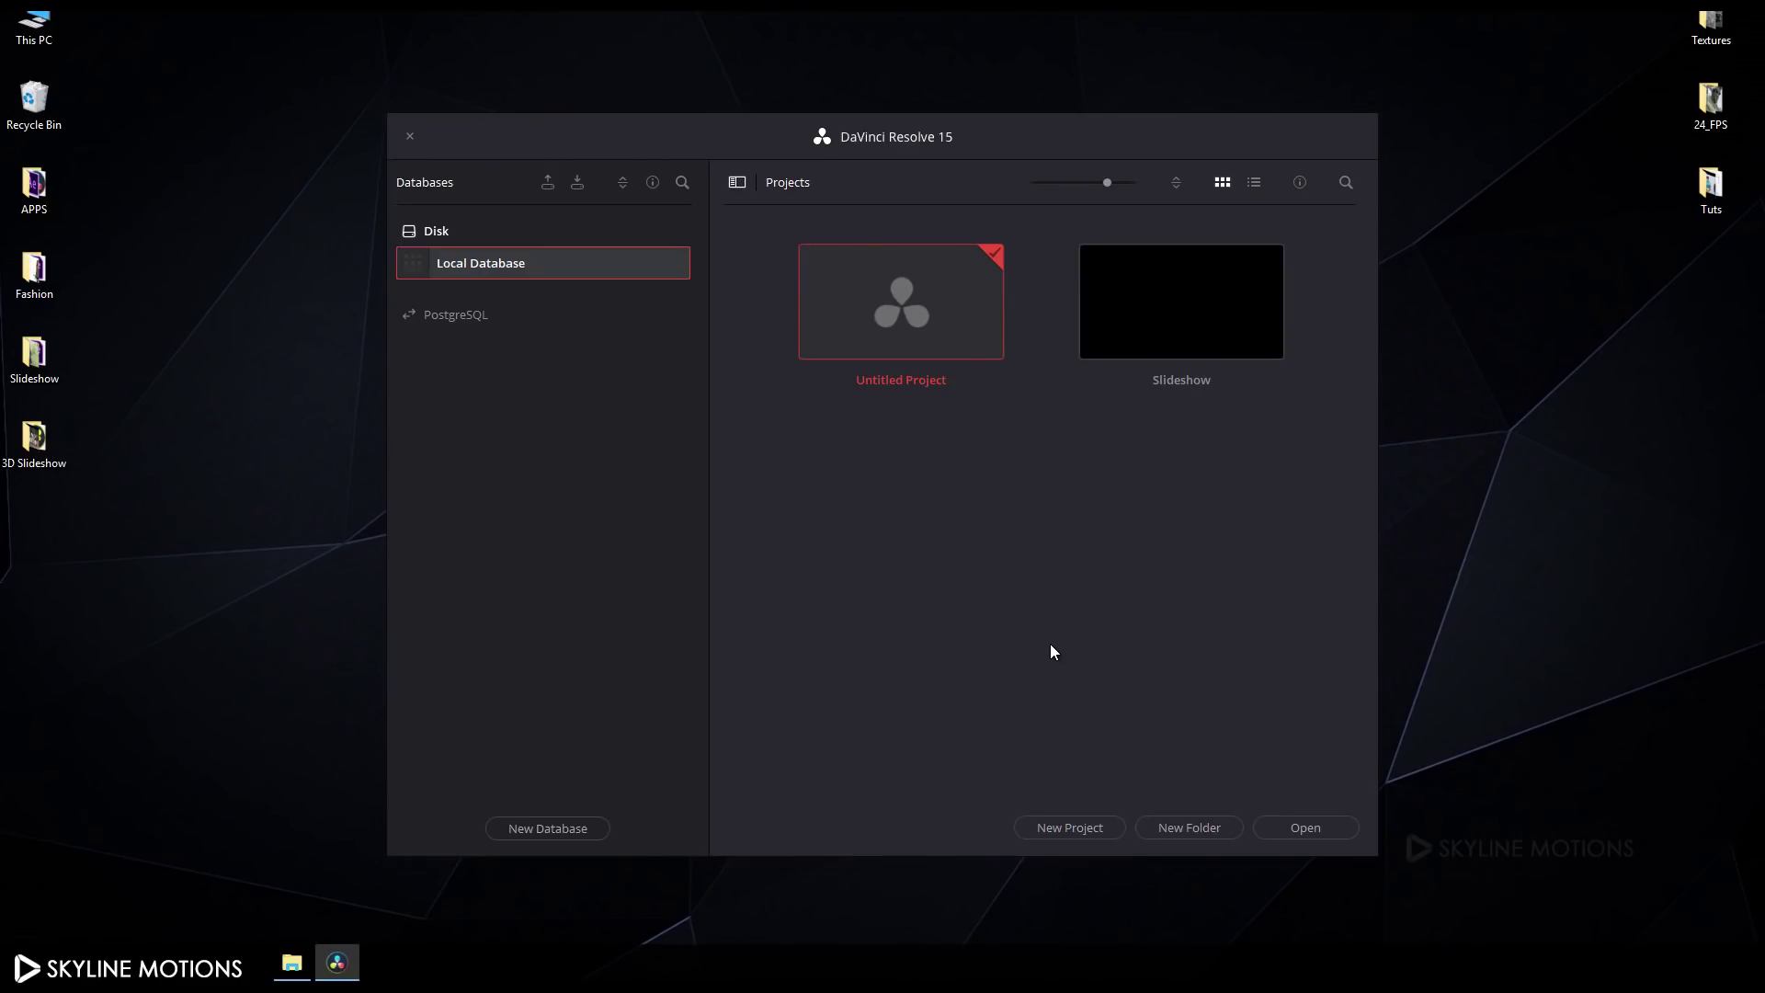
Step: Create a new project named "Slide Ani"
left_click(1057, 827)
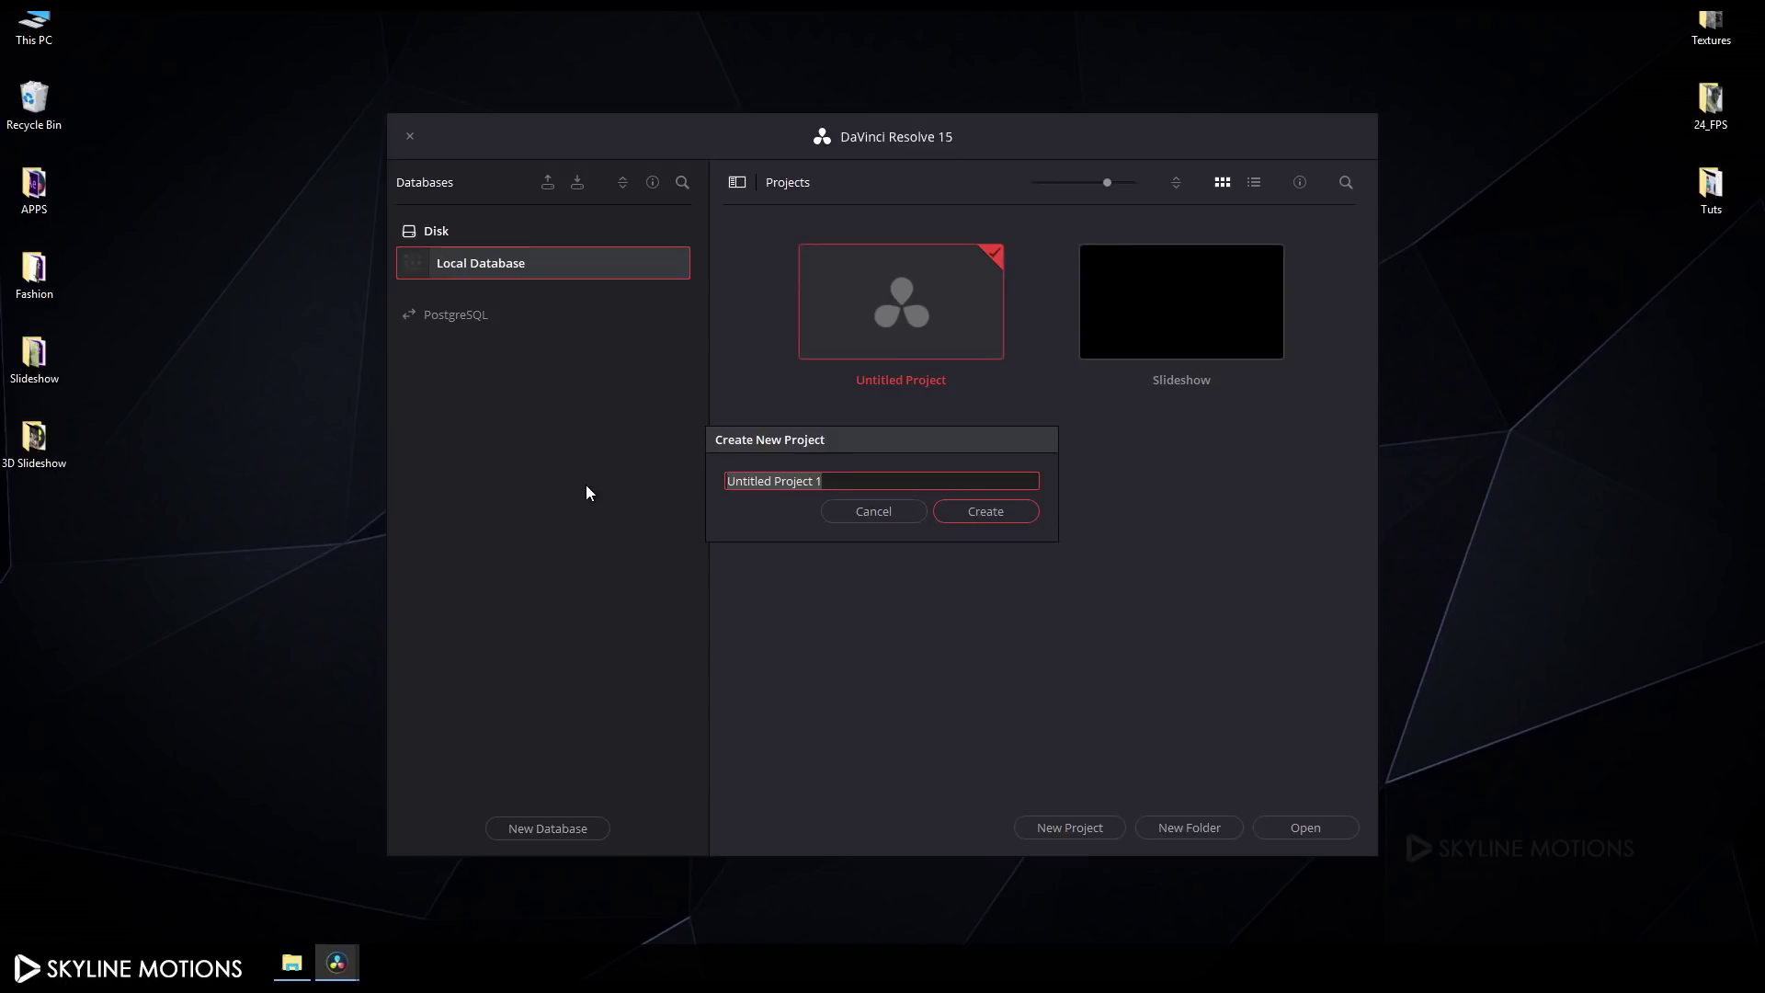
type("Slide Ani")
left_click(1002, 516)
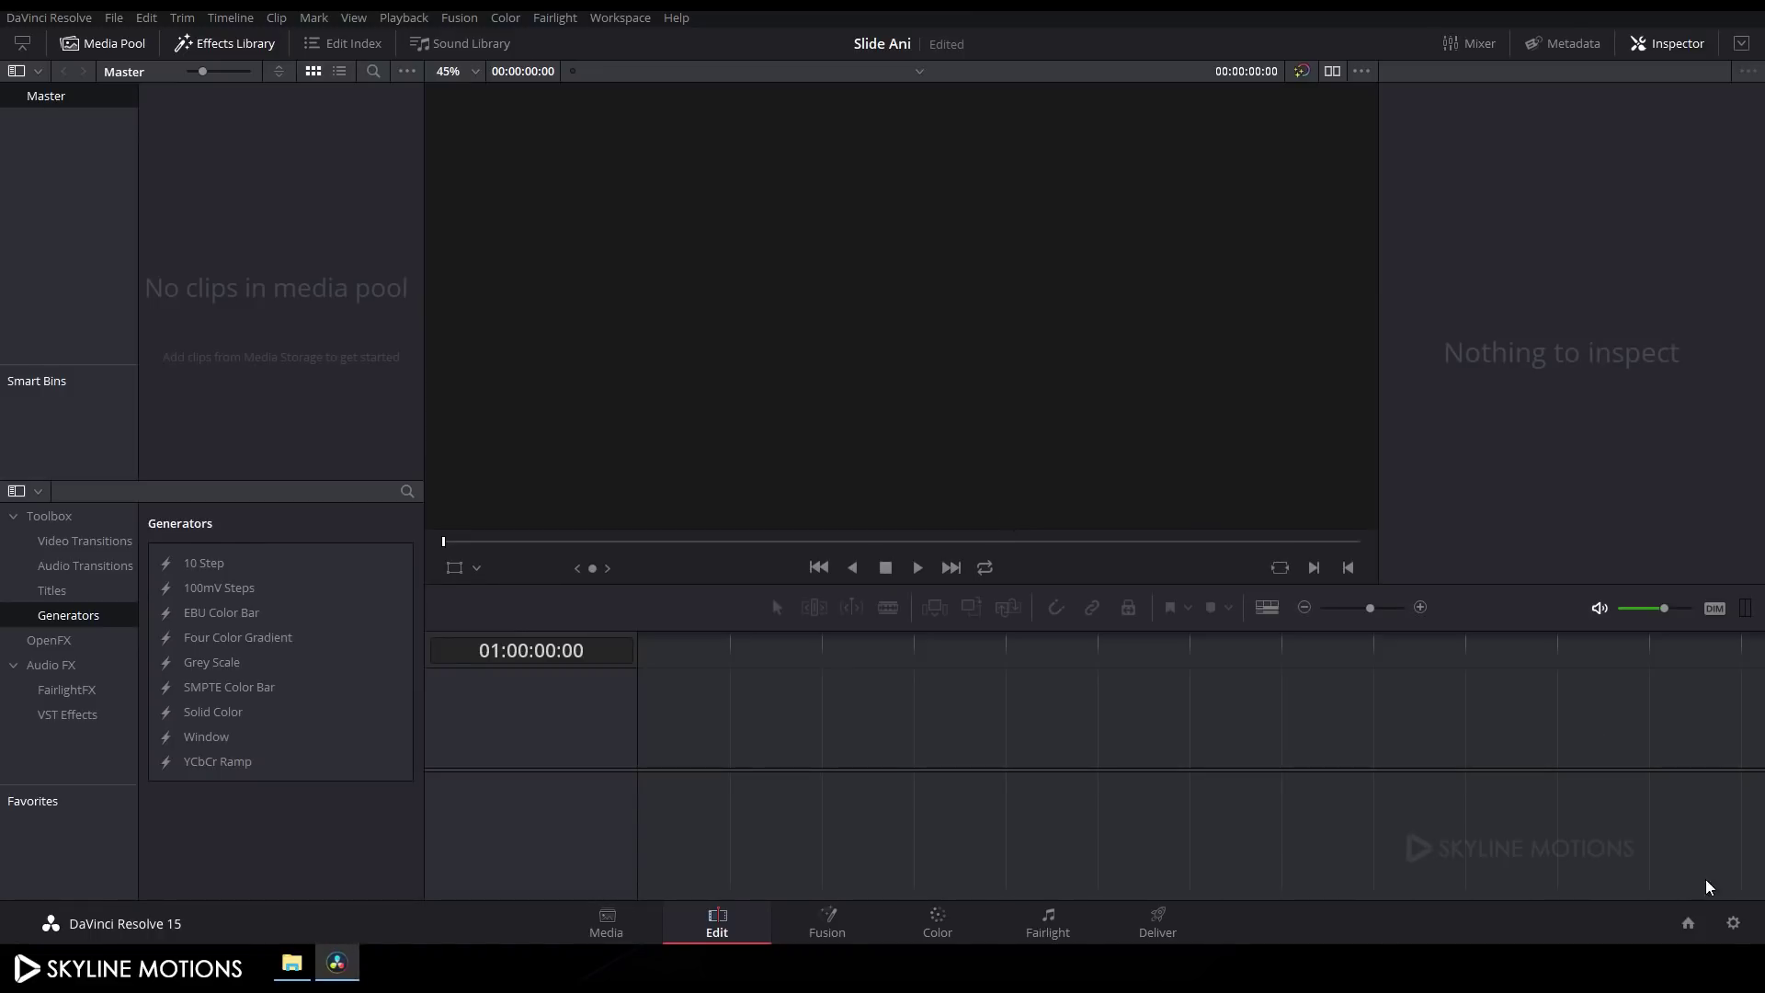
Step: Set the project's timeline frame rate and playback frame rate to 30 frames per second and save the settings
left_click(1733, 923)
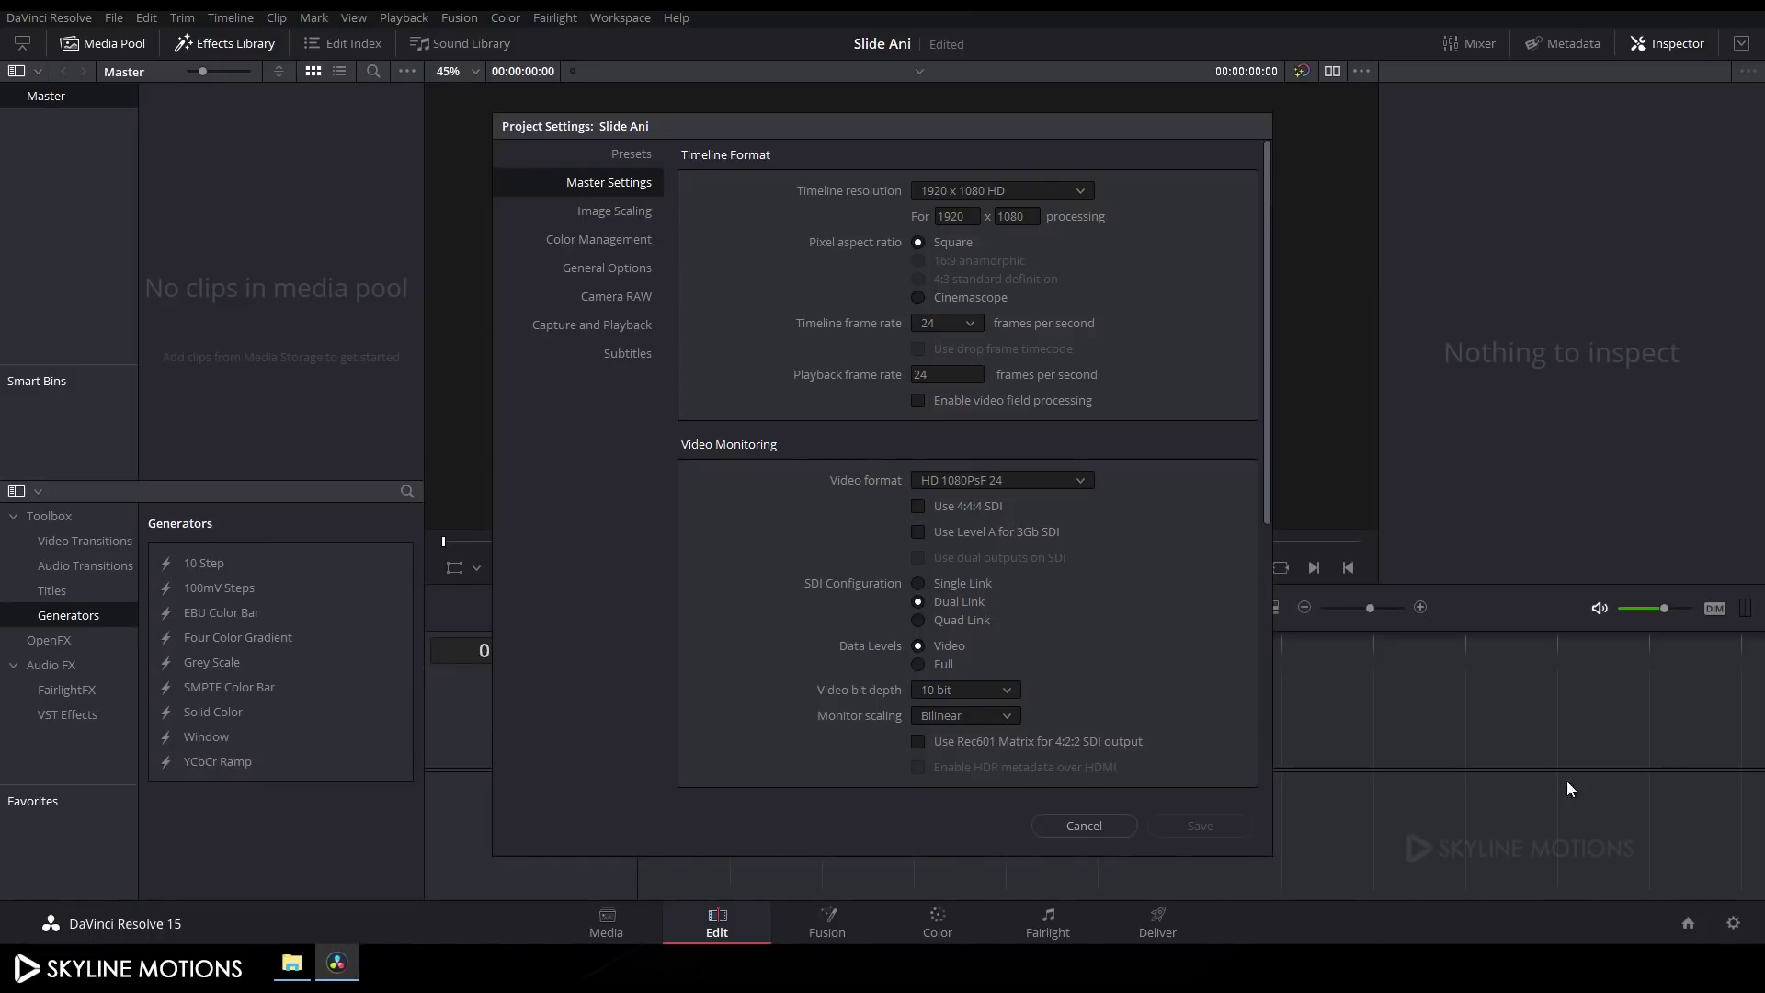
left_click(971, 327)
left_click(932, 469)
key("Tab")
type("30")
scroll(1083, 350, "down", 5)
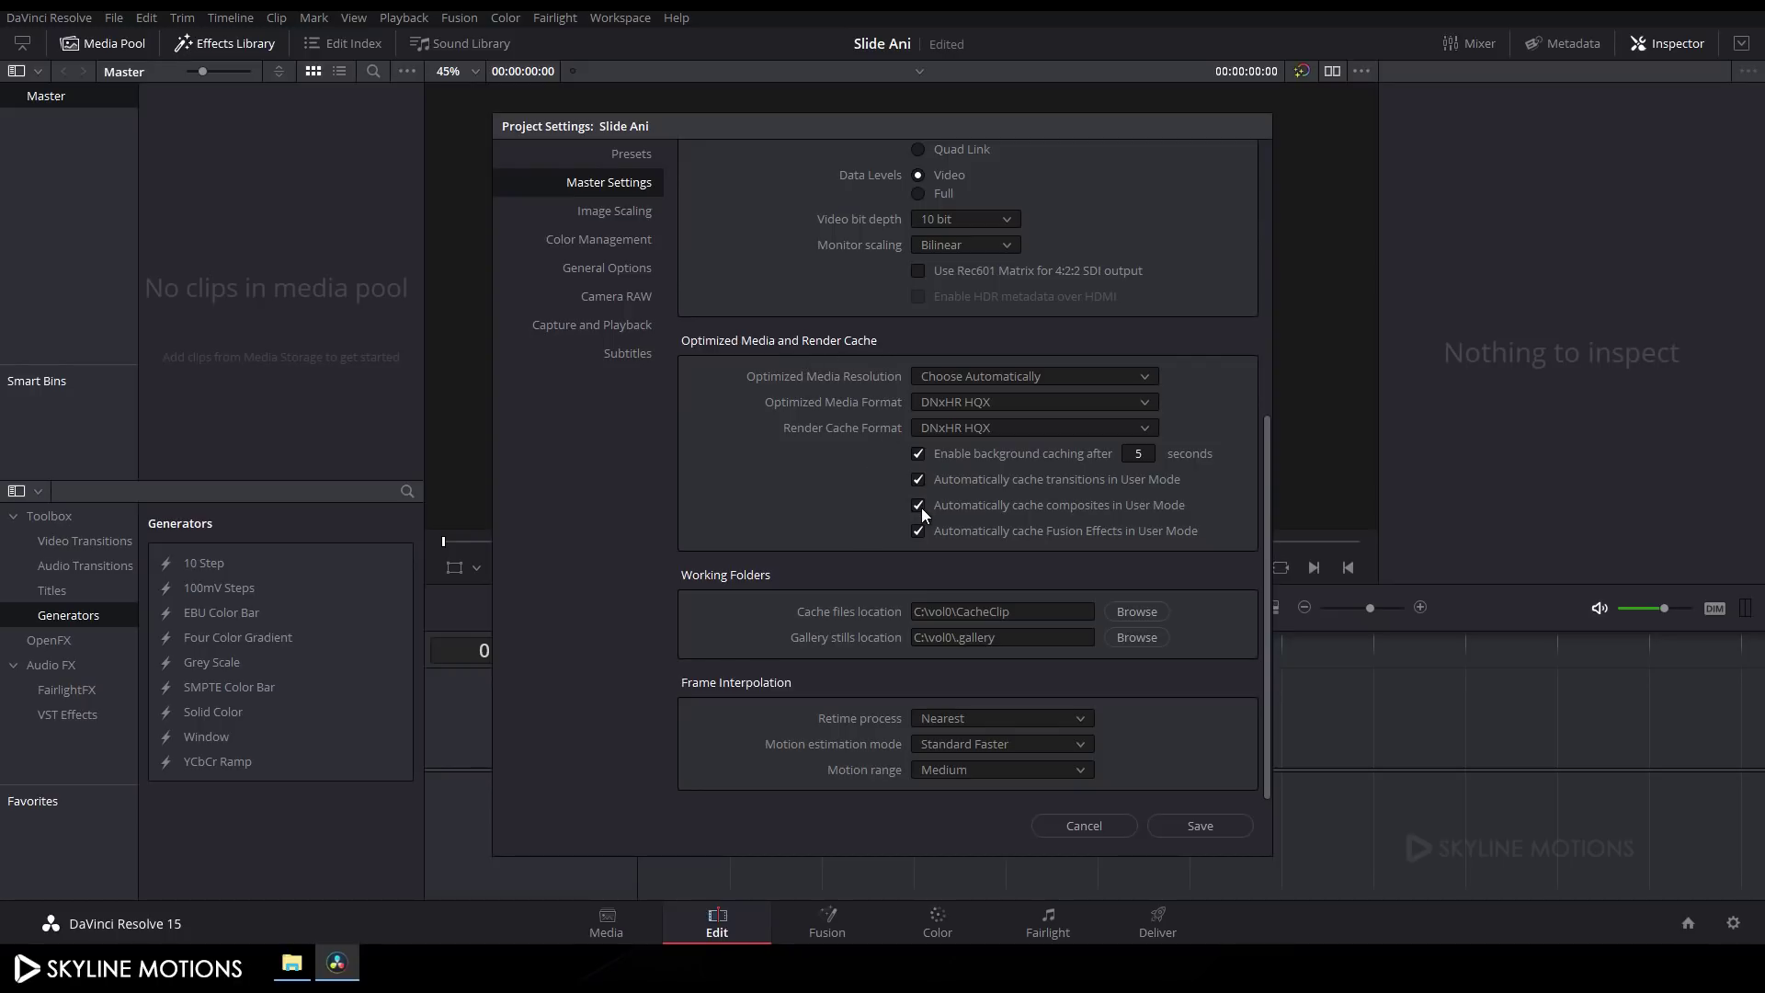
left_click(1199, 829)
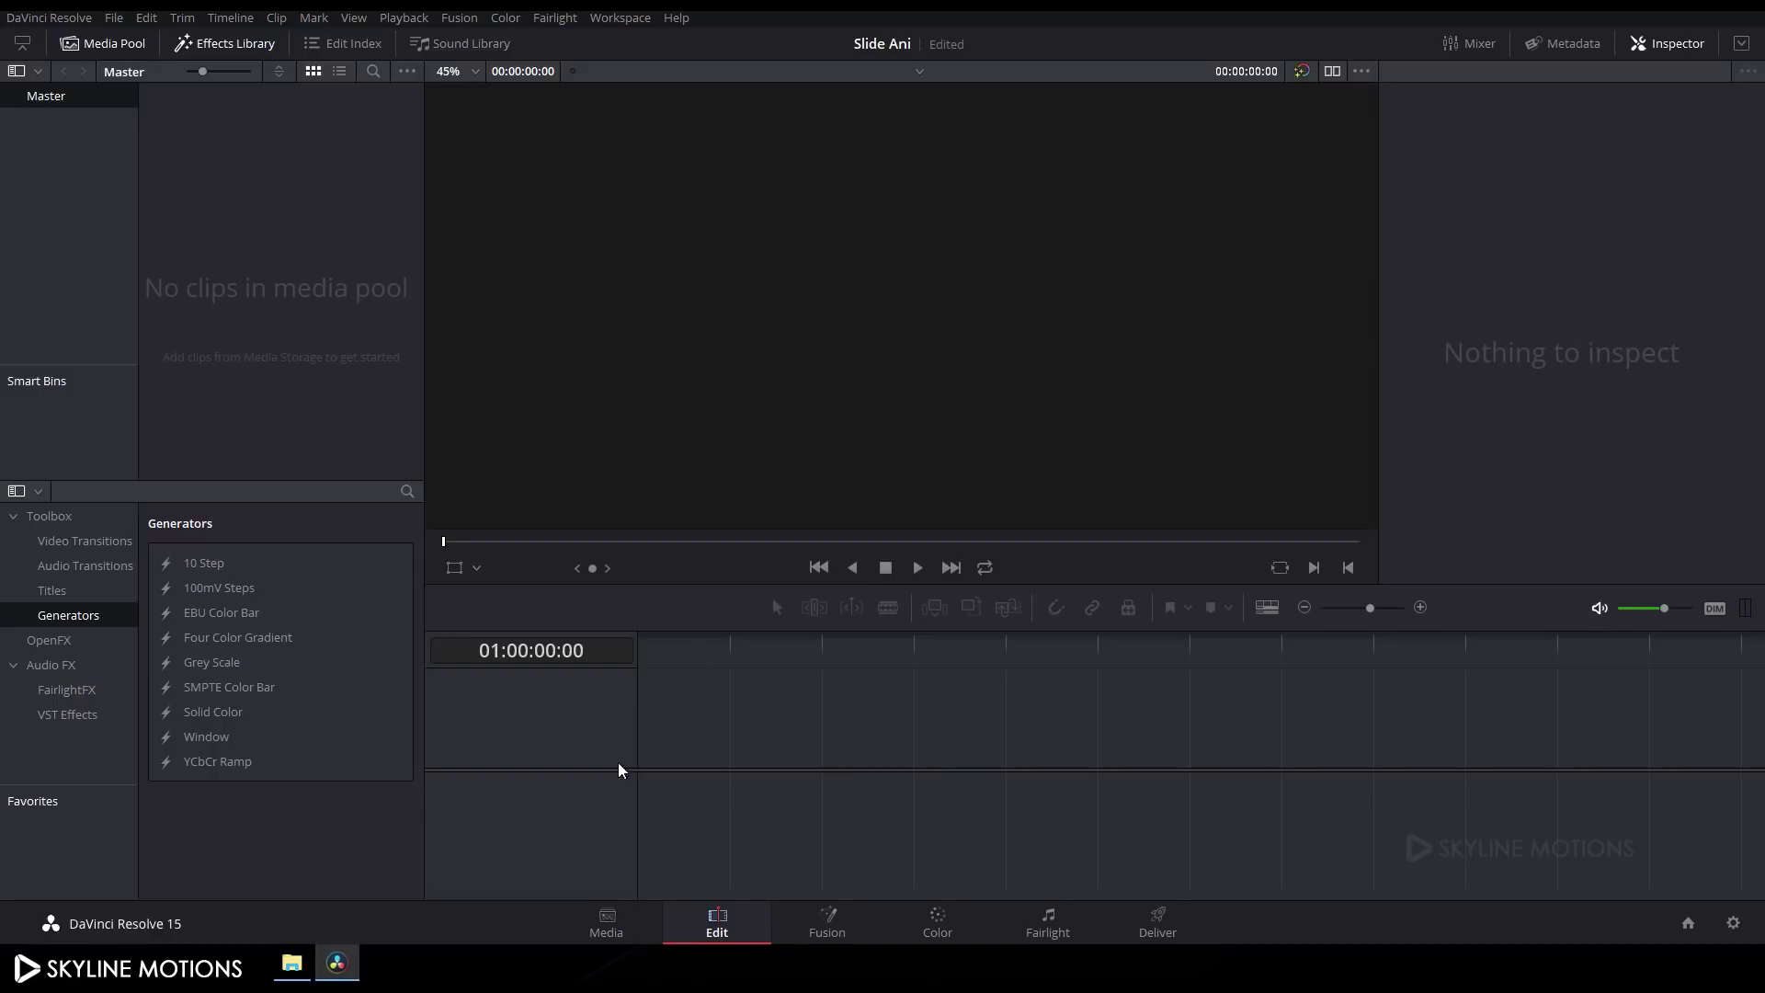
Step: Import the girl-839613_1920 picture from the 3D Slideshow folder into the media pool
left_click(291, 962)
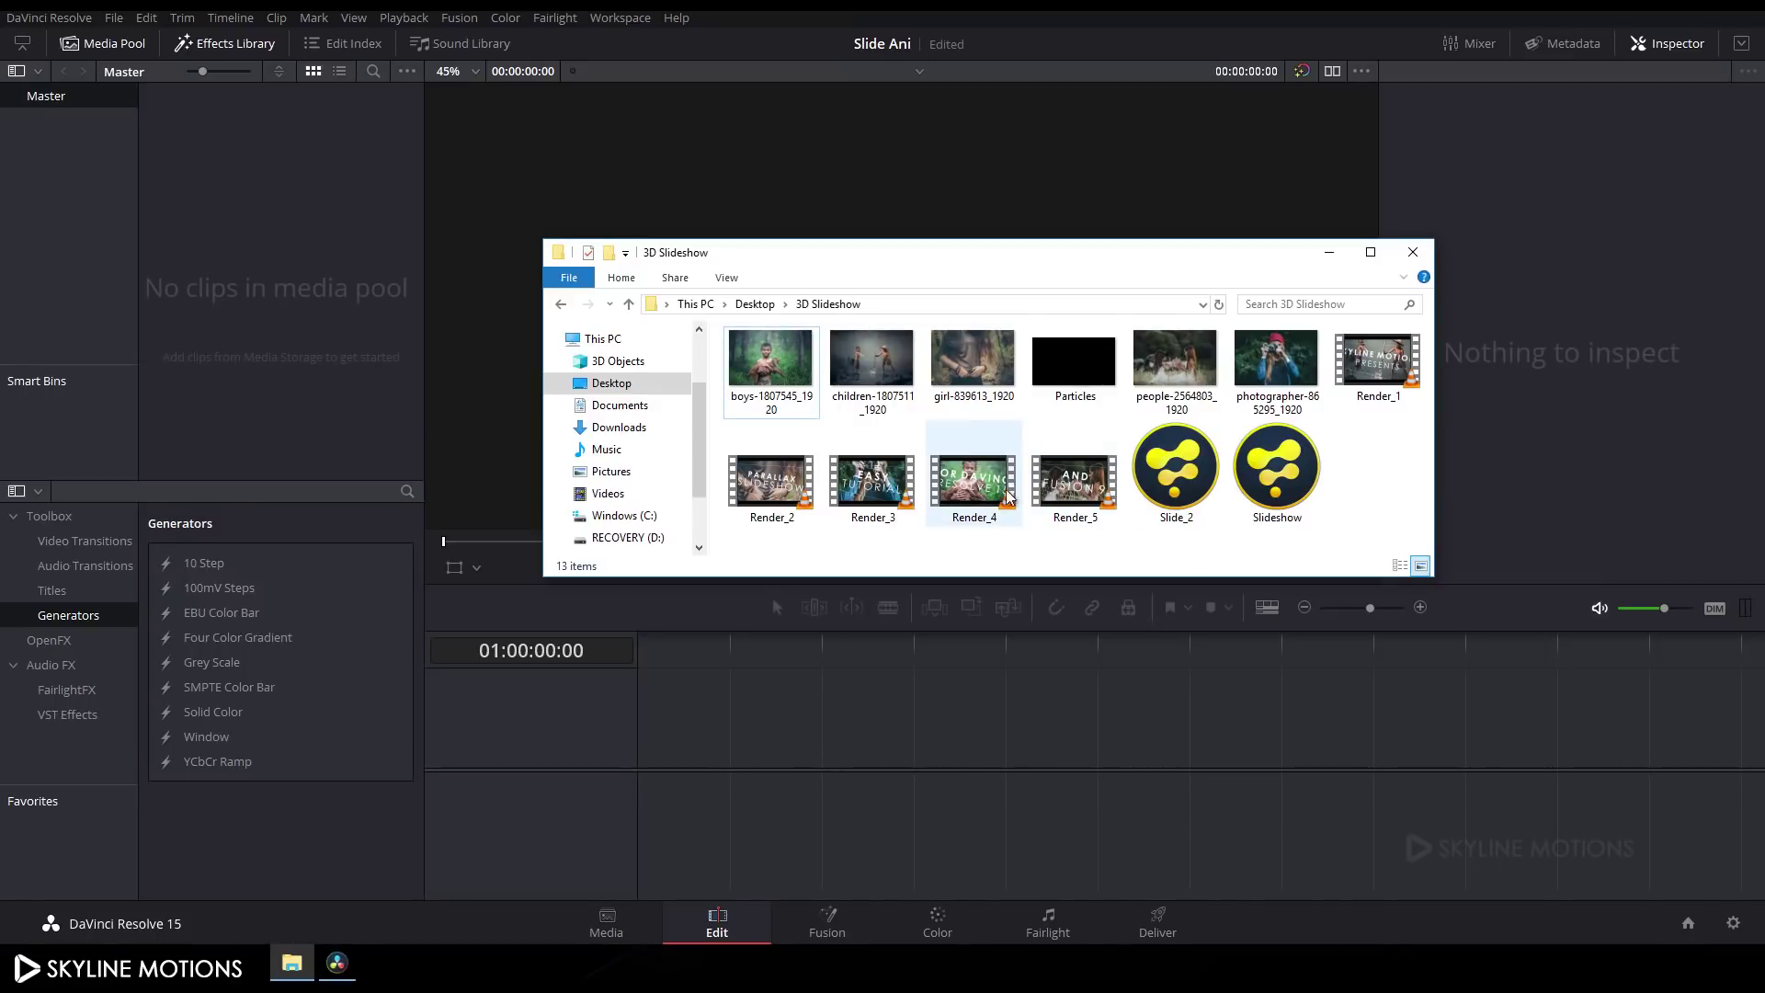
left_click(1007, 404)
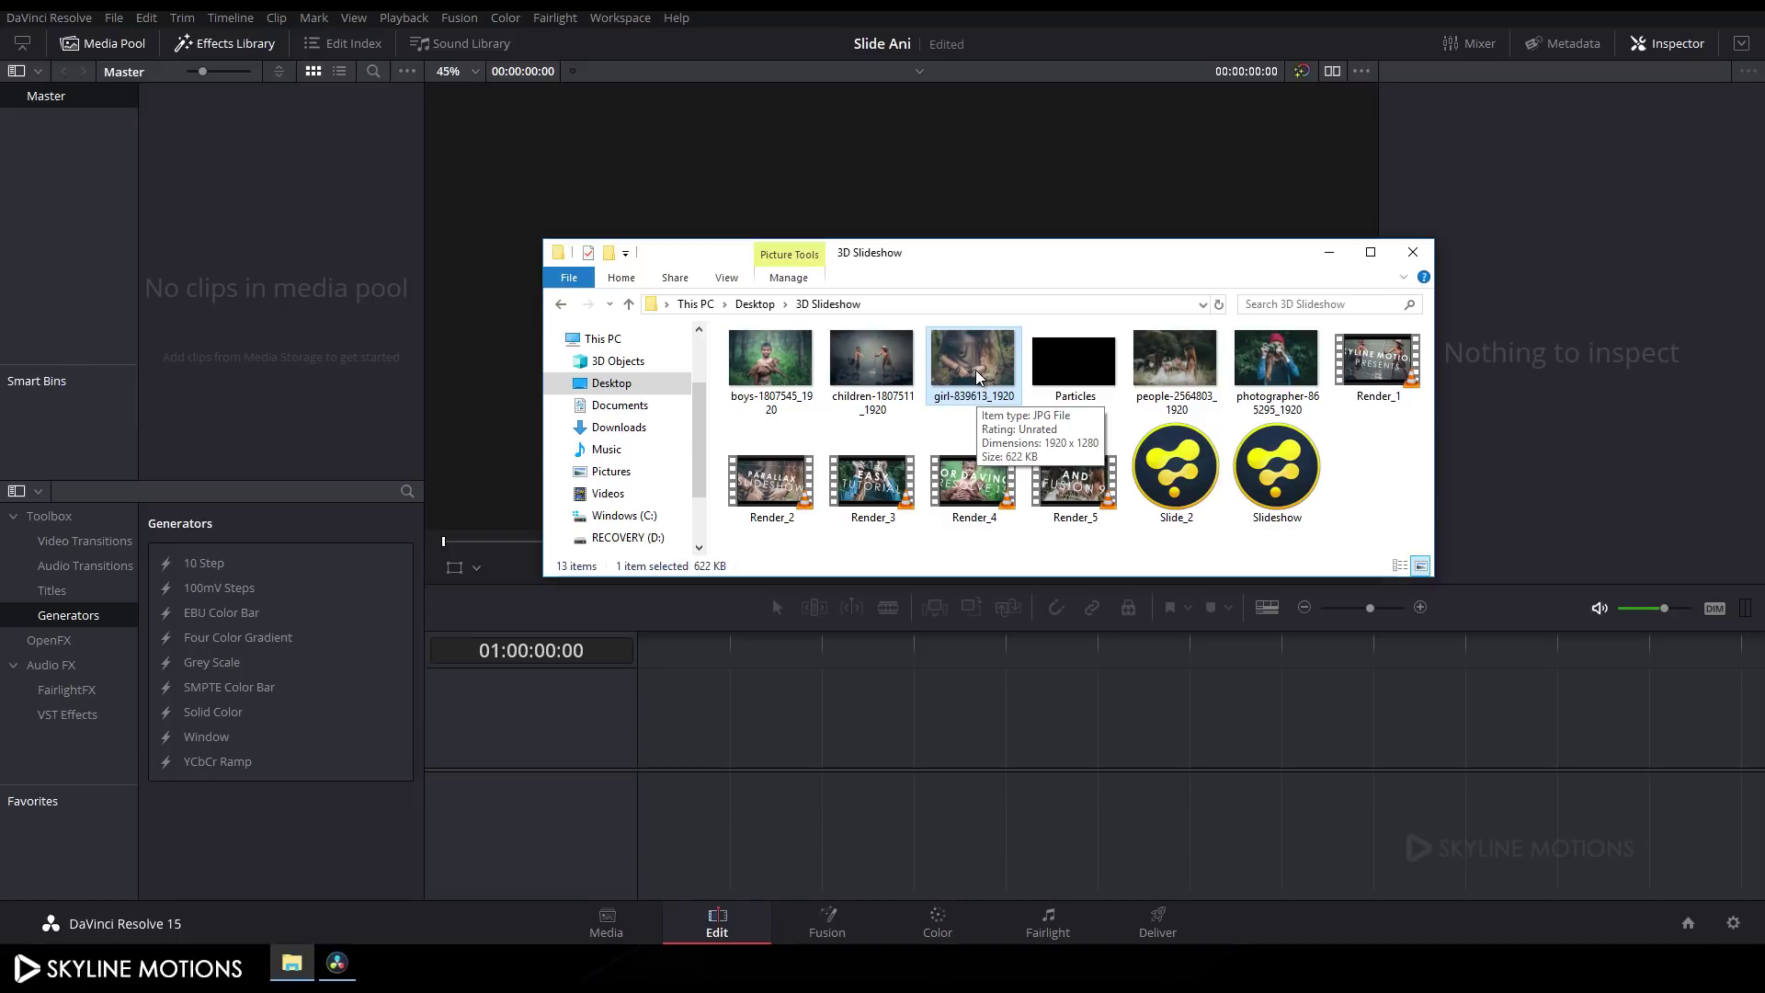
left_click_drag(978, 377, 296, 239)
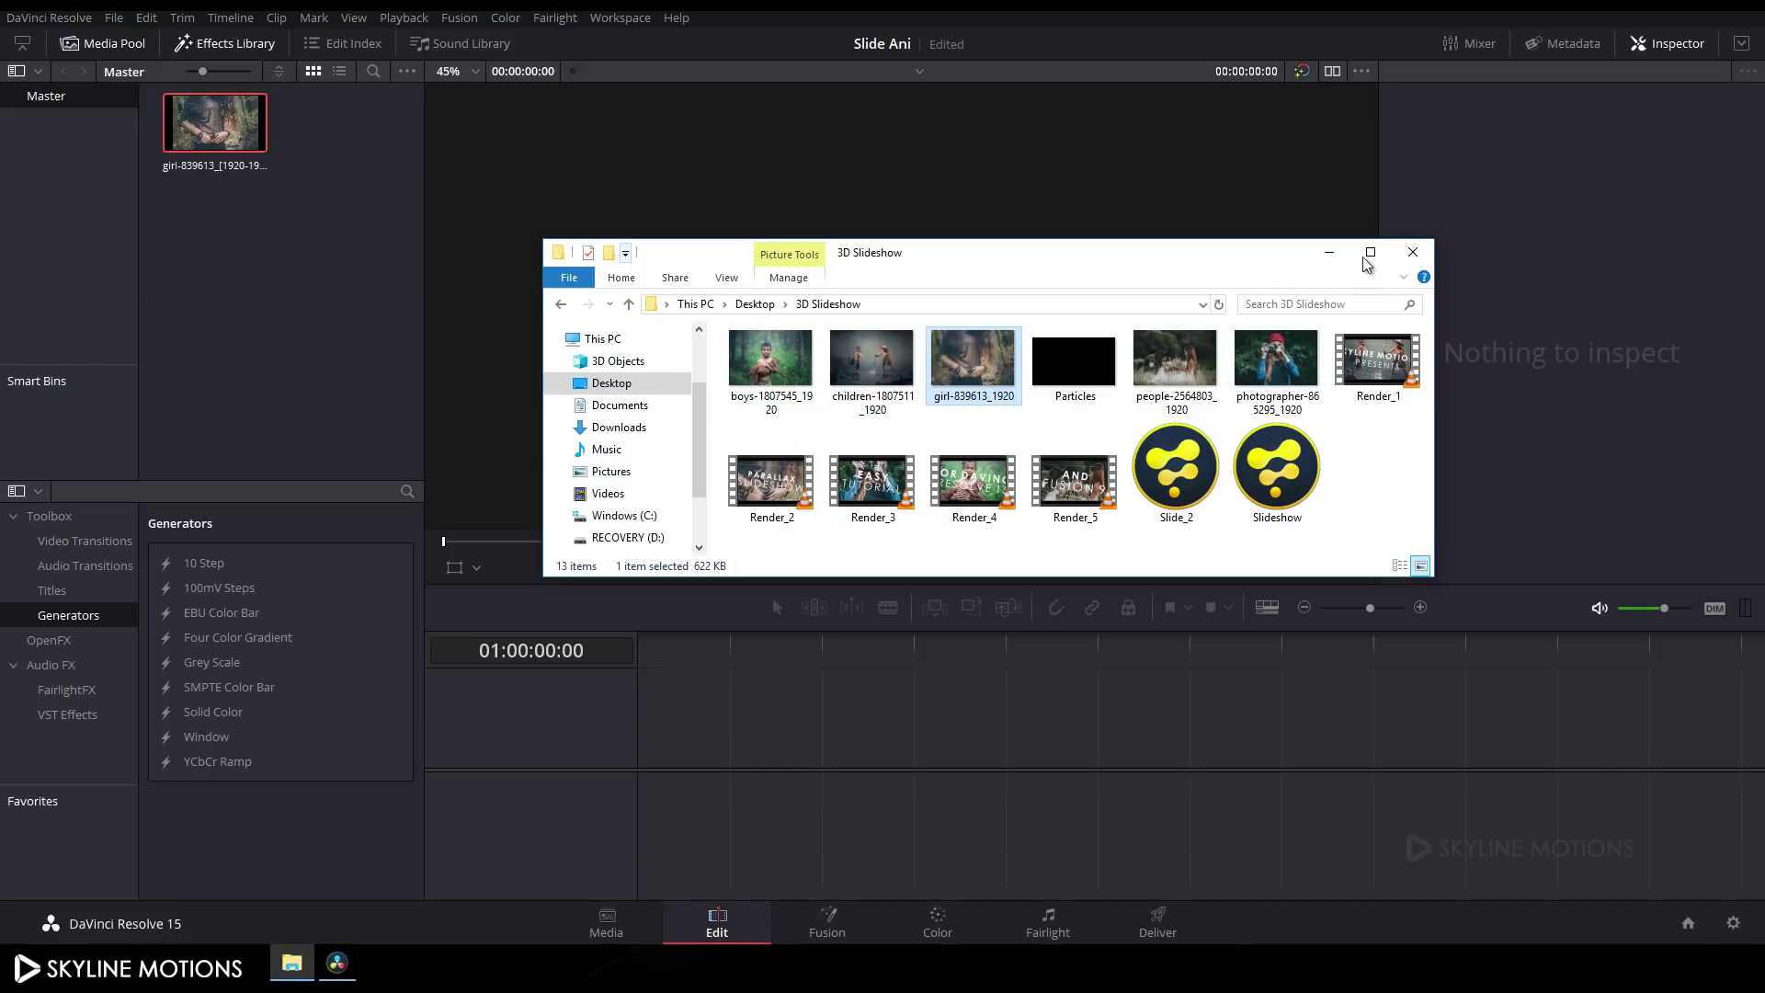
left_click(1330, 254)
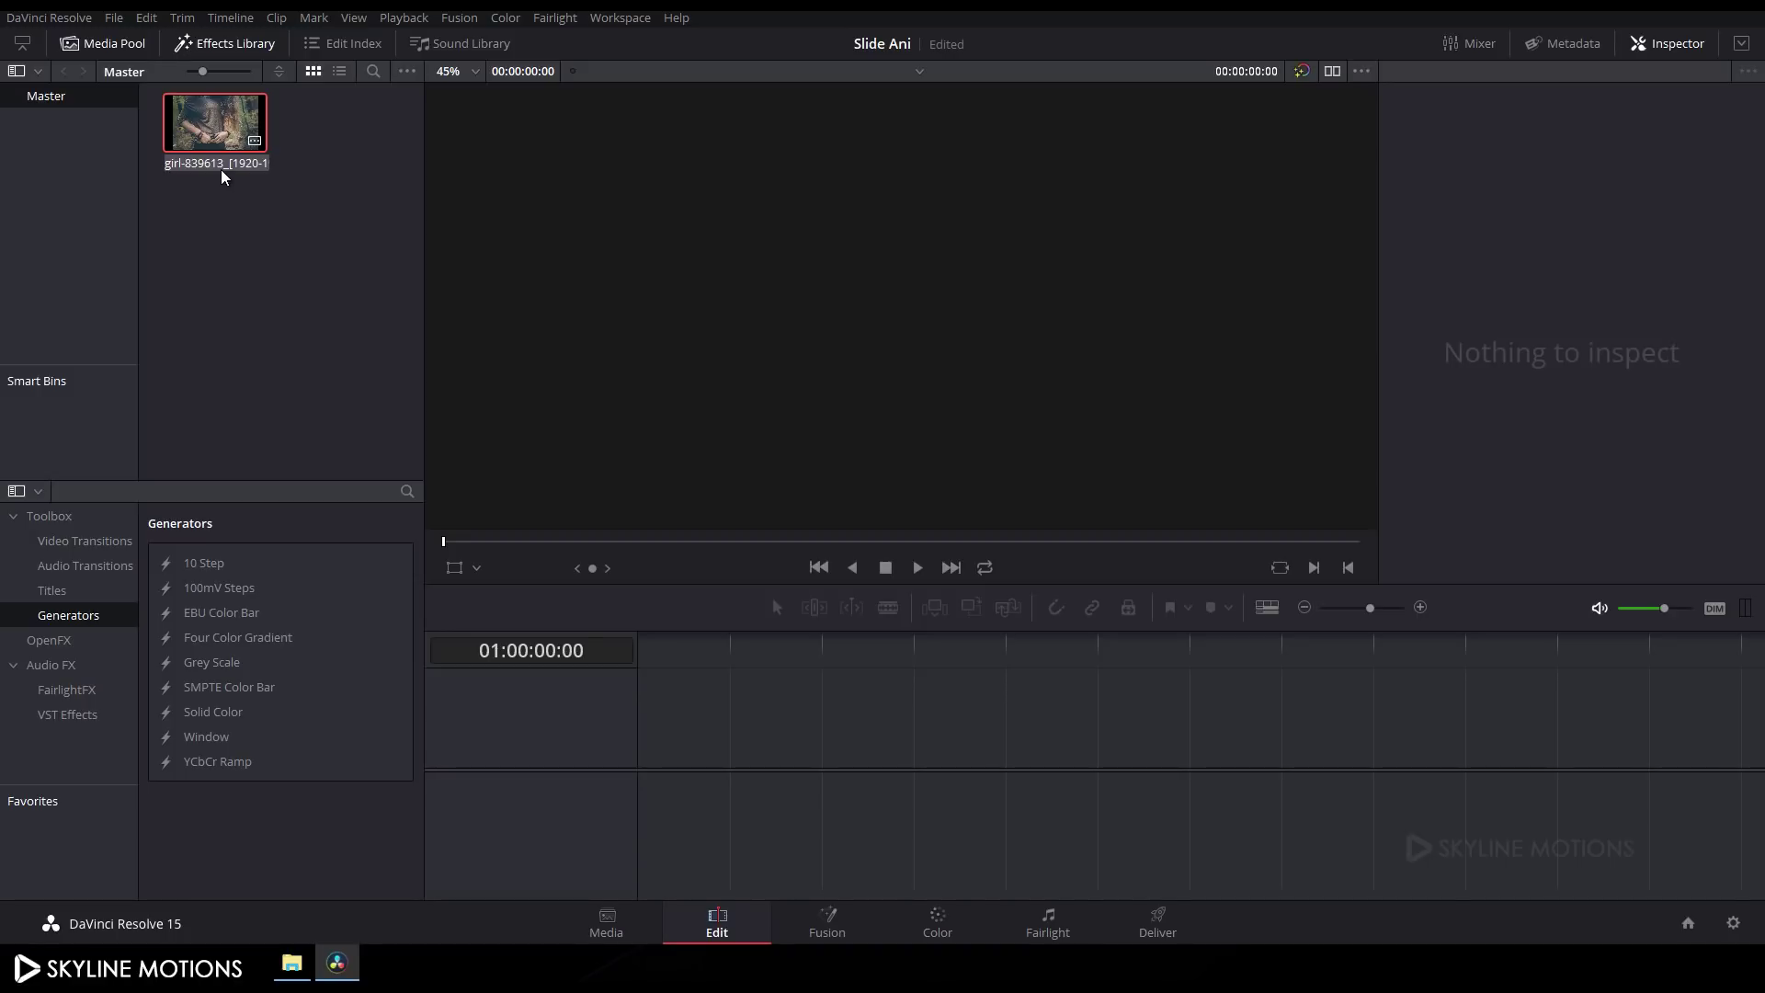
Step: Rename the imported picture as "Image" and place it at the start of a new timeline
type("Image")
left_click(278, 333)
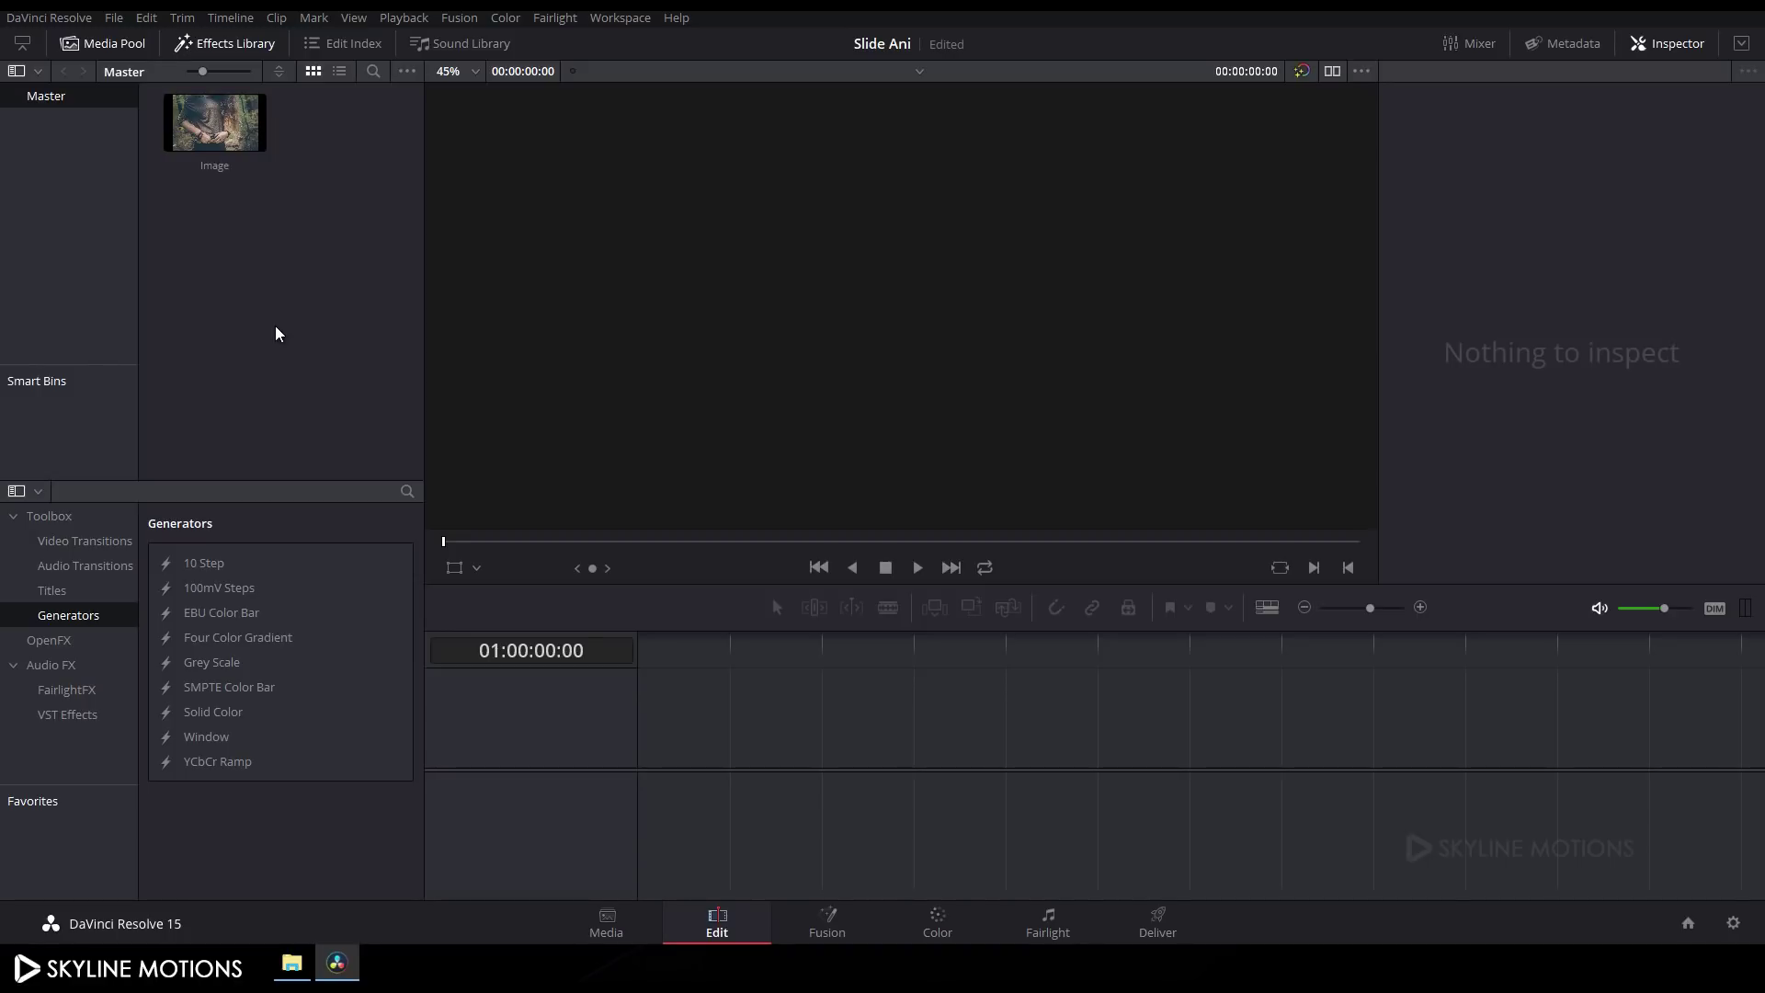
left_click_drag(249, 165, 631, 735)
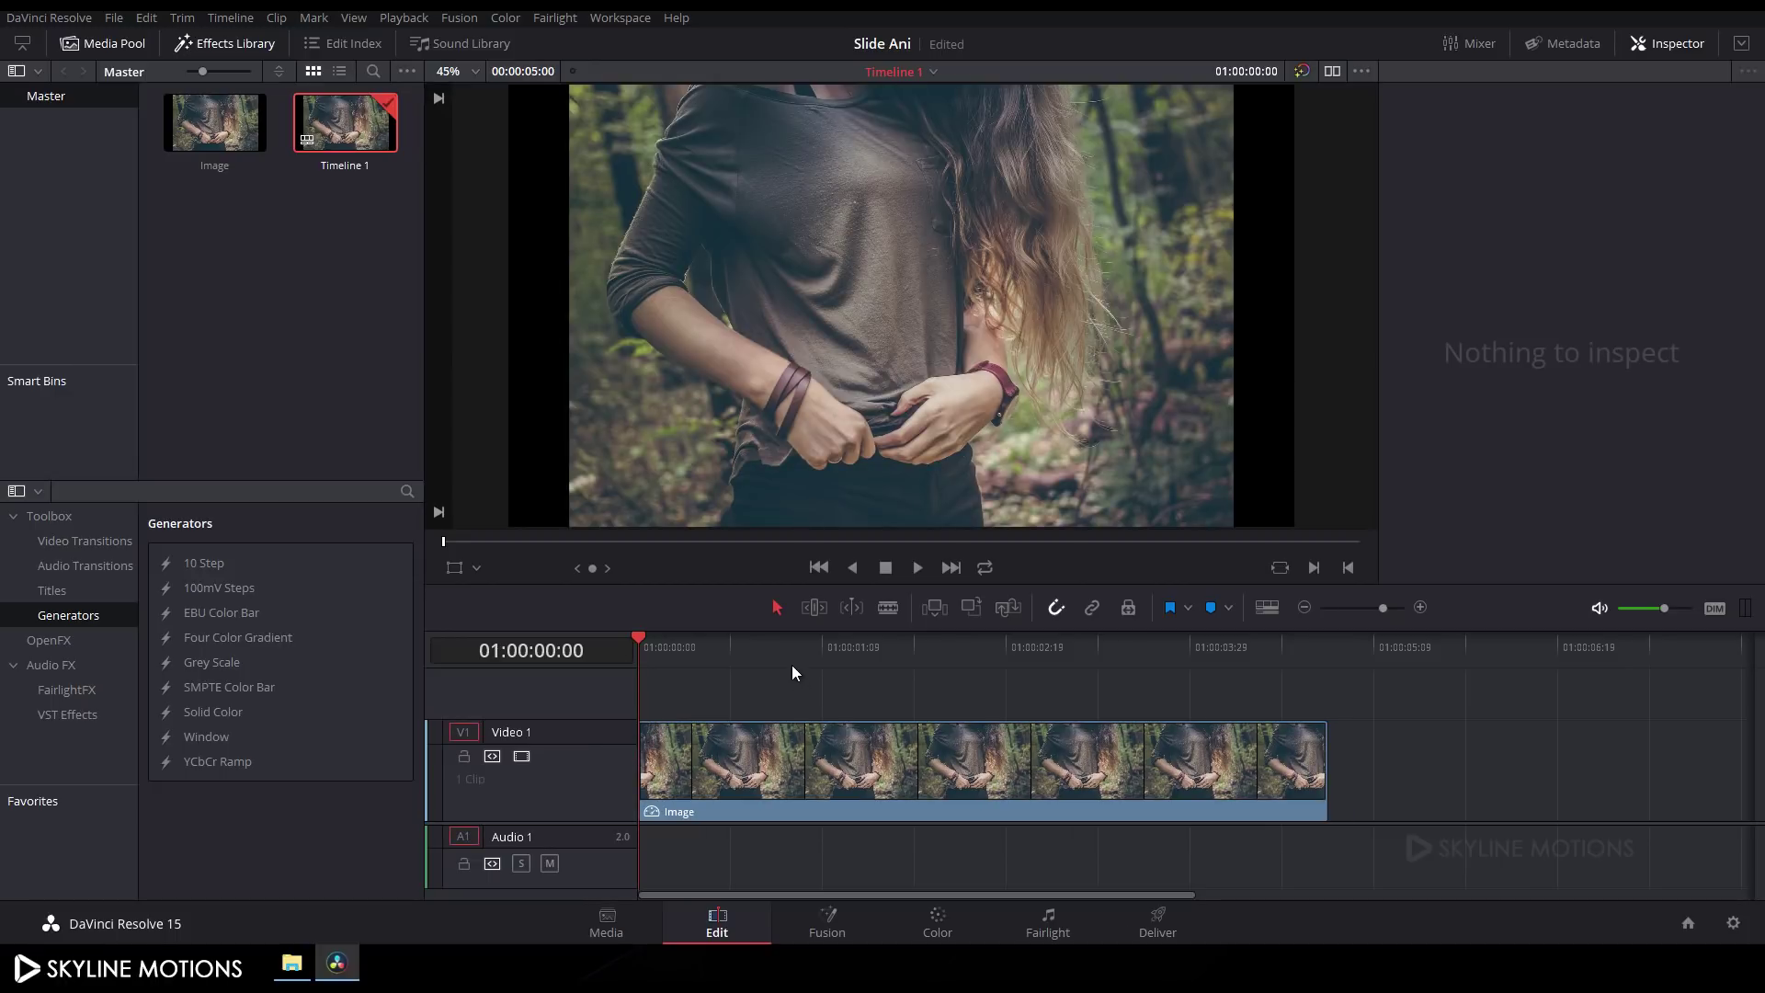
Step: Scale the Image clip on the timeline to a zoom of 1.200 in X and Y so it fills the frame
left_click(822, 647)
left_click_drag(837, 648, 896, 652)
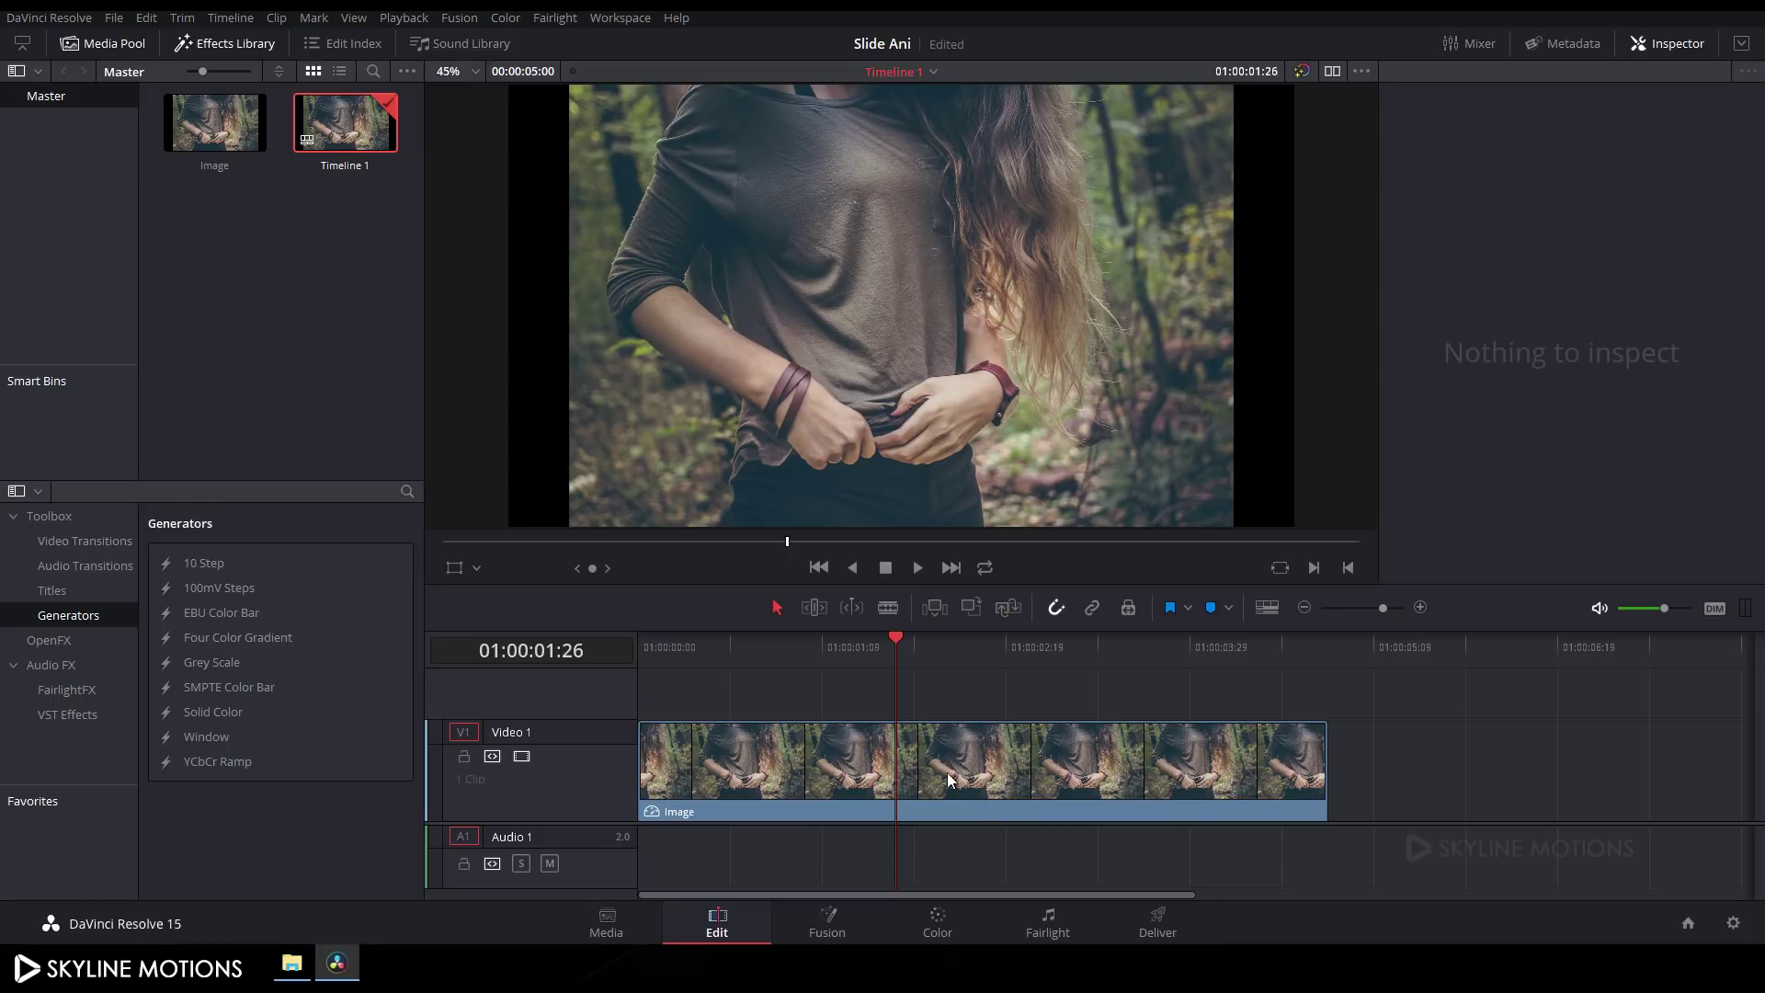
left_click(909, 765)
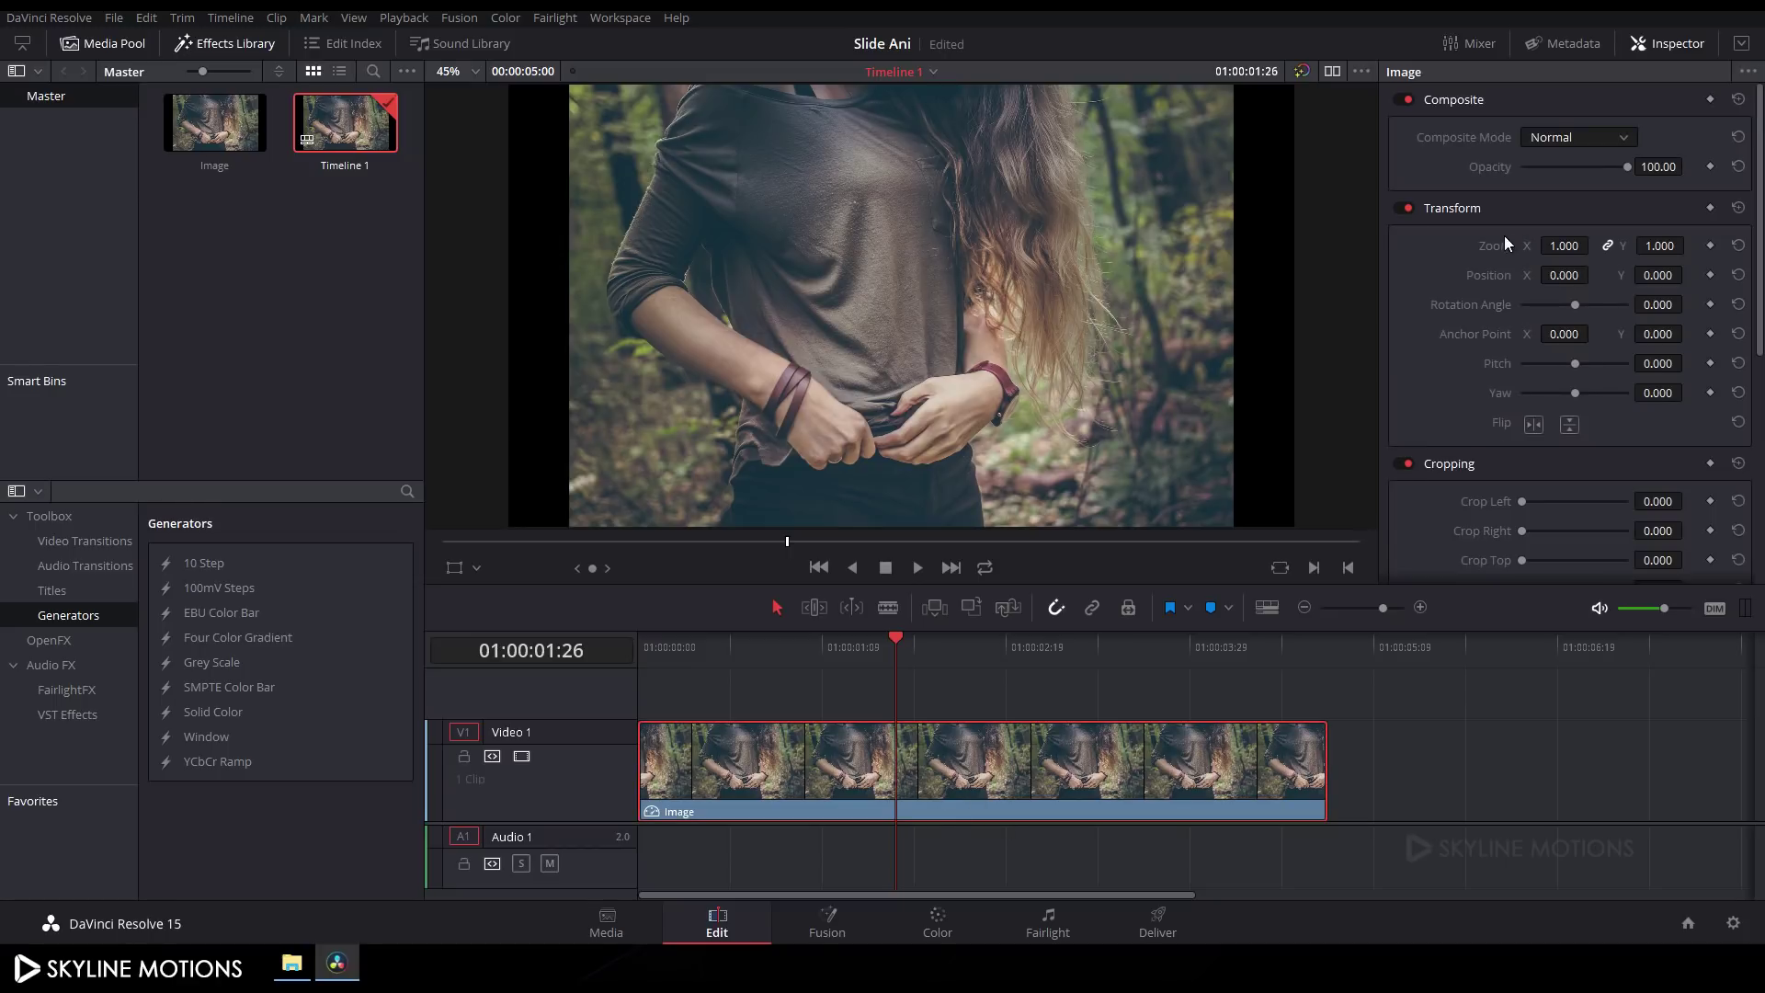
mouse_move(1551, 245)
left_mouse_down()
mouse_move(1595, 246)
mouse_move(1579, 251)
left_mouse_up()
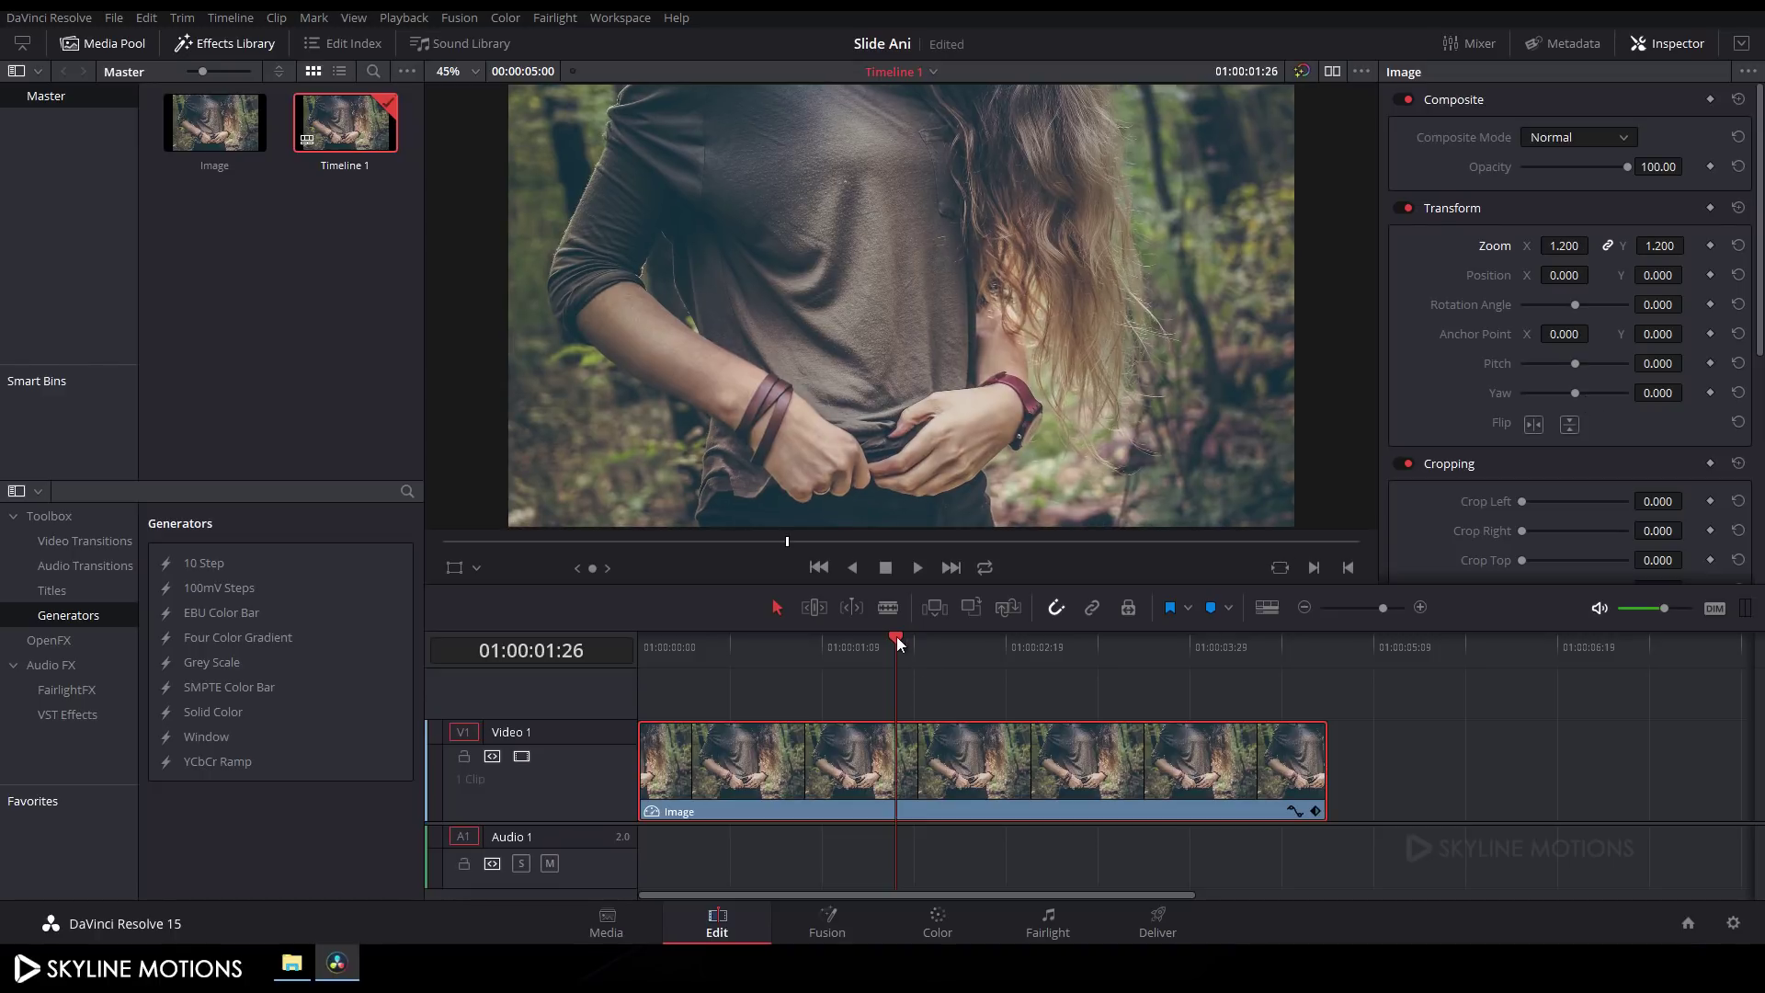
left_click_drag(896, 639, 780, 639)
left_click(1030, 643)
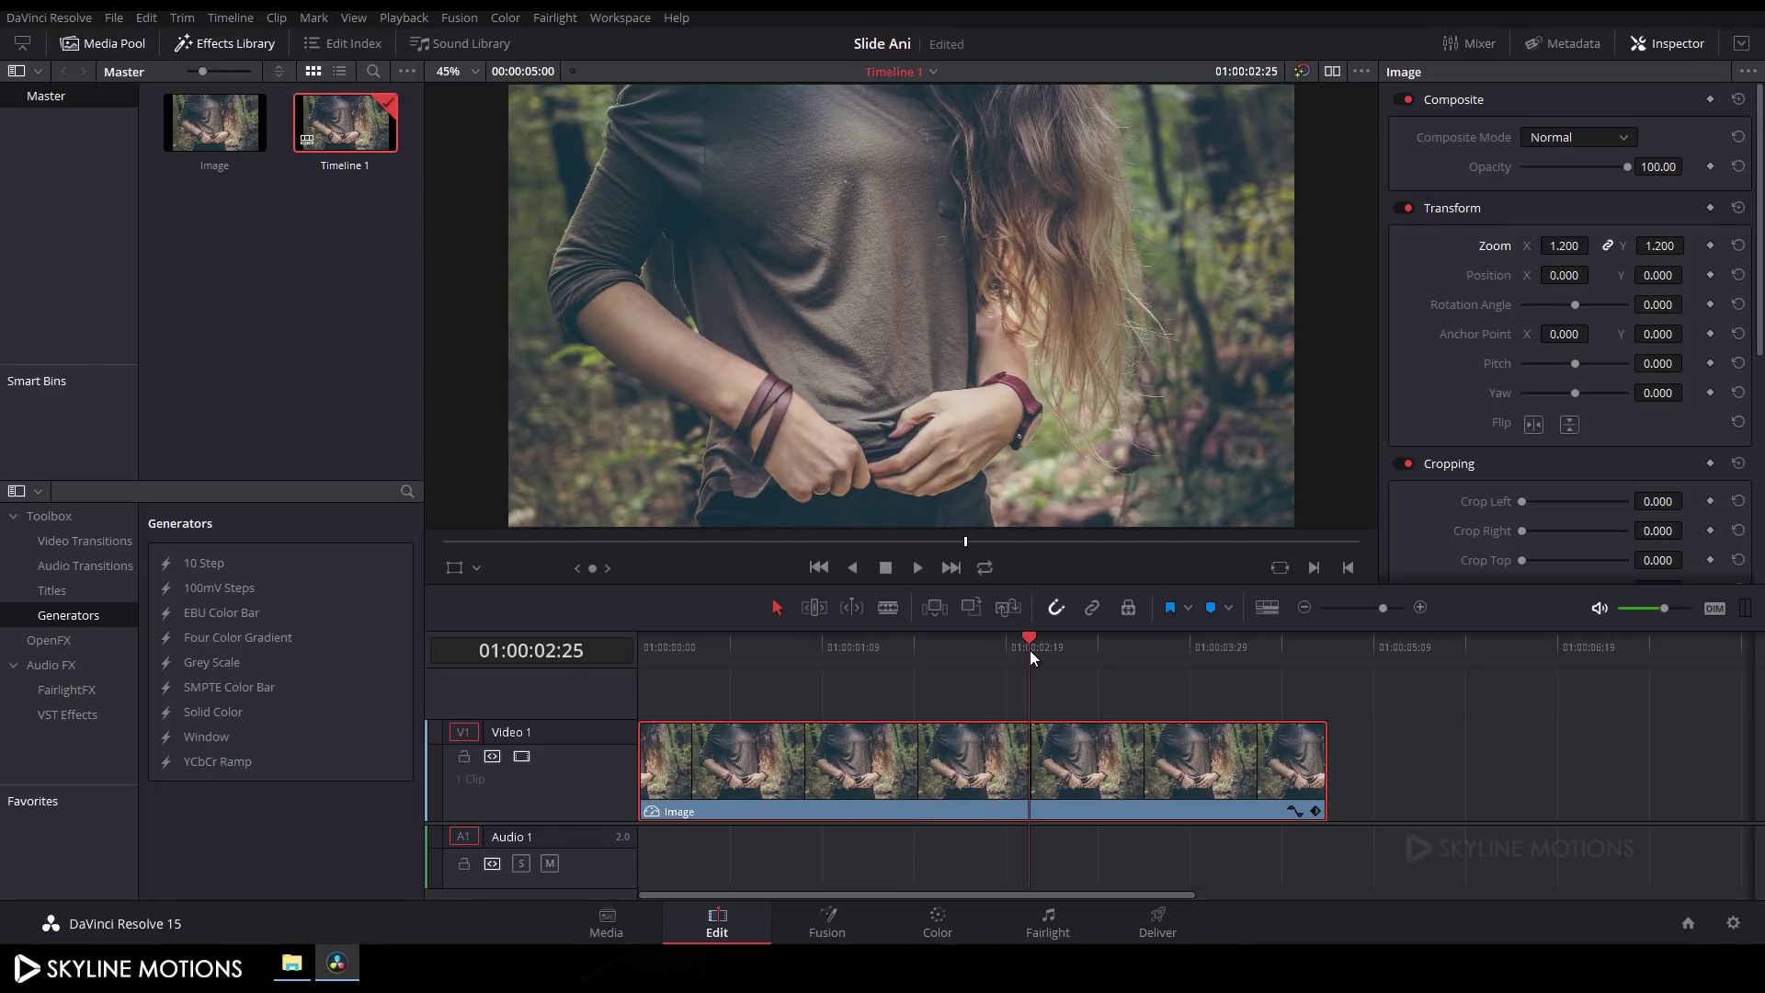
Step: Convert the Image clip into a new Fusion clip and open it on the Fusion page
right_click(826, 757)
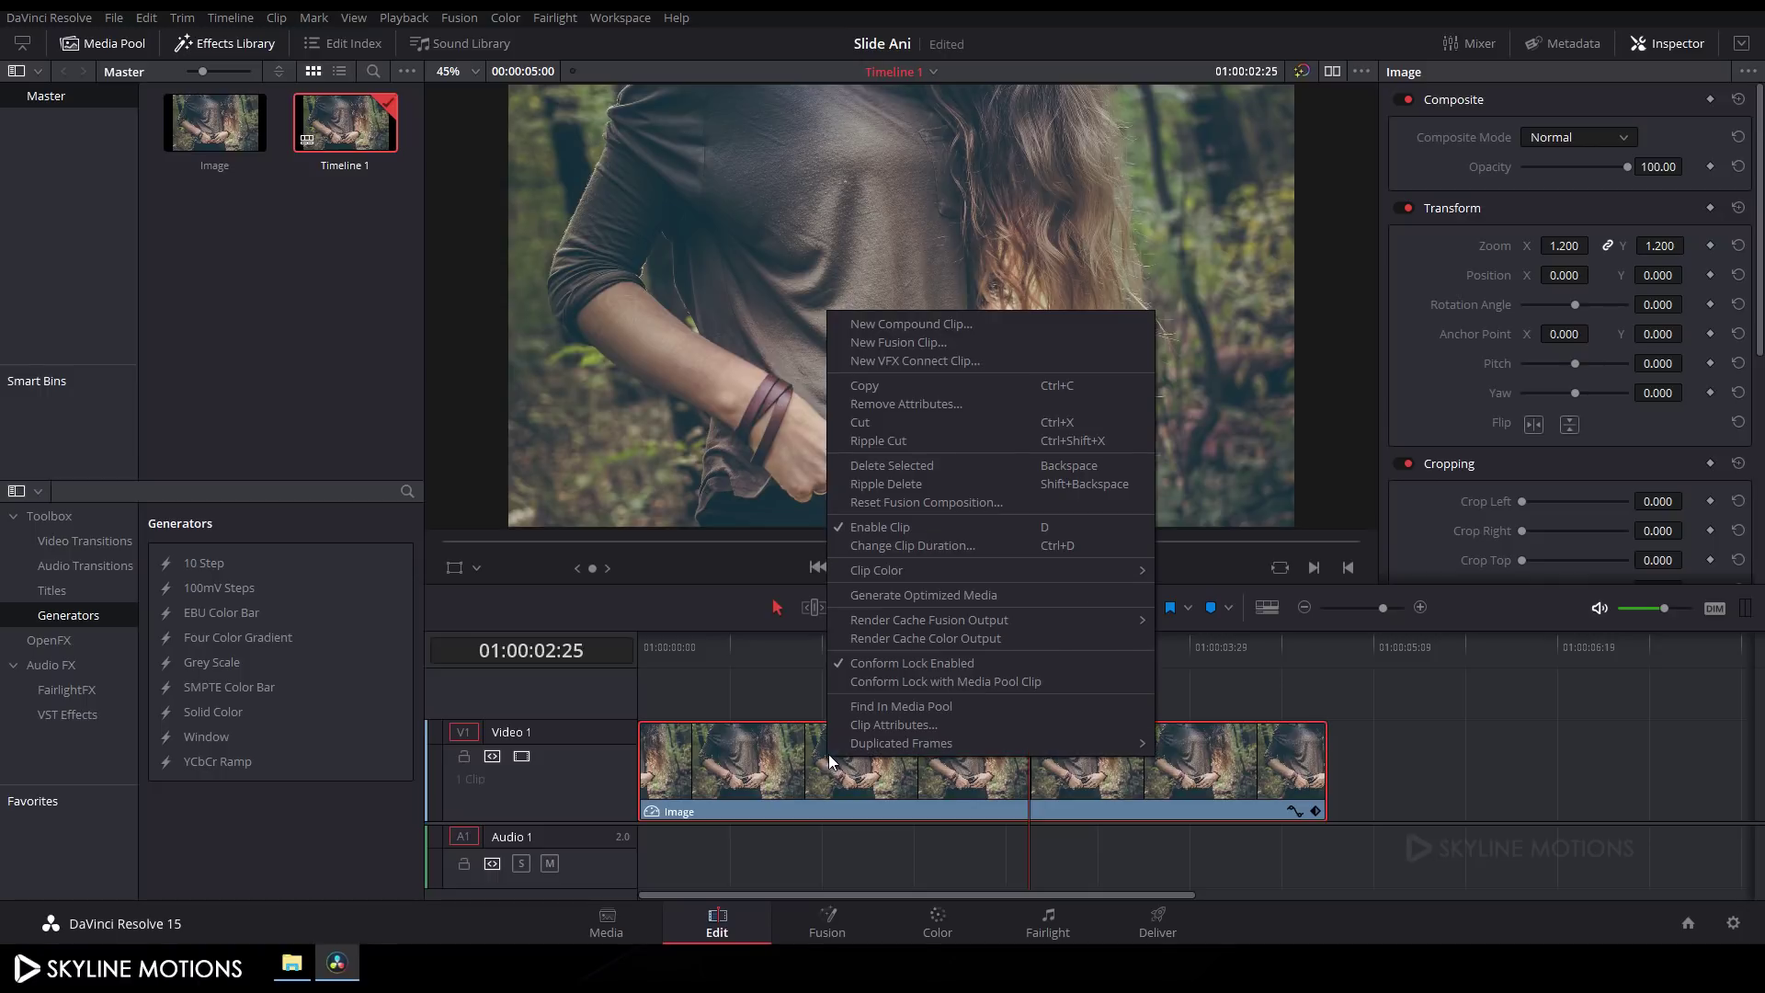
left_click(886, 344)
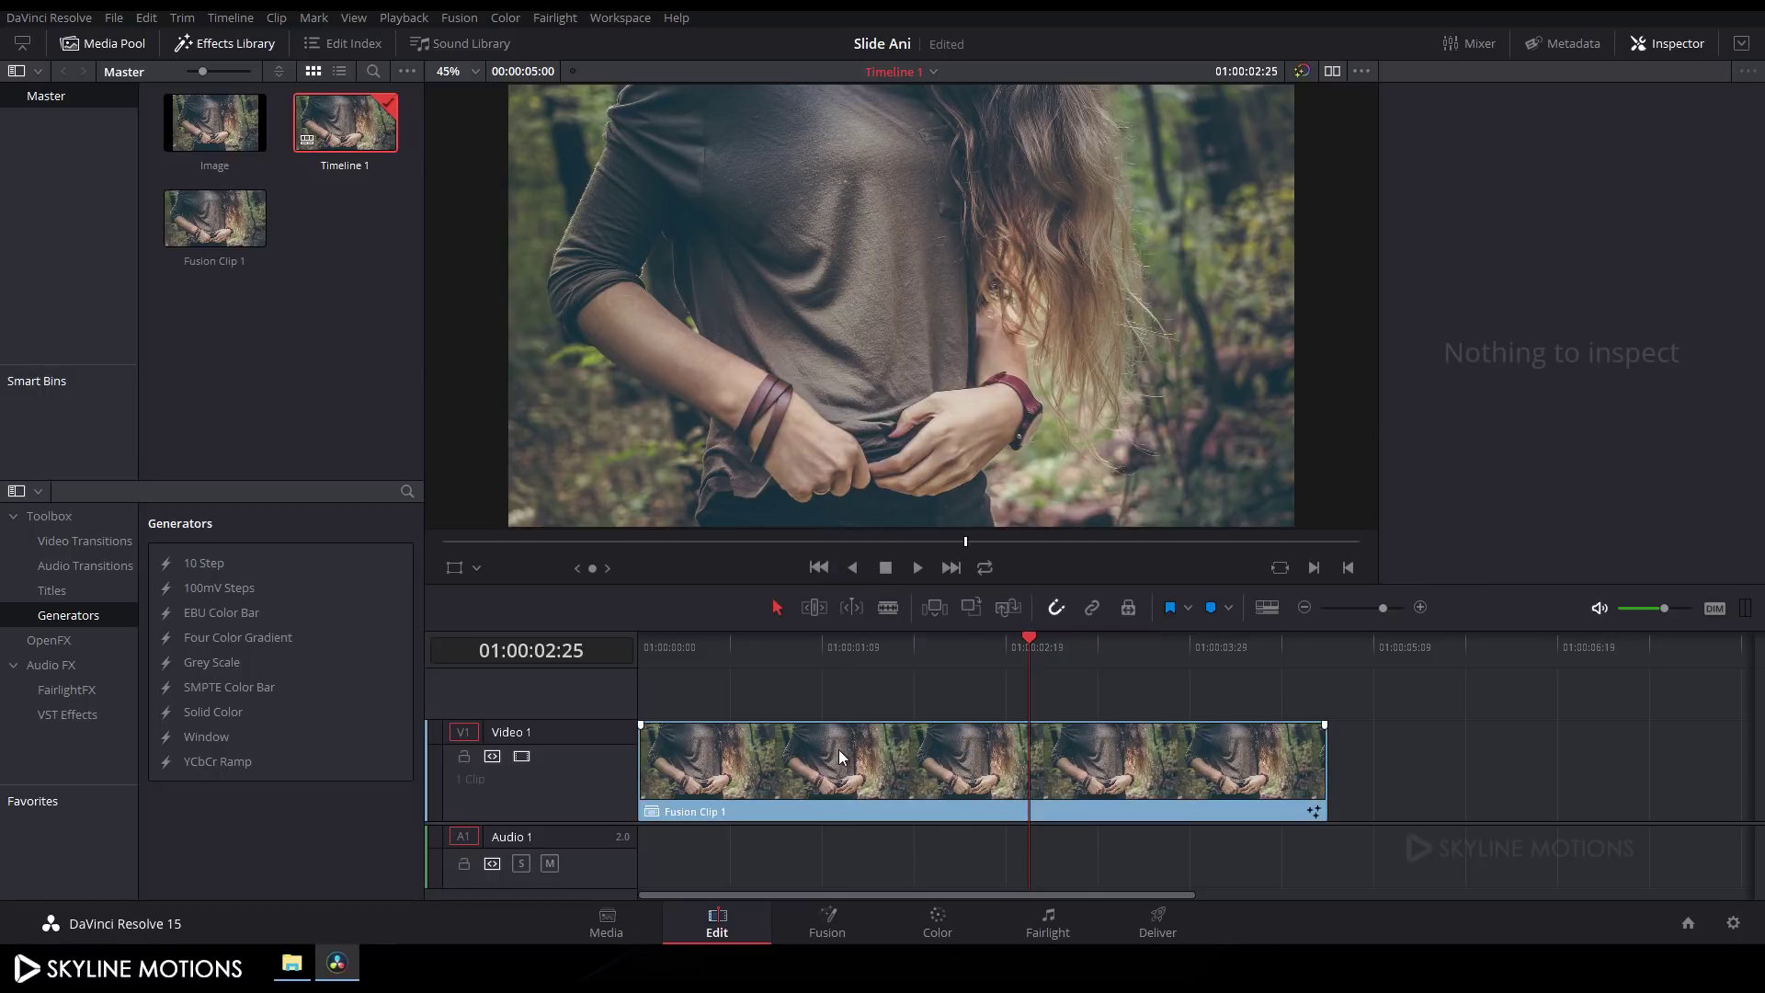
left_click(833, 933)
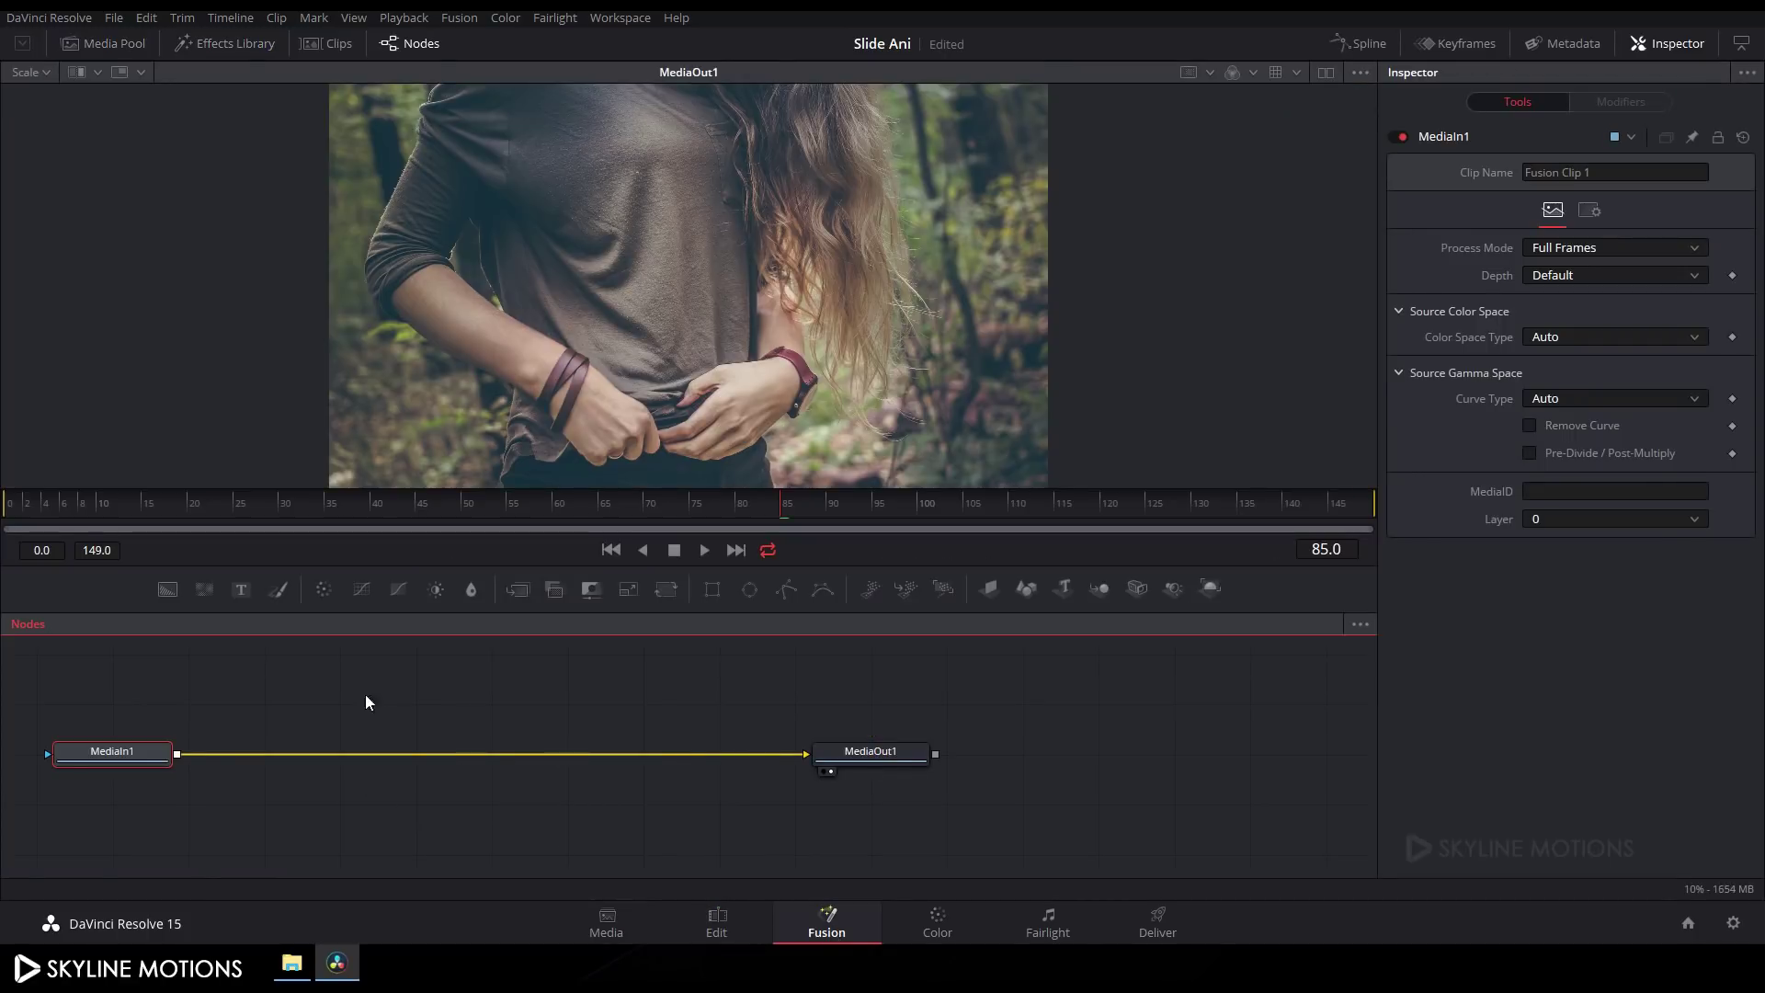
Step: Turn on arranging tools to grid and space the MediaIn1 and MediaOut1 nodes at opposite ends of the node area
right_click(498, 721)
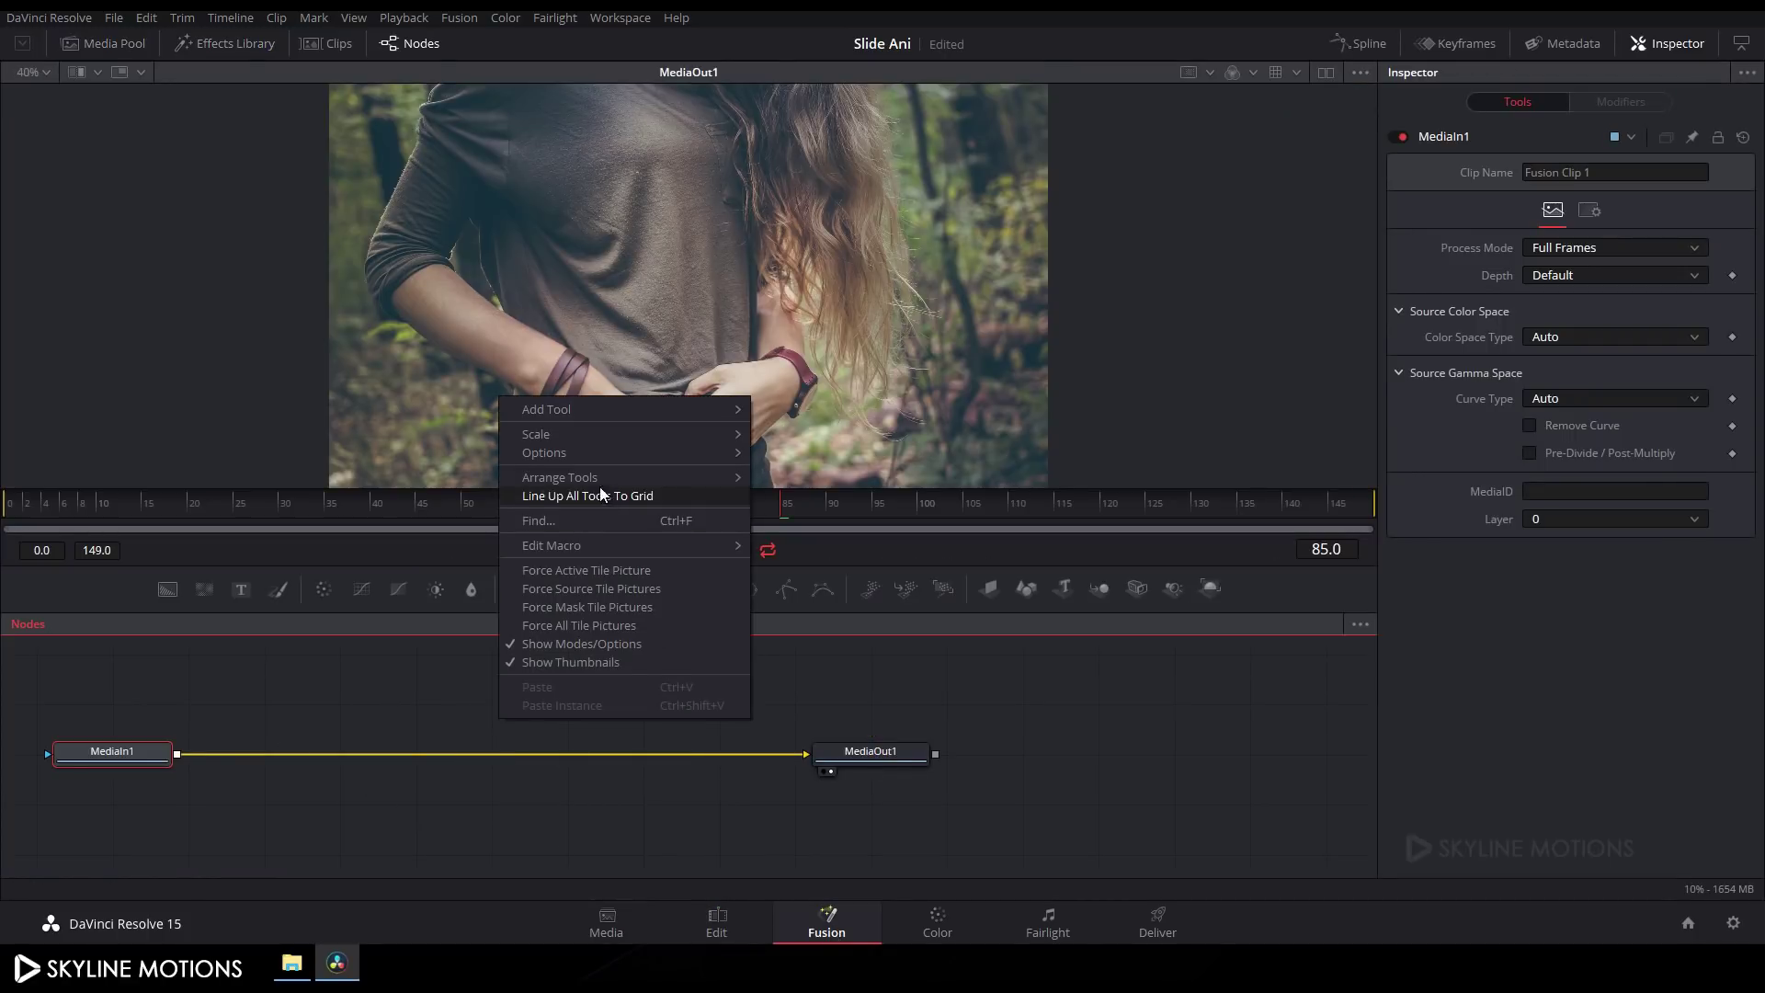
mouse_move(572, 476)
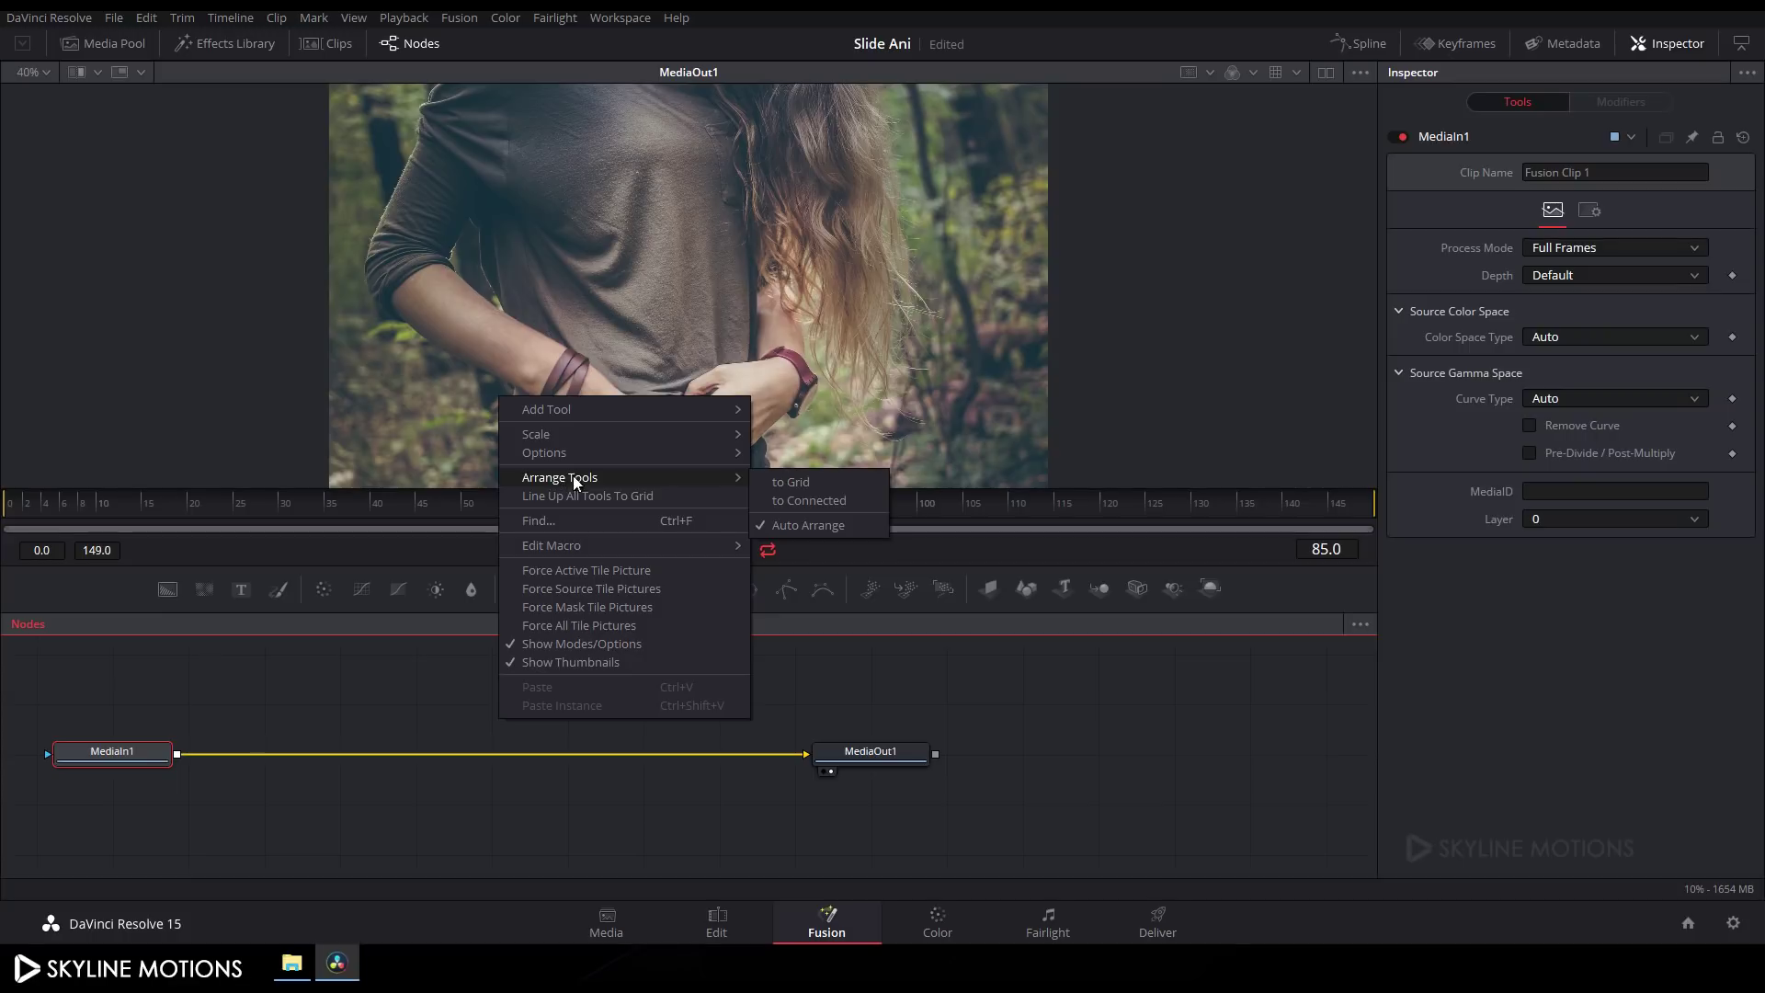
left_click(819, 482)
left_click_drag(136, 752, 211, 753)
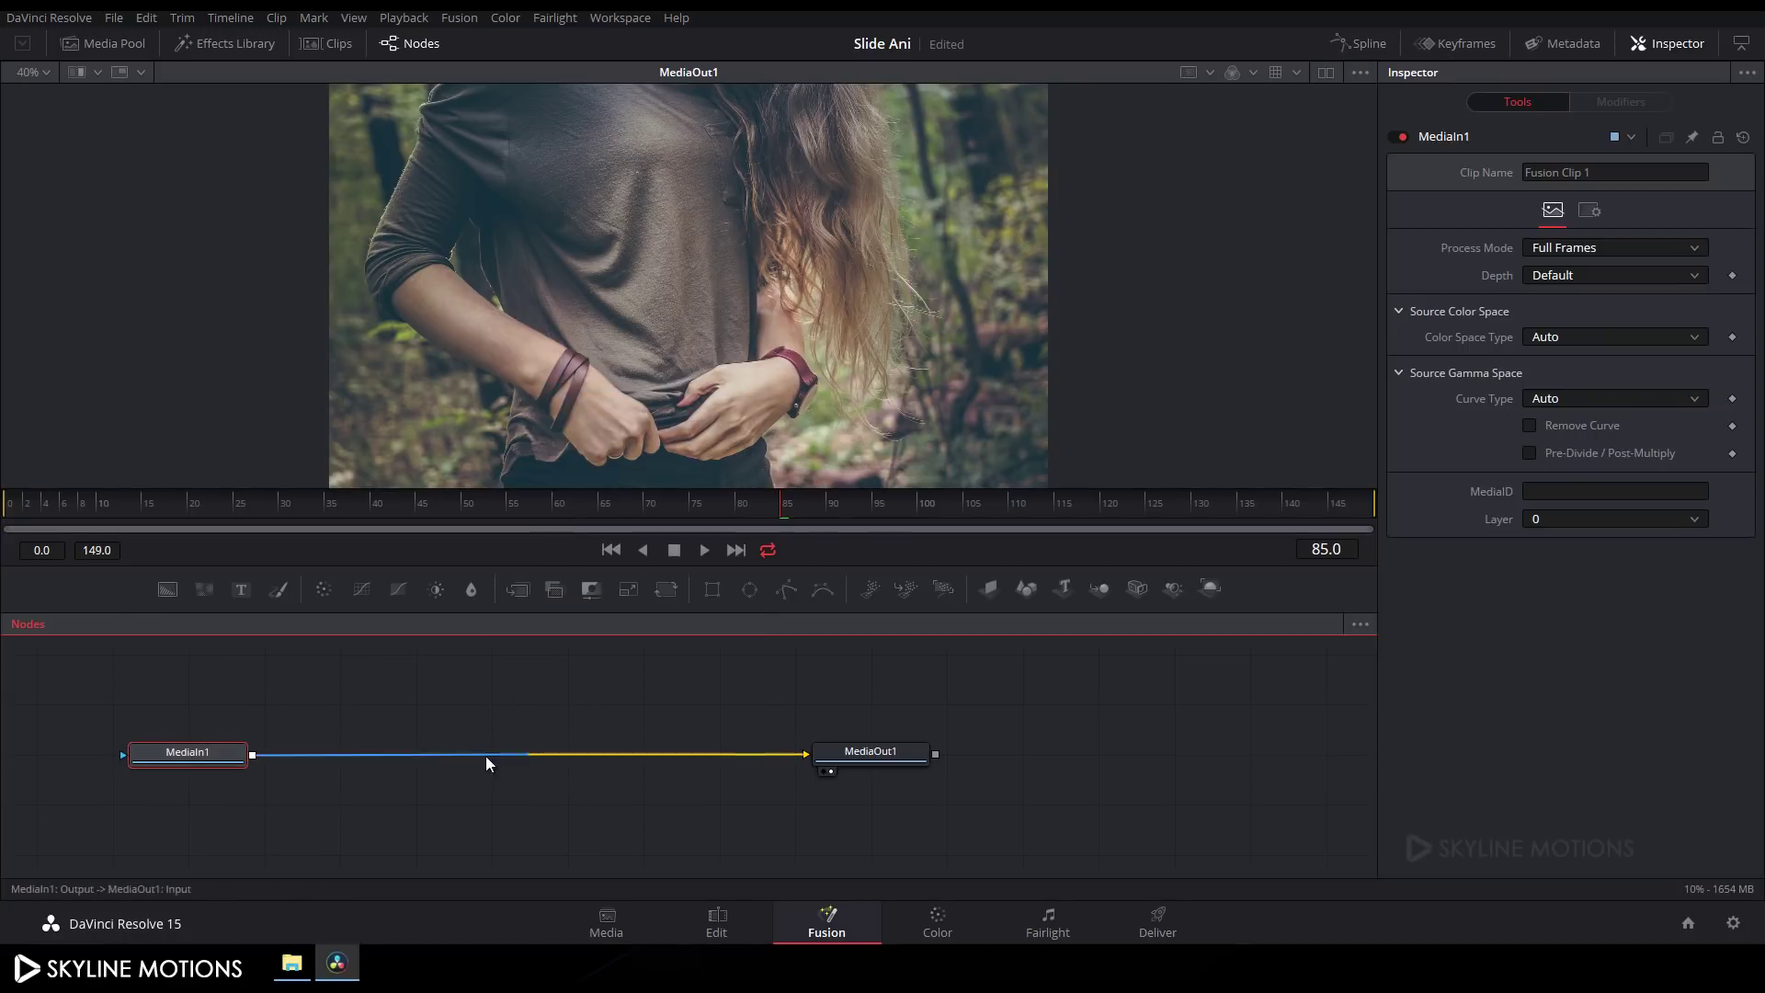
left_click_drag(875, 768, 1253, 769)
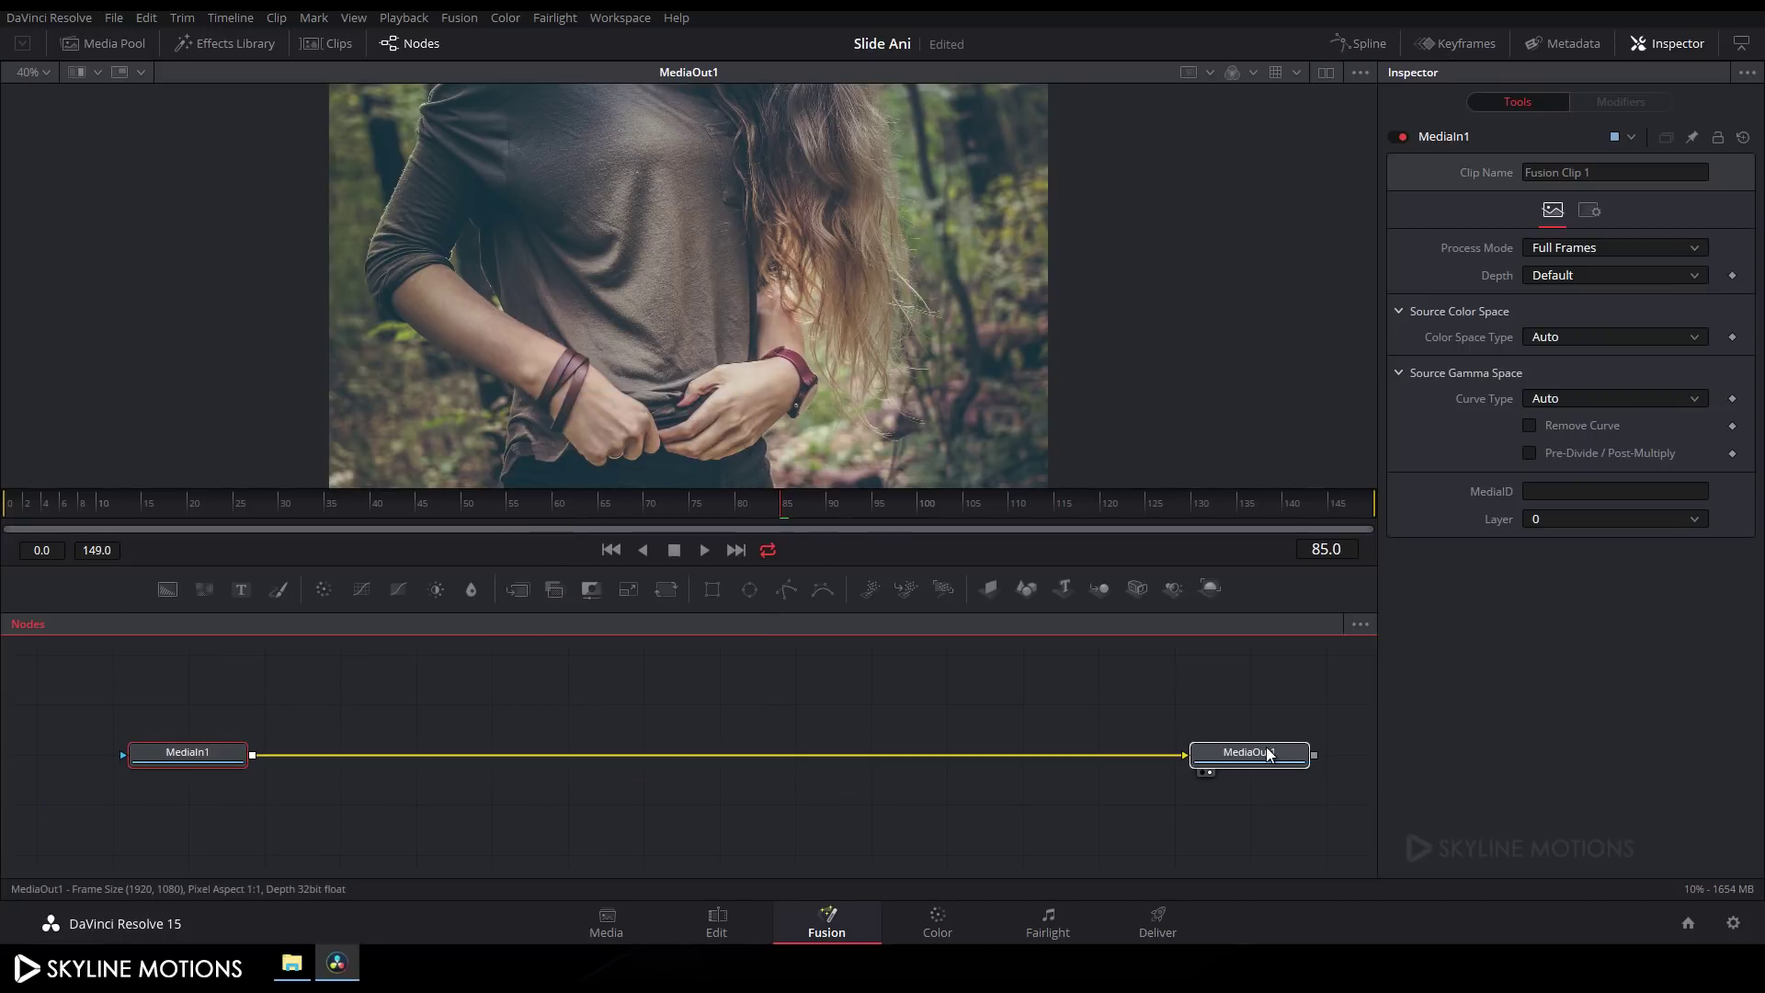
left_click_drag(196, 768, 120, 768)
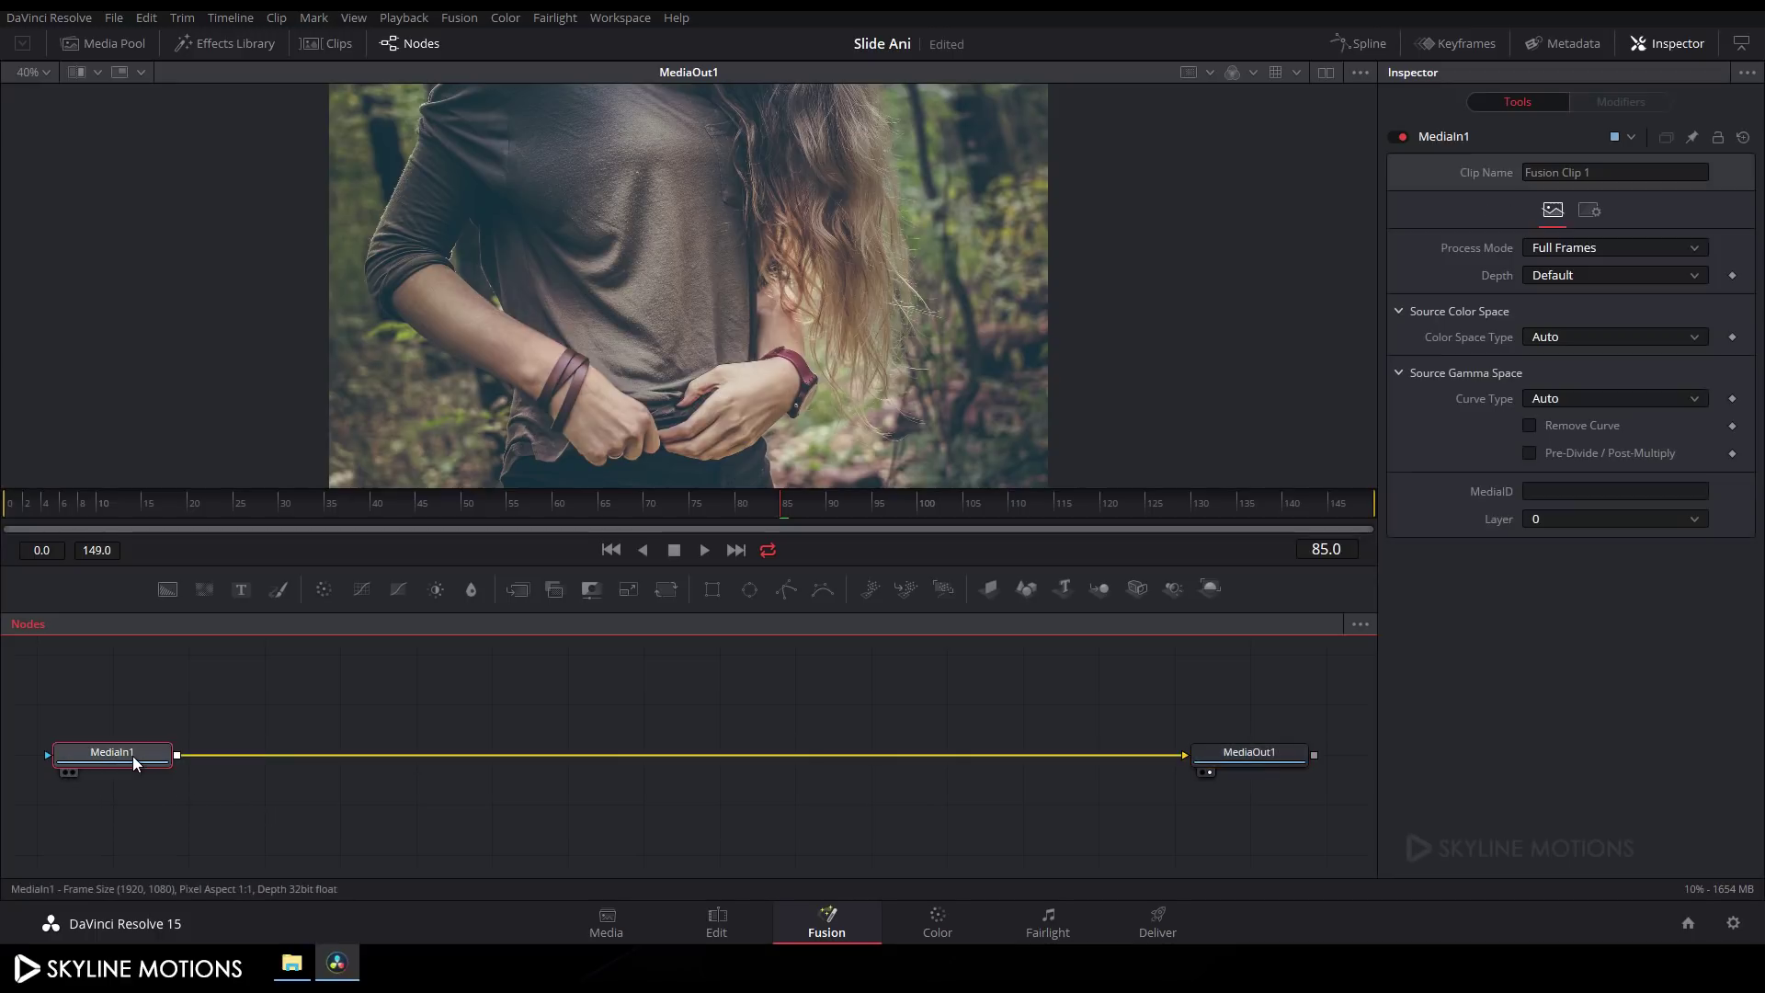
Step: Disconnect MediaIn1 from MediaOut1, show MediaIn1 in the viewer and enlarge the node area
left_click_drag(1187, 756, 522, 768)
left_click_drag(128, 757, 318, 252)
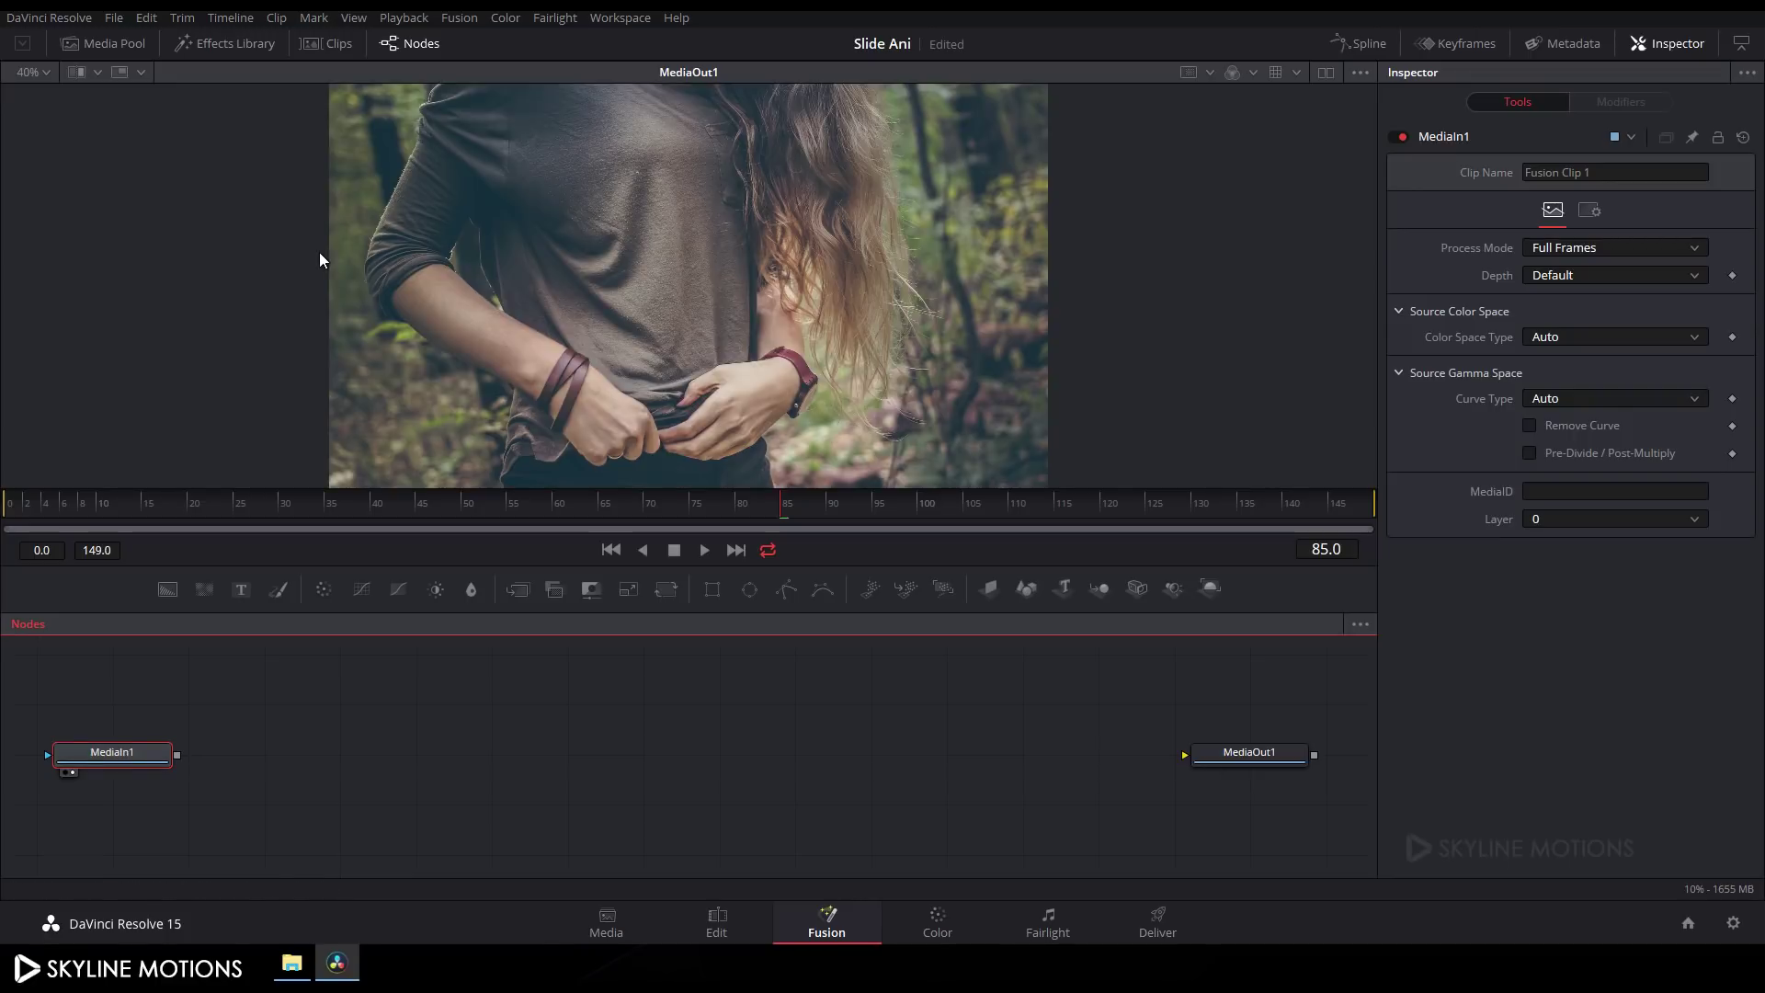
left_click_drag(707, 568, 708, 497)
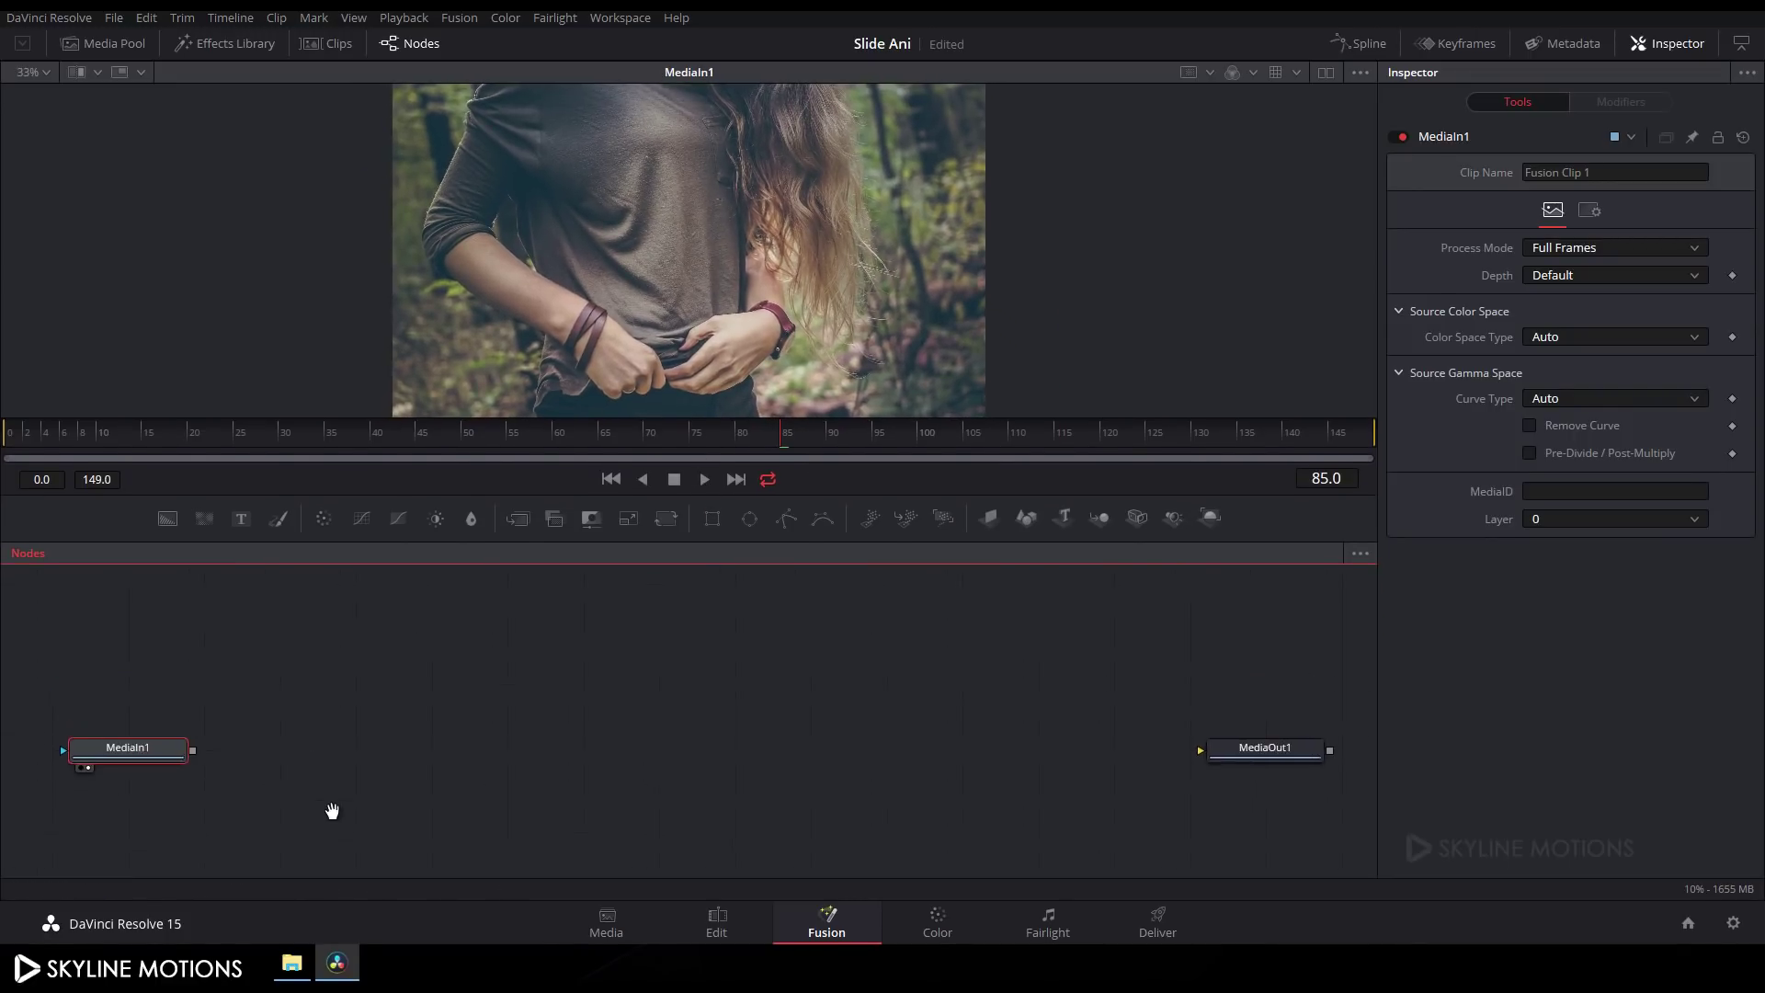
left_click(295, 752)
left_click(146, 762)
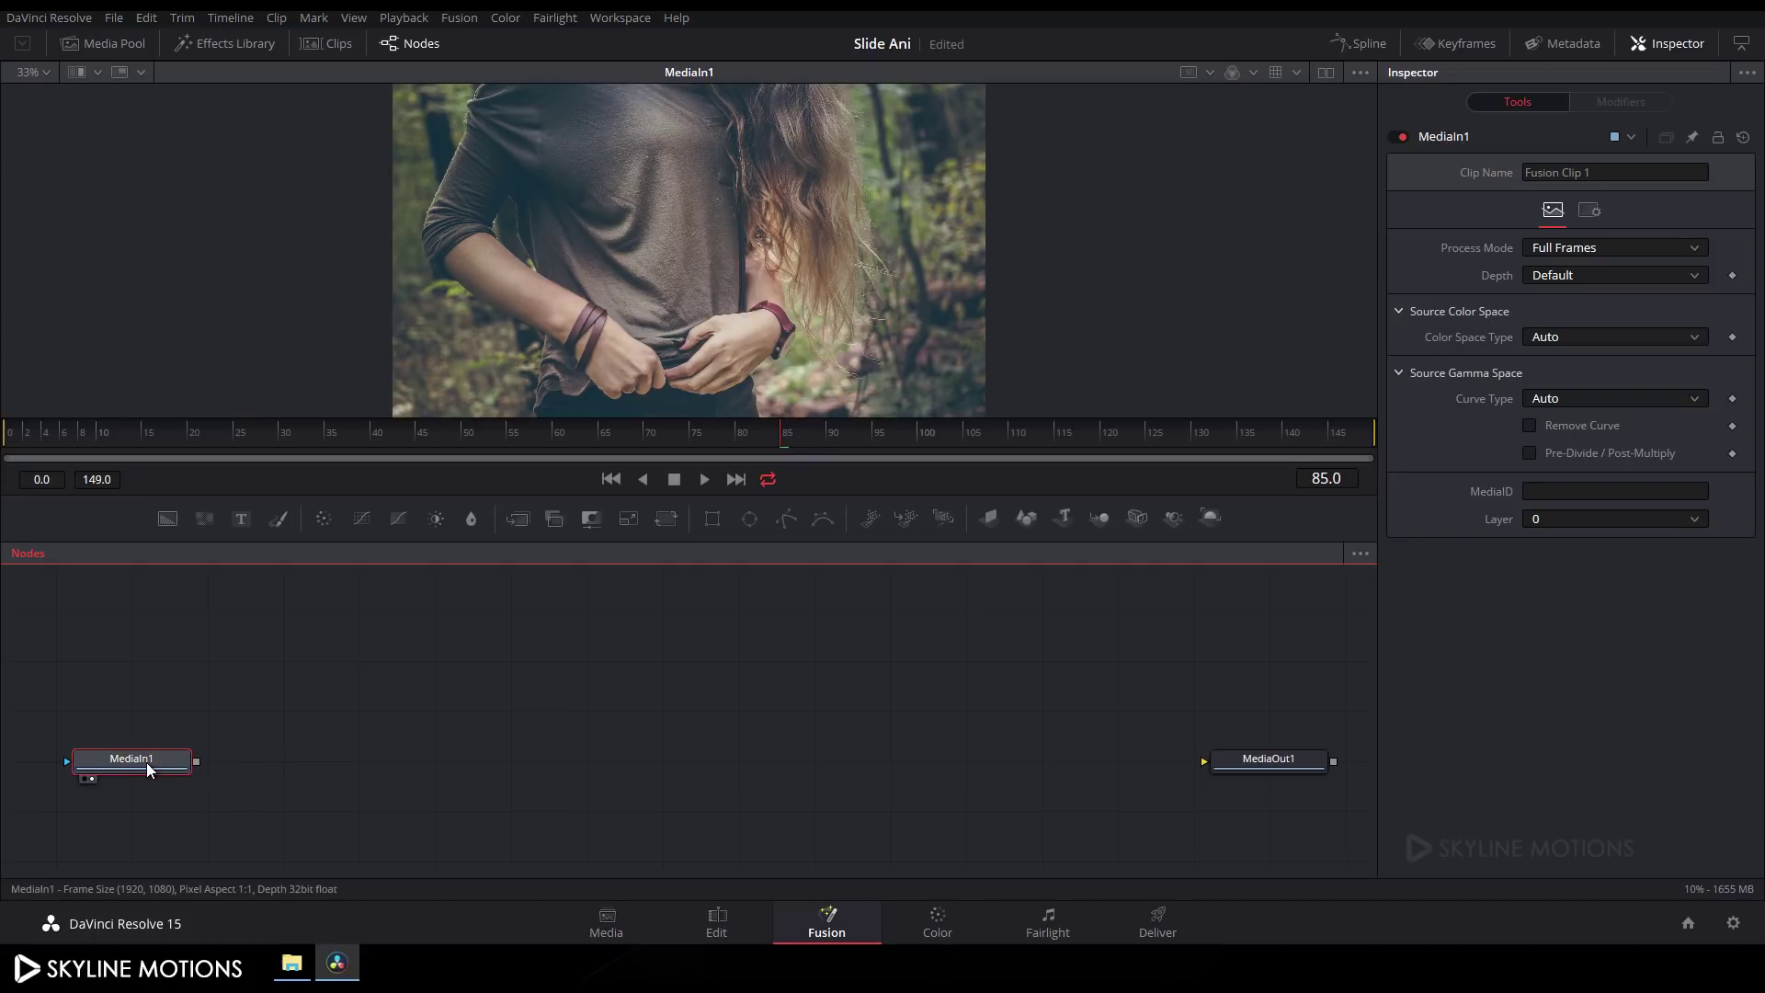
Step: Add a Transform node after MediaIn1 and rename it "Scale"
left_click(668, 520)
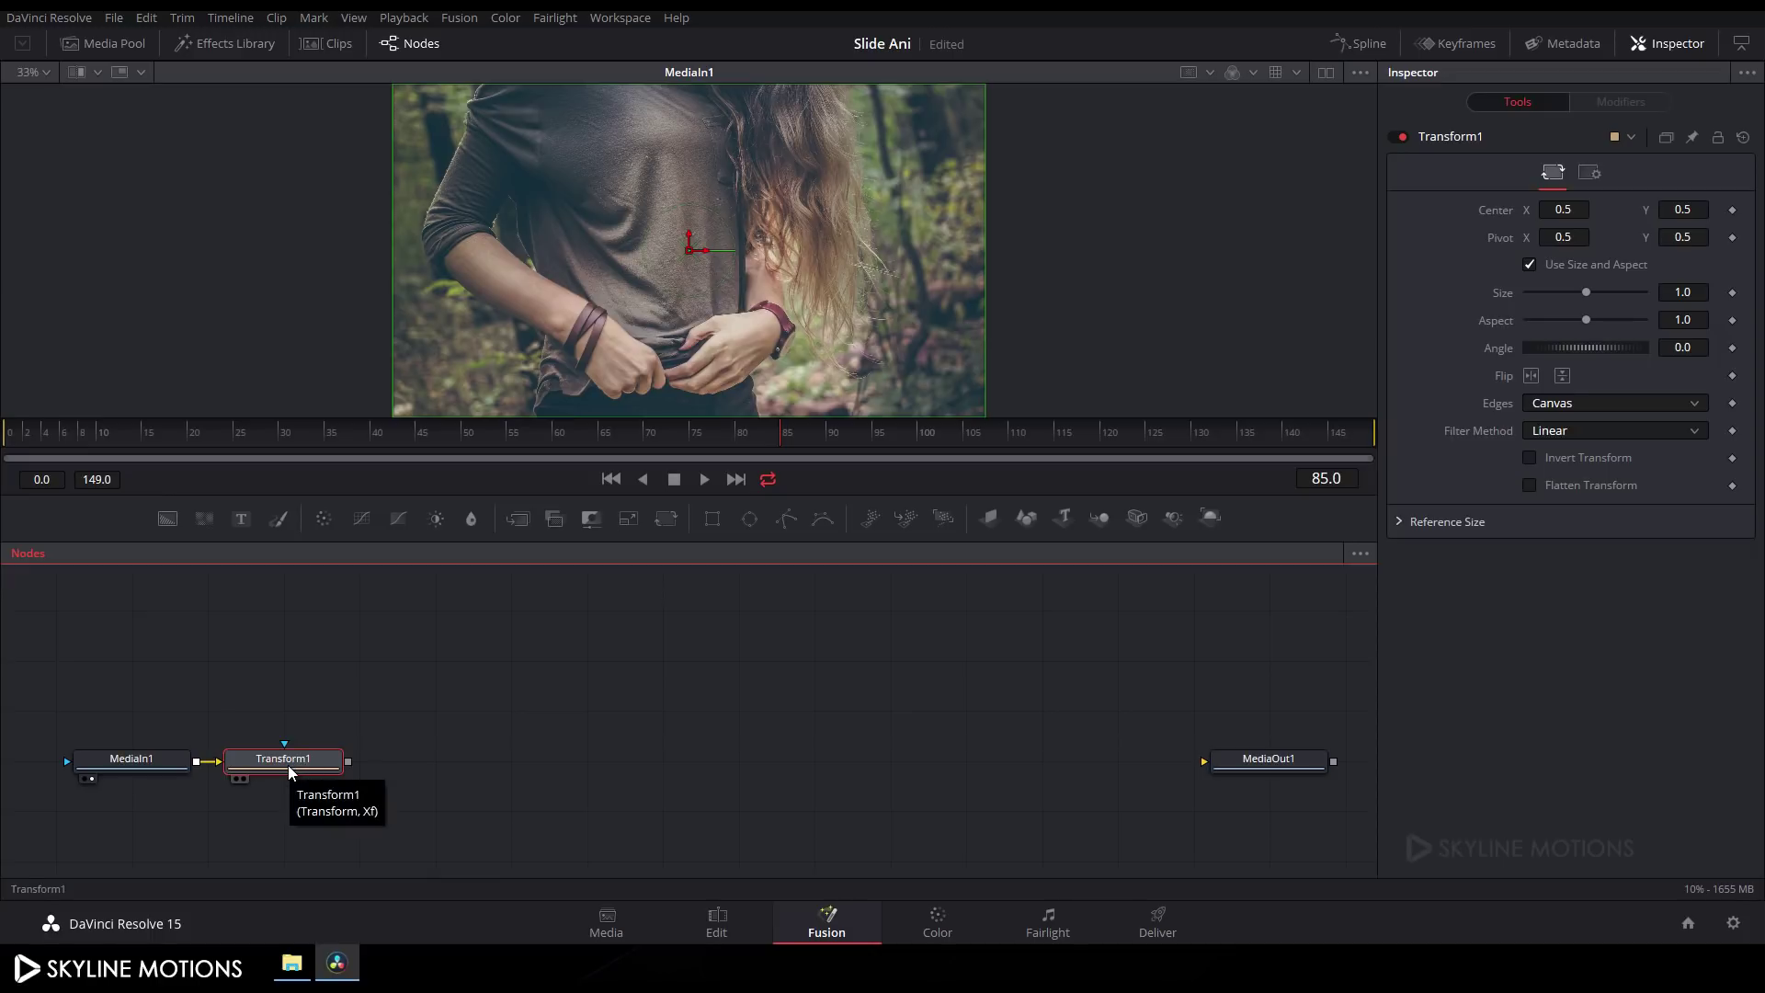
right_click(288, 765)
left_click(363, 603)
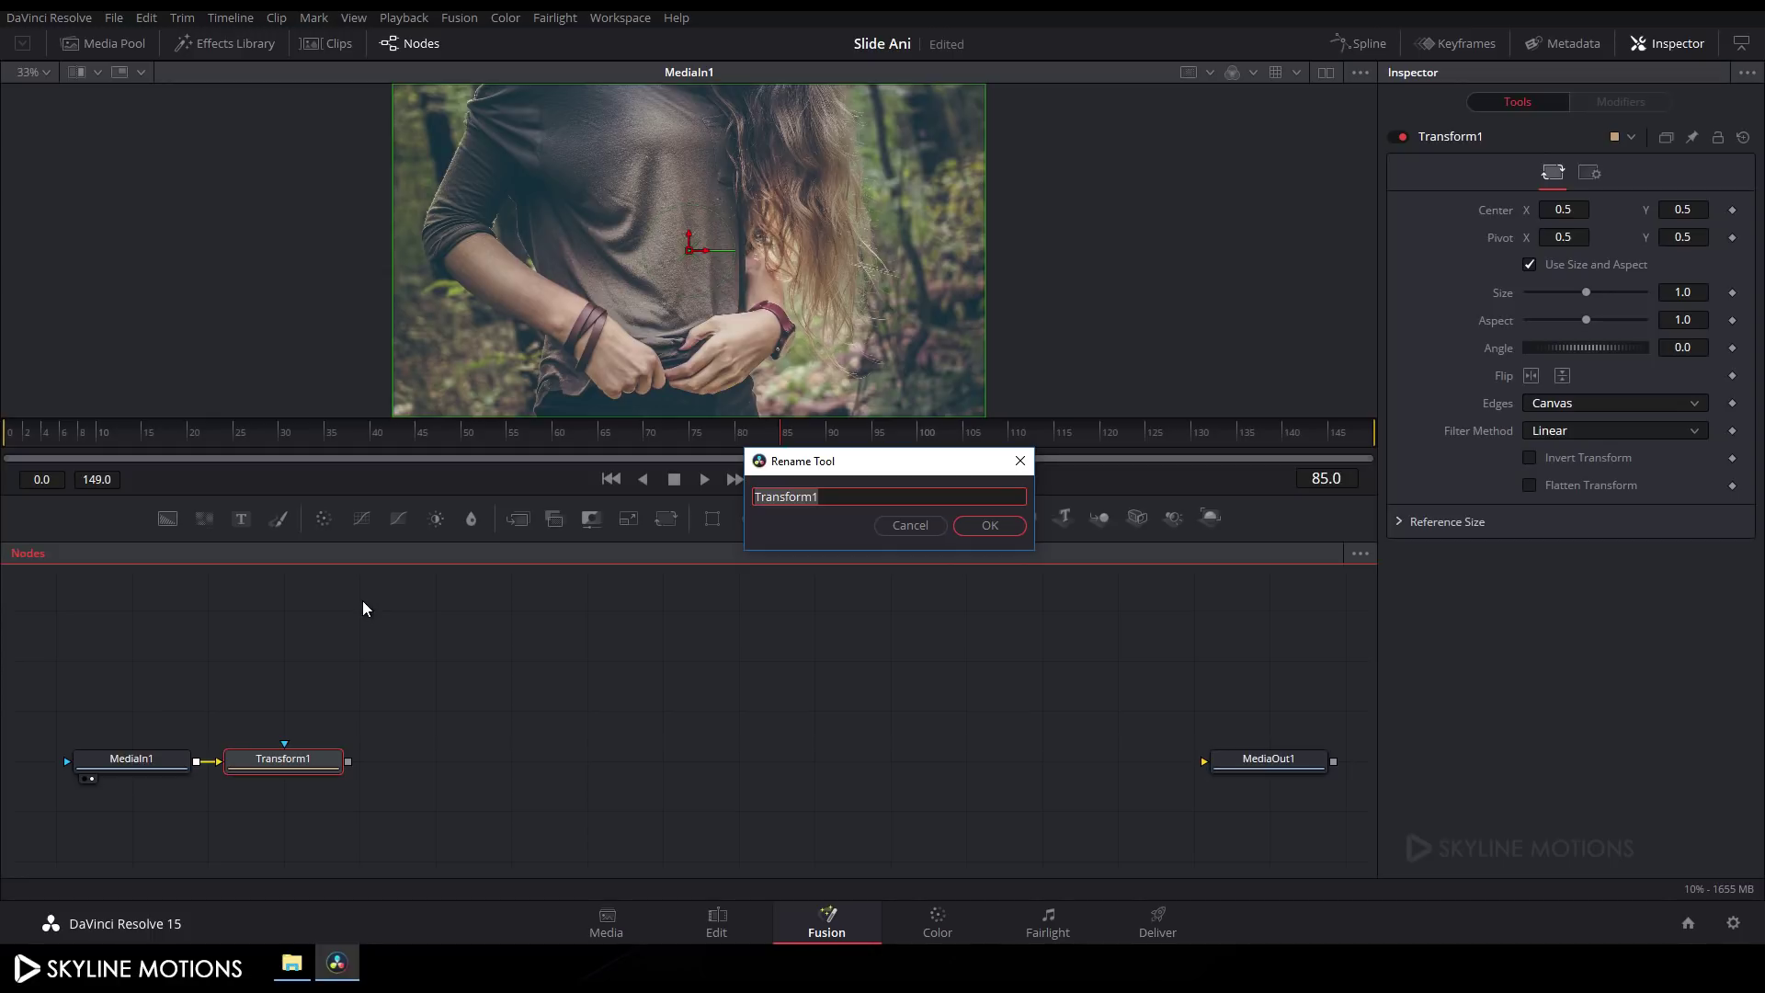
type("Scale")
left_click(989, 524)
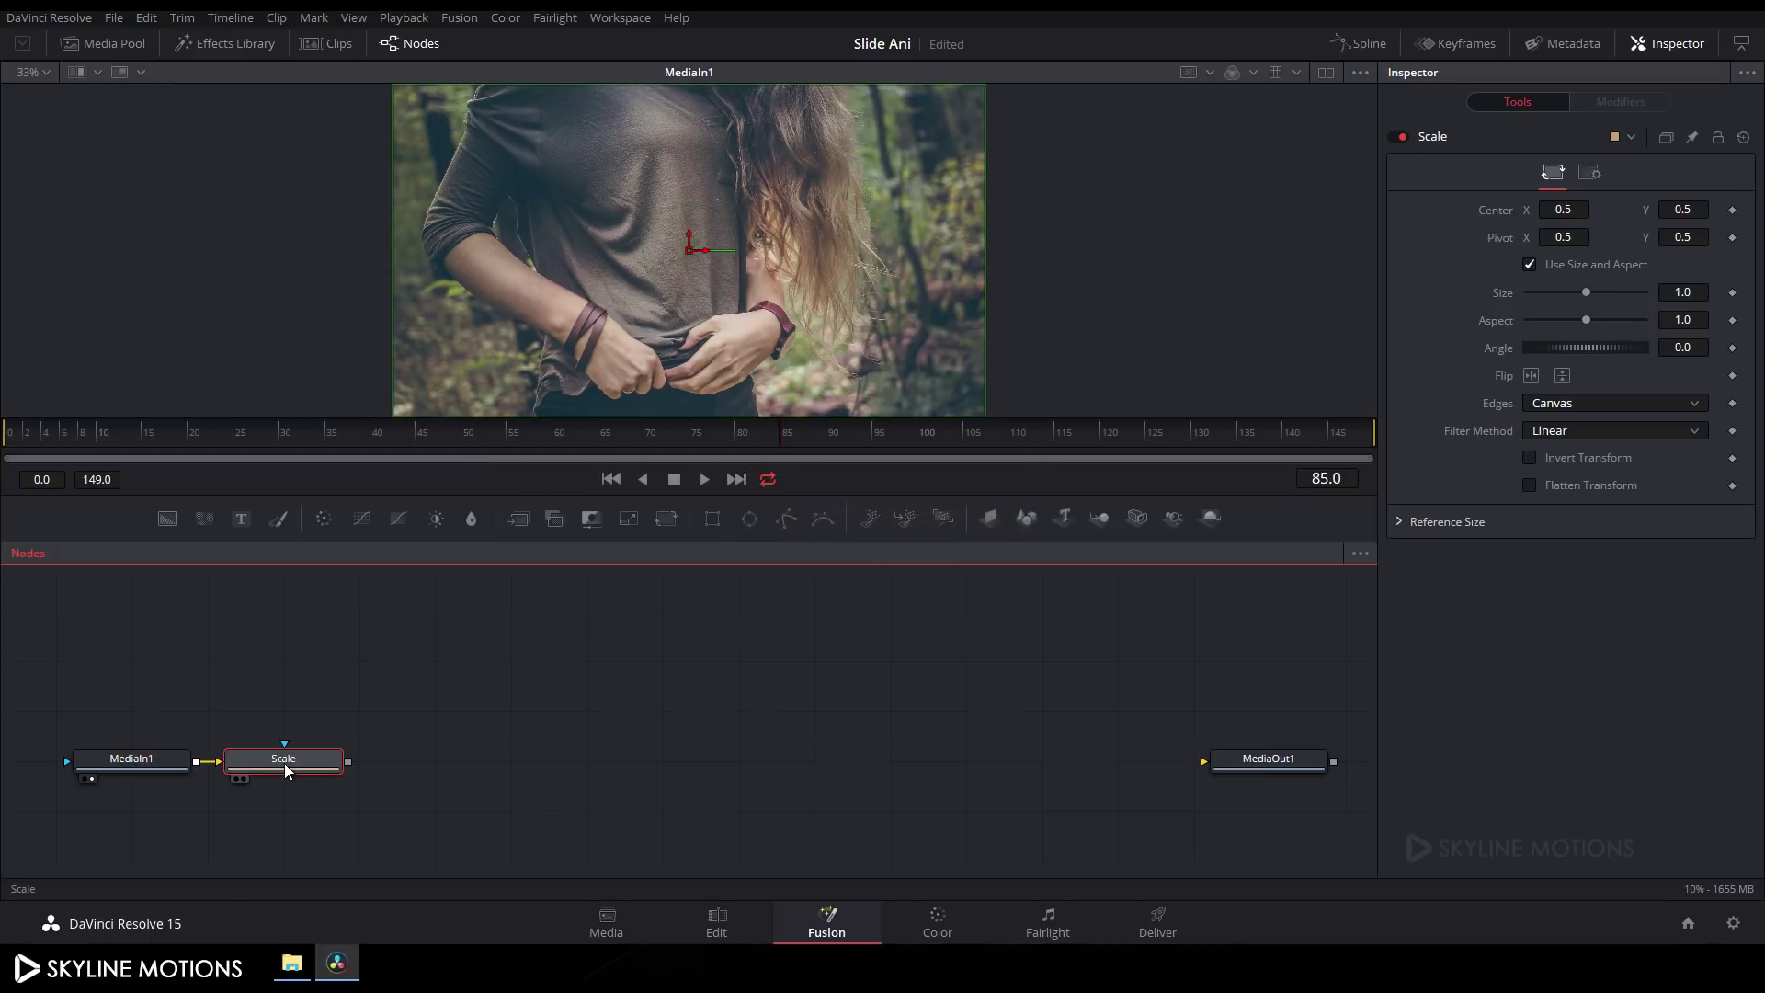
Step: Show the Scale node in the viewer and animate its Size with a 1.0 keyframe at frame 149
left_click_drag(284, 765, 329, 261)
left_click_drag(648, 434, 1500, 437)
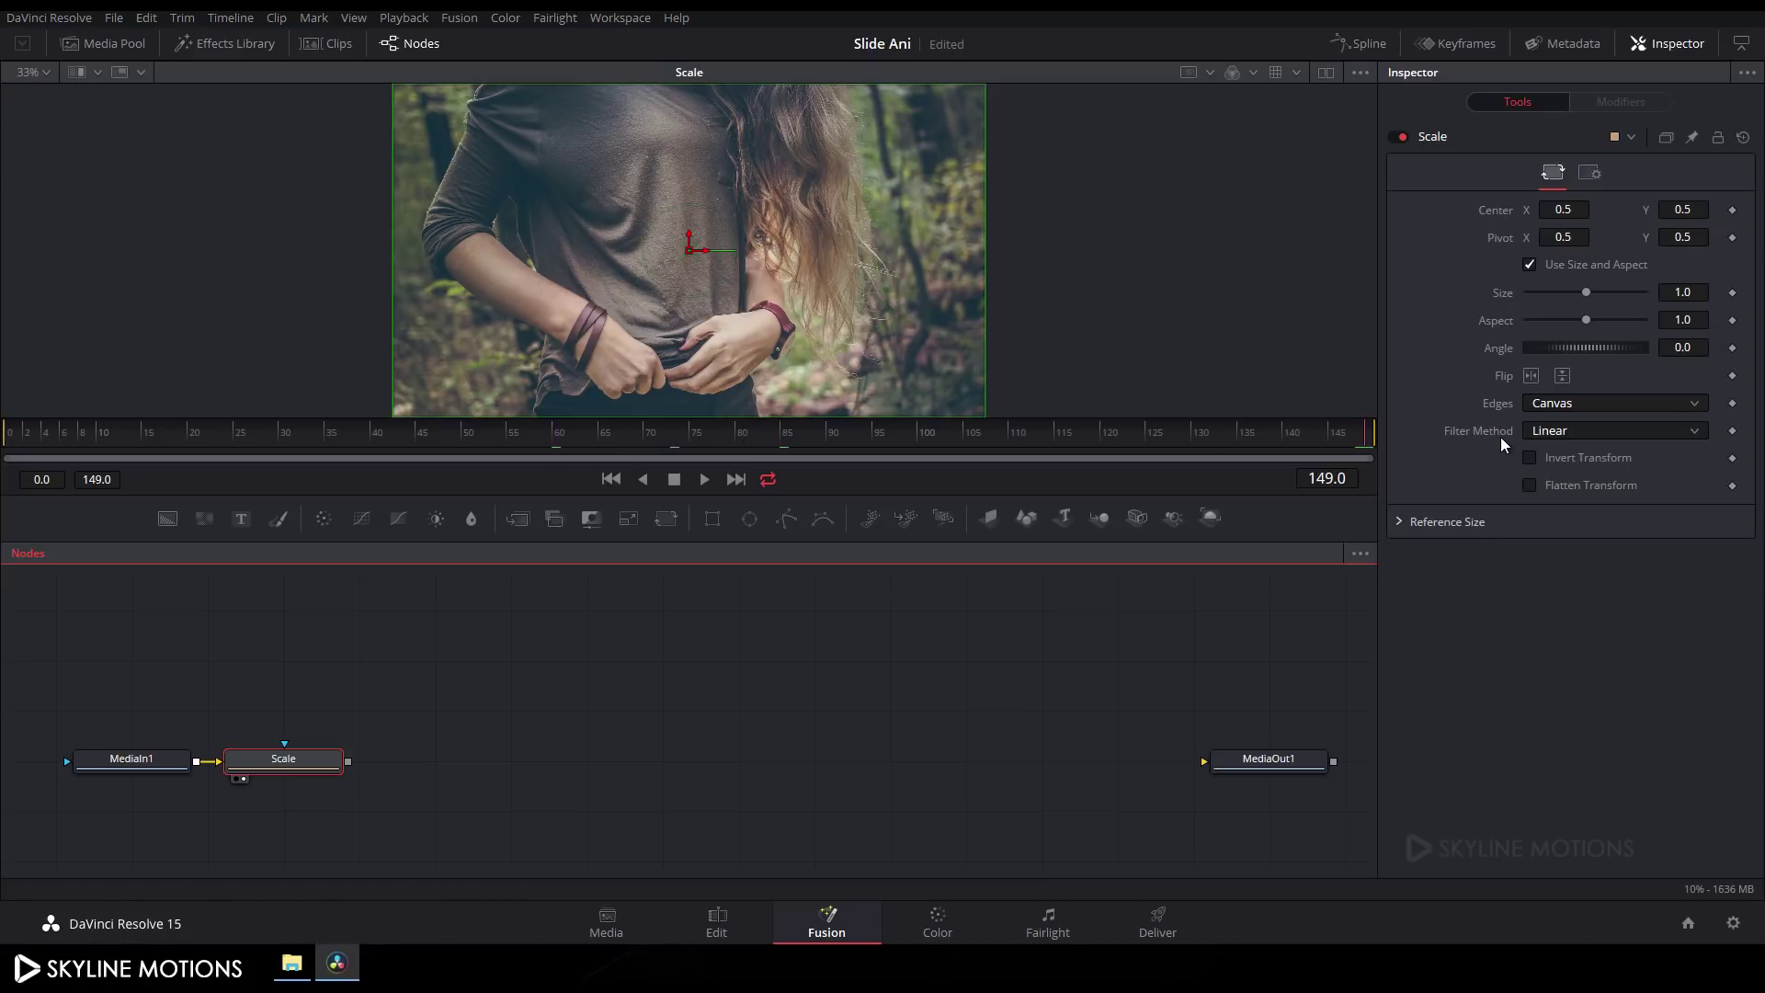
right_click(1501, 296)
left_click(1547, 311)
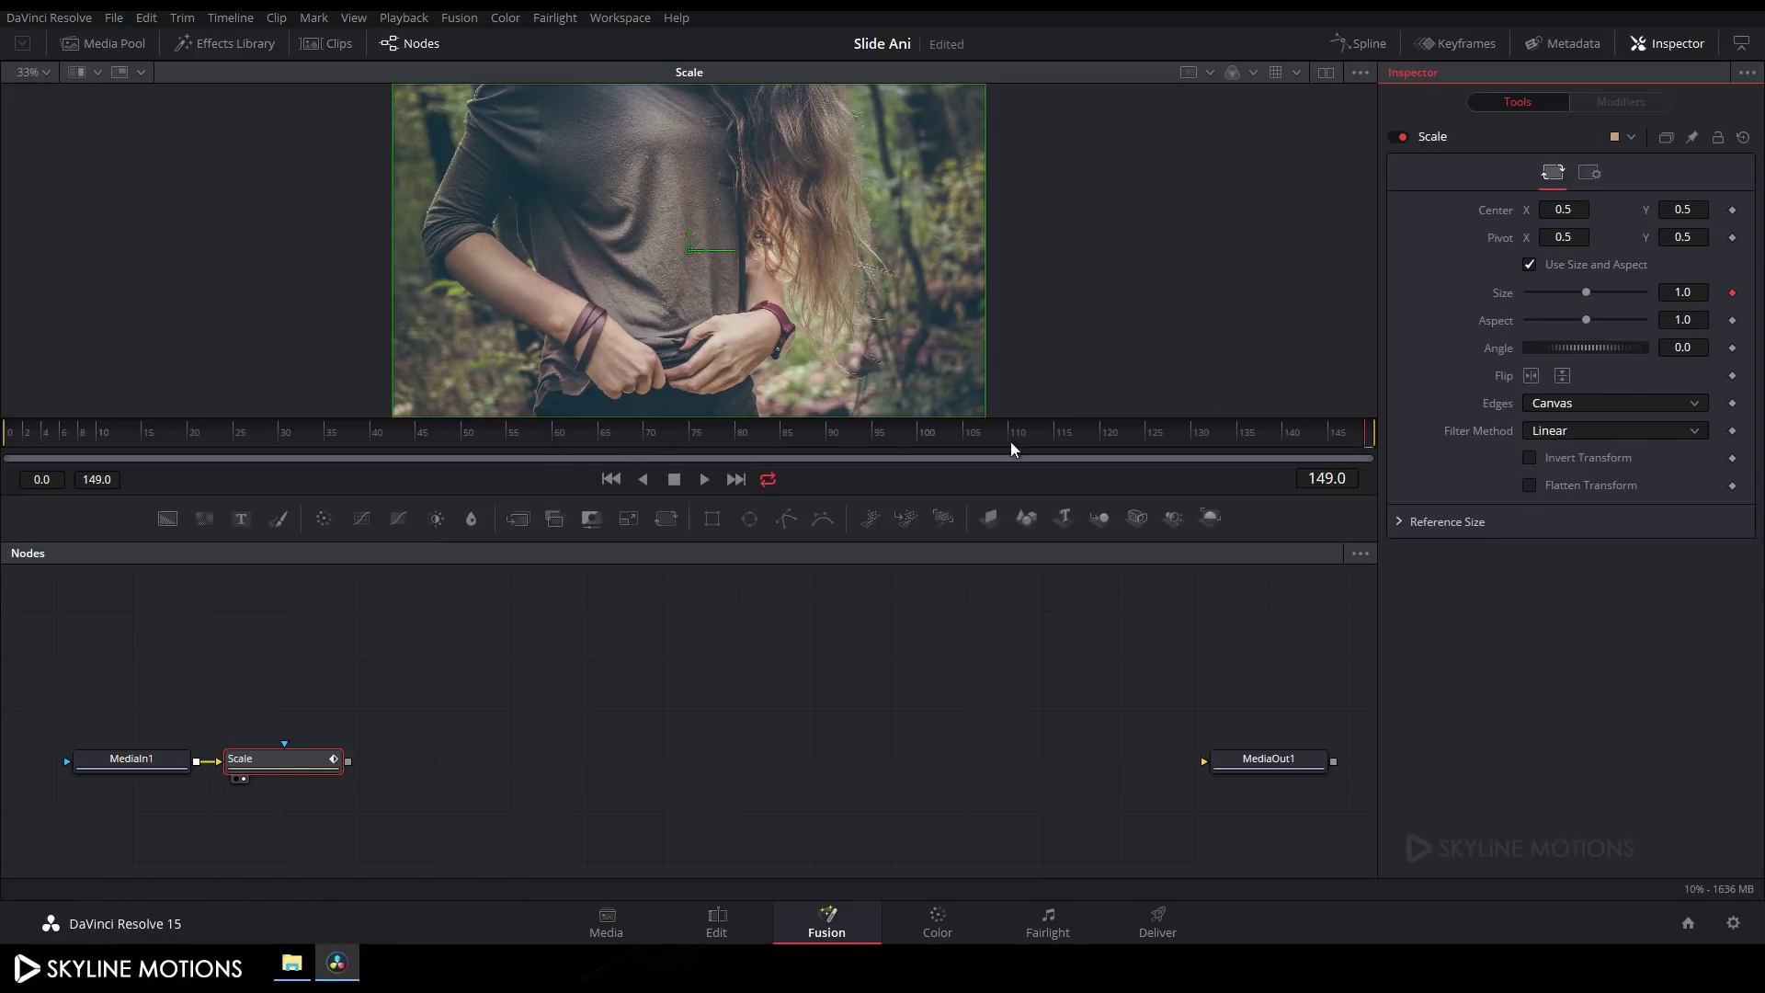
Step: Set the Scale node's Size to 1.3 at frame 0 and play back the zoom animation
left_click_drag(873, 435, 0, 487)
left_click_drag(1585, 291, 1594, 292)
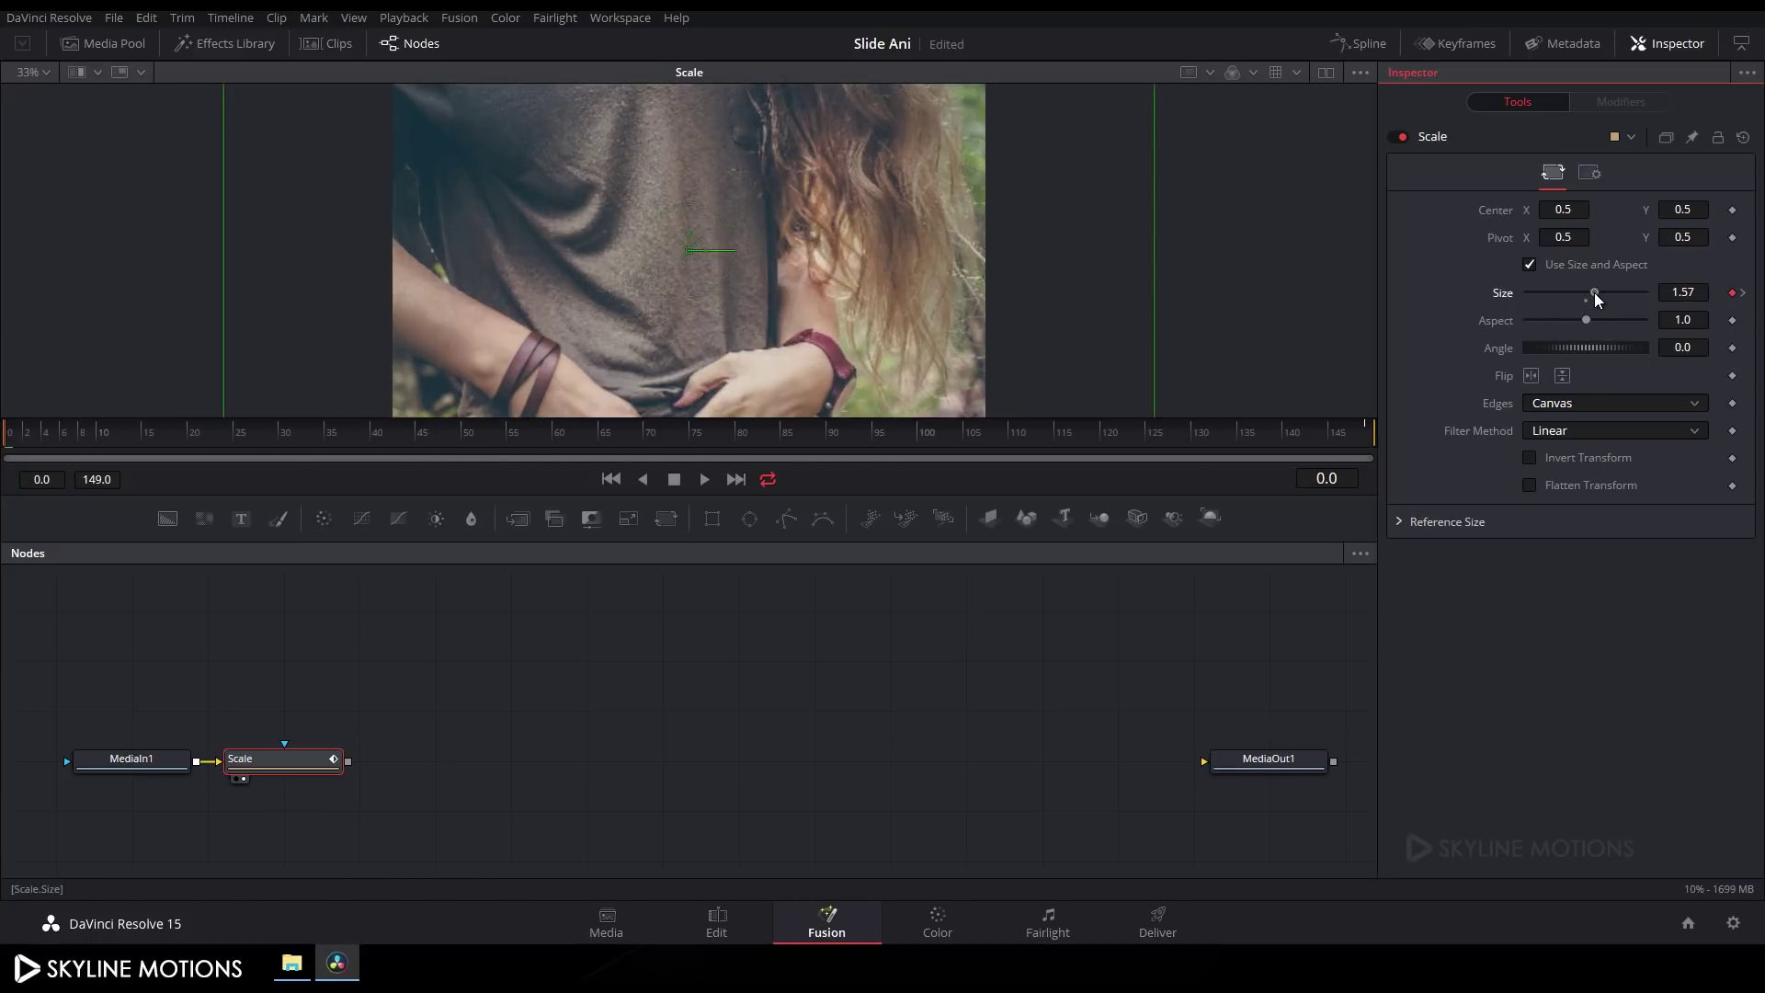
left_click(1663, 292)
type("1.3")
key("Tab")
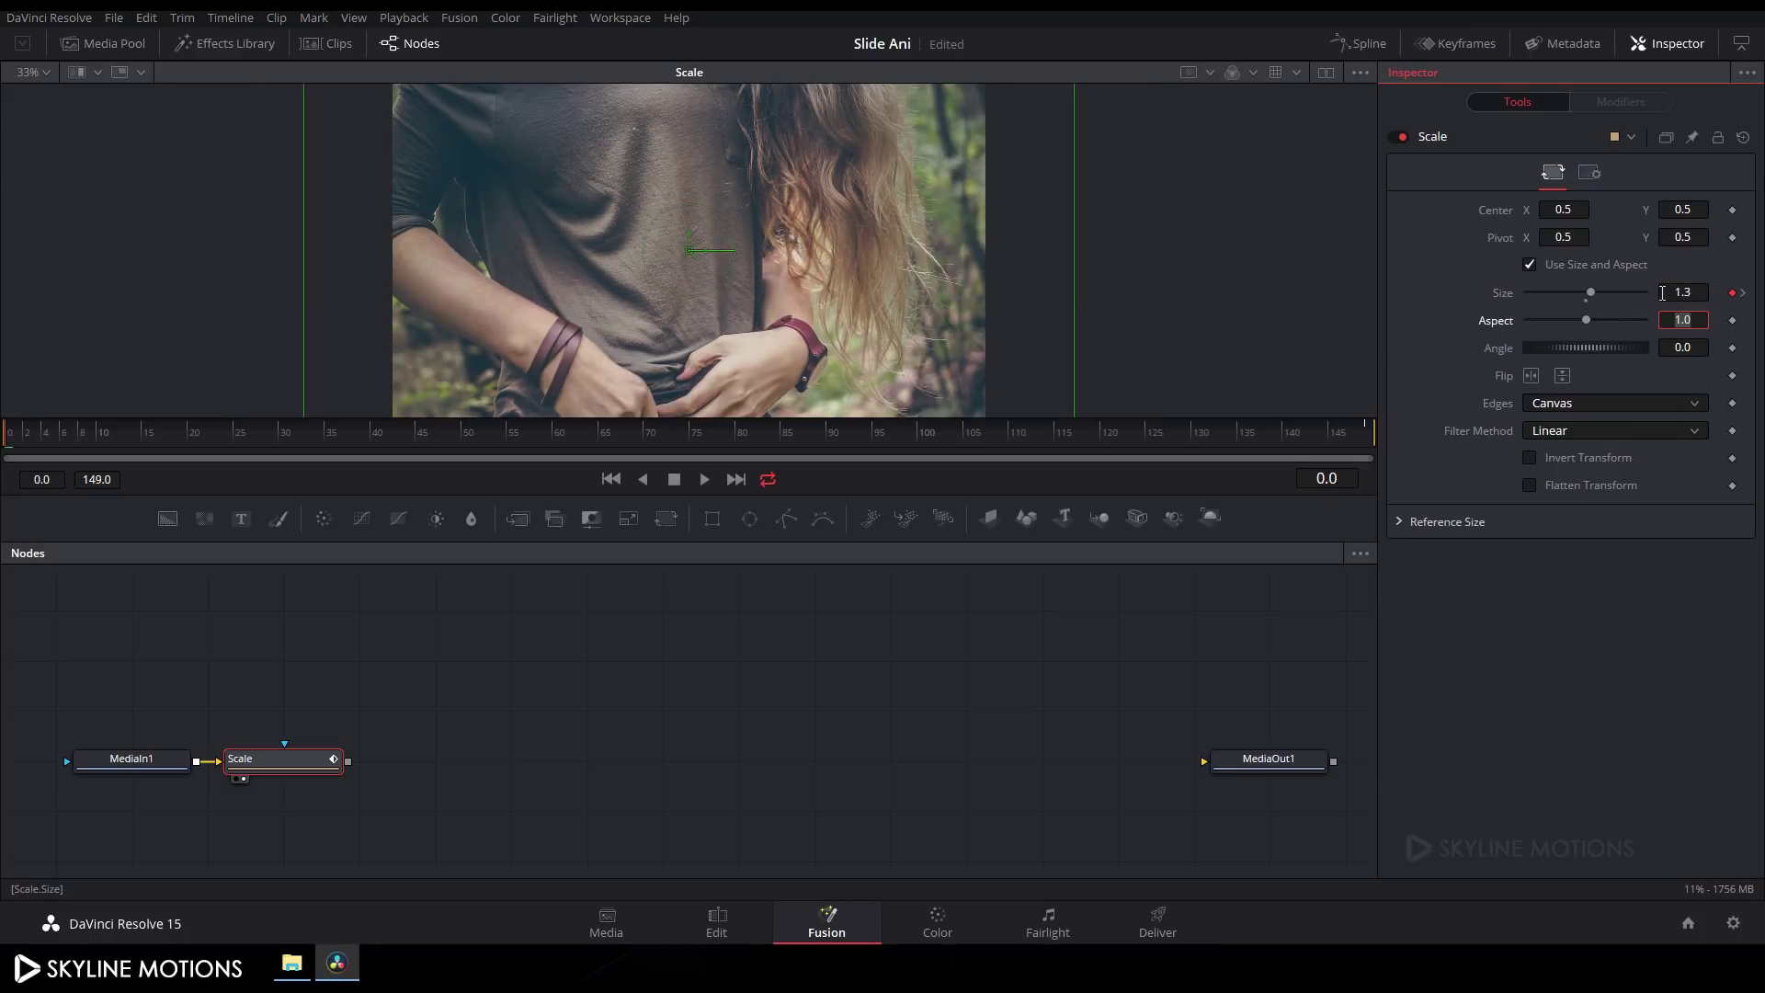
key("space")
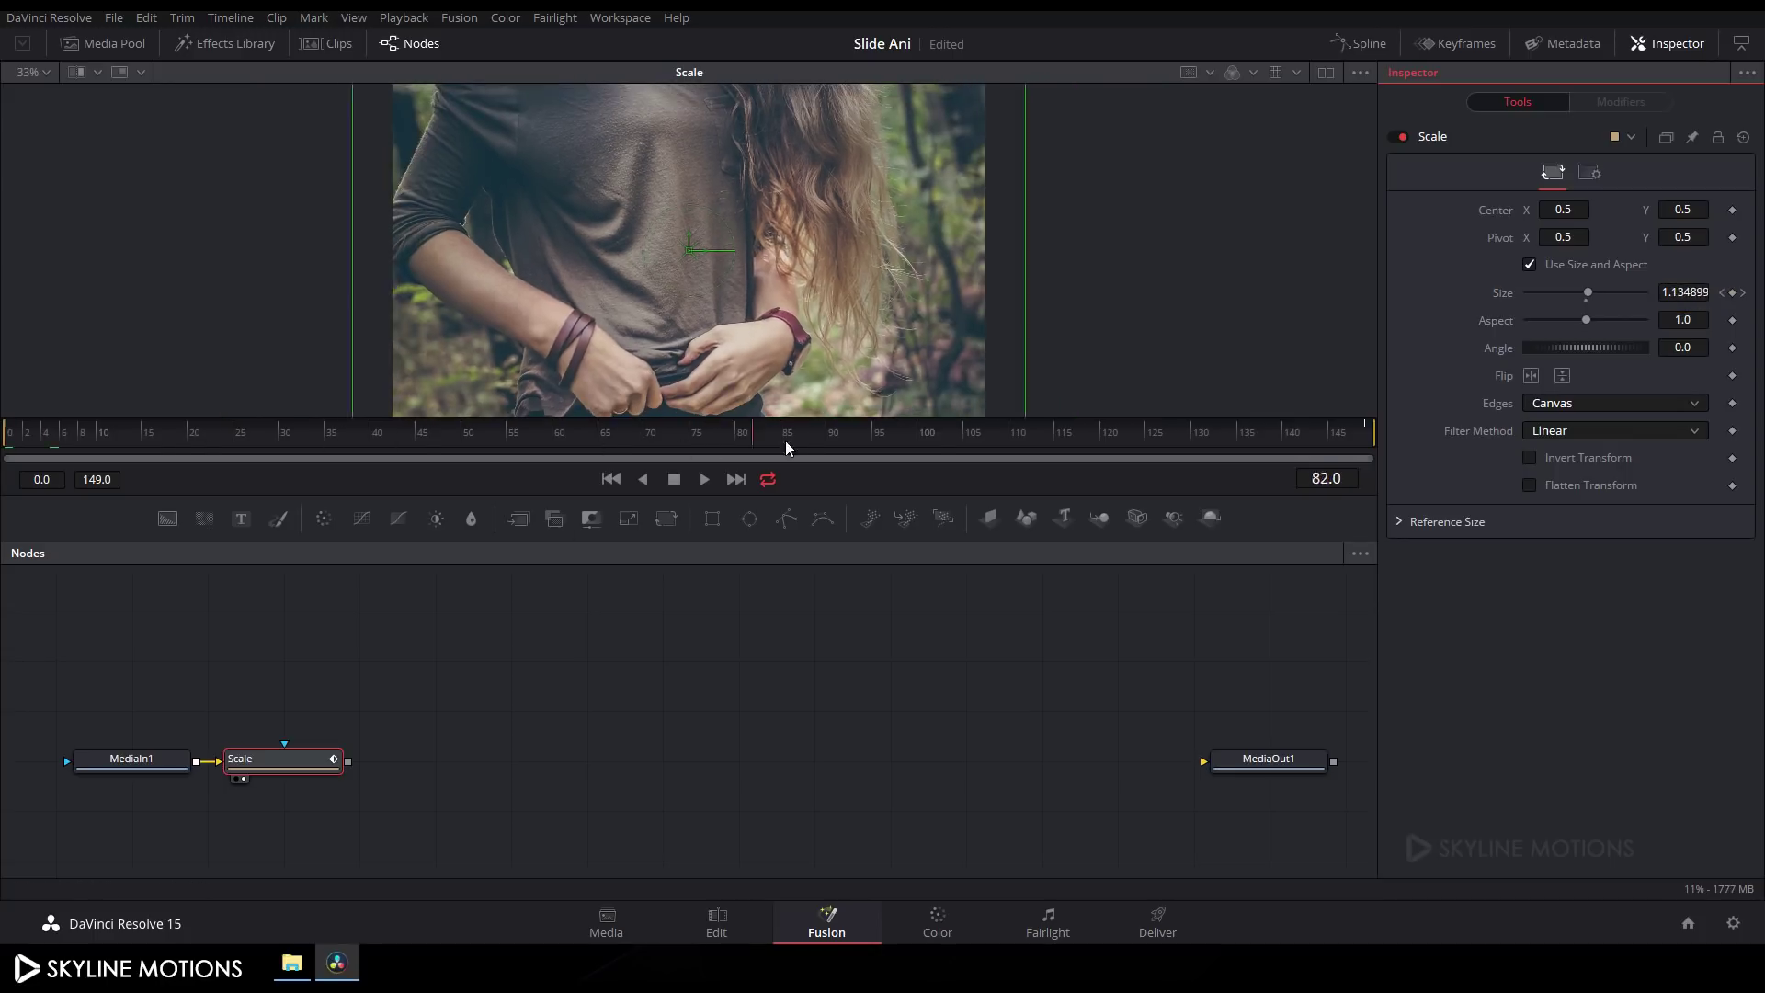
Step: Move the MediaIn1 node directly beneath the Scale node
left_click(551, 632)
left_click_drag(123, 750, 243, 807)
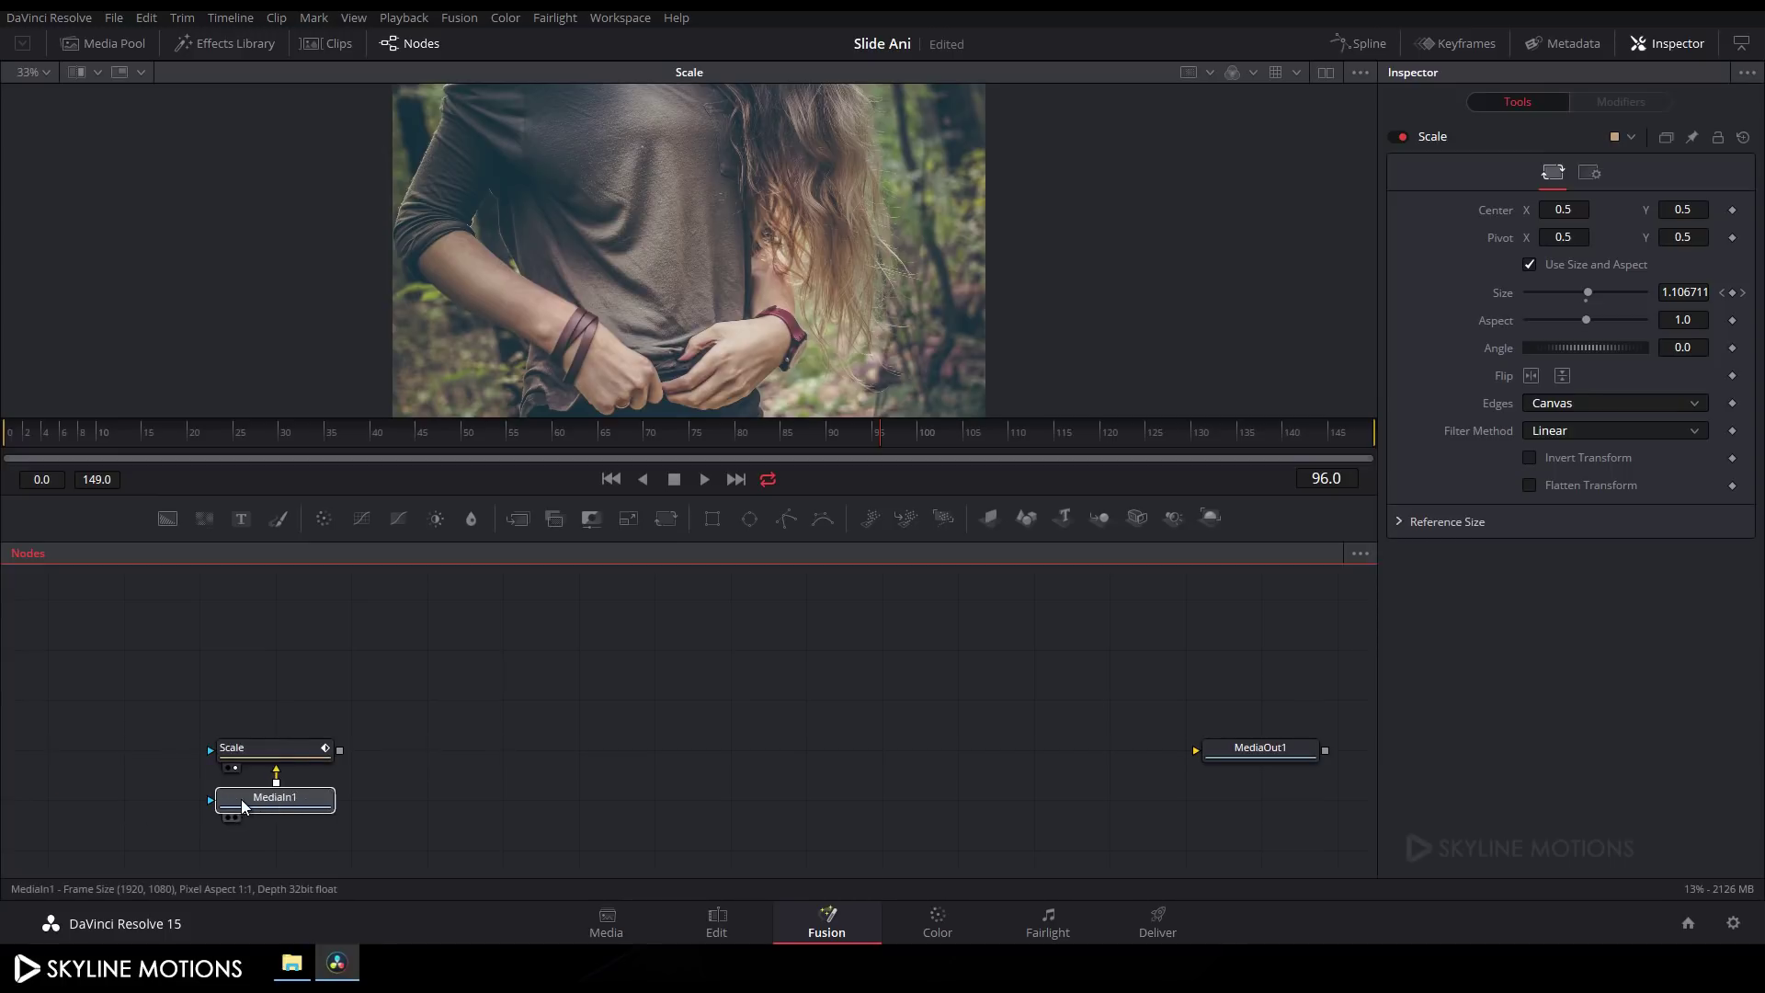
Step: Shift the Scale and MediaIn1 nodes together away from MediaOut1 and add a Background node in the cleared space
left_click_drag(434, 710, 215, 818)
left_click_drag(275, 767, 200, 768)
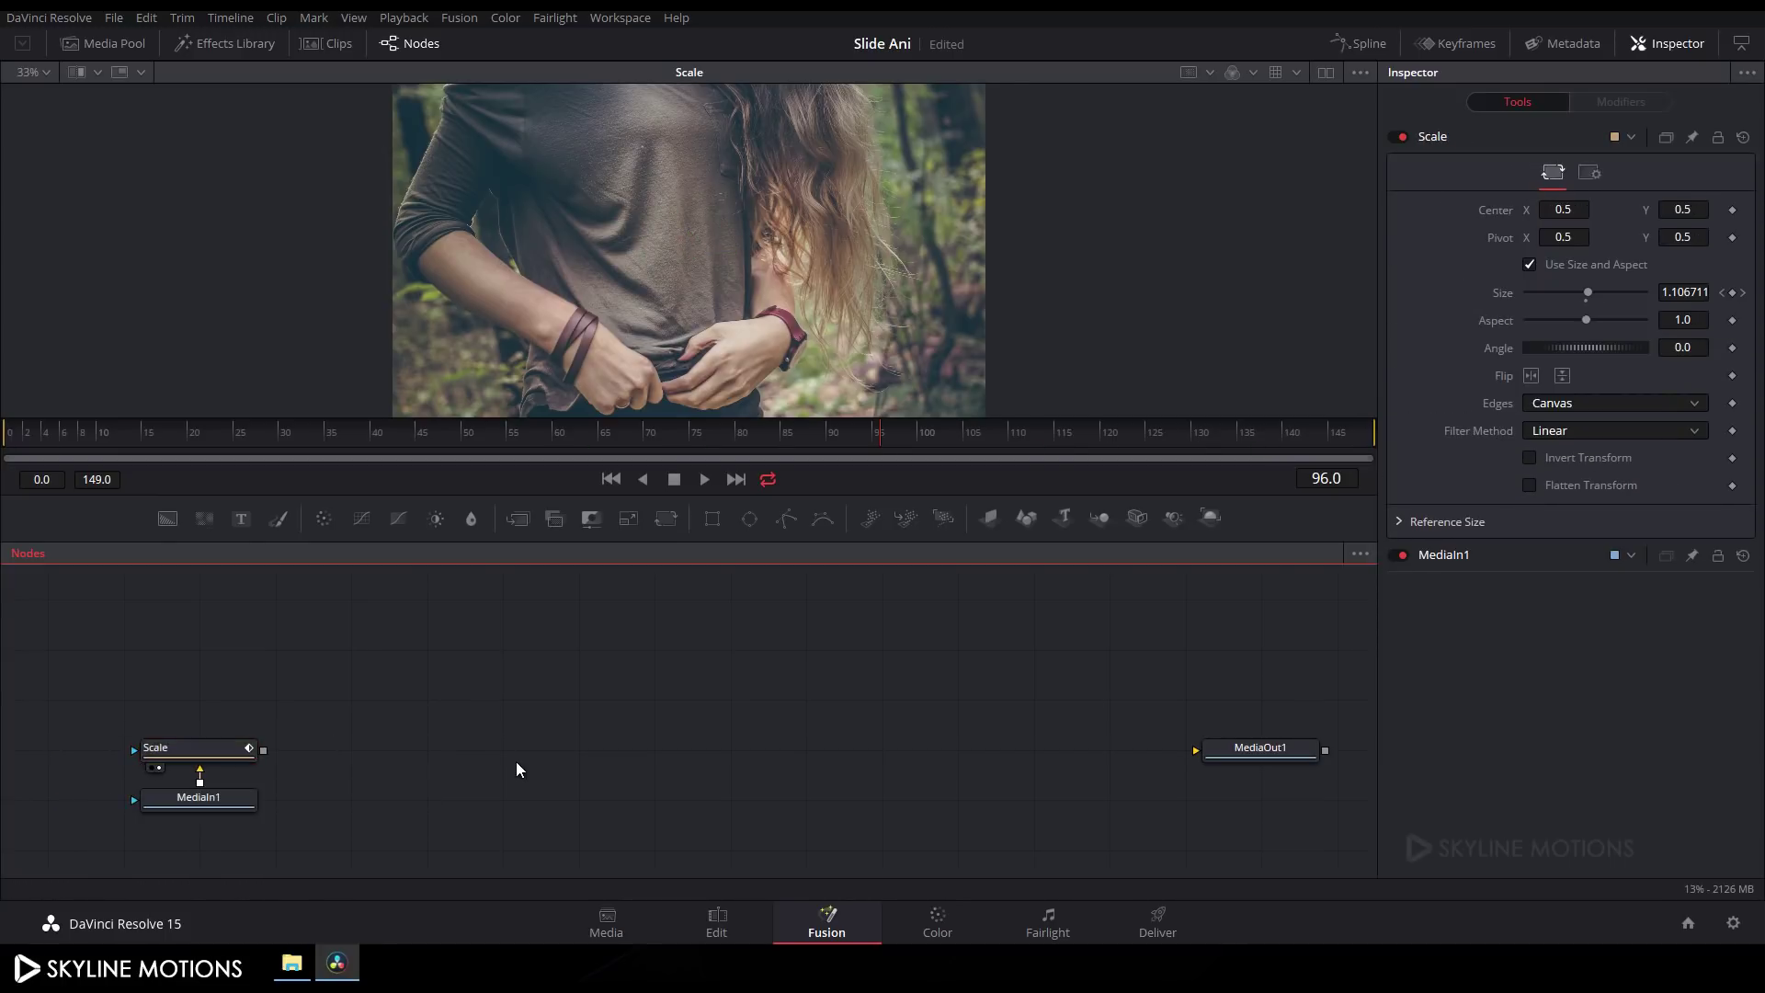
left_click_drag(182, 529, 535, 730)
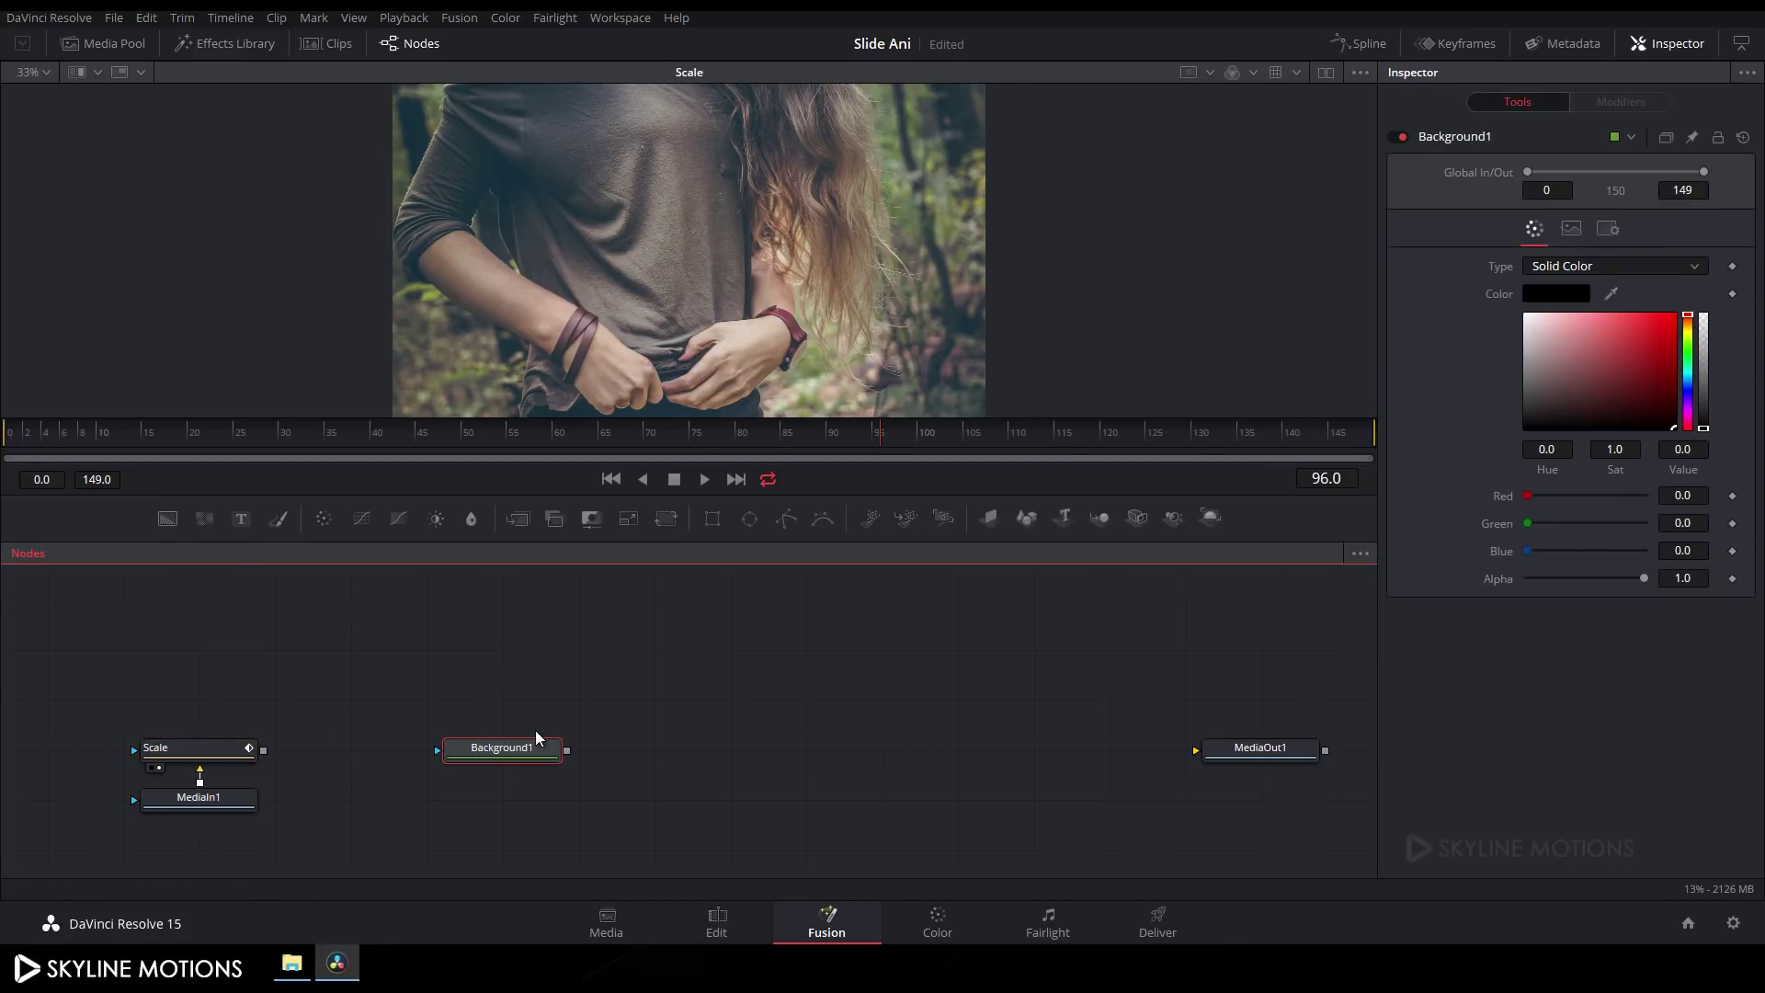
Step: Show the new Background node in the viewer and rename it "Matte"
key("1")
right_click(505, 750)
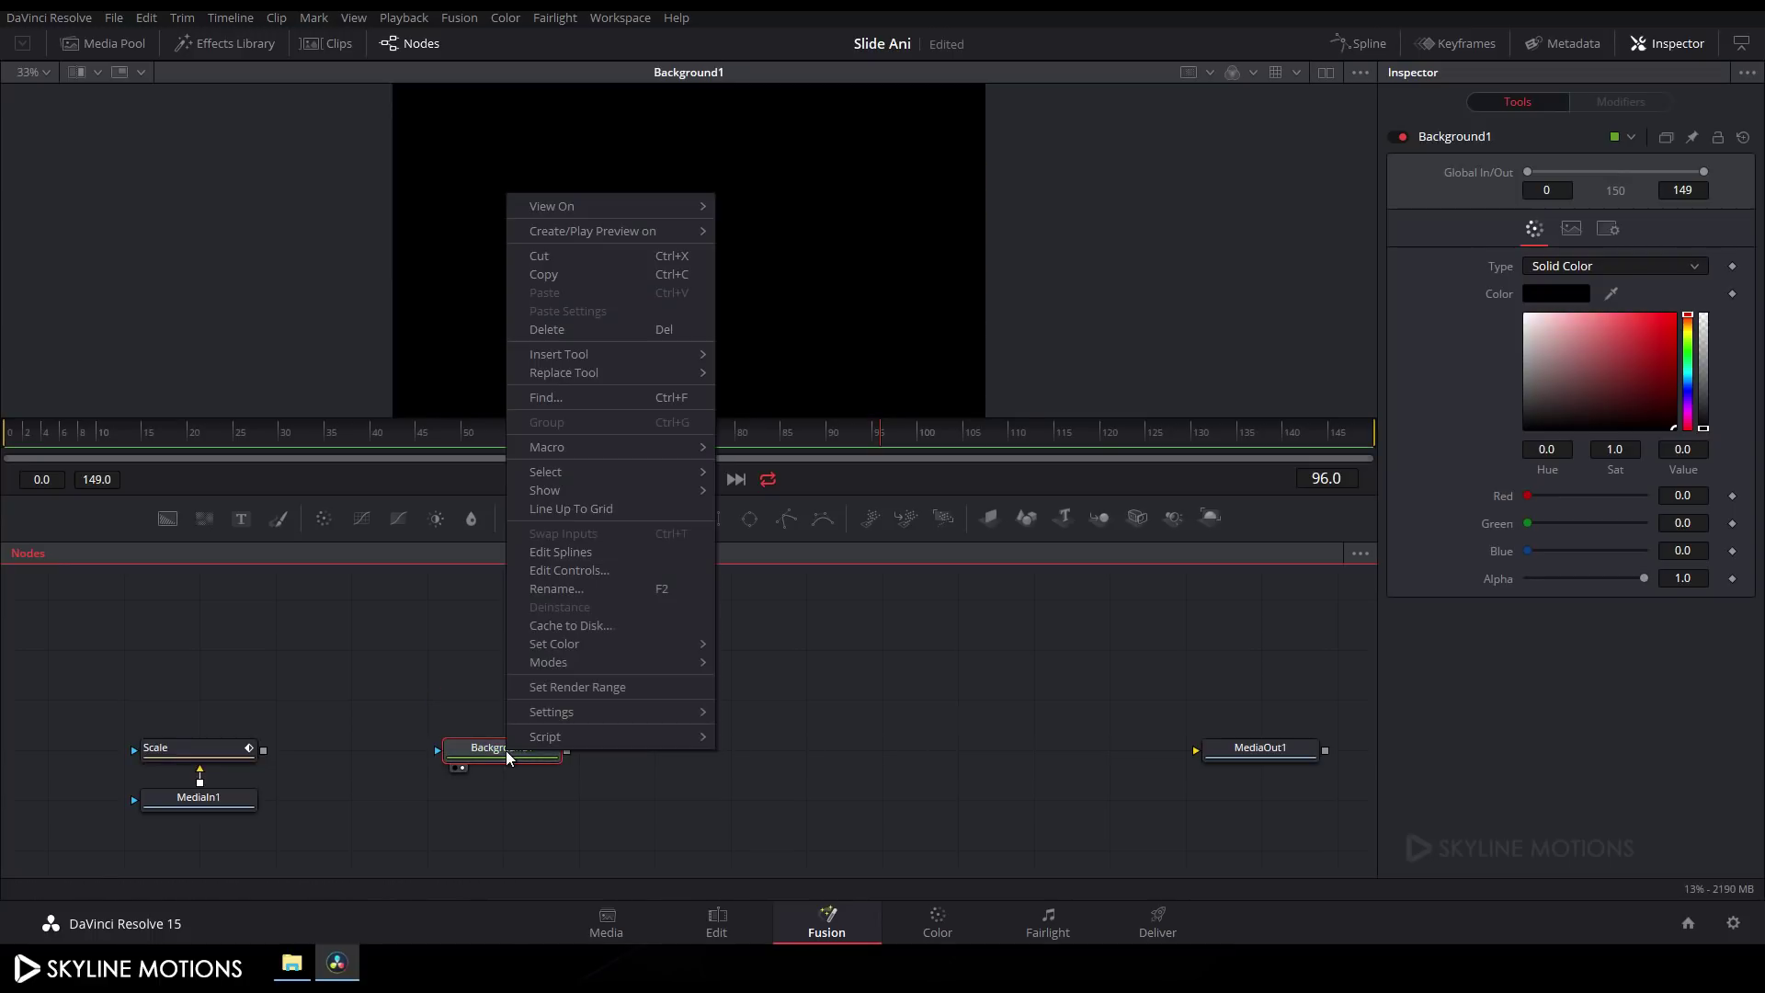
left_click(584, 592)
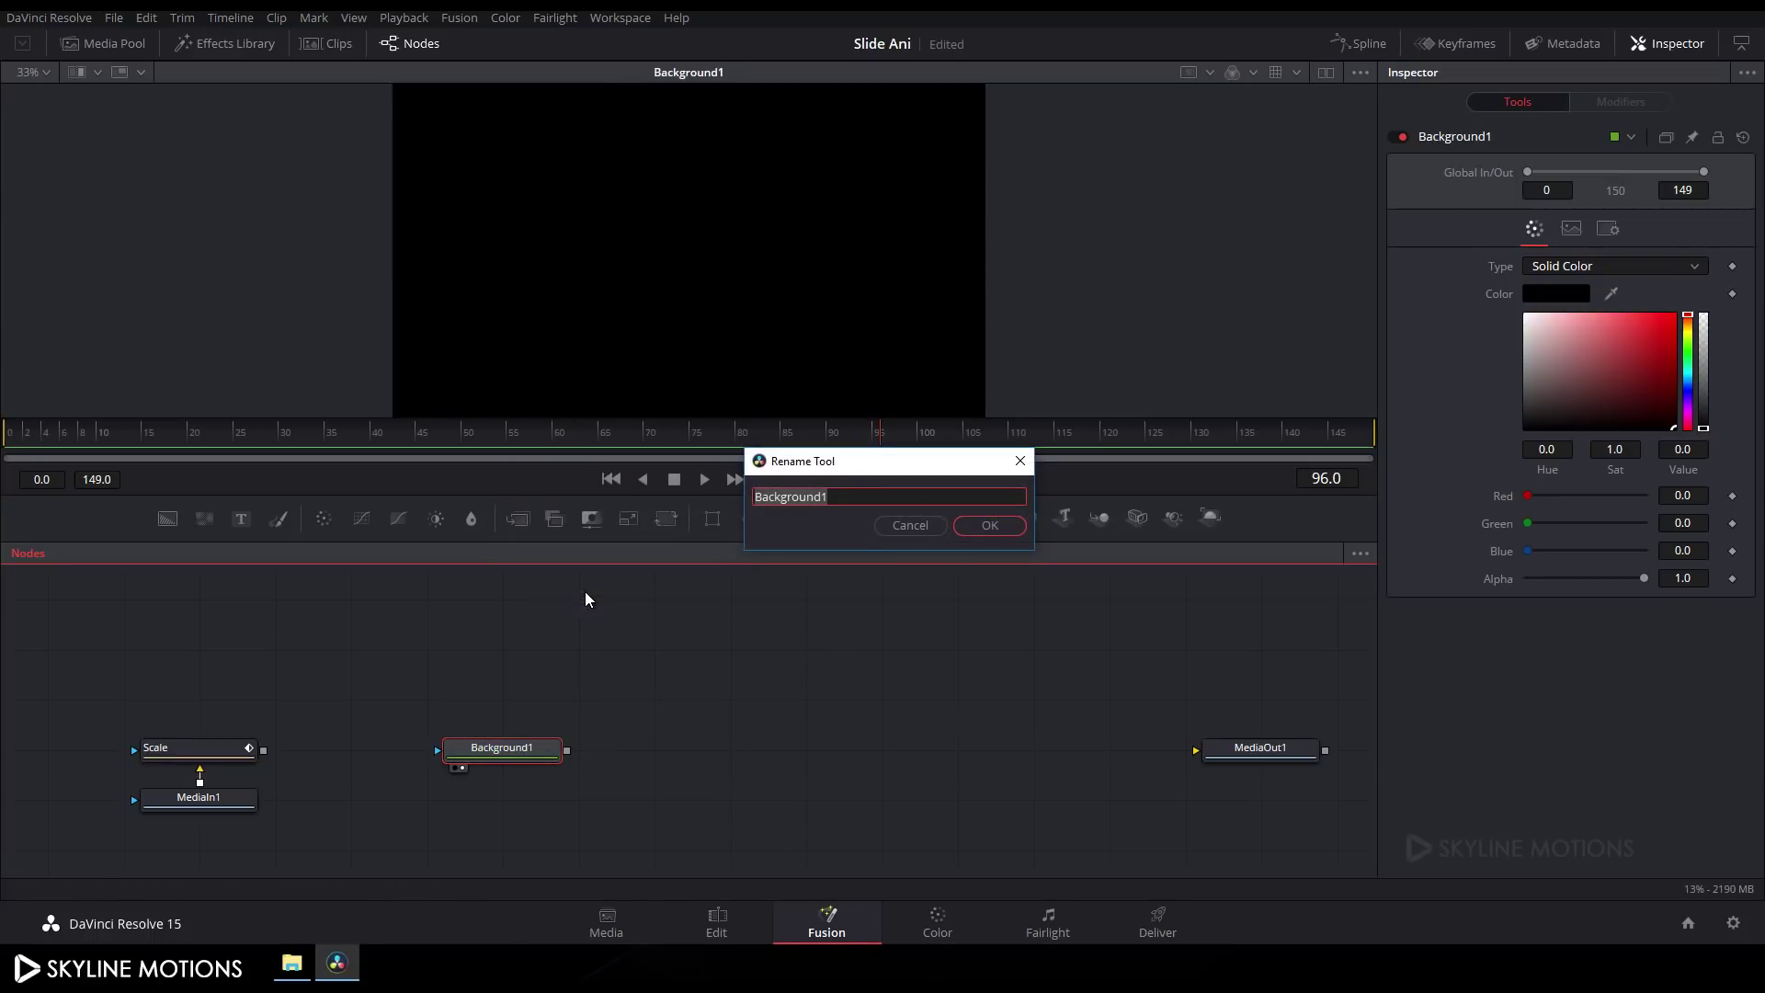
type("Matte")
key("Return")
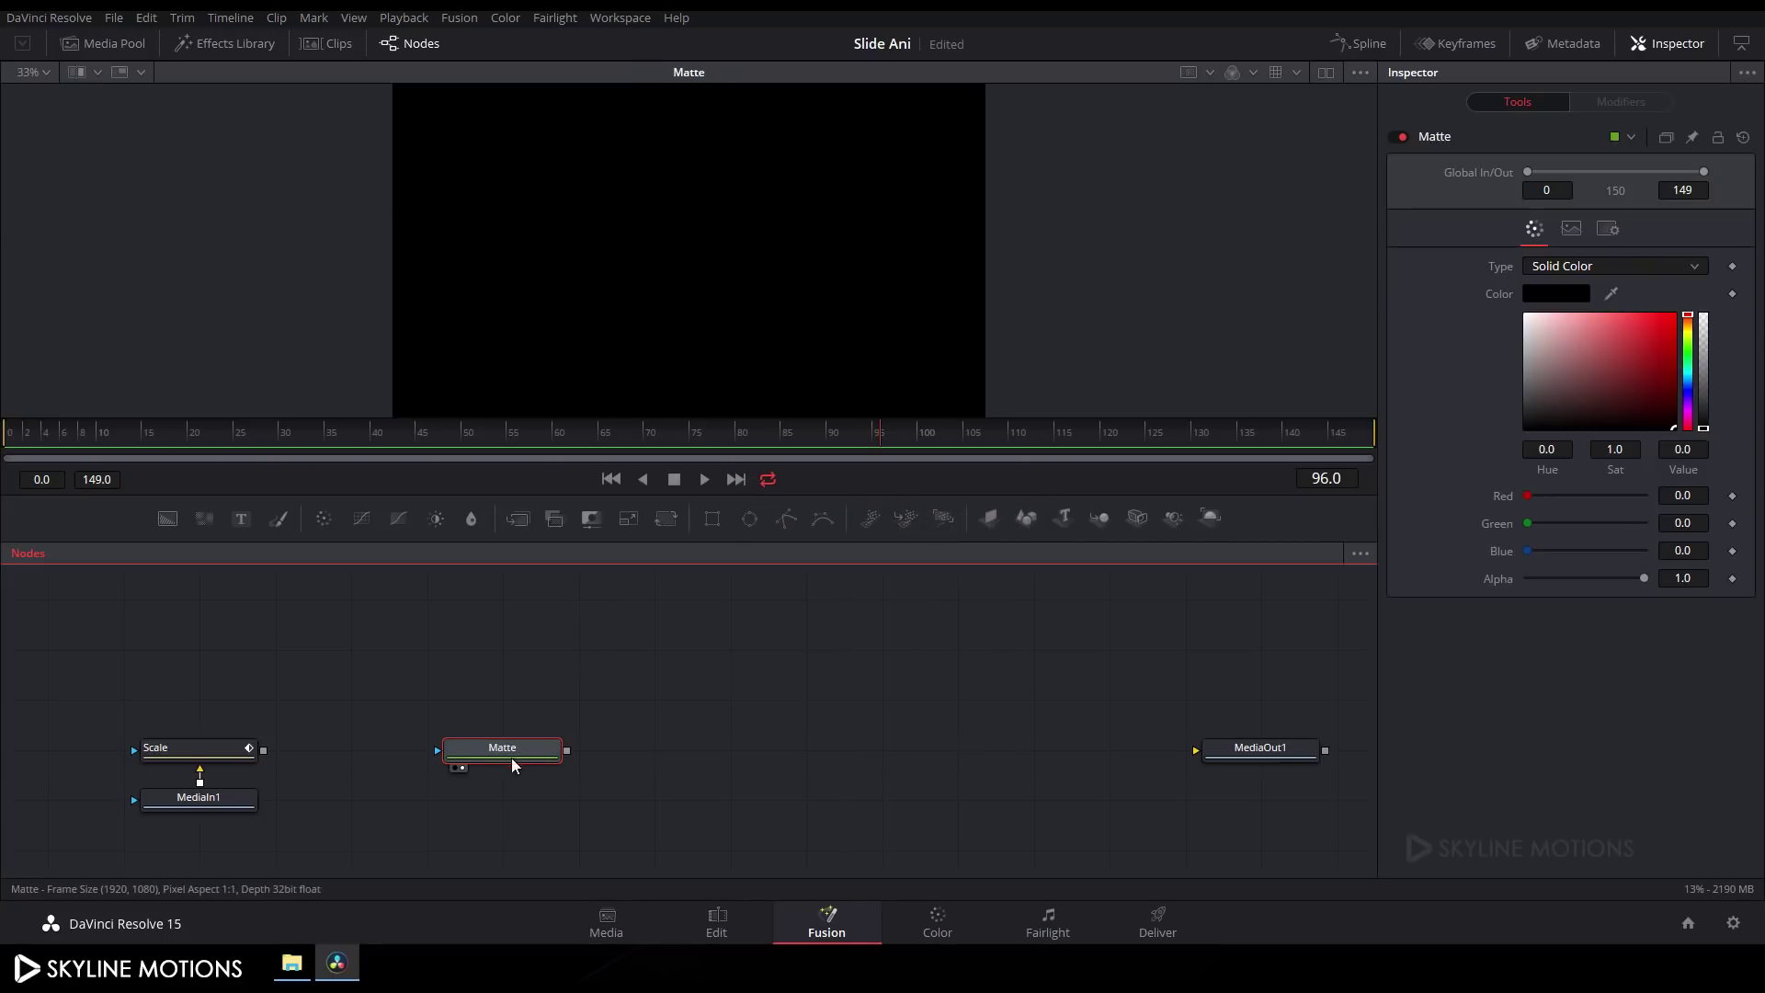
Step: Mask Matte with a four-point Polygon covering the frame's left side, its slanted edge ending at about X 0.56 along the bottom
left_click(789, 520)
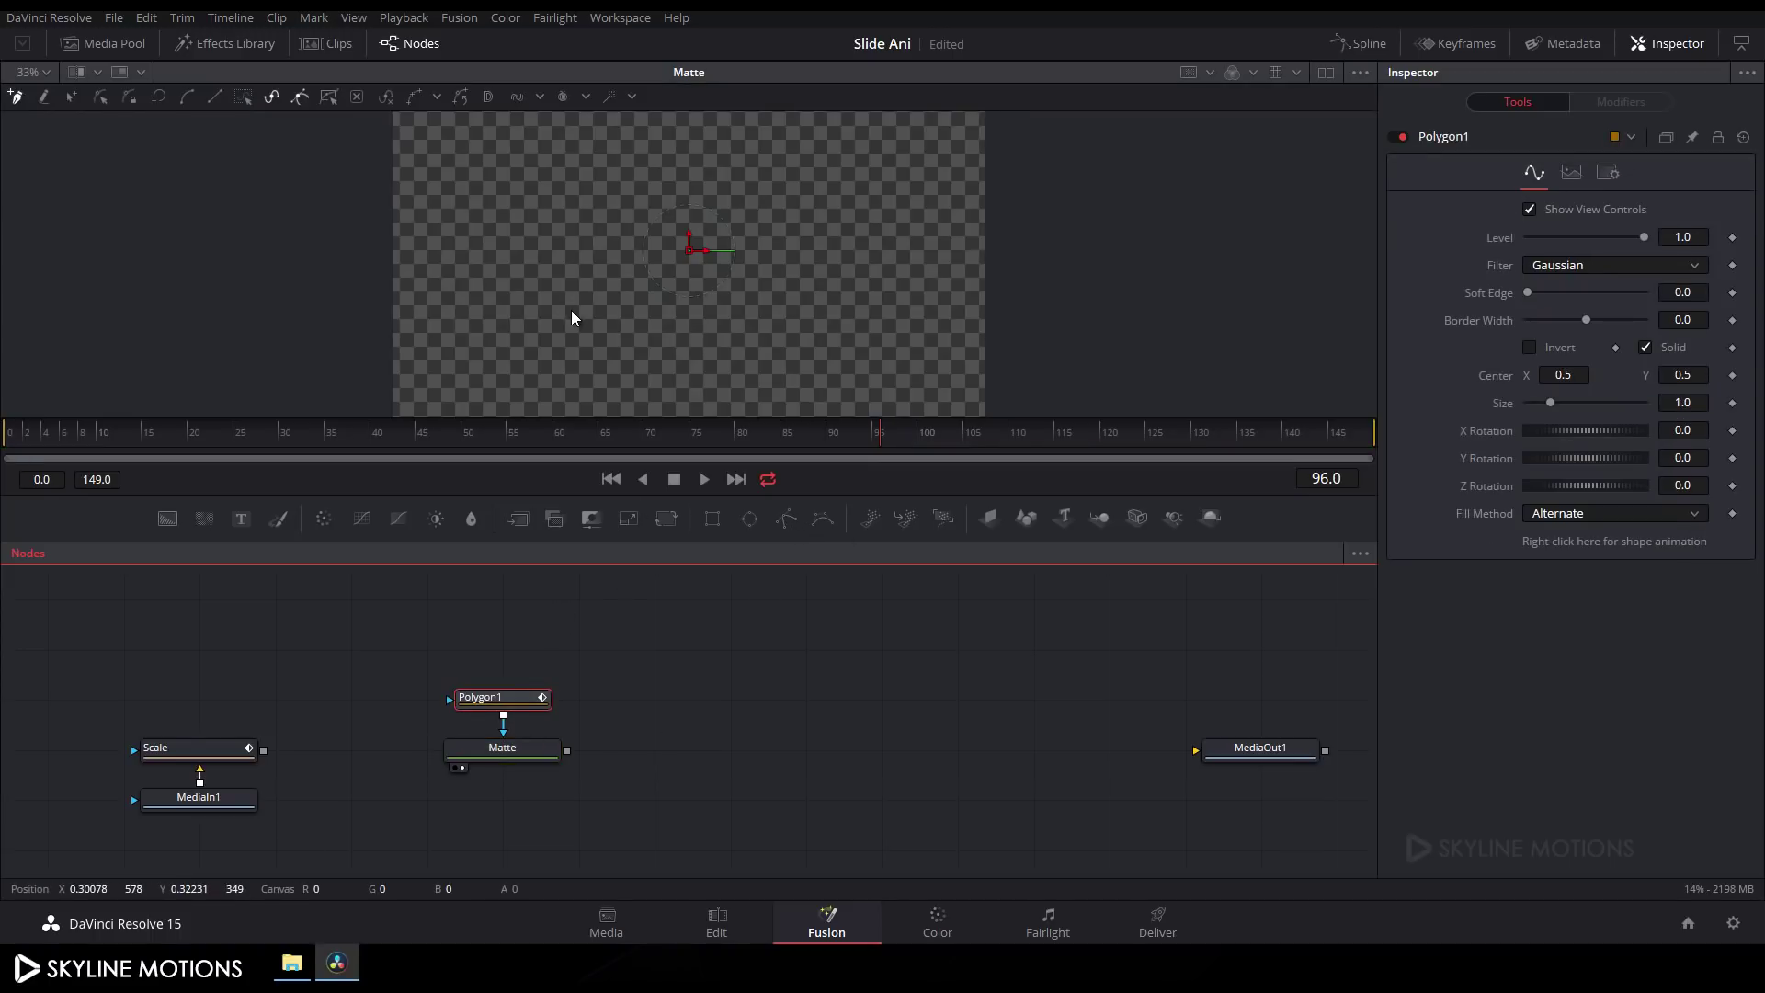
scroll(571, 312, "down", 2)
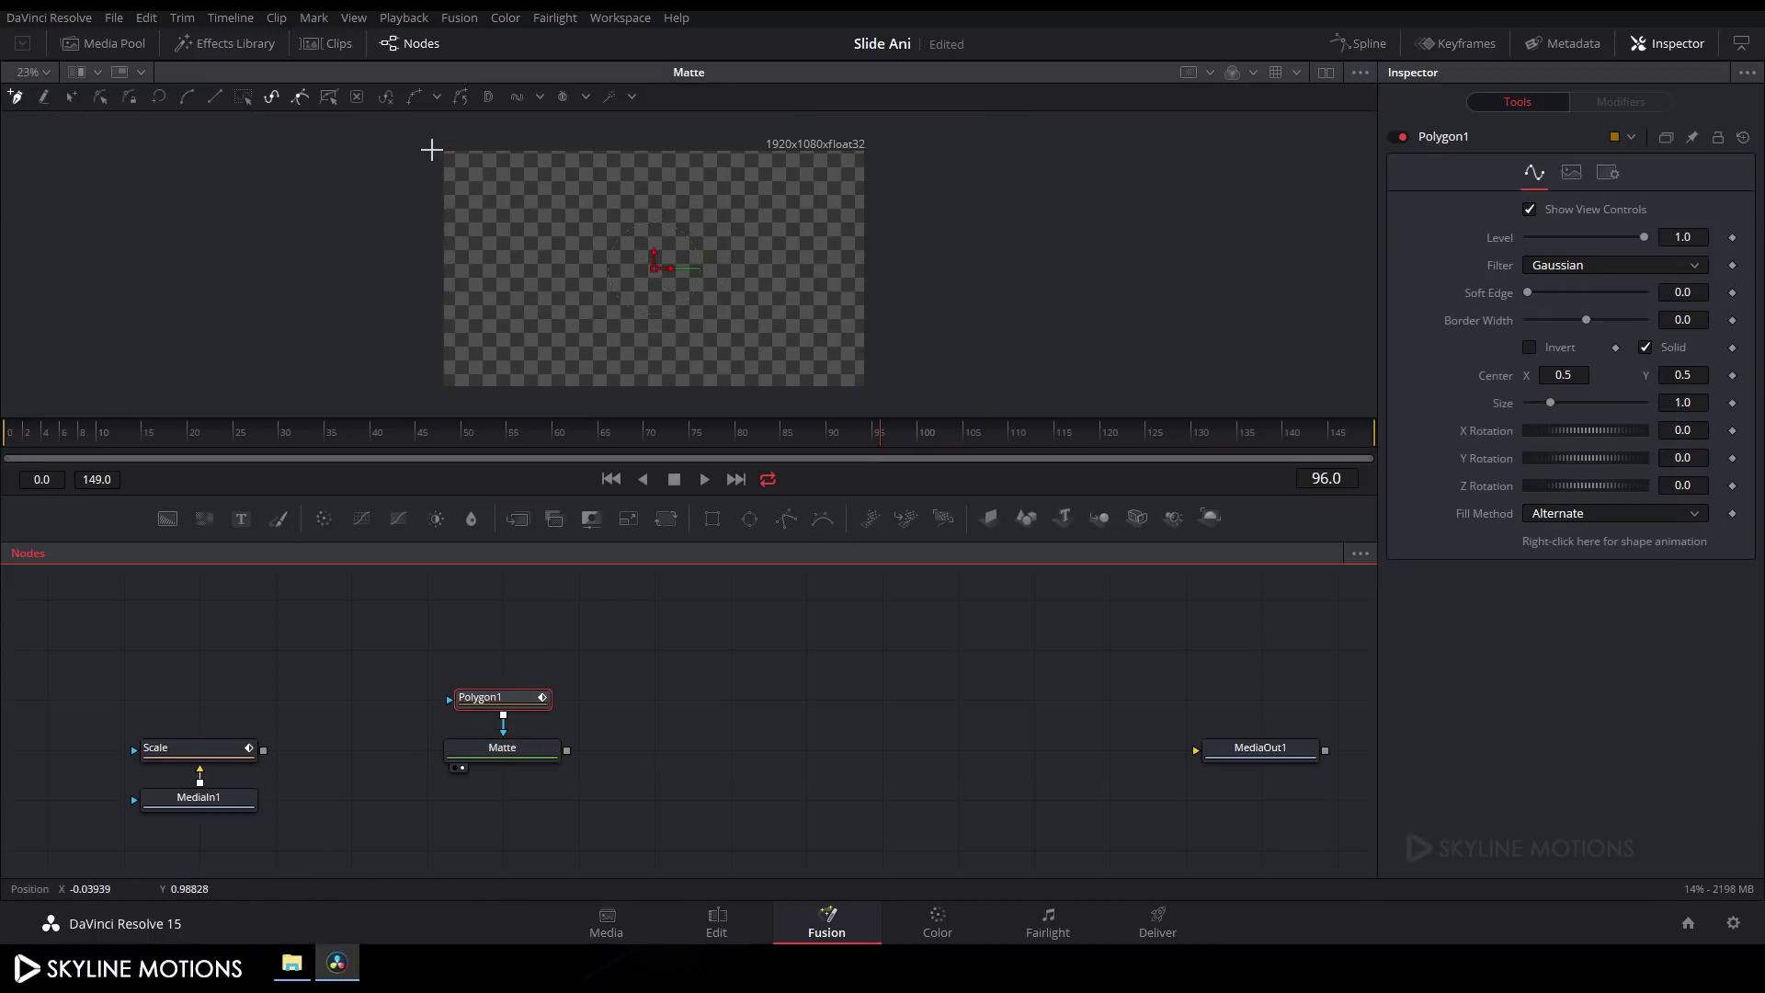
left_click(434, 145)
left_click(438, 391)
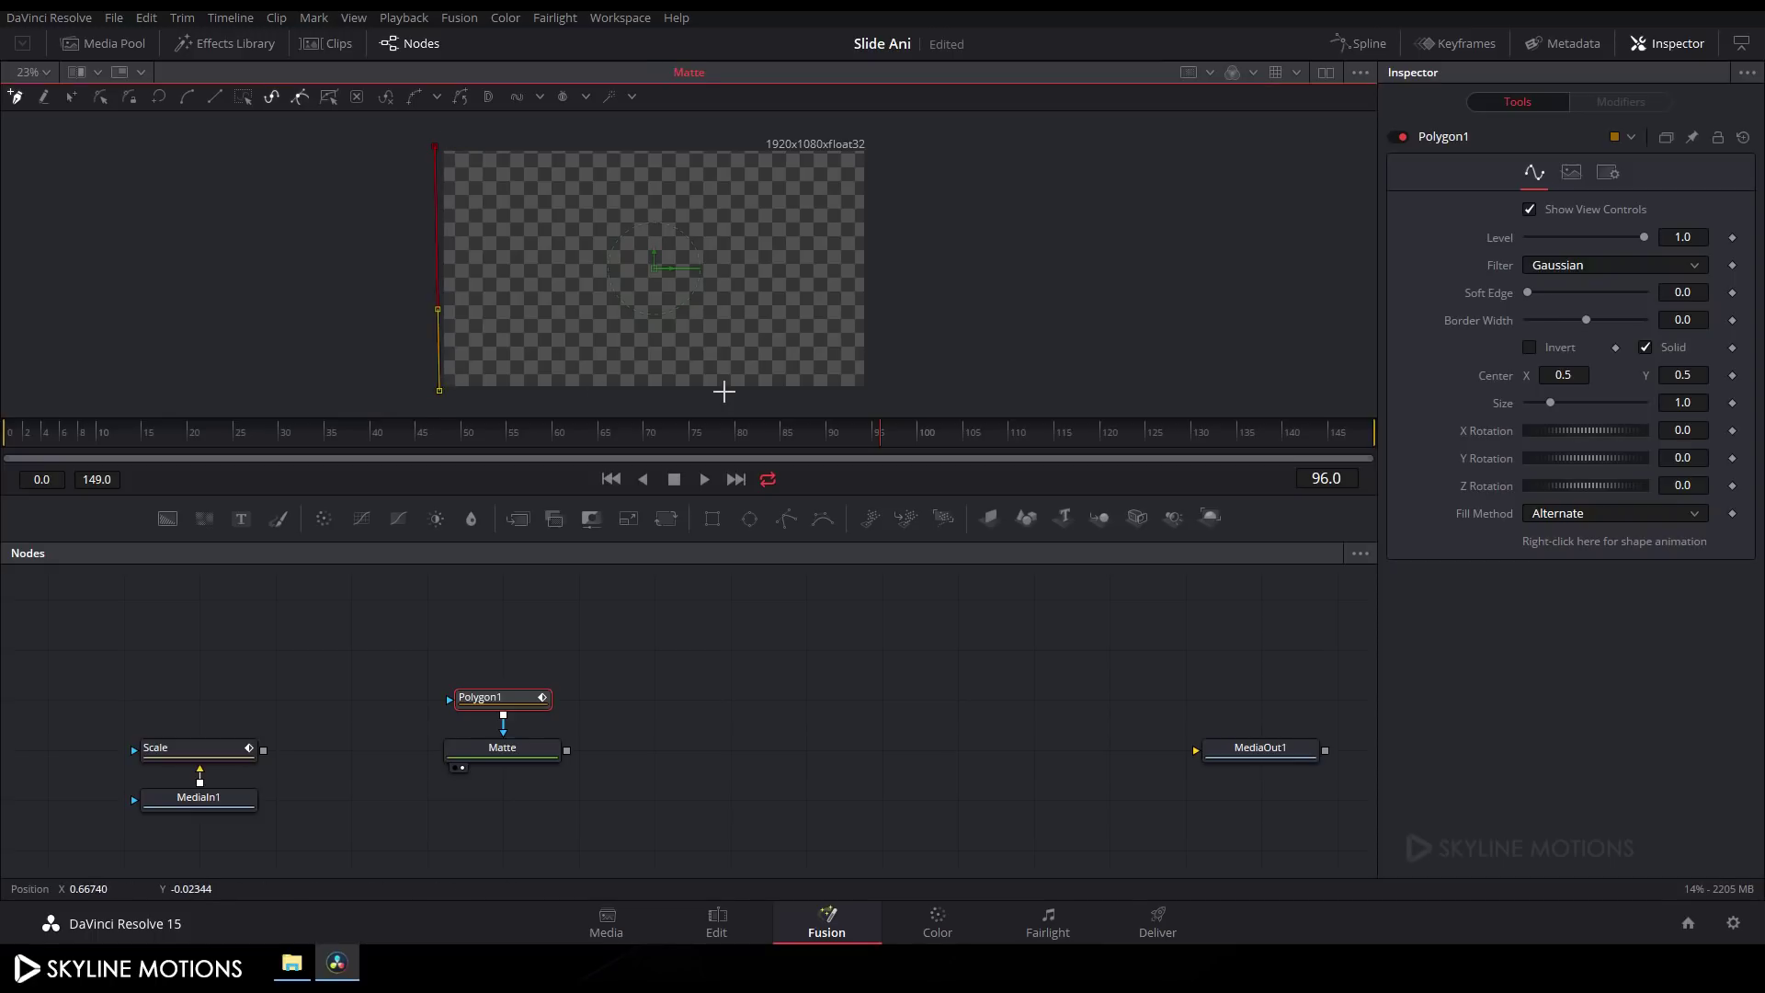
left_click(613, 390)
left_click(479, 143)
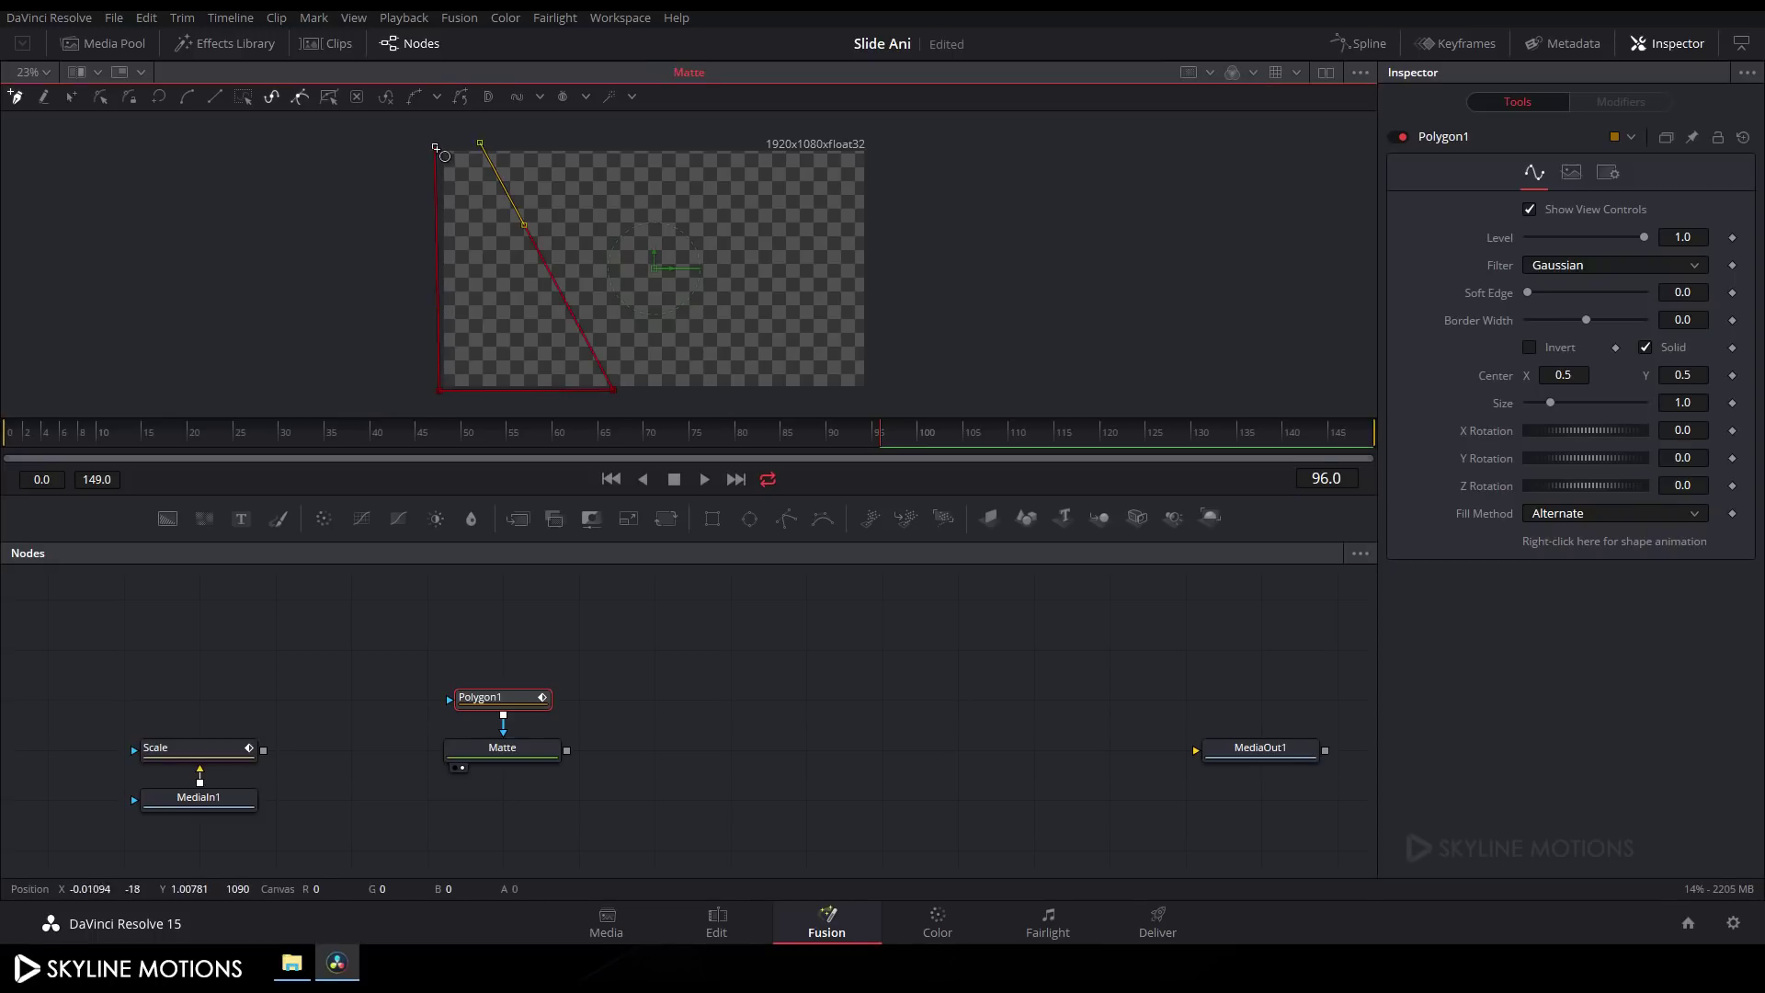
left_click(436, 144)
left_click_drag(613, 391, 681, 393)
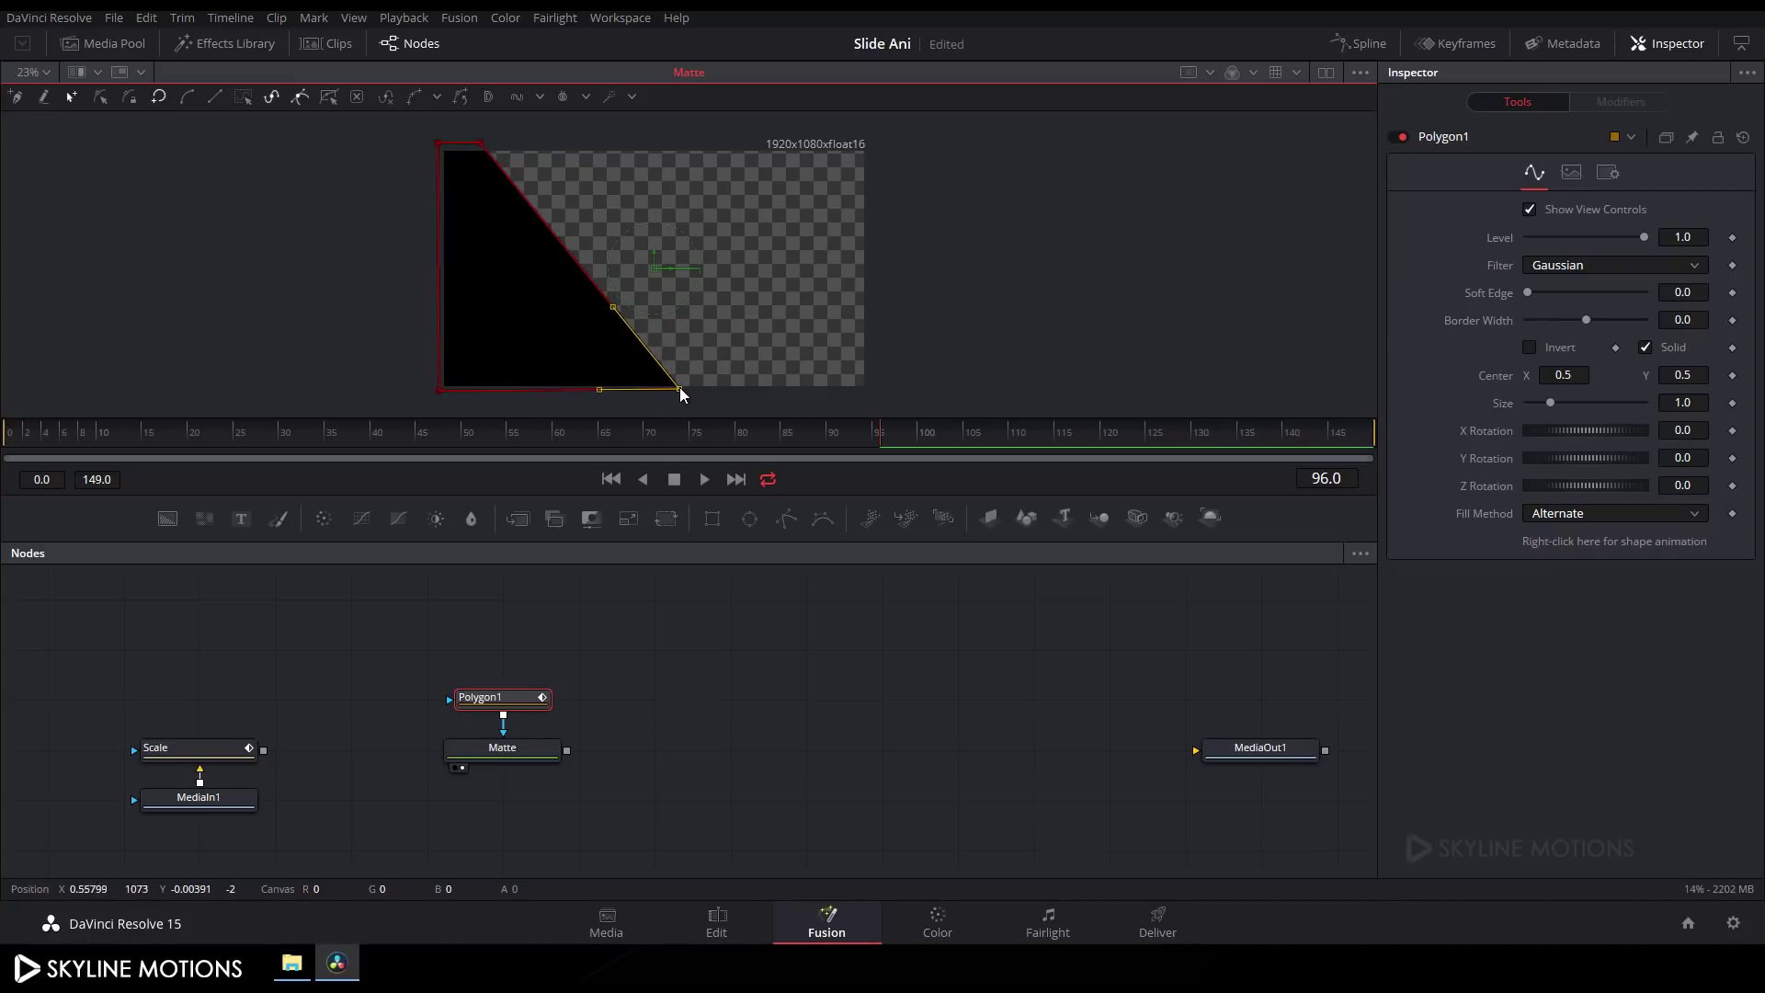
left_click(607, 710)
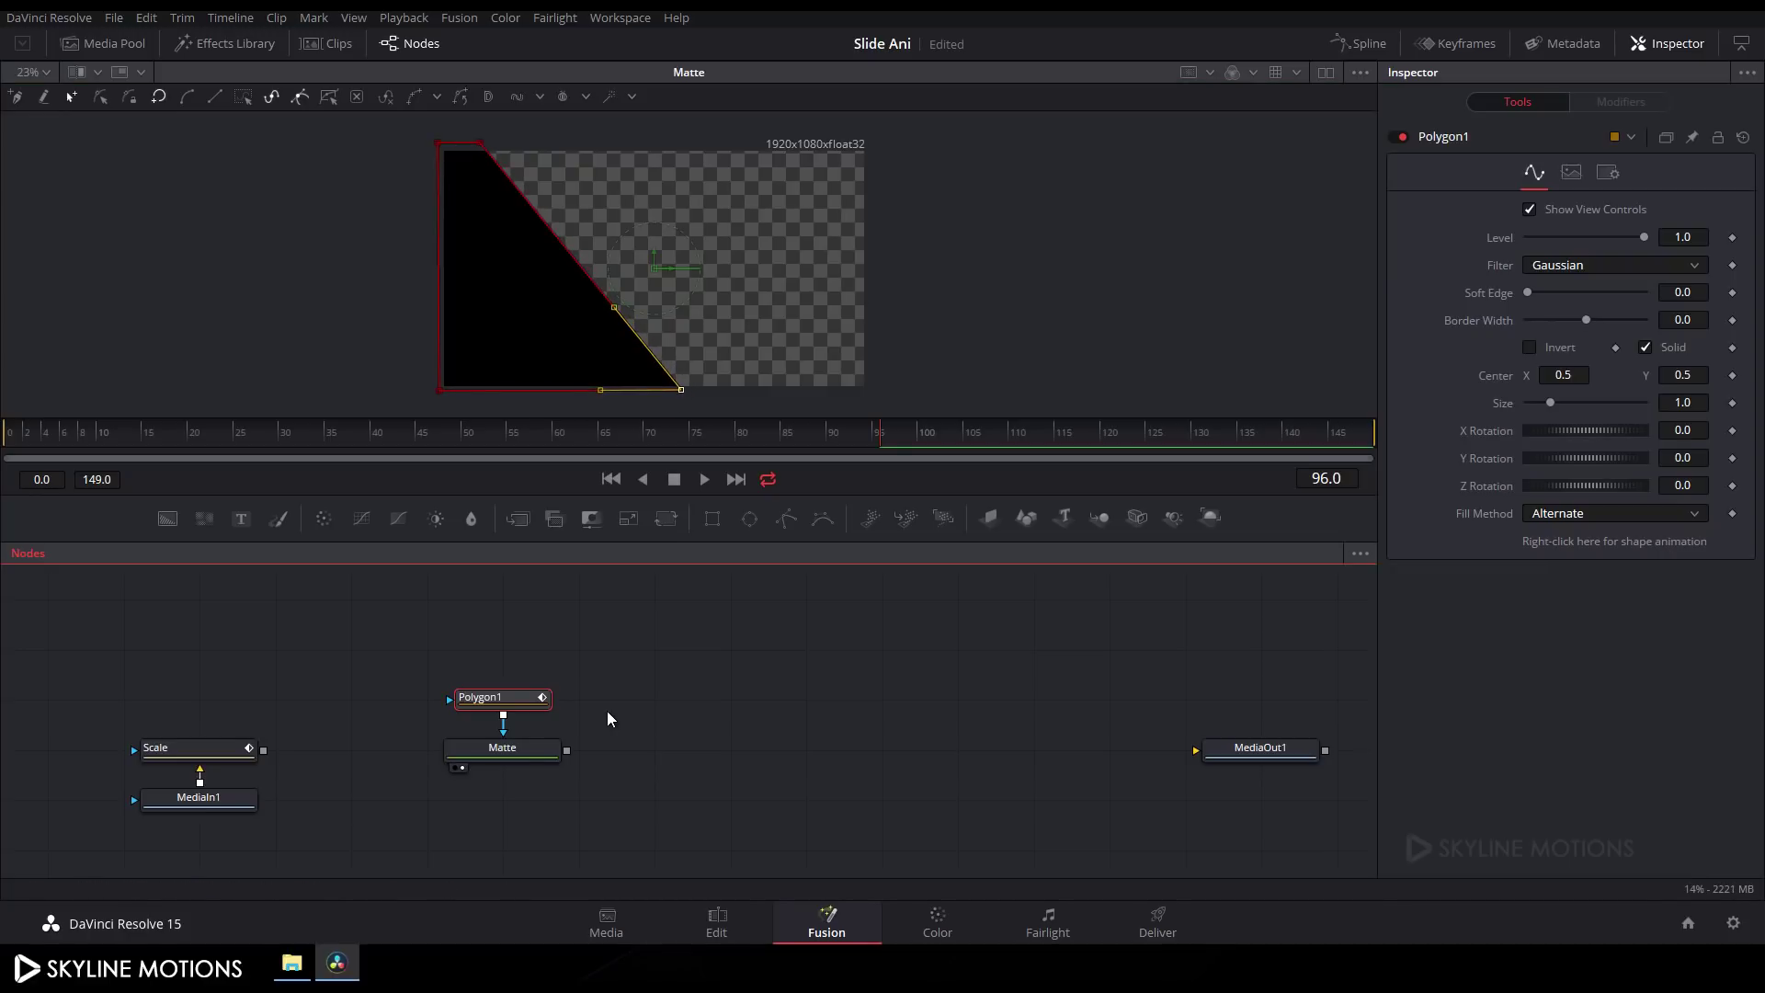
Step: Duplicate the Matte node and place the copy beside the original
left_click(531, 752)
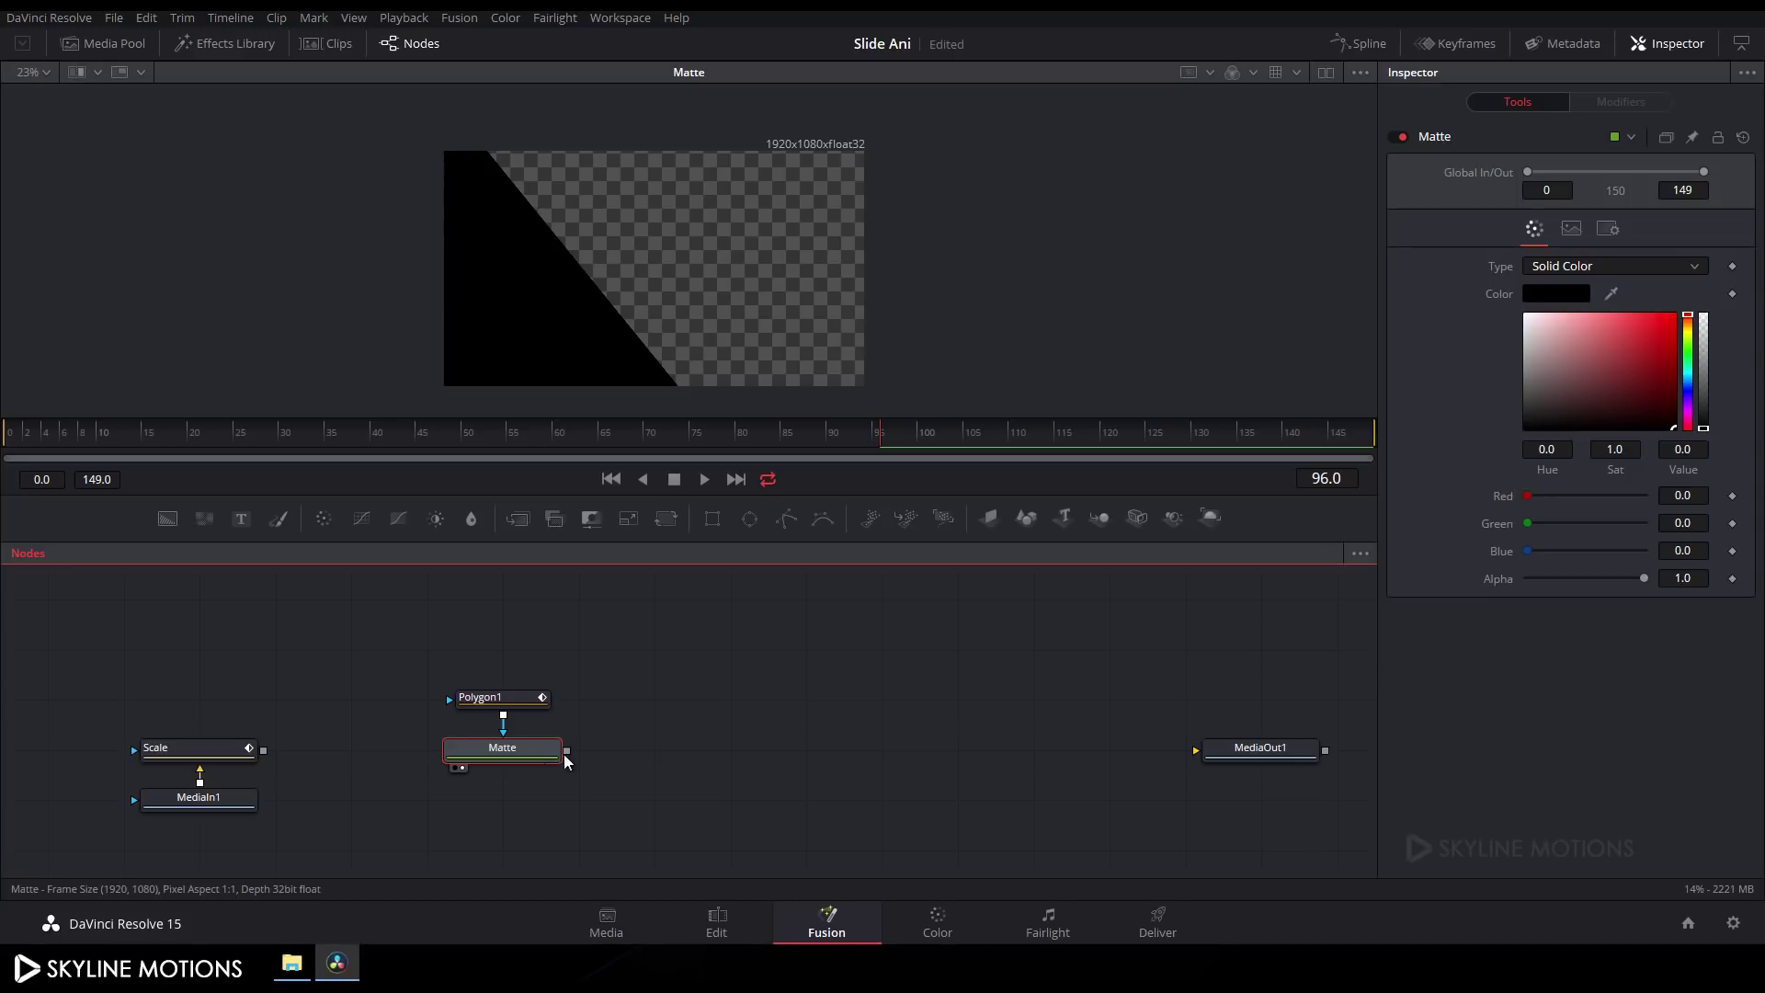
left_click(645, 755)
key("ctrl+v")
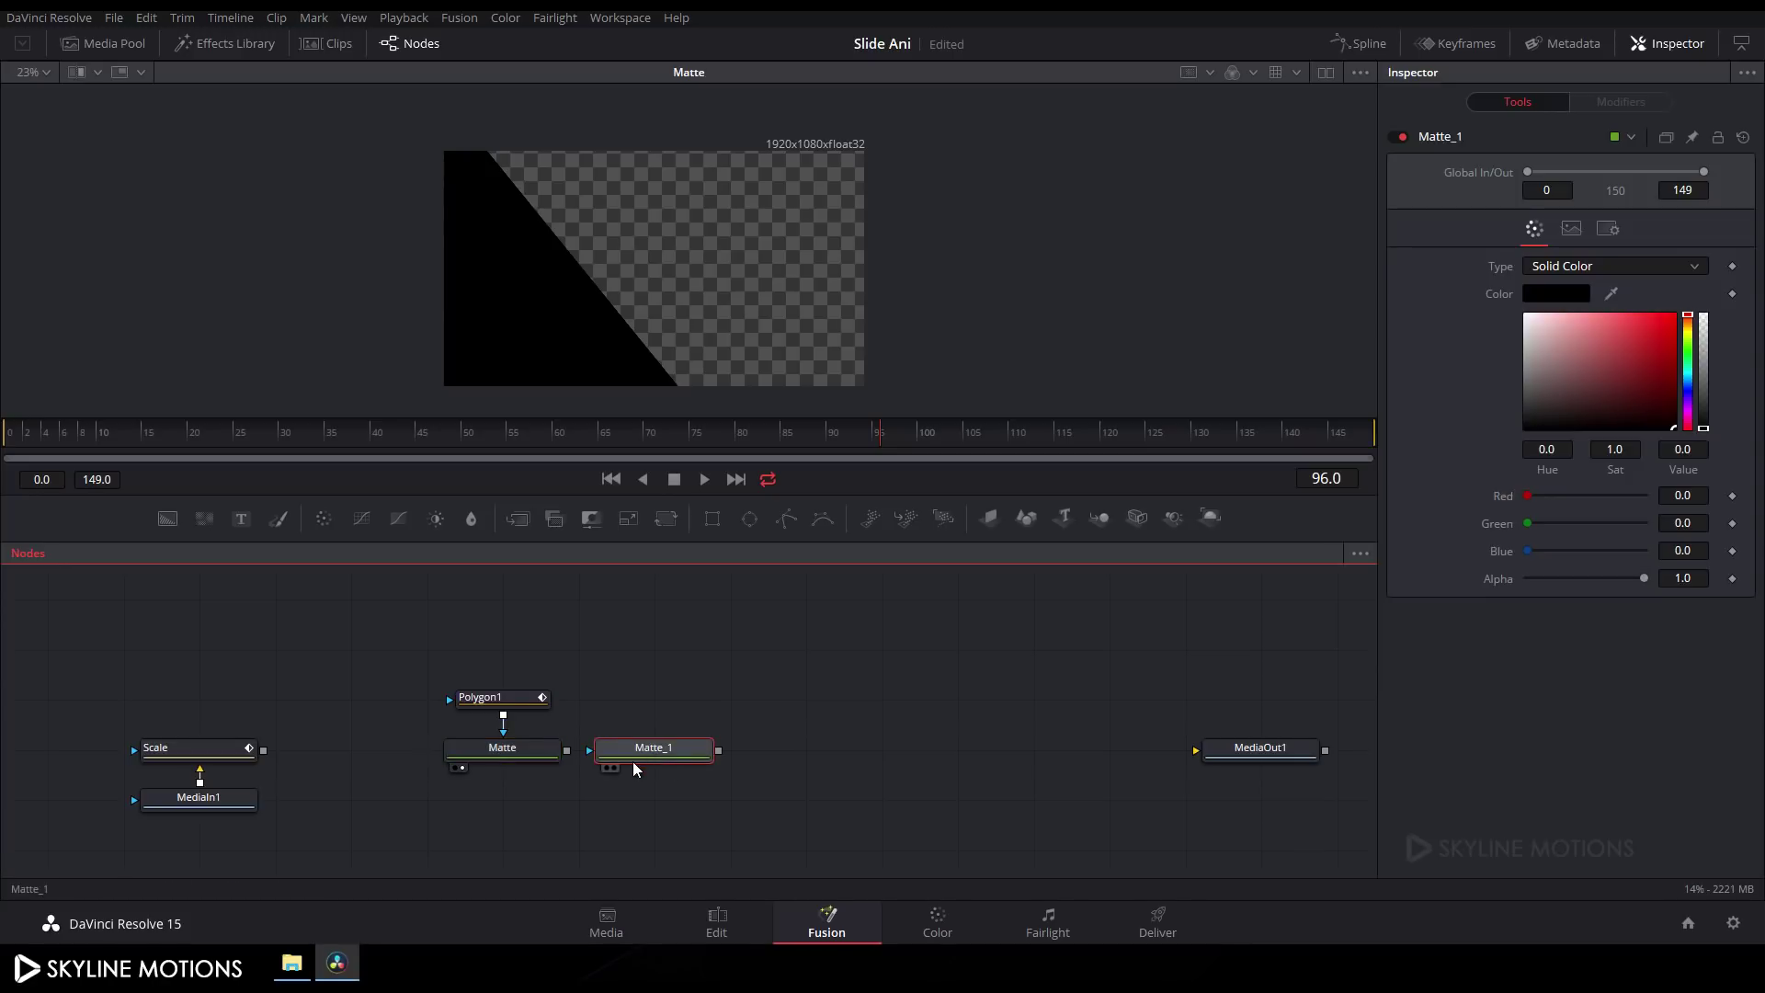
Step: Paste an instance of Polygon1 as the mask of Matte_1 and show Matte_1 in the viewer
left_click(522, 706)
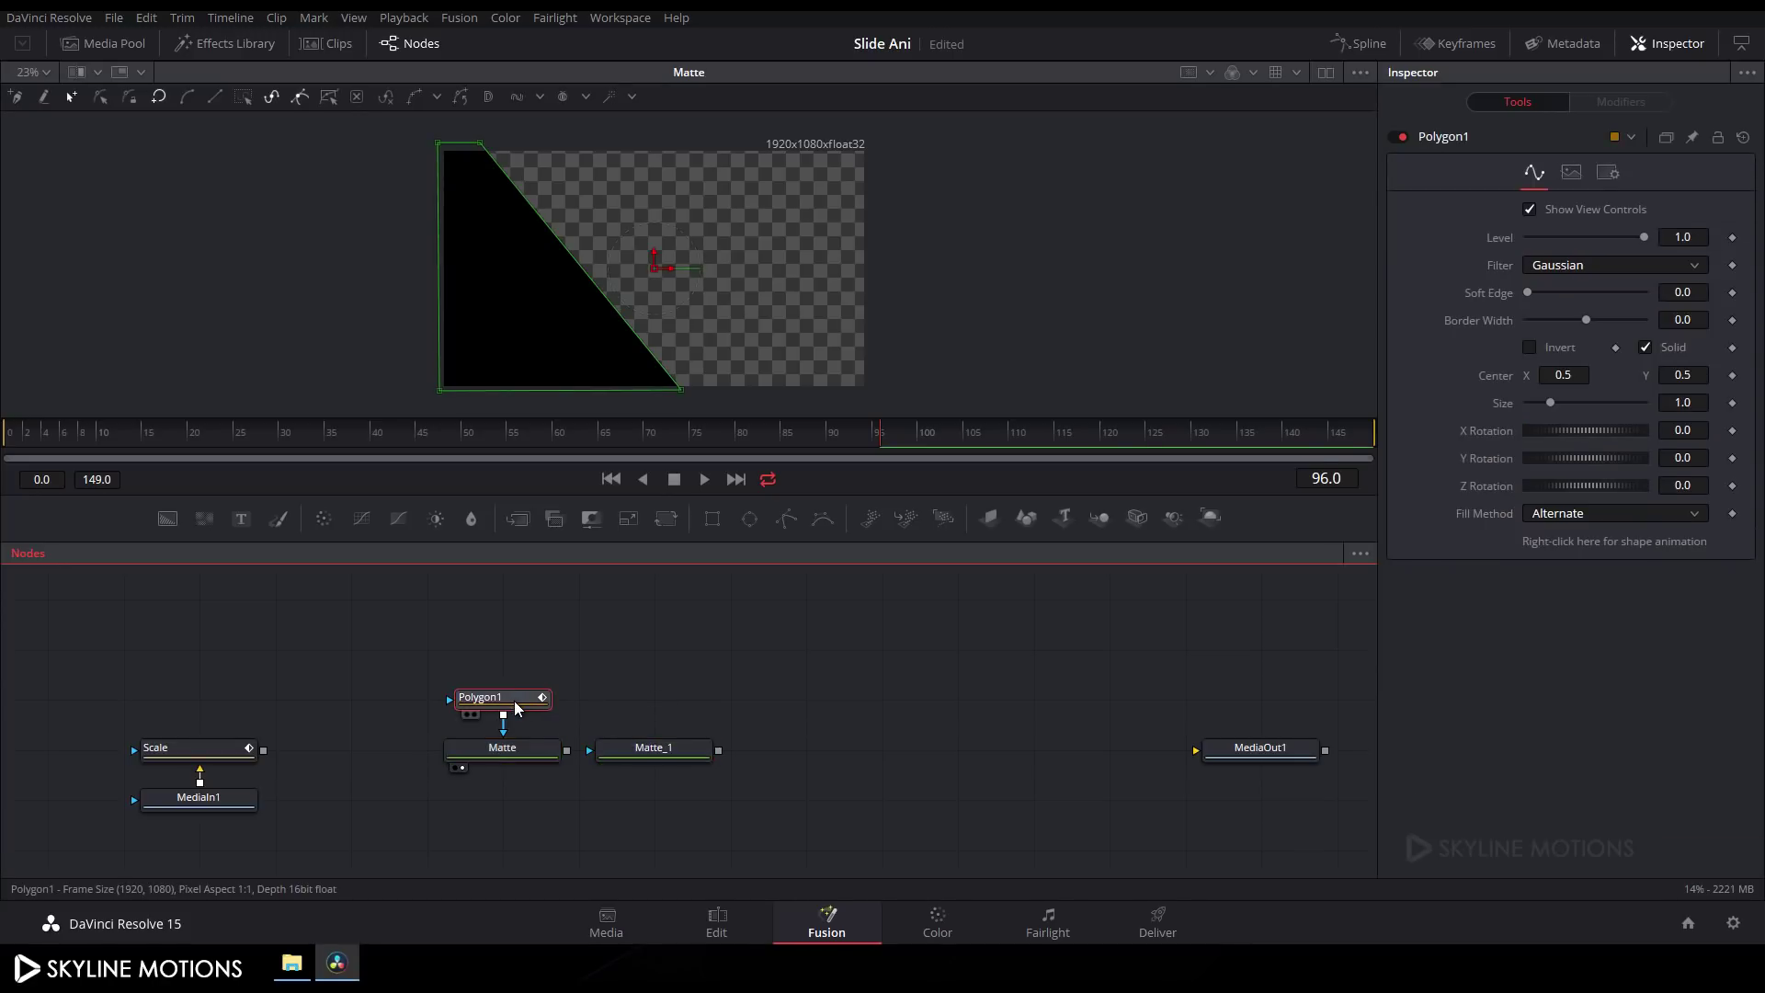
right_click(641, 699)
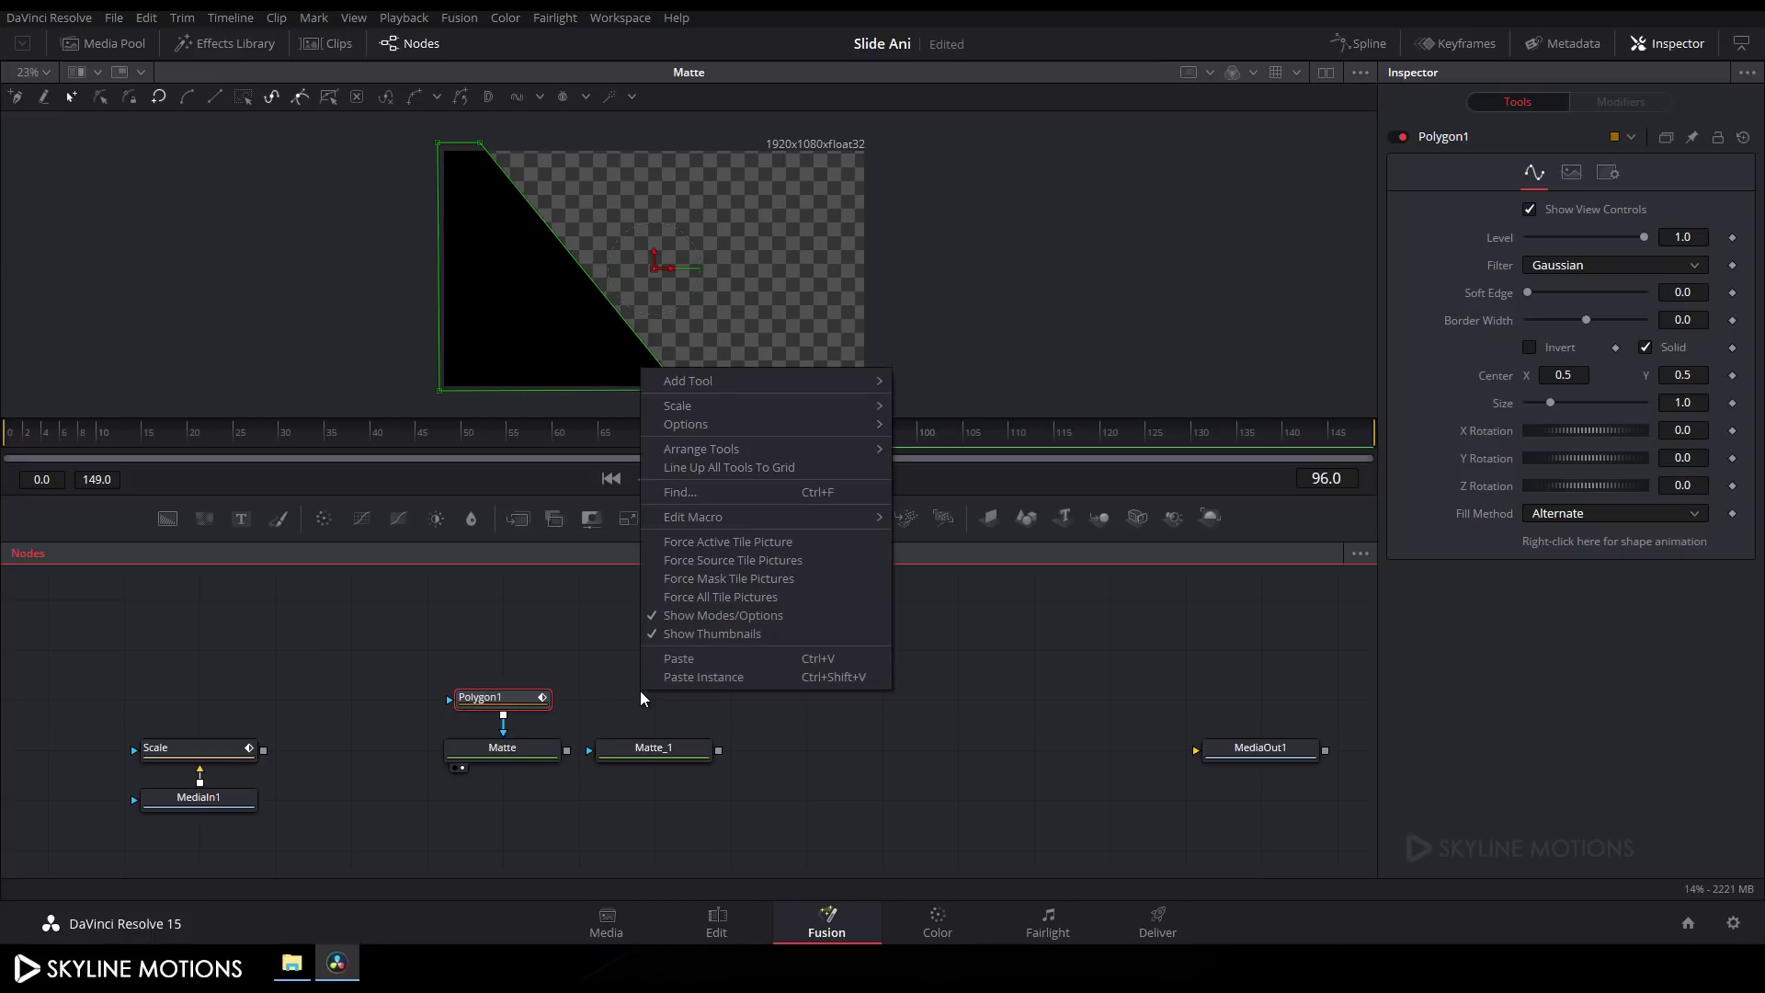
left_click(708, 679)
left_click_drag(709, 699, 772, 230)
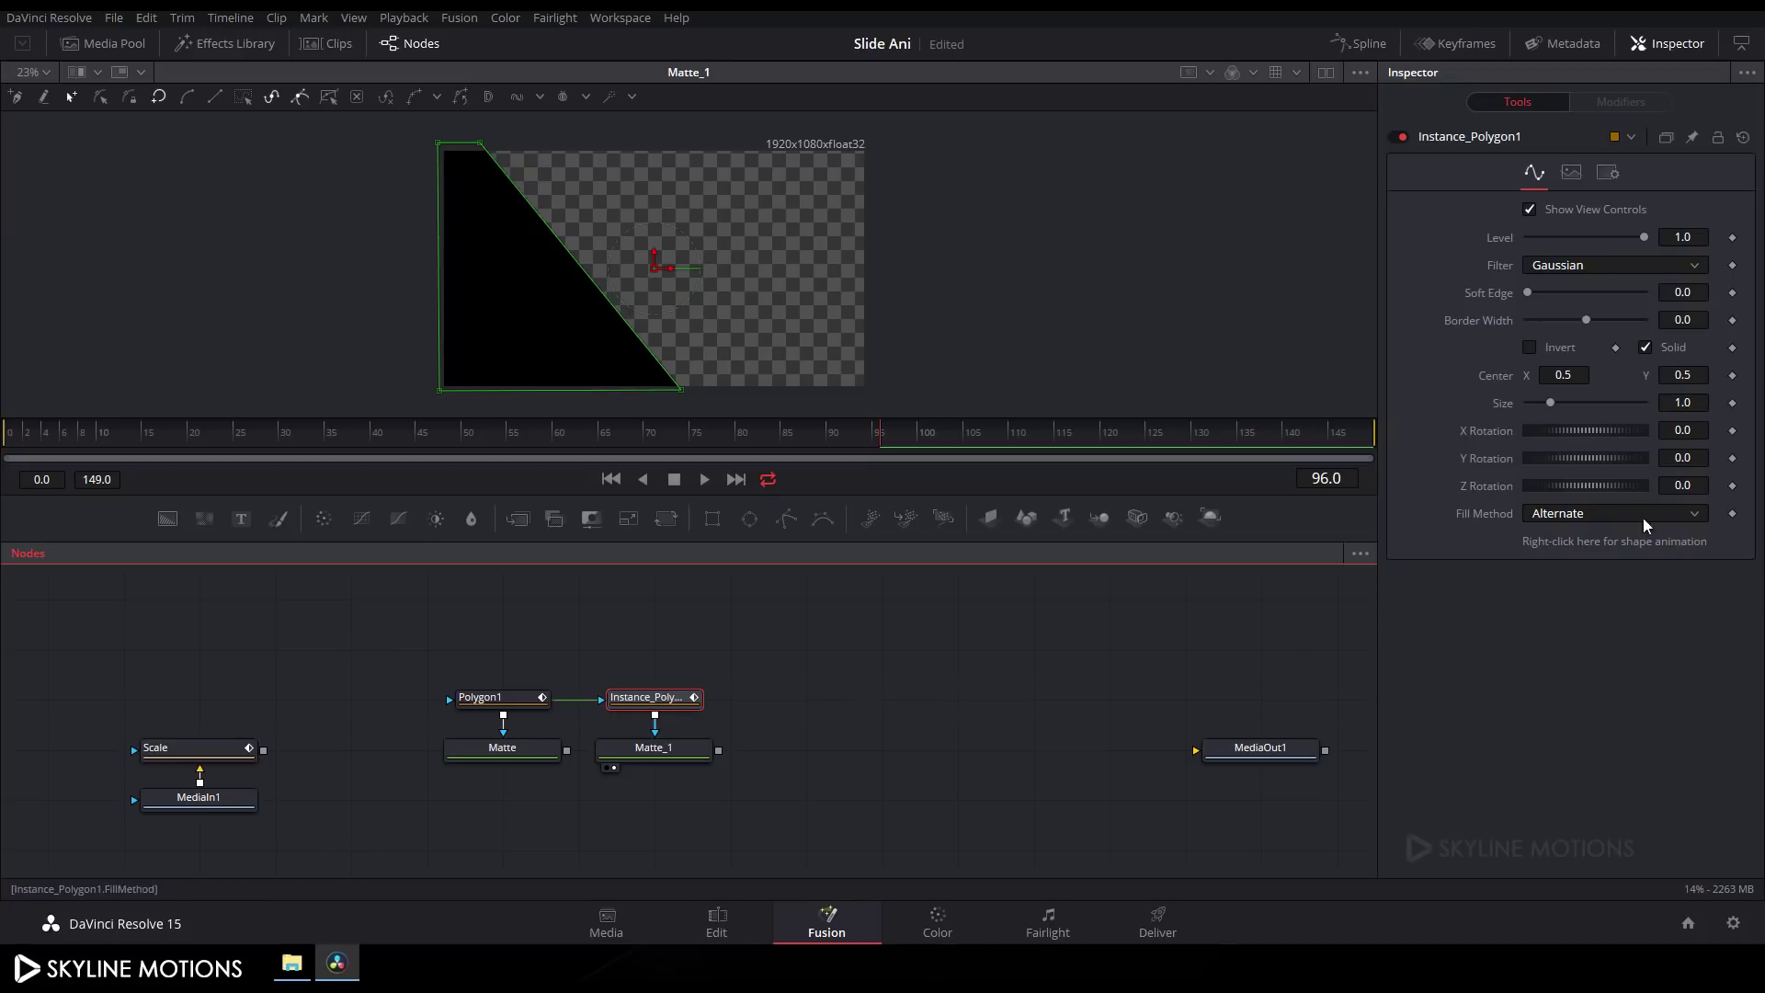
Step: Remove the Polygon1Polyline shape animation from the instanced polygon
right_click(1580, 543)
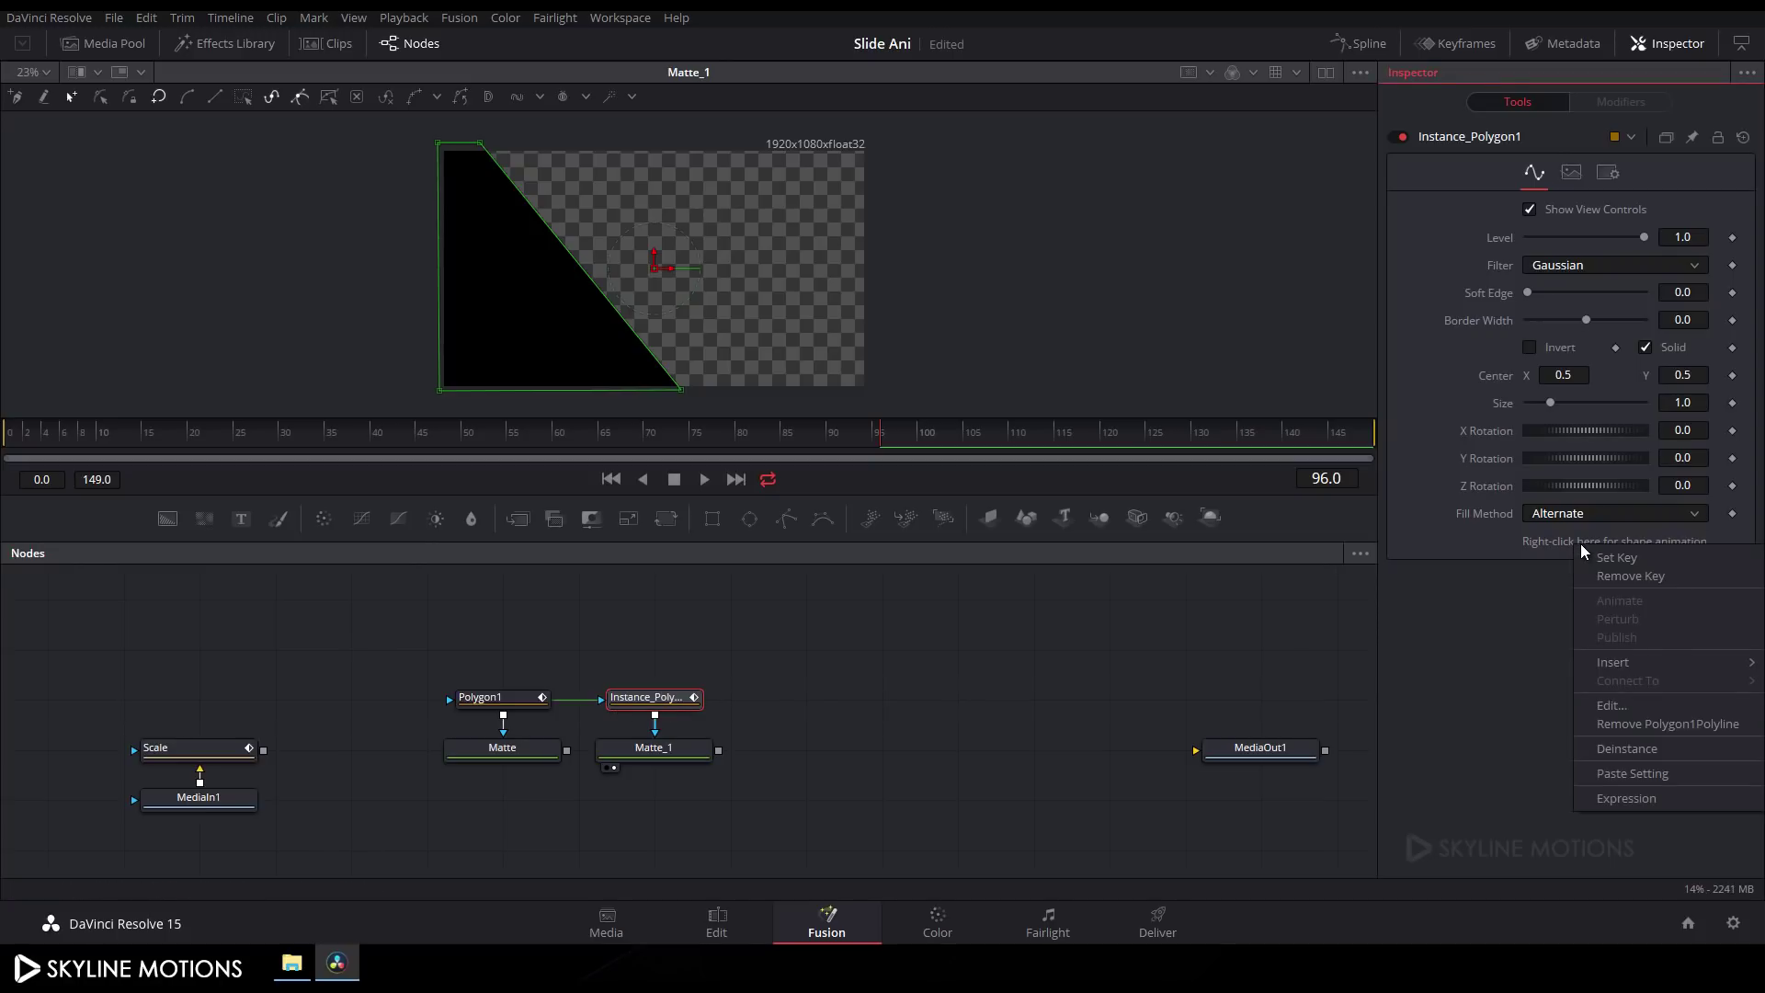
left_click(1617, 722)
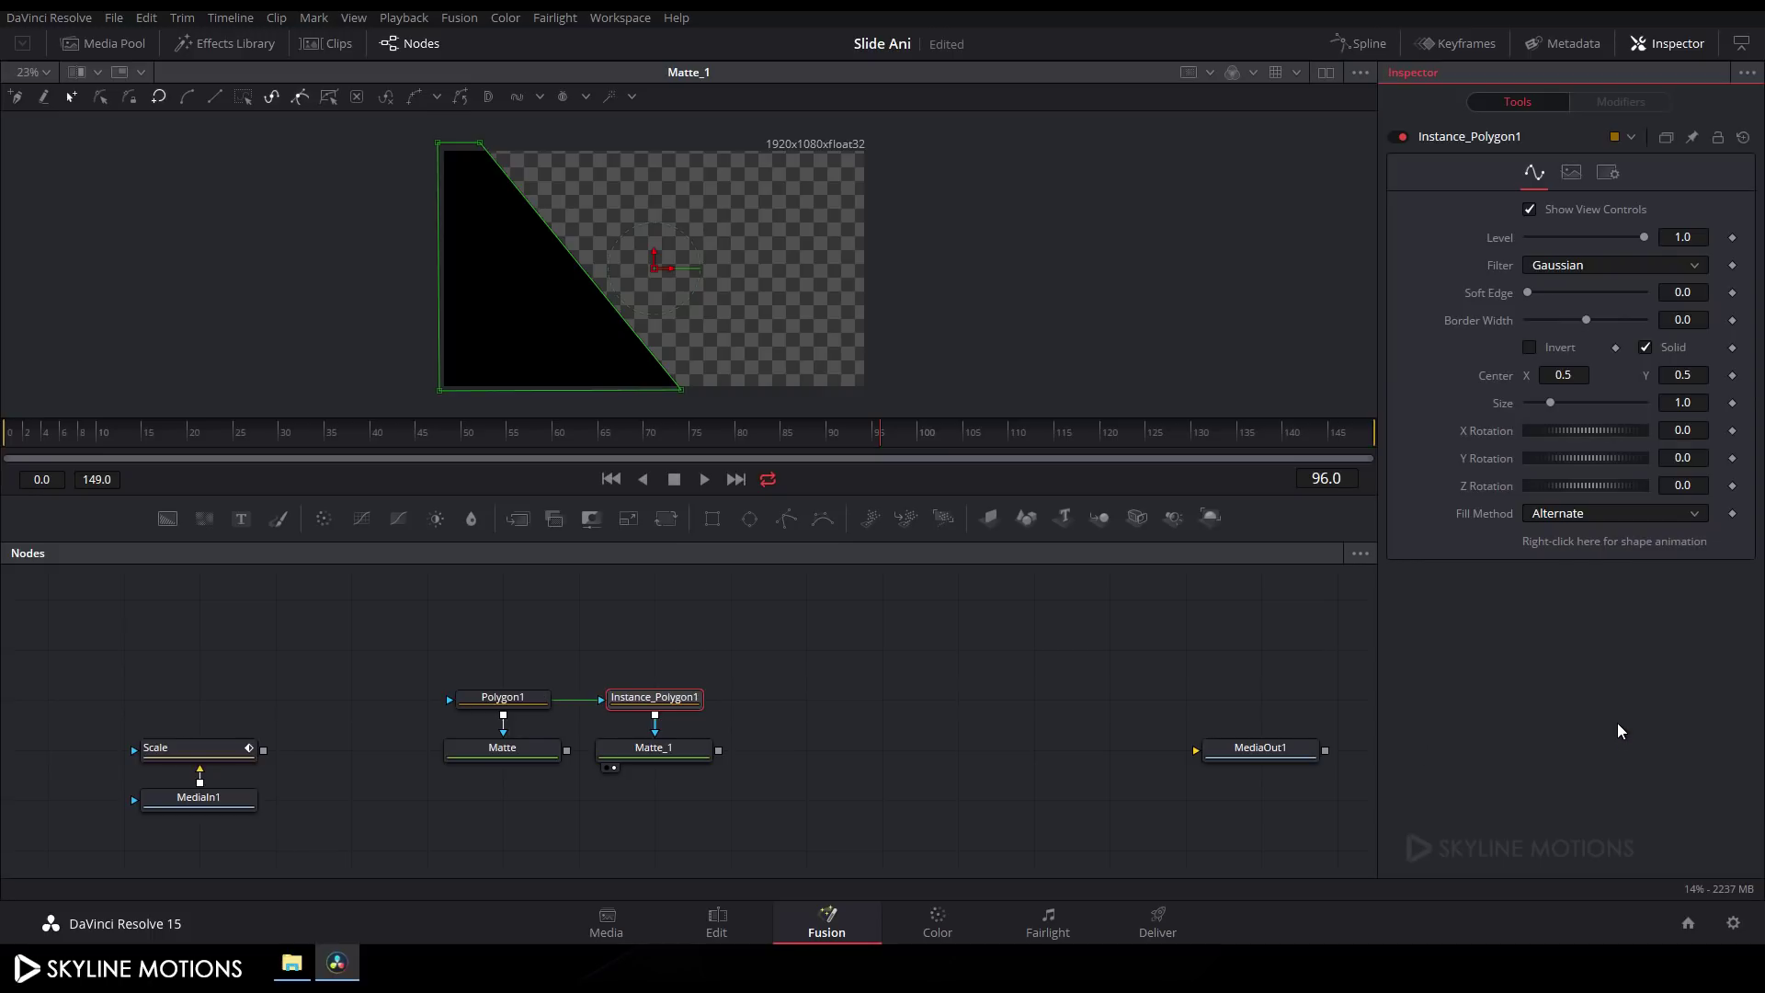
left_click(879, 724)
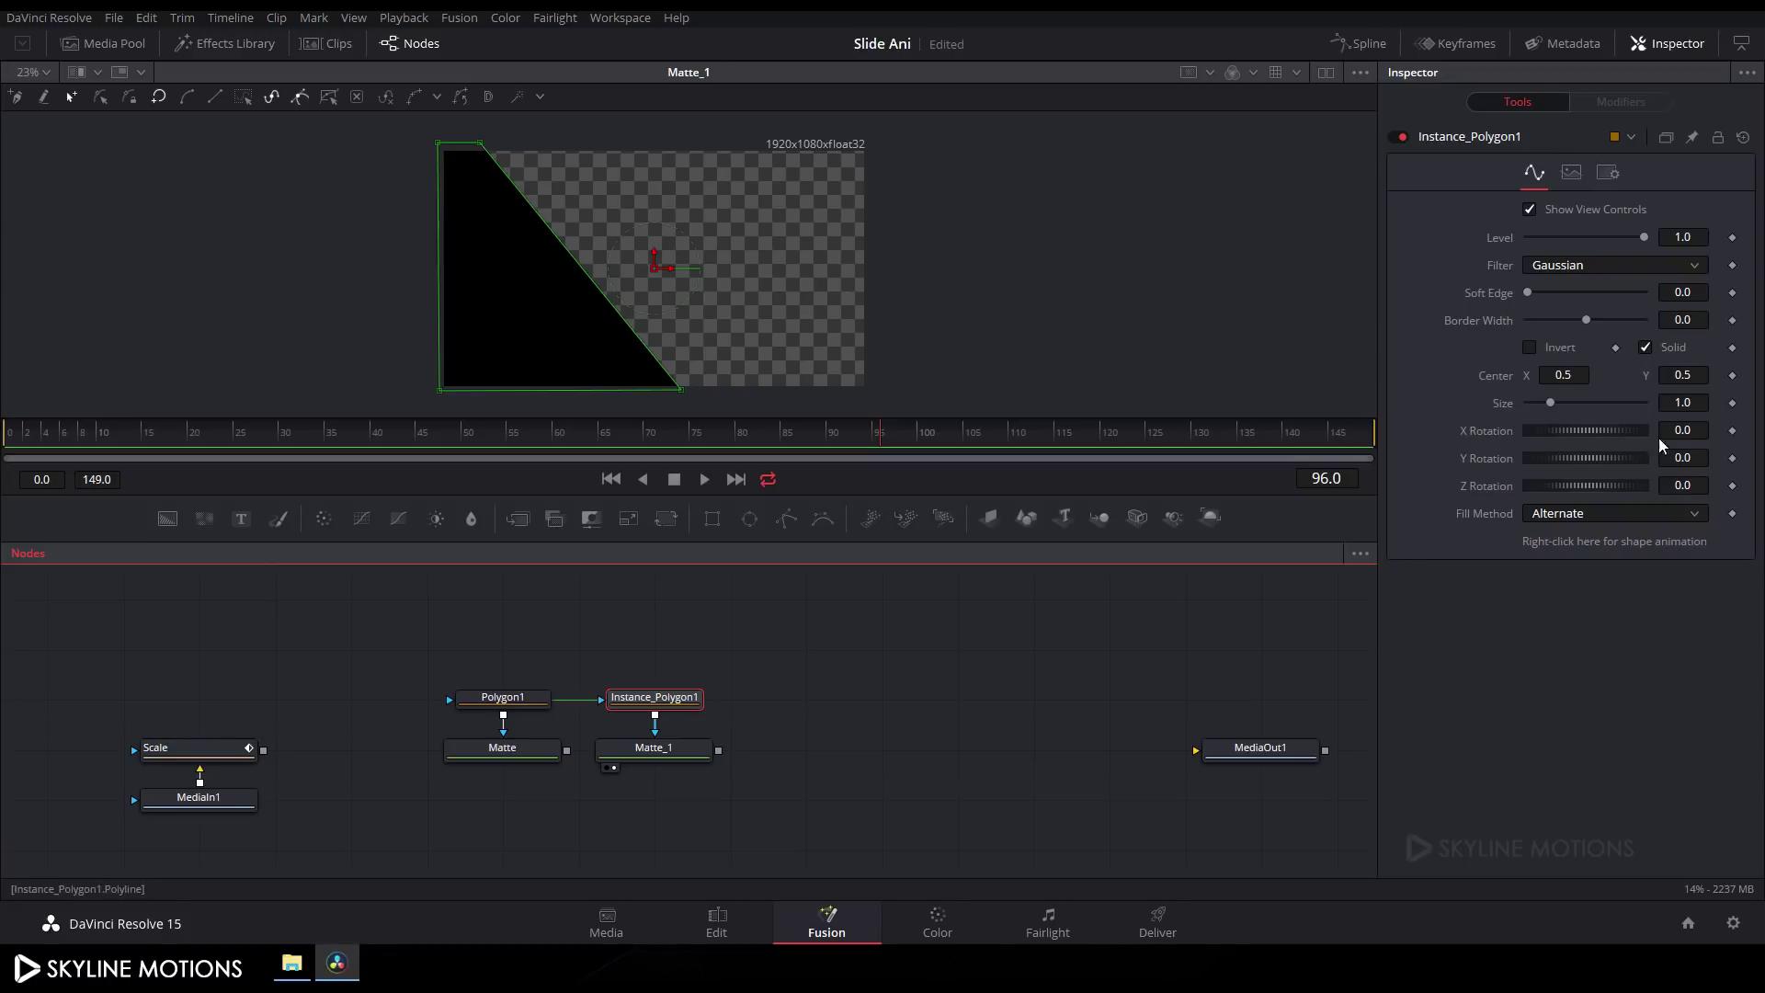
Step: Deinstance the Solid and Border Width parameters of Instance_Polygon1
right_click(1663, 346)
left_click(1674, 519)
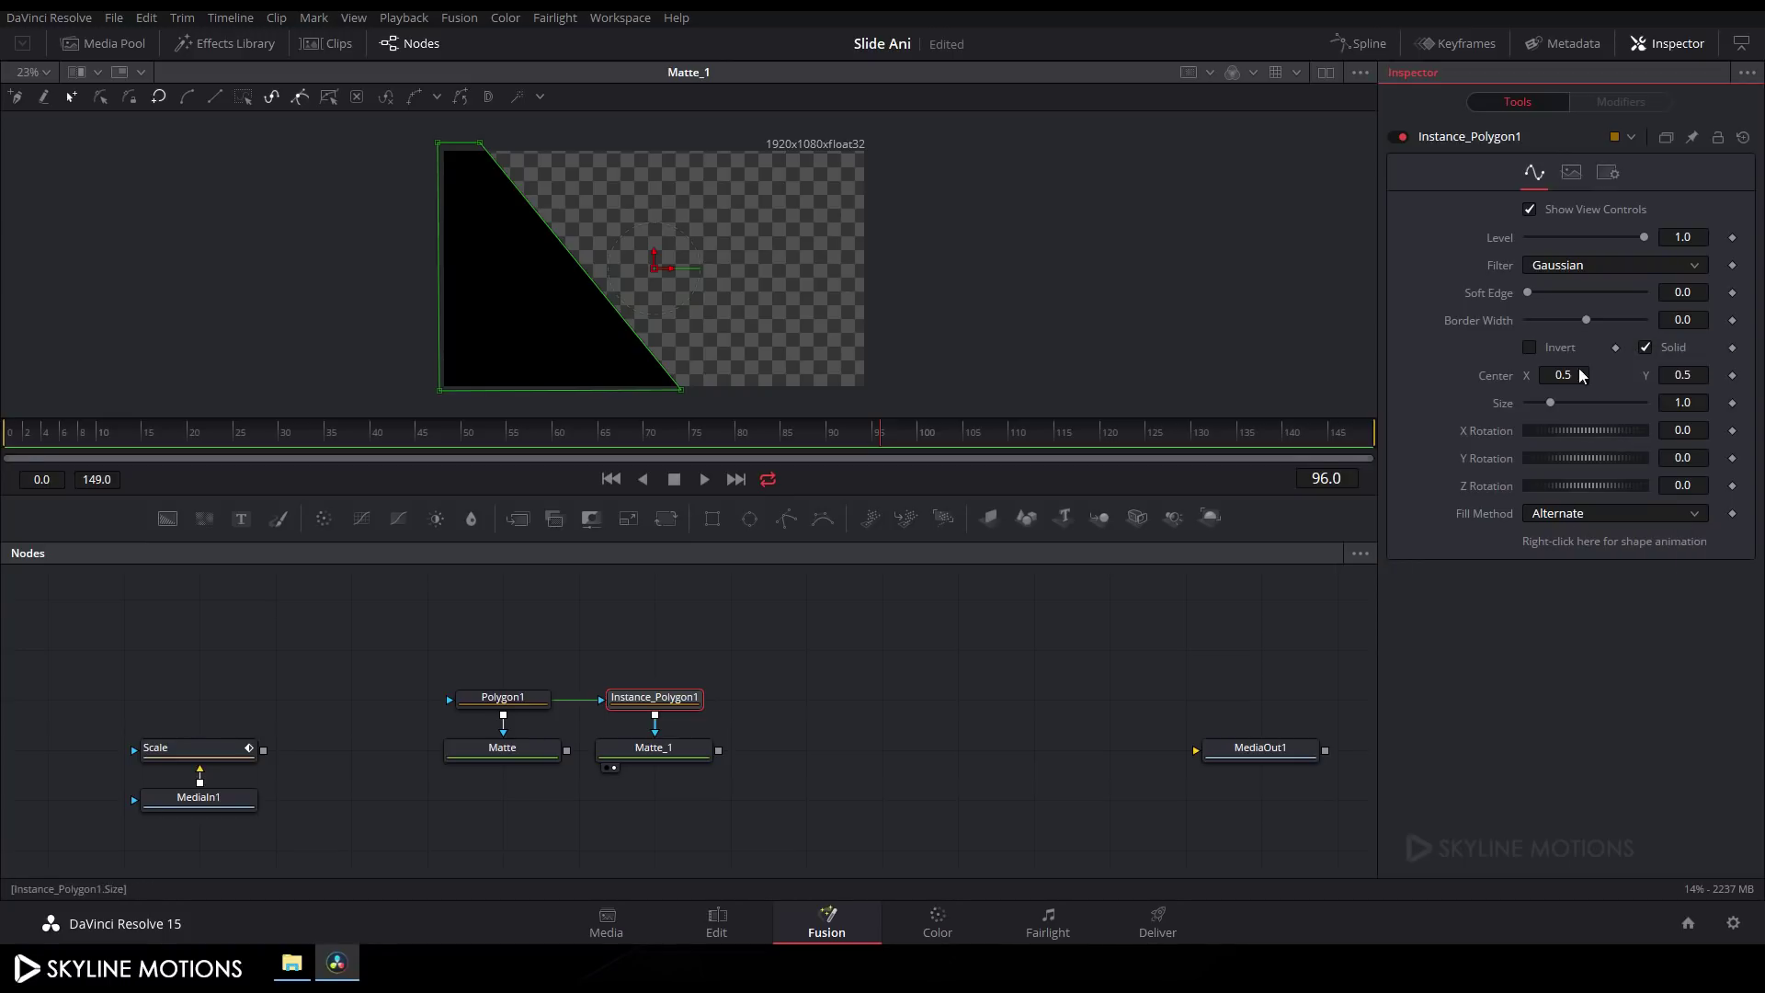
right_click(1459, 320)
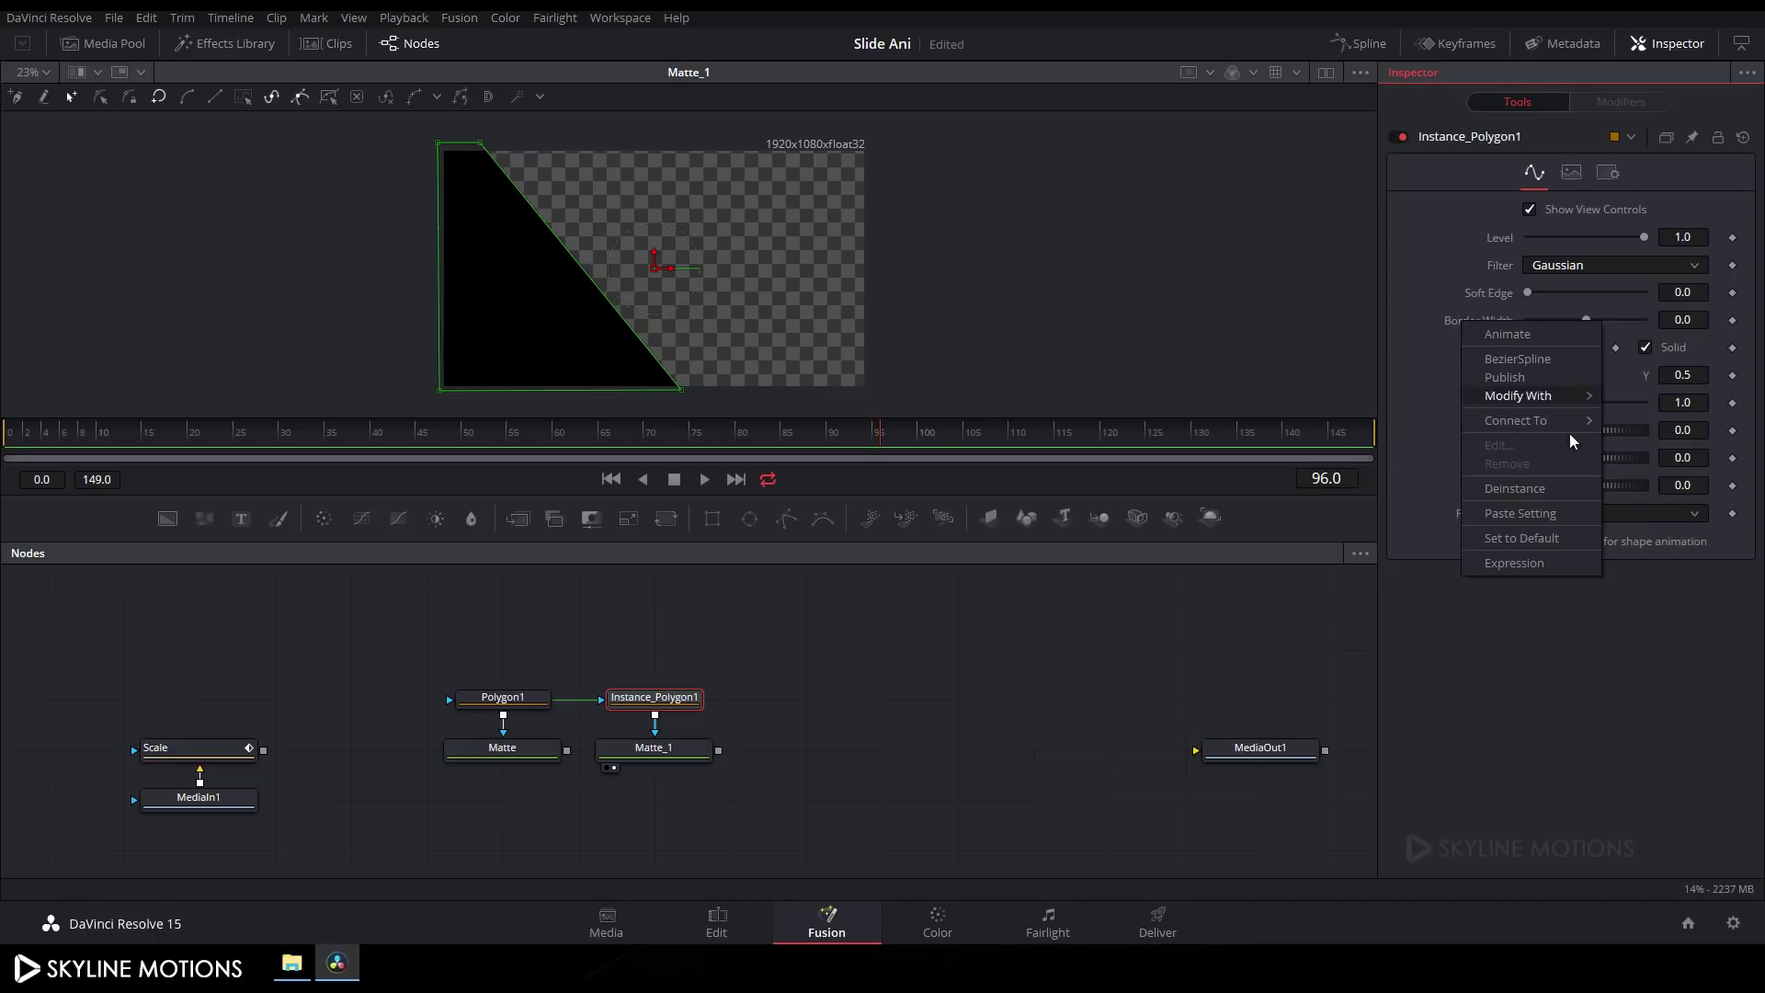
left_click(1510, 489)
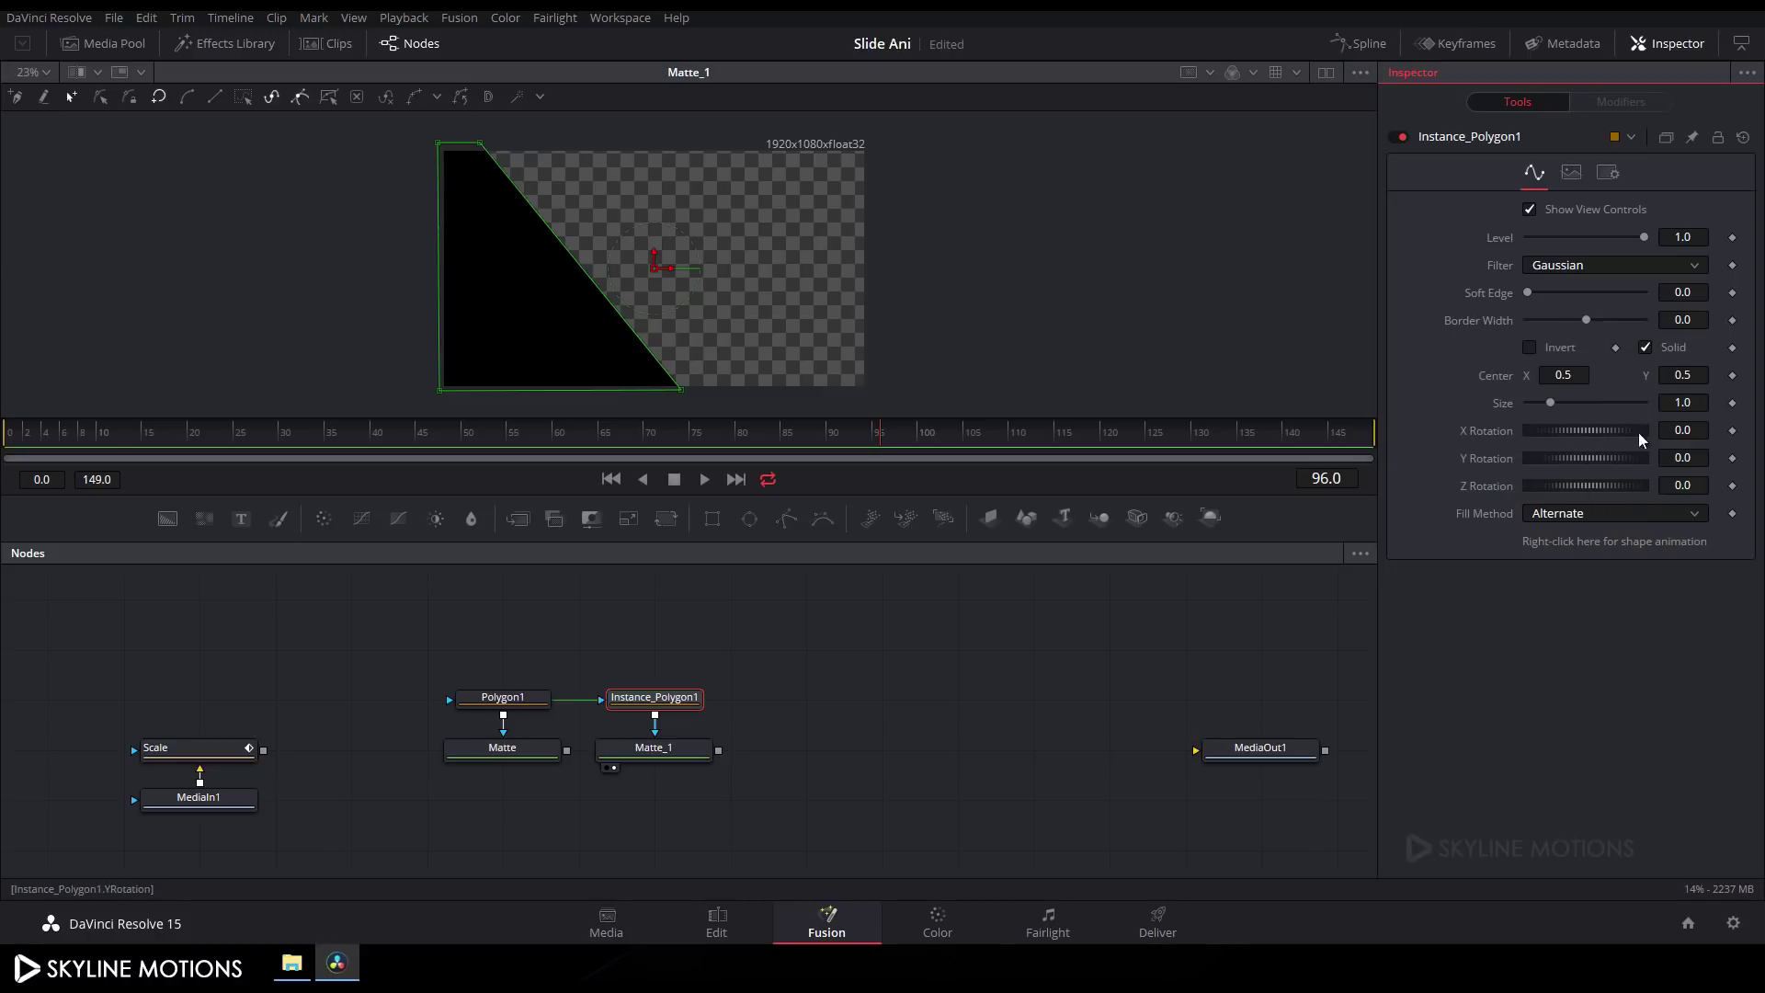
Step: Turn off Solid on Instance_Polygon1 and set its Border Width to 0.001
left_click(1645, 348)
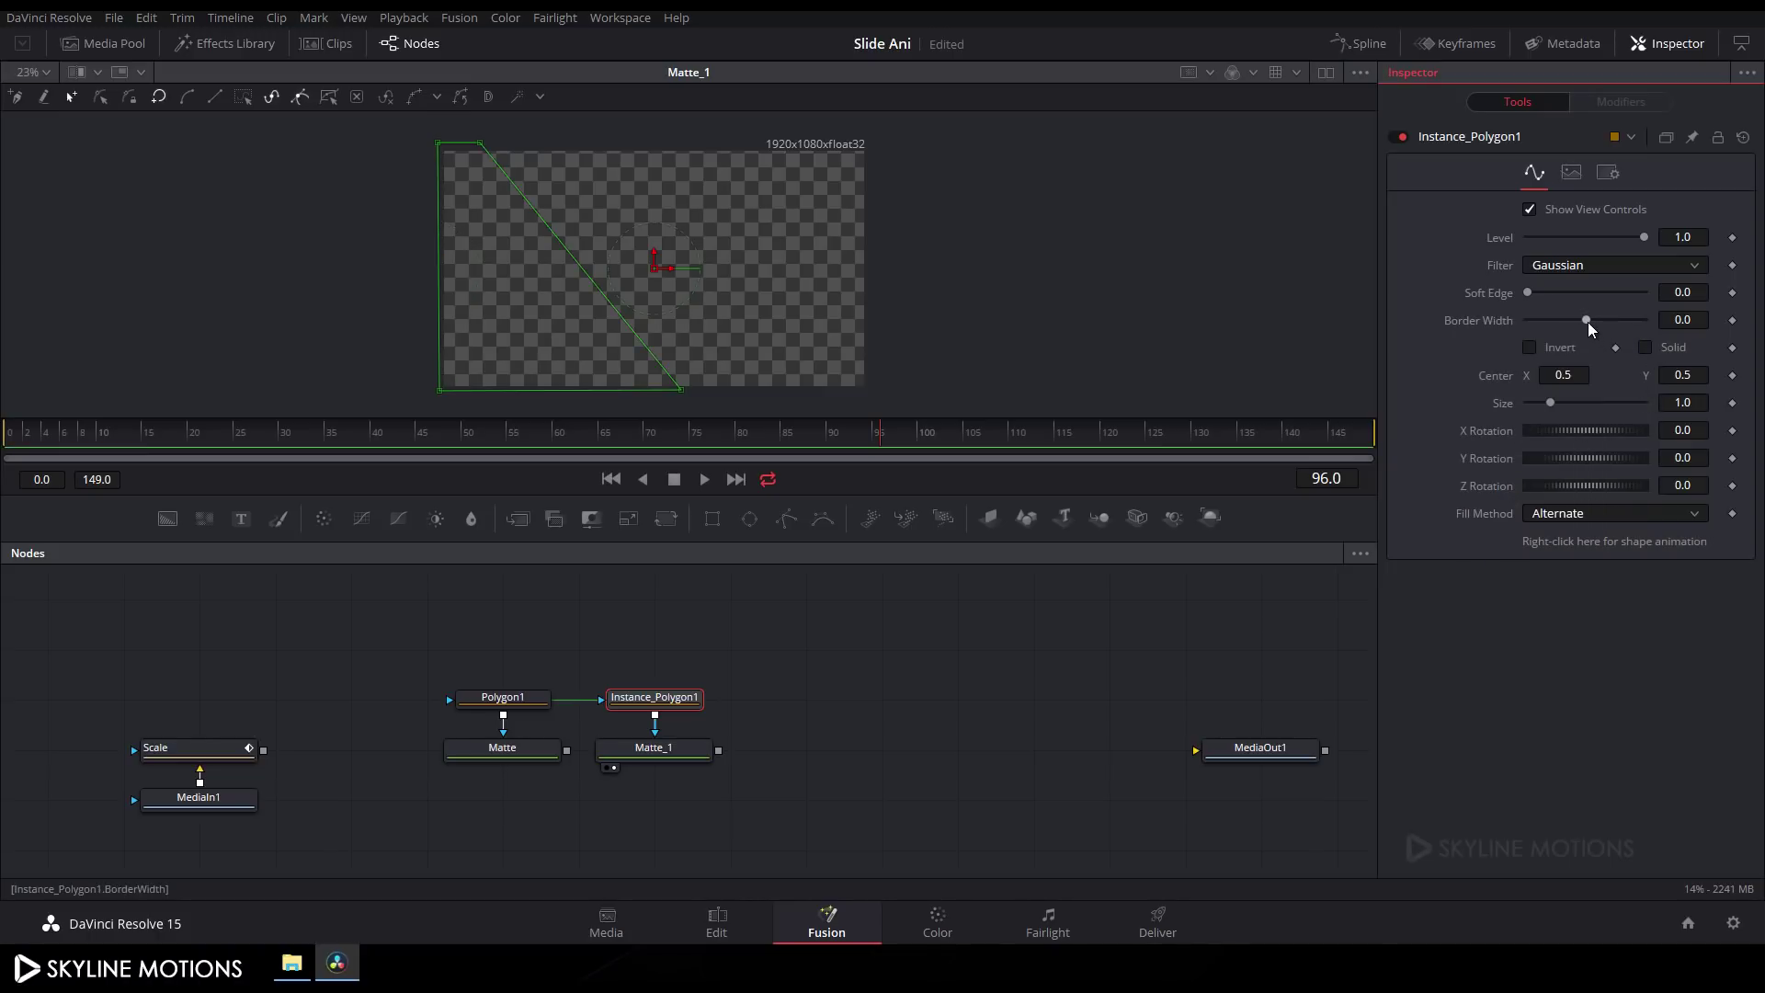
left_click_drag(1586, 320, 1596, 328)
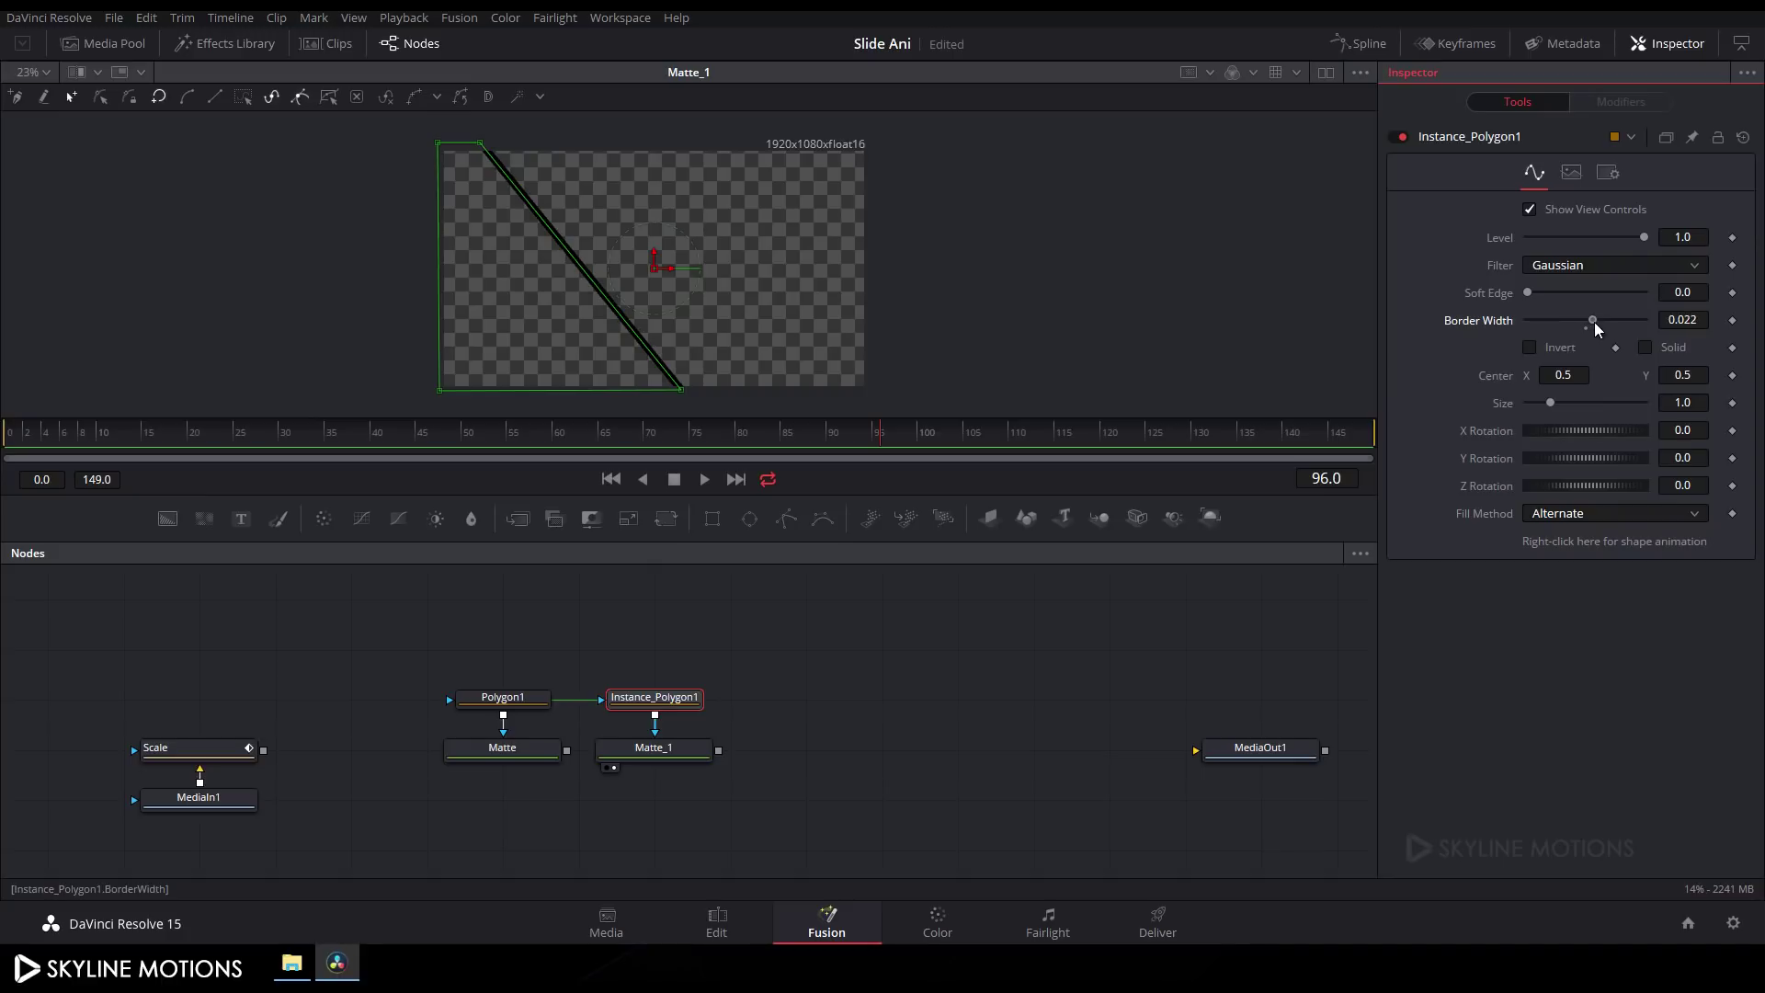
left_click(1696, 320)
double_click(1702, 319)
type("0.001")
key("Tab")
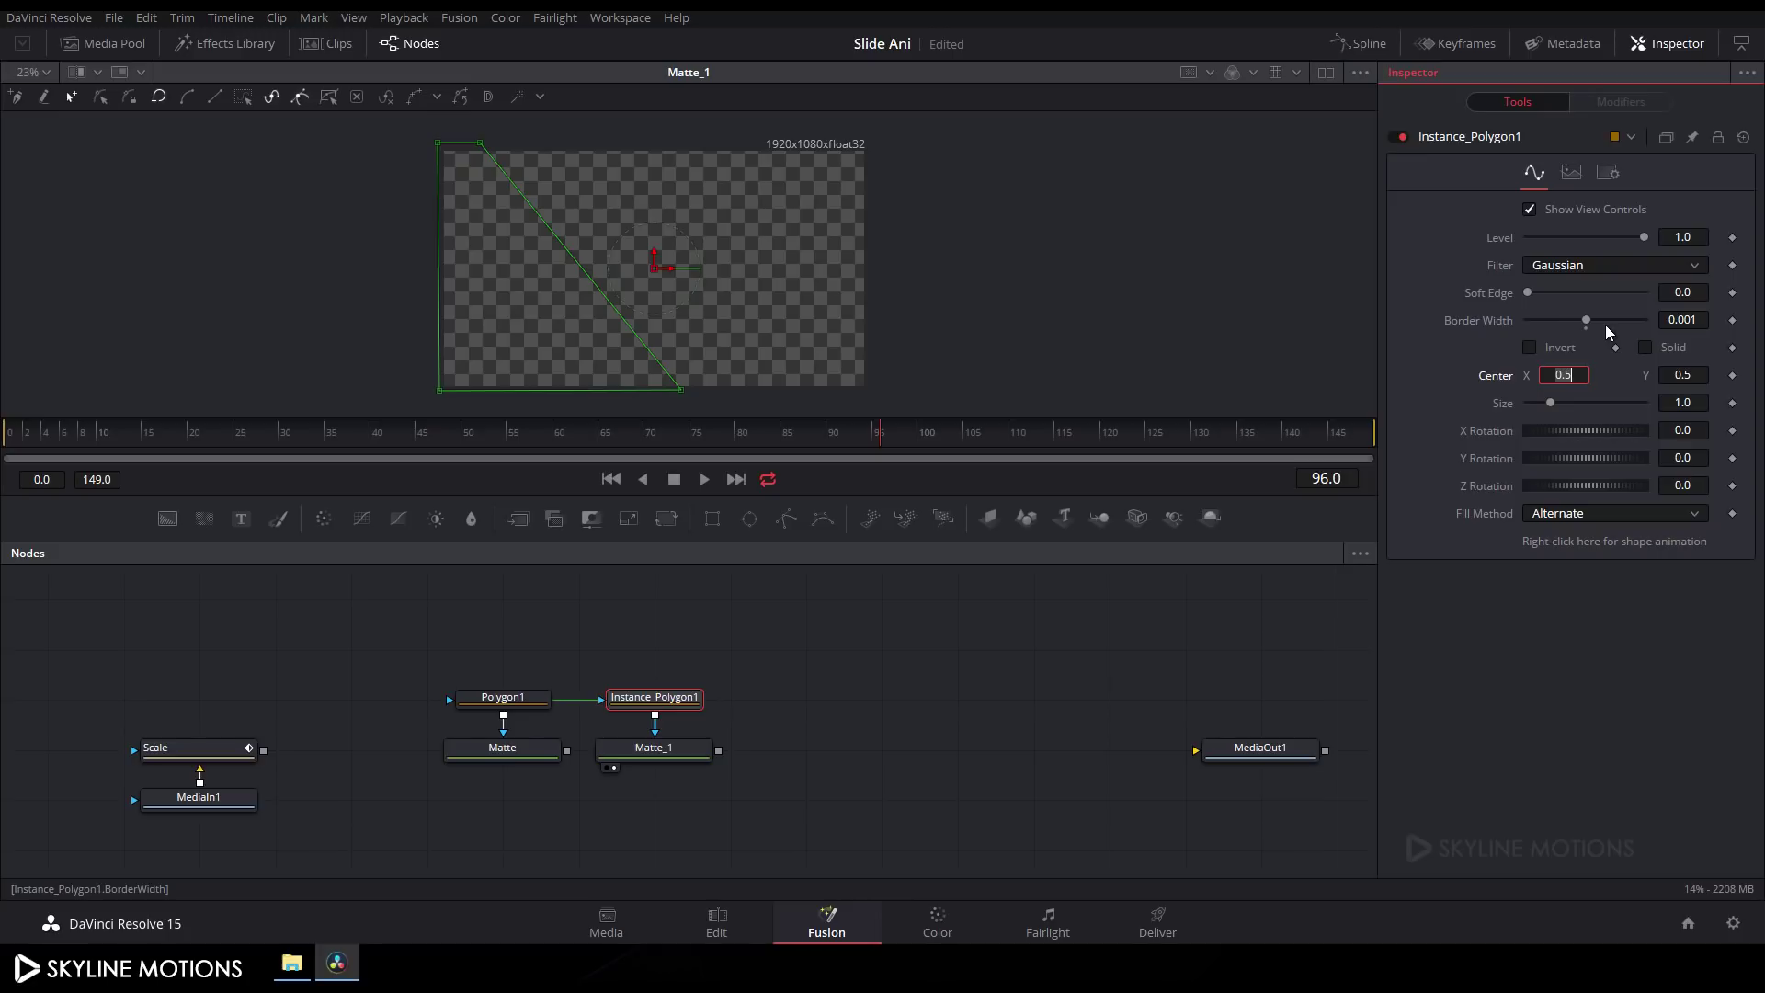
Step: Set the Matte_1 background colour to white and inspect the thin diagonal line up close
left_click(664, 754)
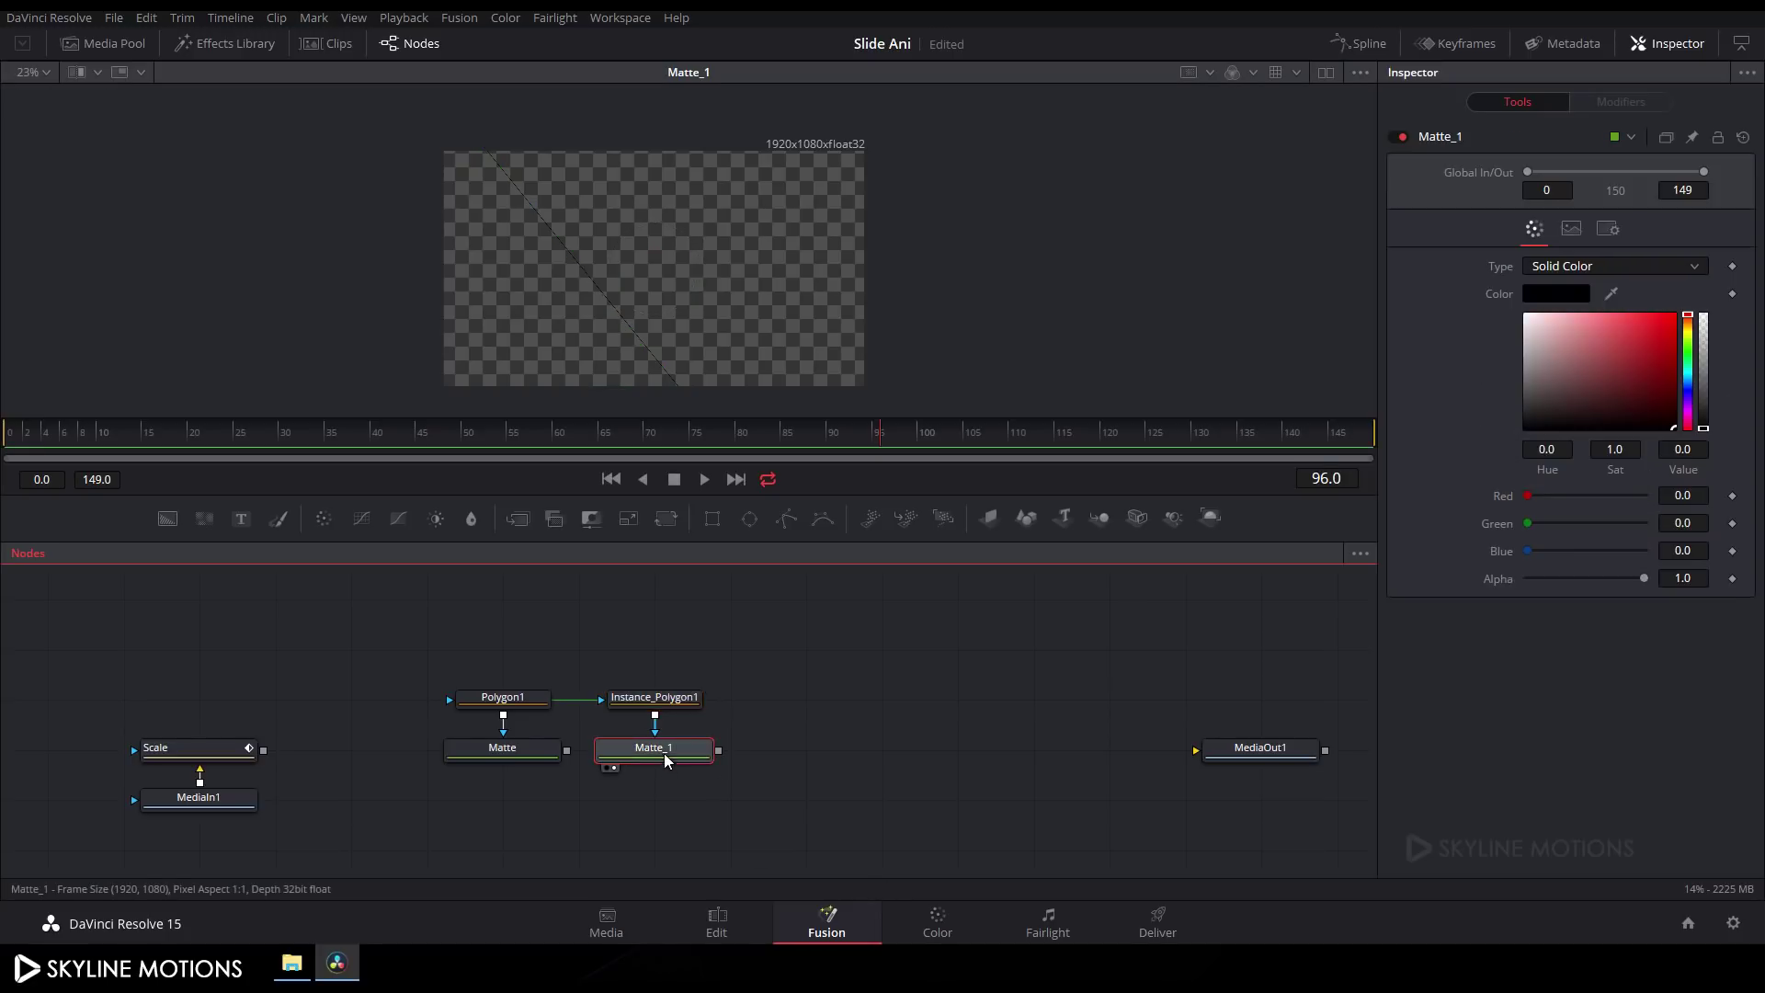
left_click_drag(1603, 327, 1244, 307)
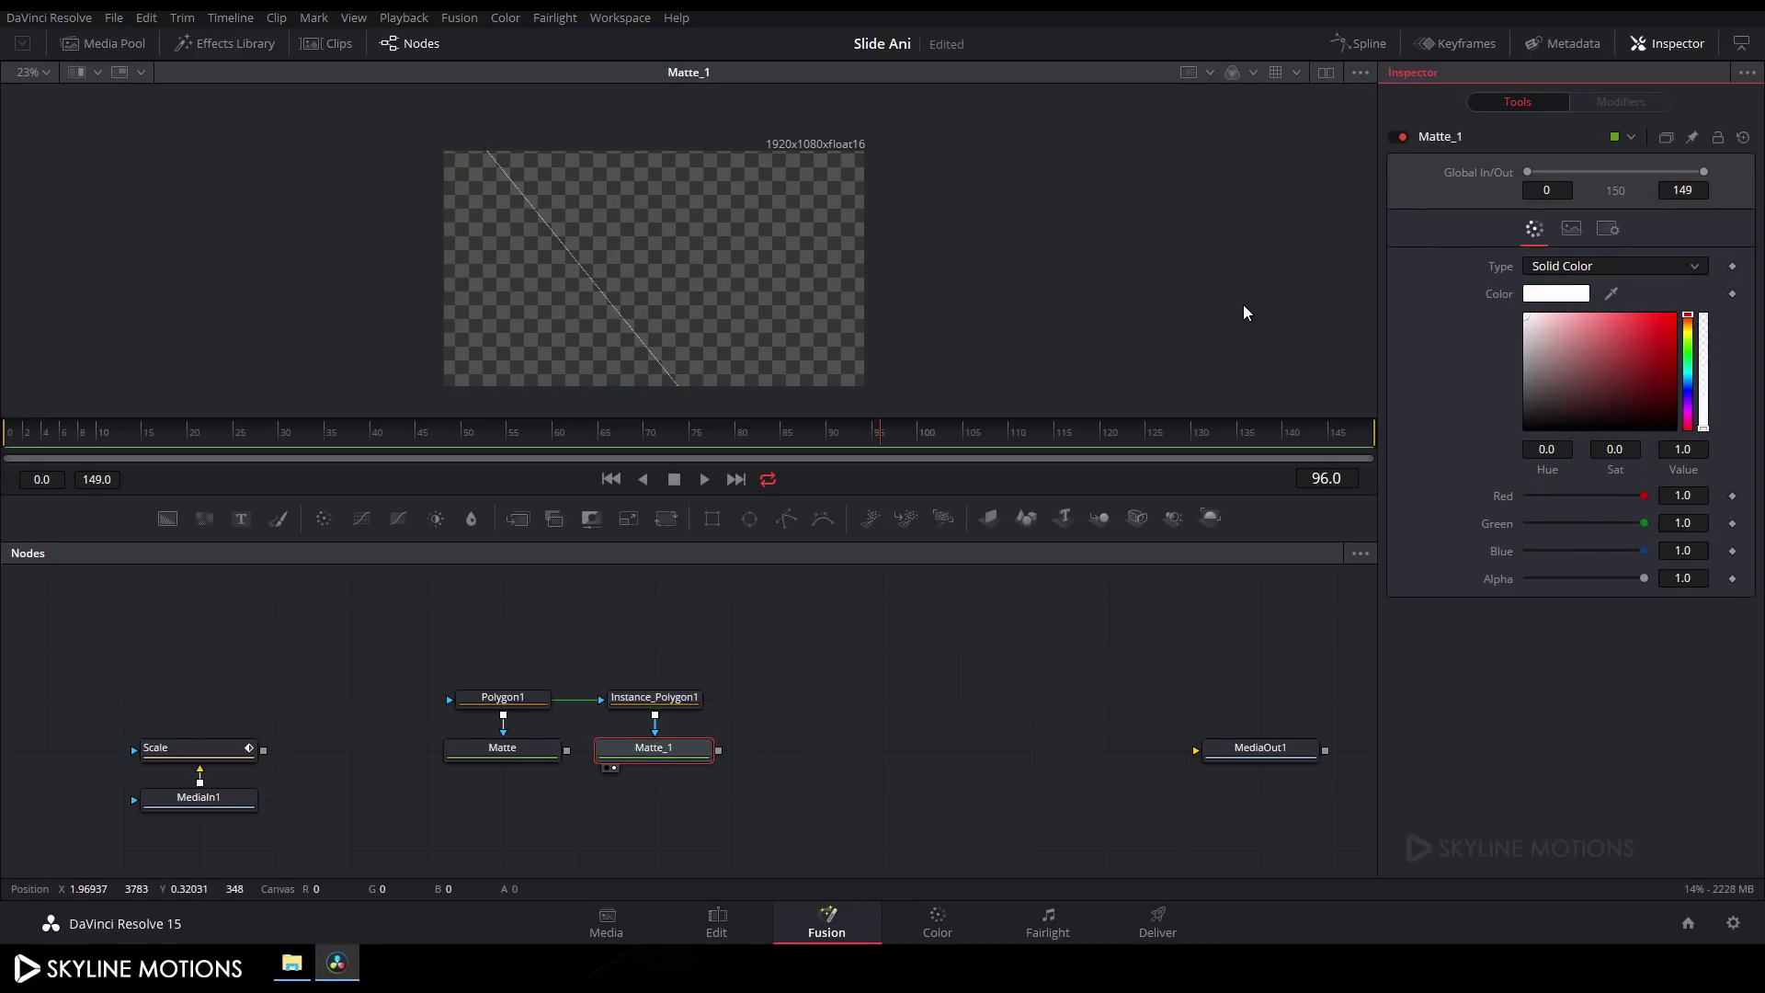
left_click(585, 747)
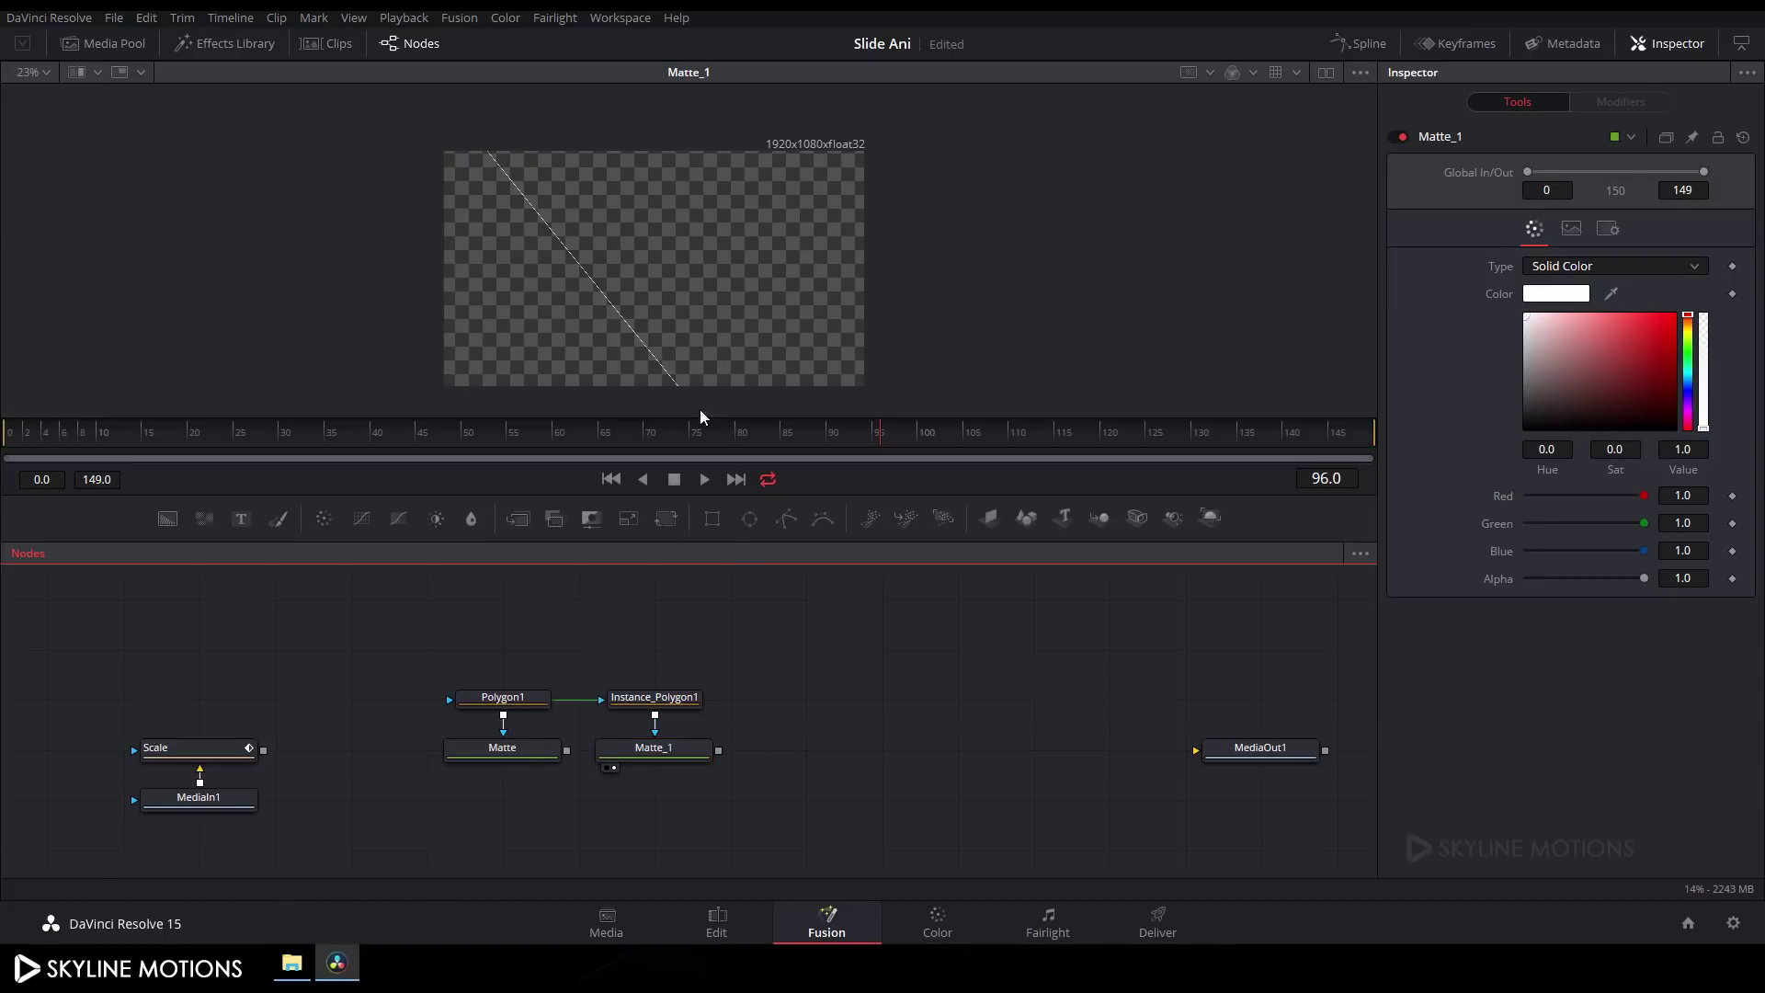
scroll(629, 311, "up", 3)
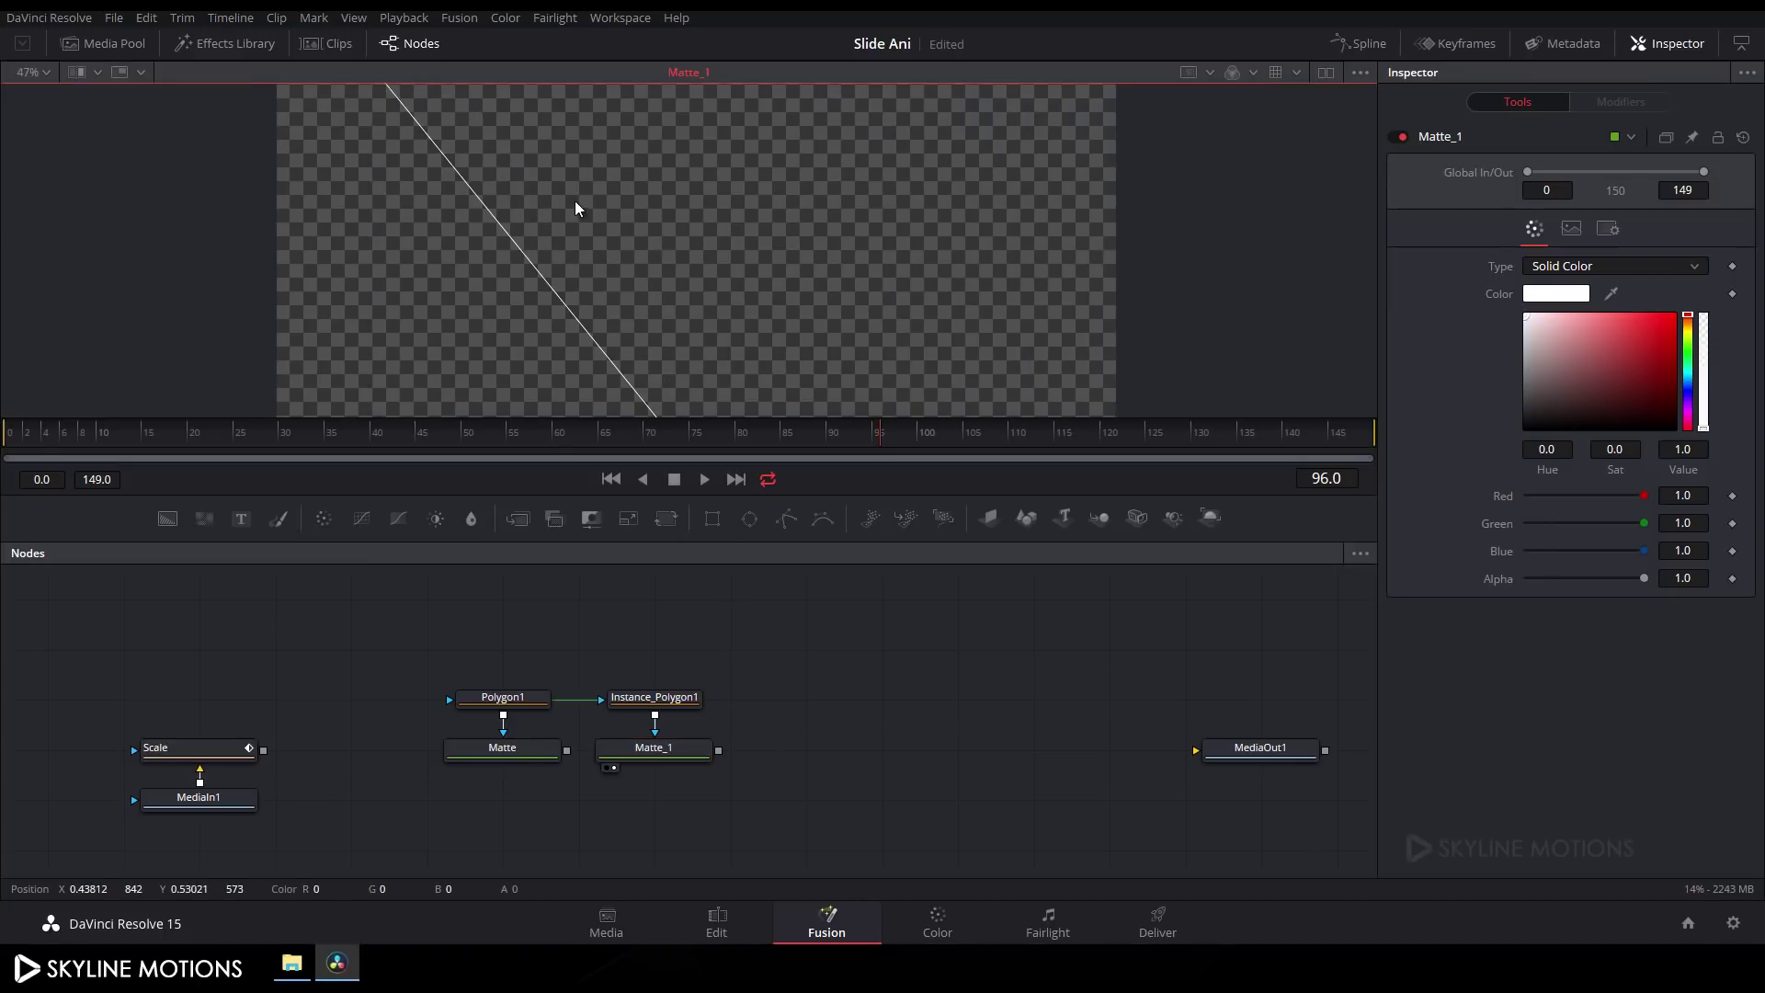
left_click(408, 182)
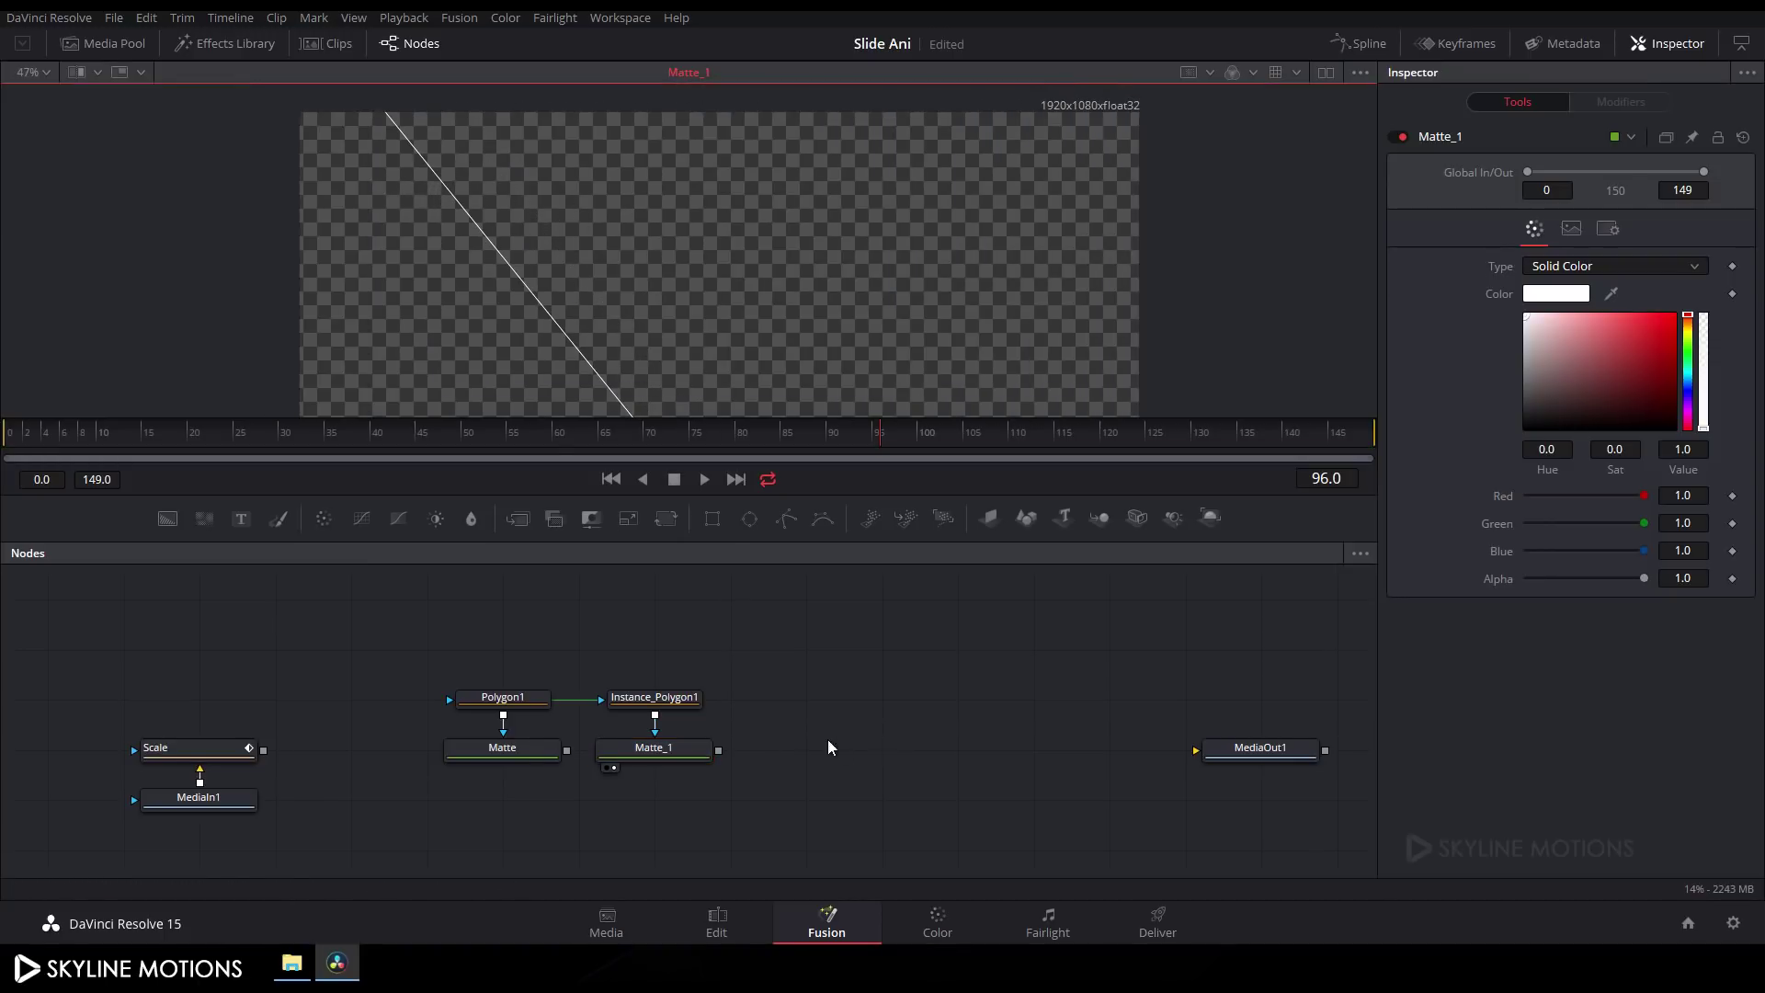
Step: Add a Merge node below Matte, with Matte as its background and Scale as its foreground
left_click_drag(773, 720, 756, 689)
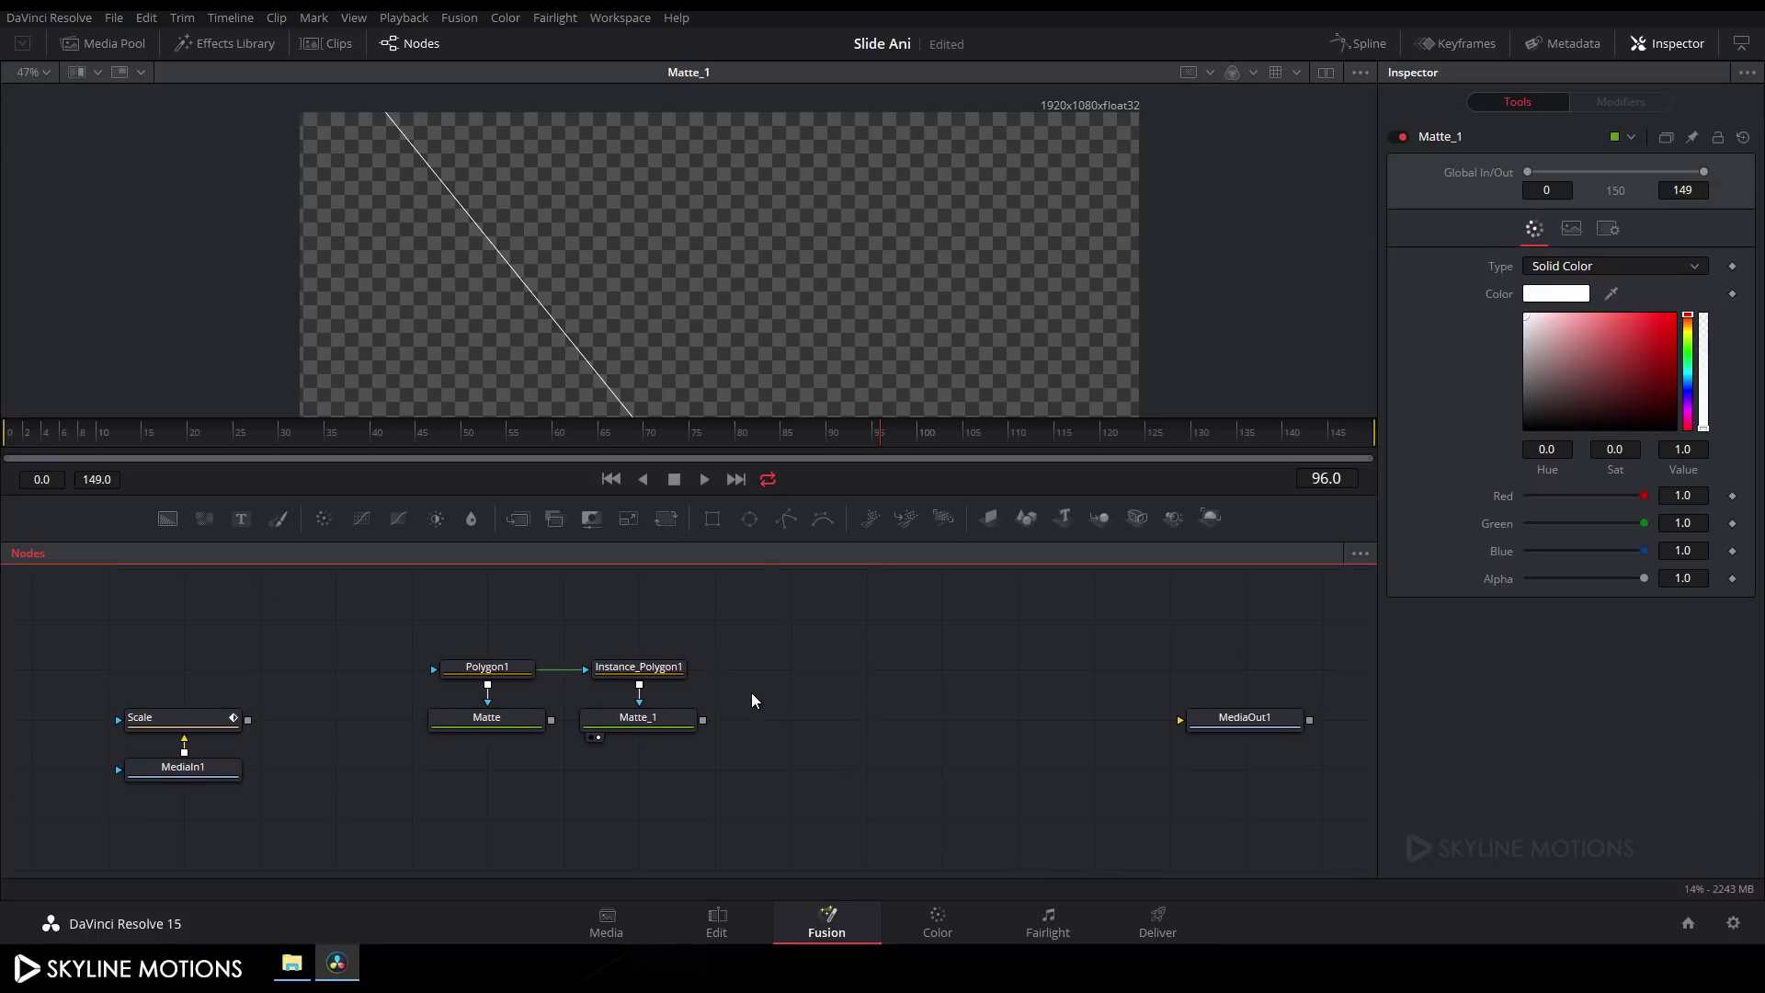
left_click_drag(785, 750, 782, 716)
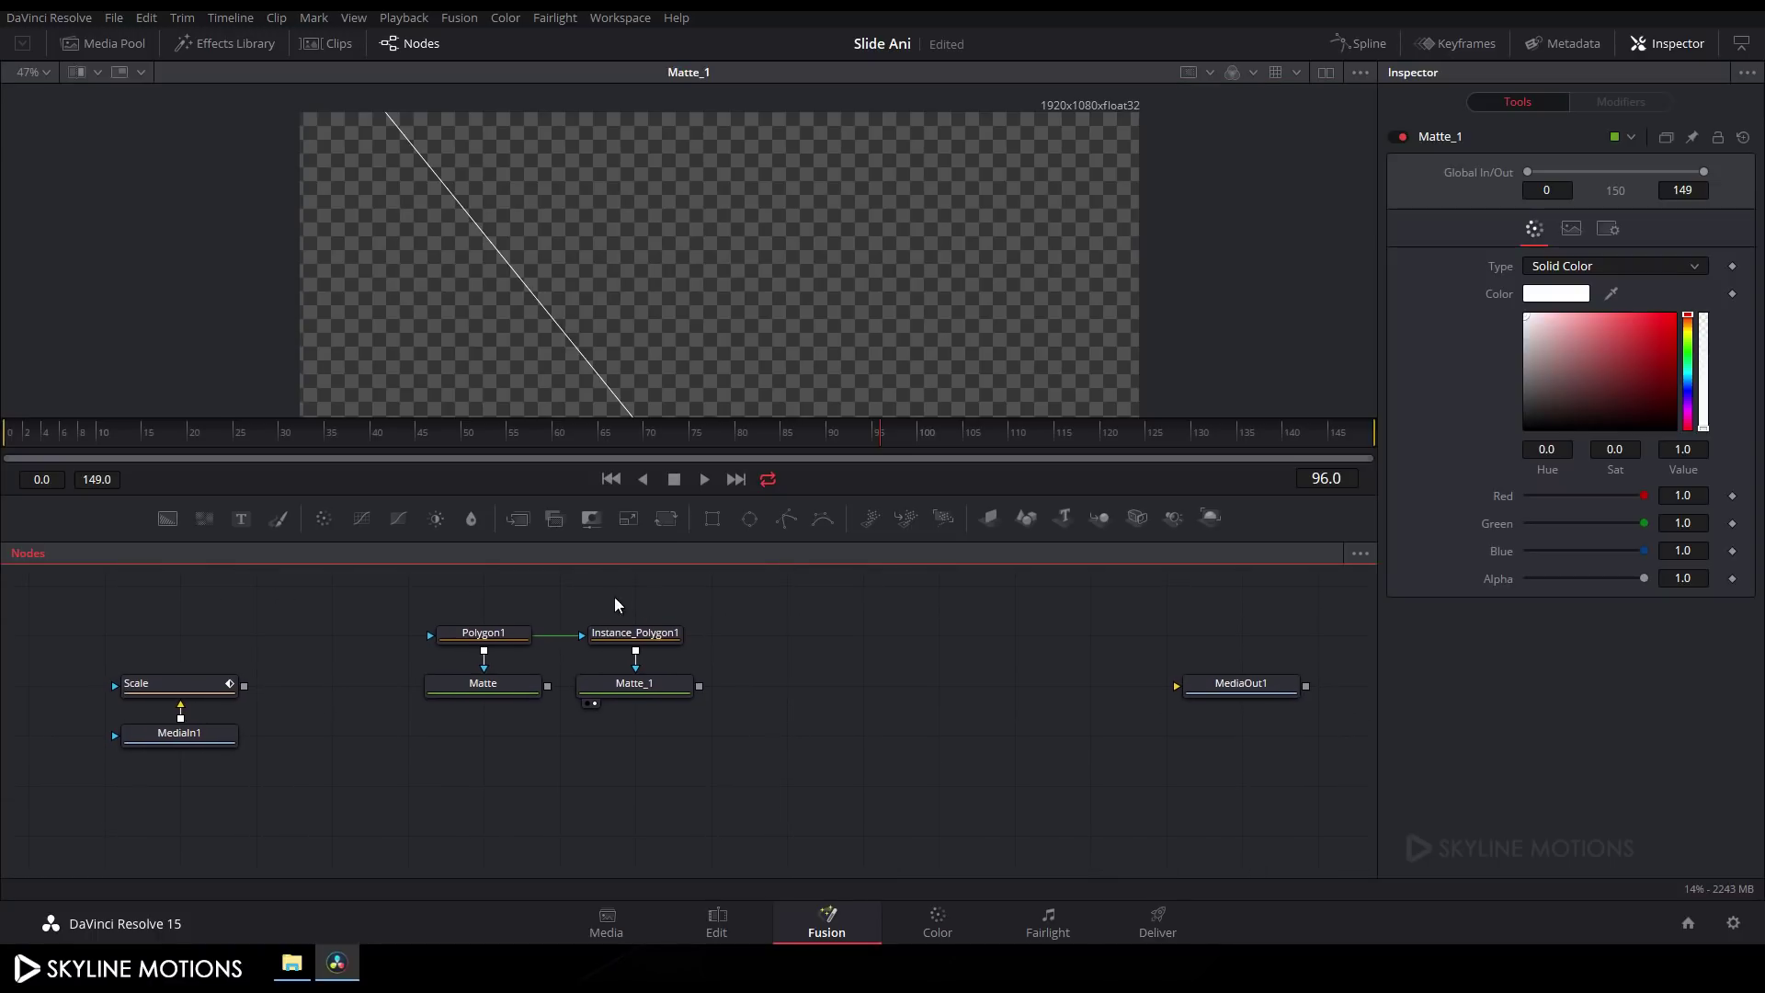
left_click(514, 516)
left_click_drag(720, 739, 483, 684)
left_click_drag(426, 742, 209, 687)
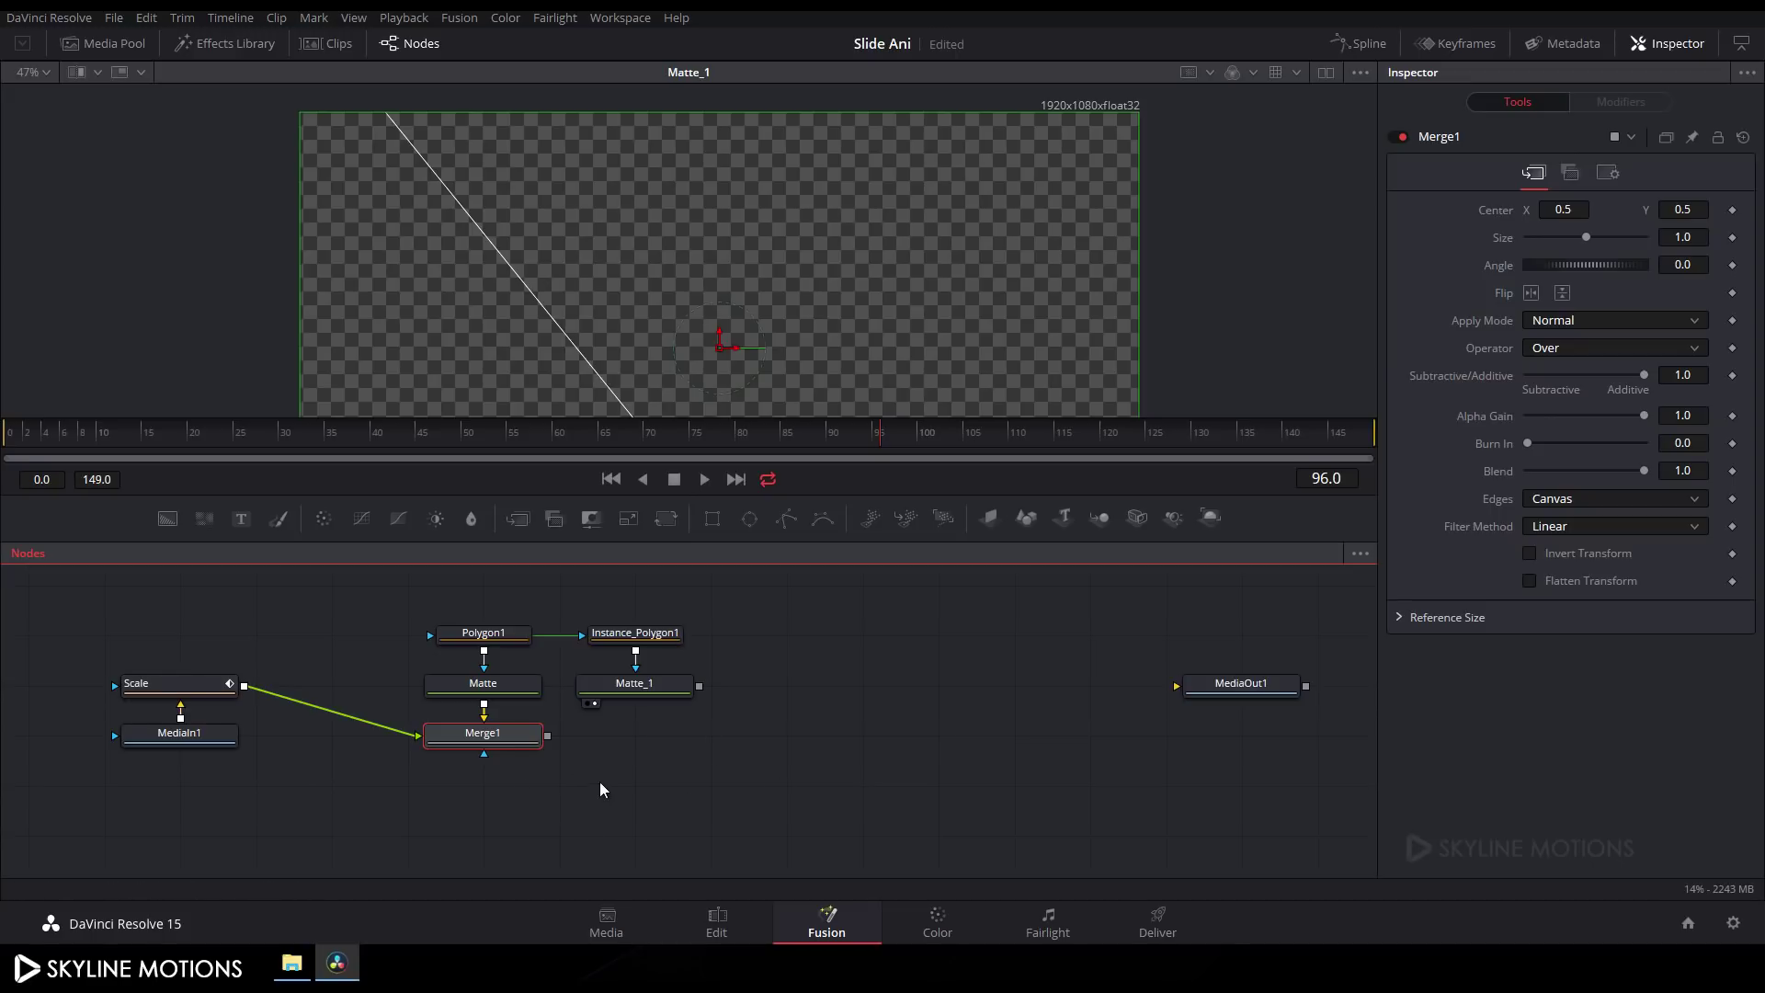
Step: Show Merge1 in the viewer, fit the image to the view, and select the Merge1 node
left_click(658, 746)
left_click_drag(504, 741, 668, 245)
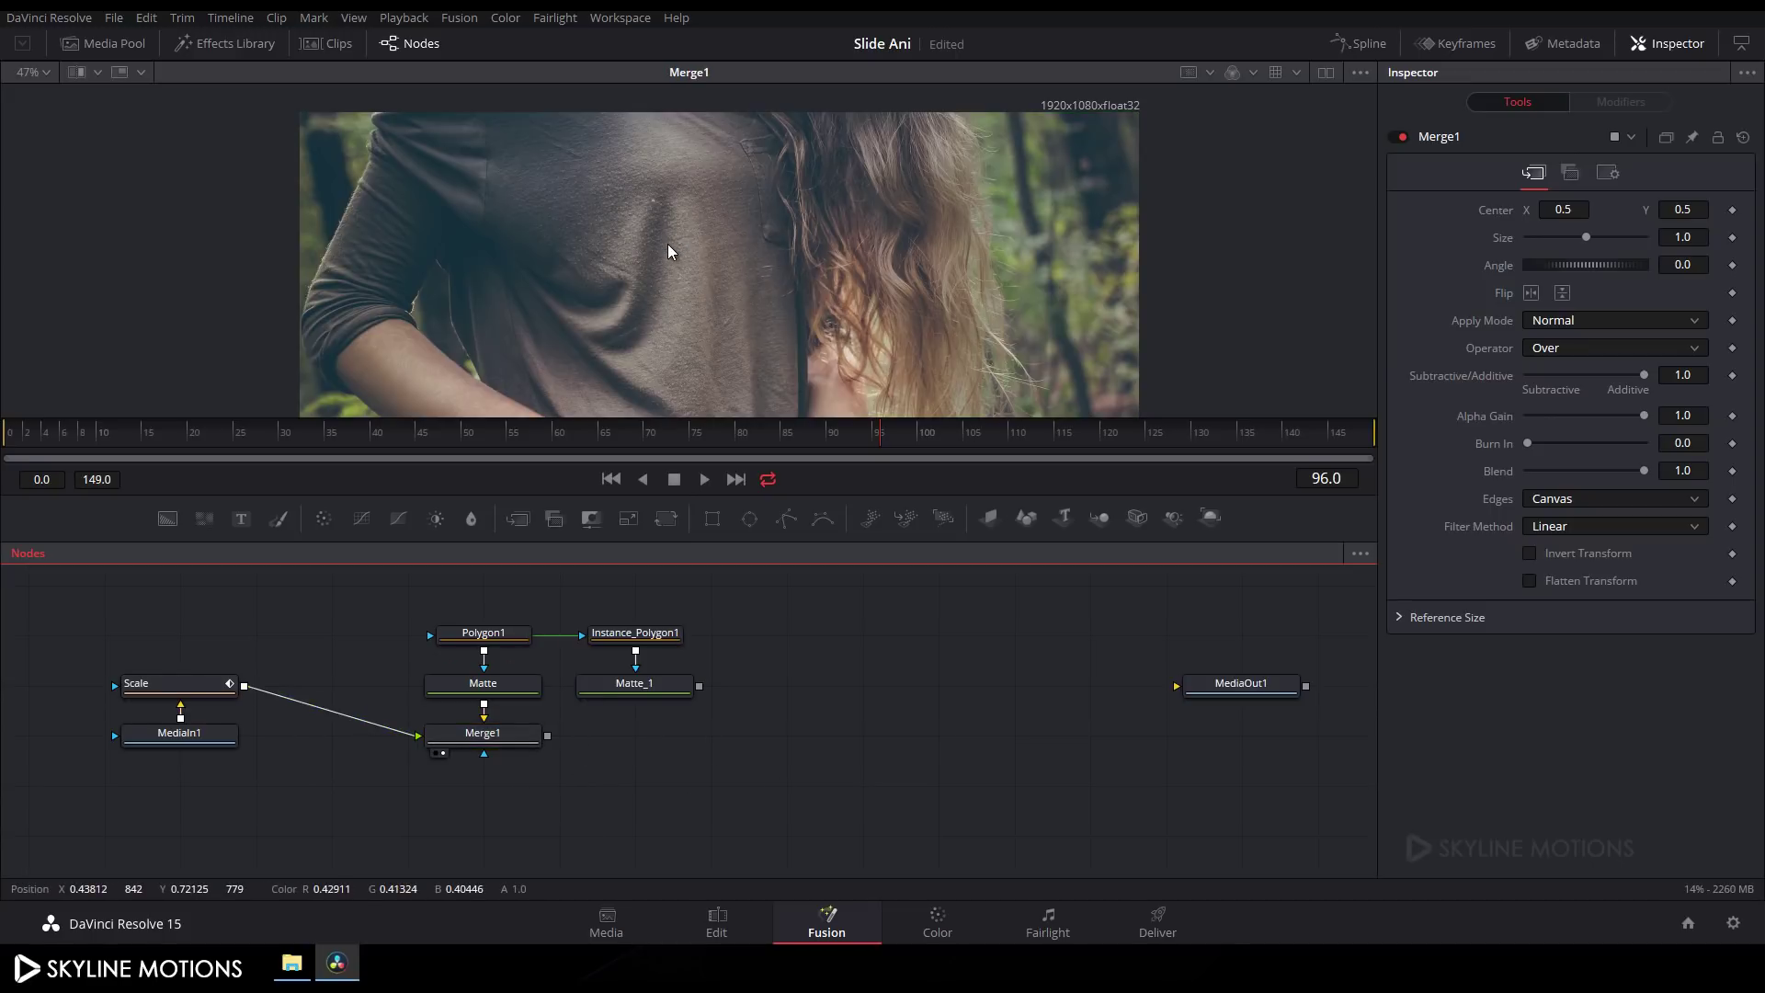
left_click(37, 72)
left_click(28, 97)
left_click(480, 735)
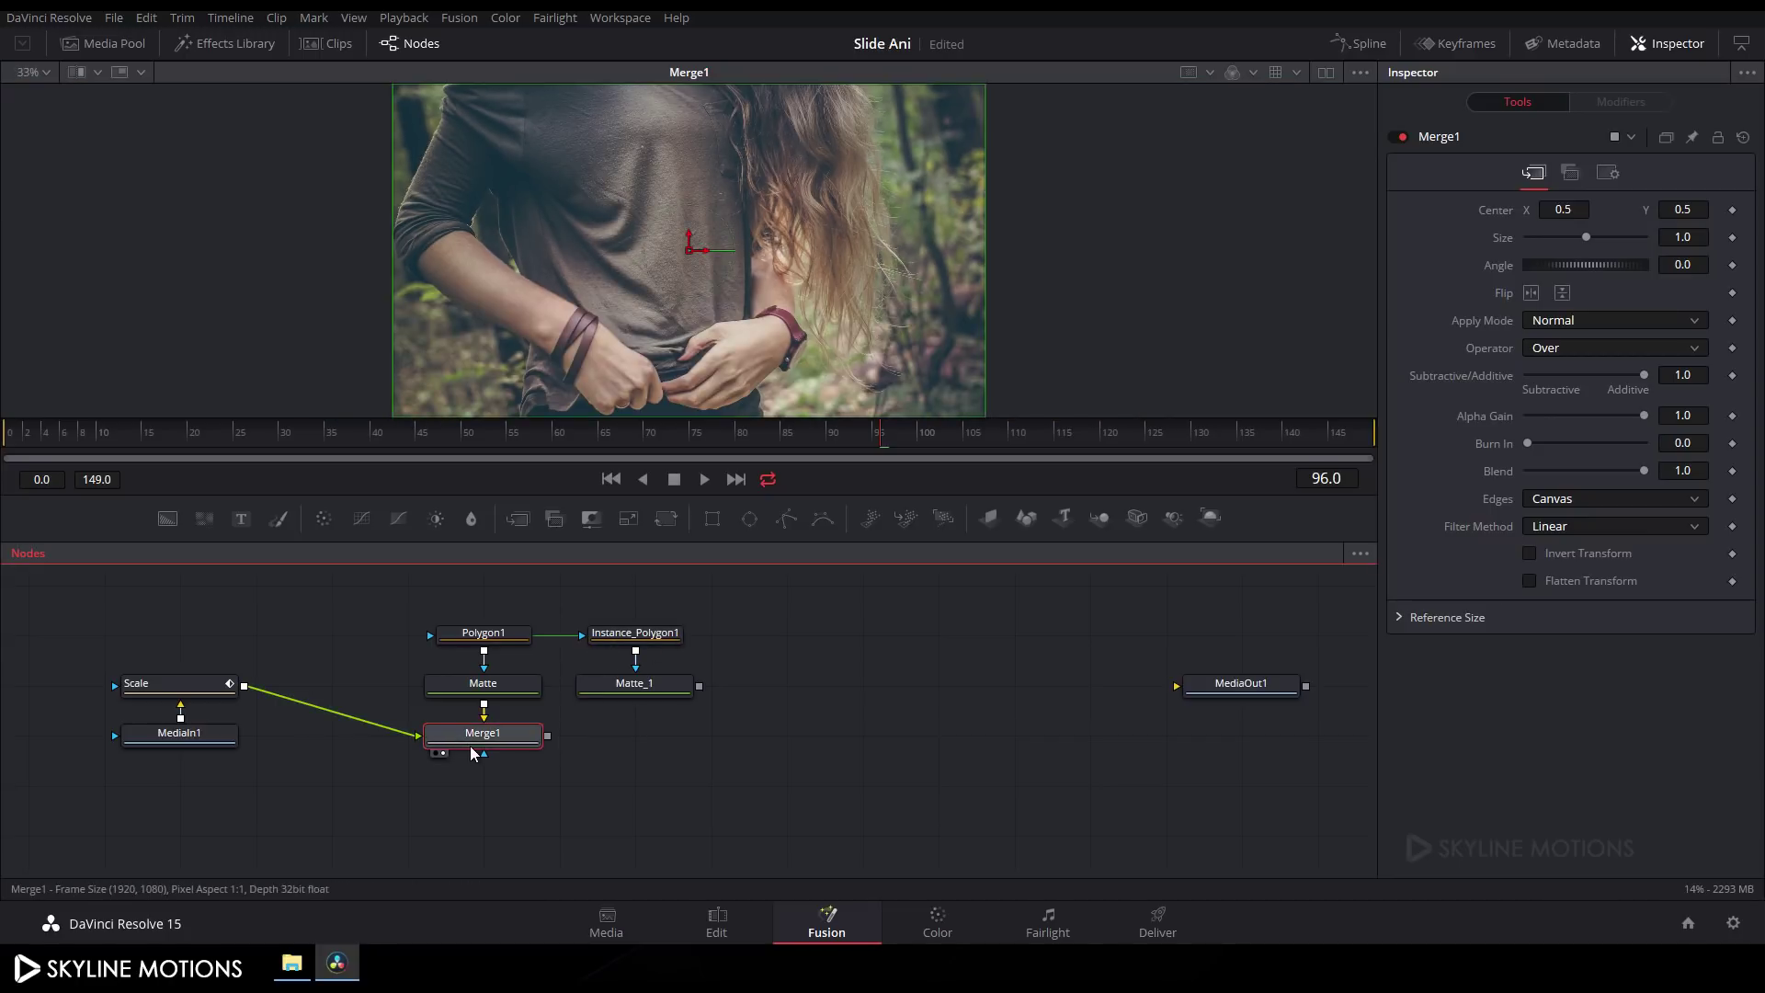
Step: Set the Merge1 operator to In so the photo shows only inside the polygon matte
left_click(1572, 350)
left_click(1551, 386)
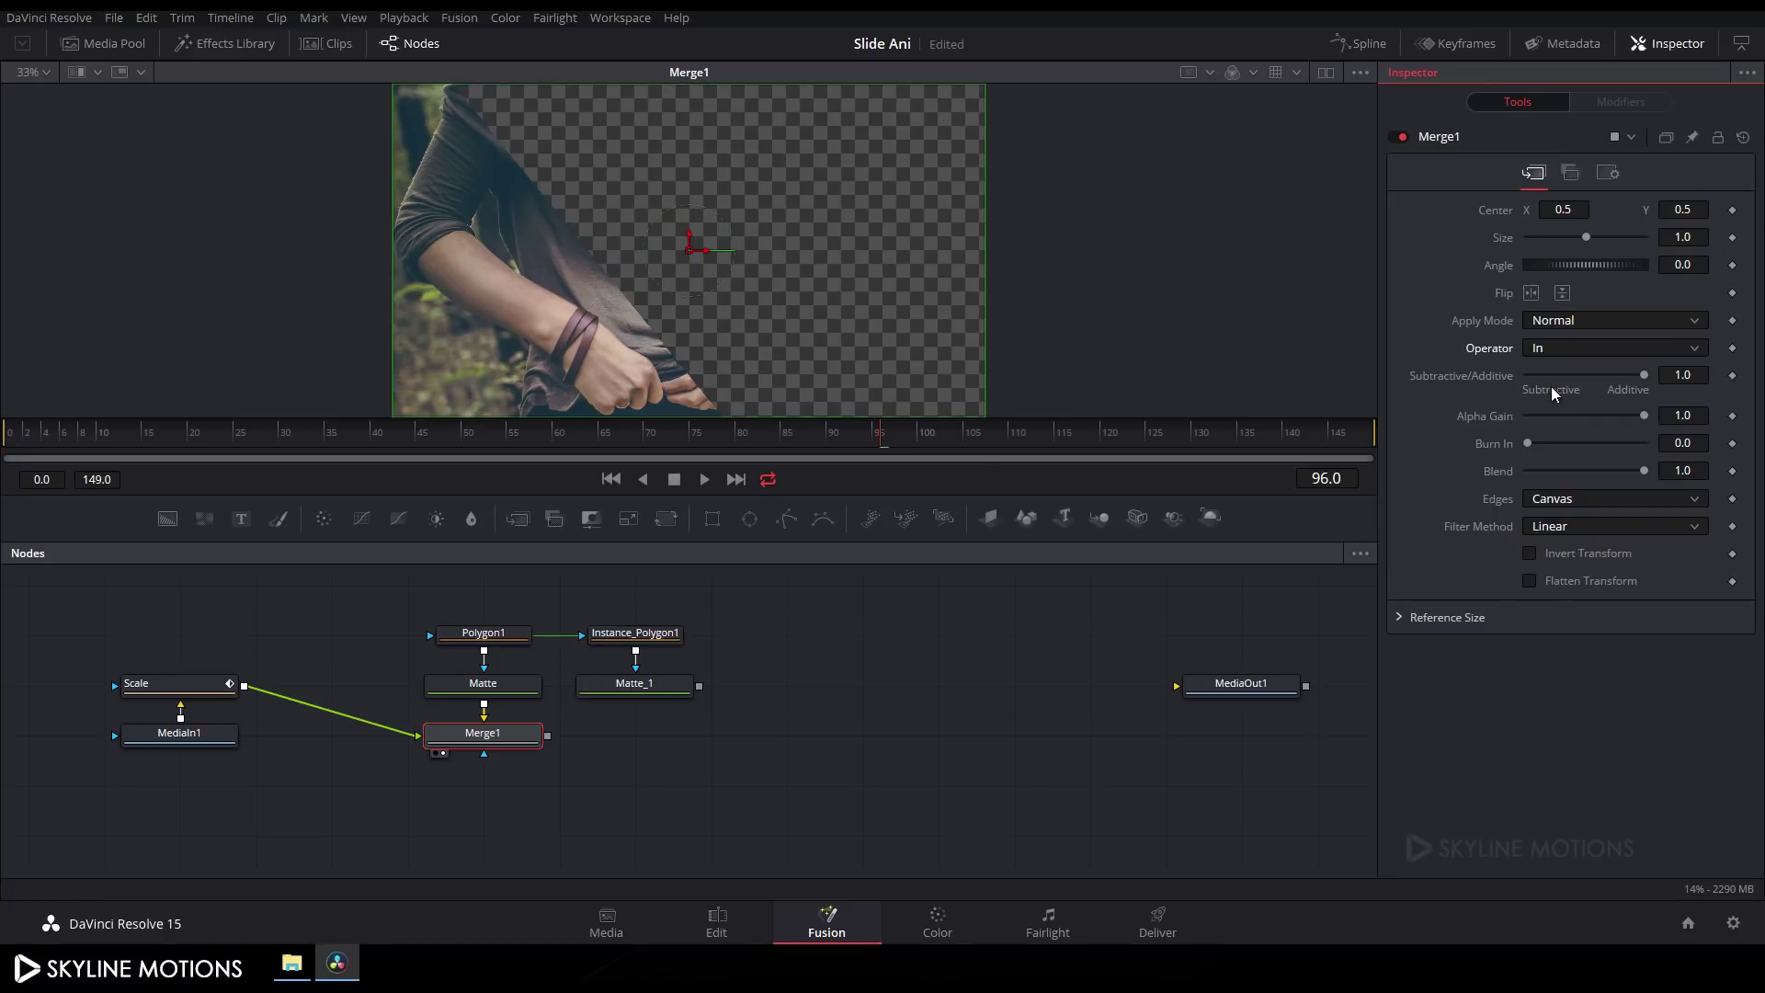
left_click(718, 747)
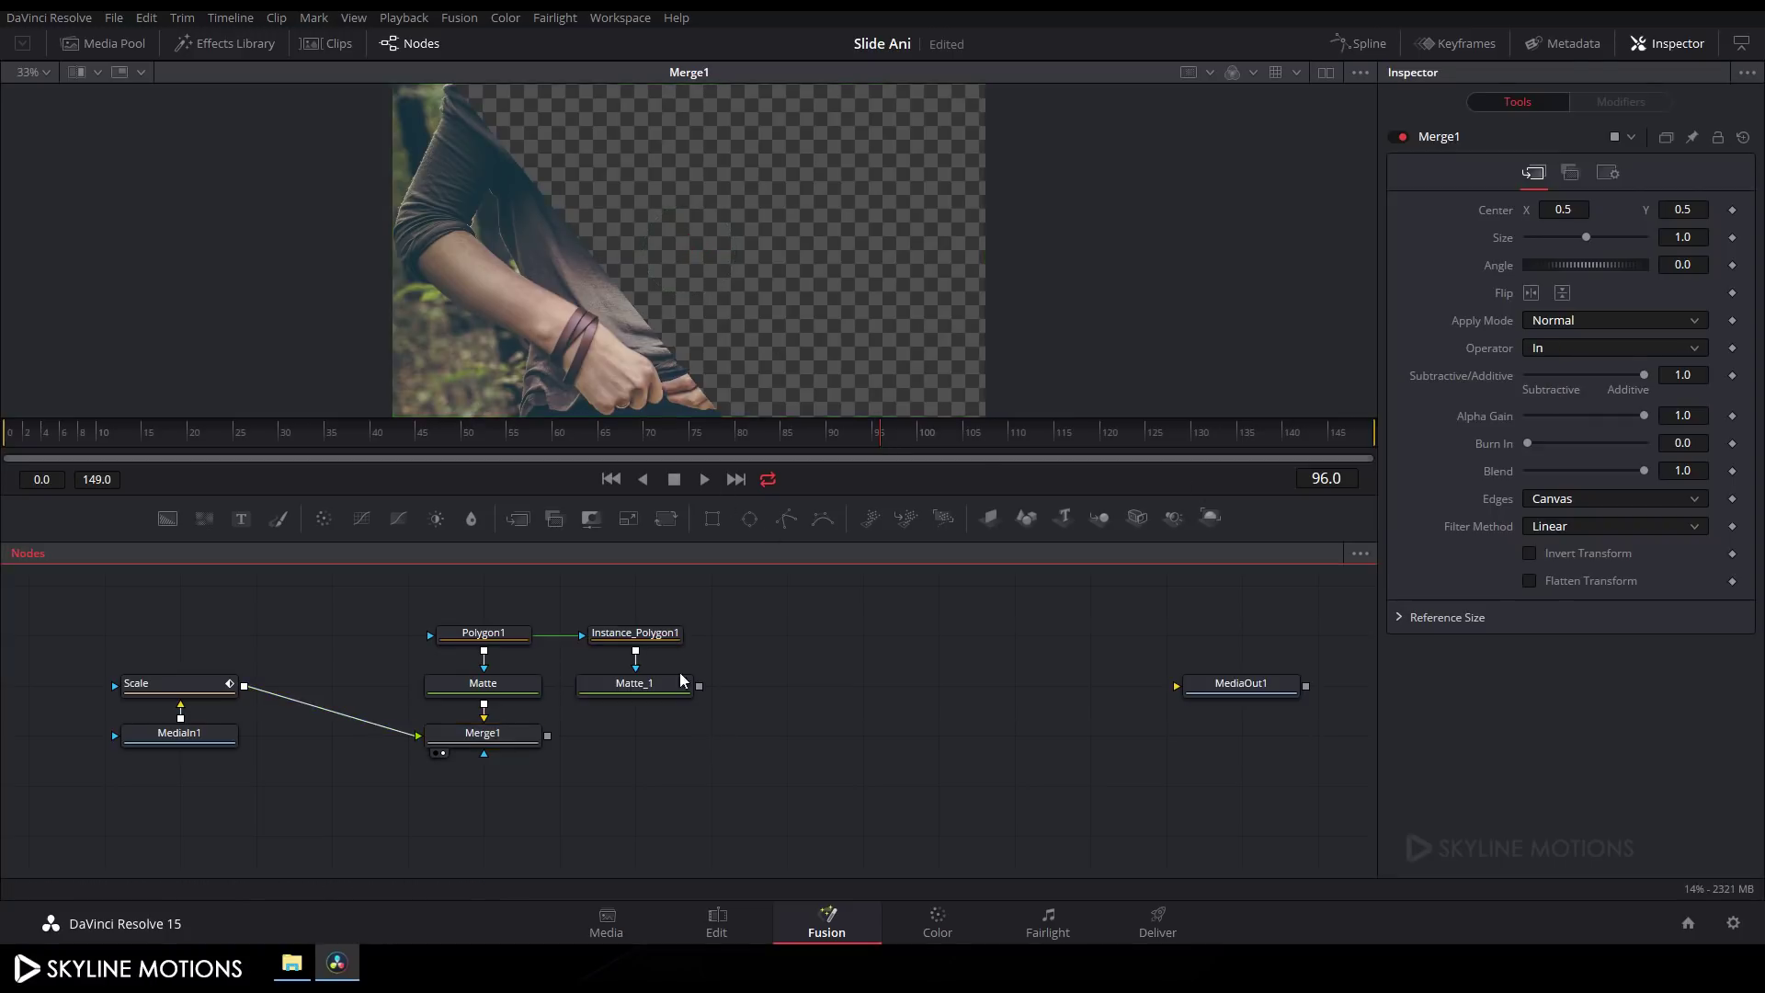
Step: Add a second Merge node with Merge1 as background and Matte_1 as foreground, and show it in the viewer
left_click_drag(513, 526, 532, 756)
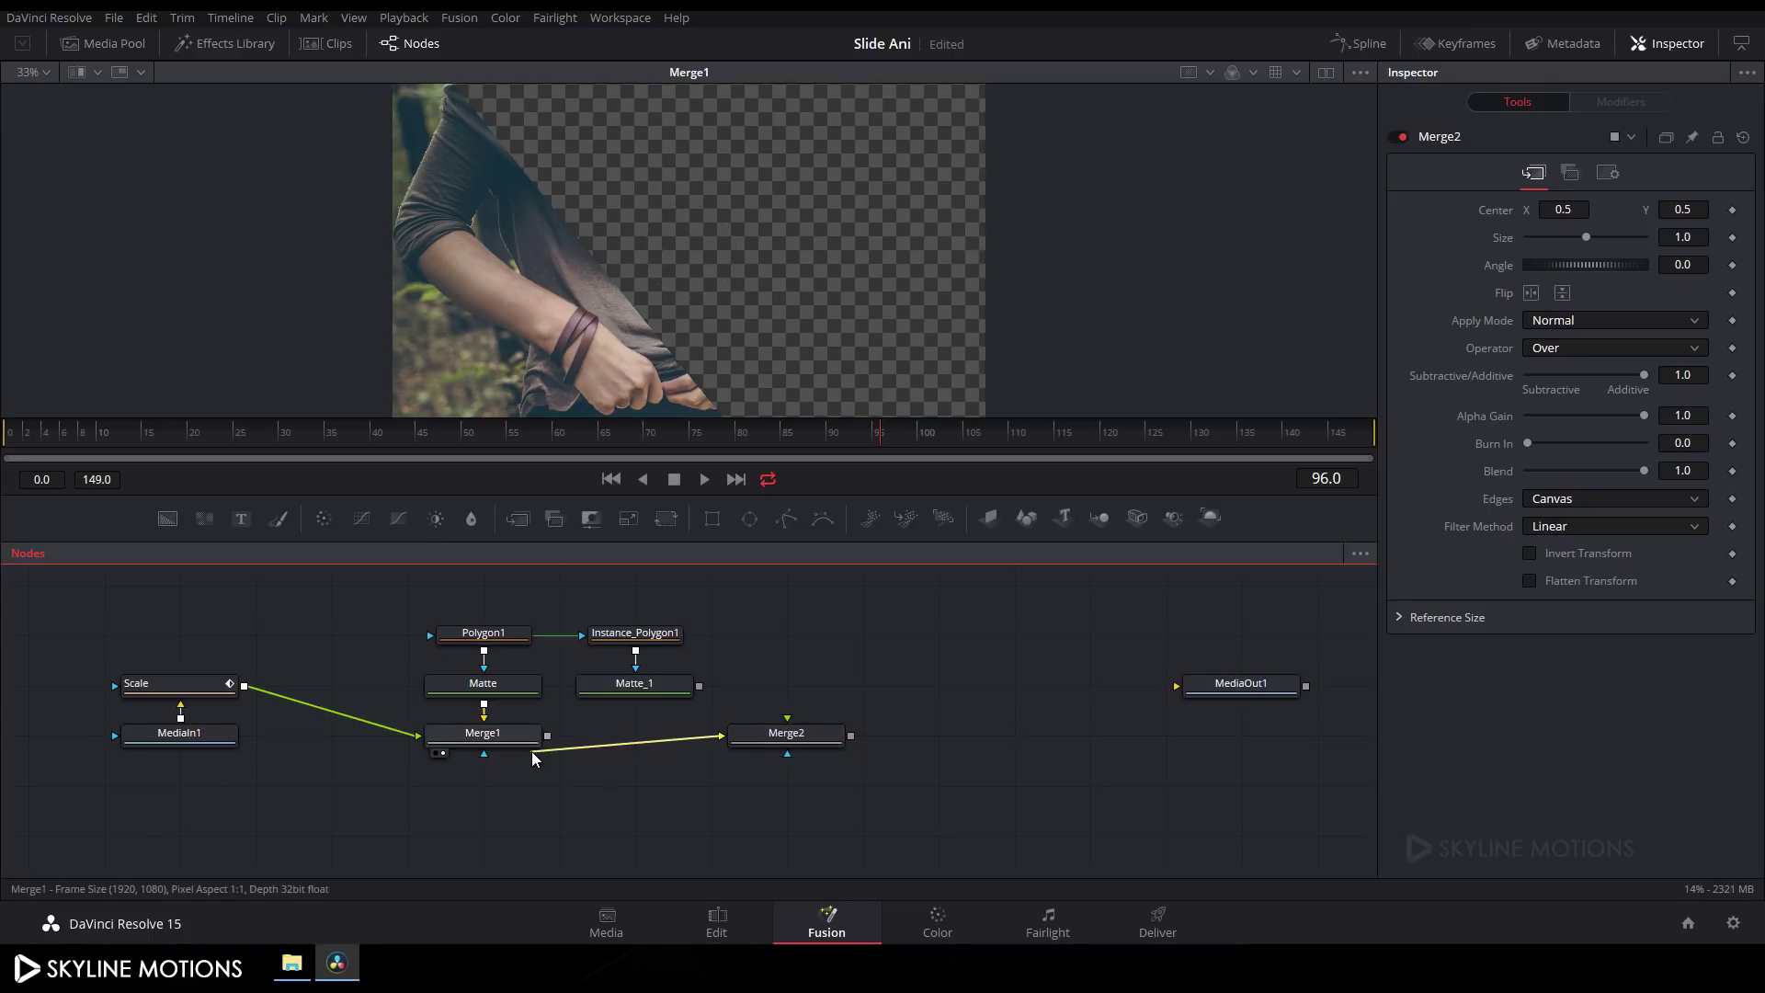
left_click_drag(788, 717, 632, 692)
left_click_drag(810, 749, 787, 223)
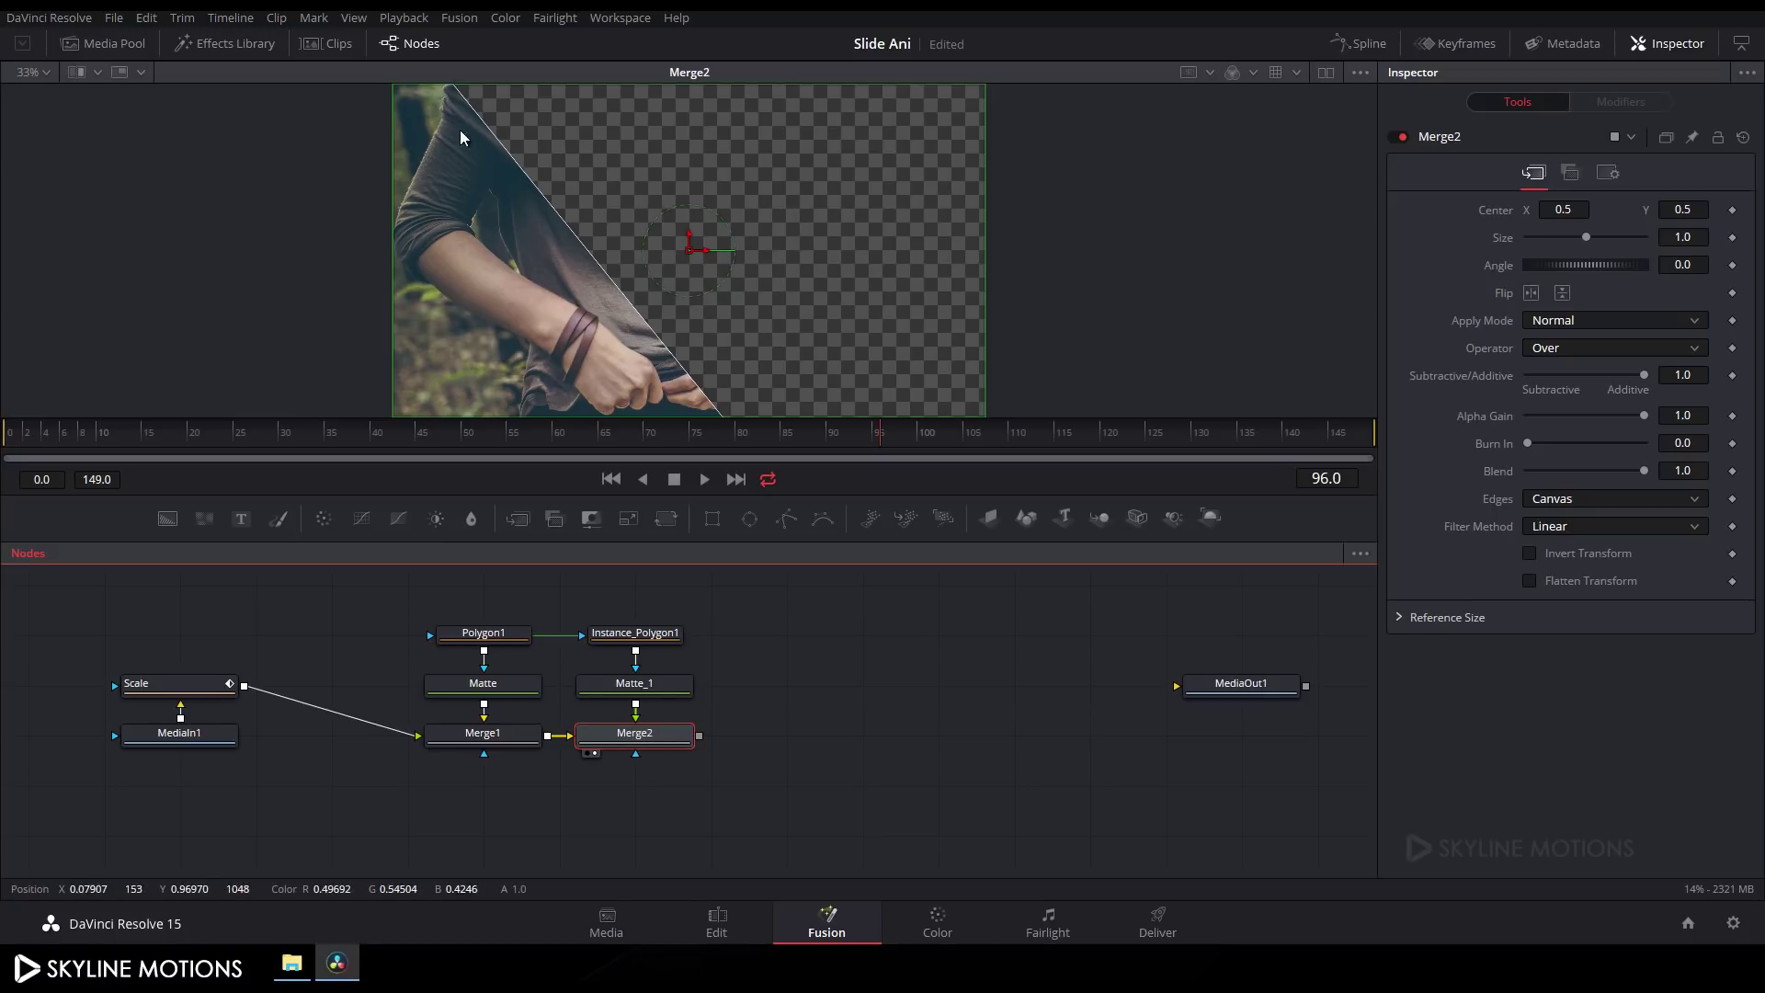
left_click(763, 702)
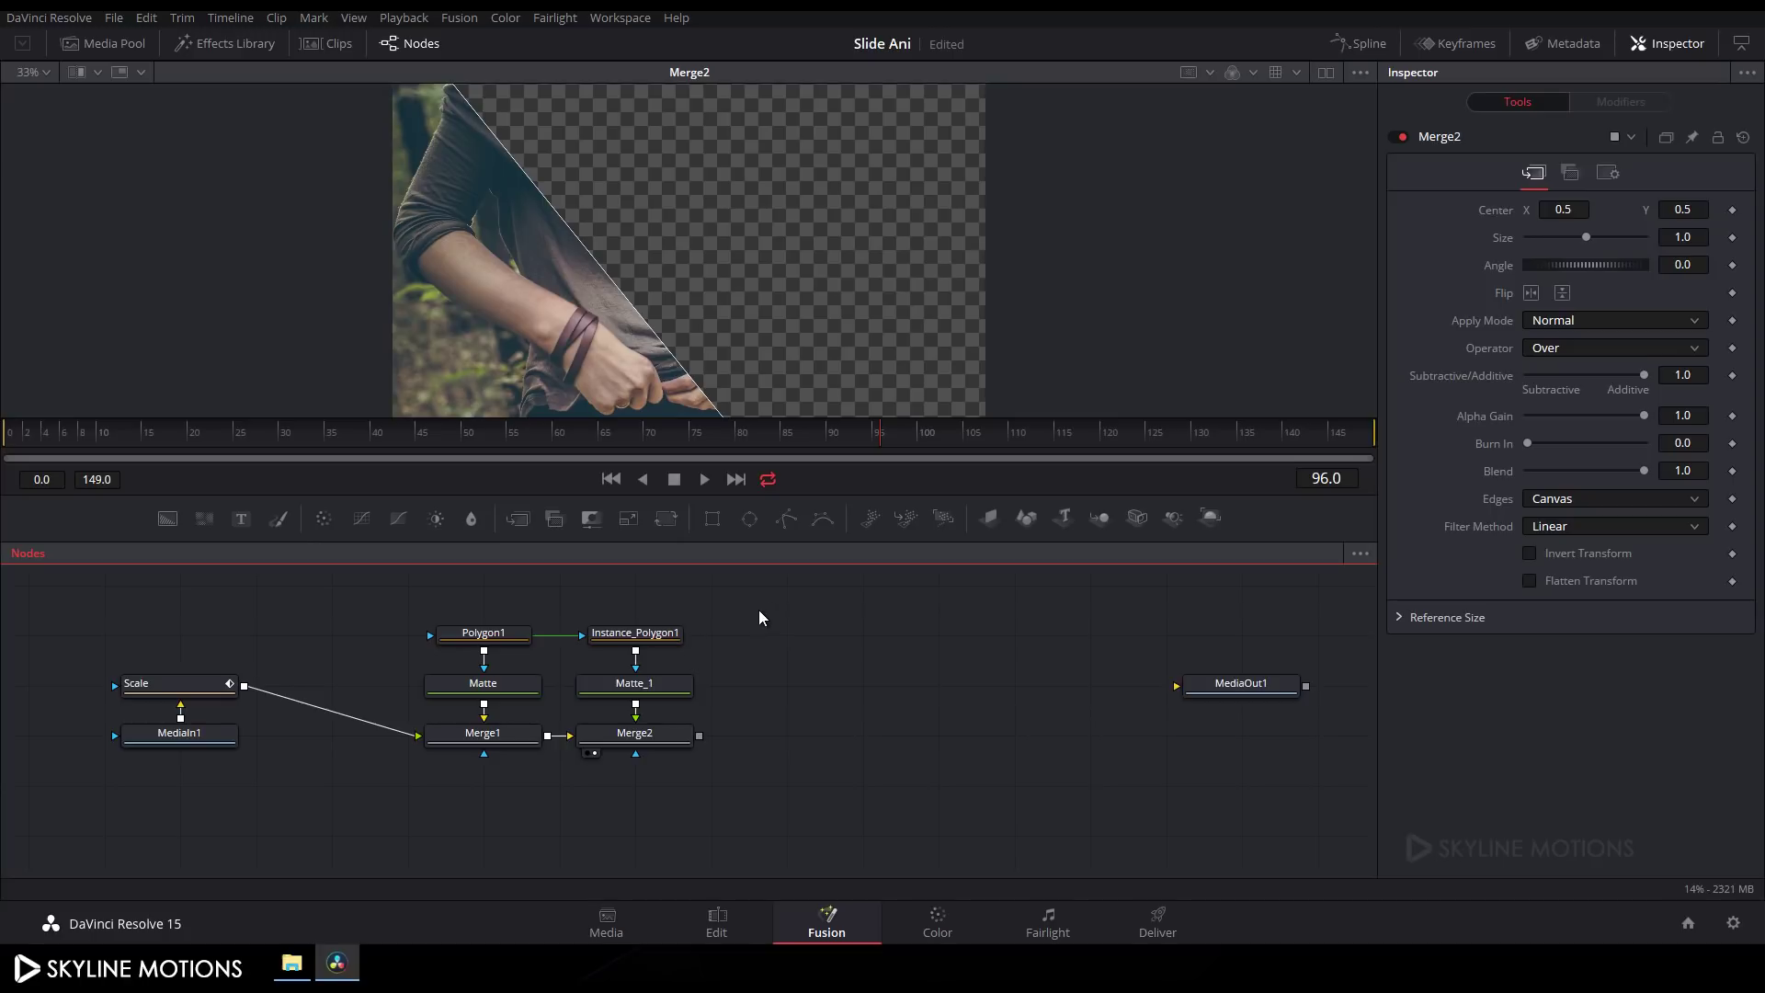
Step: Copy the six polygon, matte and merge nodes and paste the duplicate set between the originals and MediaOut1
left_click_drag(759, 610, 415, 780)
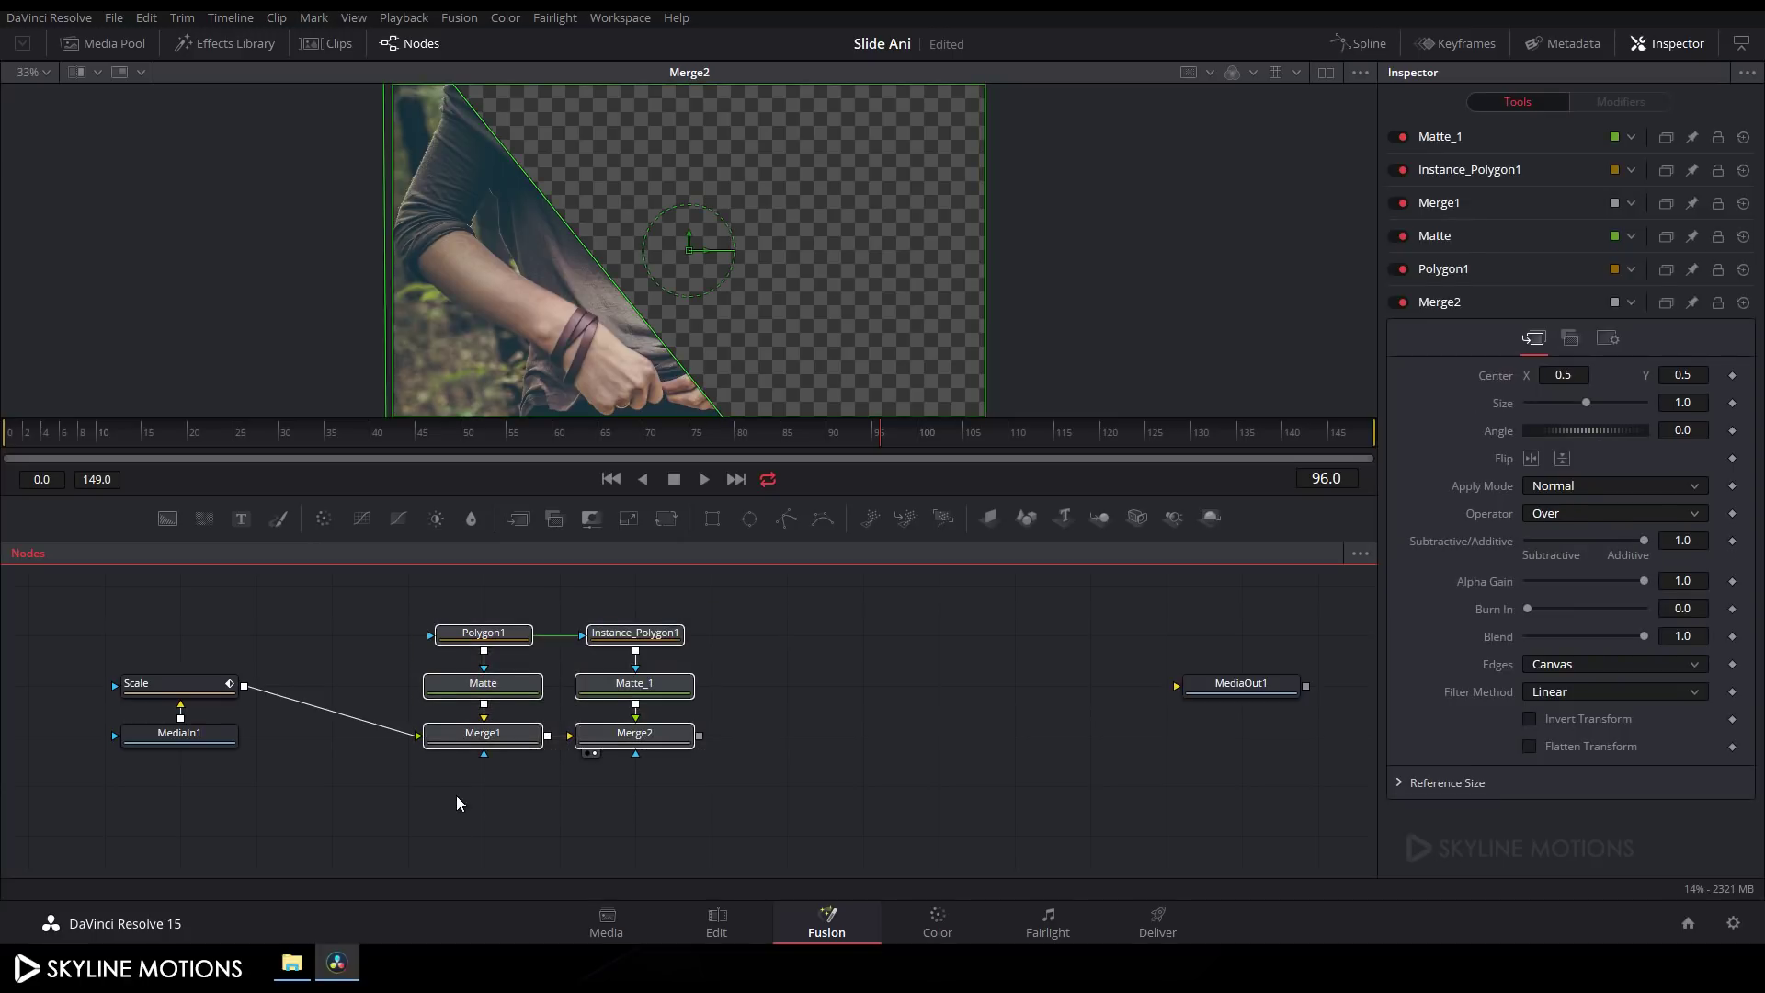
left_click(930, 702)
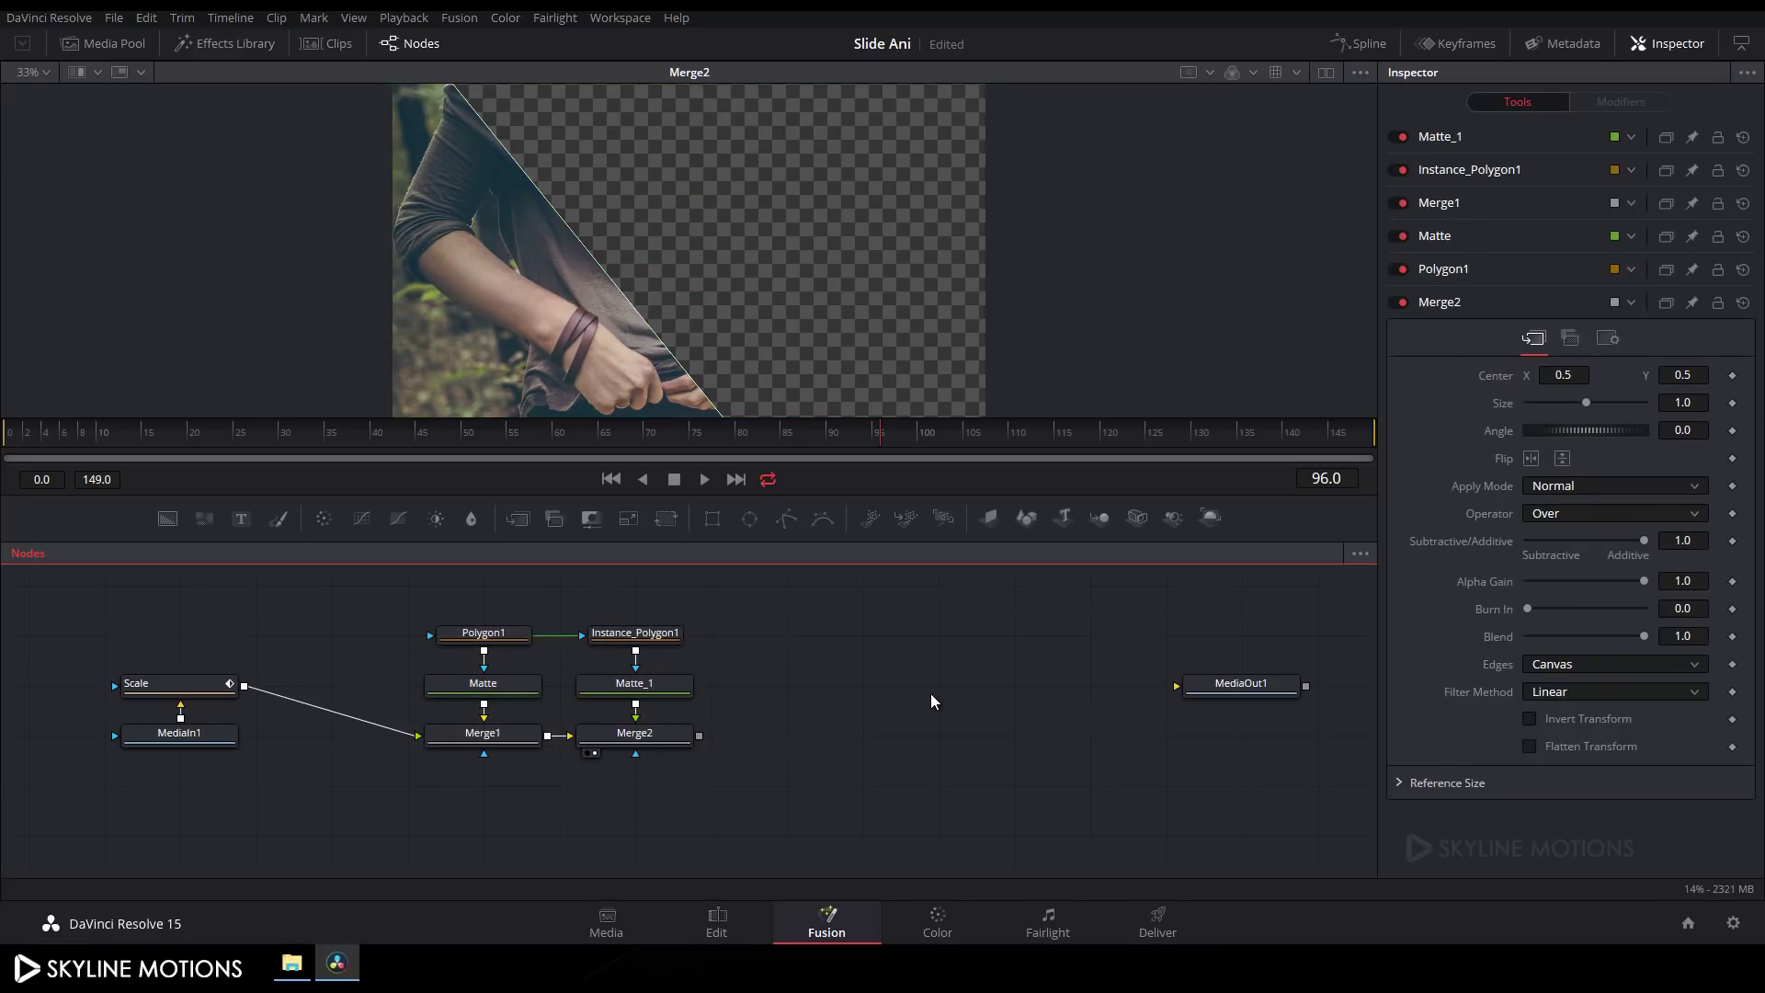
key("ctrl+v")
left_click_drag(959, 786, 1015, 761)
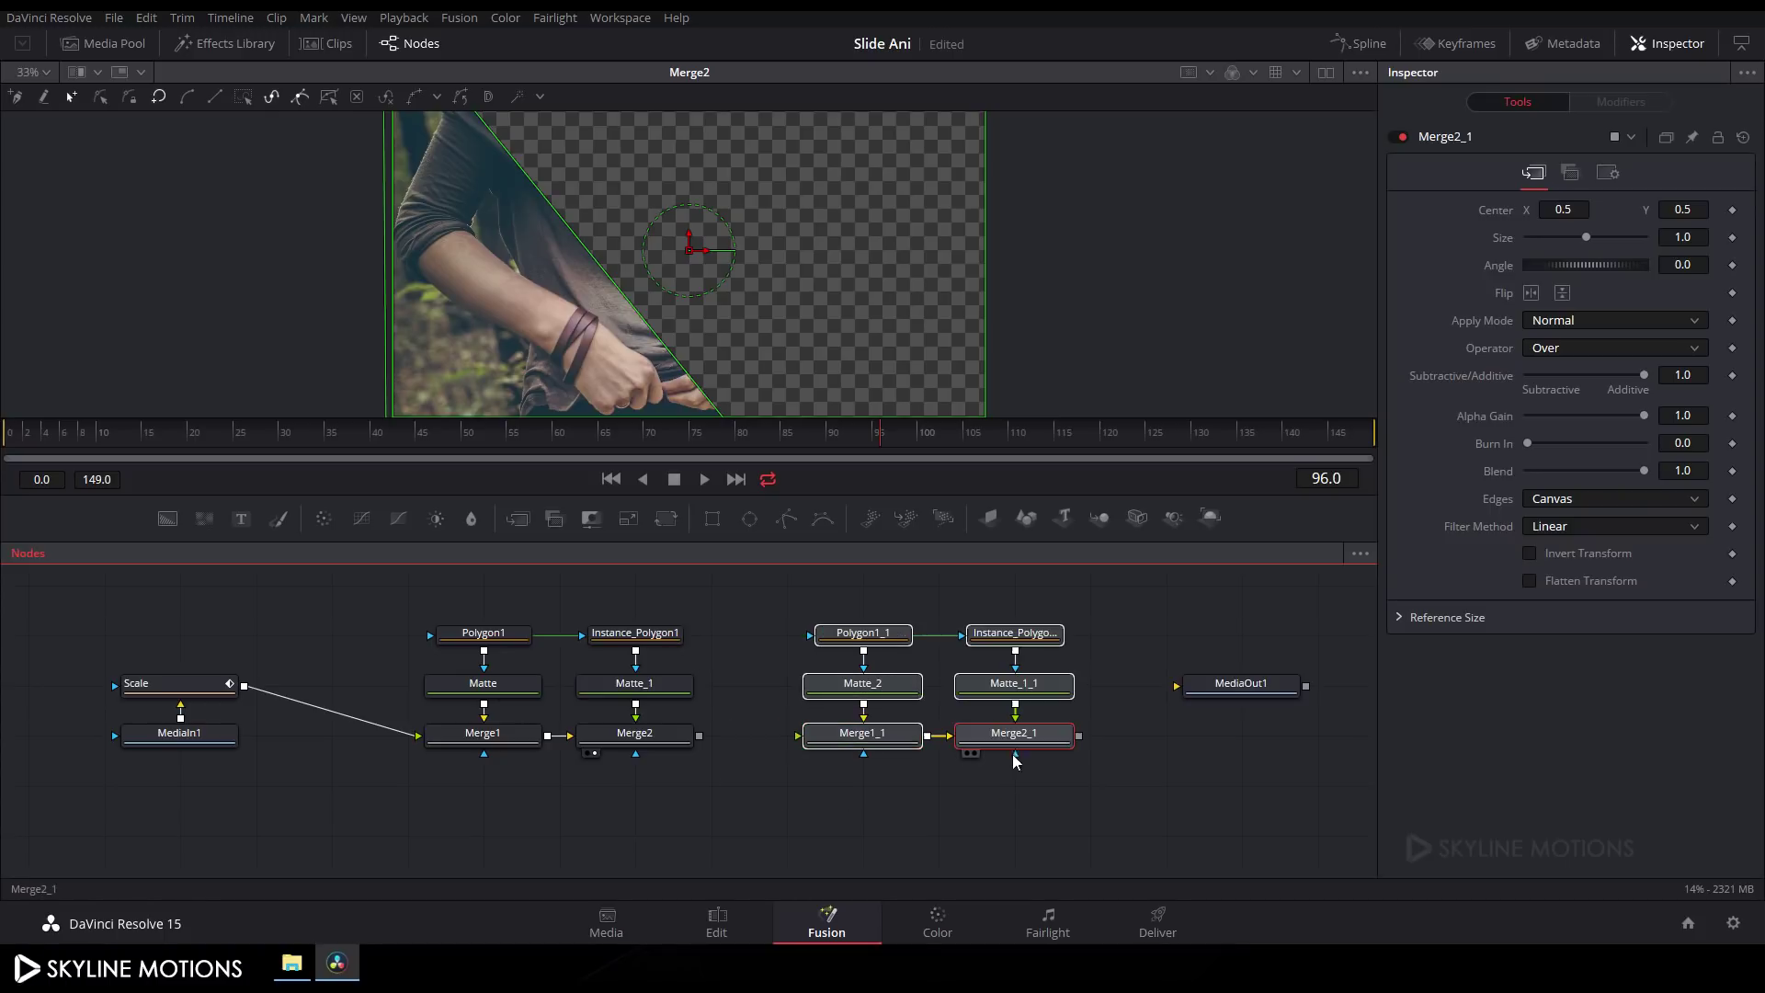
Step: Group the six original polygon, matte and merge nodes, and route the Scale connection into the group through a pipe router below it
left_click_drag(715, 586, 456, 774)
key("ctrl+g")
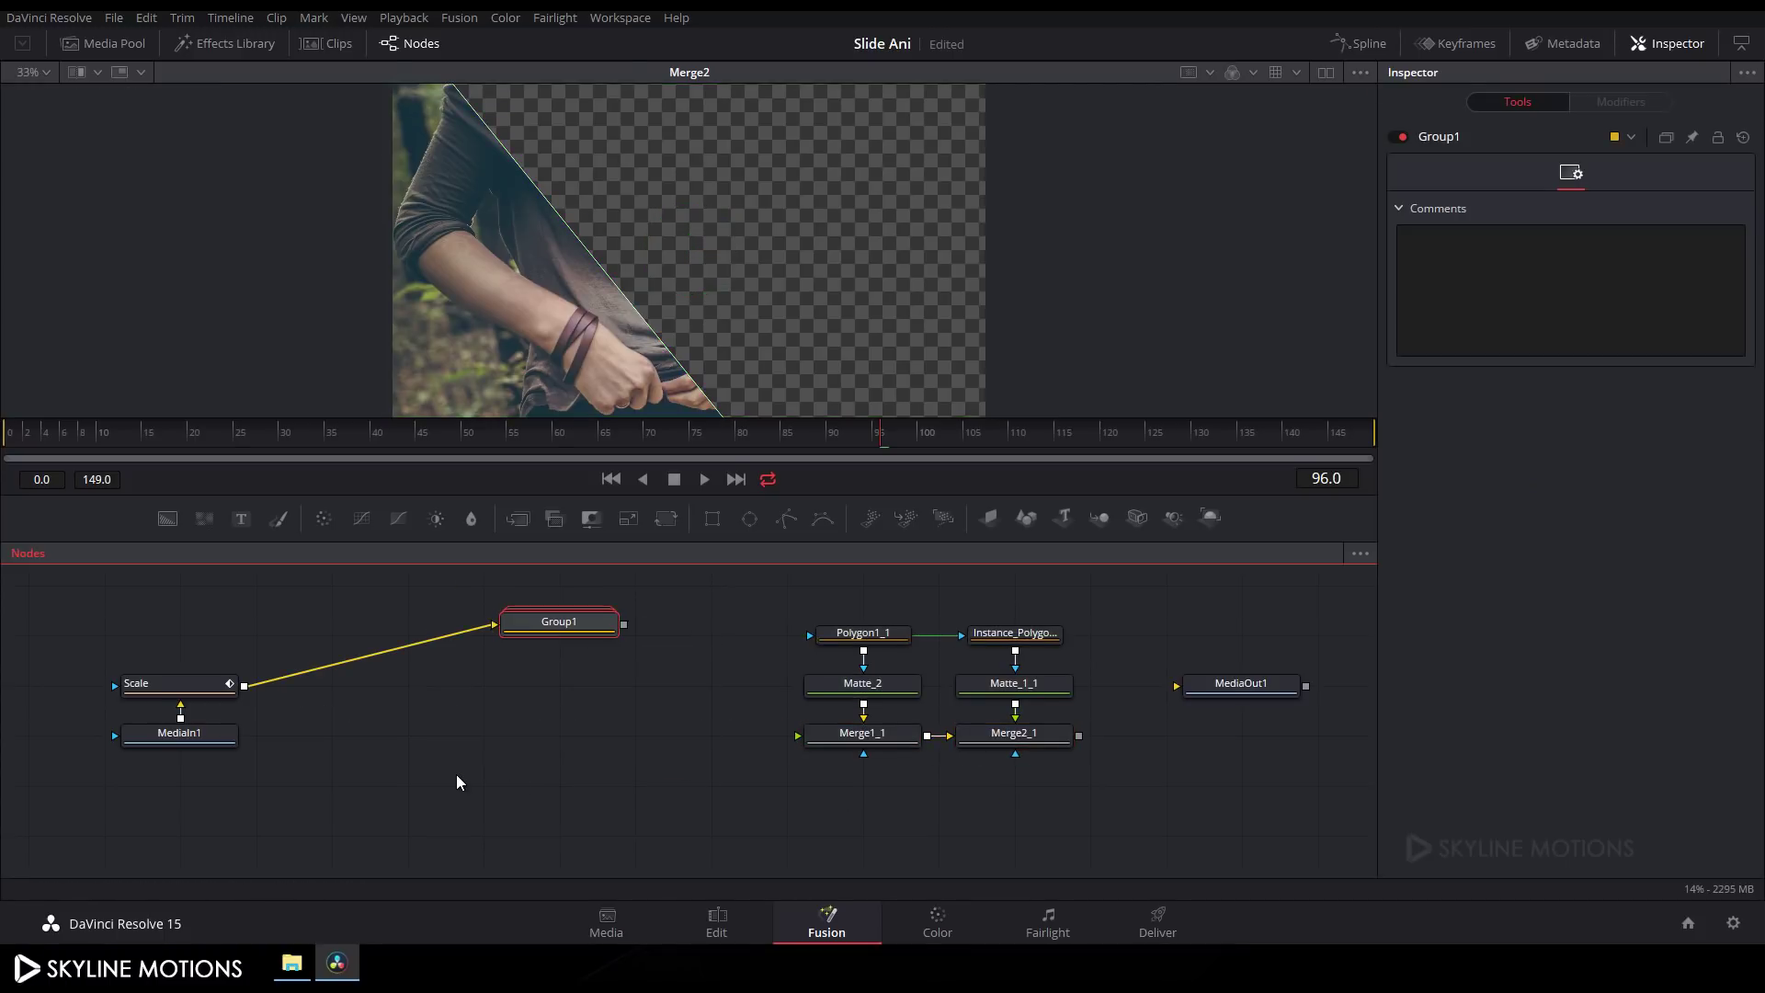
left_click_drag(556, 643, 476, 647)
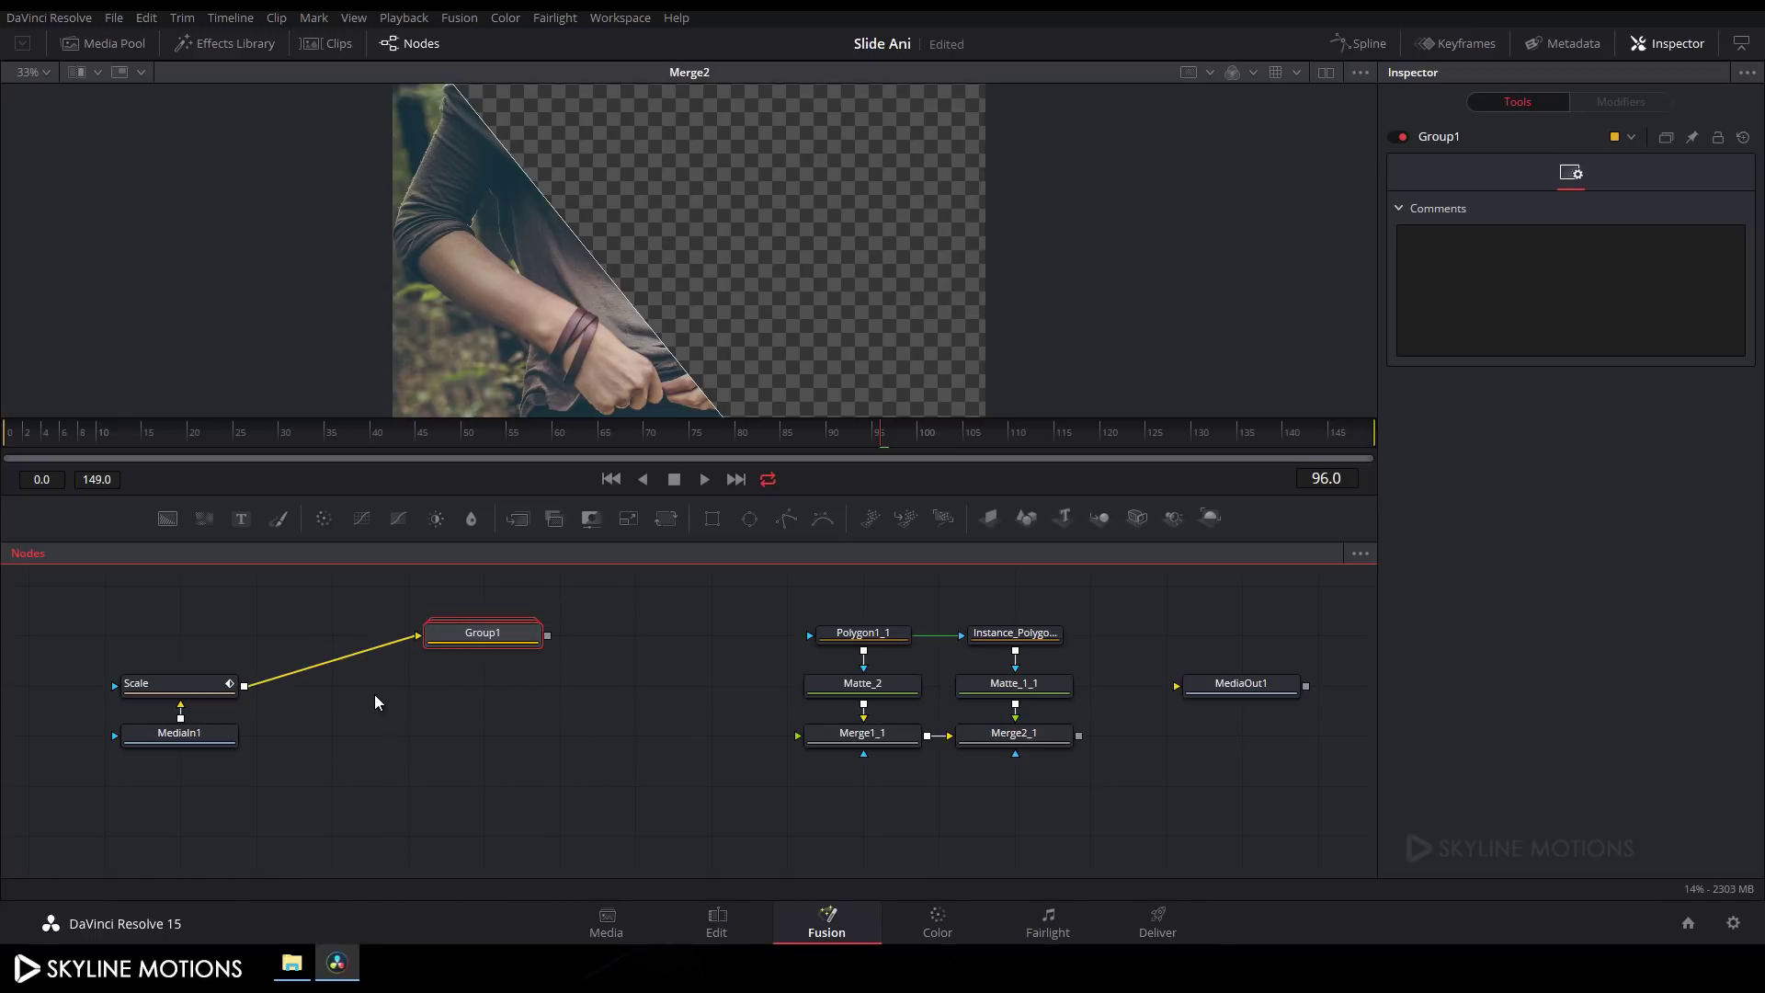
left_click(326, 666, "ctrl")
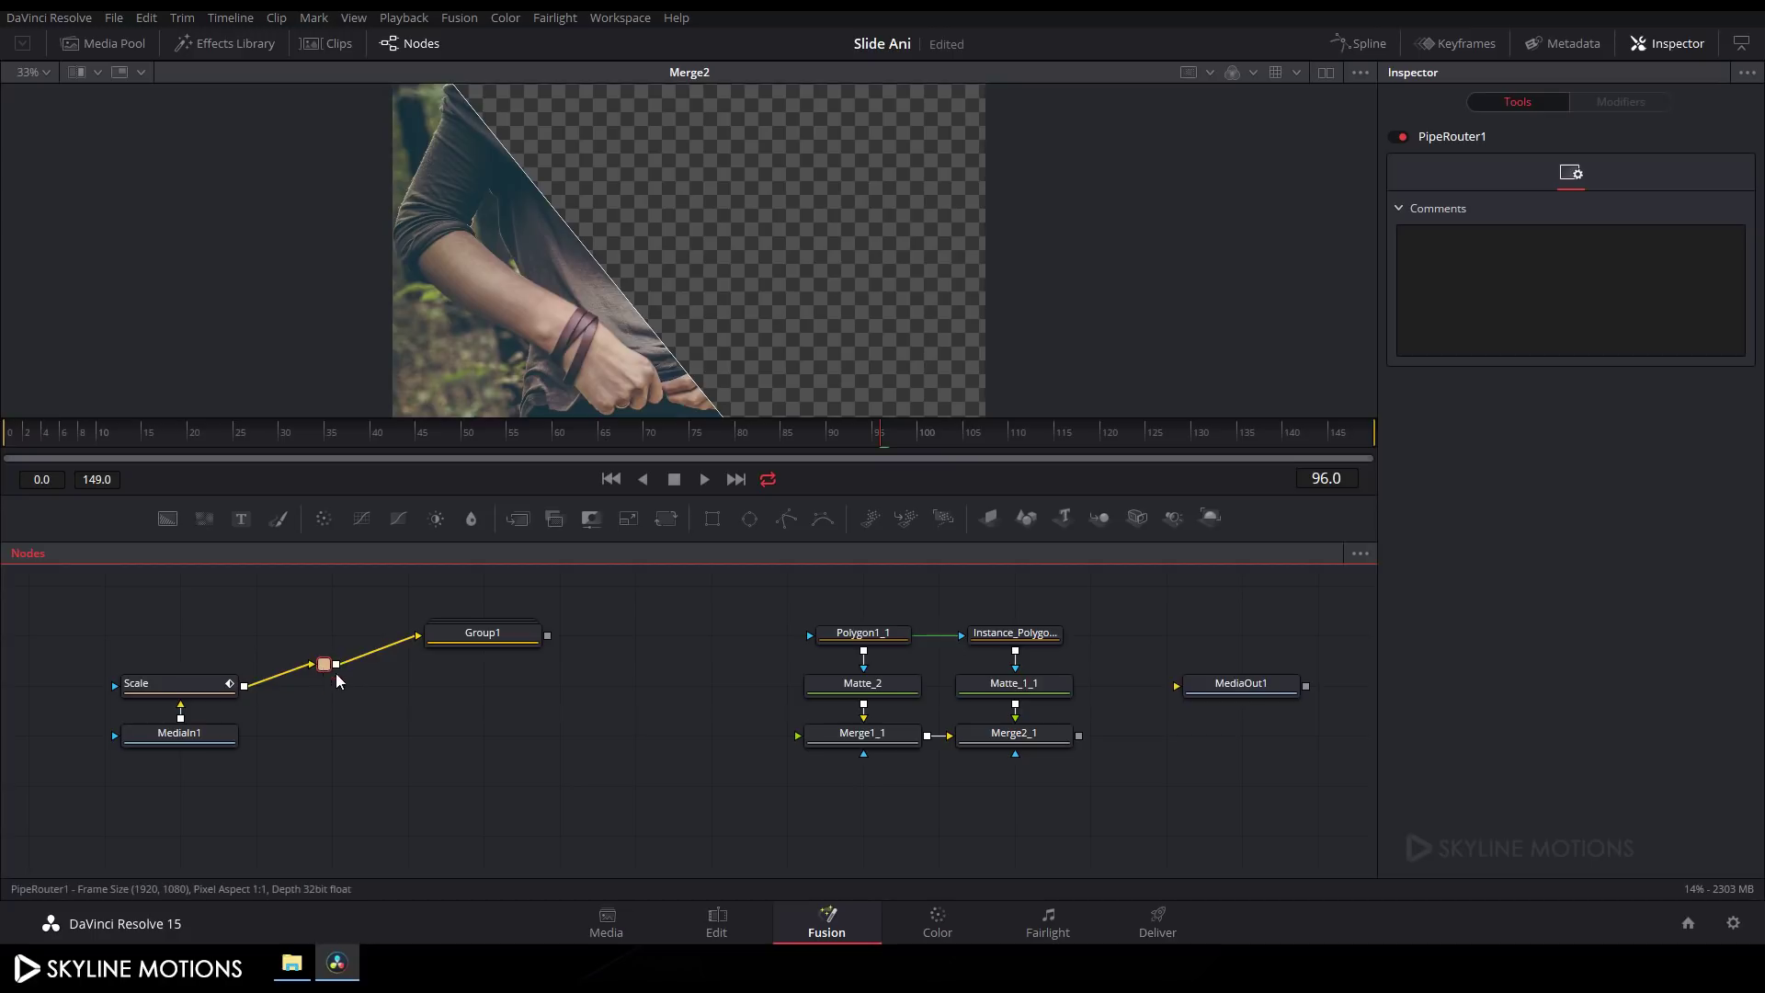
left_click_drag(325, 664, 483, 686)
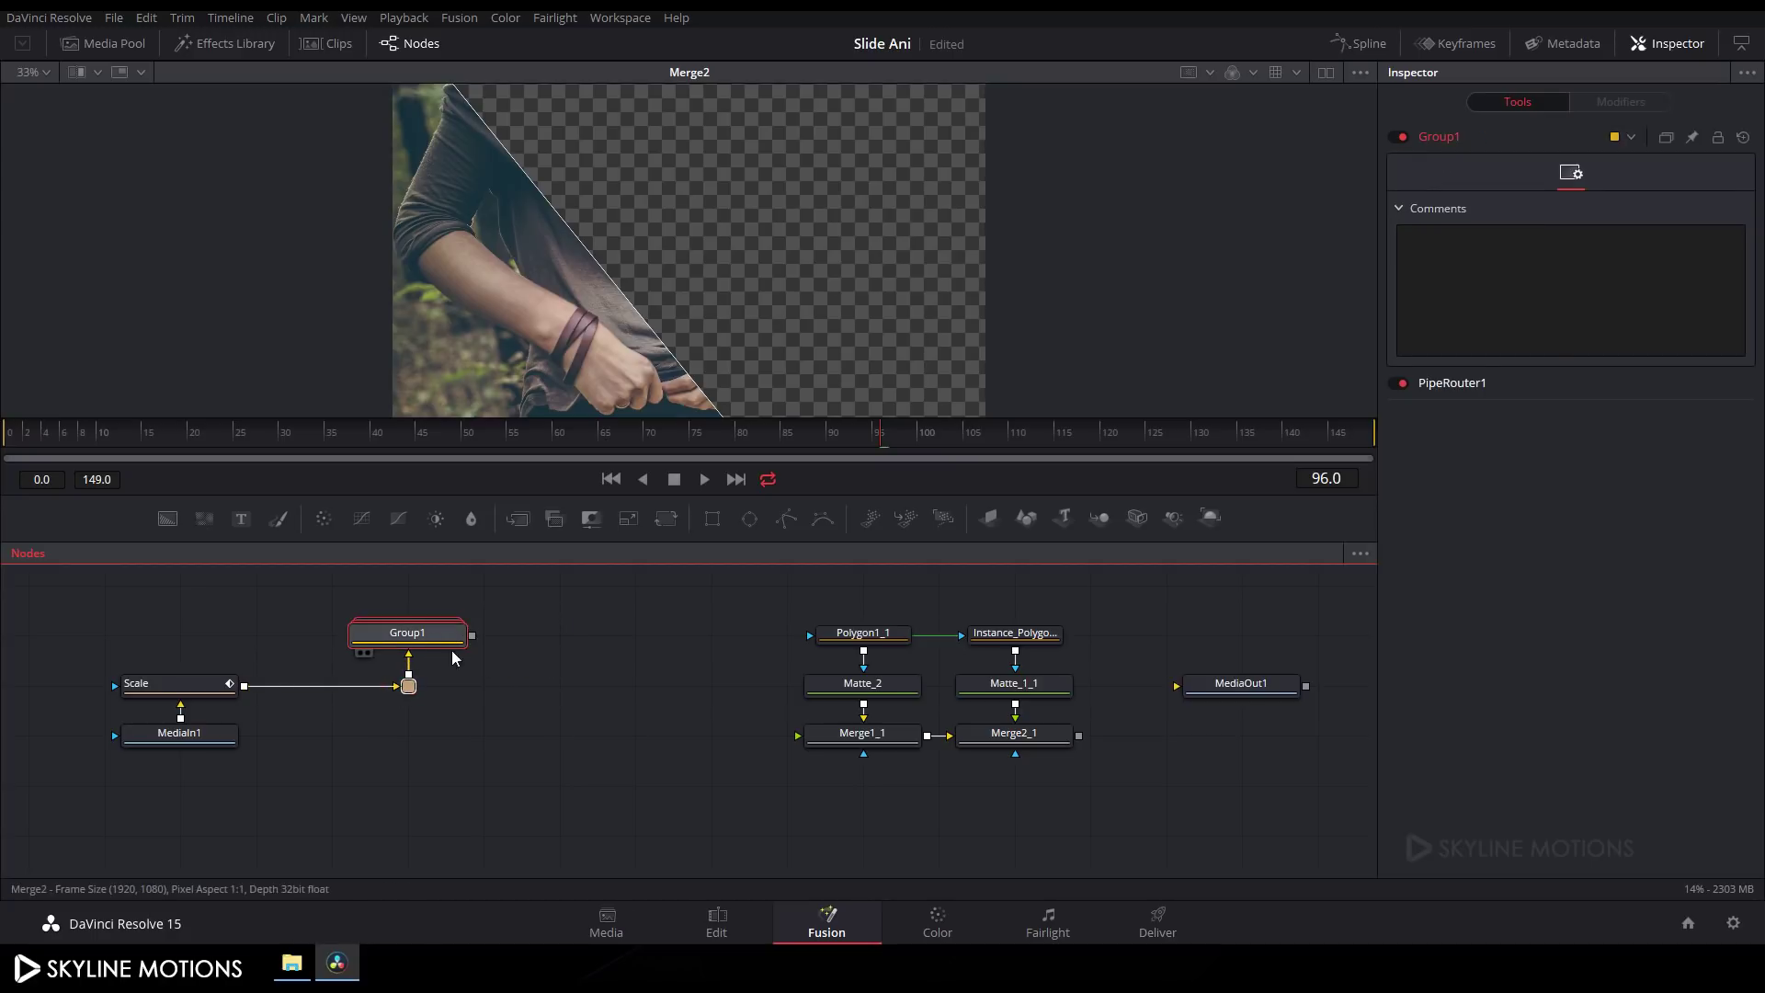
Step: Move the duplicated nodes beside Group1, connect Scale to Merge1_1, and show Merge2_1 in the viewer
left_click_drag(748, 606, 741, 689)
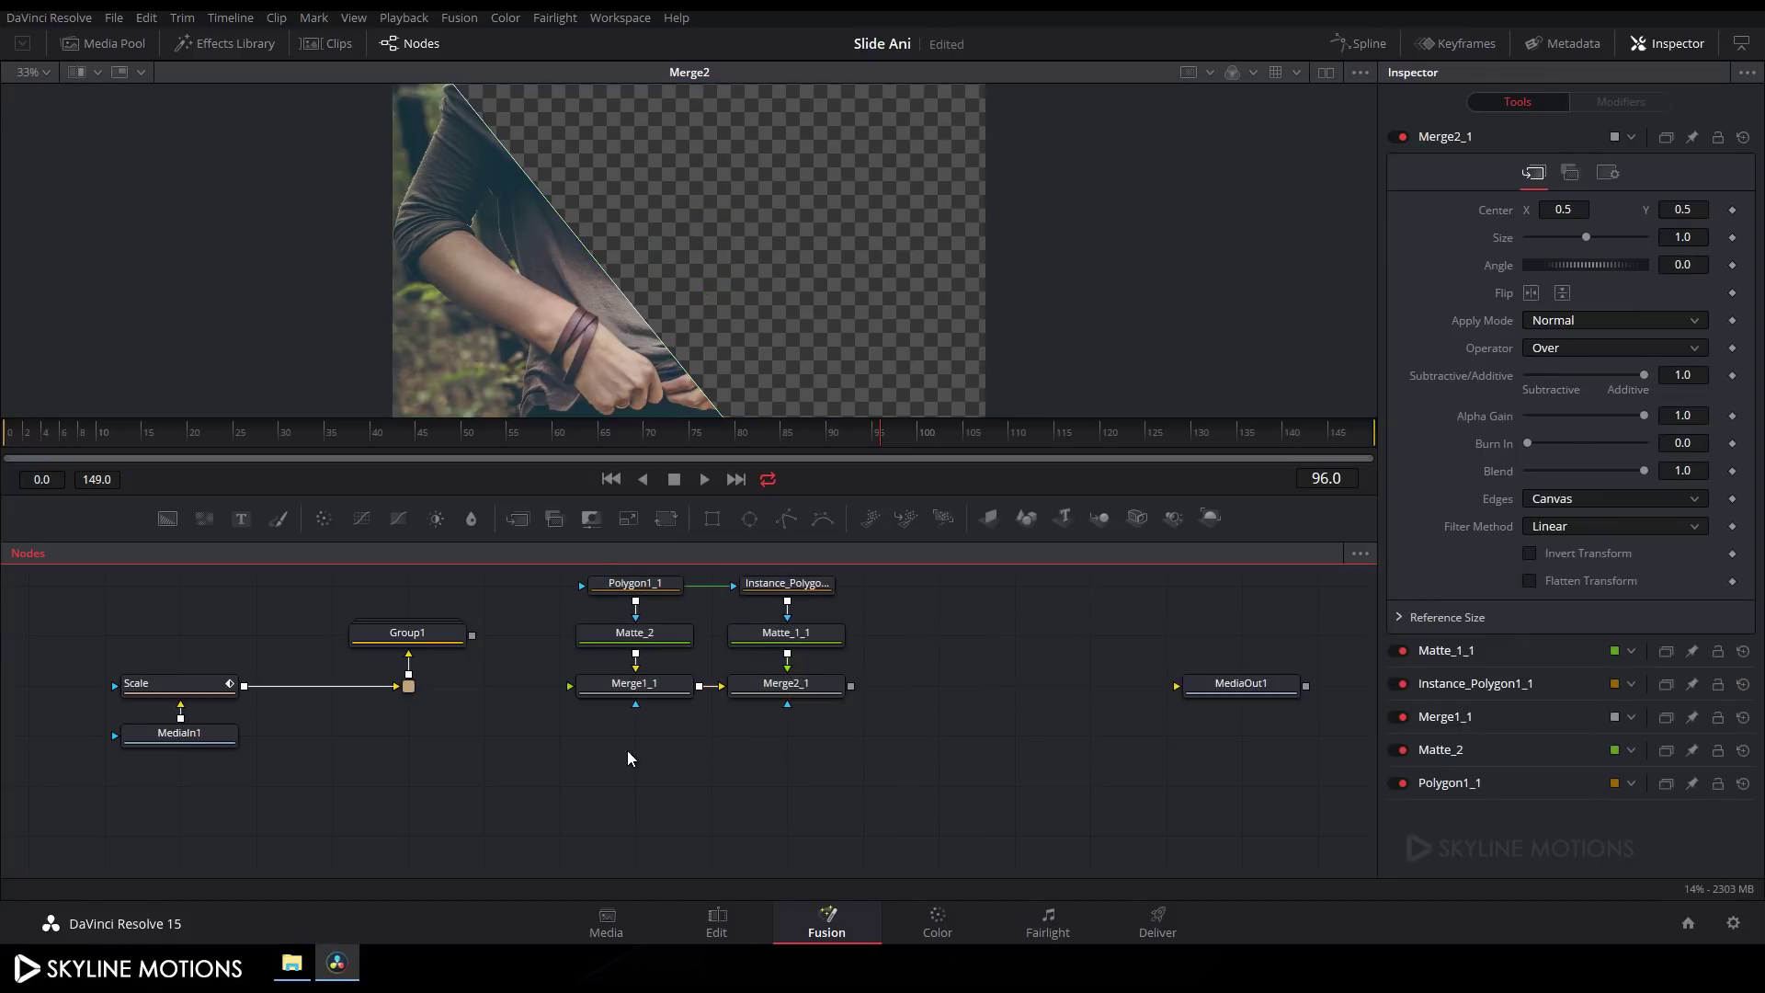
left_click_drag(615, 720, 290, 720)
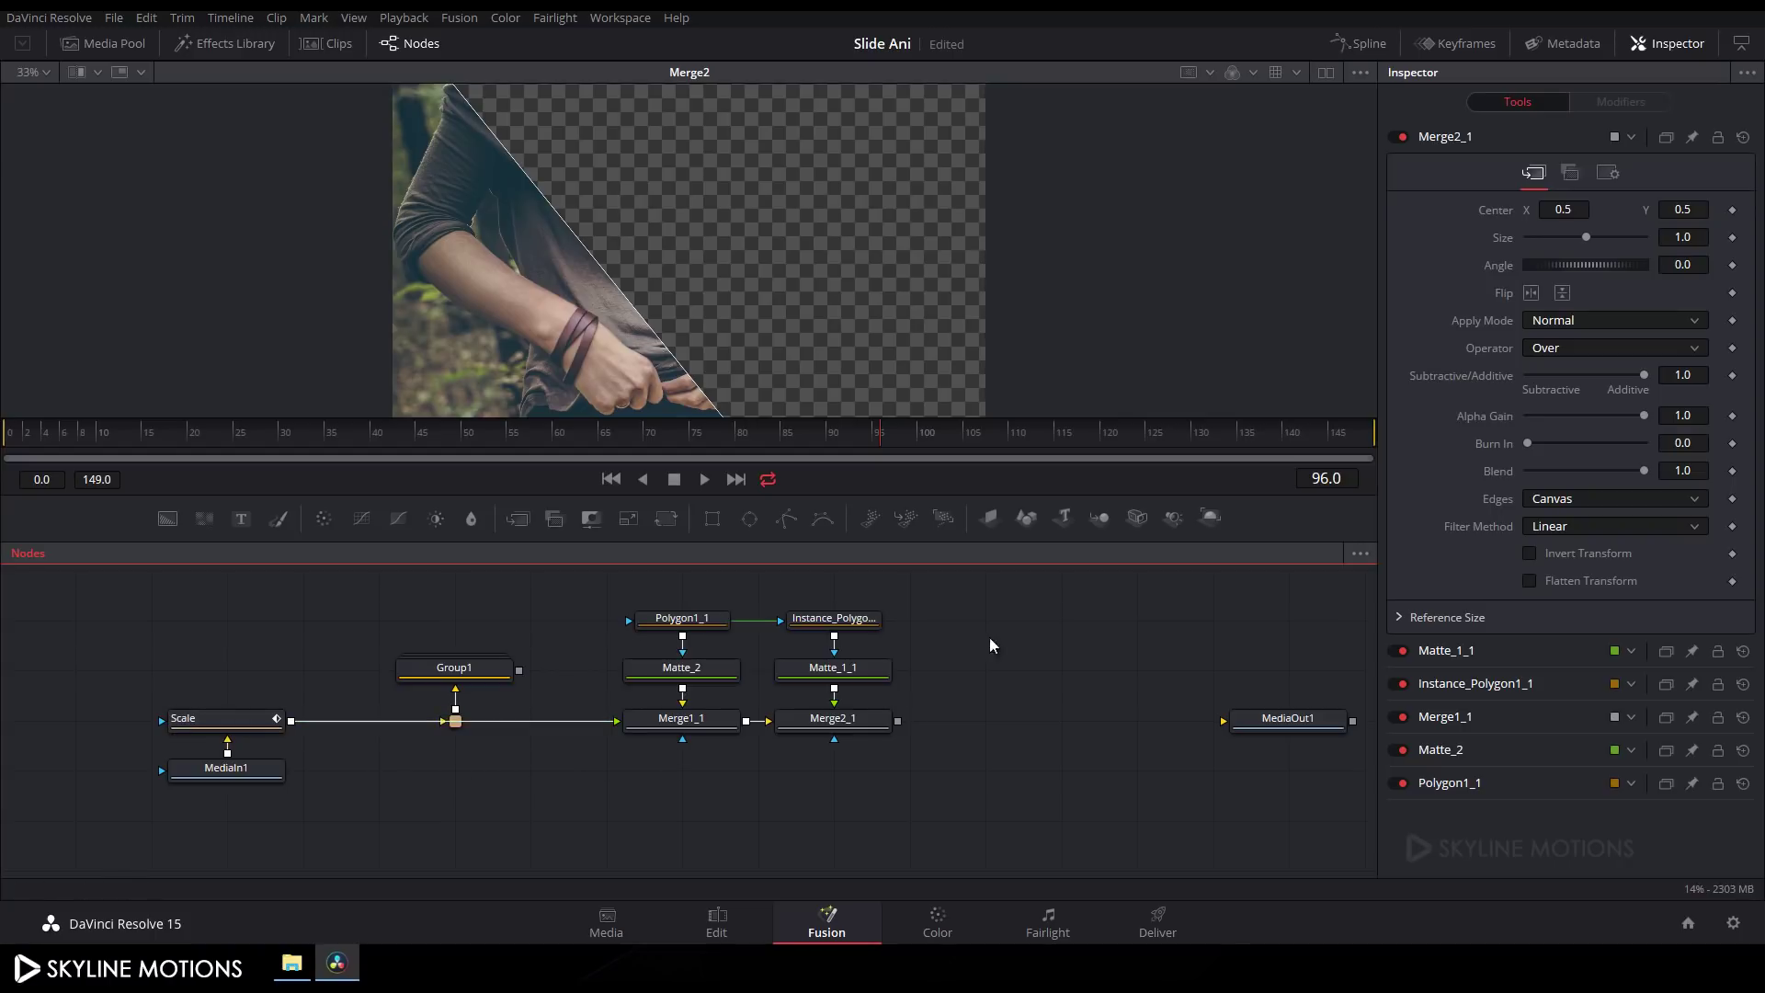
left_click_drag(829, 720, 847, 260)
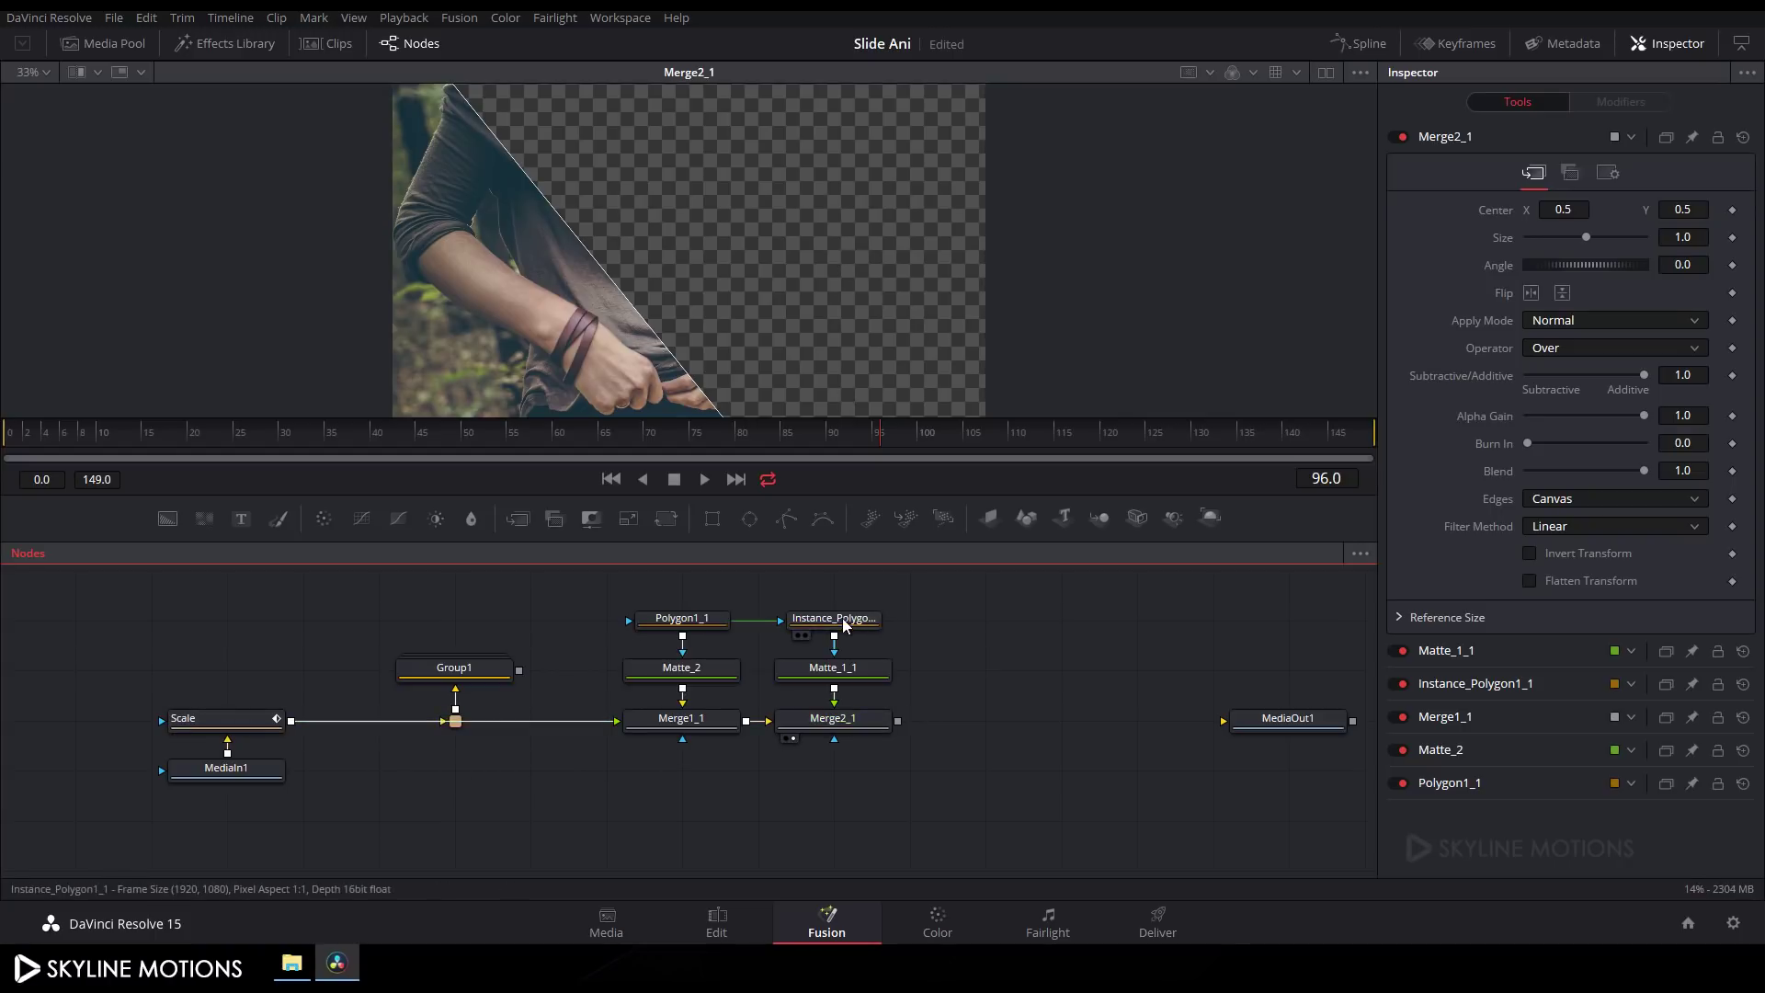
Step: Reshape Polygon1_1 by moving its outer left points past the frame's right edge and shifting the diagonal edge right, masking the upper-right corner area
left_click(680, 623)
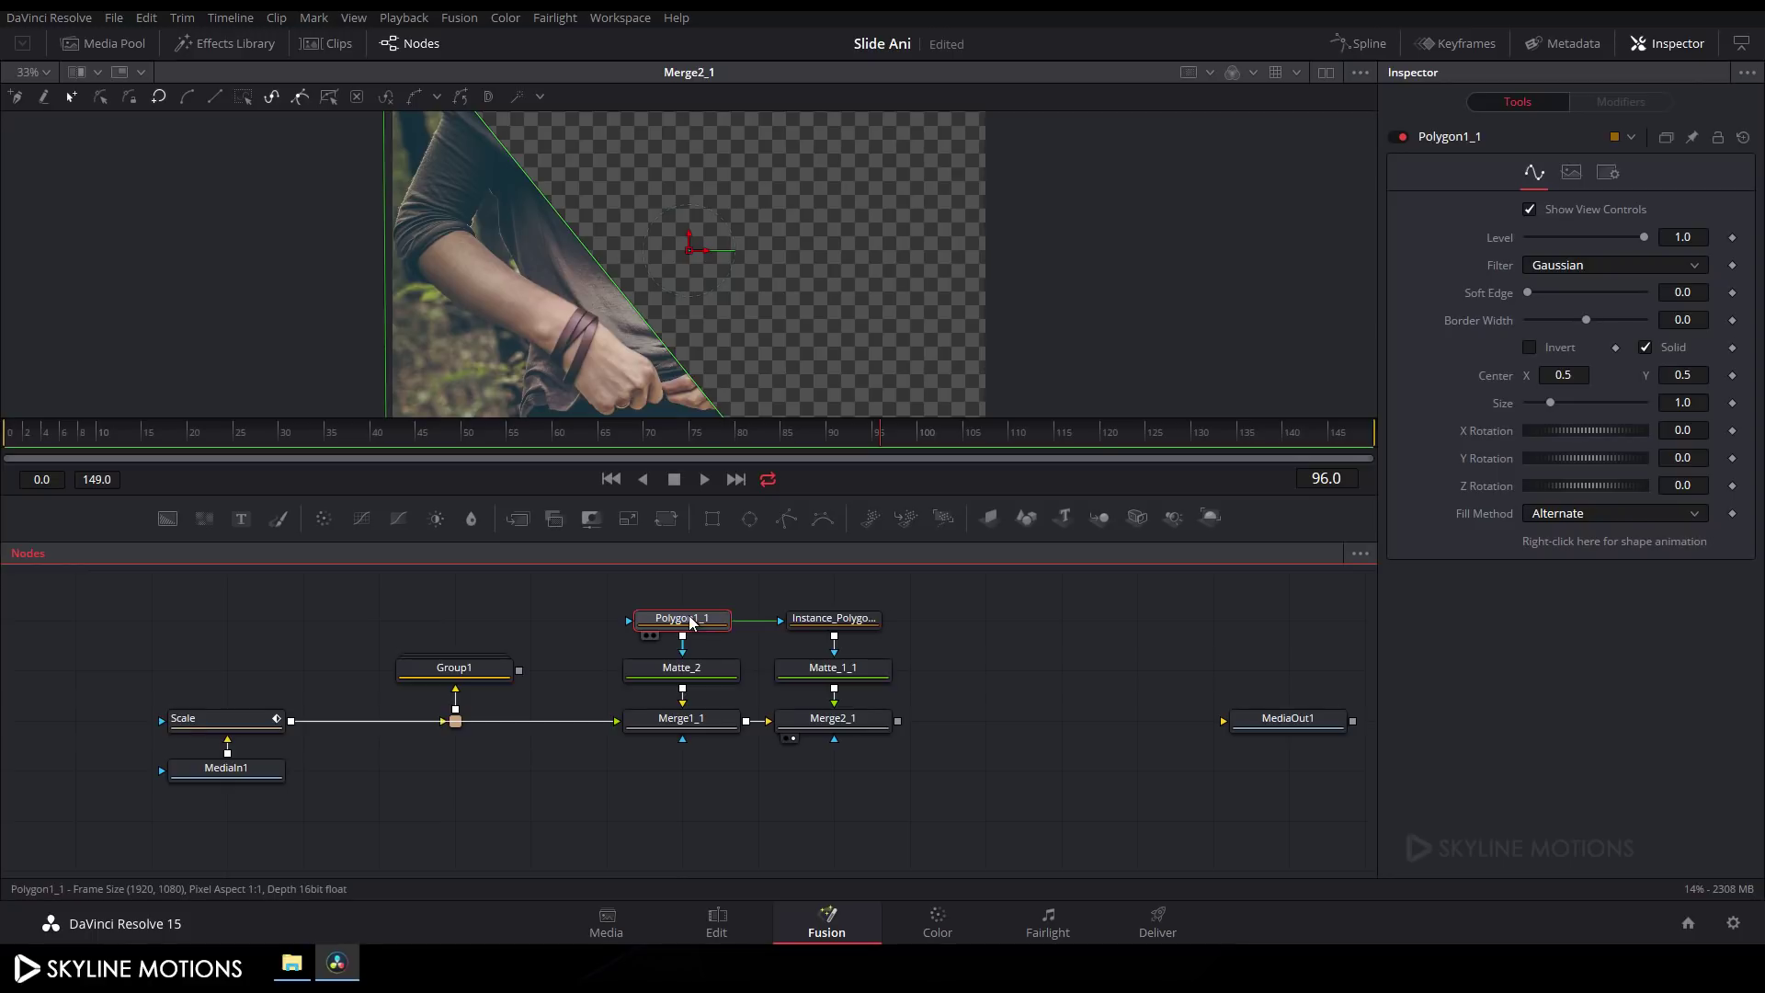
scroll(593, 257, "down", 2)
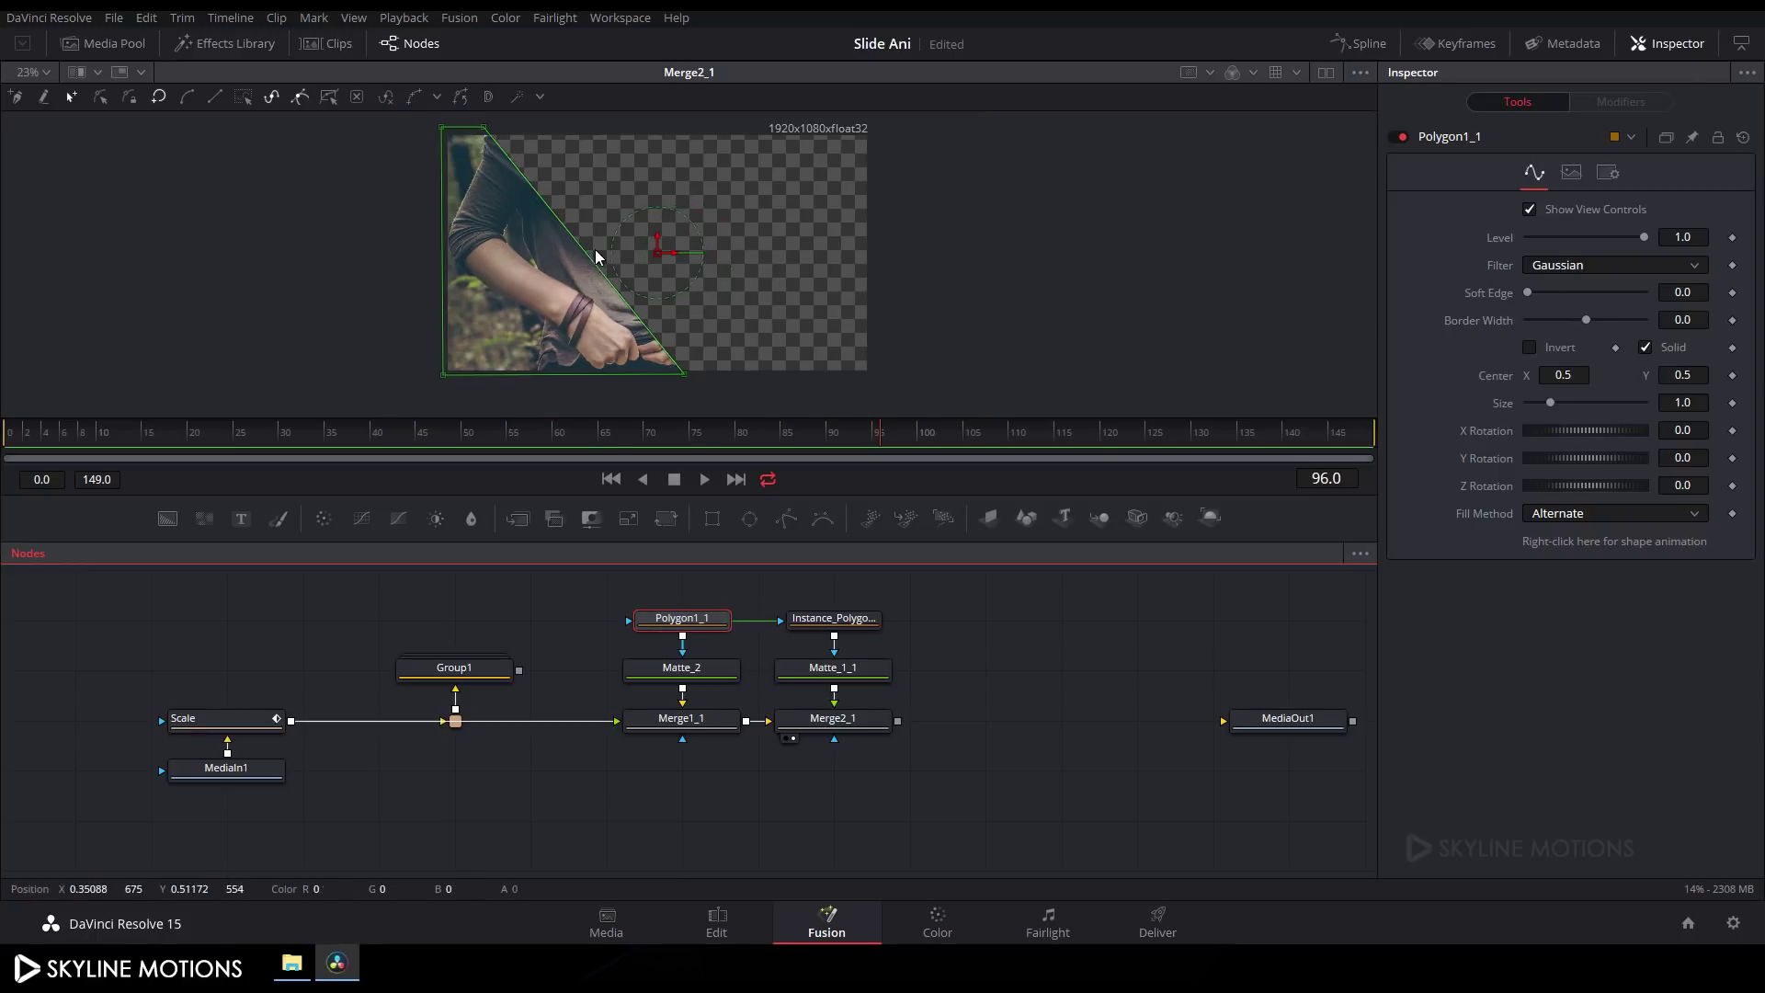
left_click_drag(417, 117, 460, 382)
left_click_drag(438, 131, 874, 134)
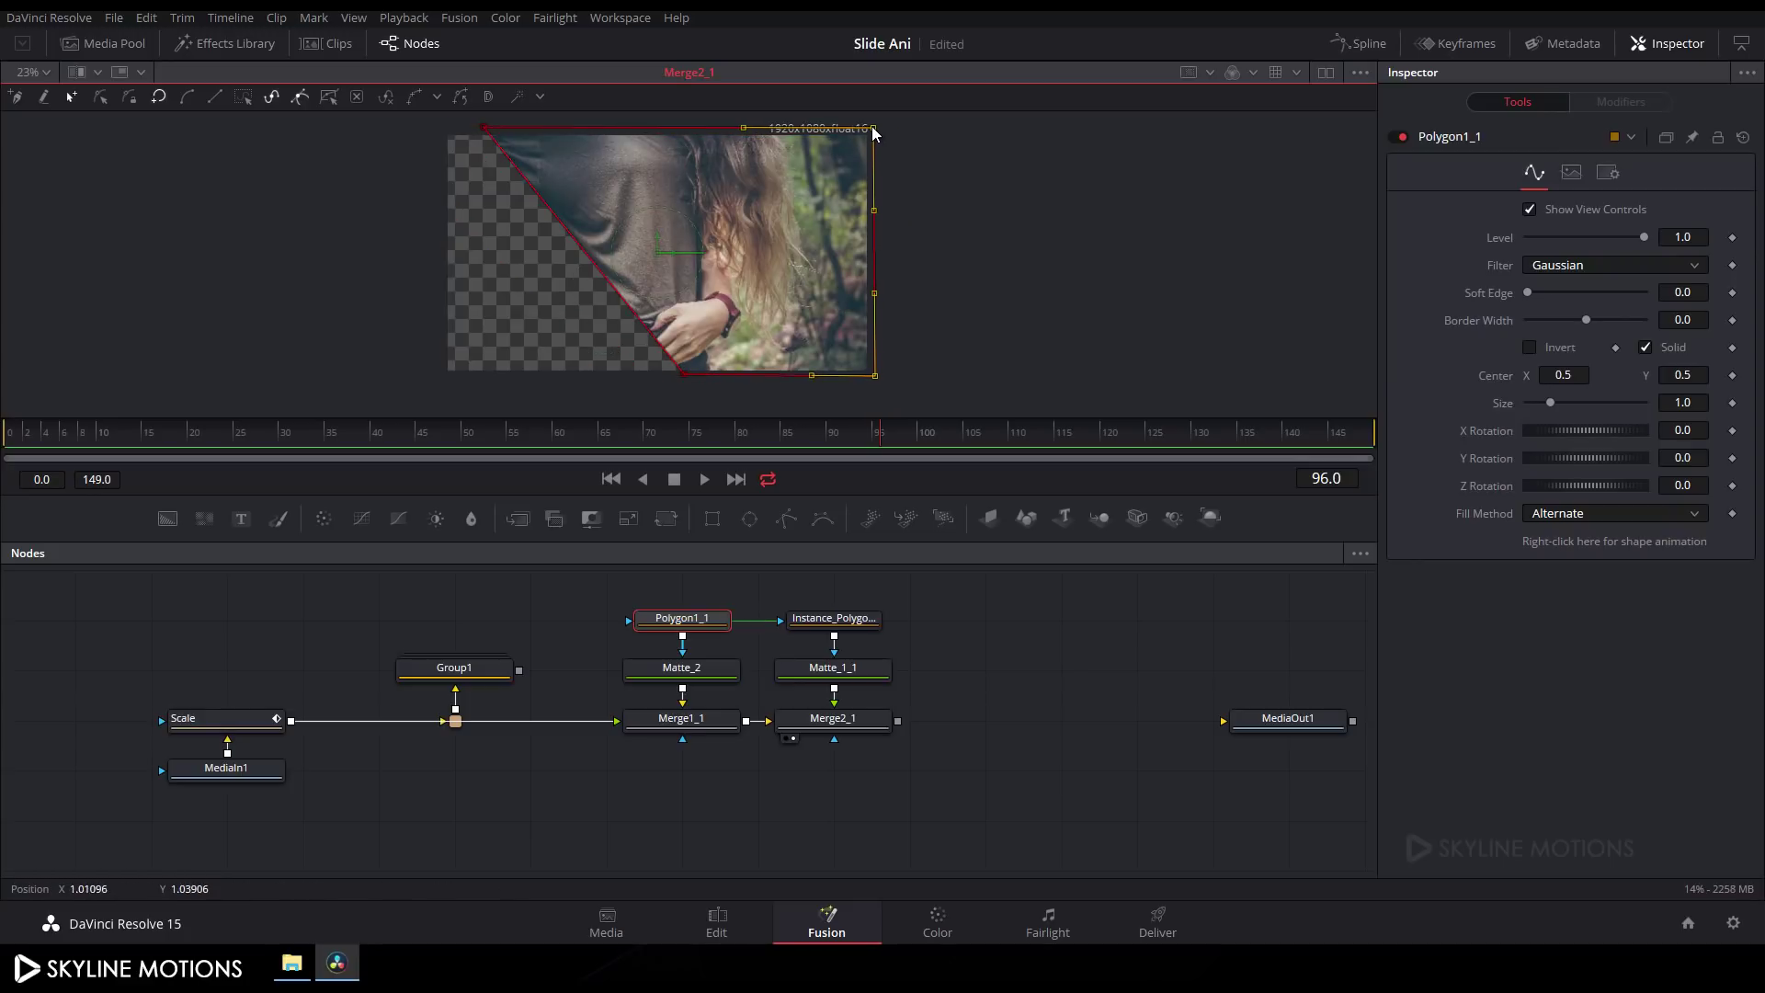
left_click_drag(469, 114, 840, 377)
left_click(919, 736)
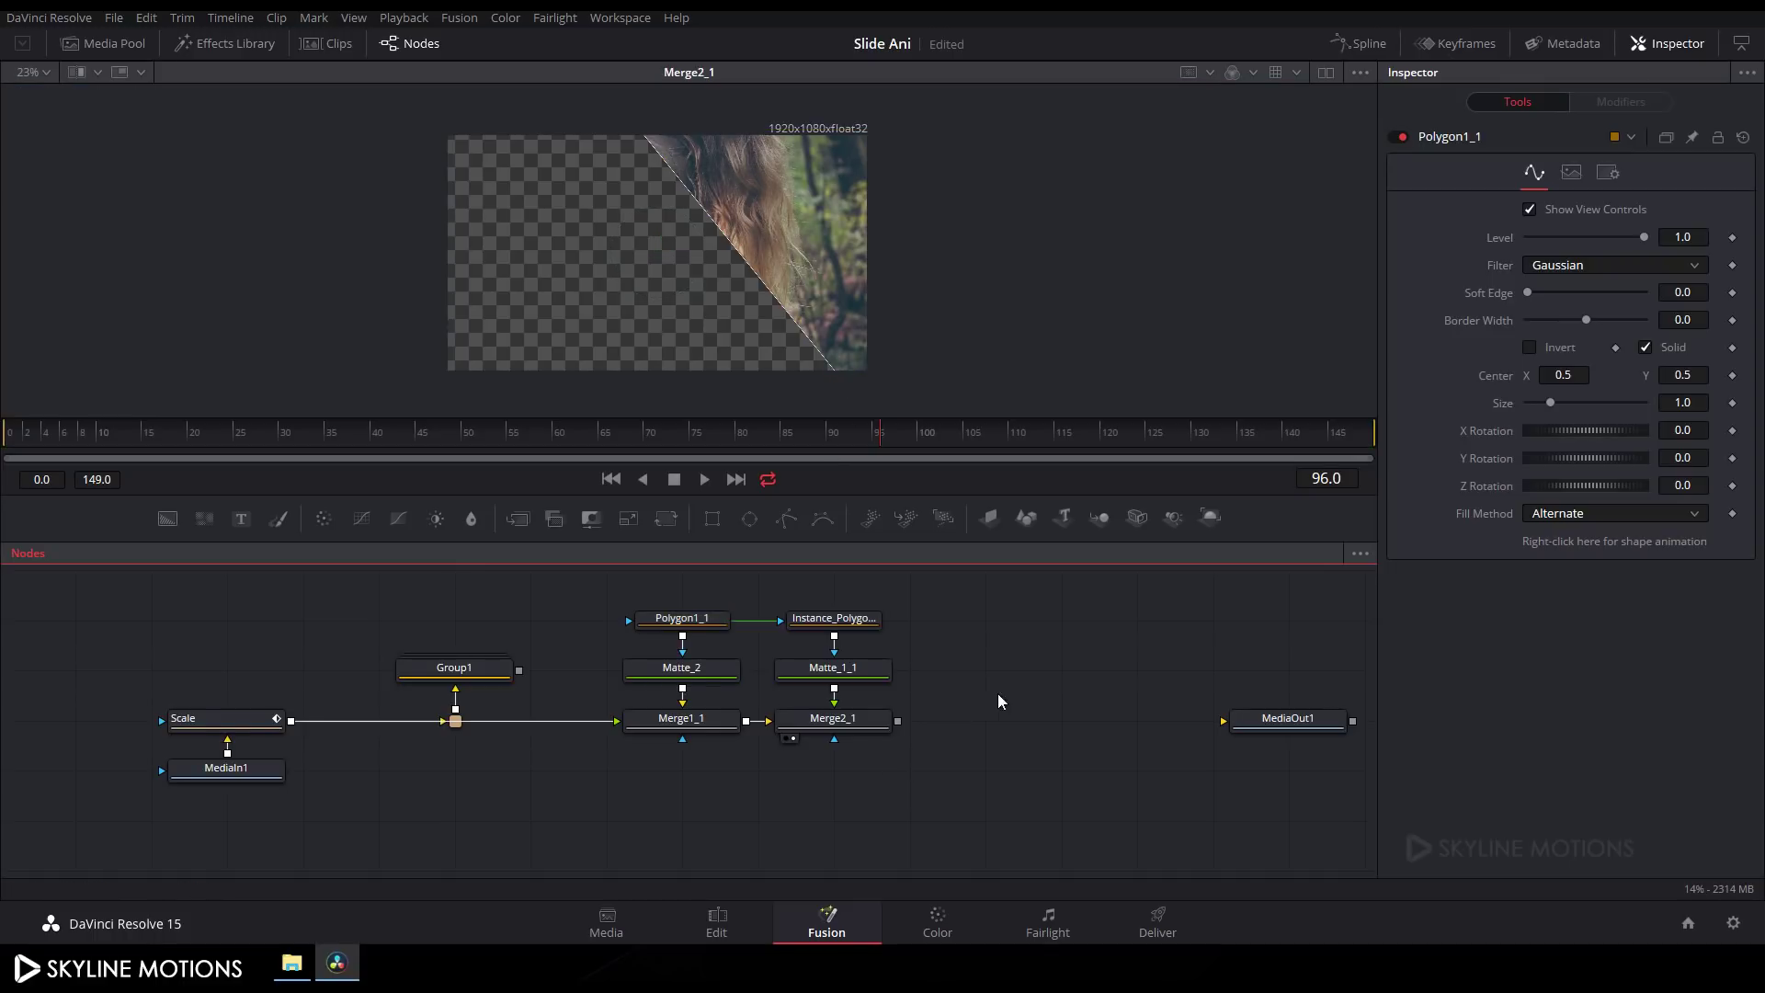
Step: Group the six duplicated nodes, place the group beside Group1, and route its Scale connection through a pipe router below it
left_click_drag(998, 695, 946, 690)
left_click_drag(917, 602, 543, 754)
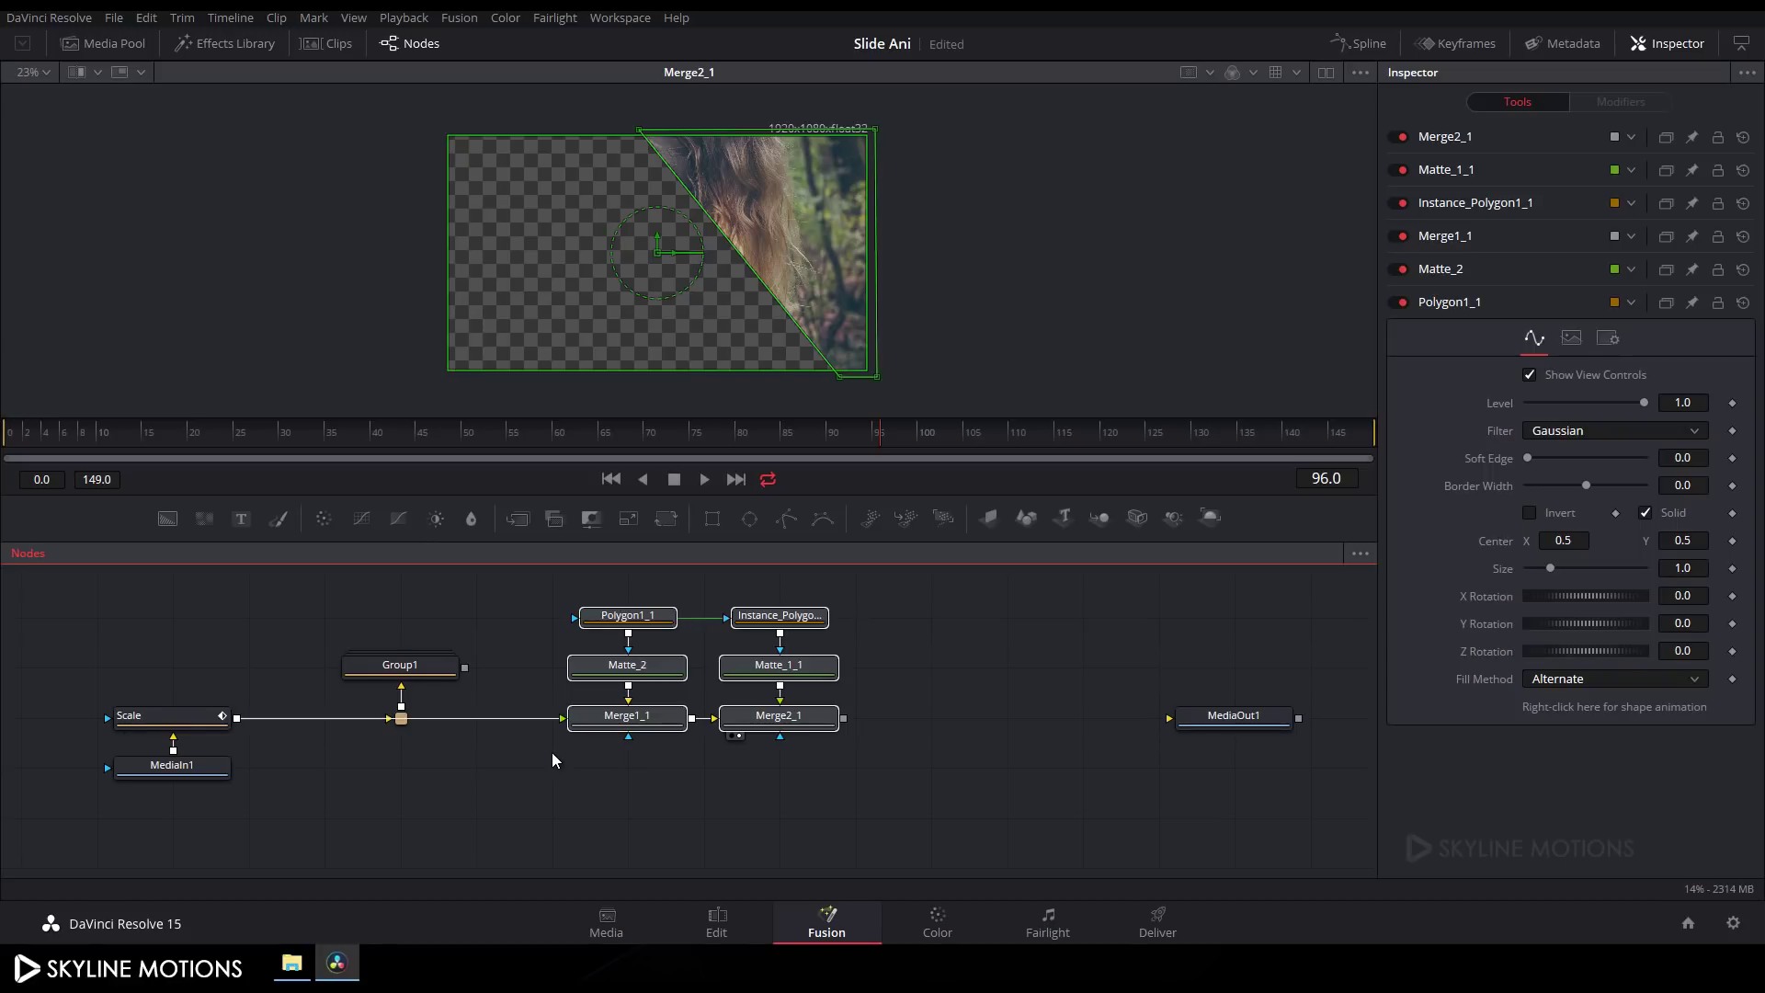
key("ctrl+g")
left_click(658, 749)
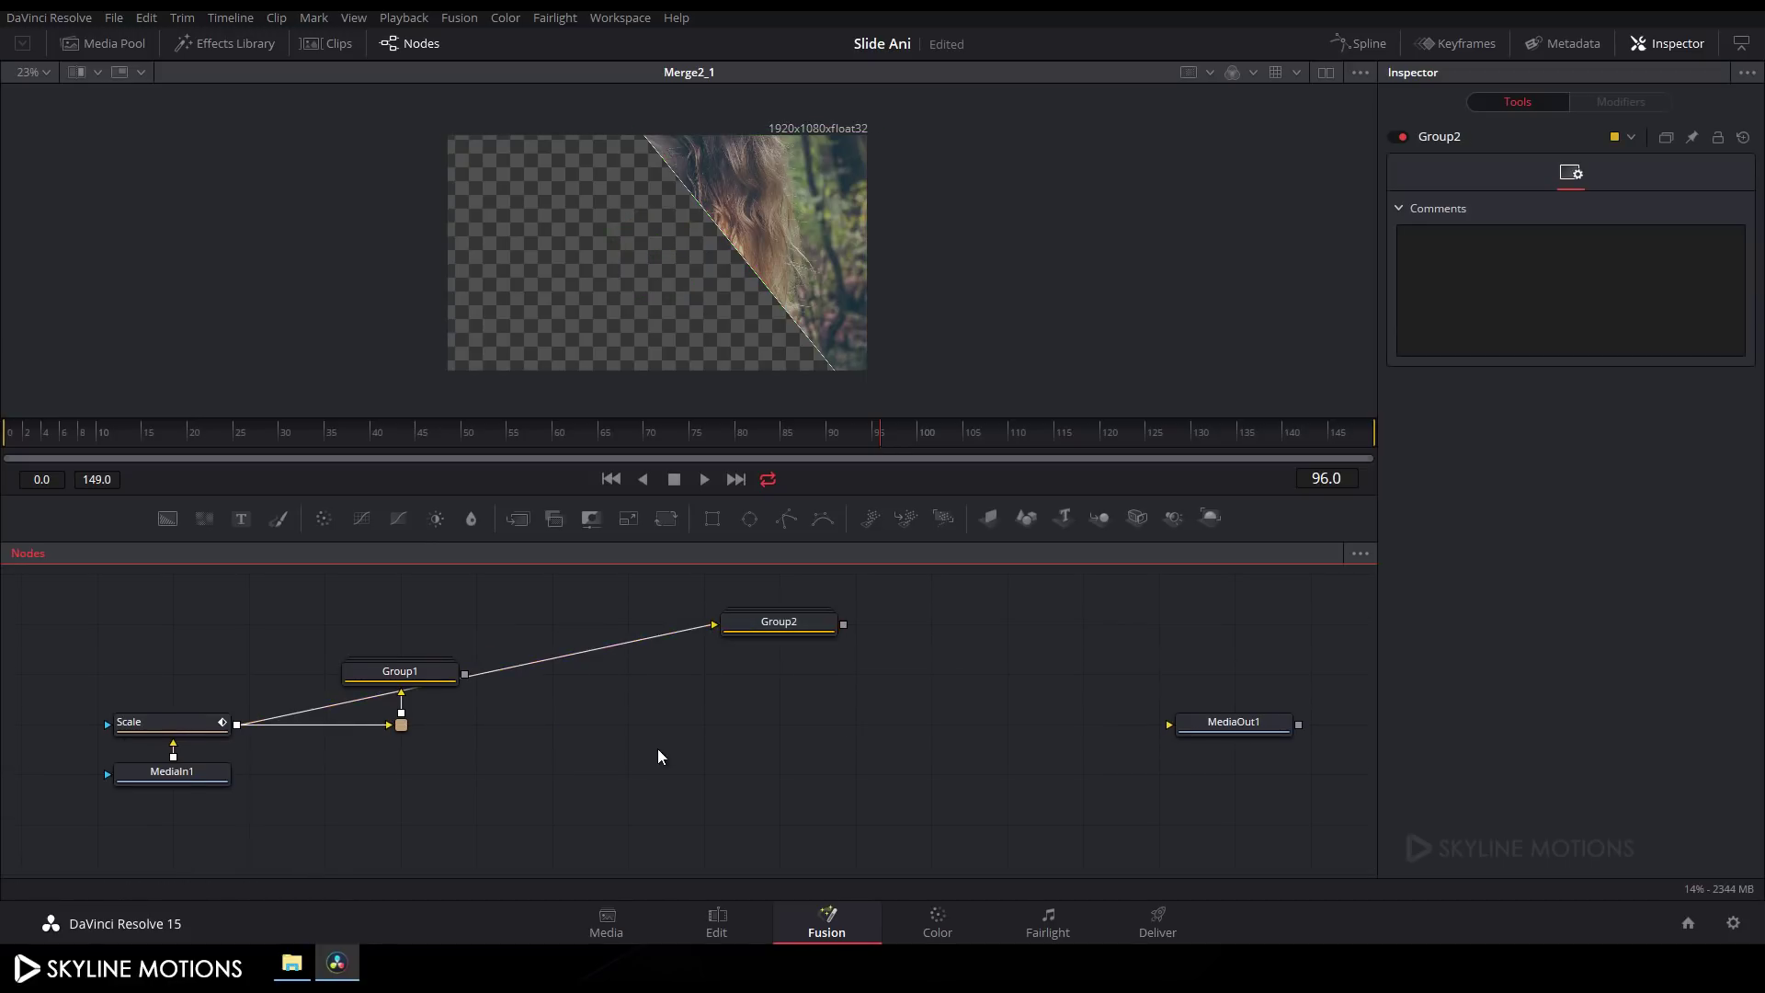
left_click(579, 651, "alt")
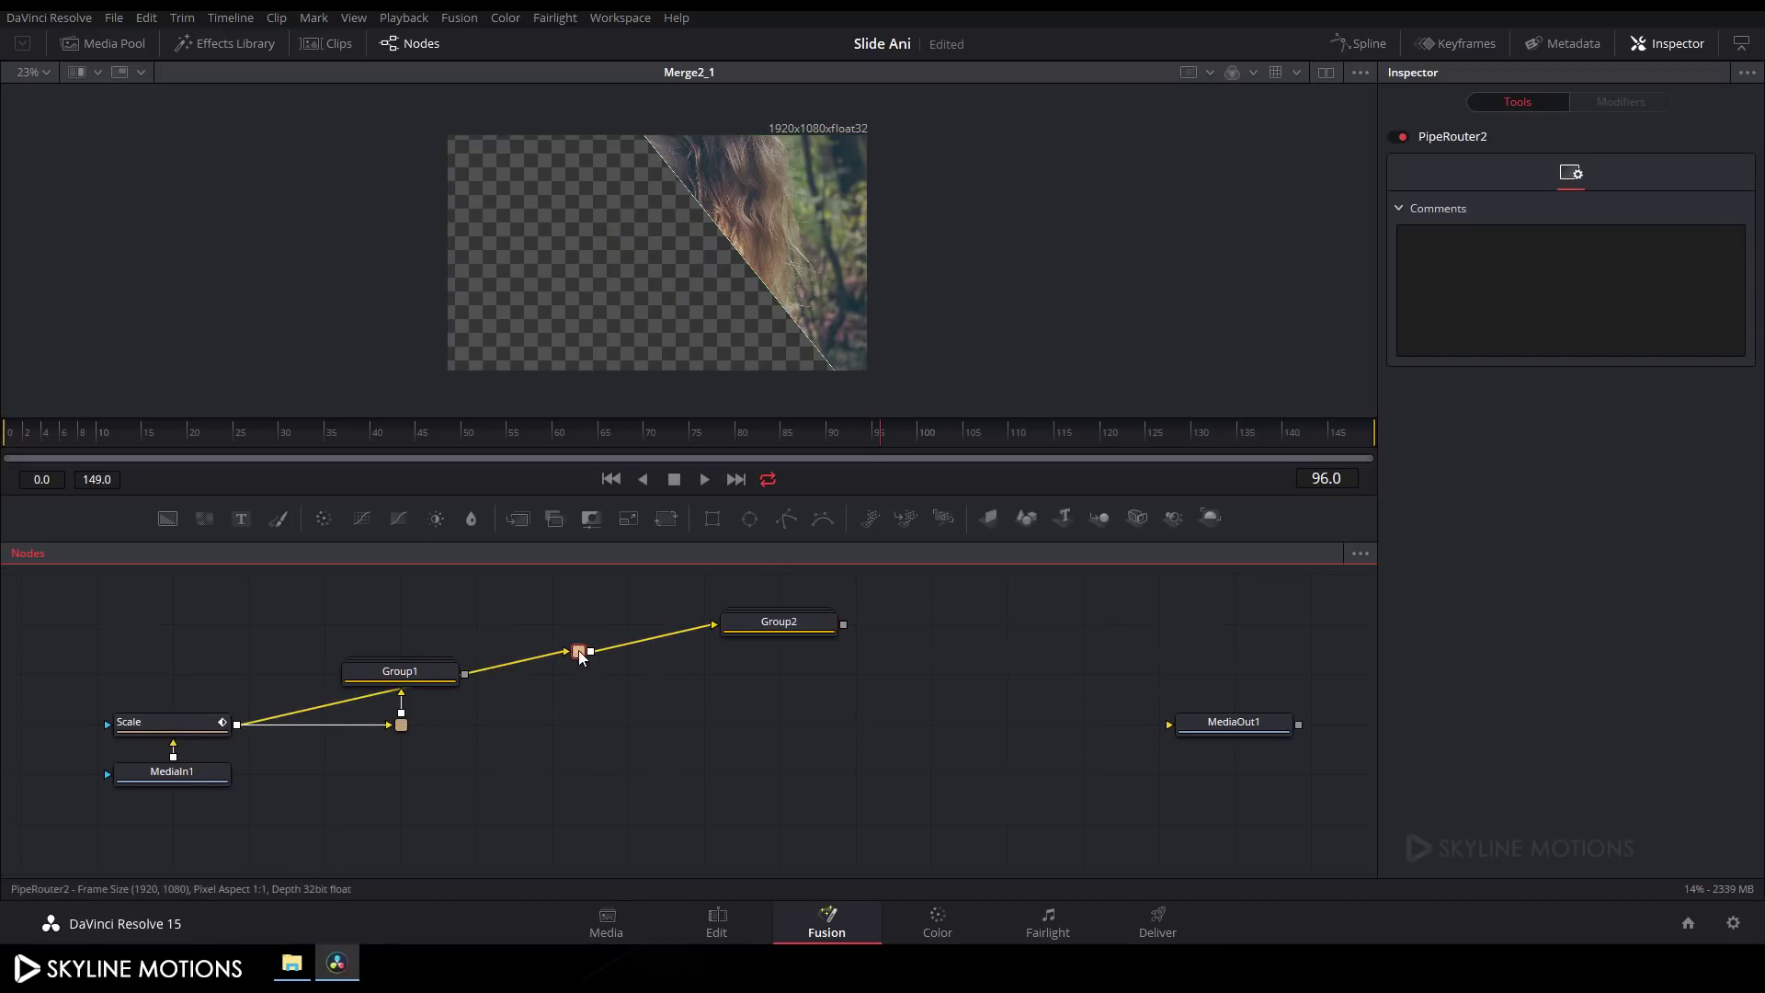
left_click_drag(579, 651, 535, 733)
left_click_drag(744, 625, 517, 673)
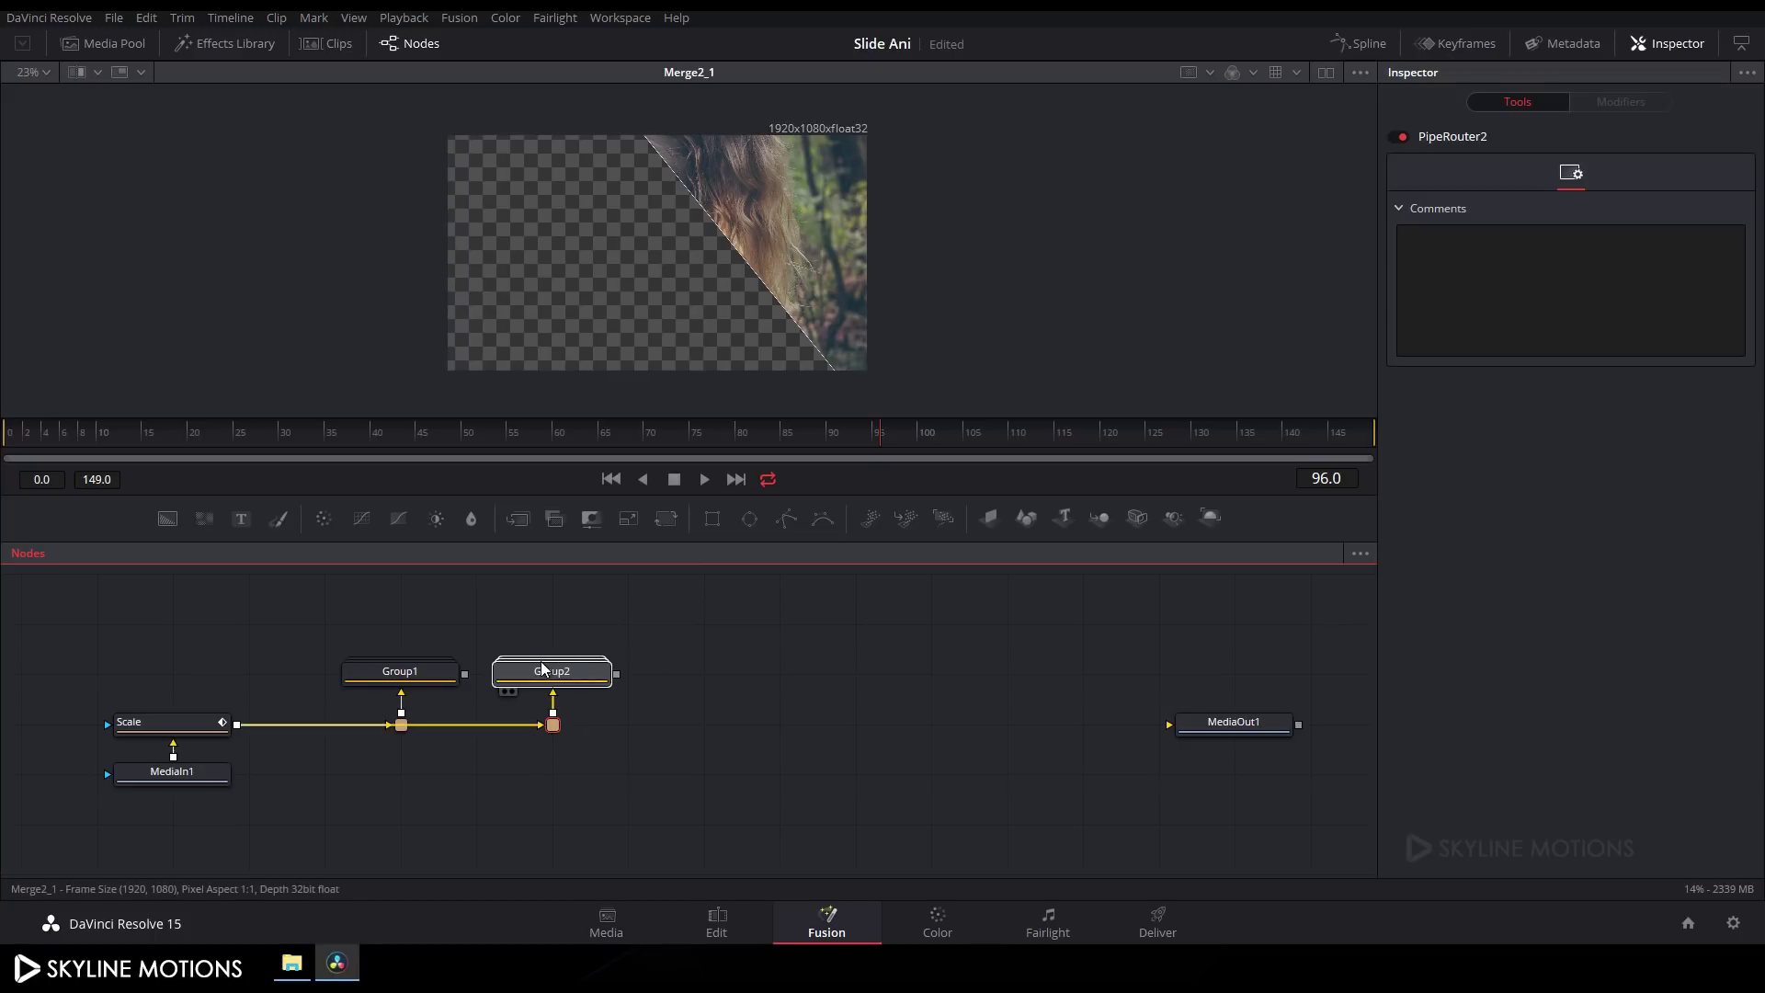
left_click(756, 701)
Step: Paste another copy of the six nodes beside Group2, connect Scale to Merge1_2, and show Merge2_2 in the viewer
left_click_drag(822, 699, 750, 687)
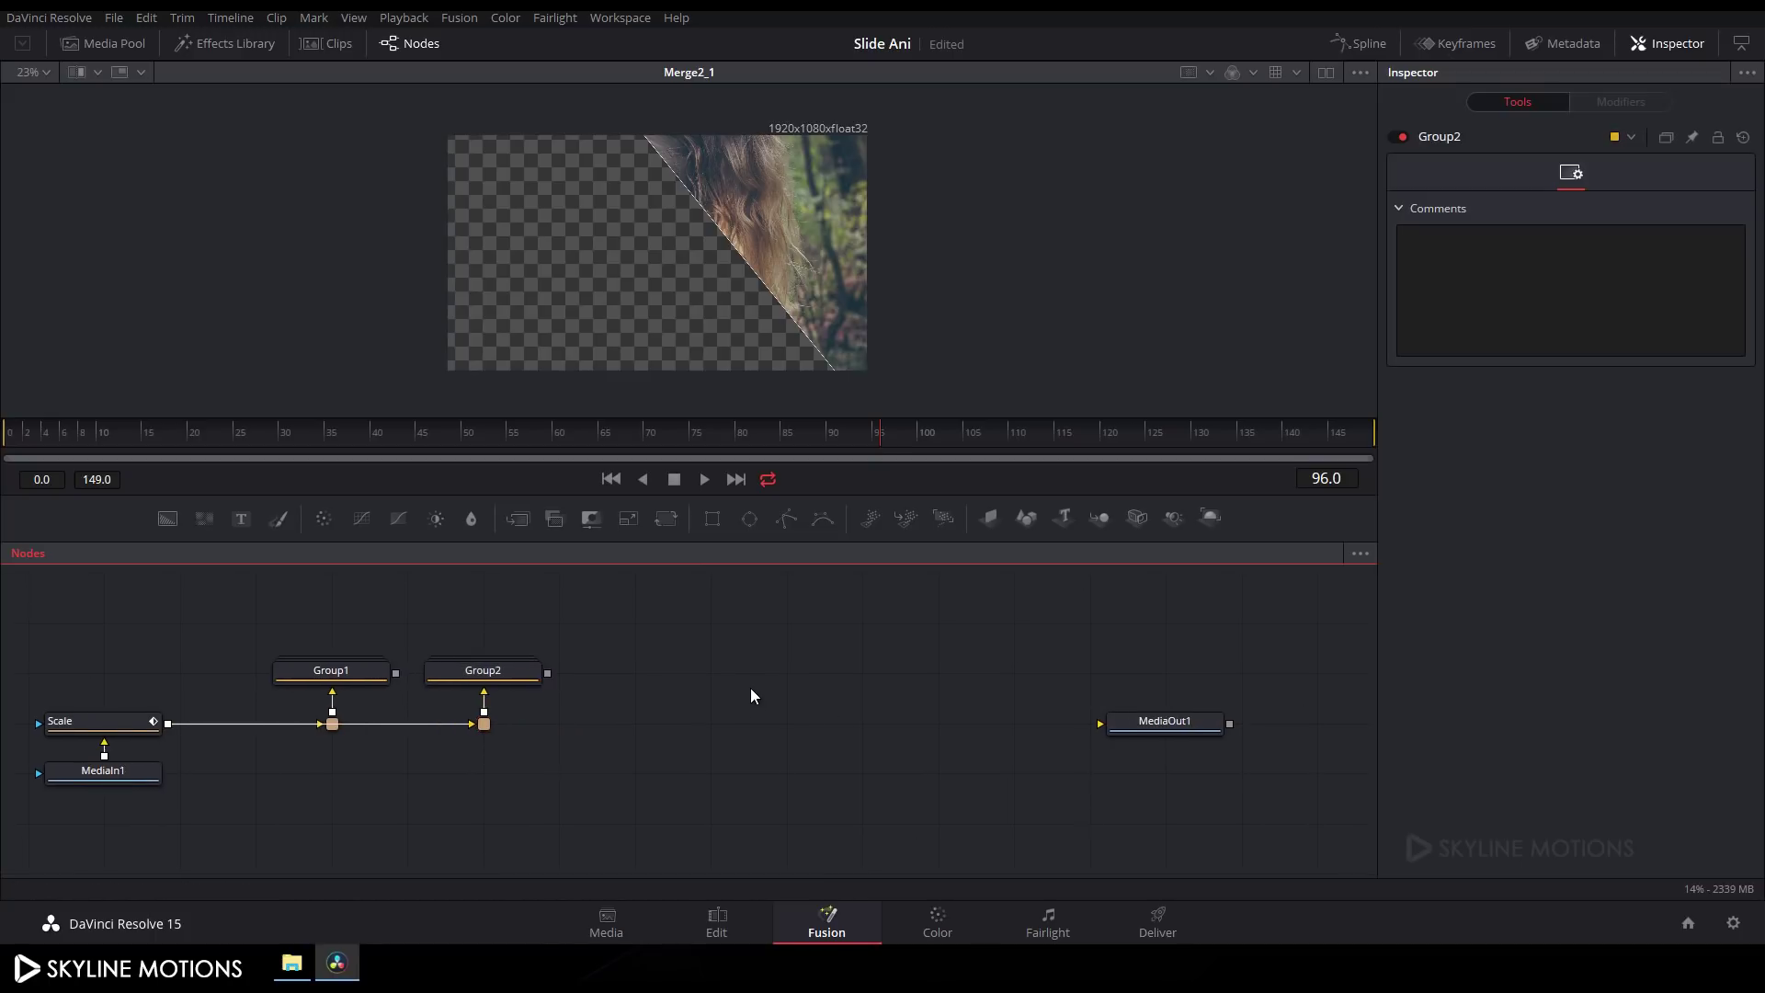
key("ctrl+v")
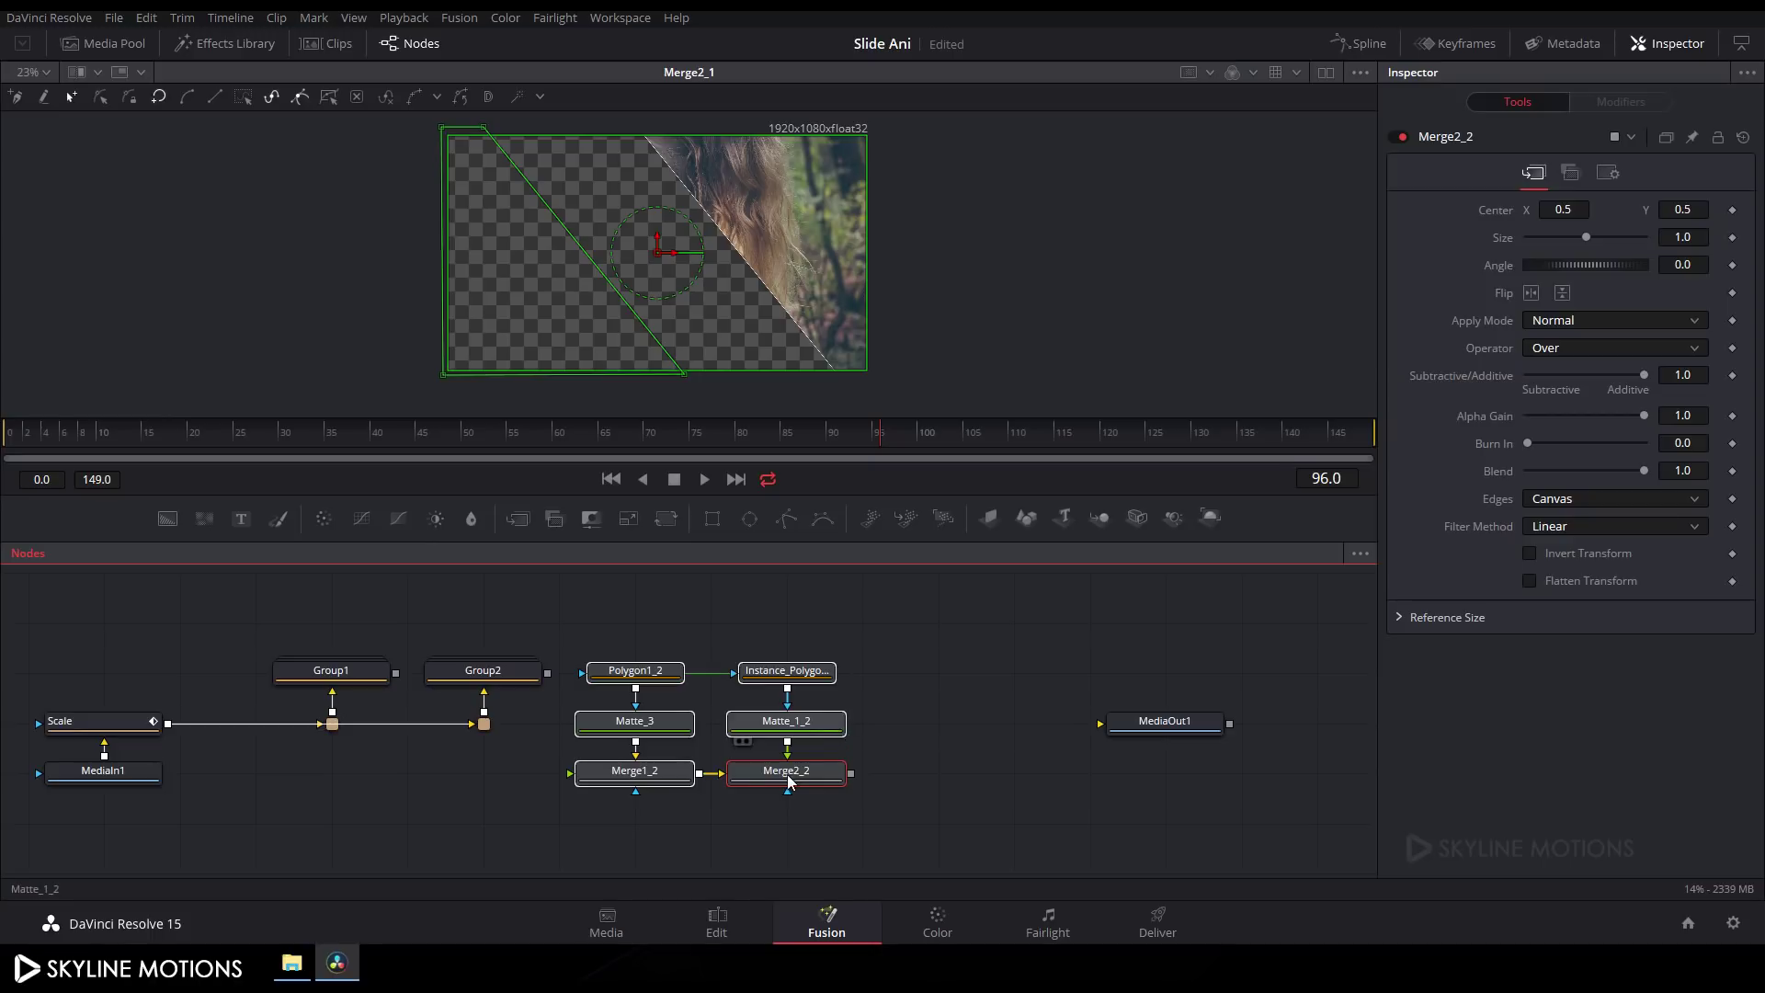
left_click_drag(797, 787, 859, 739)
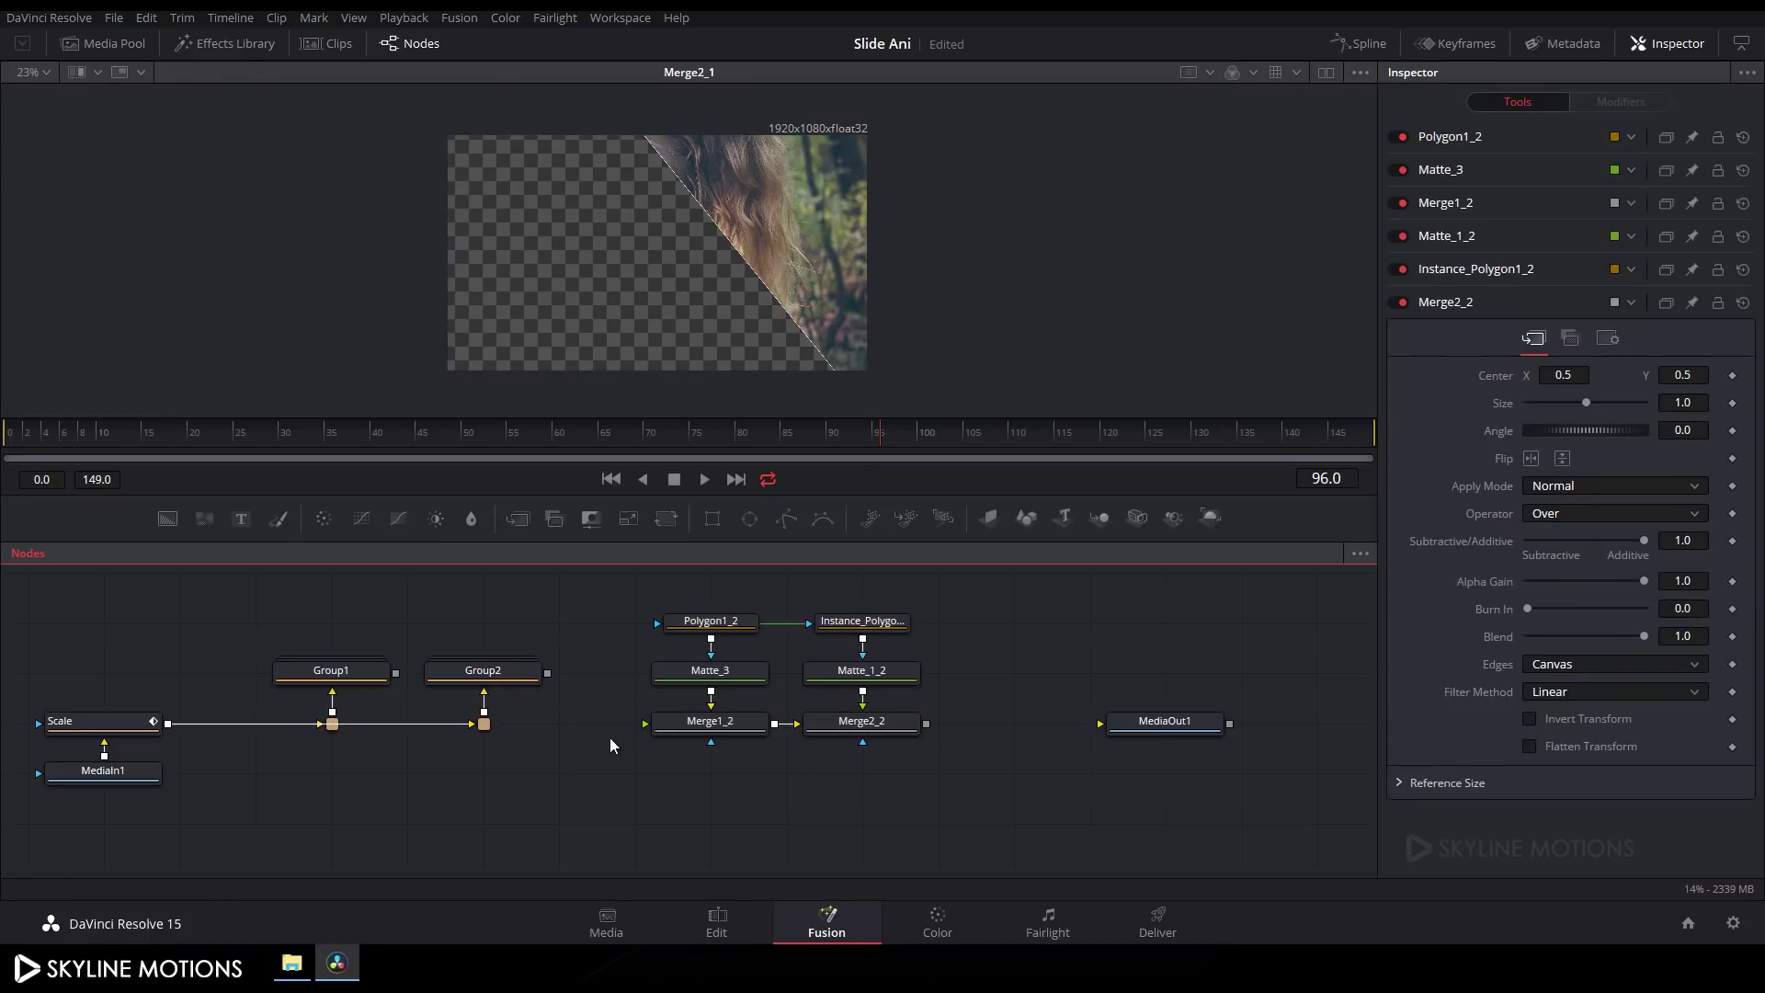
left_click_drag(647, 725, 167, 726)
left_click(815, 741)
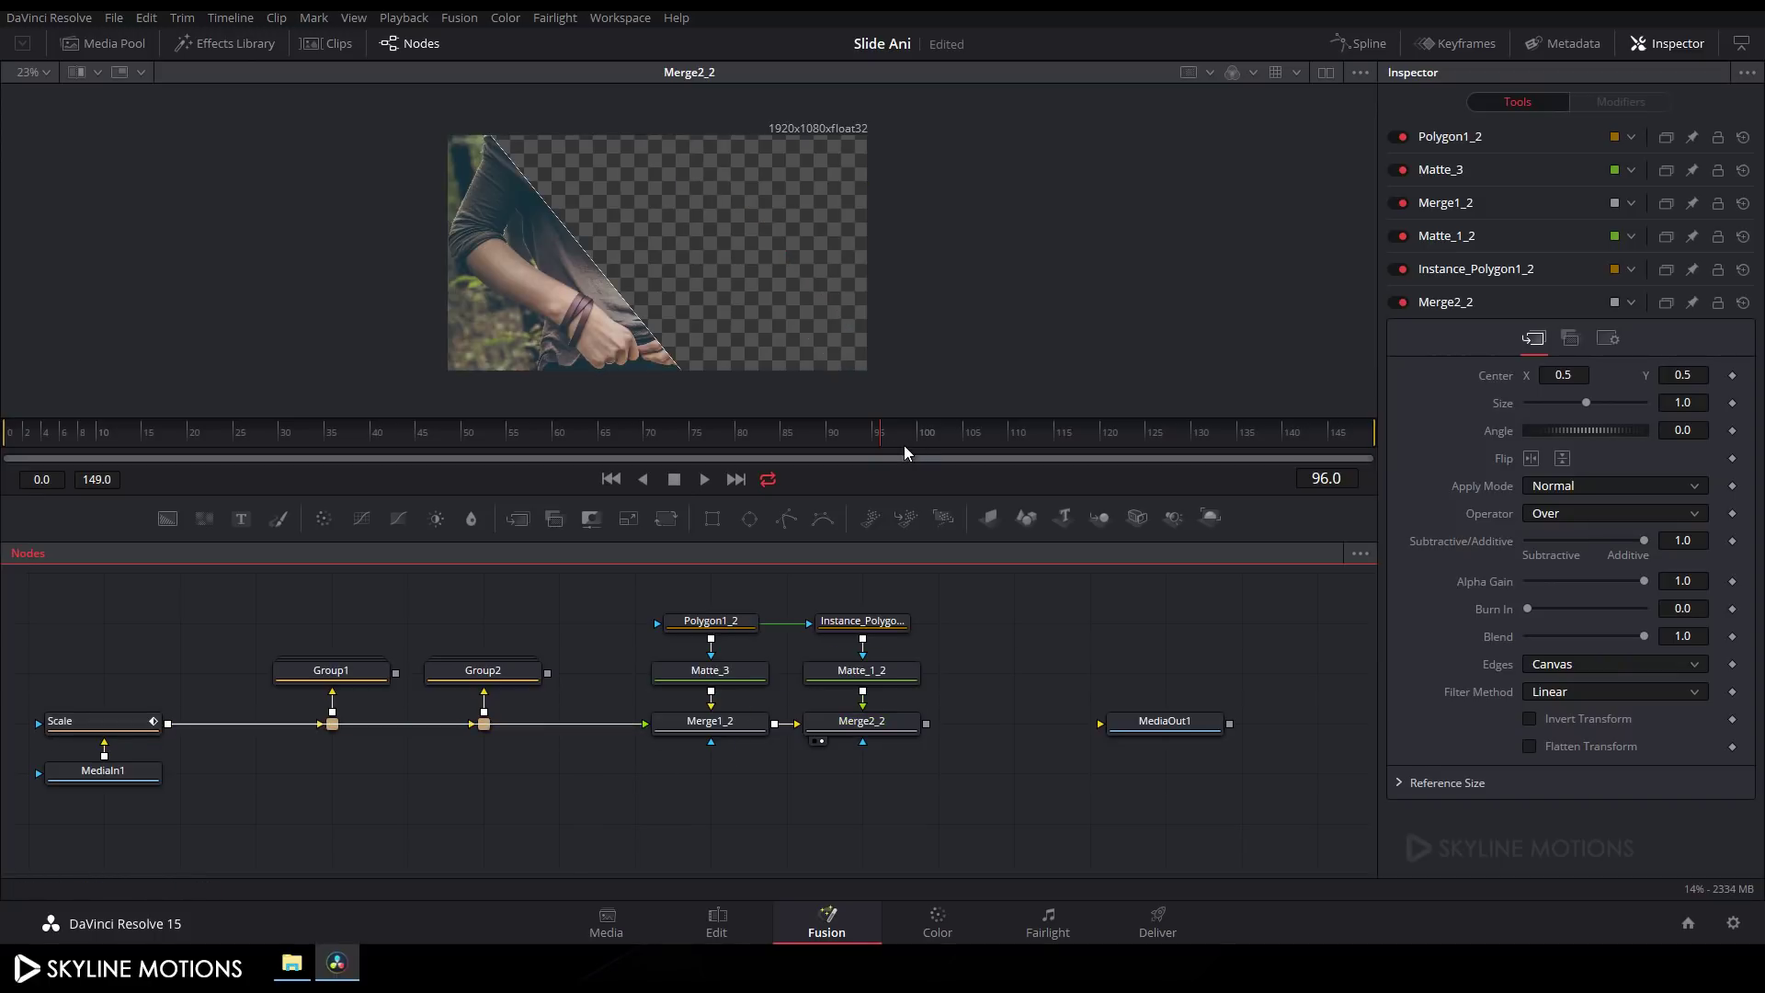
Step: Reshape Polygon1_2 into a full-width strip along the bottom of the photo with its upper edge sloping slightly down to the right
left_click(715, 623)
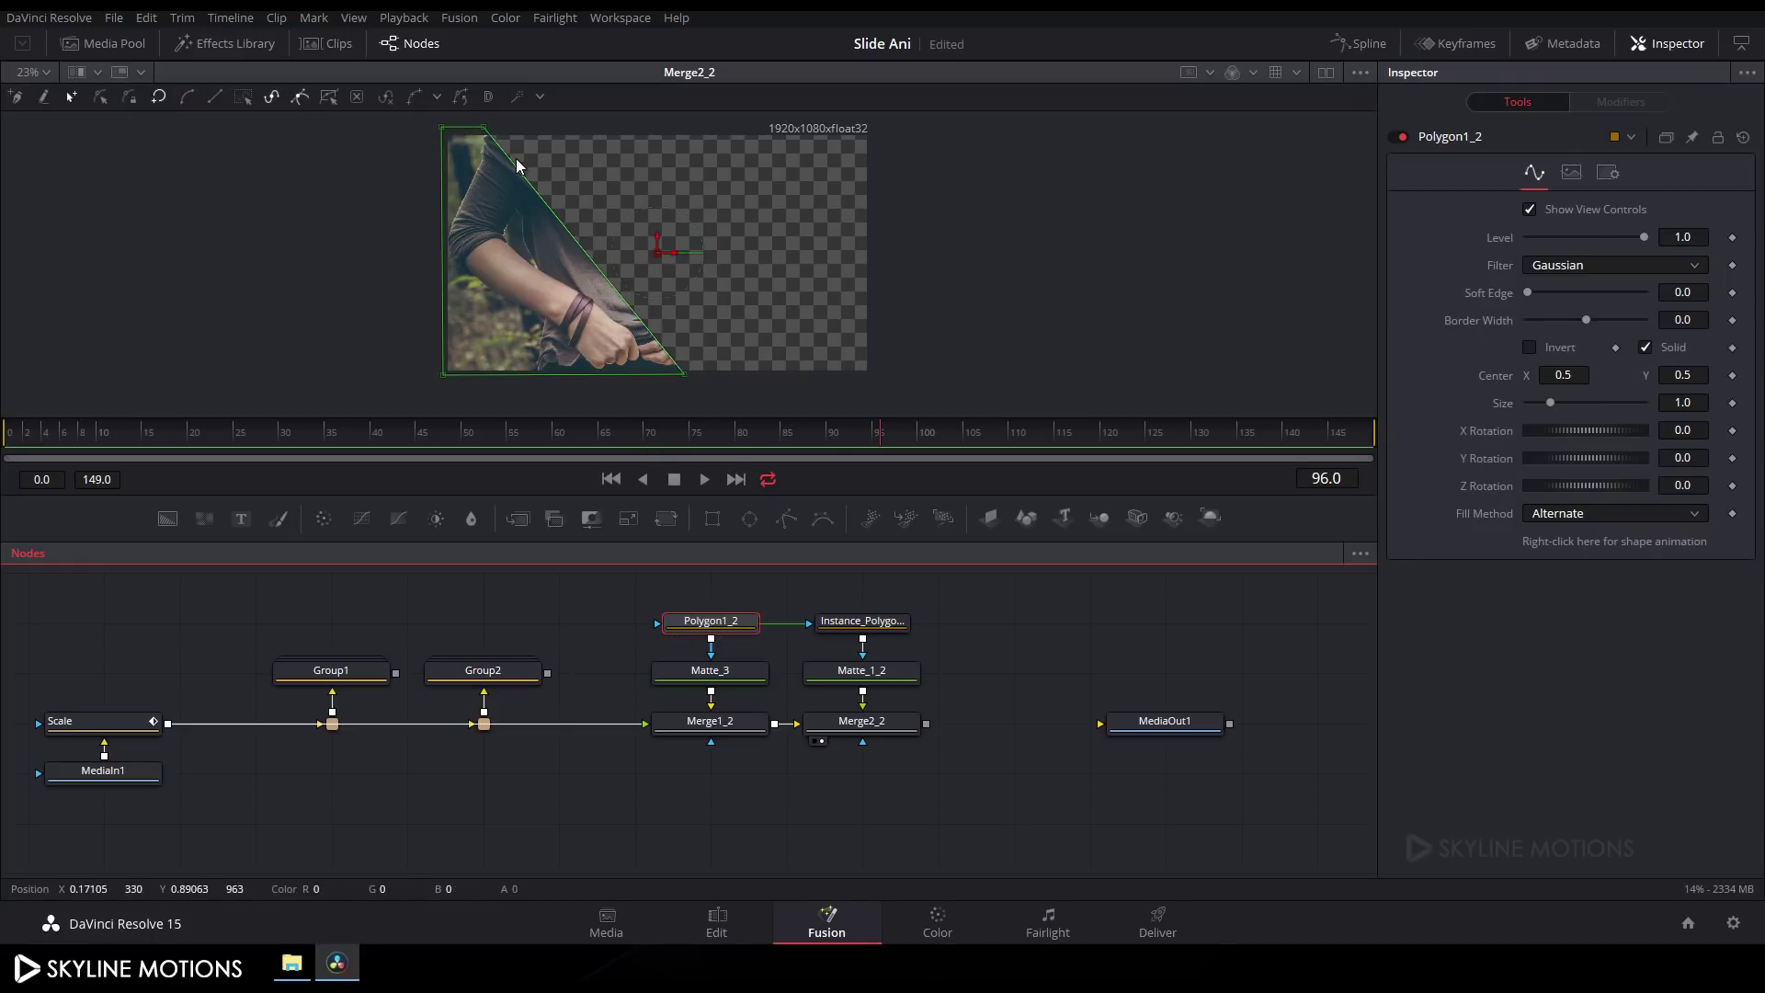
left_click_drag(490, 138, 881, 305)
left_click_drag(687, 374, 875, 373)
left_click_drag(882, 307, 874, 322)
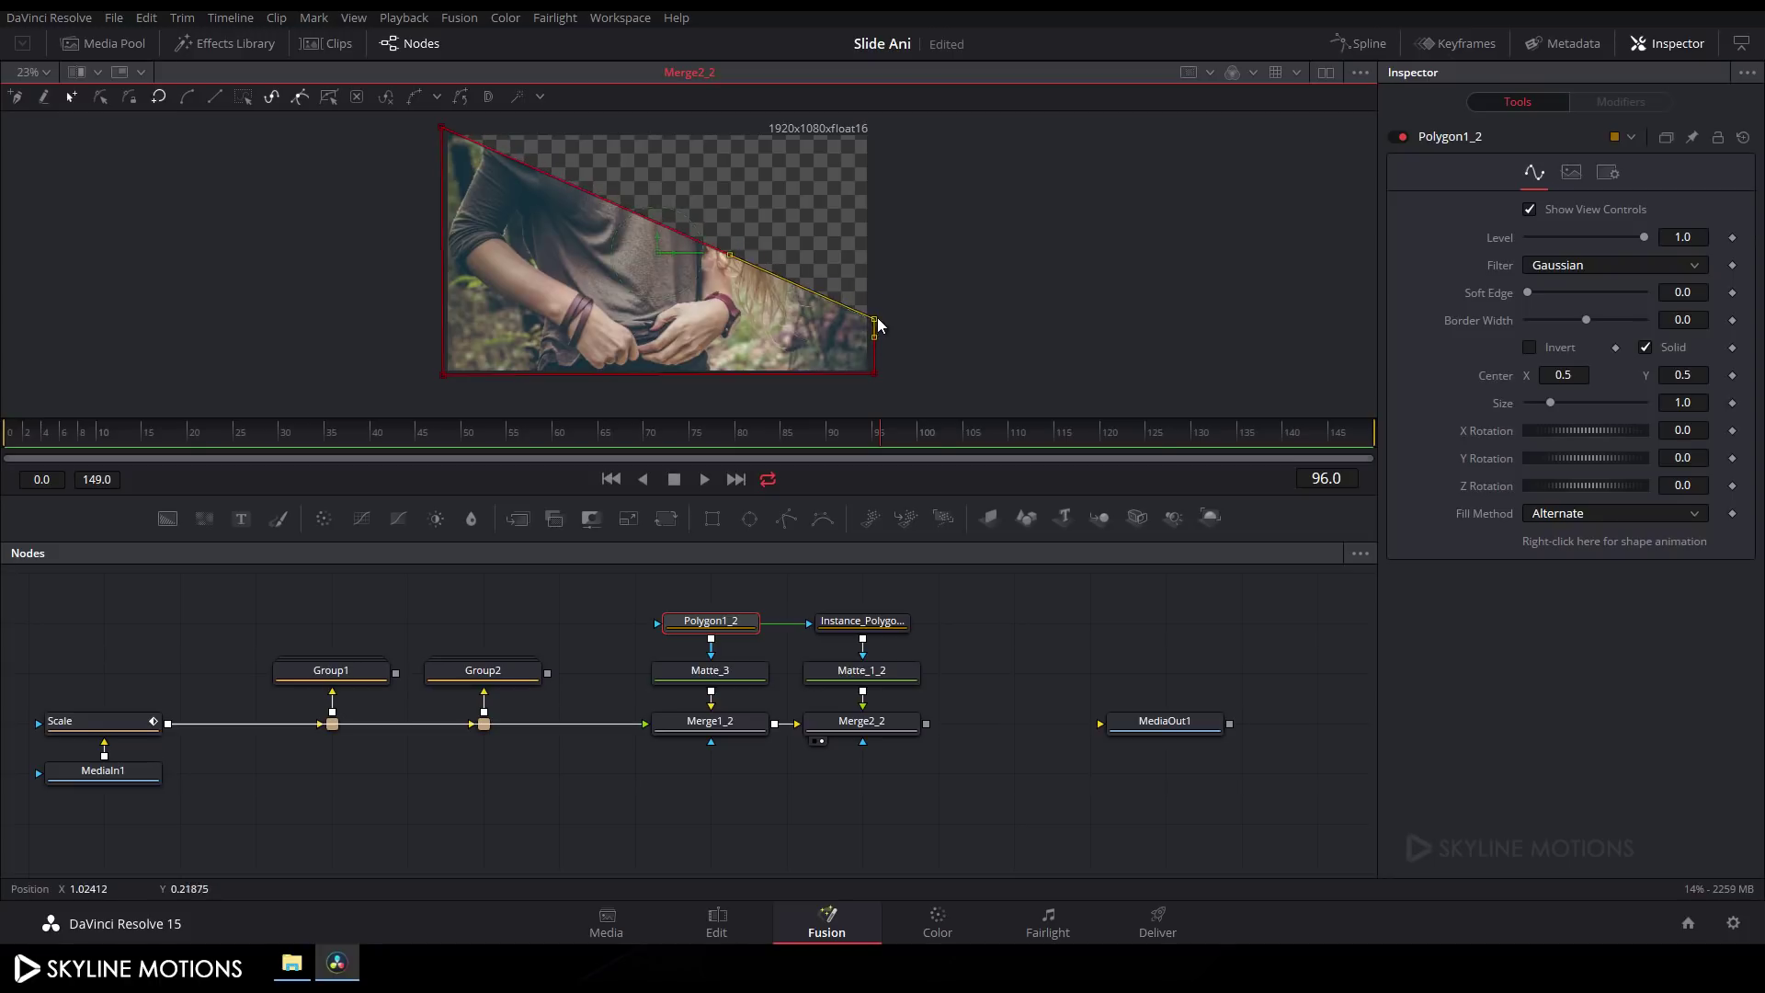
left_click_drag(442, 128, 443, 279)
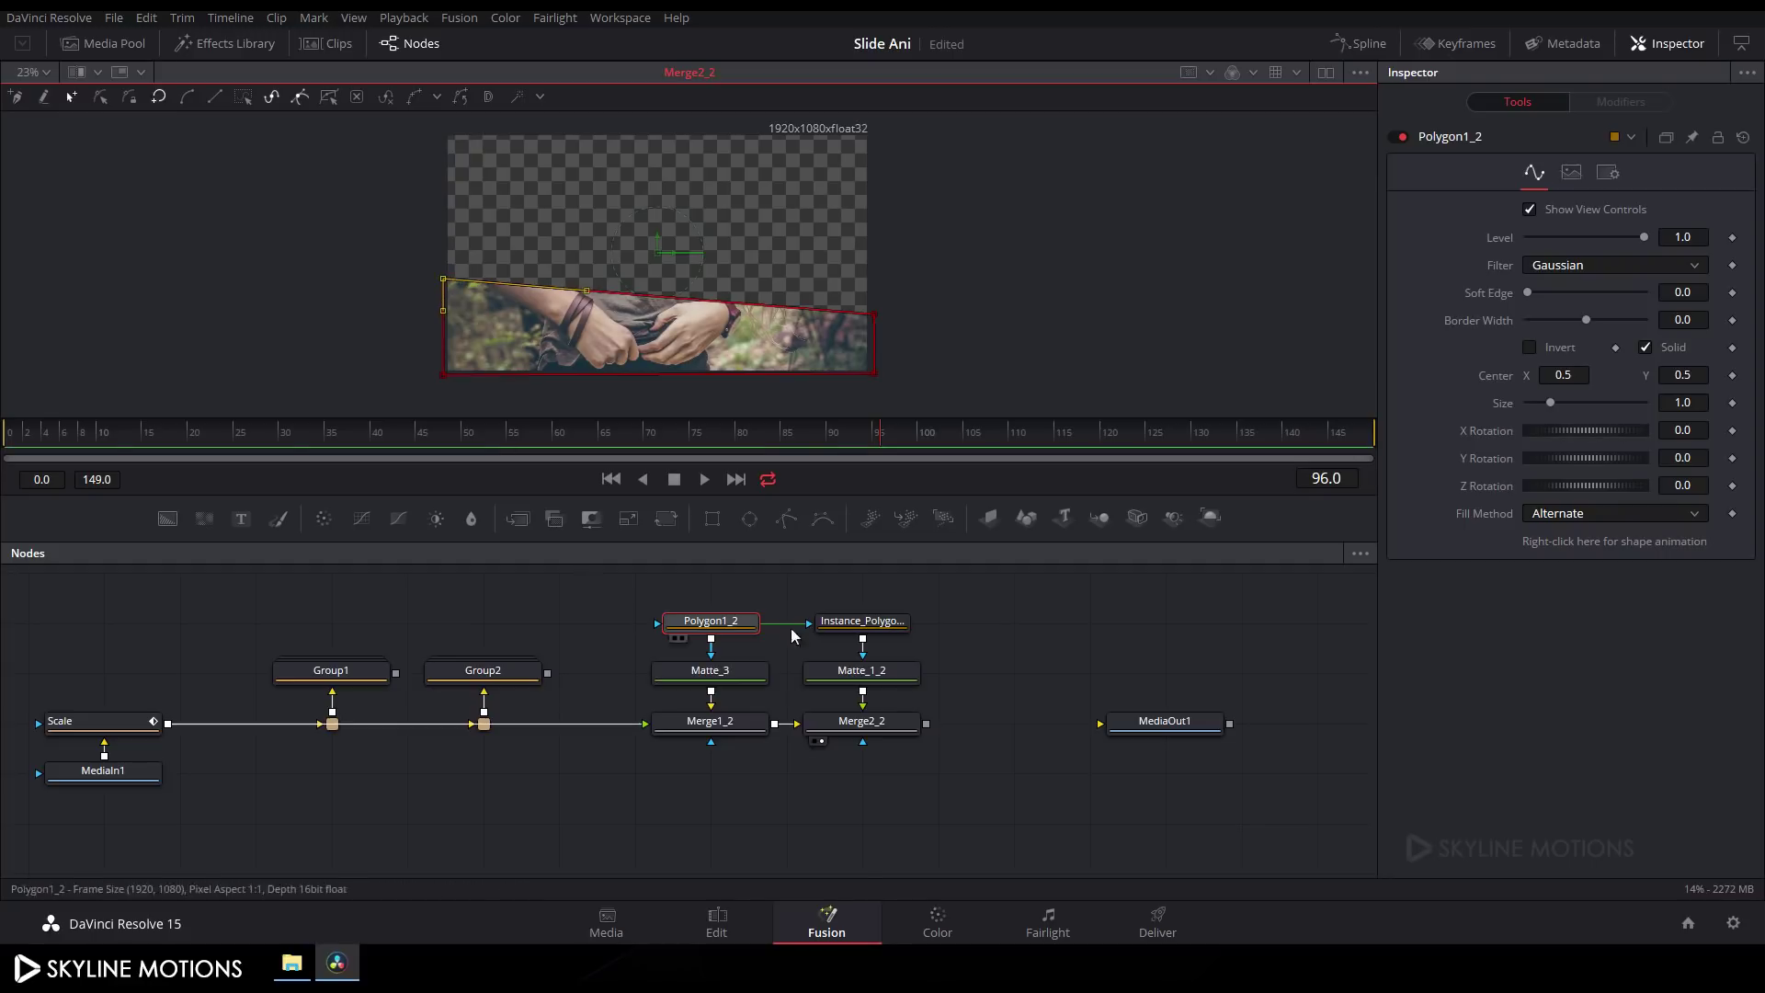
Step: Group the third set of polygon, matte and merge nodes beside Group2, routing its Scale connection through a pipe router below it
left_click_drag(975, 600, 647, 741)
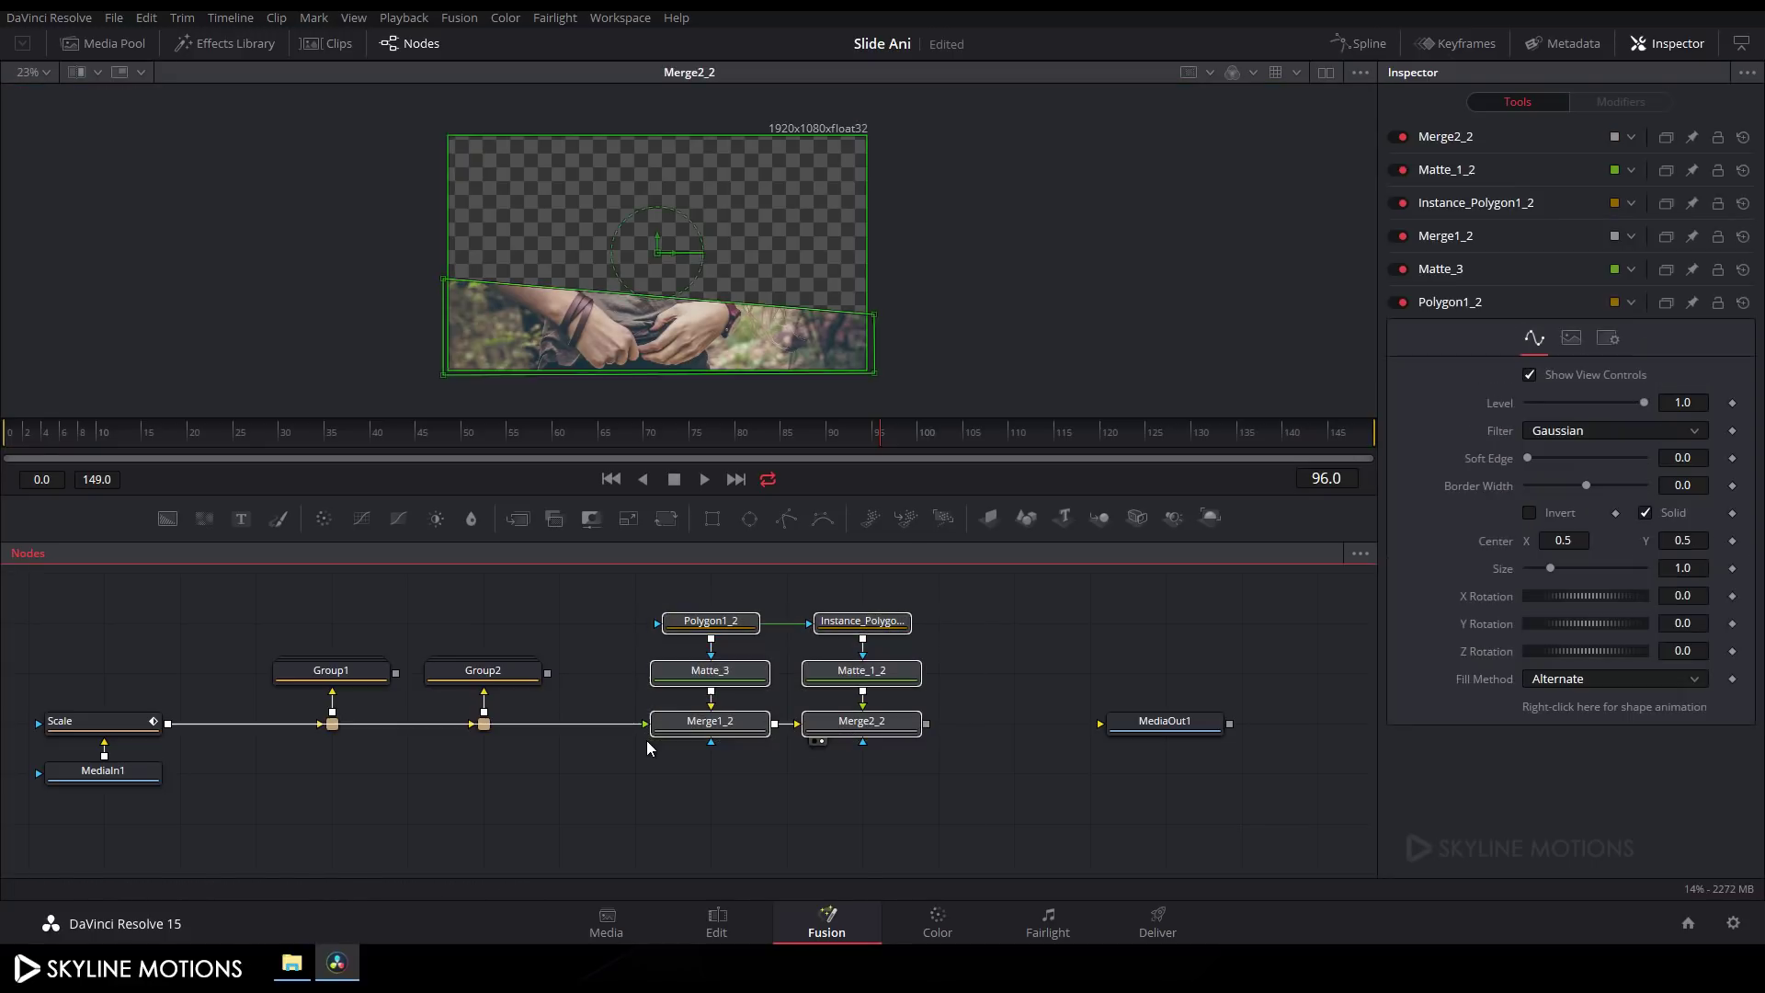
key("ctrl+g")
left_click_drag(746, 610, 743, 668)
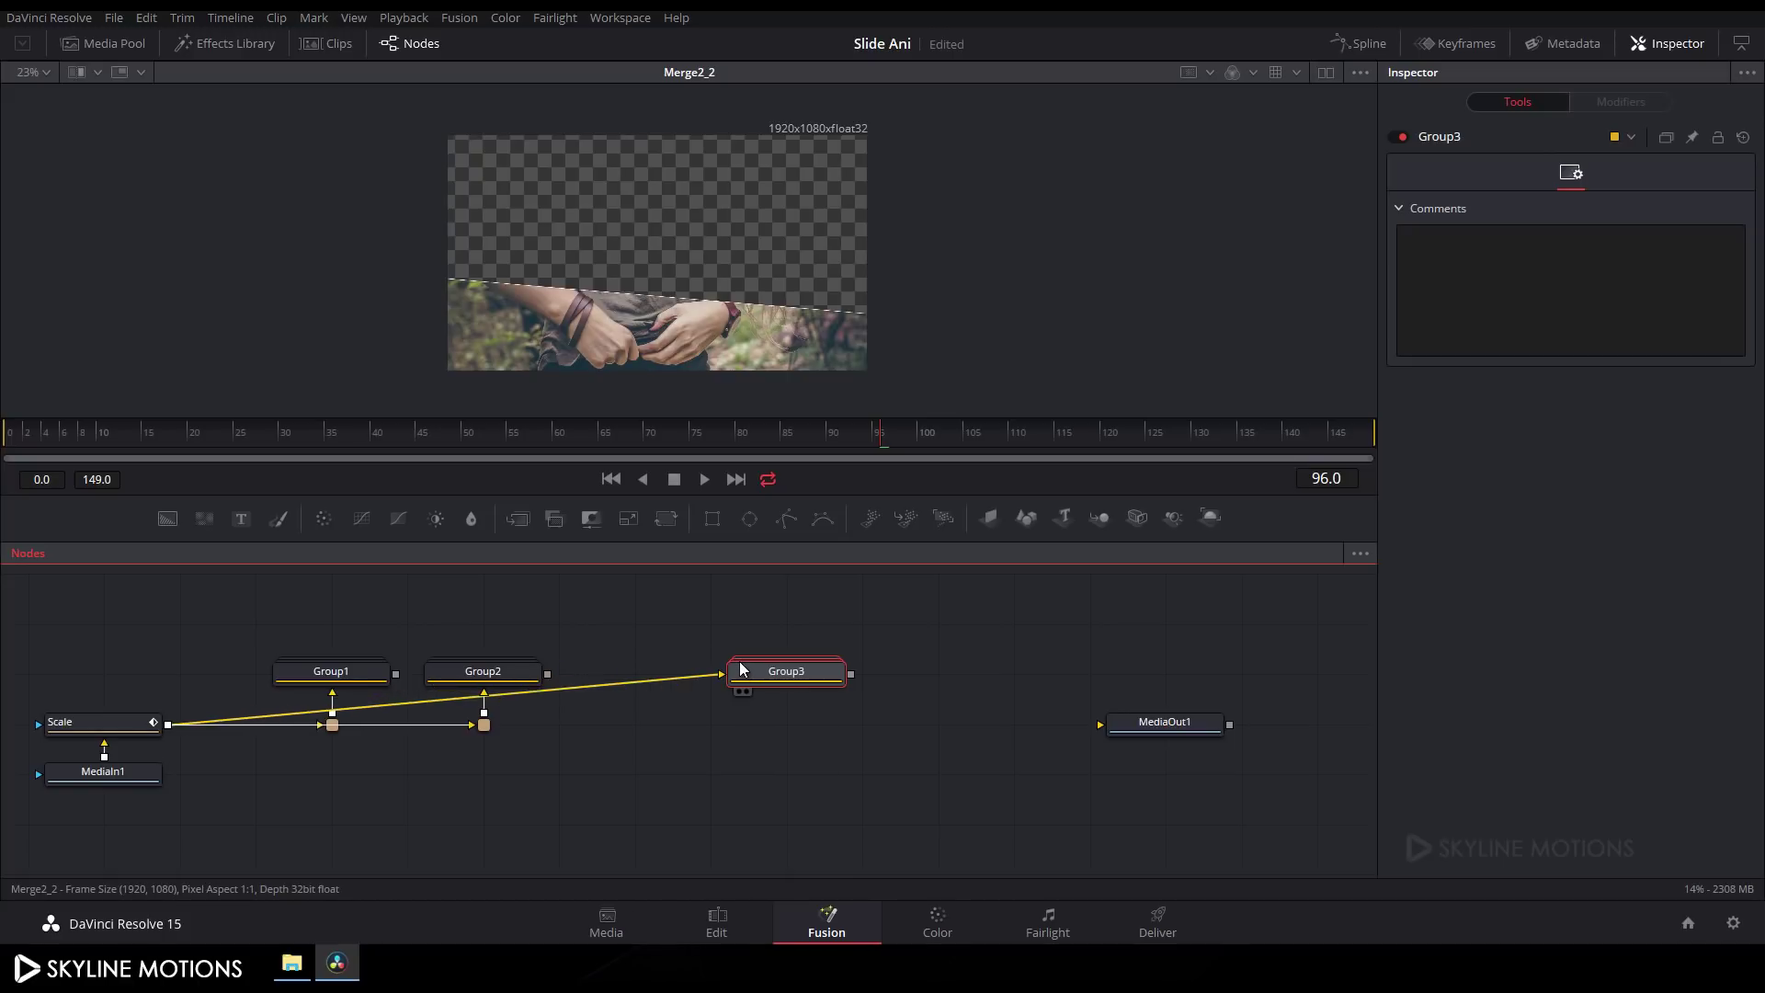
left_click(692, 735)
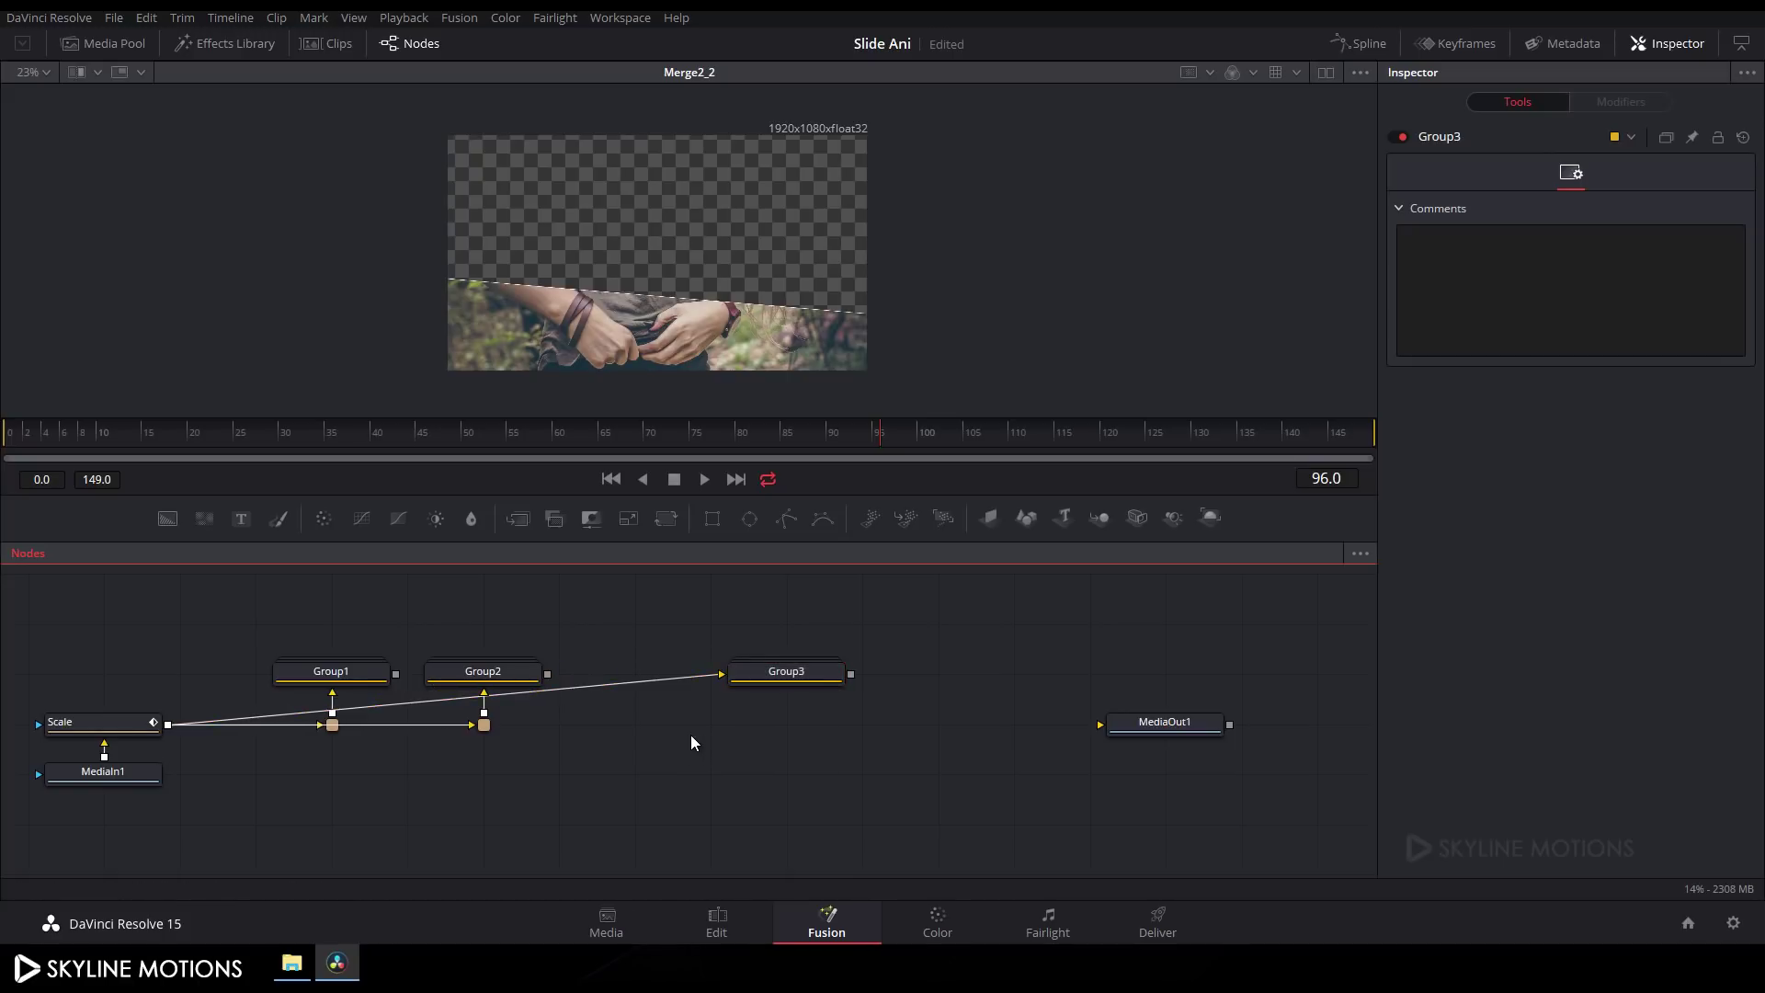
left_click(624, 685, "alt")
left_click_drag(623, 684, 616, 730)
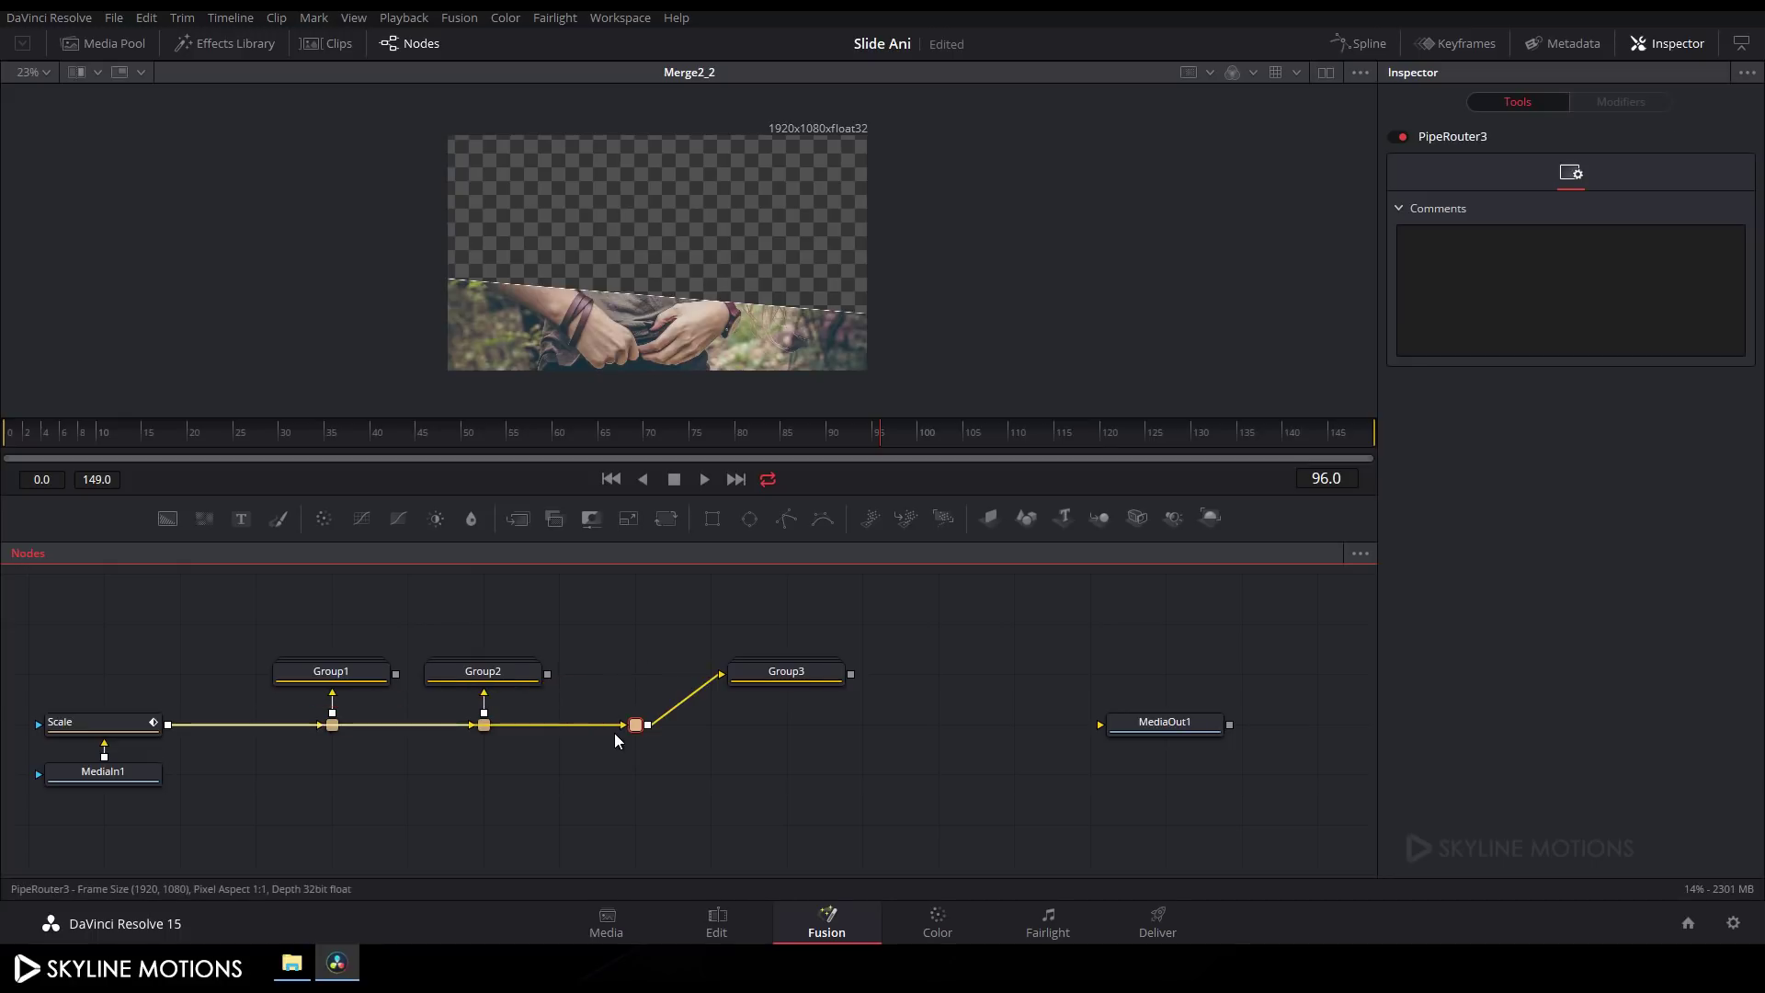
left_click_drag(795, 681, 663, 682)
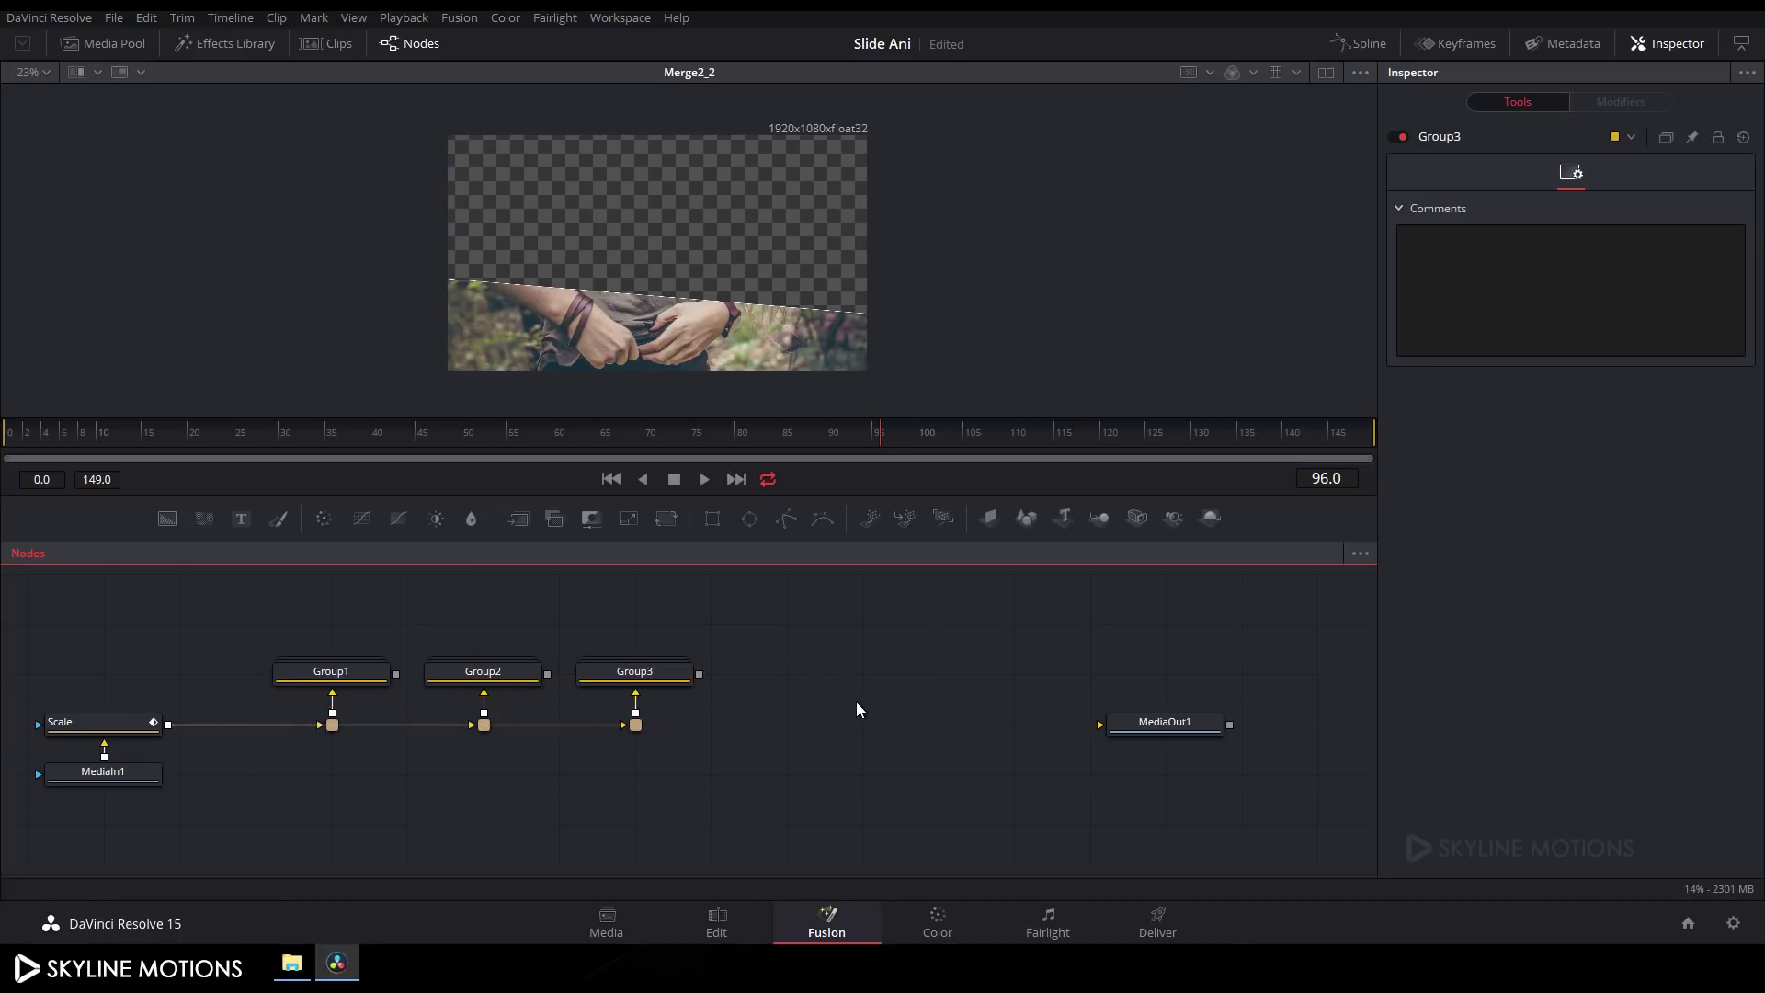
Step: Paste another copy of the six nodes beside Group3, connect Scale to Merge1_3, and show Merge2_3 in the viewer
left_click_drag(857, 702, 722, 698)
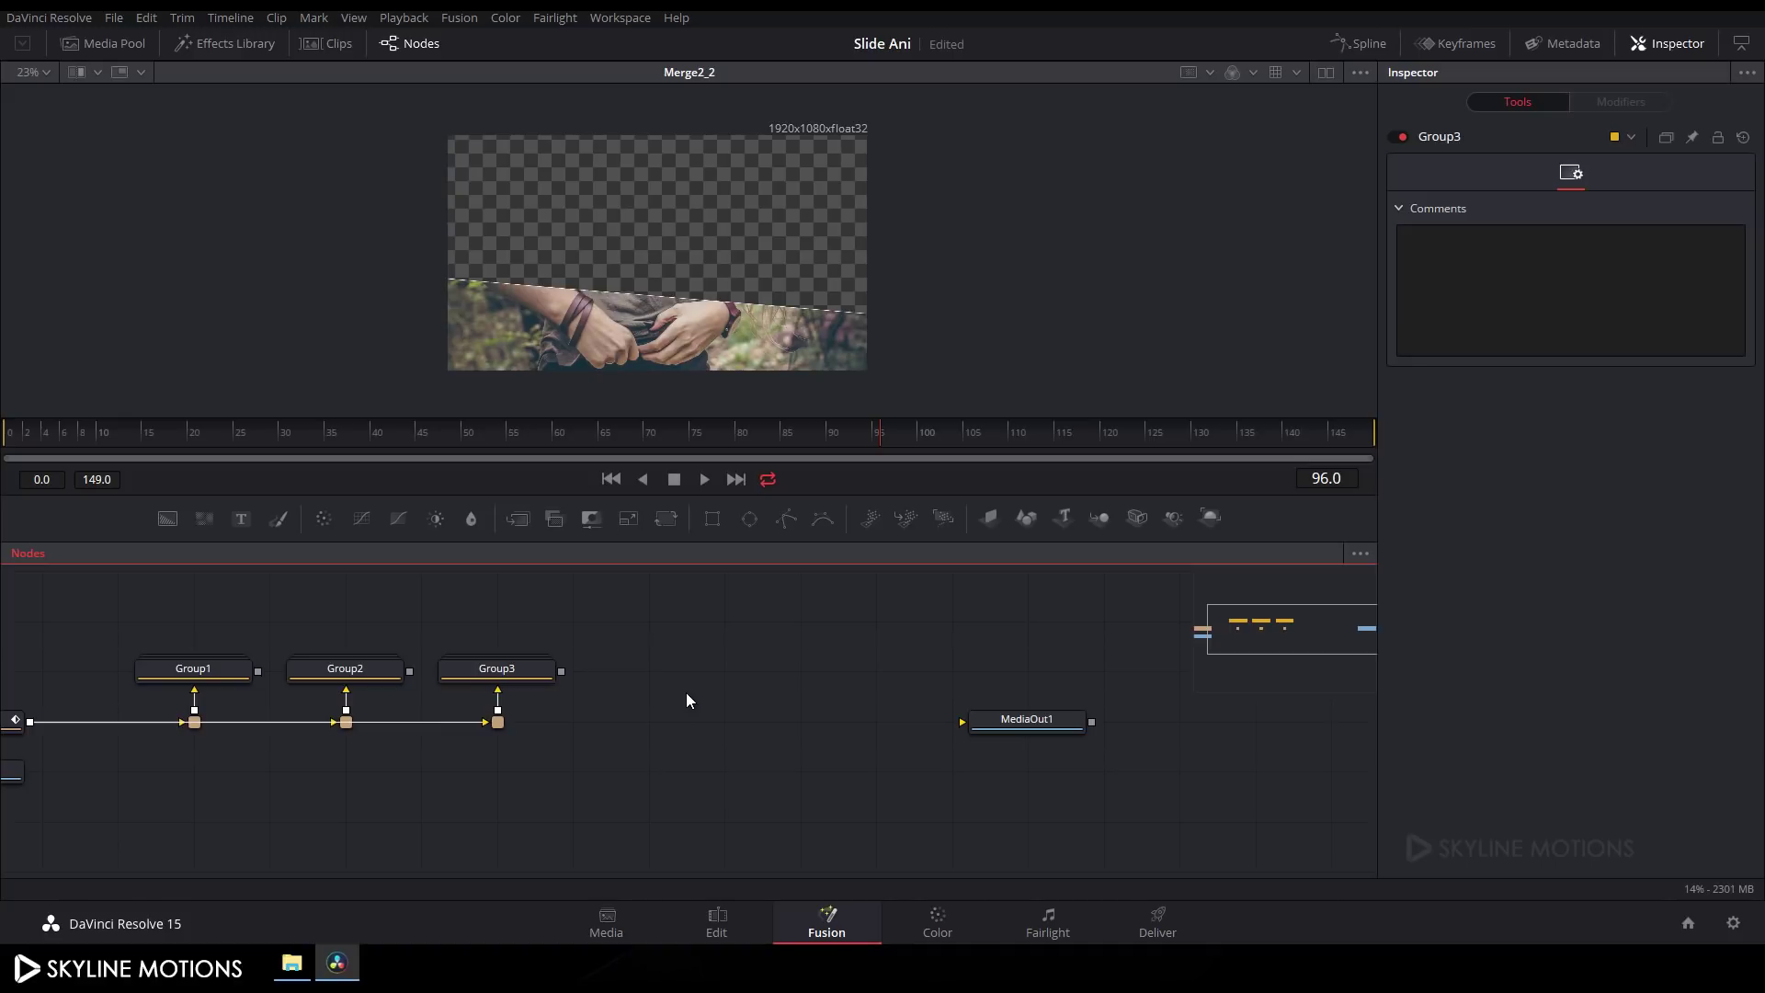
key("ctrl+v")
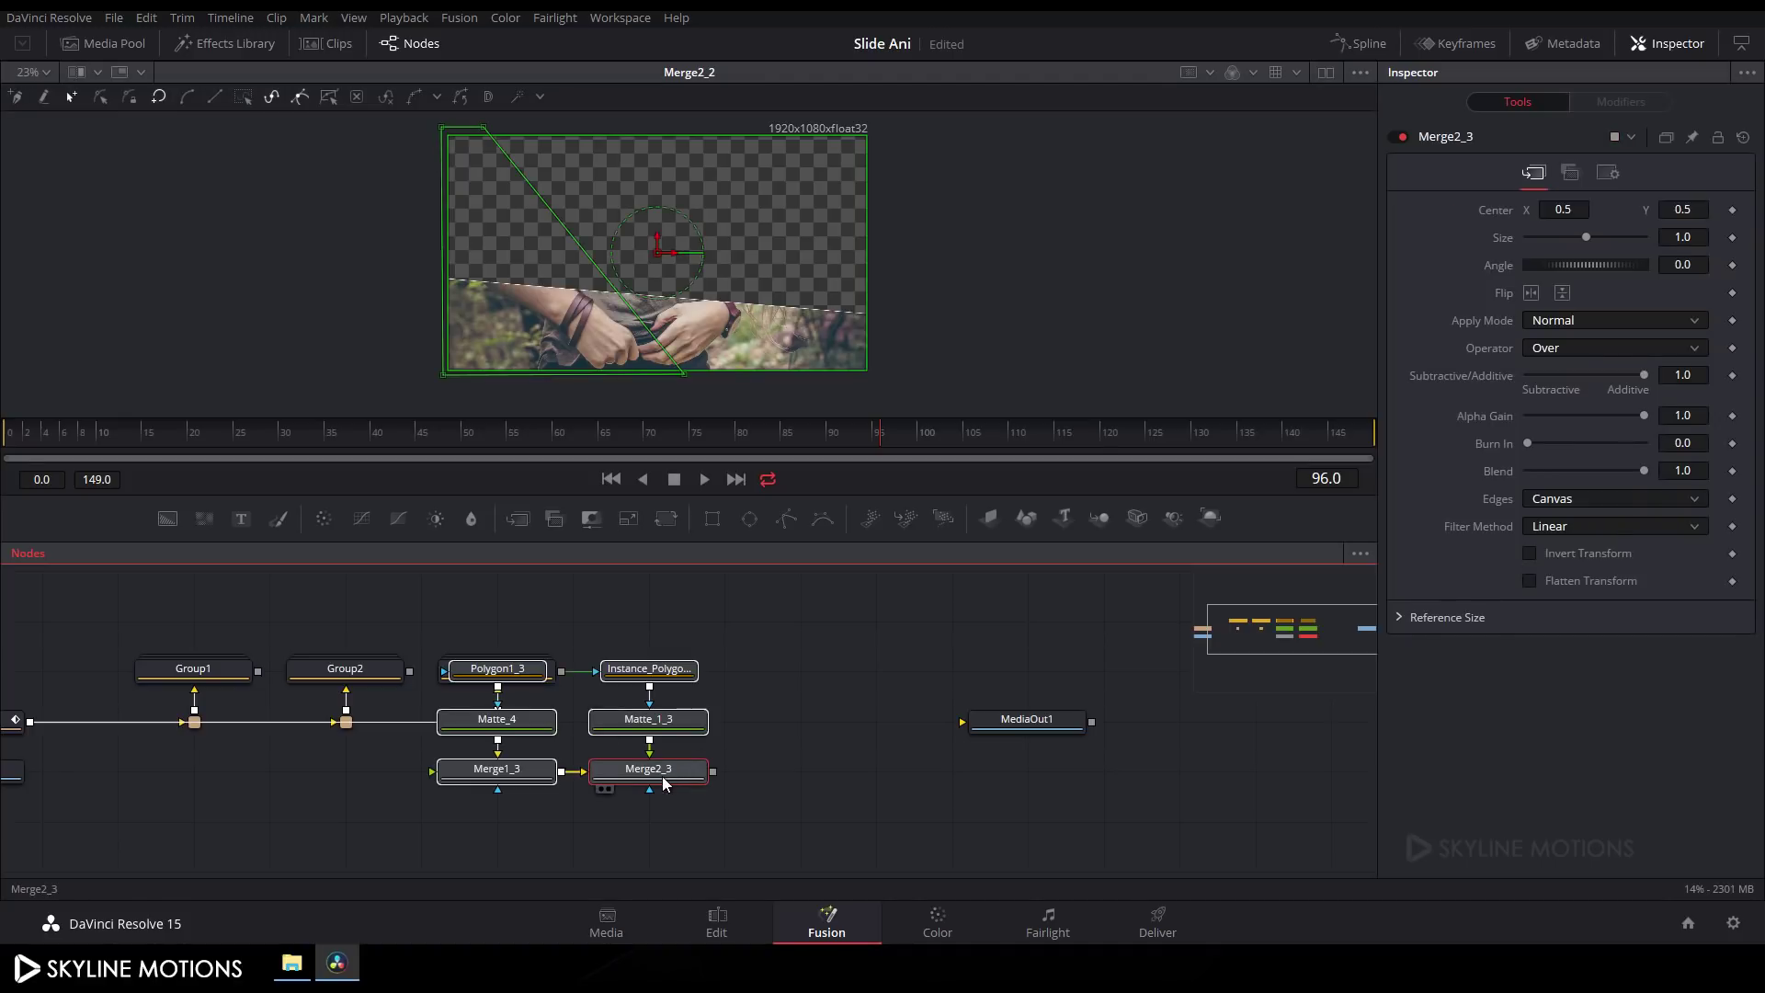
left_click_drag(642, 787, 875, 735)
left_click_drag(742, 785, 245, 726)
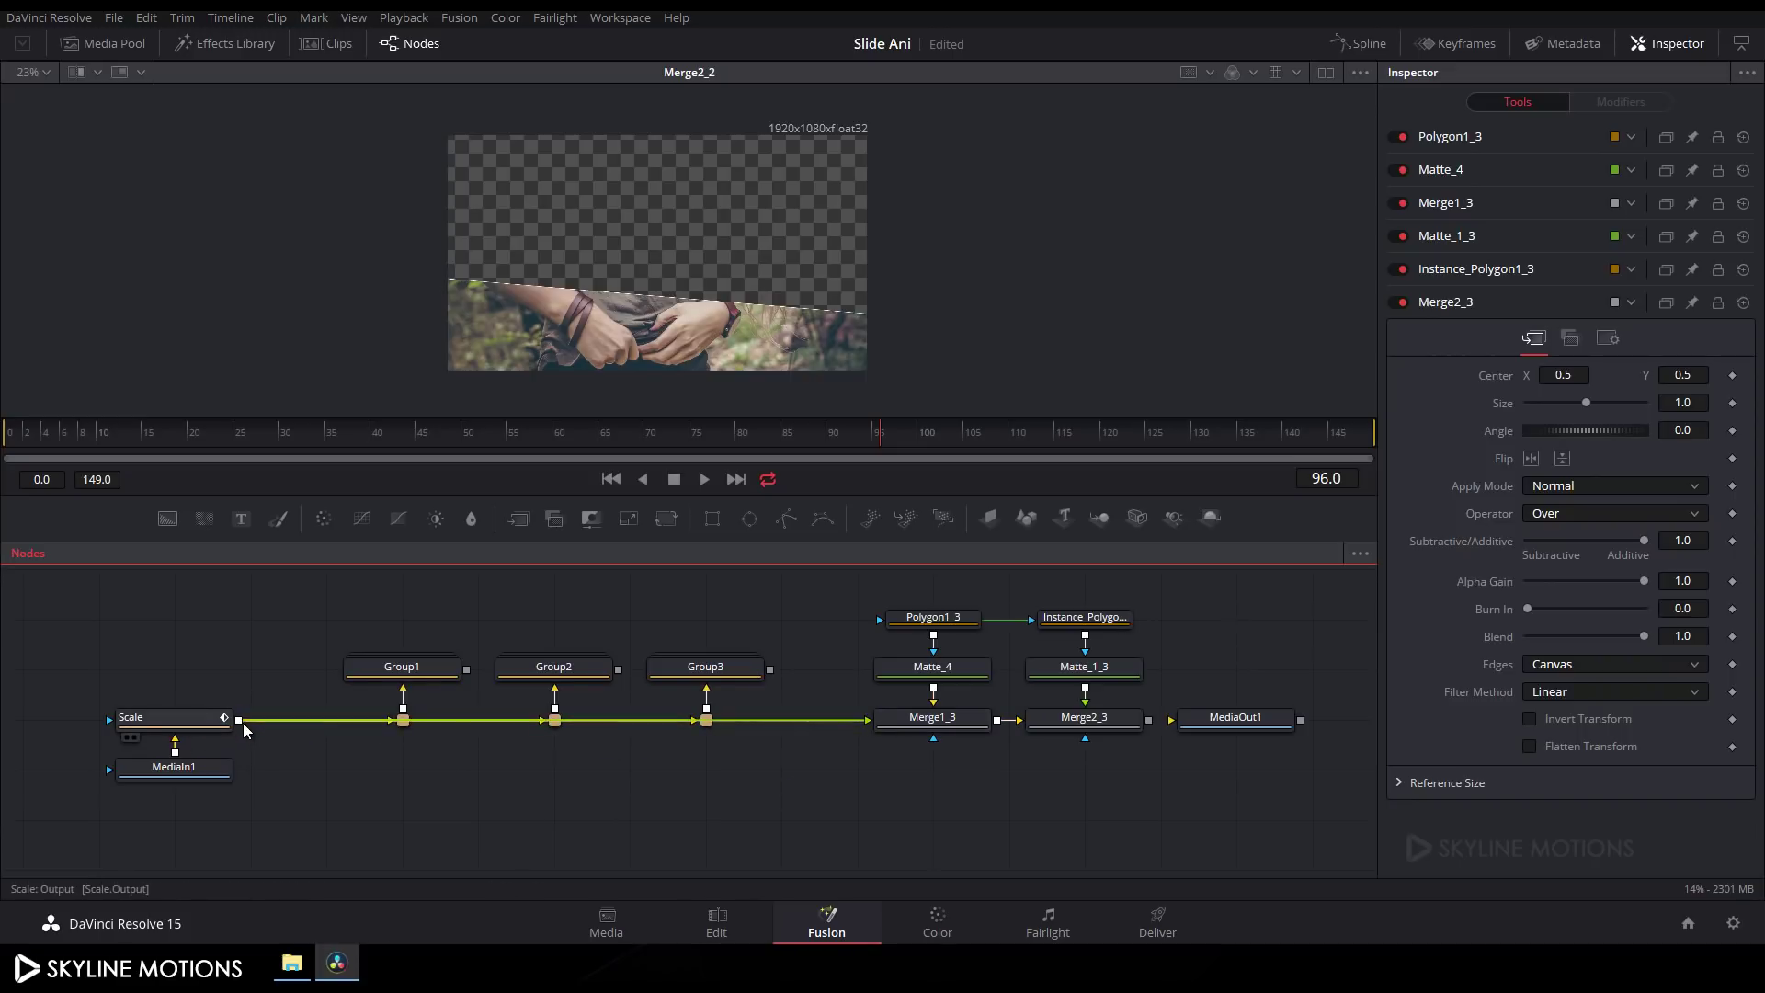
left_click_drag(1071, 728, 1084, 288)
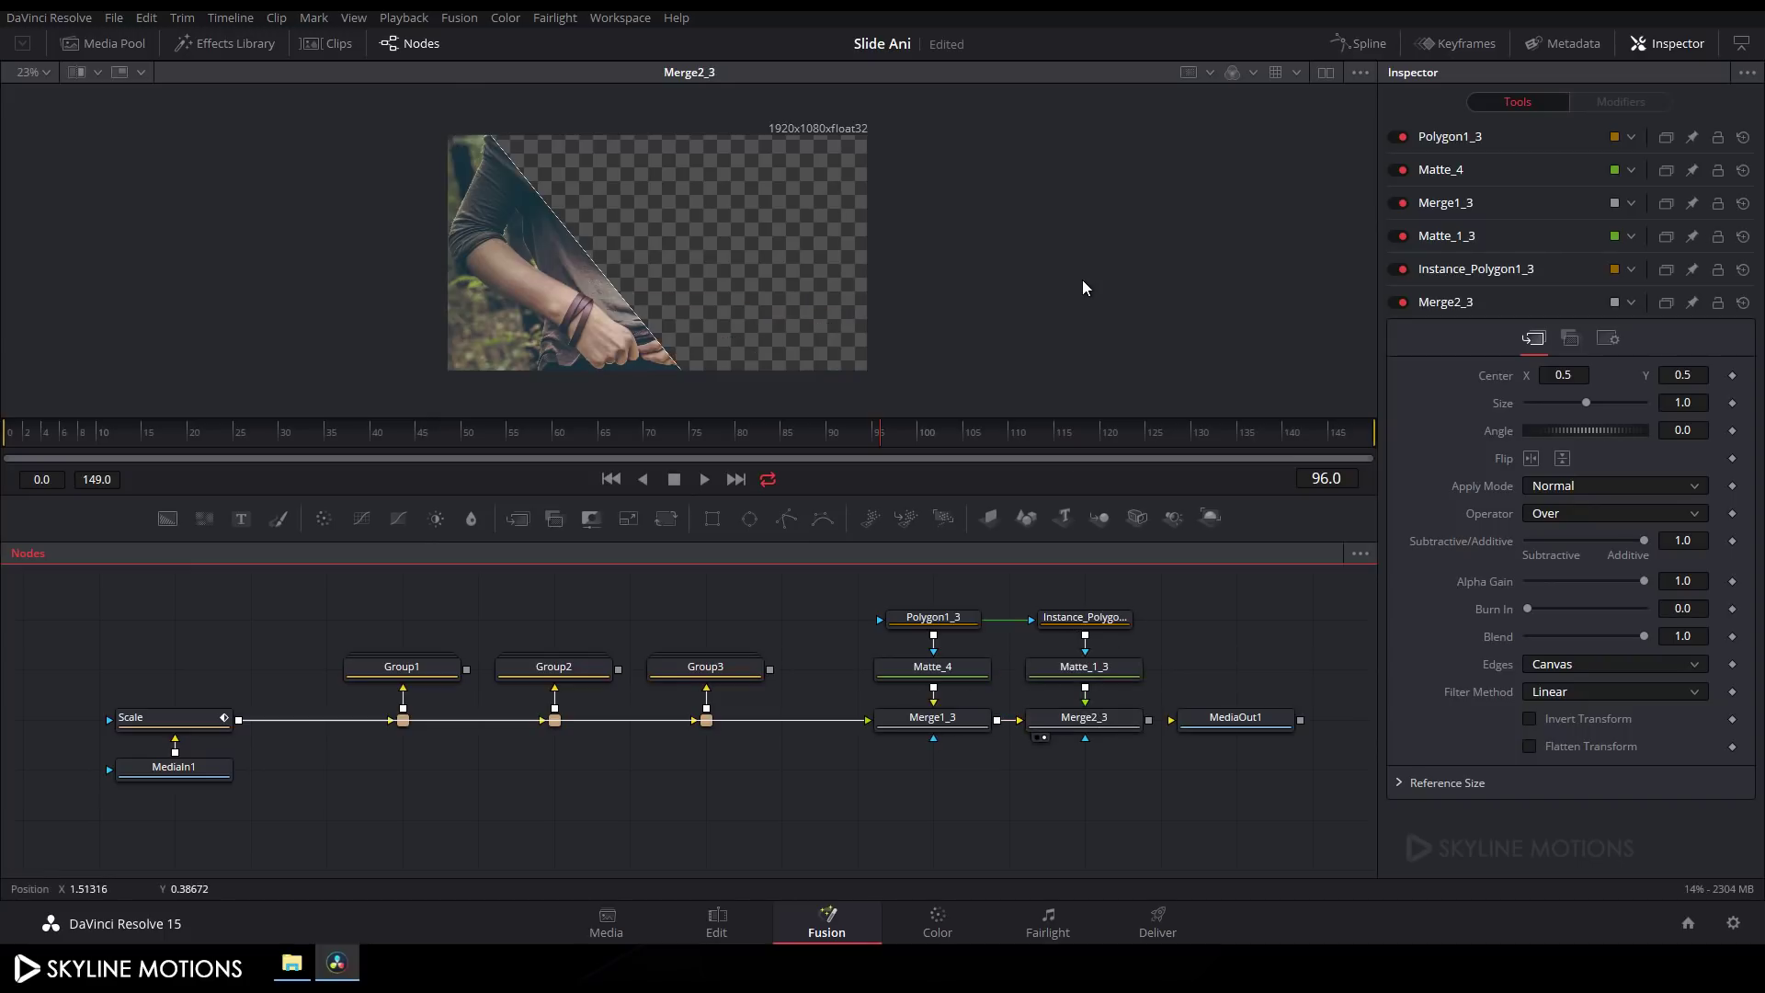
Step: Reshape Polygon1_3 into a full-width strip along the top of the photo with its lower edge sloping slightly up to the right
left_click(926, 618)
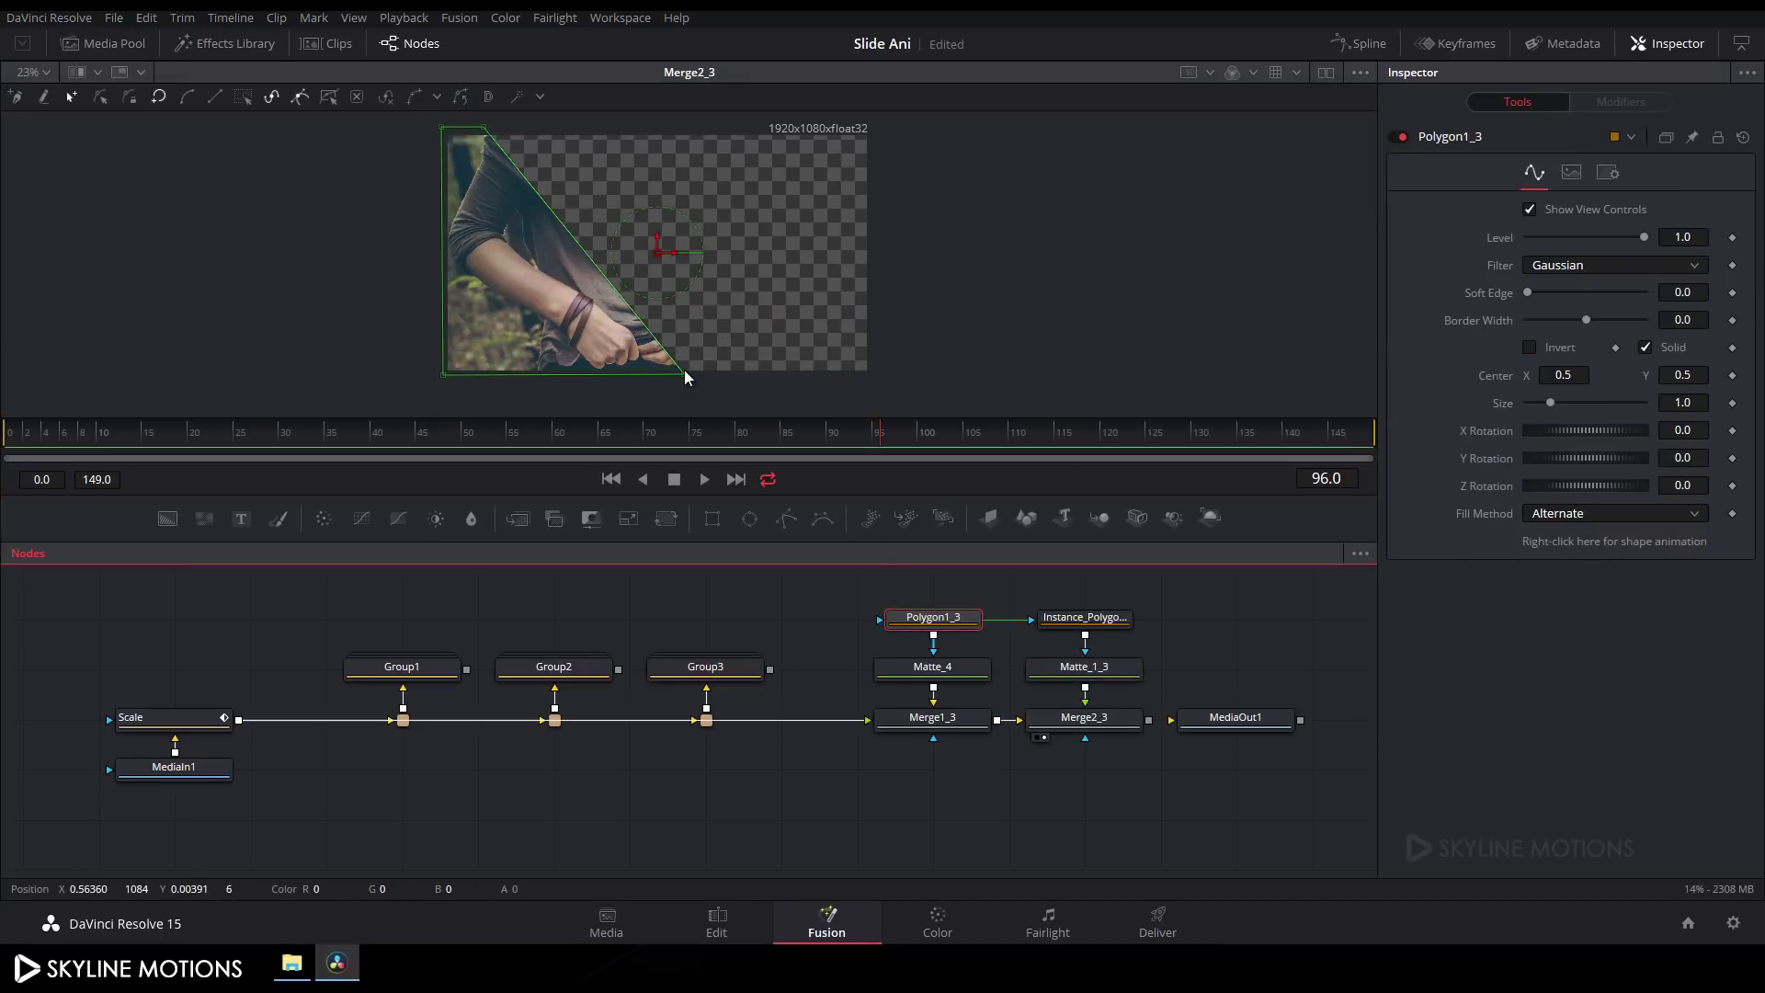
left_click_drag(484, 128, 851, 133)
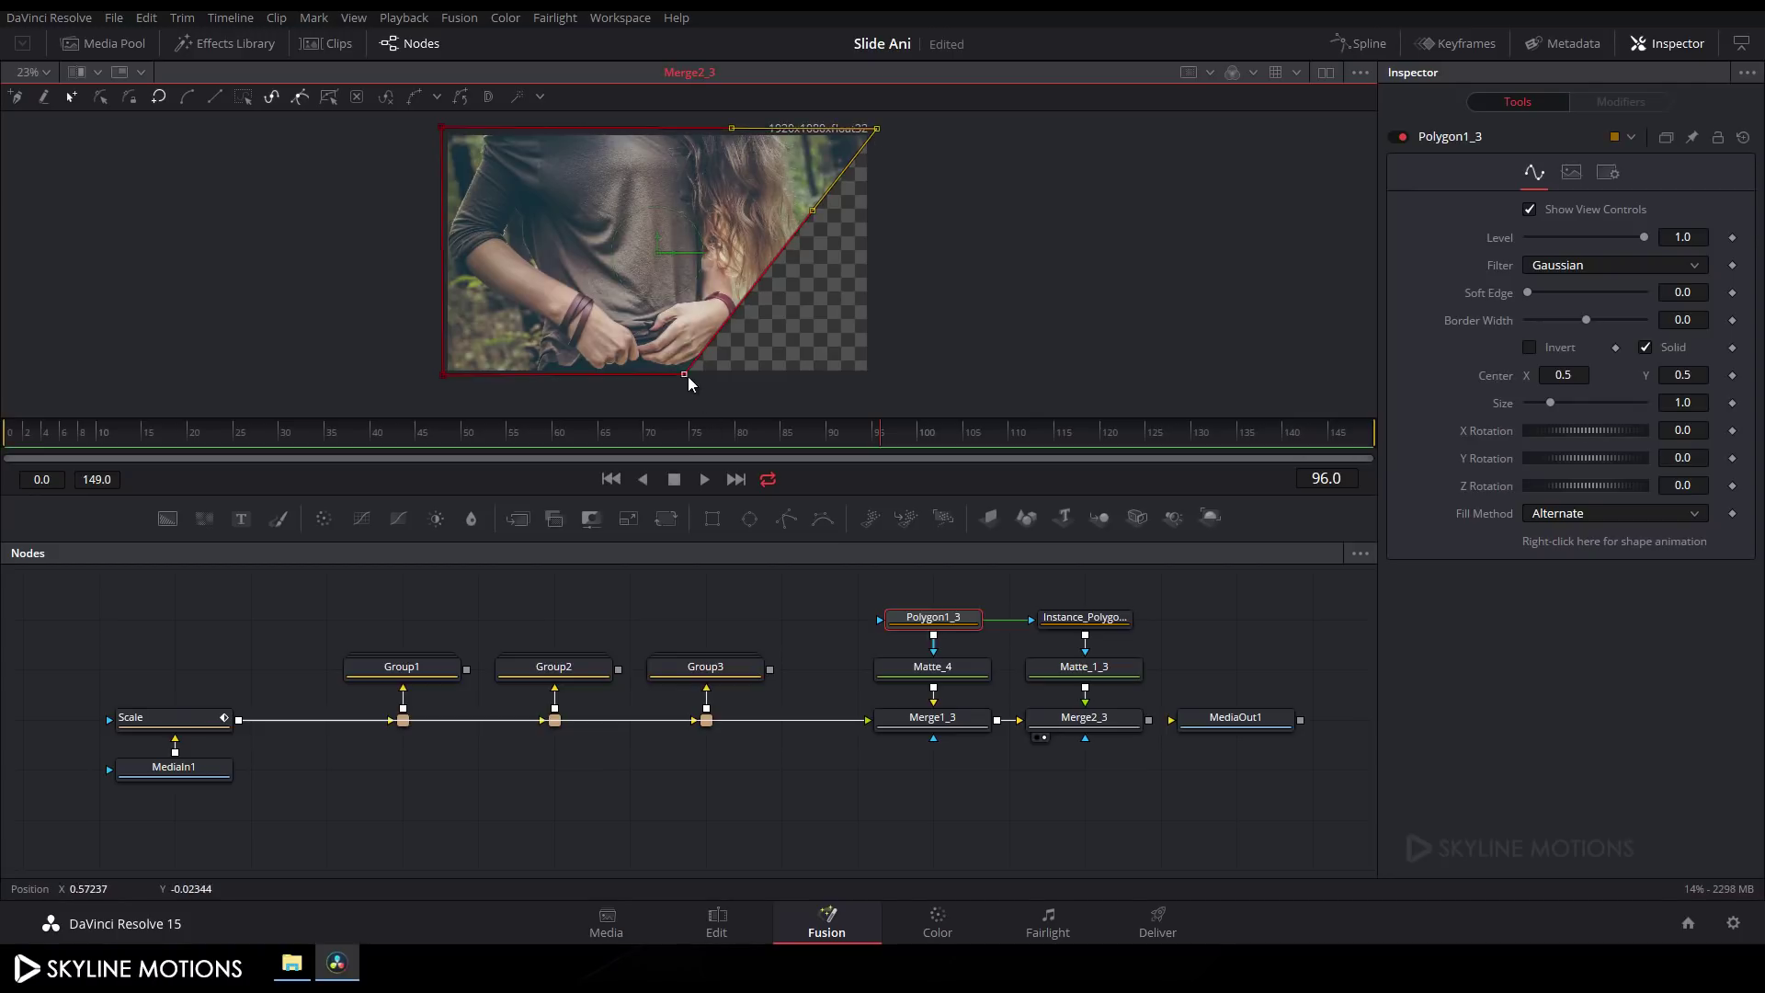
left_click_drag(689, 376, 531, 369)
left_click_drag(813, 211, 871, 189)
left_click_drag(531, 370, 443, 223)
left_click(876, 175)
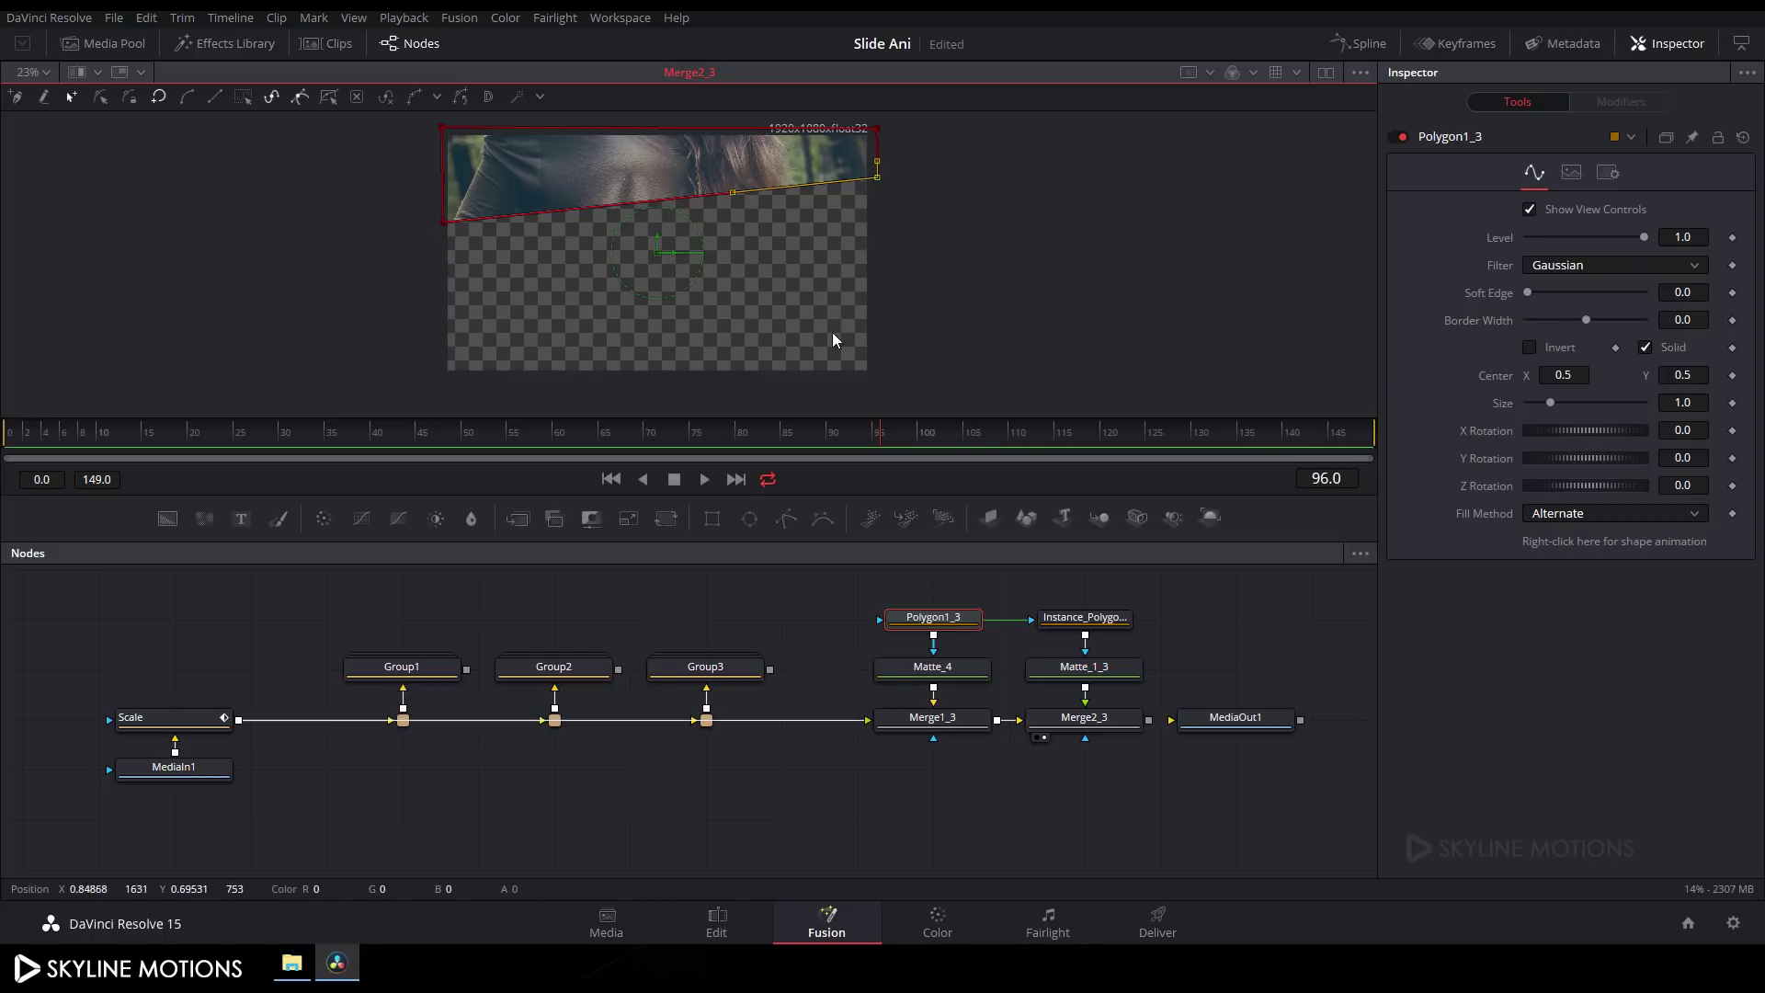
Step: Group the fourth set of polygon, matte and merge nodes beside Group3, routing its Scale connection through a pipe router below it
left_click(1000, 733)
left_click_drag(861, 571, 1085, 765)
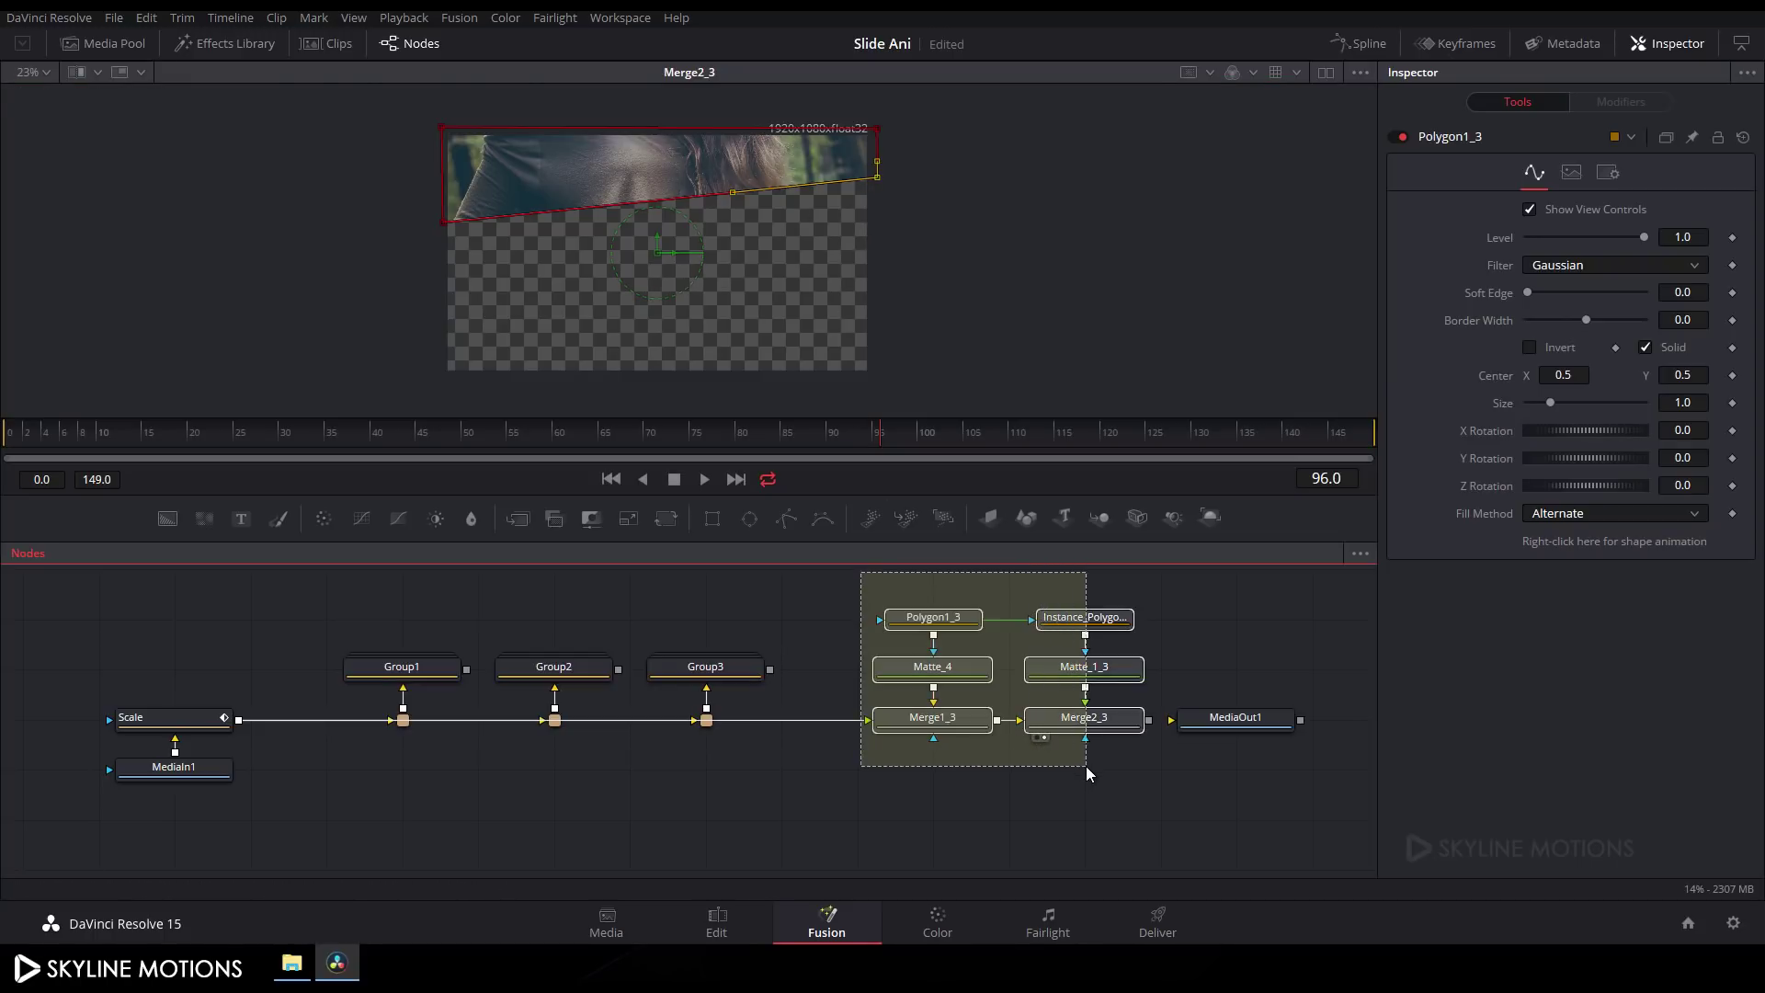
key("ctrl+g")
left_click_drag(1027, 618, 950, 678)
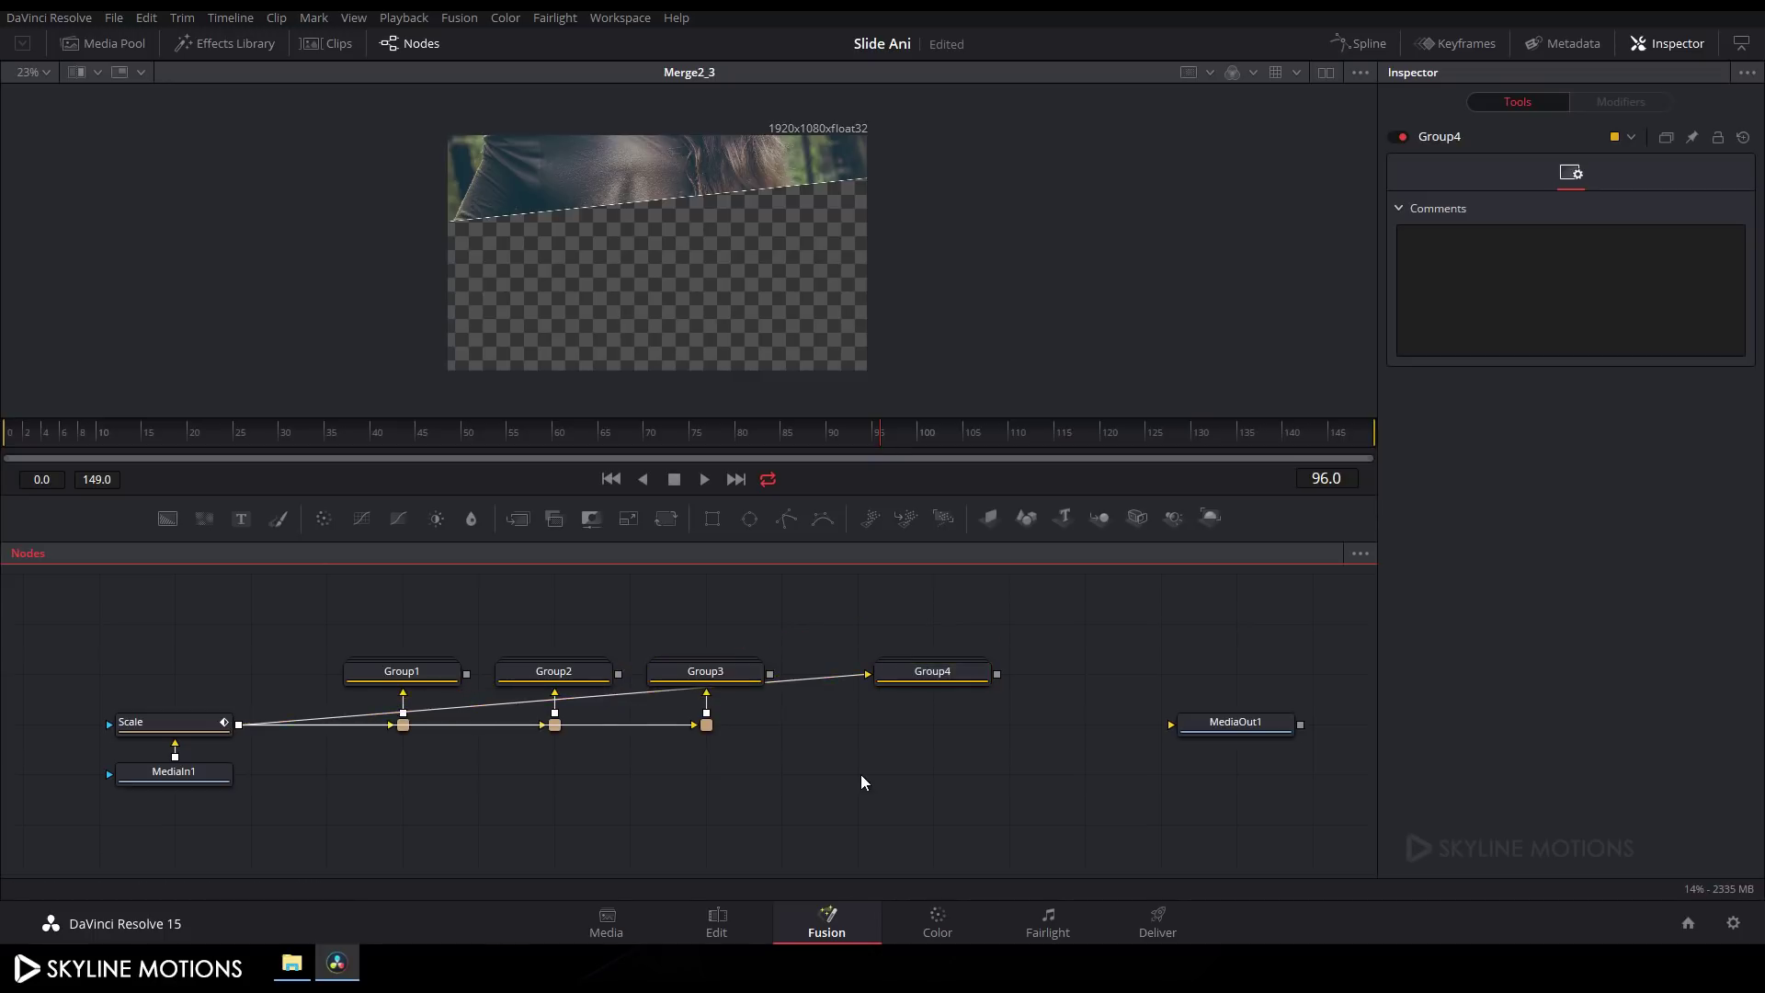
left_click(813, 676, "alt")
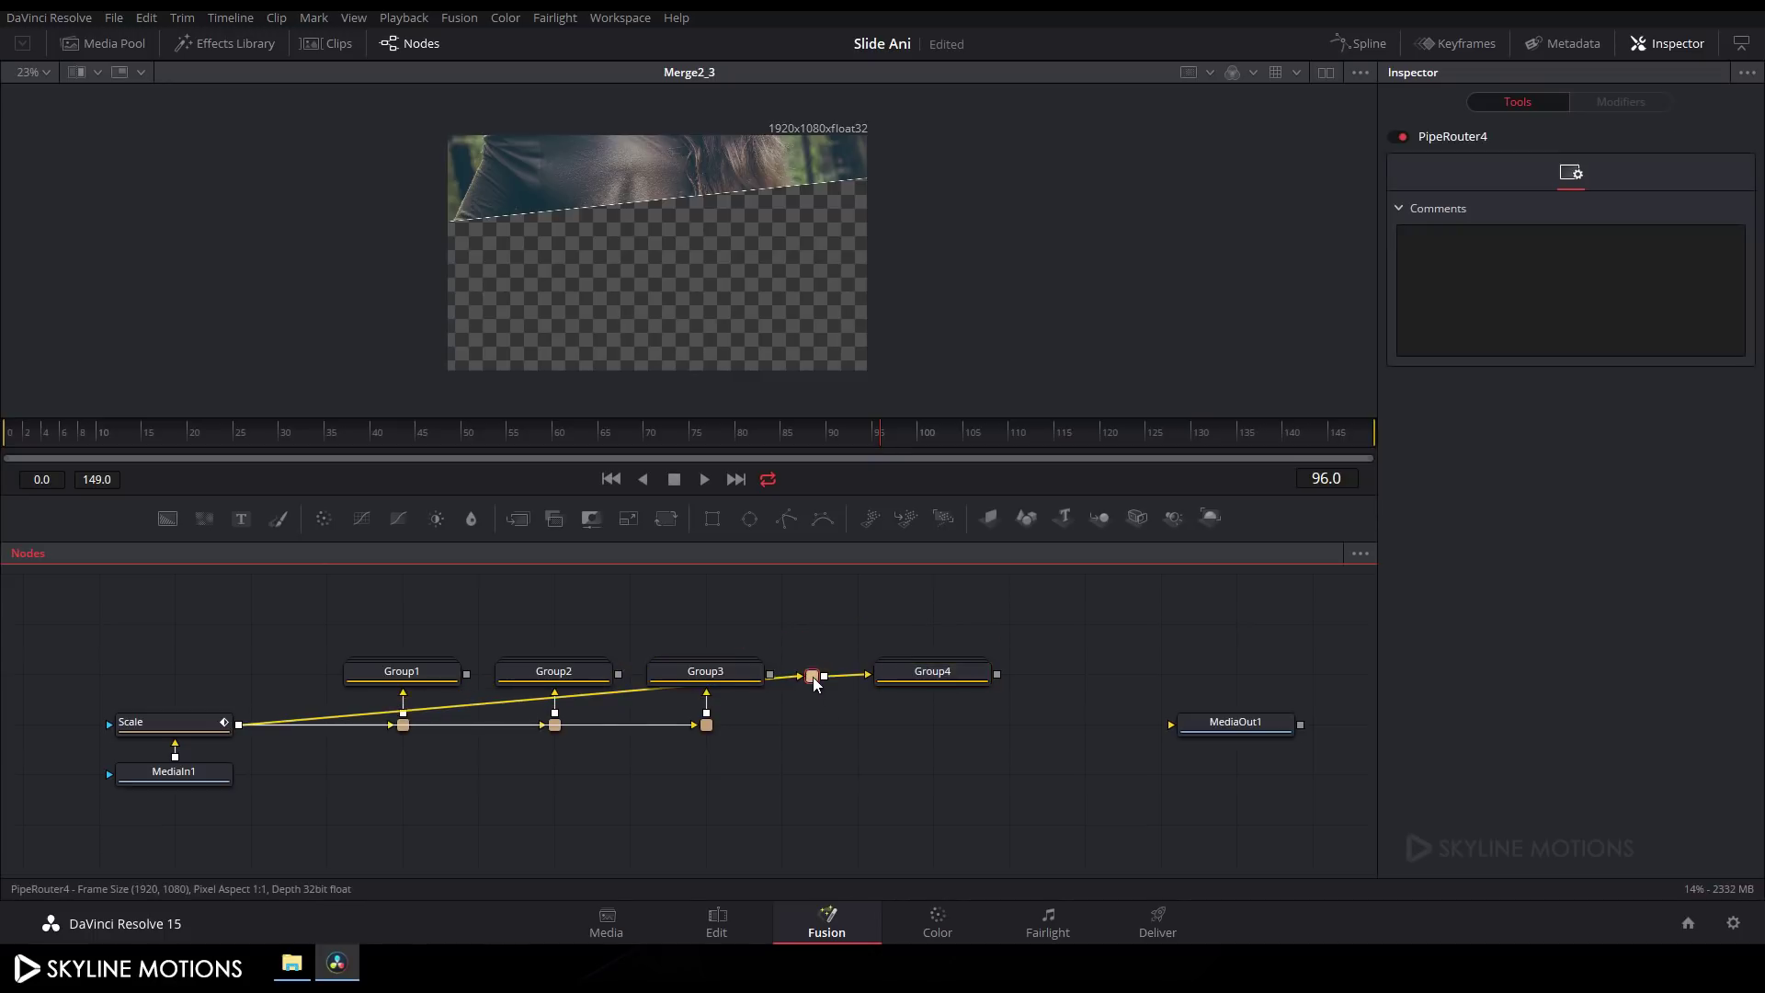
left_click_drag(812, 676, 834, 730)
left_click_drag(923, 671, 823, 669)
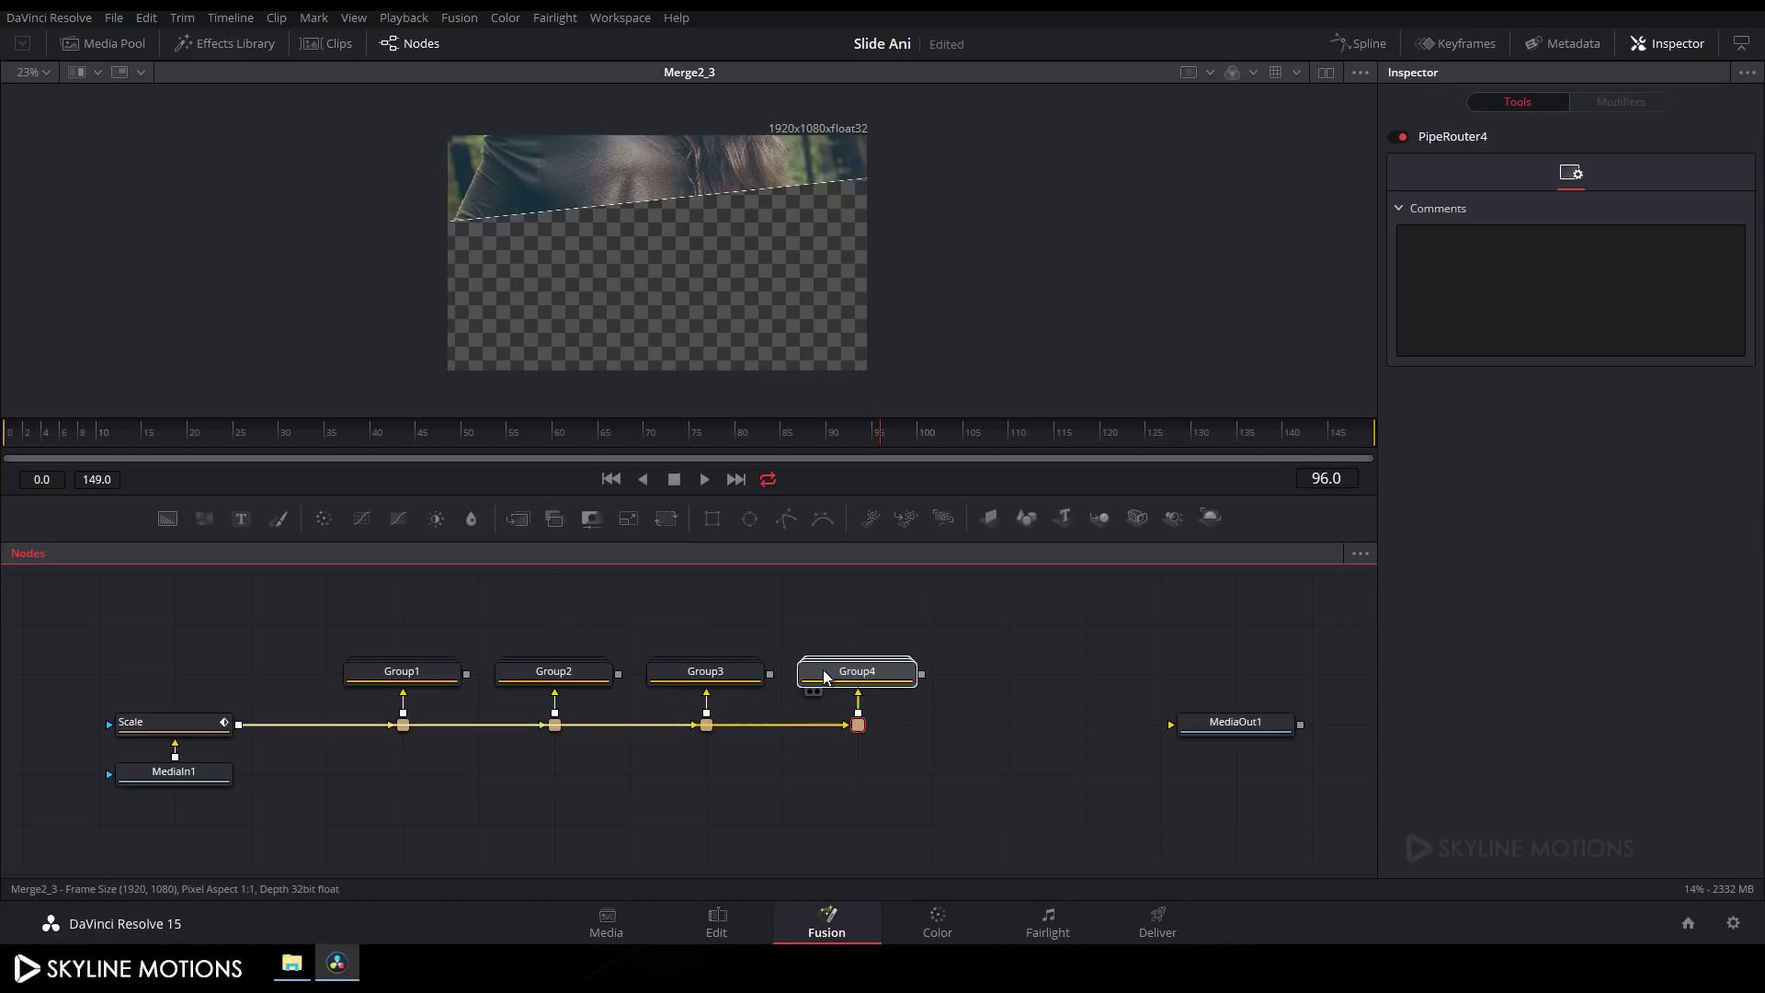
Step: Add a Shape 3D node, place it above the Scale node, and rename it S
left_click_drag(977, 677, 1036, 713)
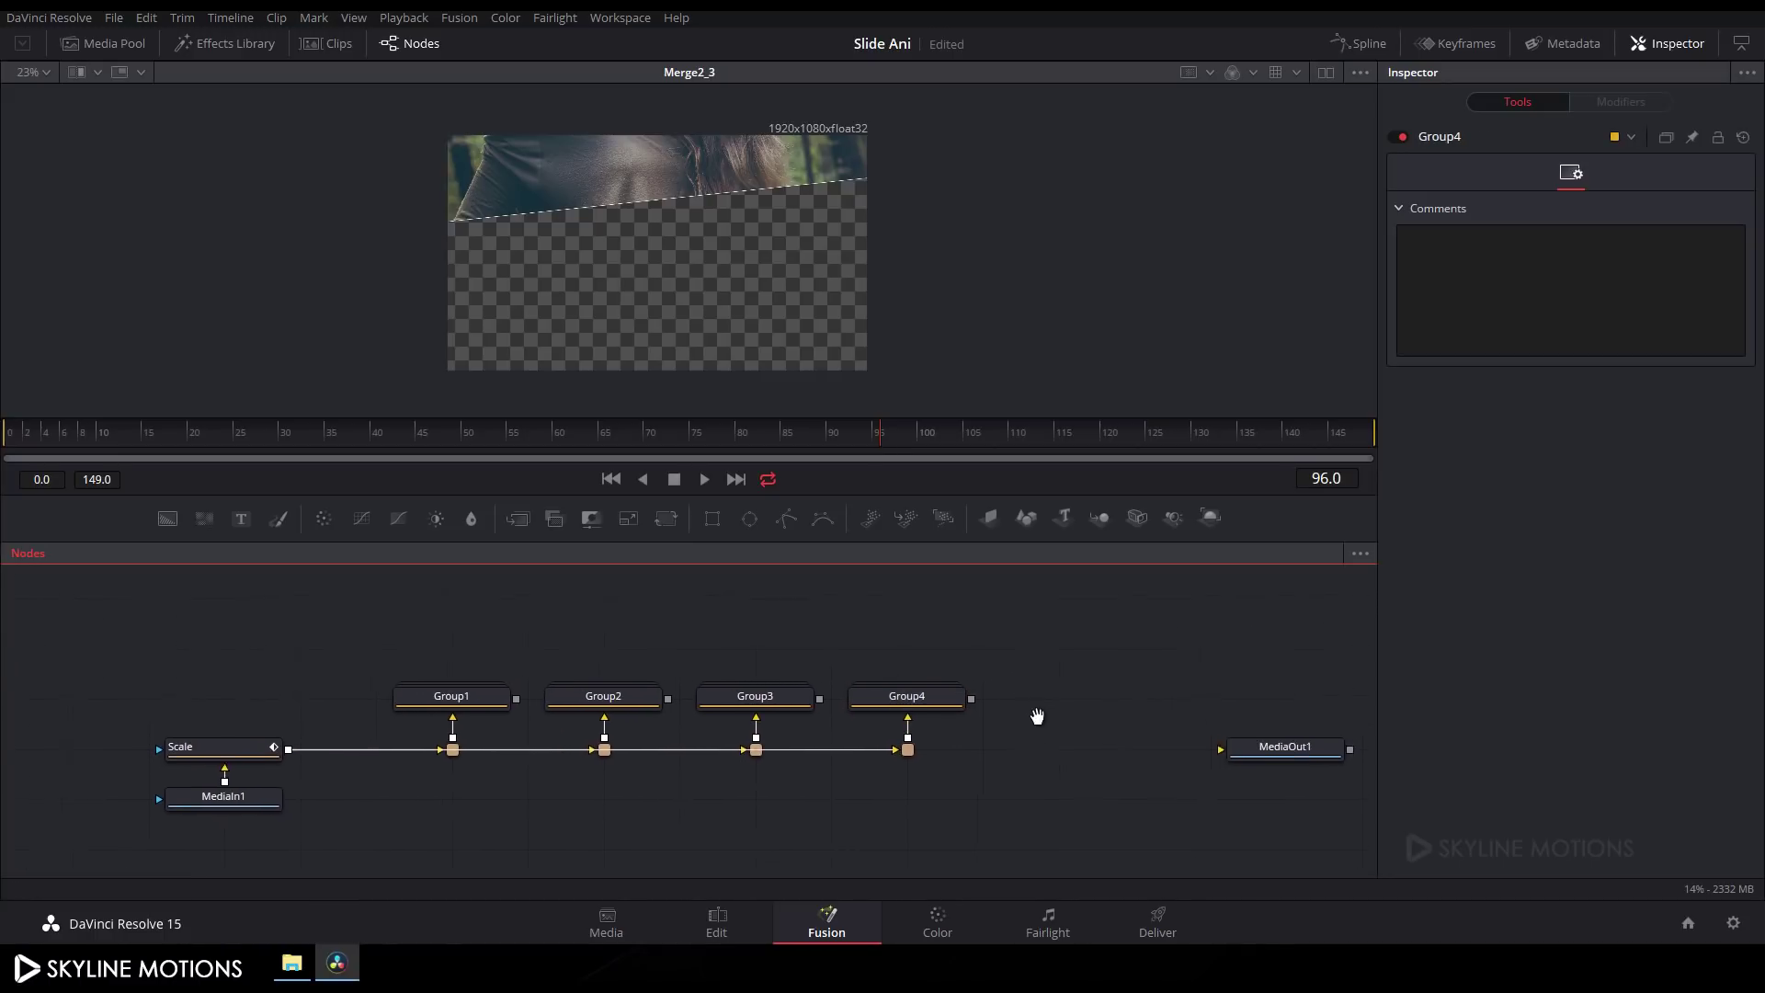
left_click_drag(902, 662, 932, 664)
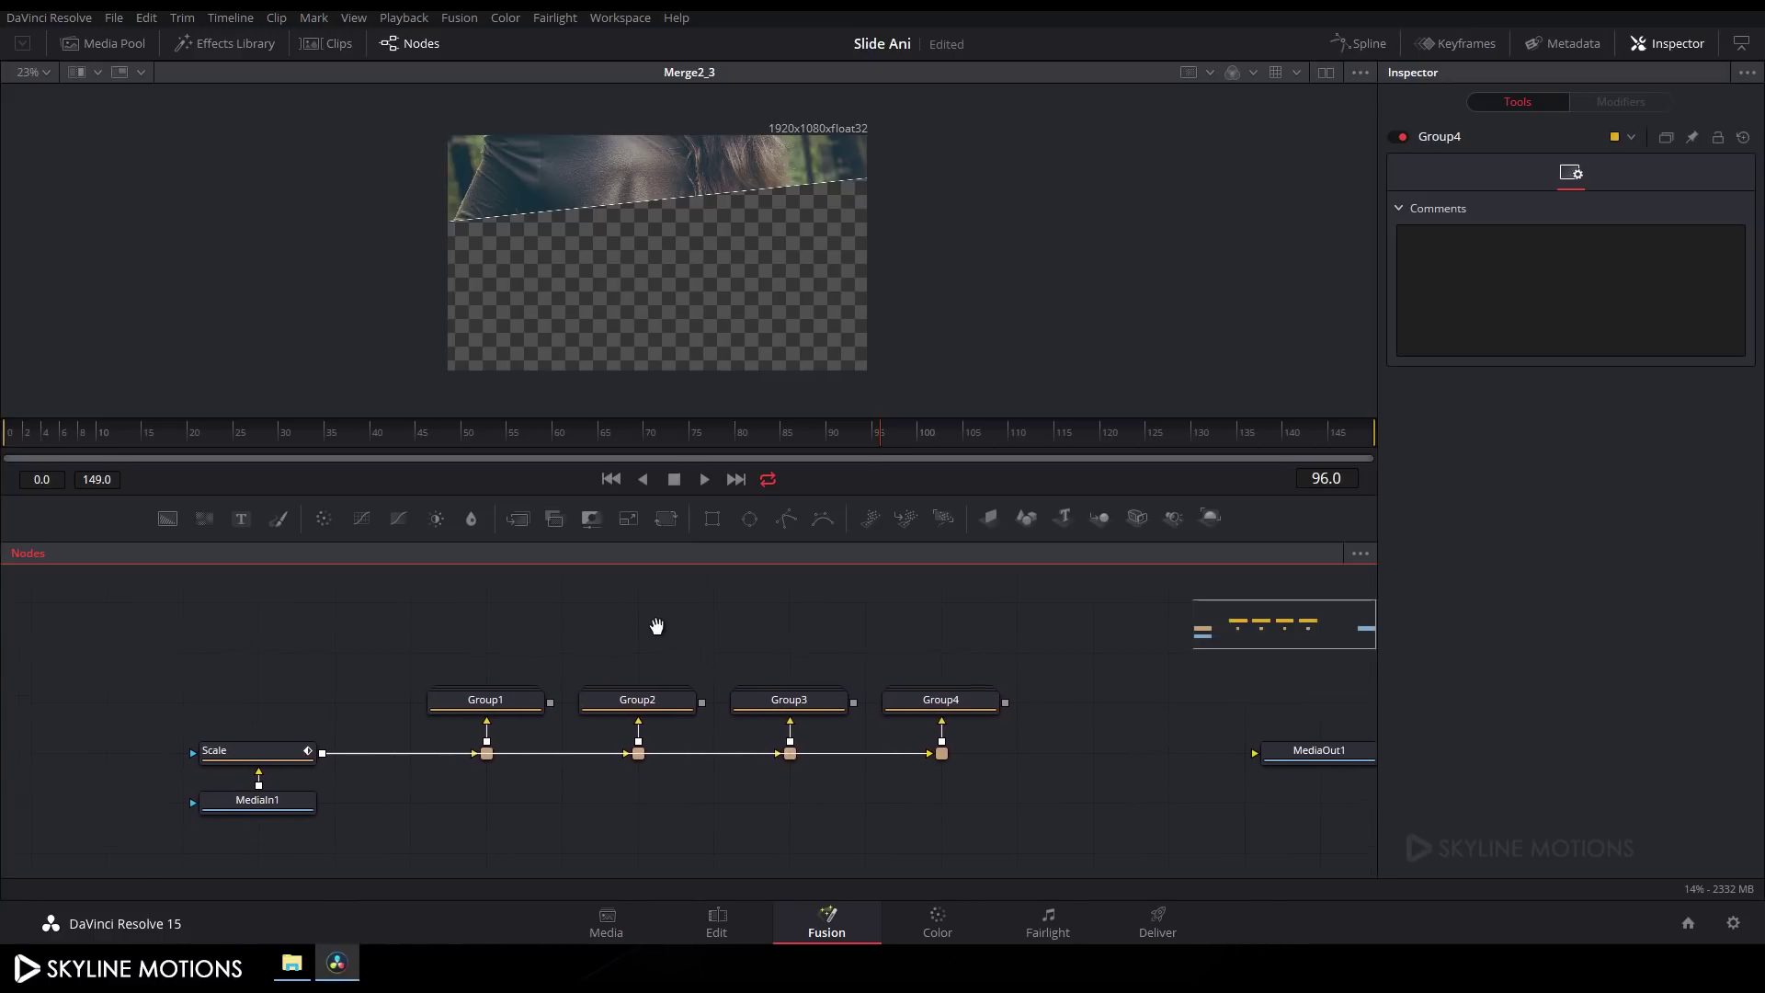
right_click(542, 651)
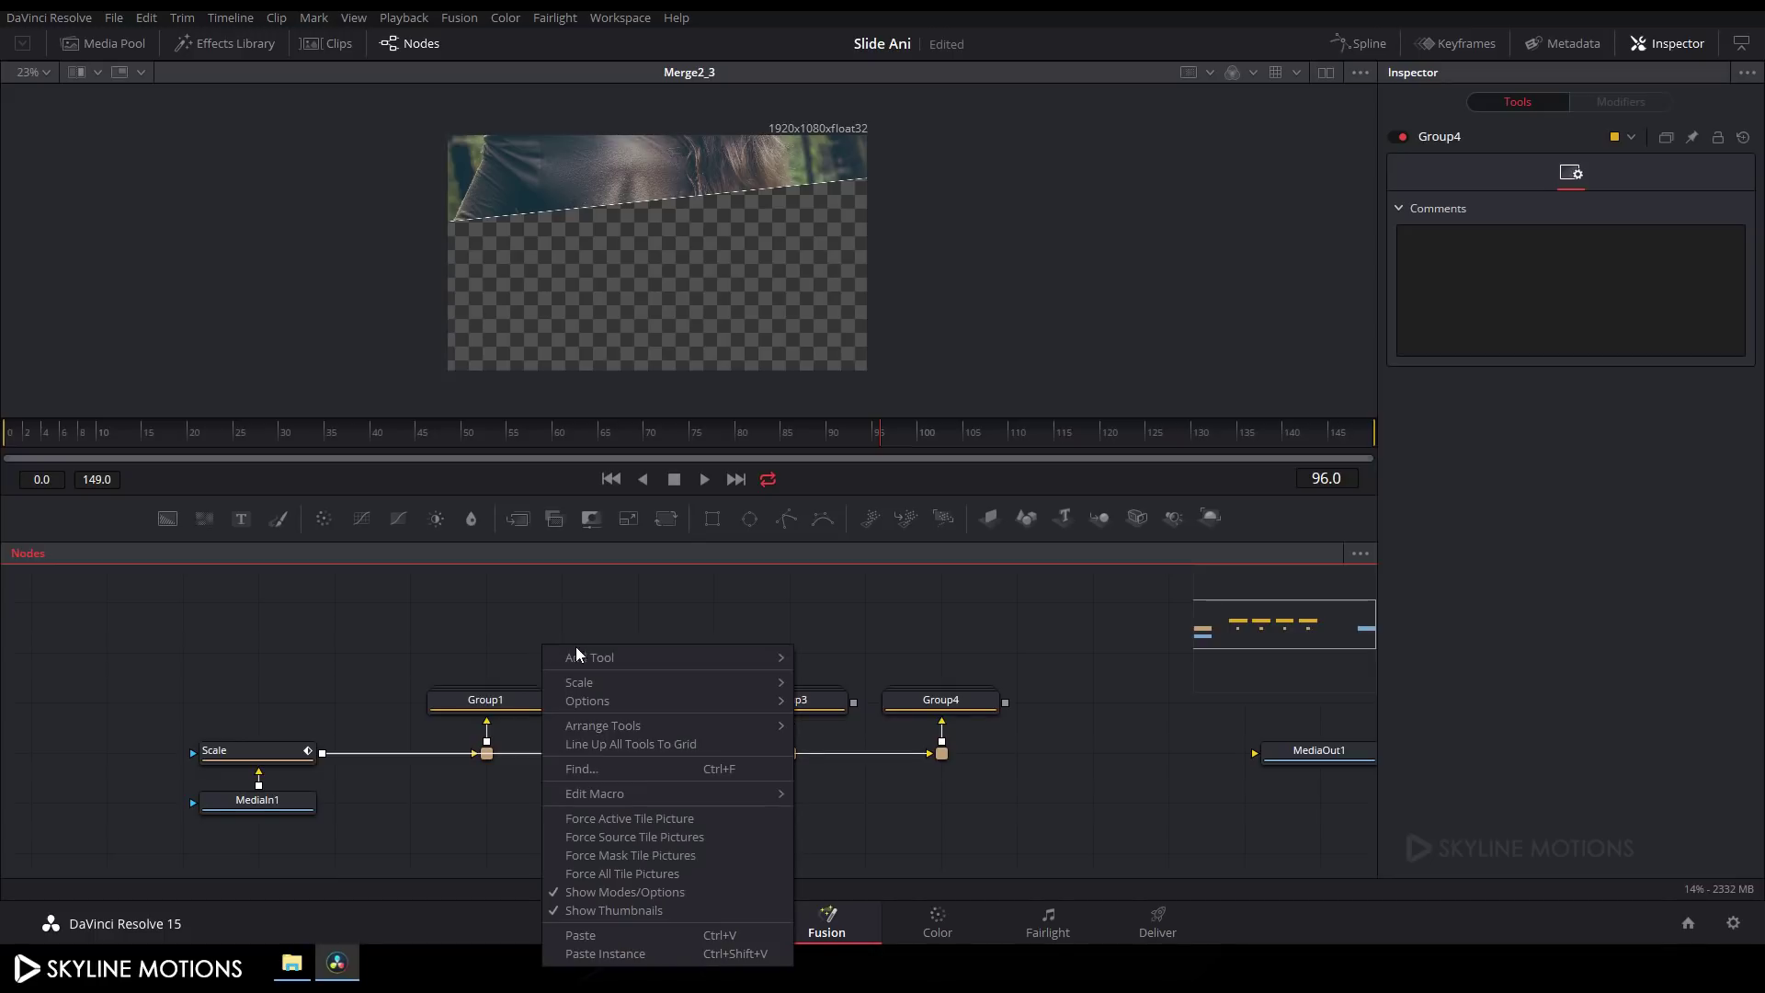
mouse_move(584, 664)
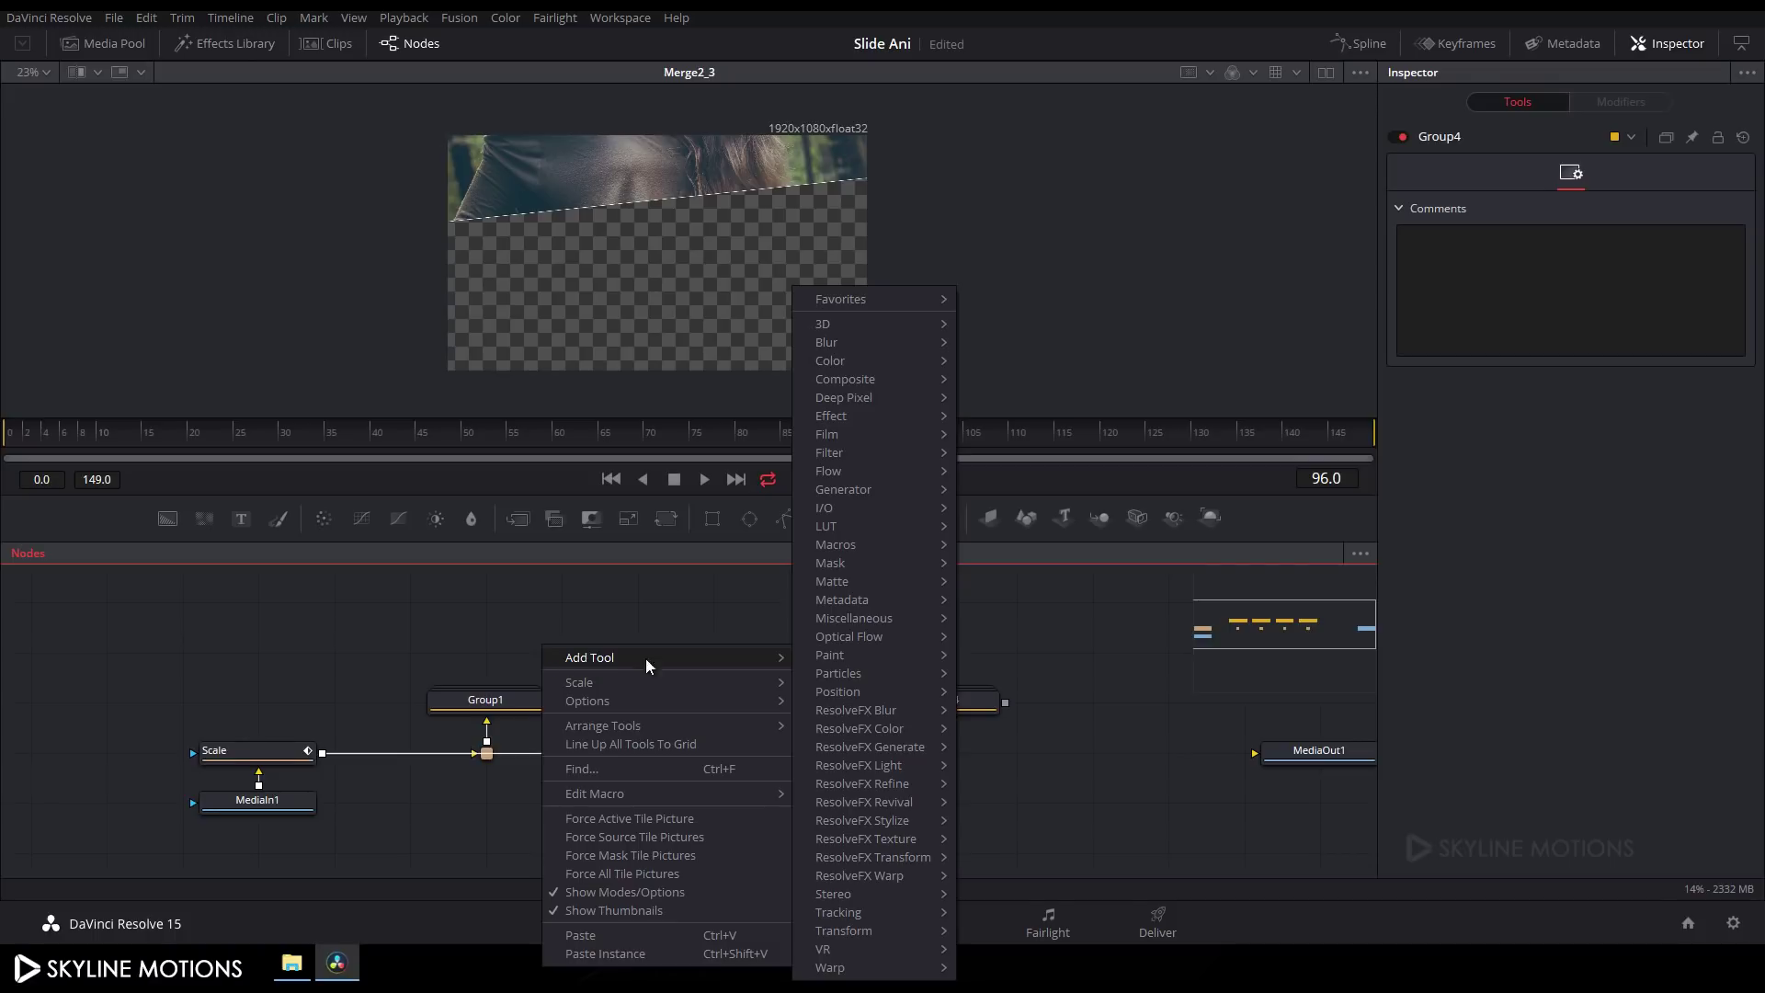
mouse_move(834, 329)
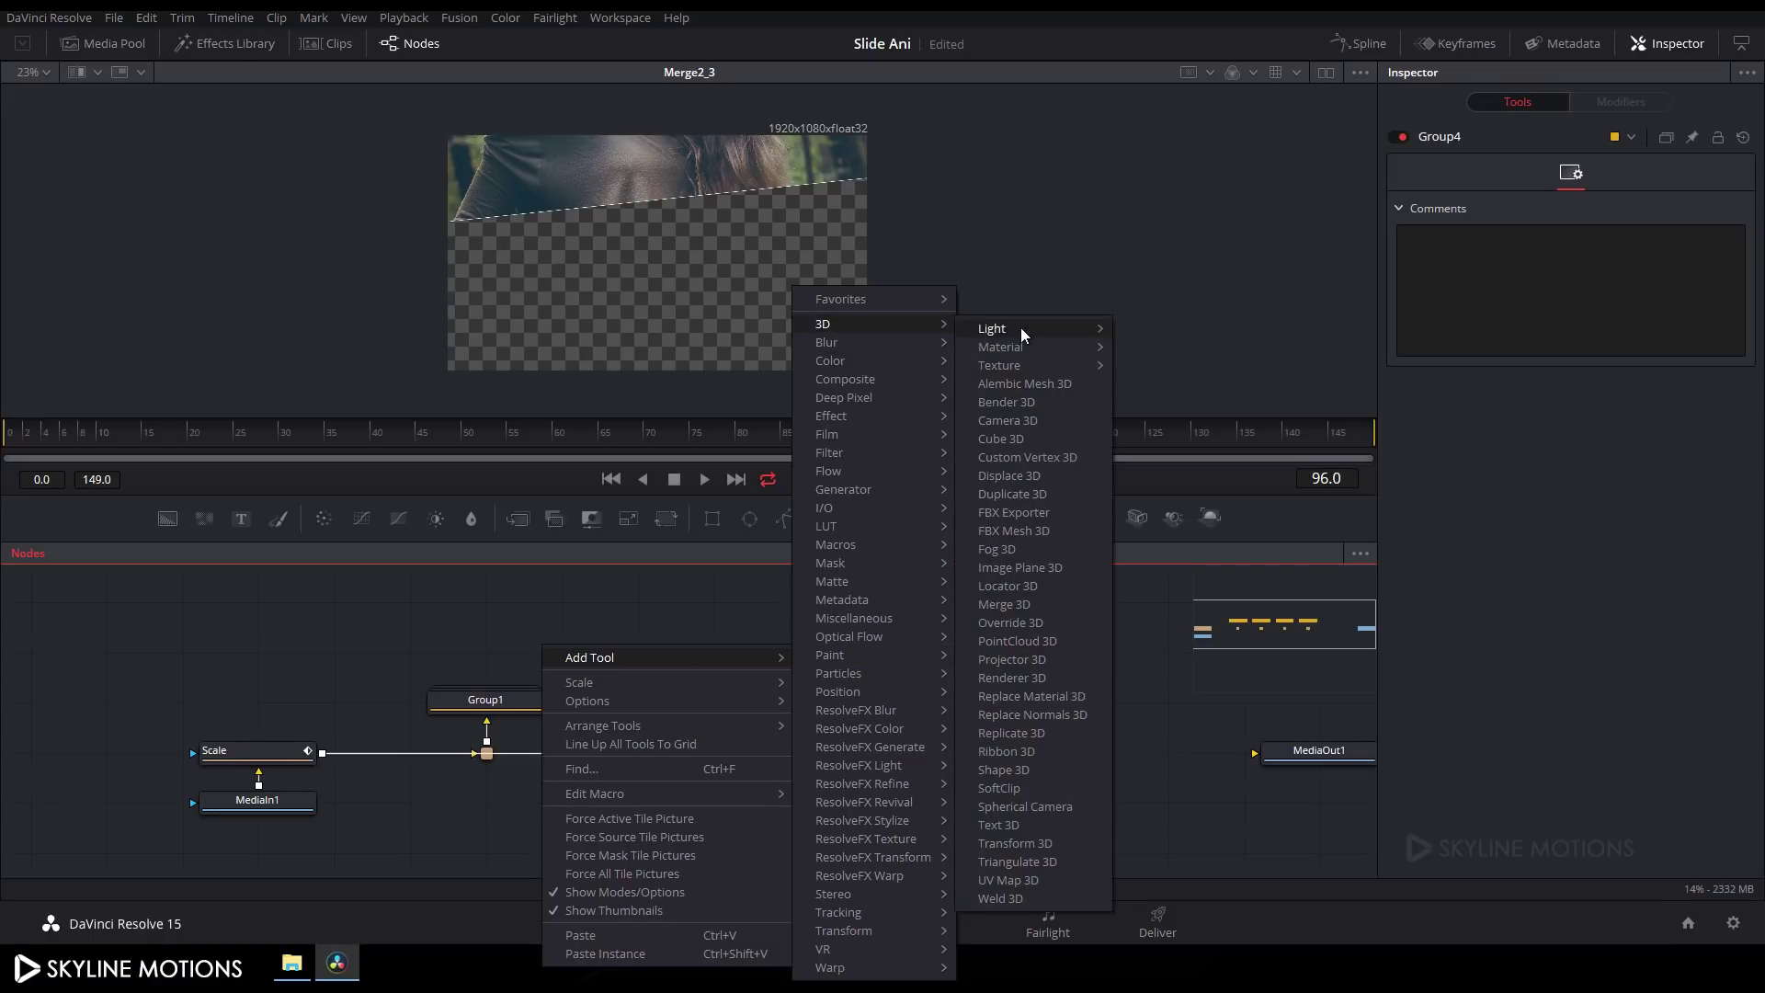
left_click(1011, 772)
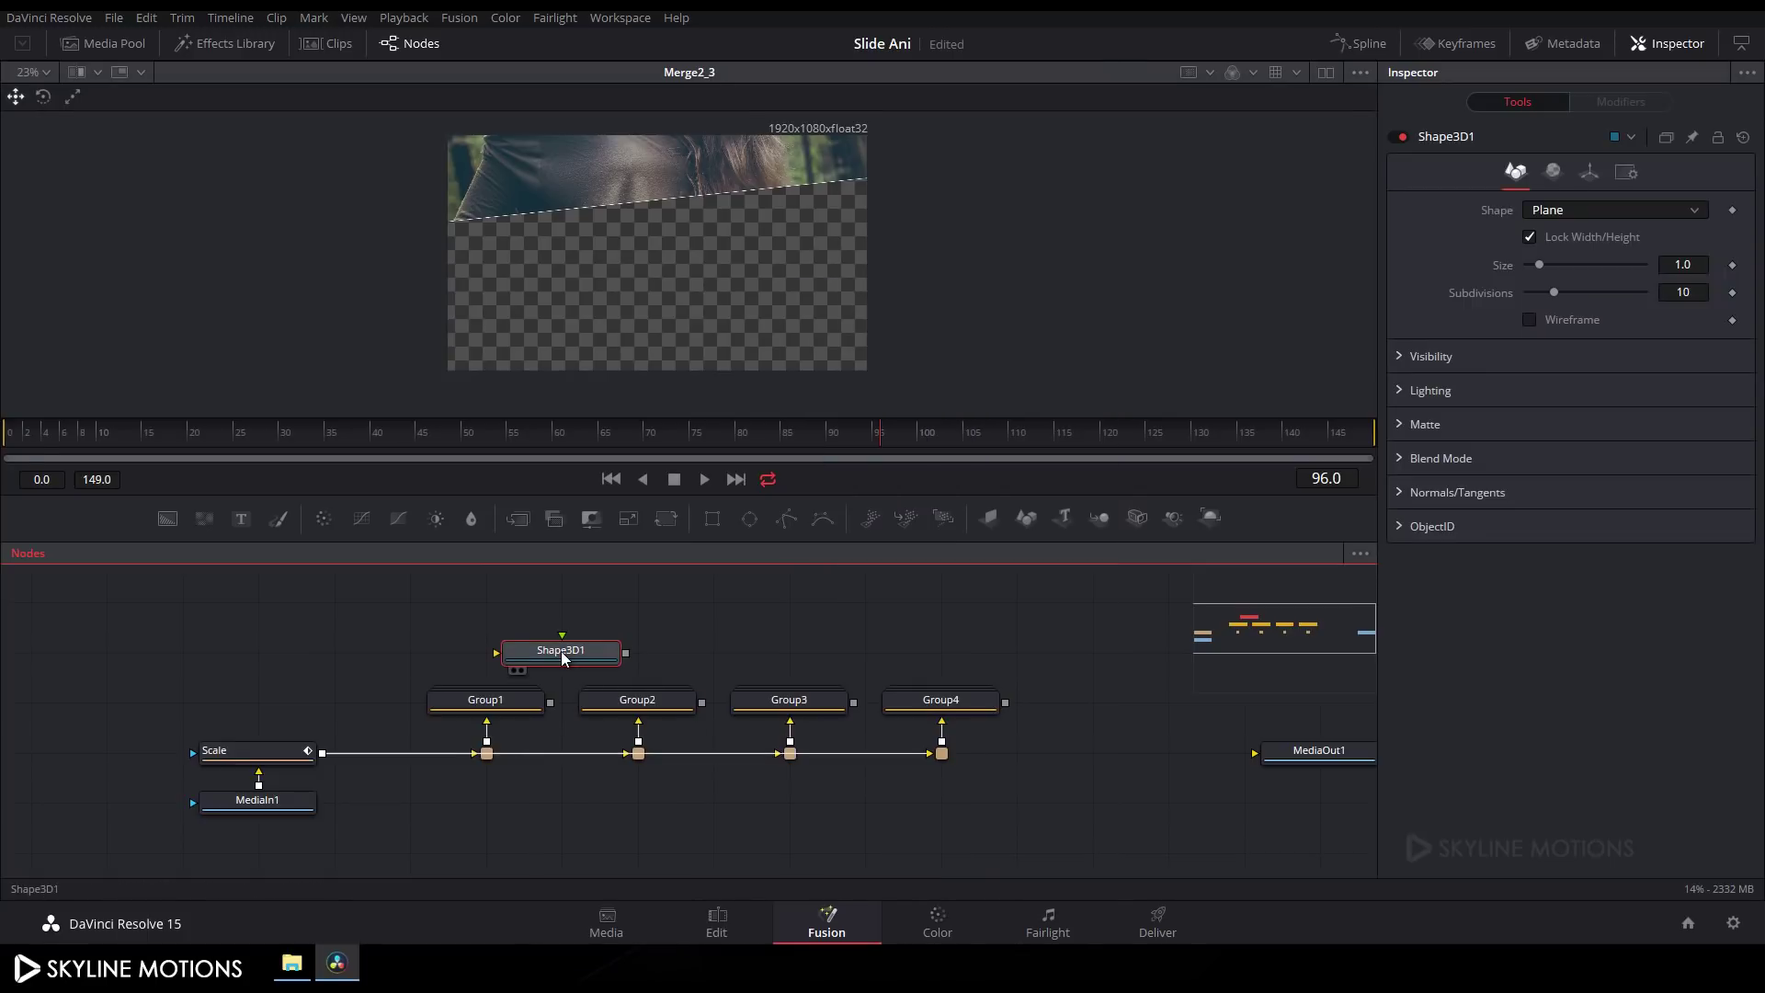
left_click_drag(566, 658, 223, 662)
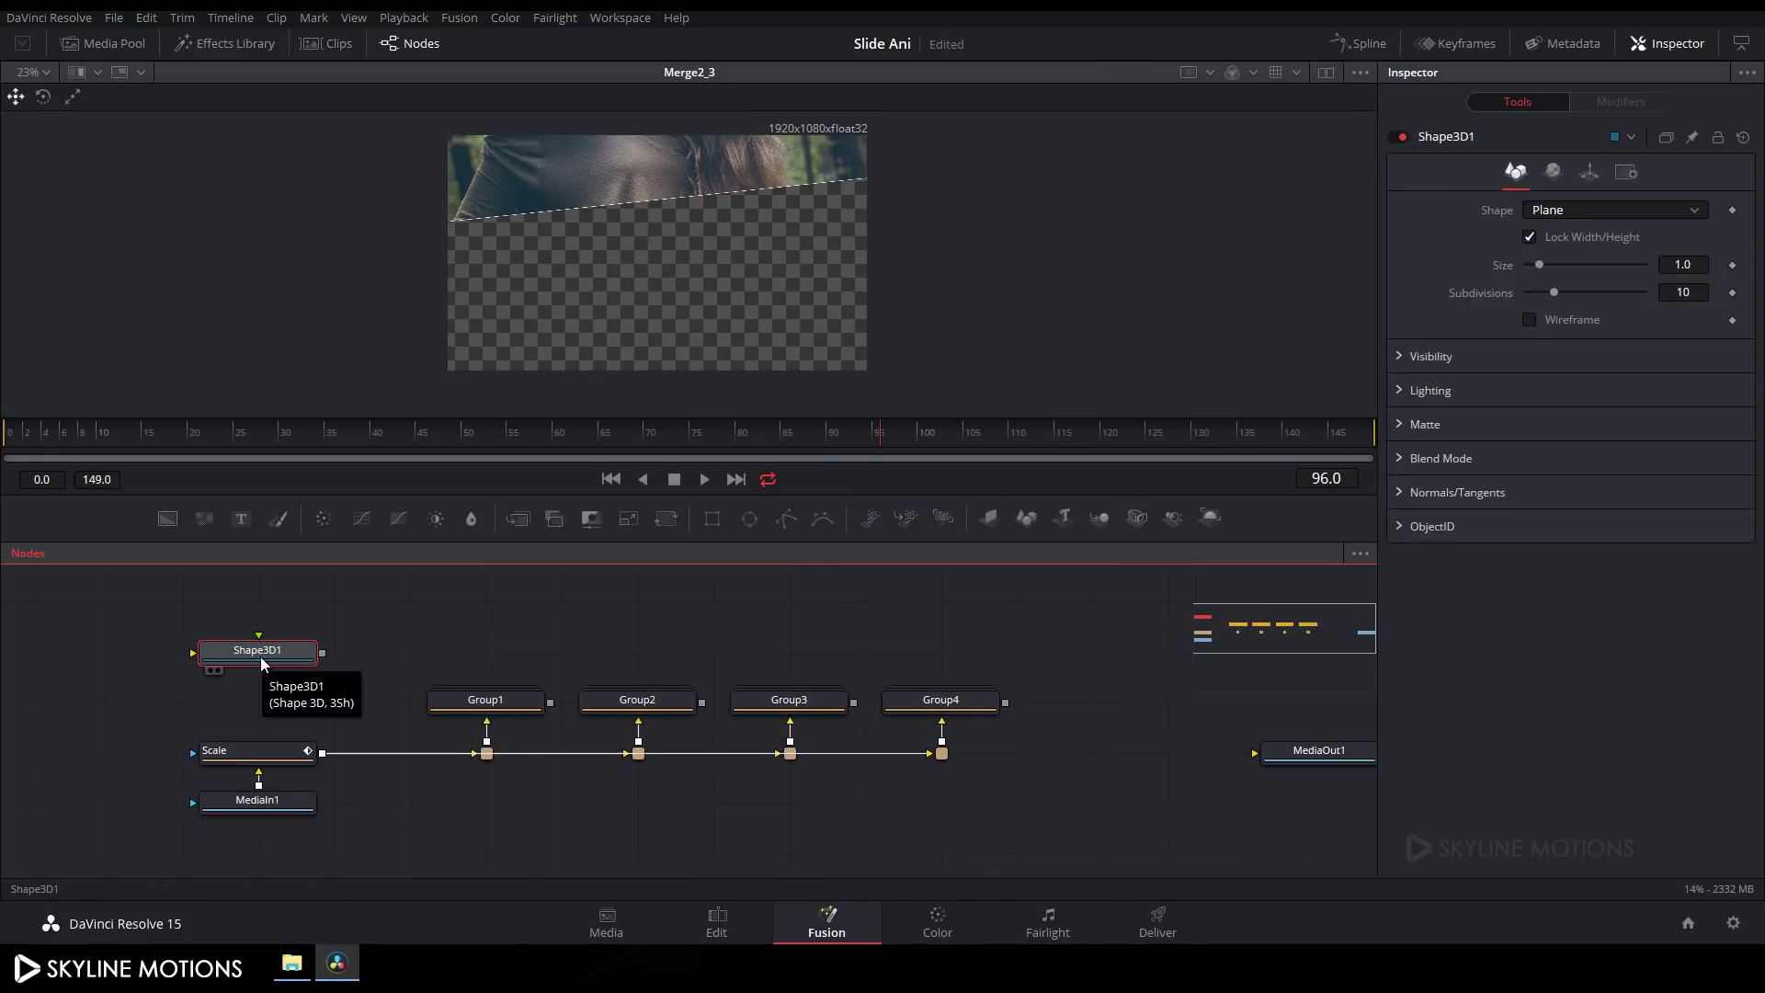
key("F2")
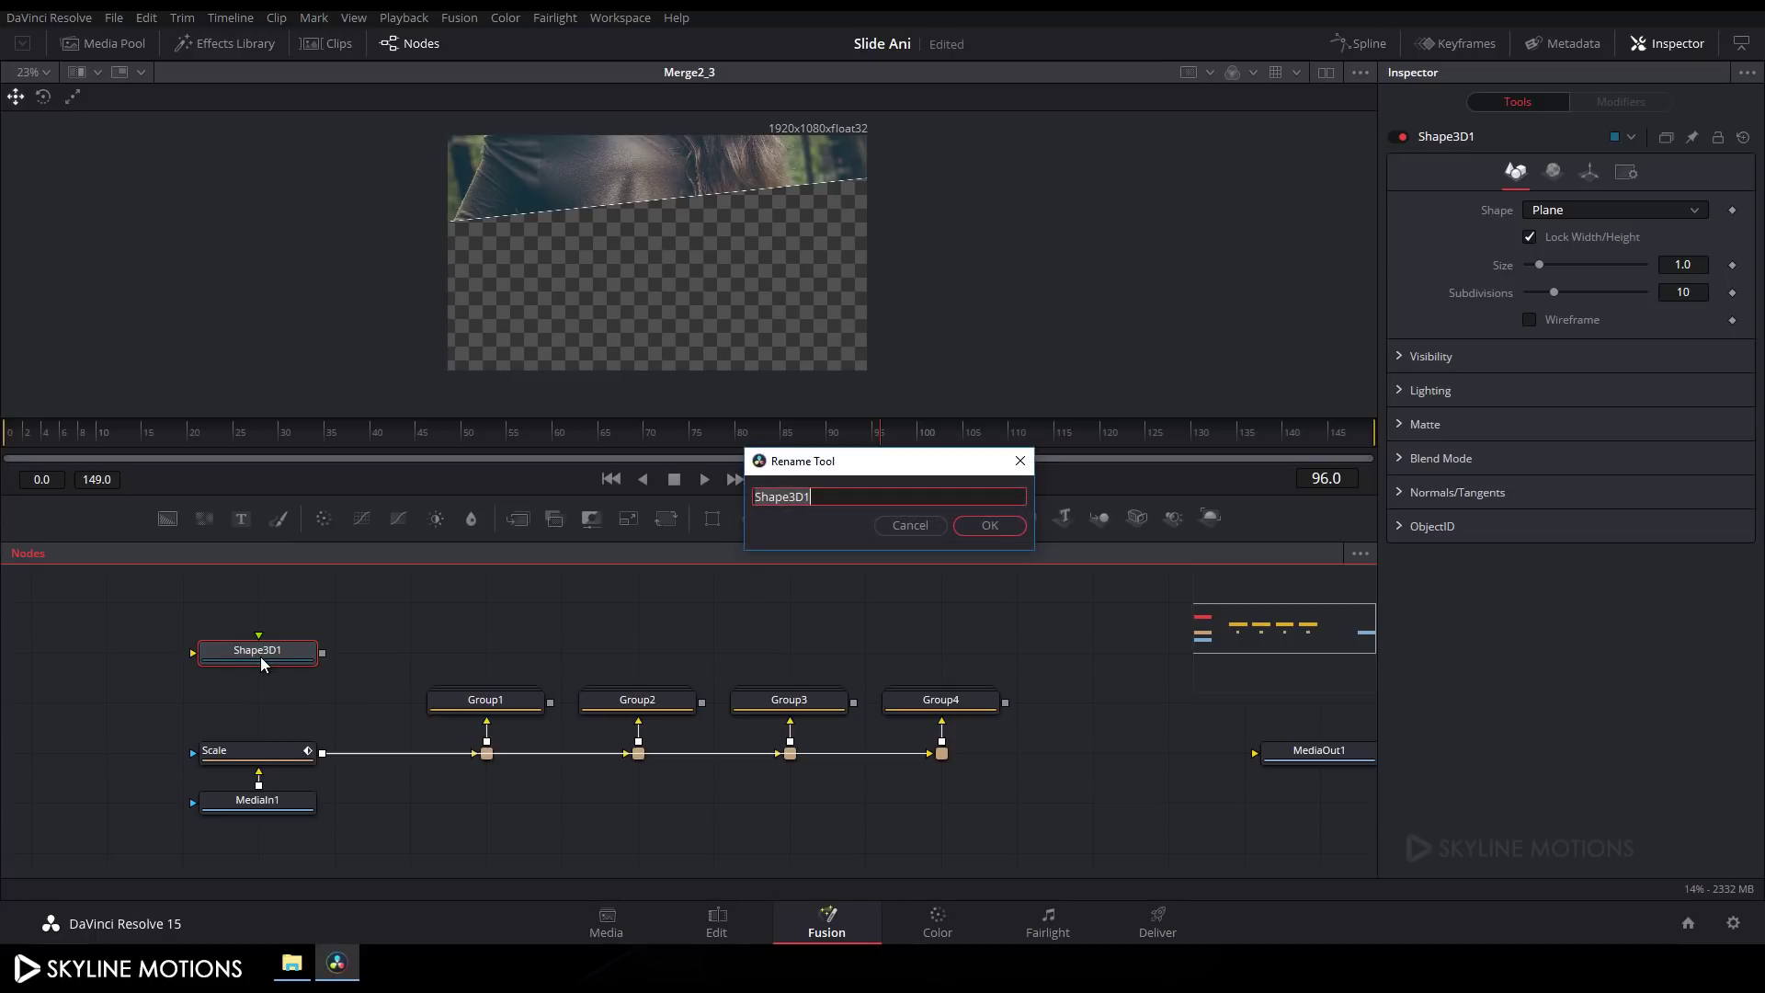
type("S")
left_click(997, 525)
left_click_drag(443, 638, 447, 625)
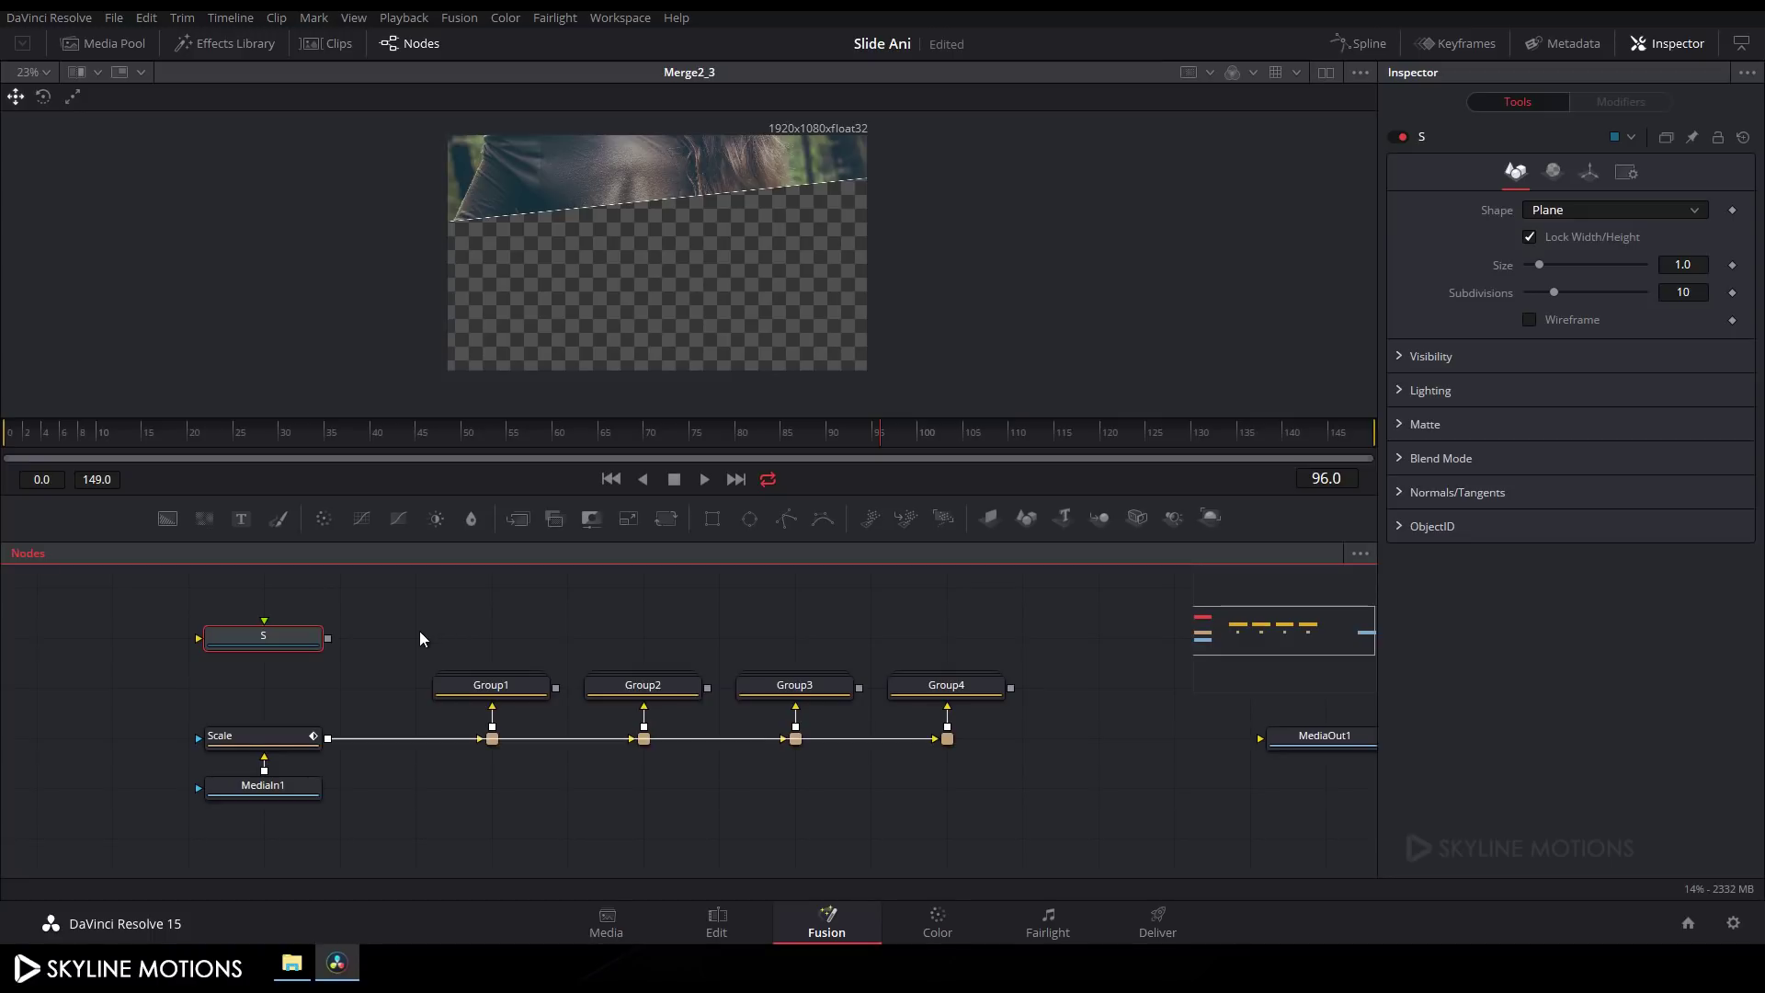
left_click(416, 631)
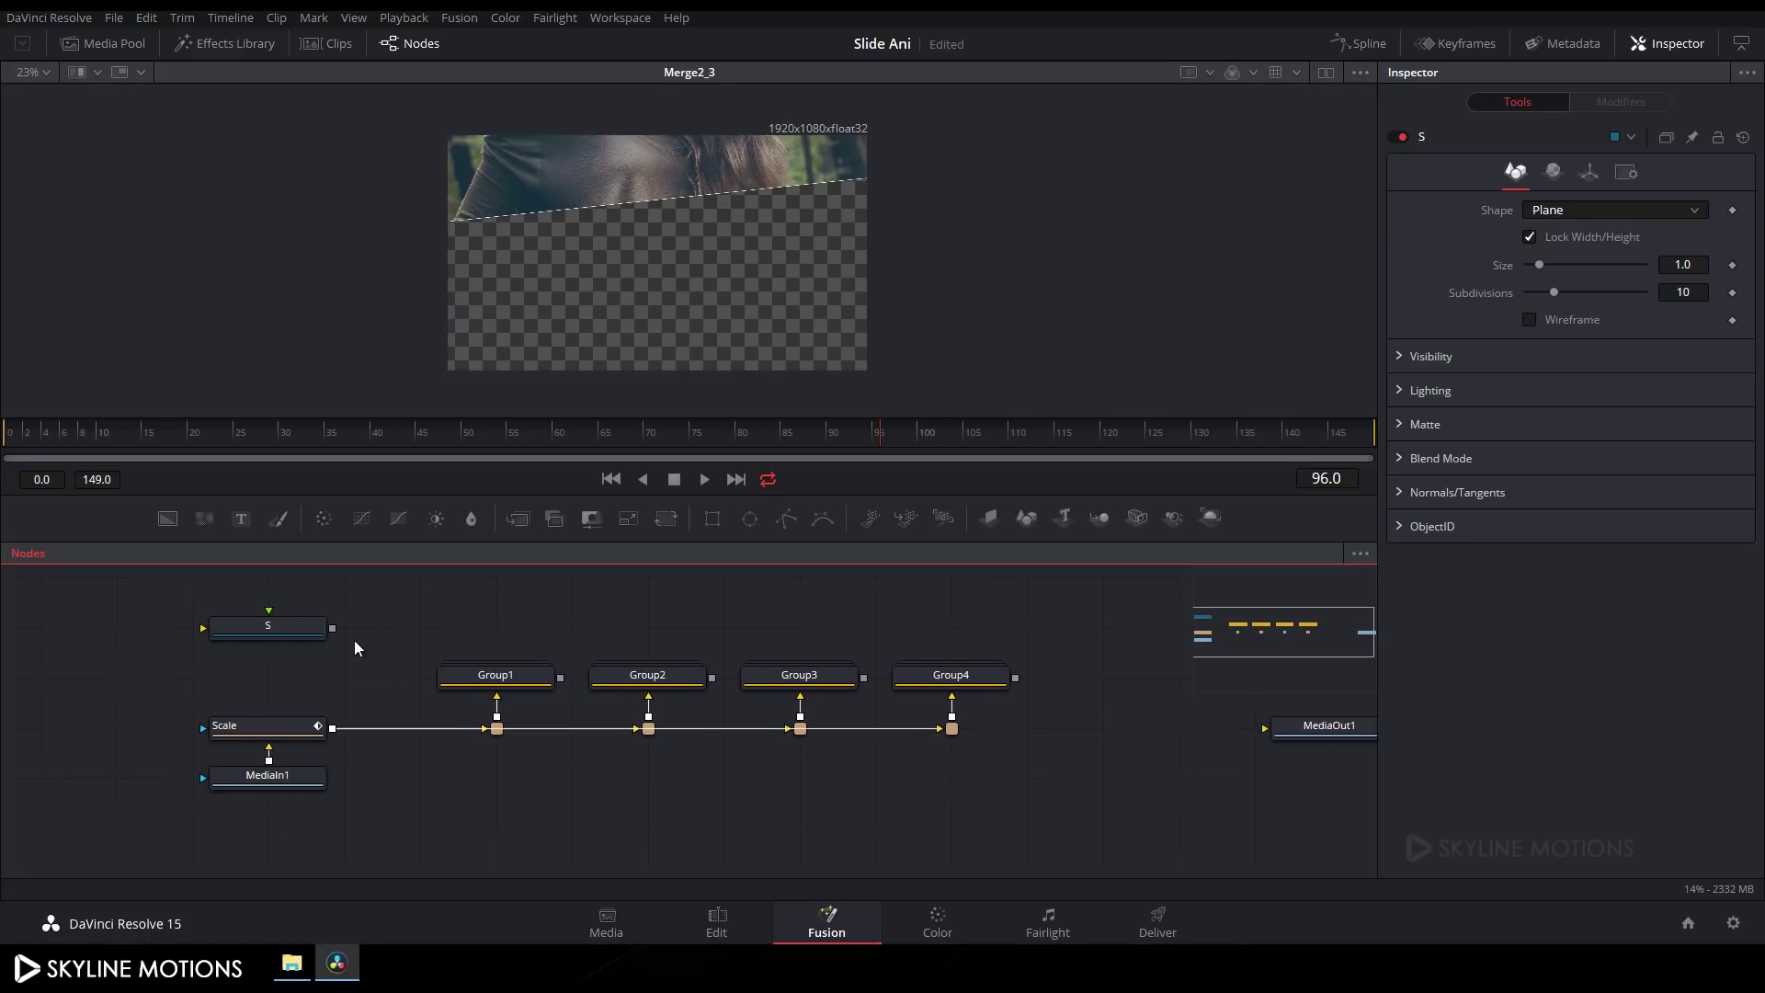
Step: Connect Scale's output to the material input of S and show the photo-textured plane in the 3D viewer
left_click_drag(332, 728, 416, 198)
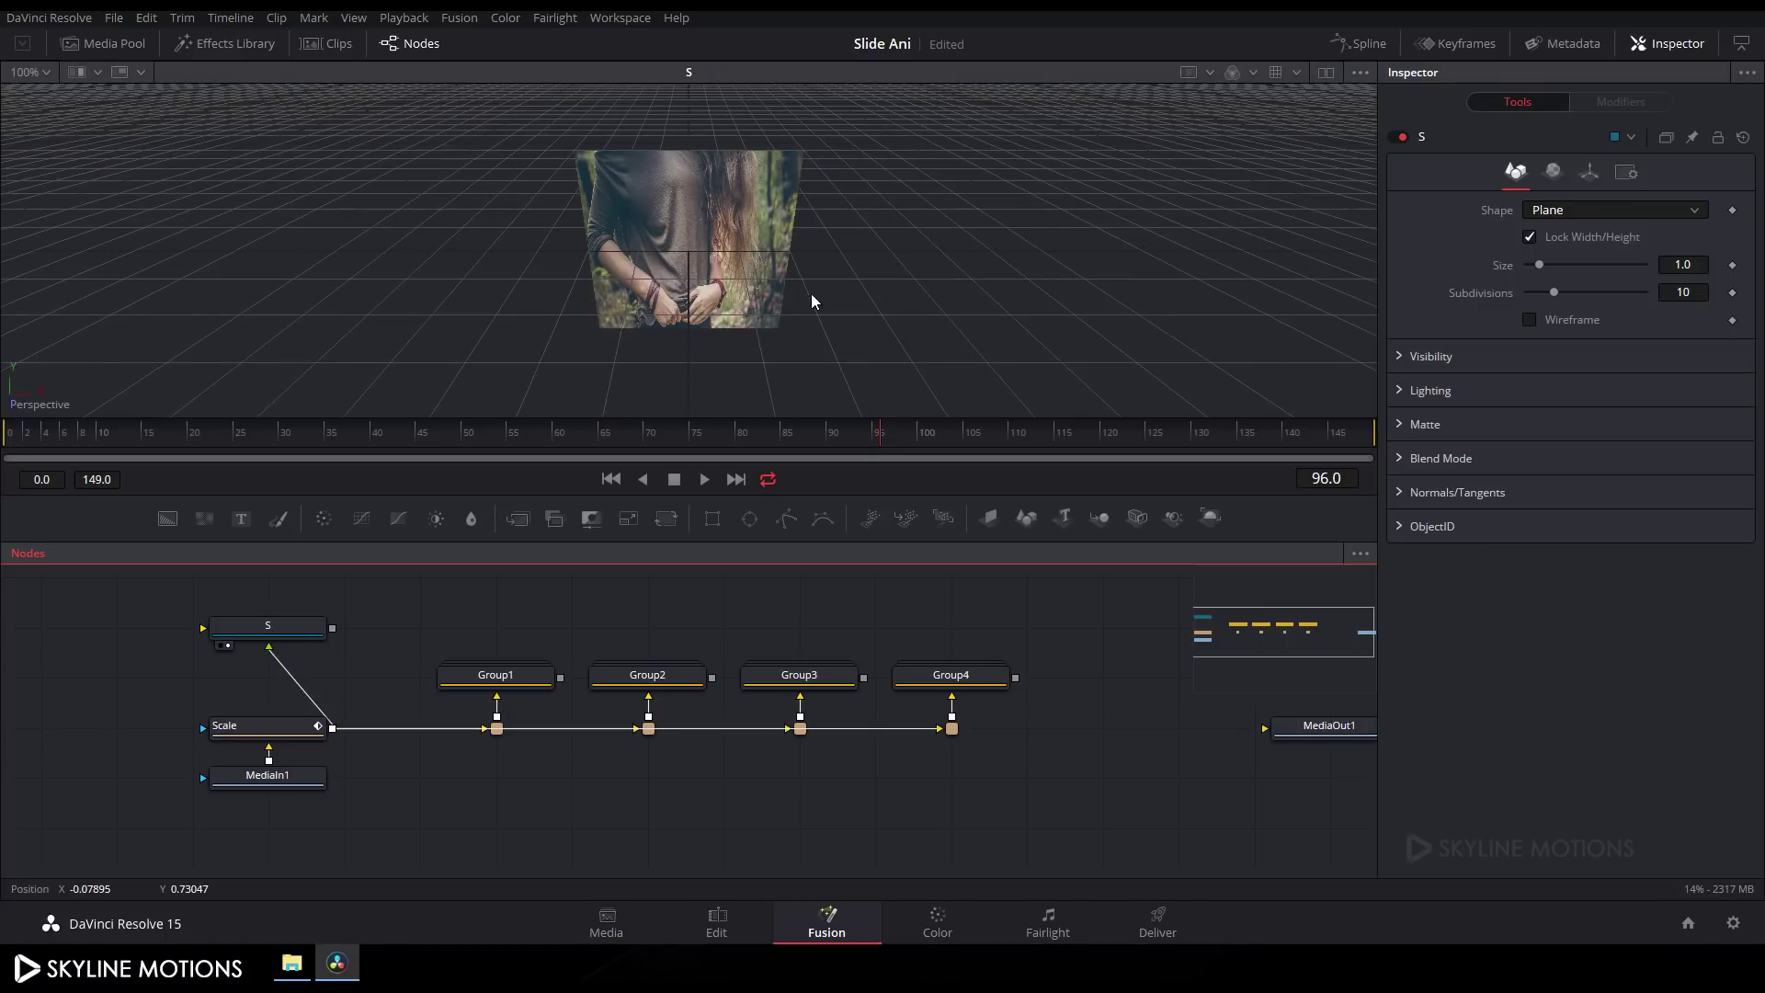
left_click_drag(807, 251, 824, 285)
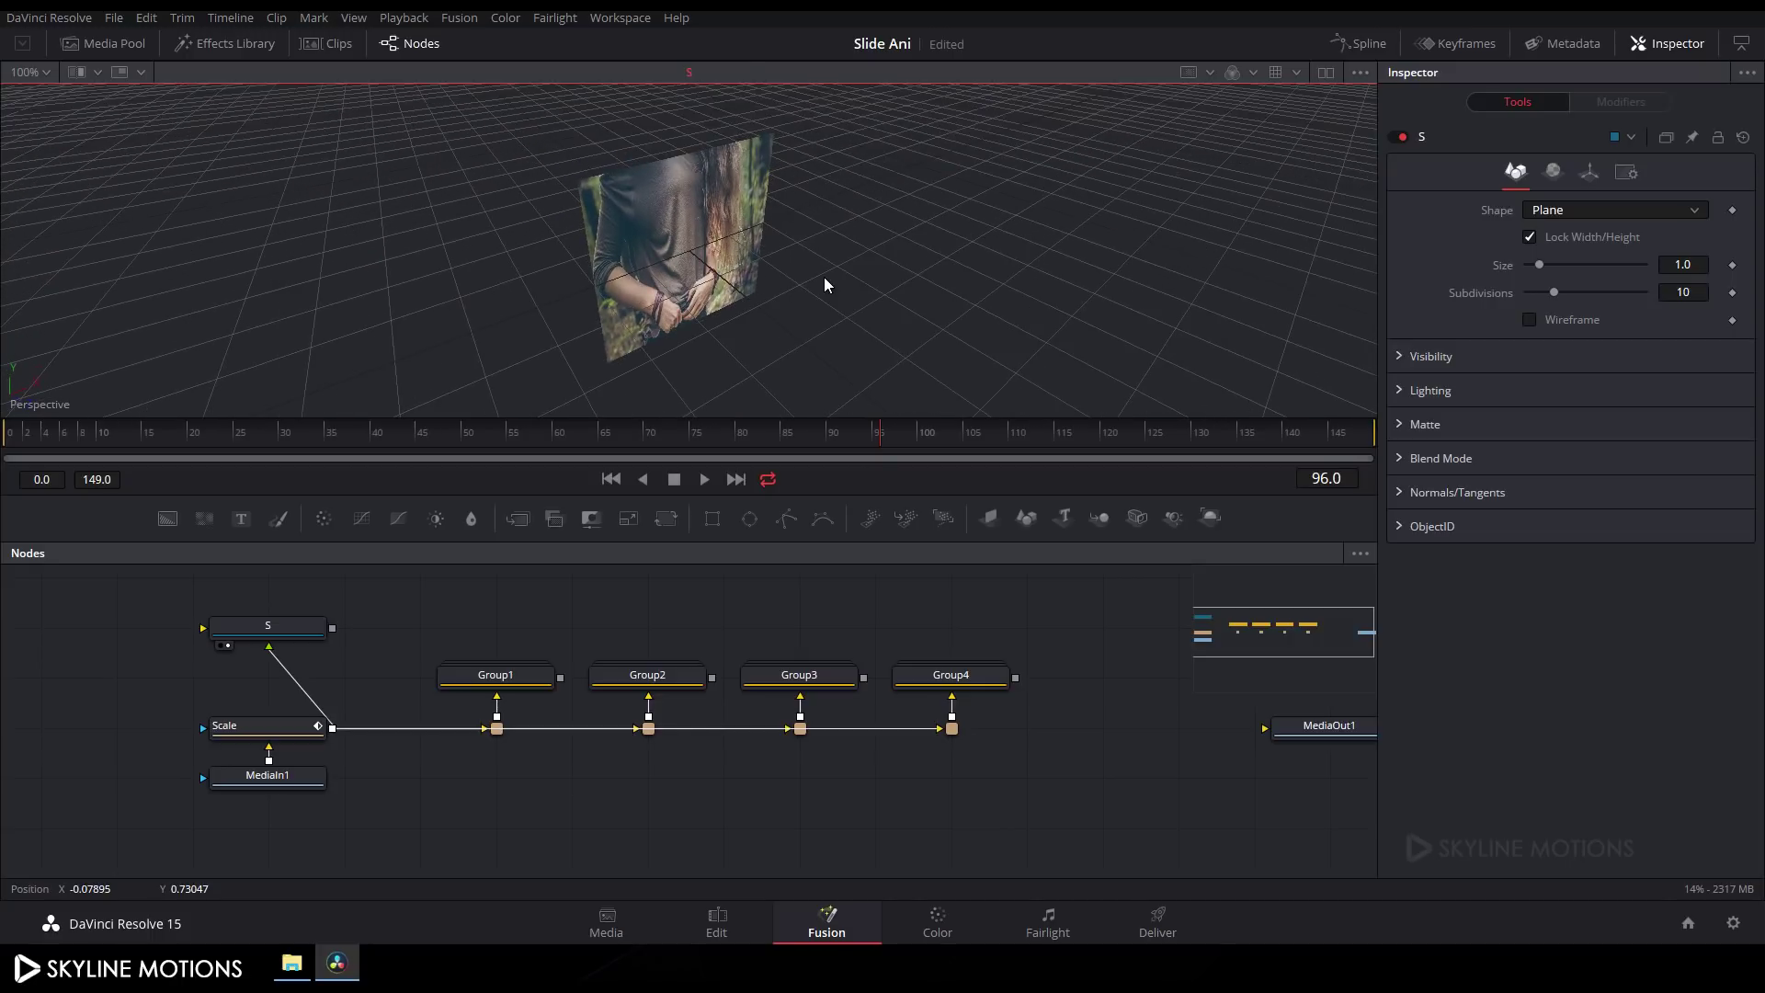
left_click_drag(887, 264, 798, 269)
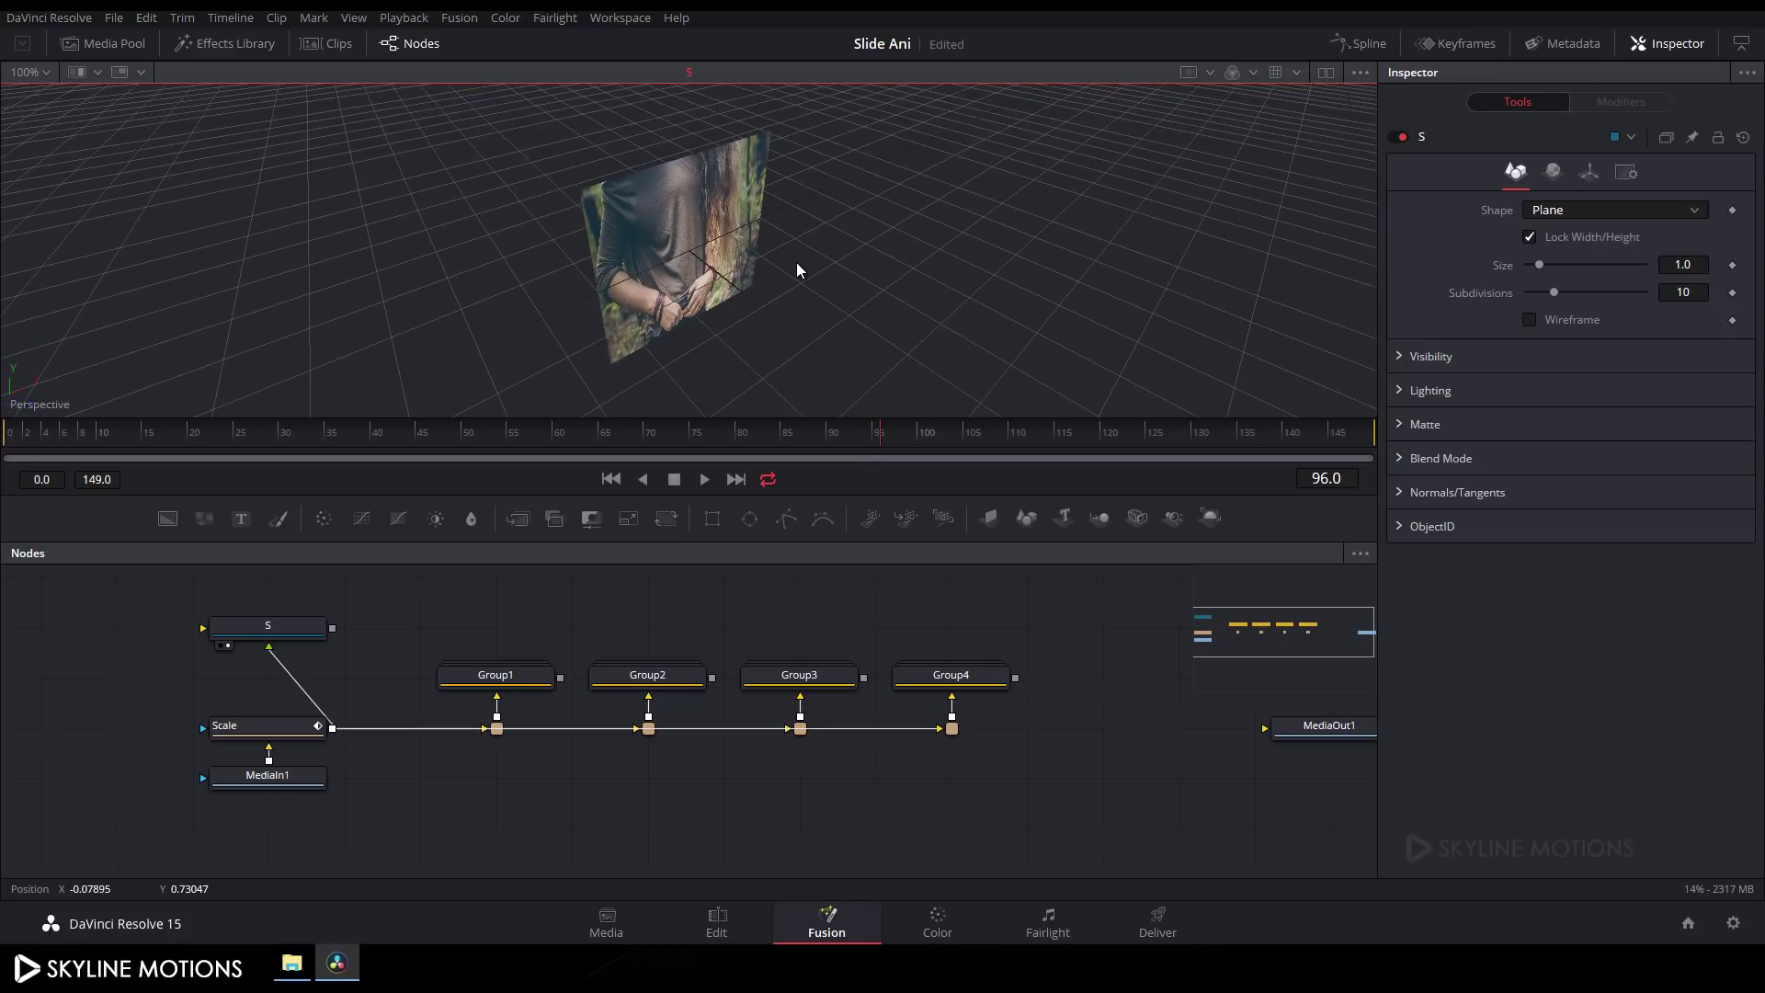
scroll(796, 266, "down", 5)
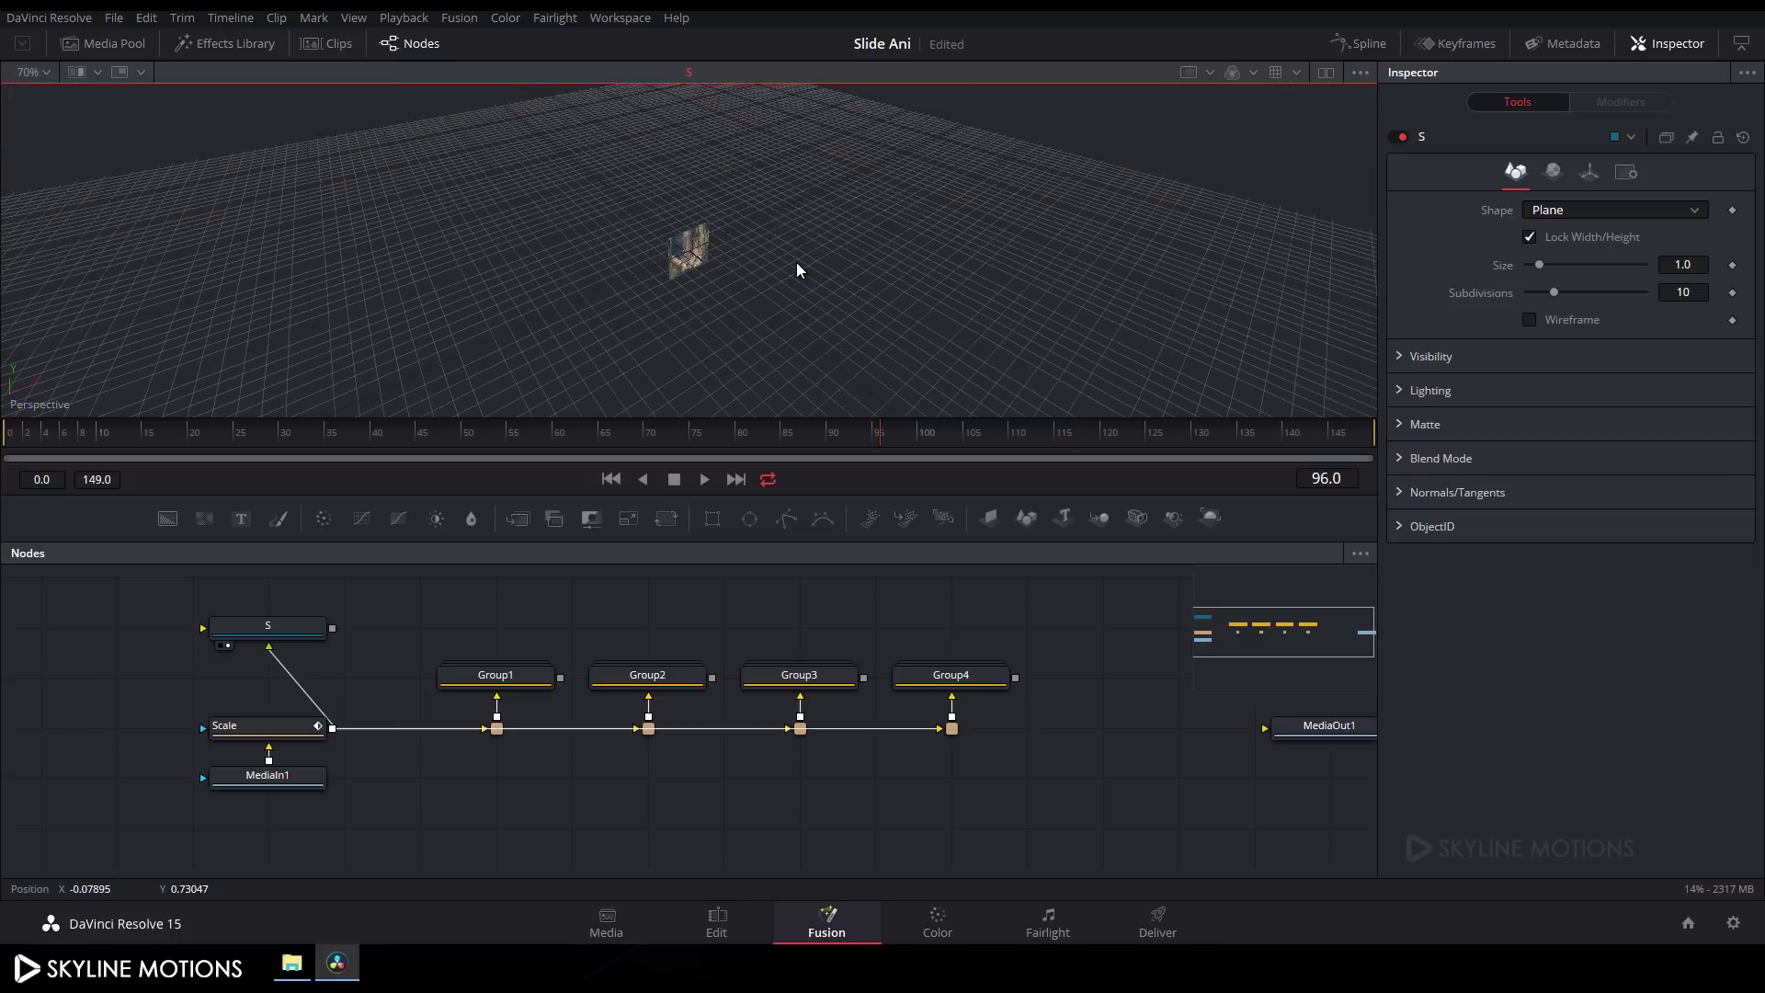
scroll(796, 267, "up", 5)
scroll(796, 269, "down", 2)
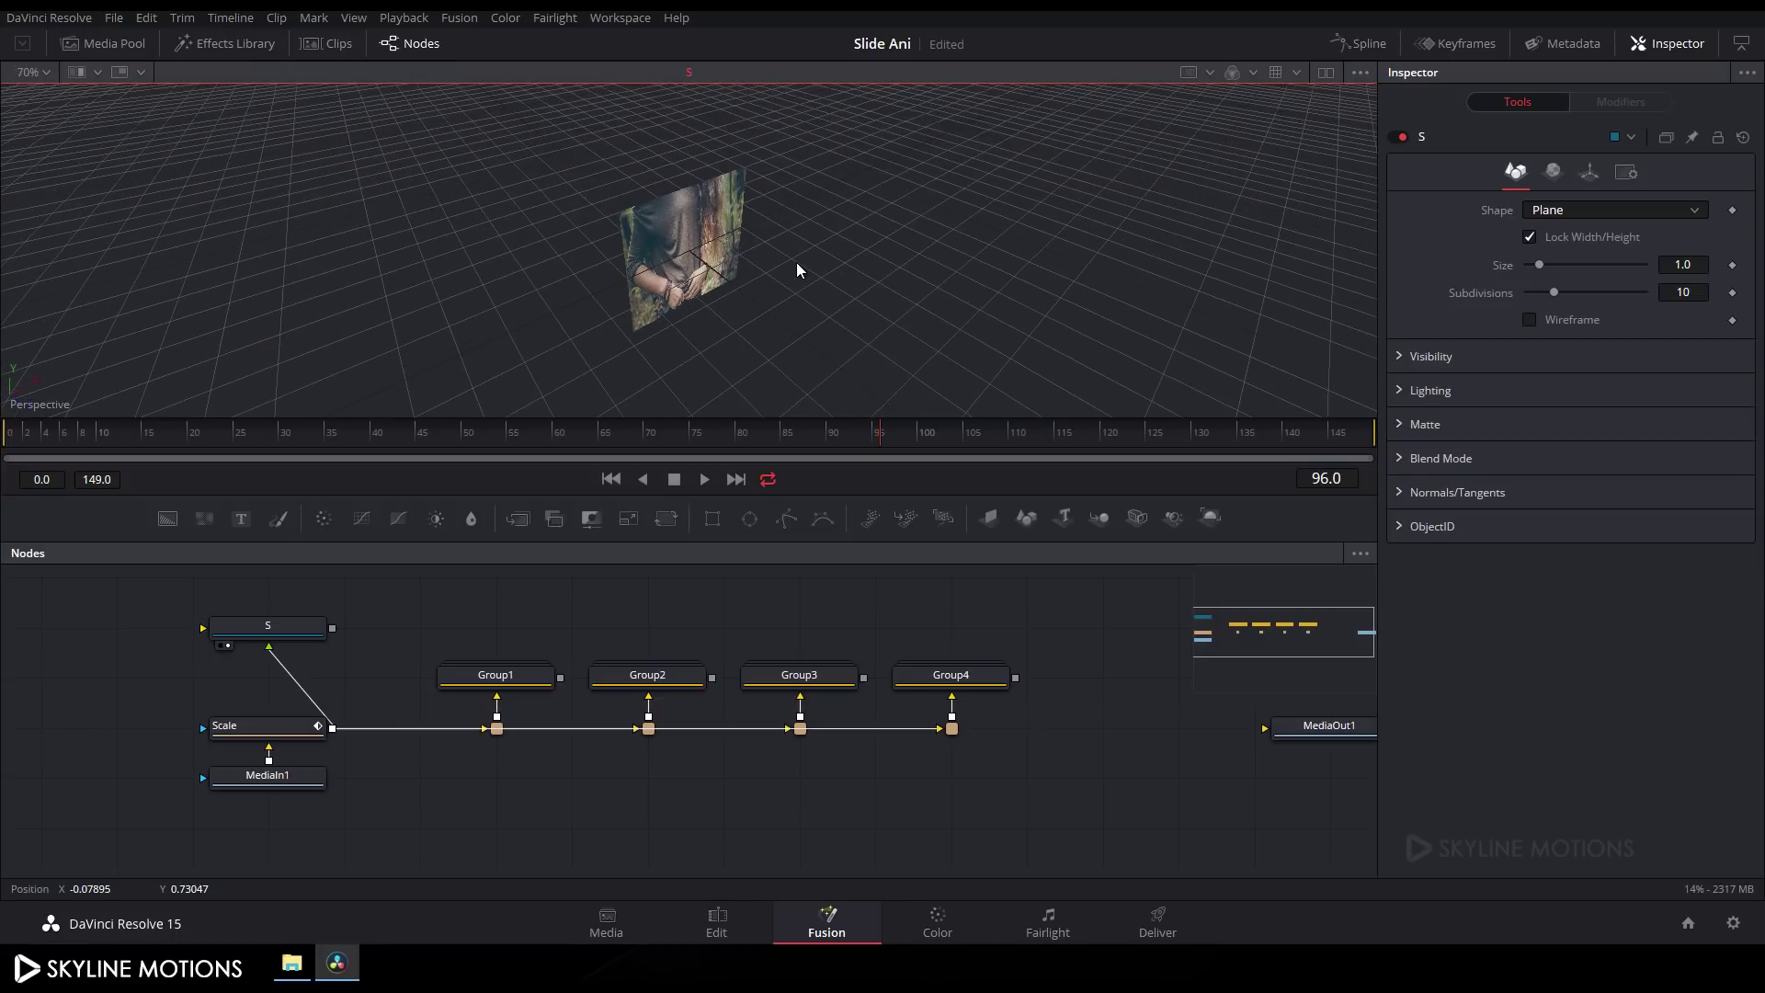
scroll(797, 269, "up", 2)
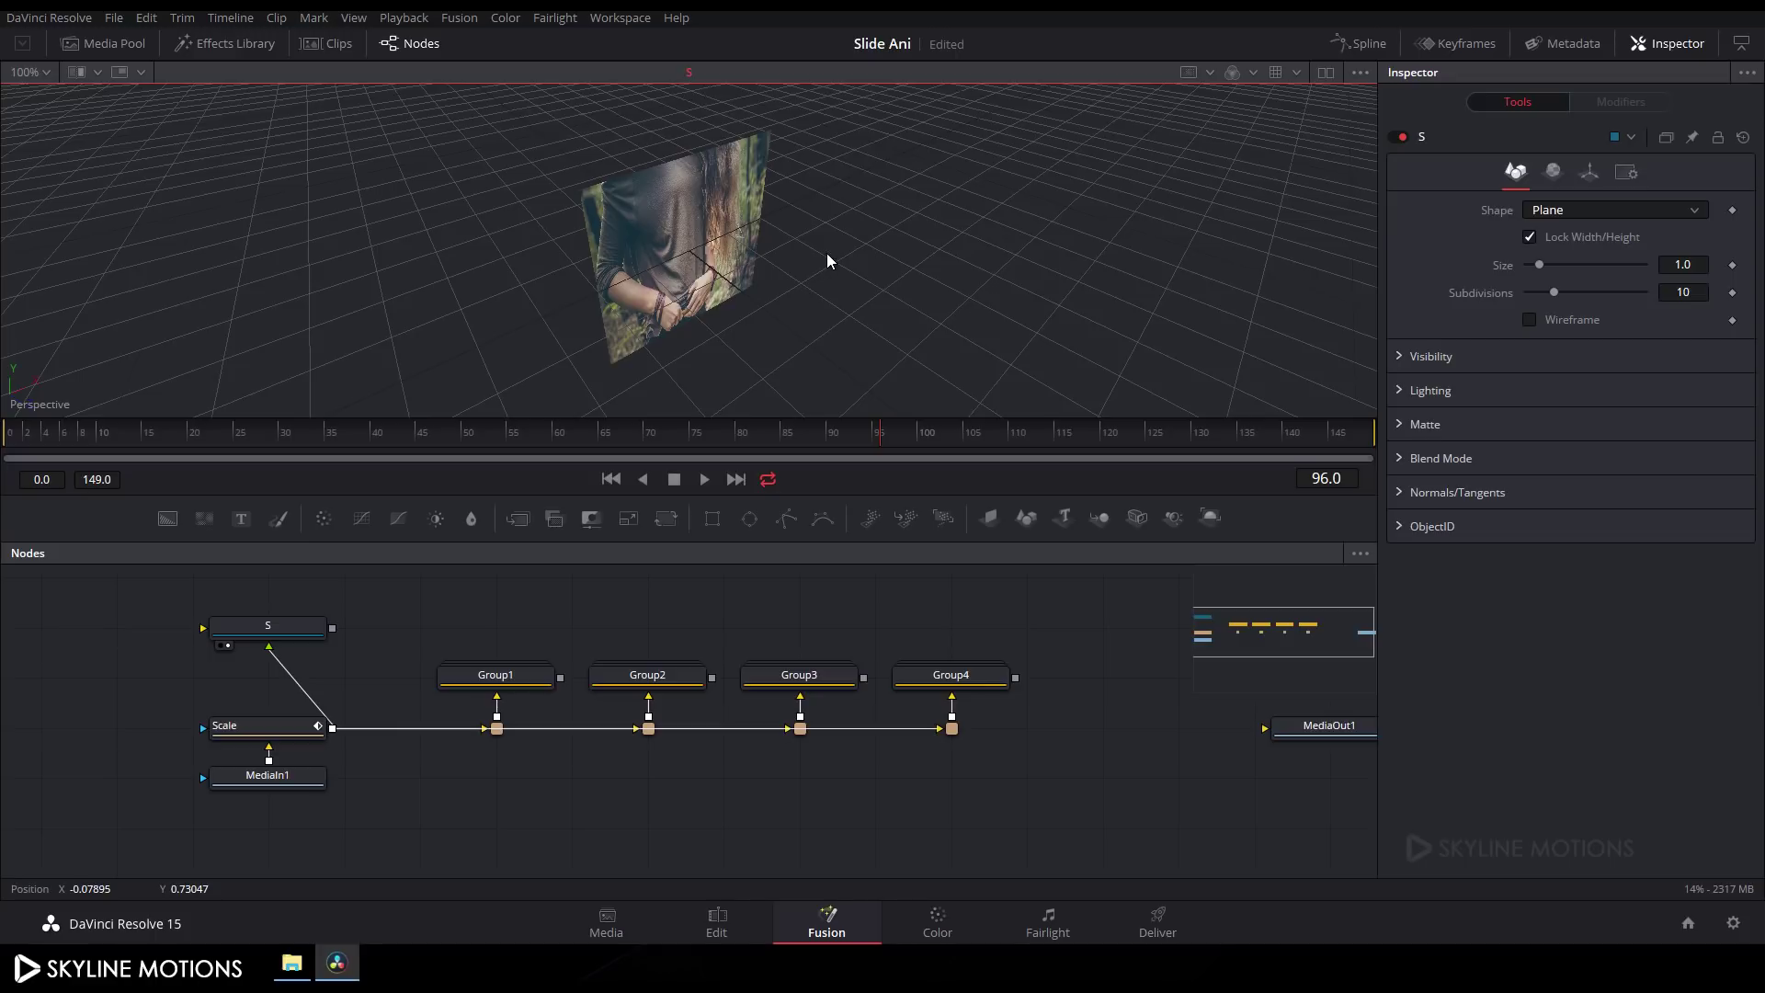
mouse_move(825, 252)
left_mouse_down()
mouse_move(775, 303)
mouse_move(611, 178)
mouse_move(776, 311)
mouse_move(704, 234)
mouse_move(800, 184)
mouse_move(819, 266)
mouse_move(836, 137)
mouse_move(829, 266)
left_mouse_up()
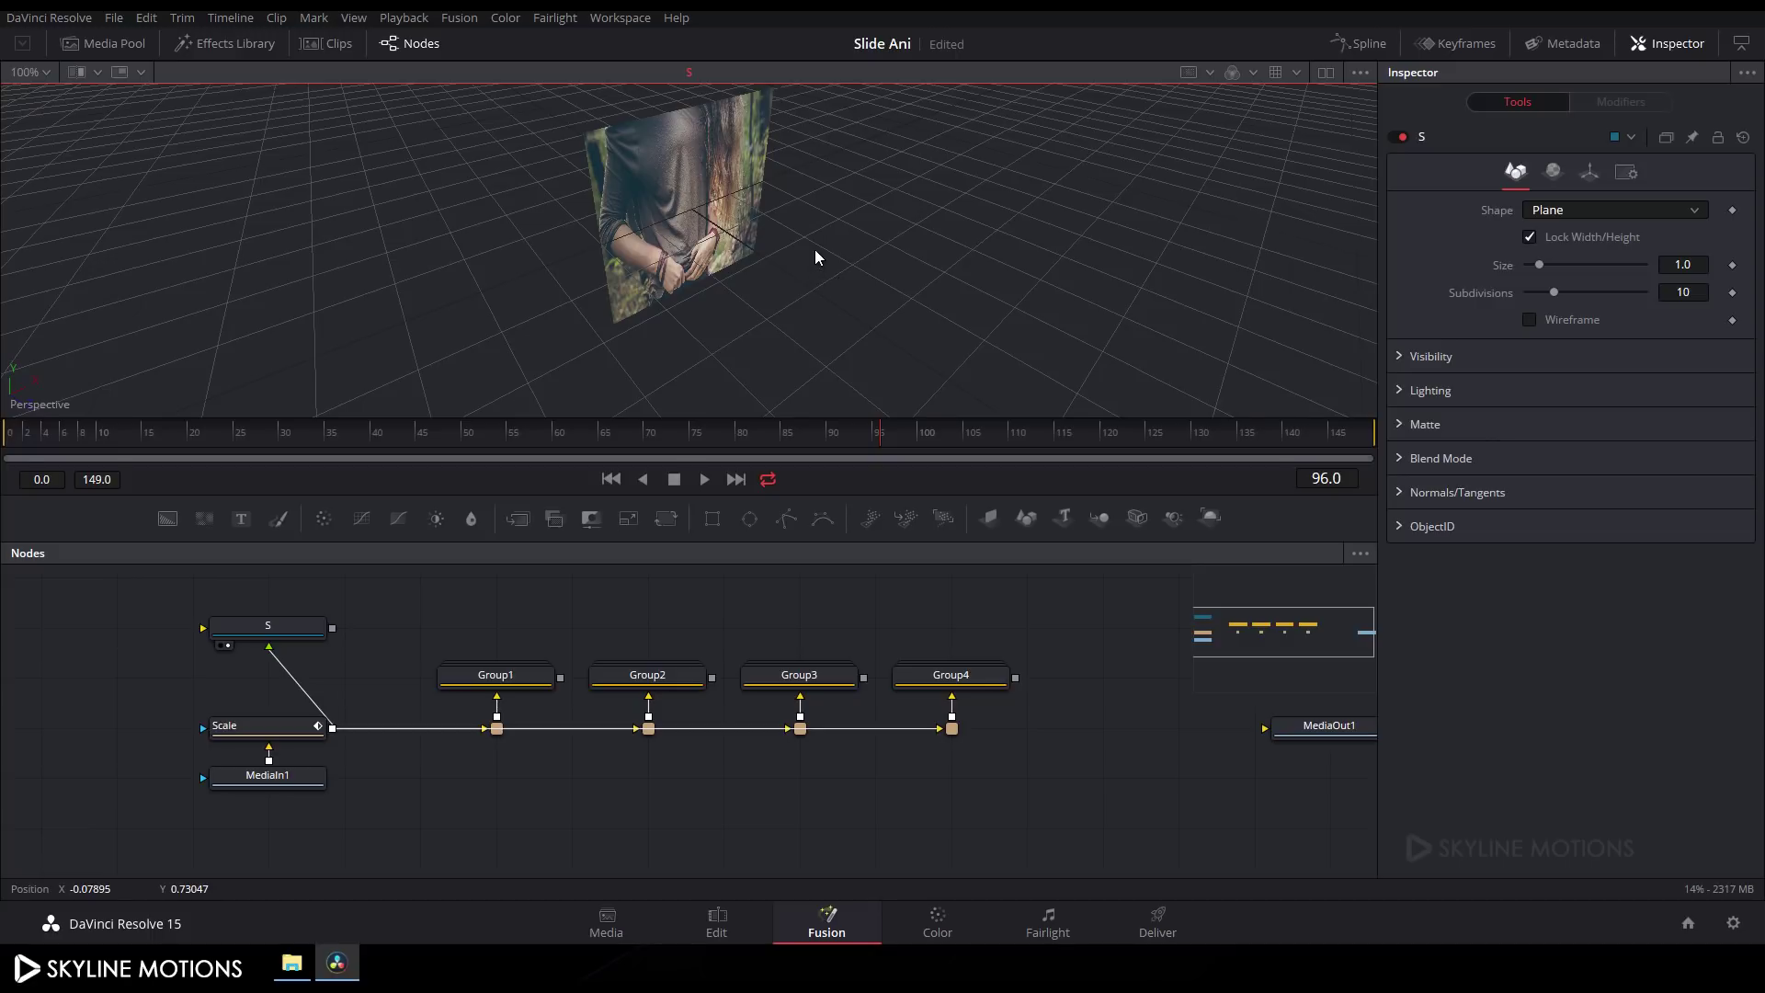
scroll(815, 250, "down", 2)
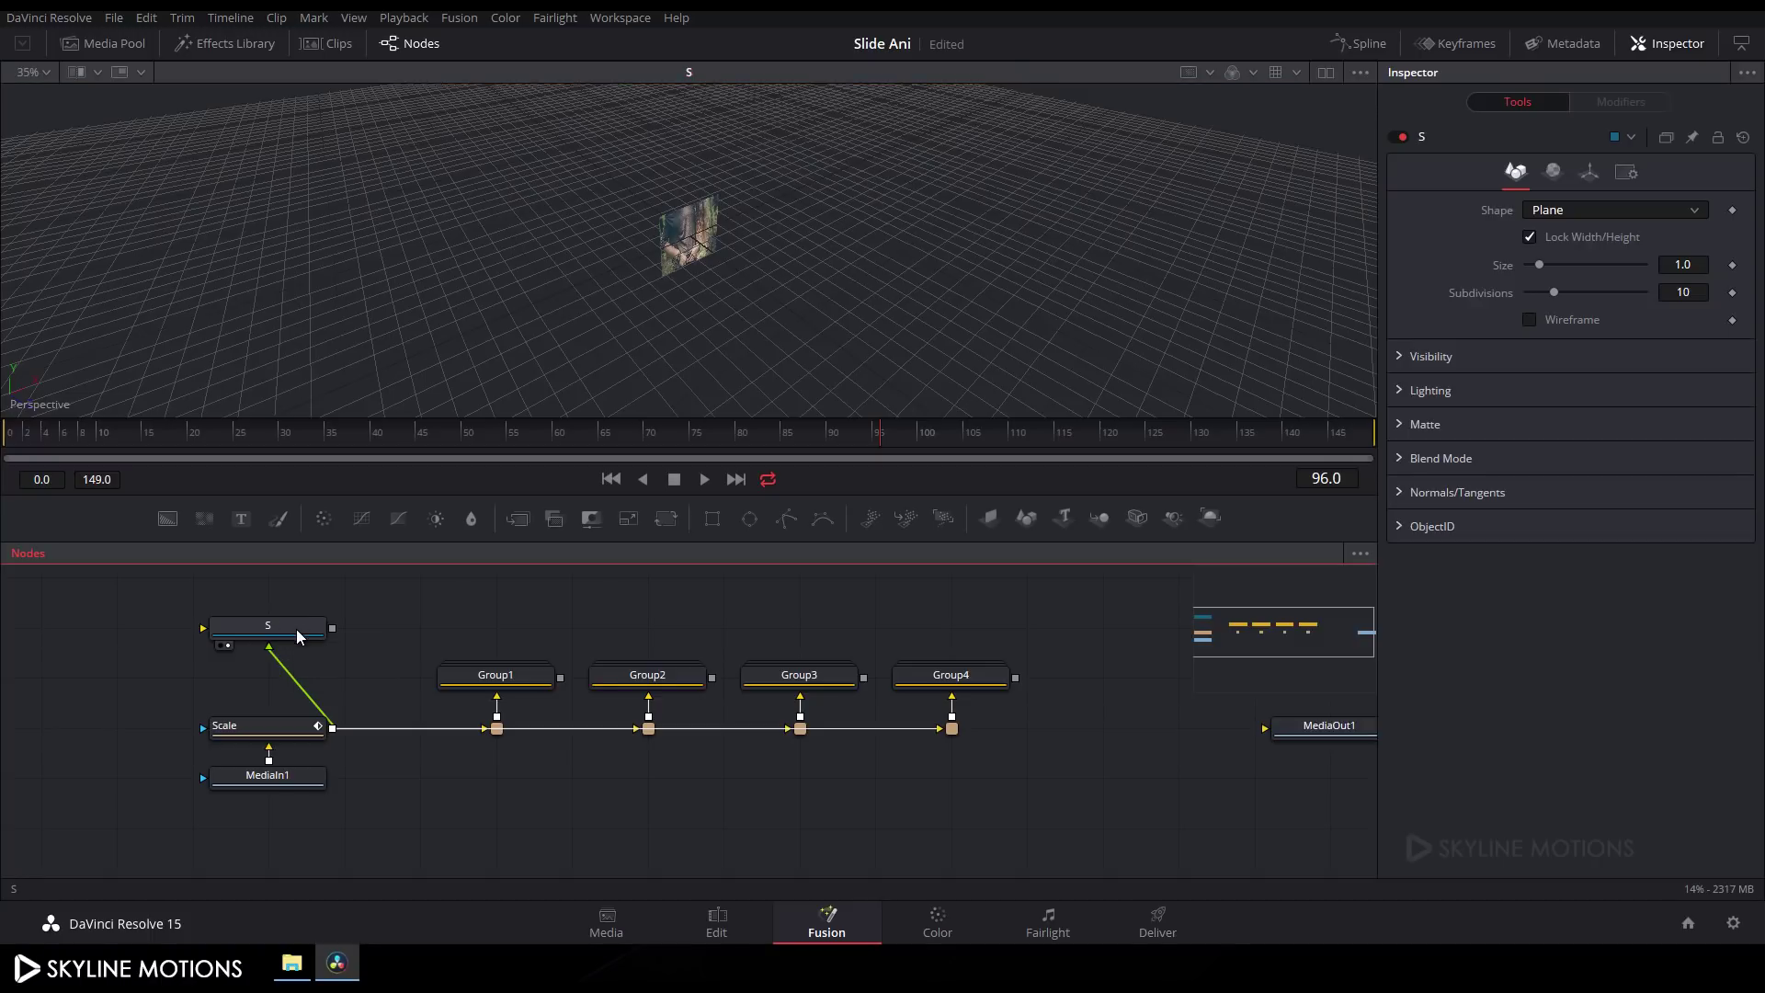
Step: Unlock the width and height of the S plane and set its width to 16 and height to 9
left_click(266, 636)
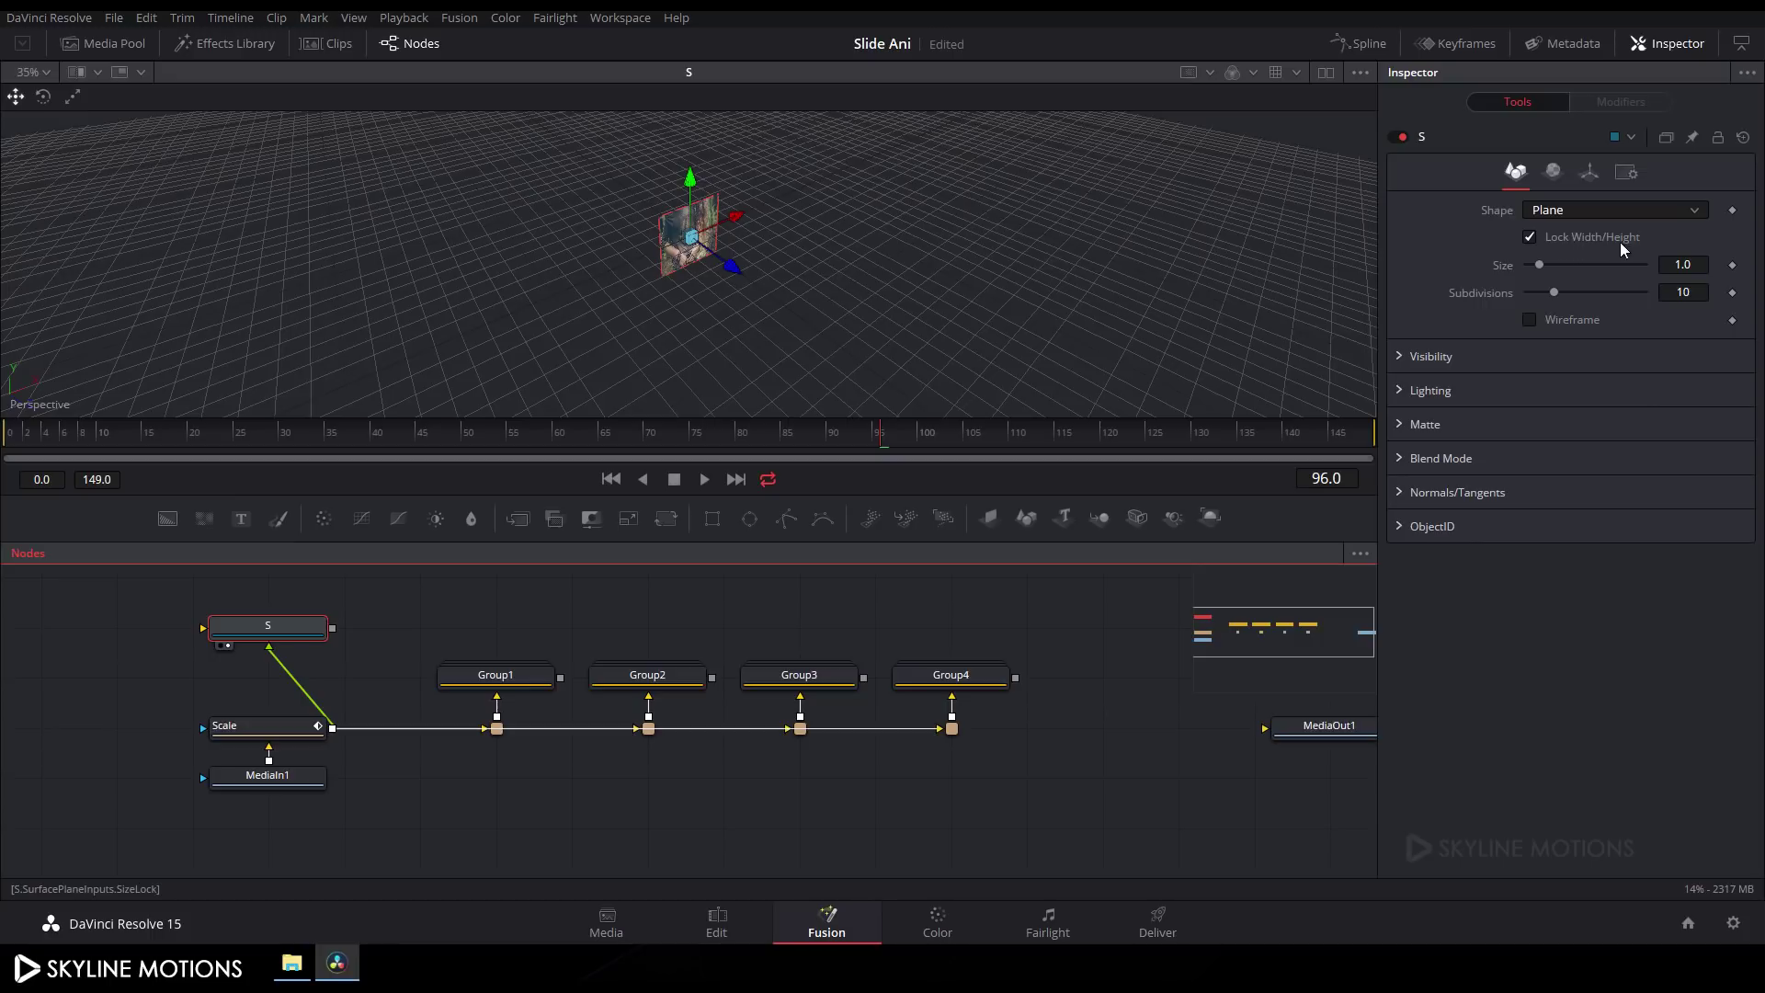
left_click(1529, 237)
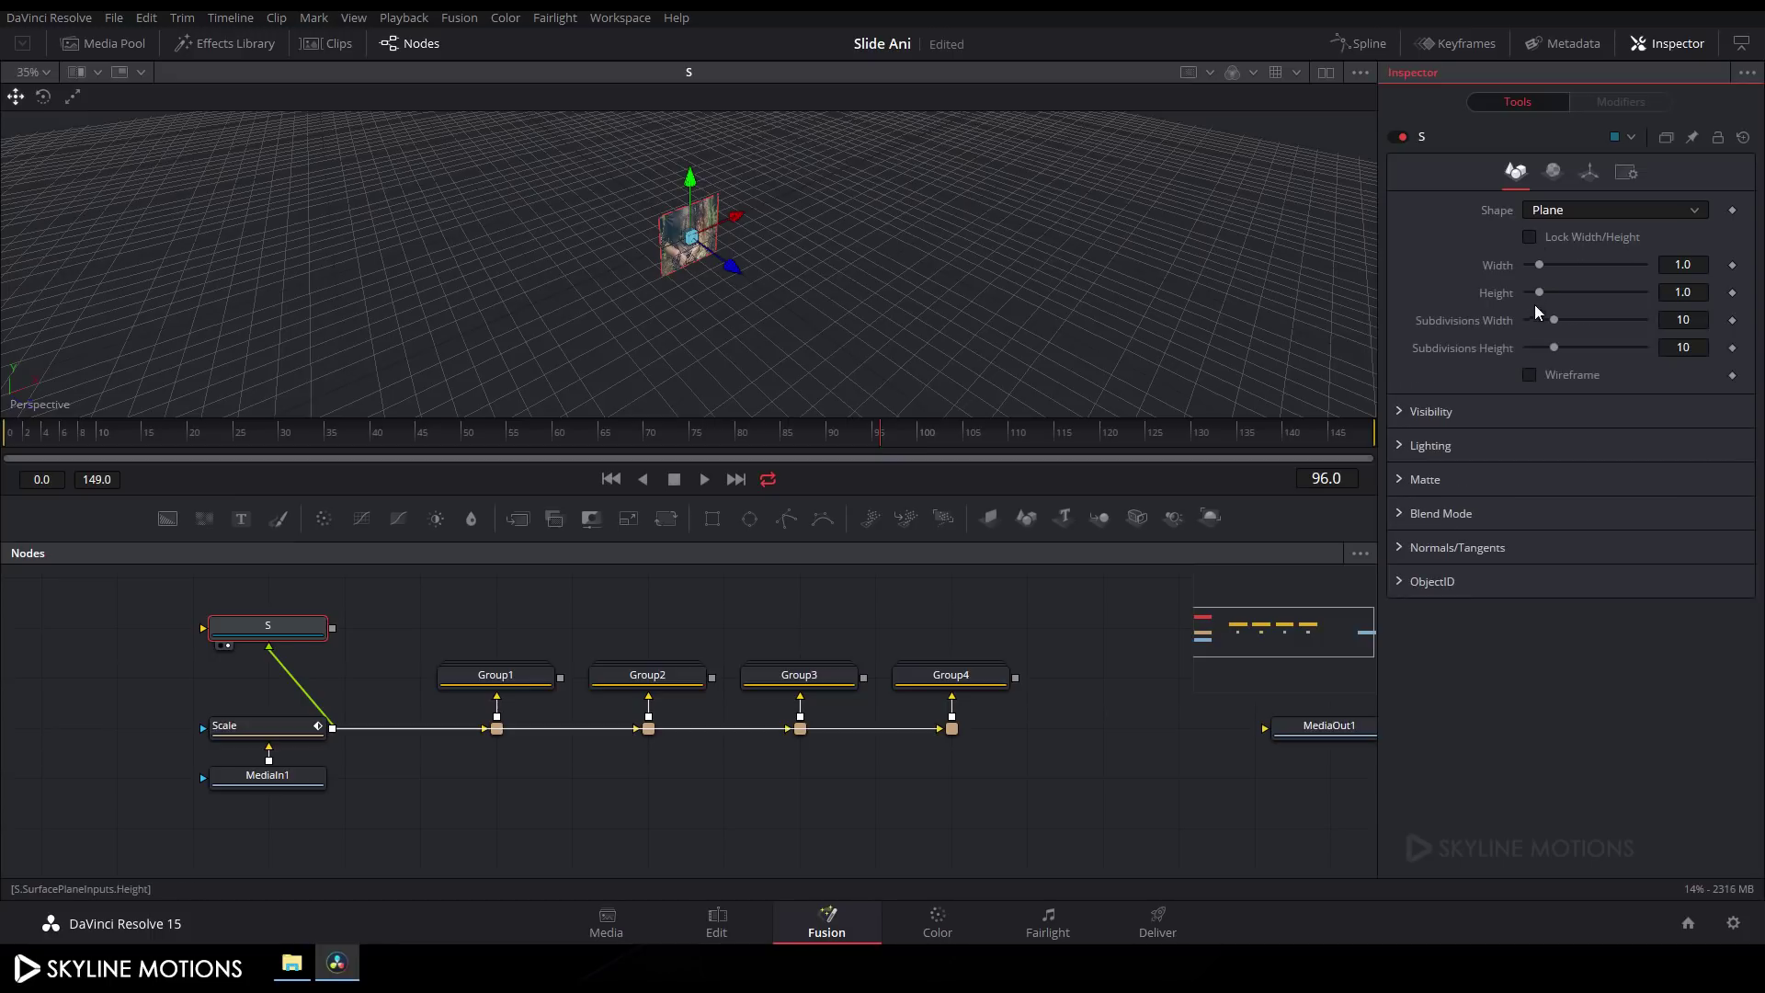
left_click(1693, 264)
type("16")
key("Tab")
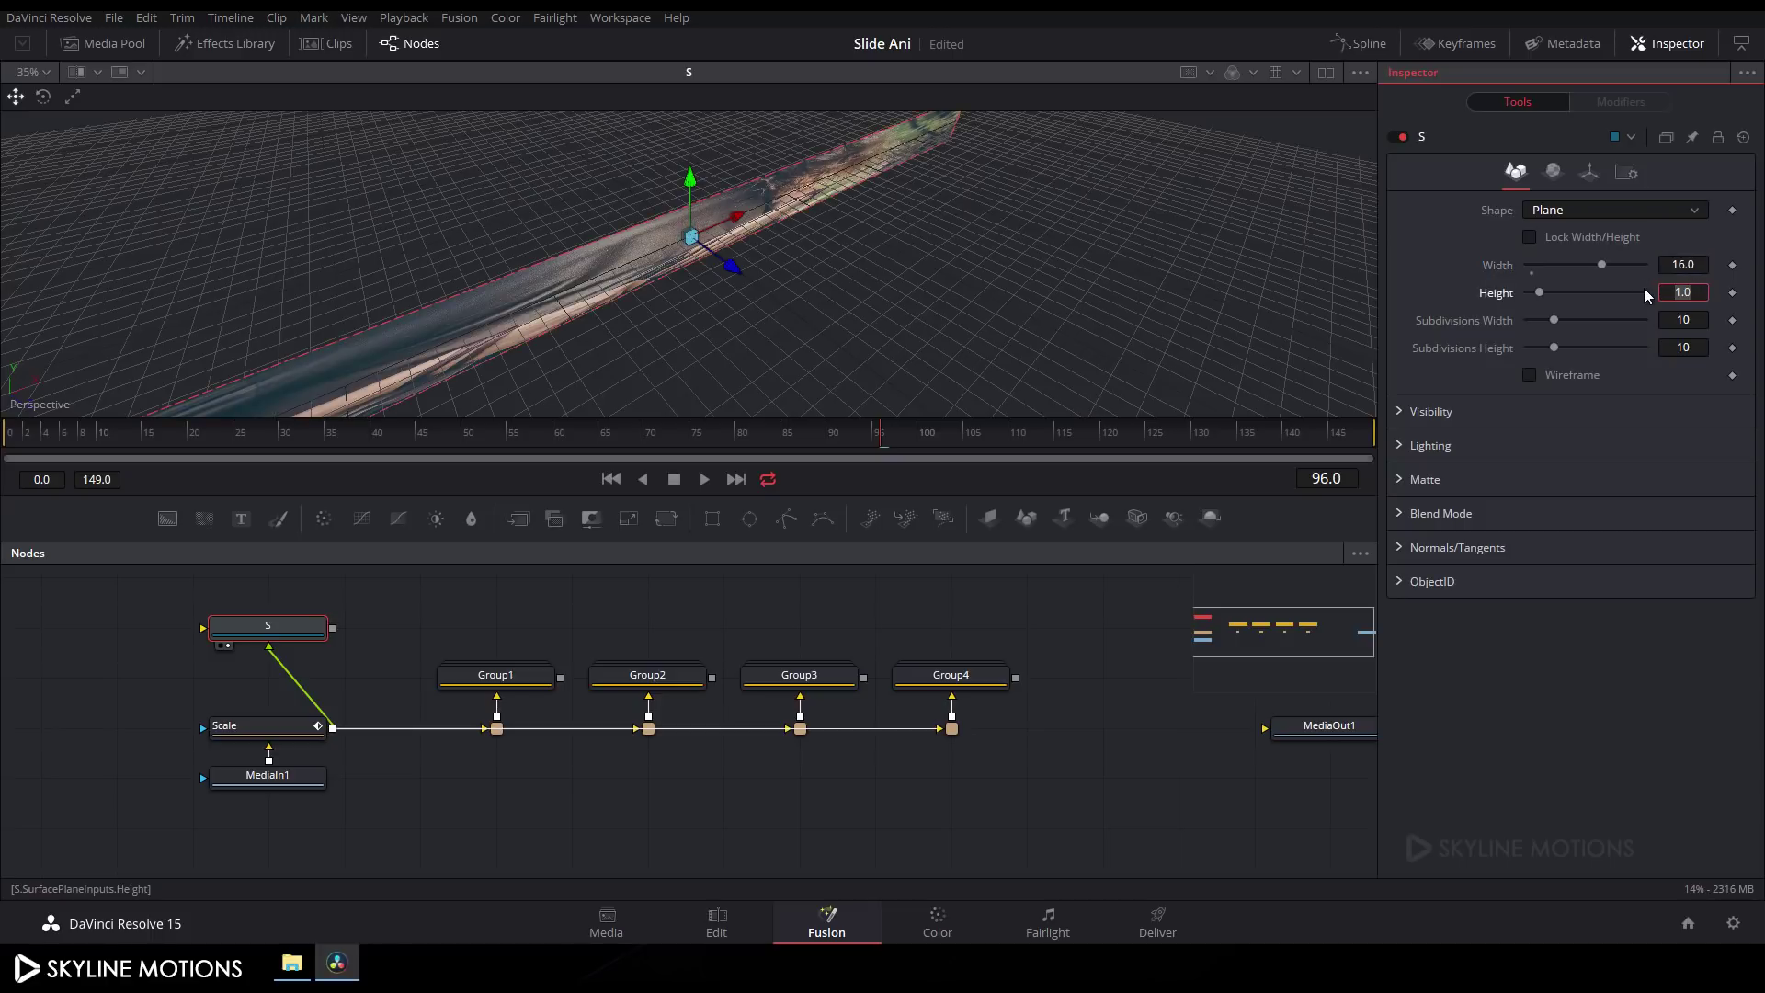
type("9")
key("Tab")
key("Tab")
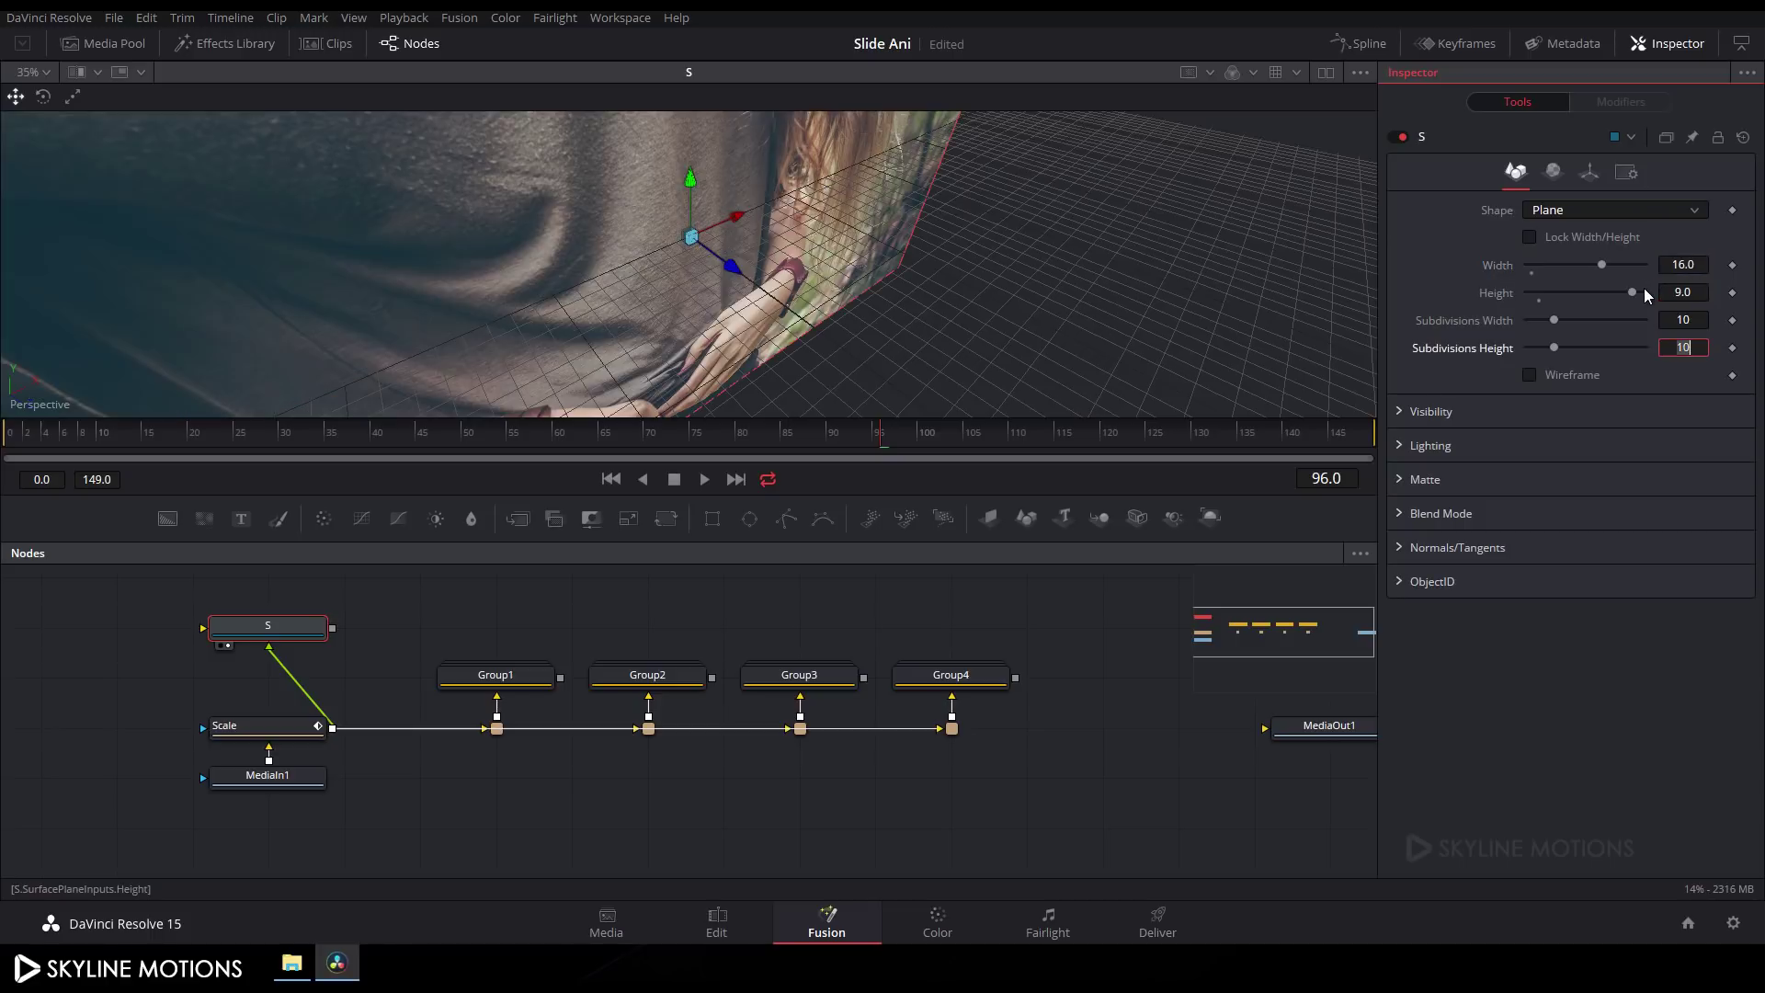
scroll(957, 284, "down", 5)
left_click_drag(688, 294, 839, 312)
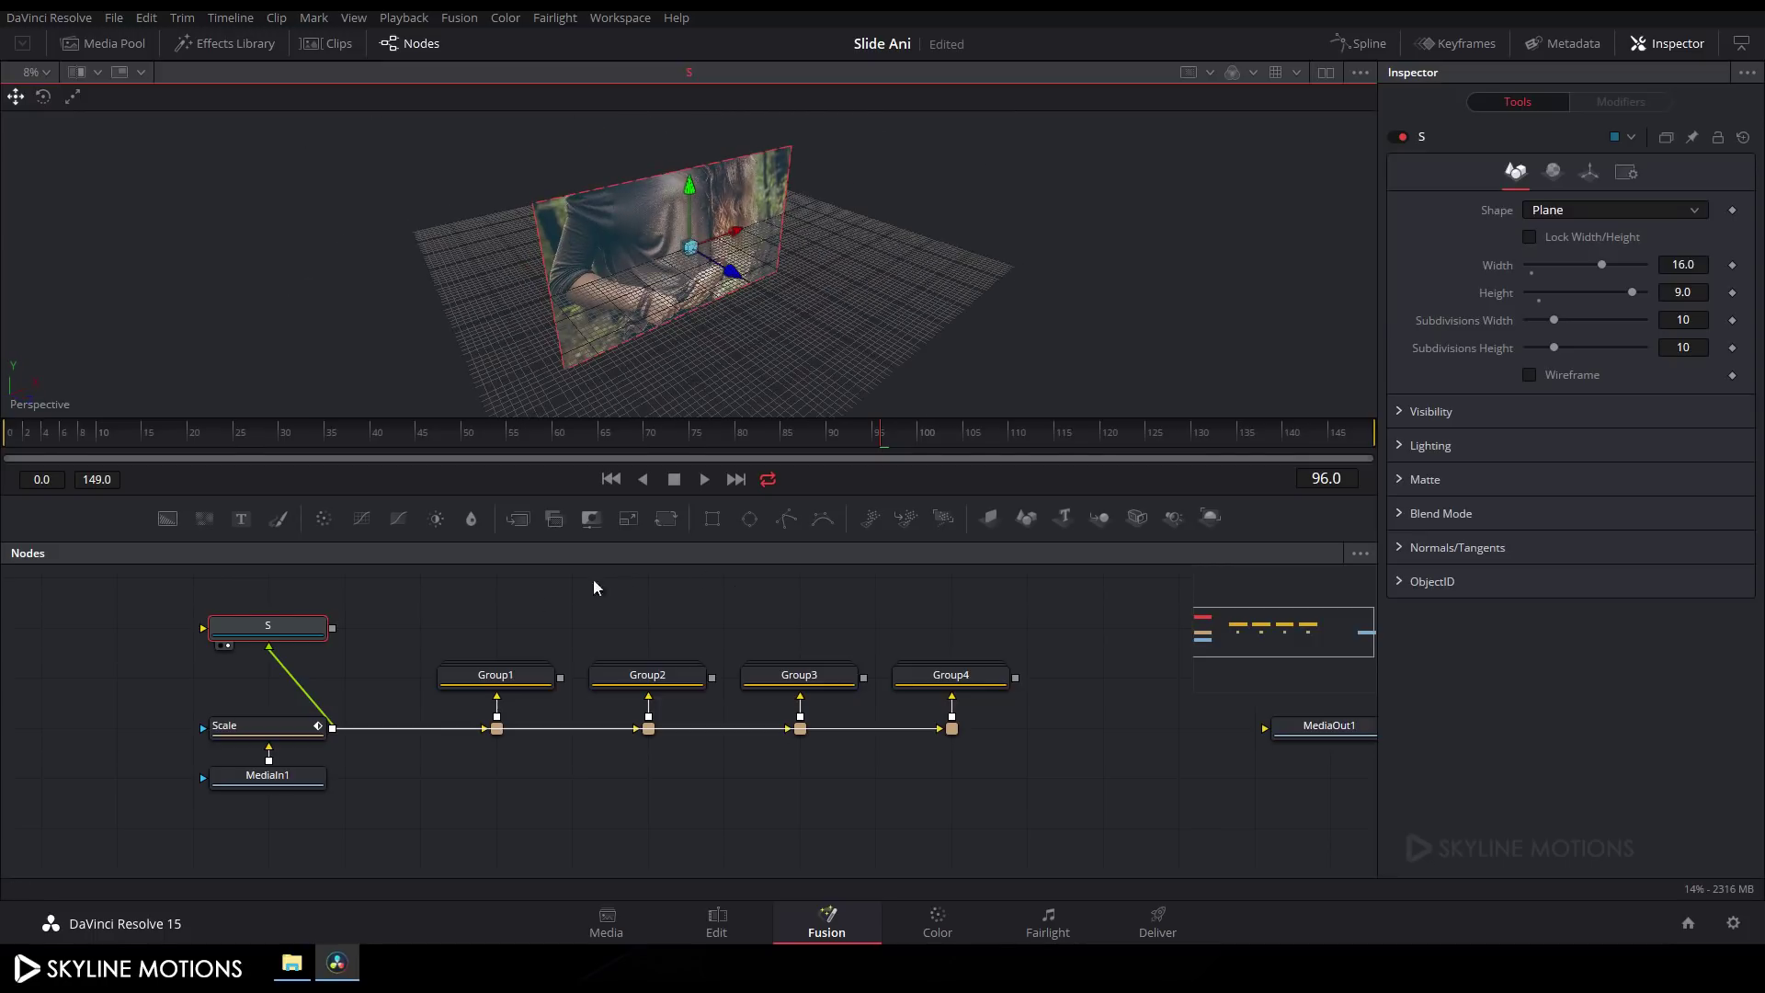
left_click(536, 597)
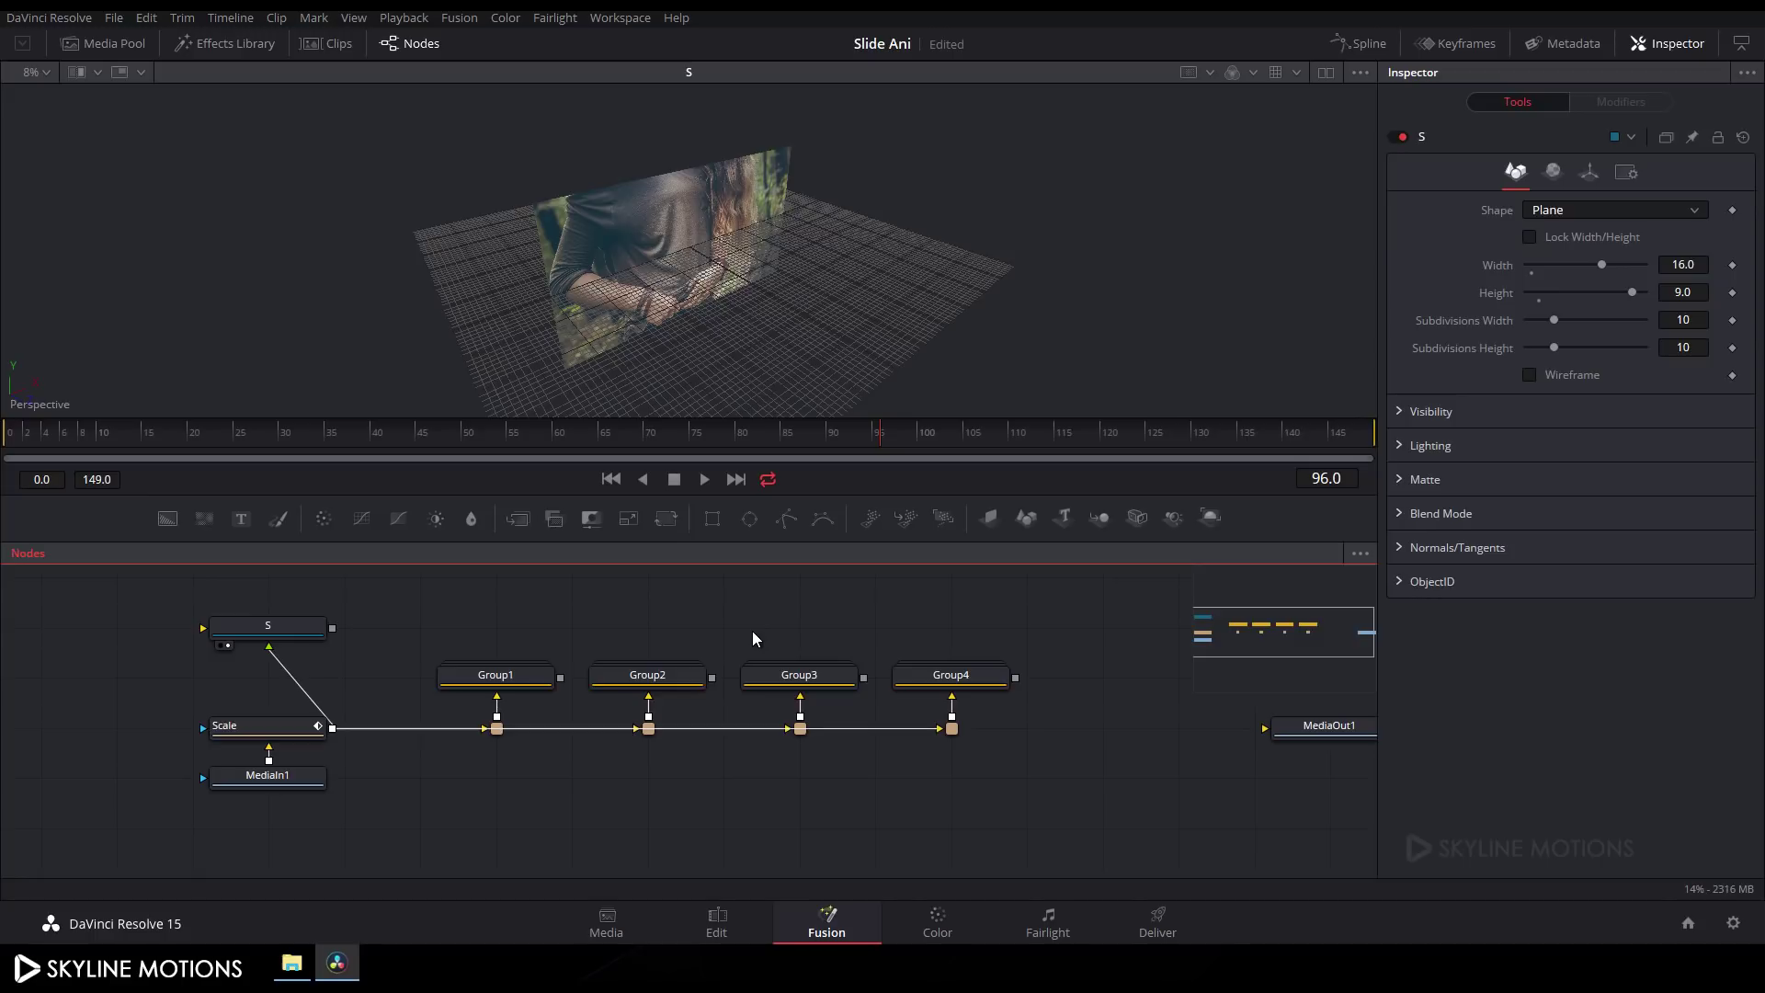
Step: Copy the S plane node and paste four duplicates, one above each of Group1, Group2, Group3 and Group4
left_click(292, 636)
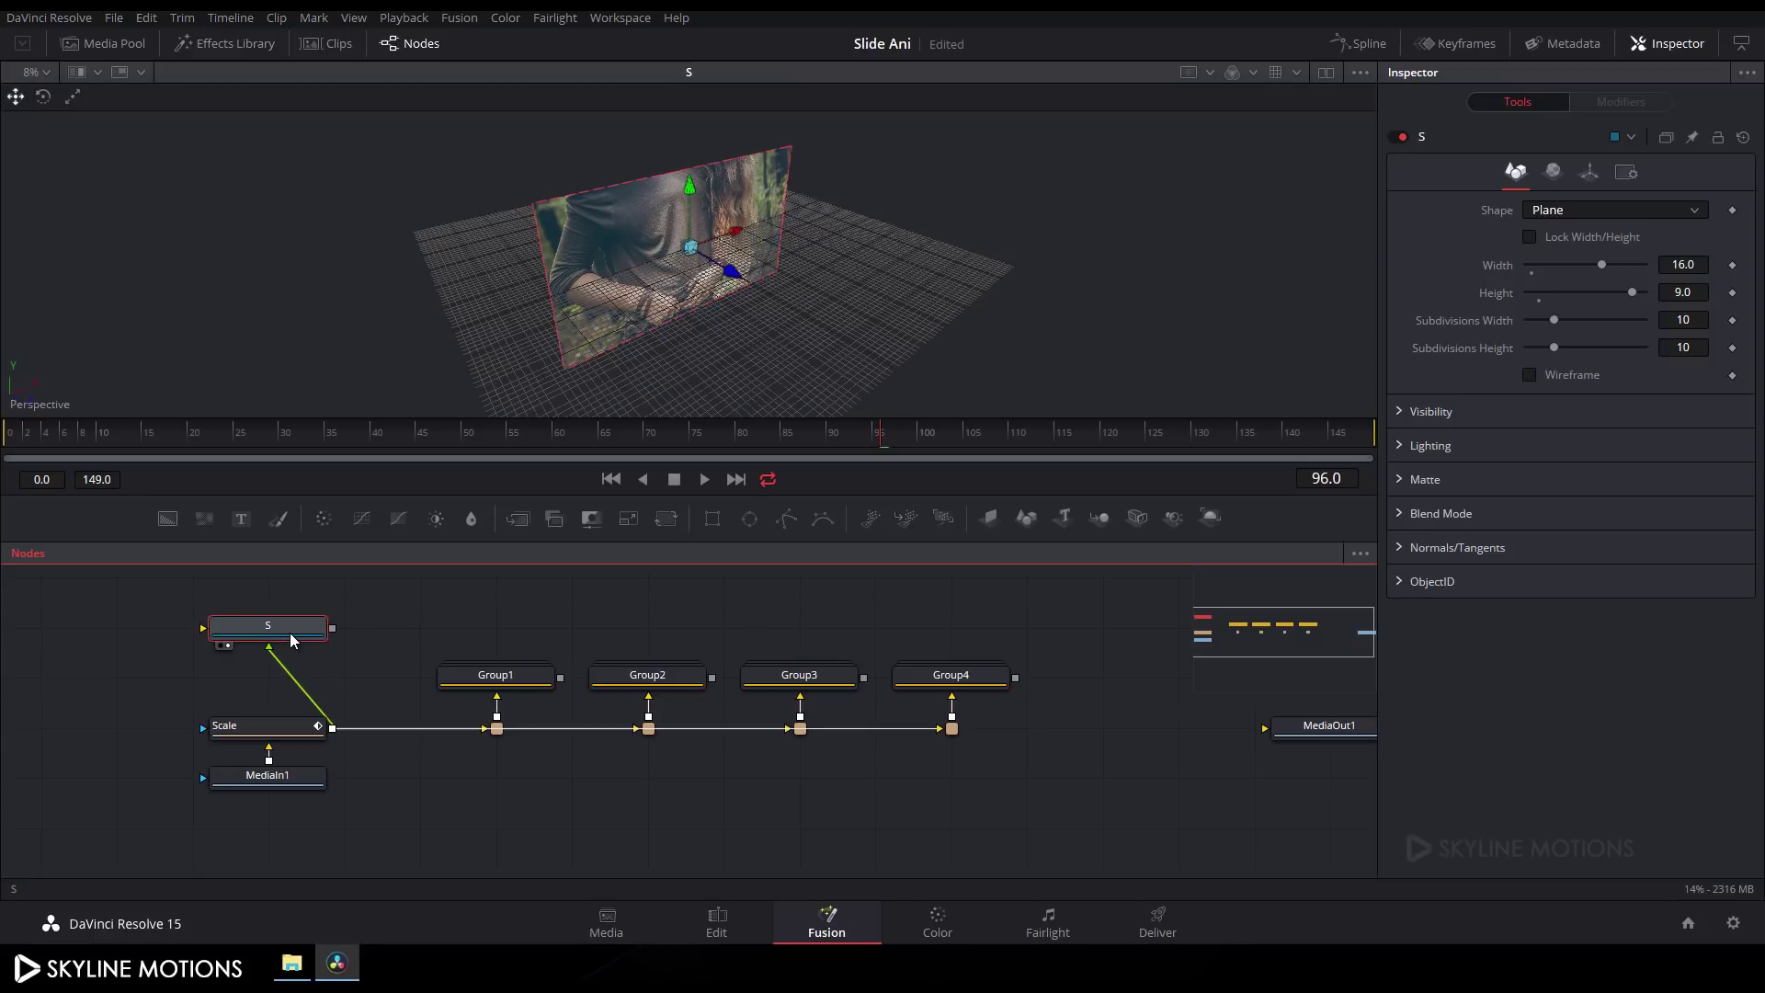
left_click(469, 630)
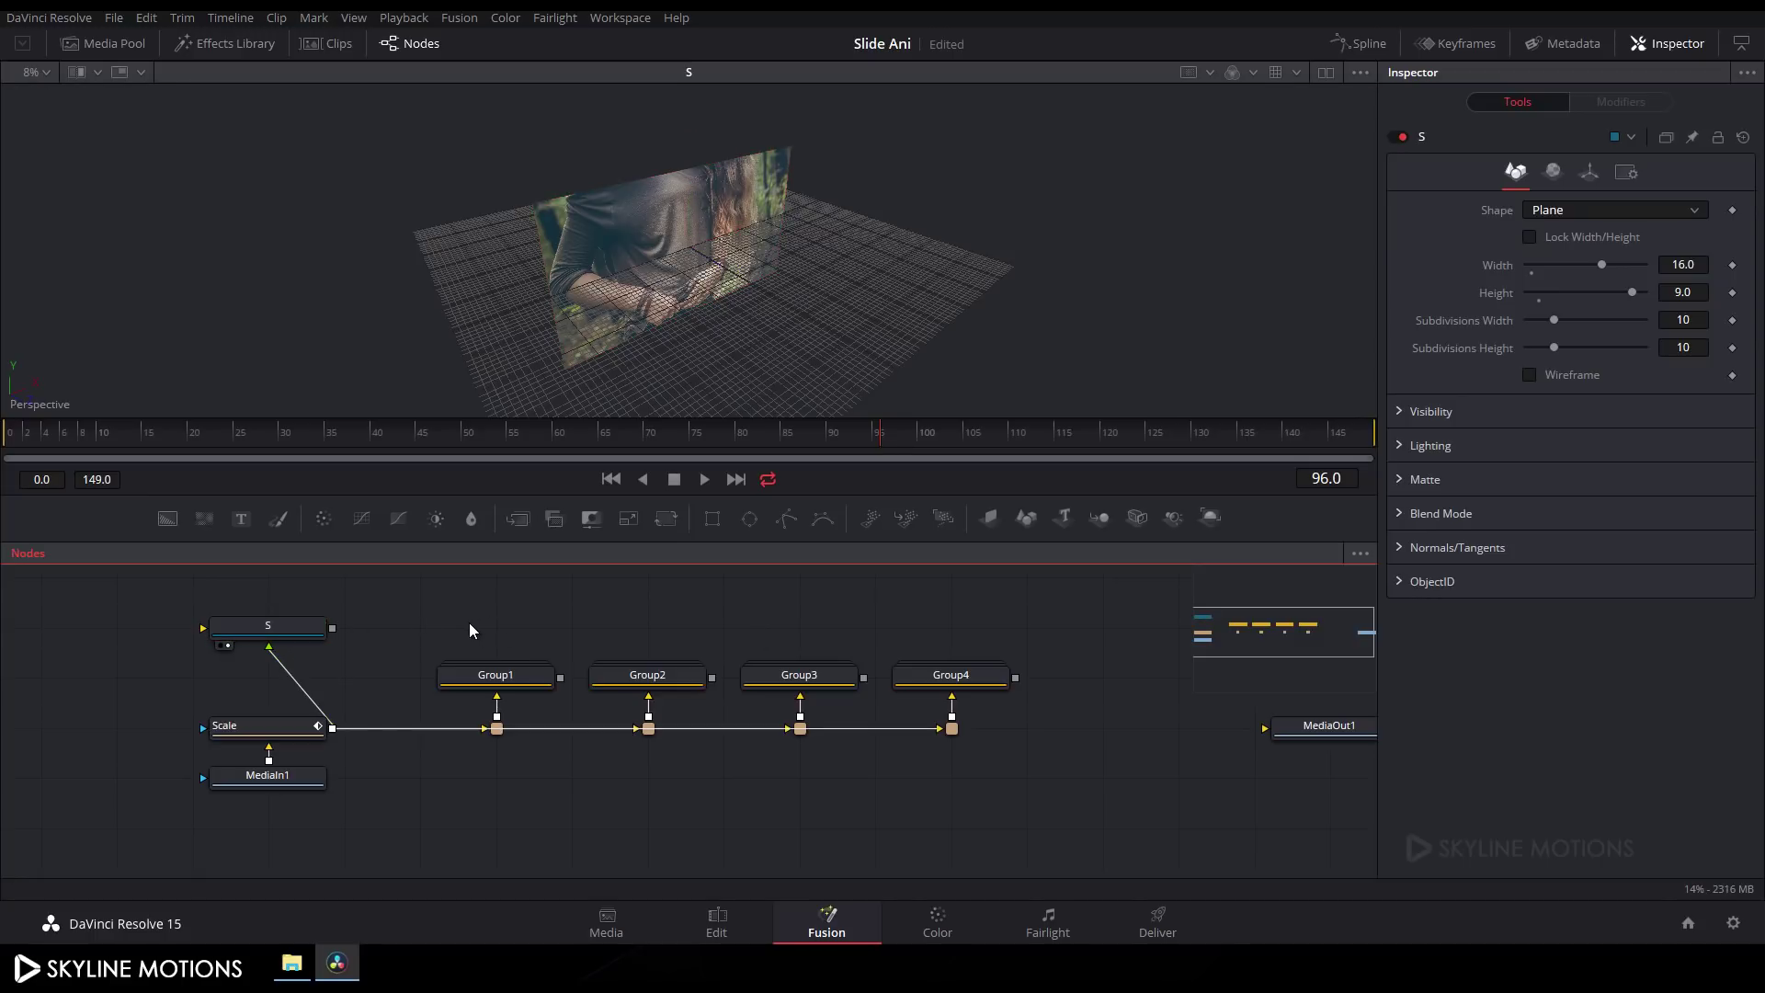
key("ctrl+v")
left_click(636, 627)
key("ctrl+v")
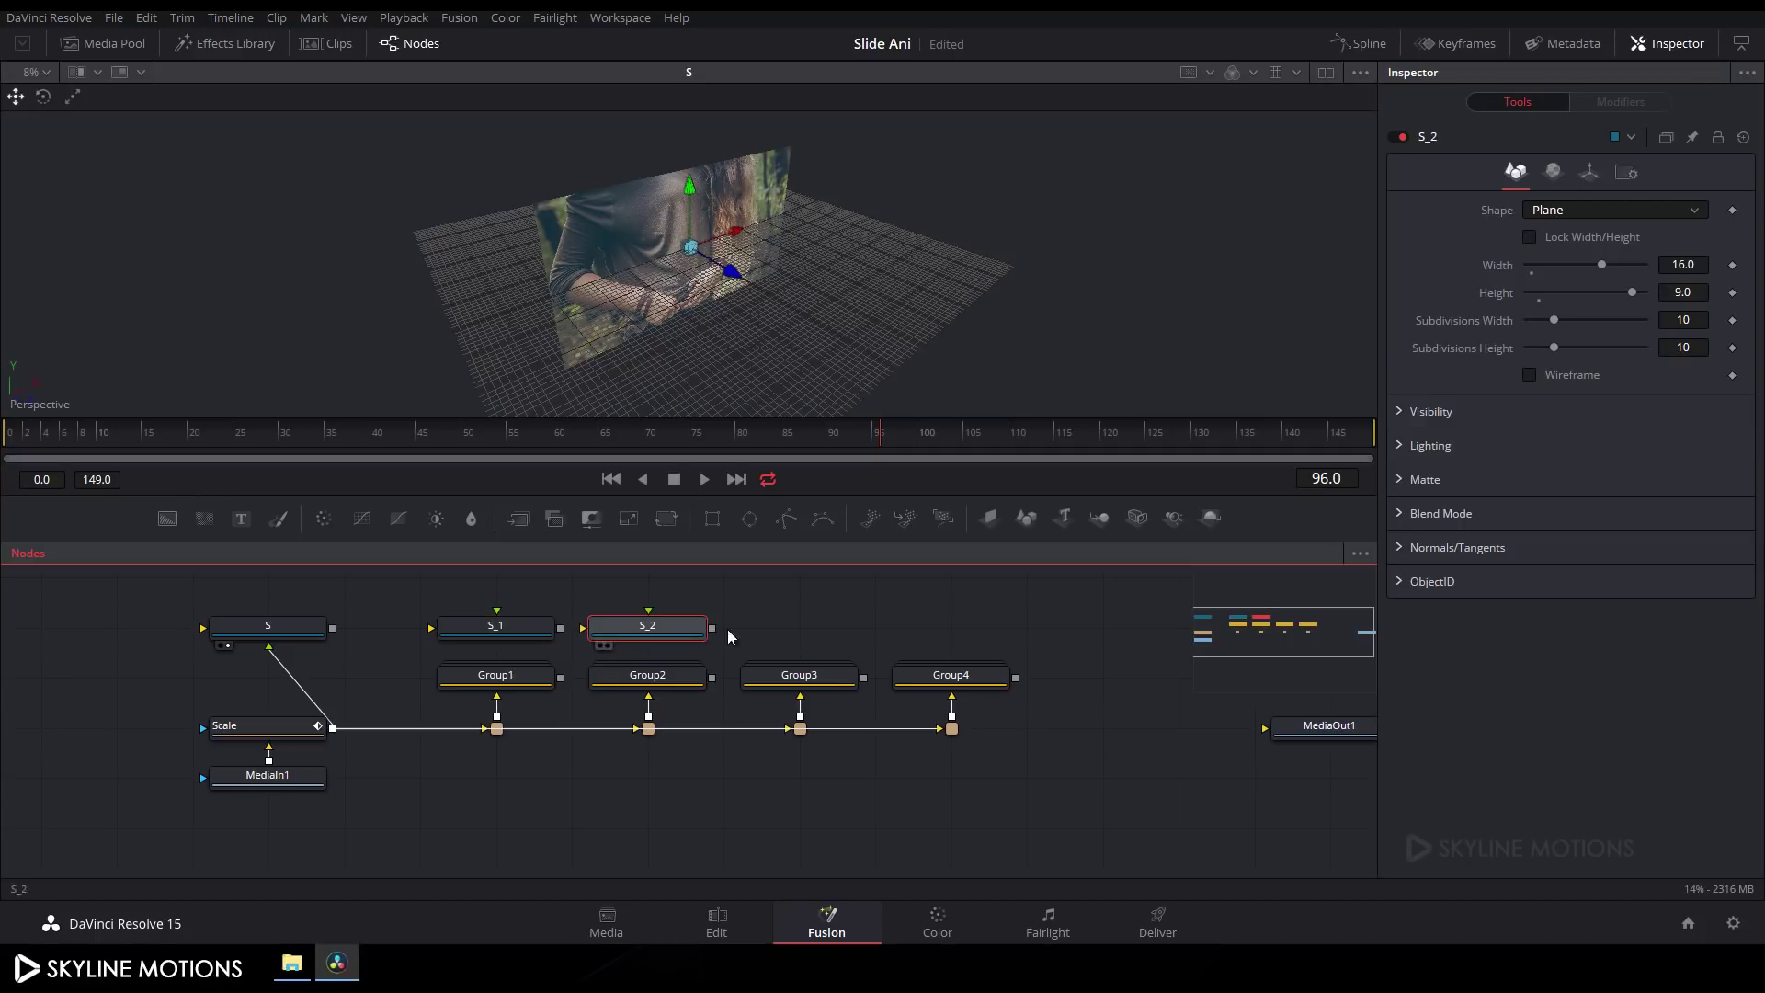
left_click(787, 626)
key("ctrl+v")
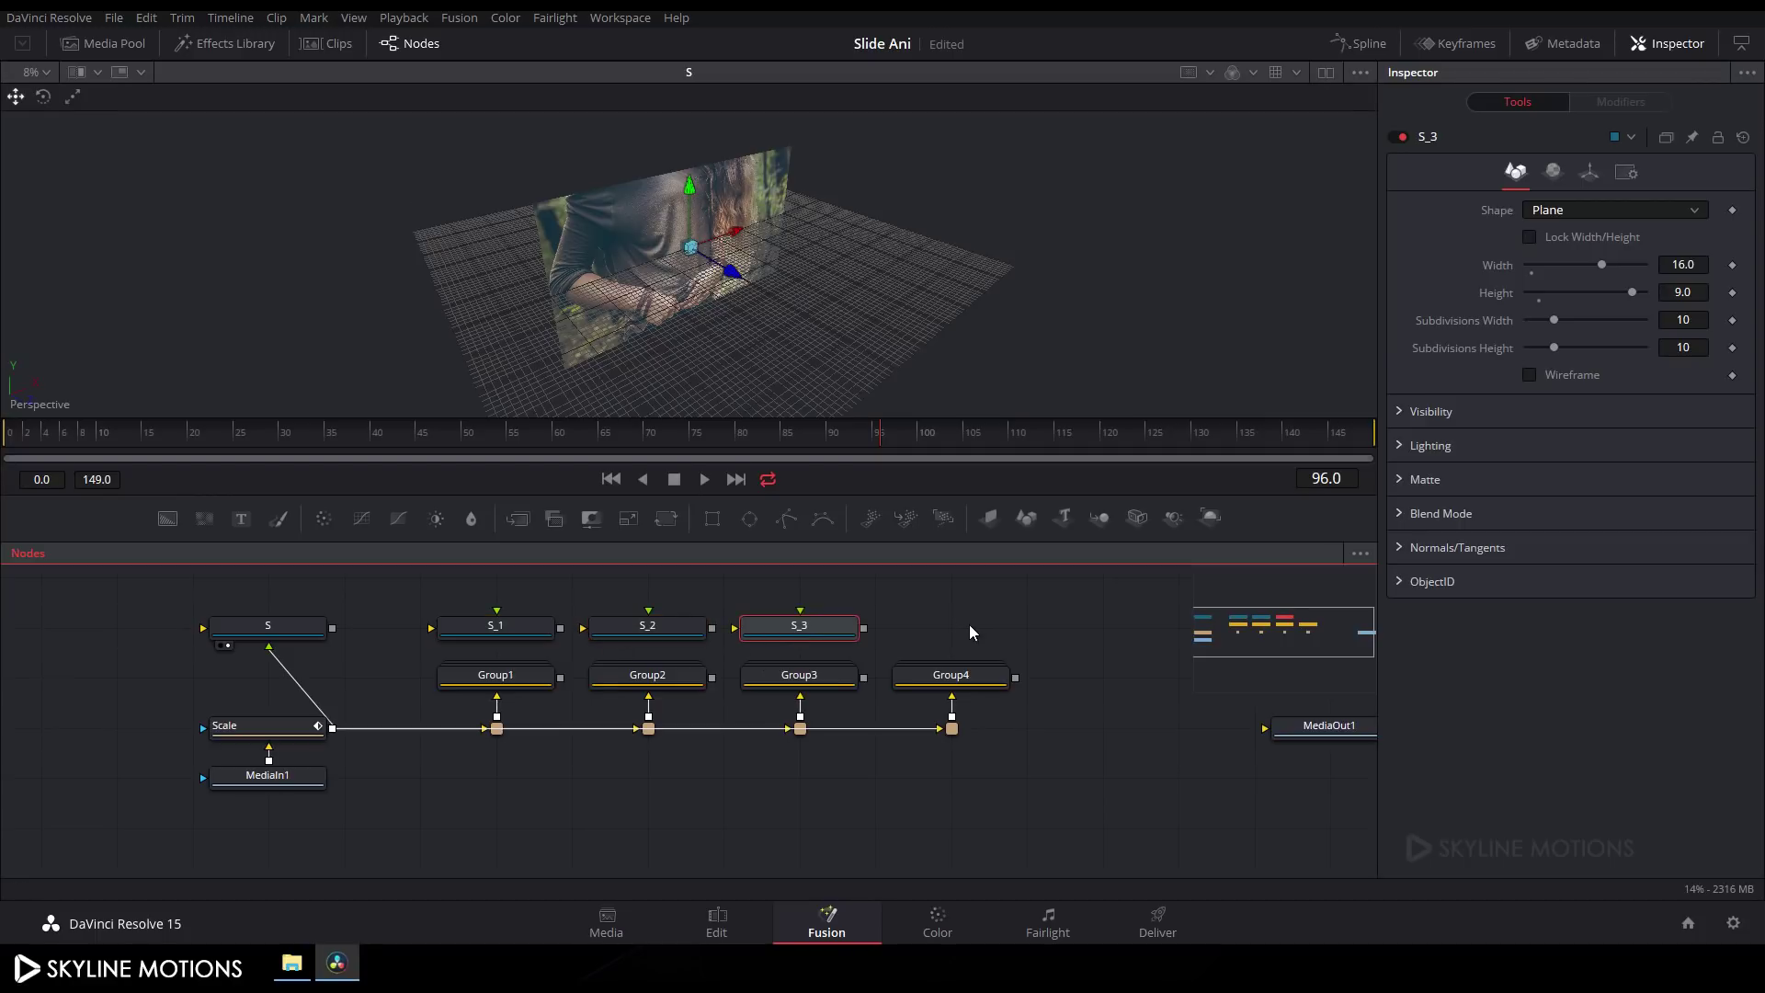
left_click(969, 625)
key("ctrl+v")
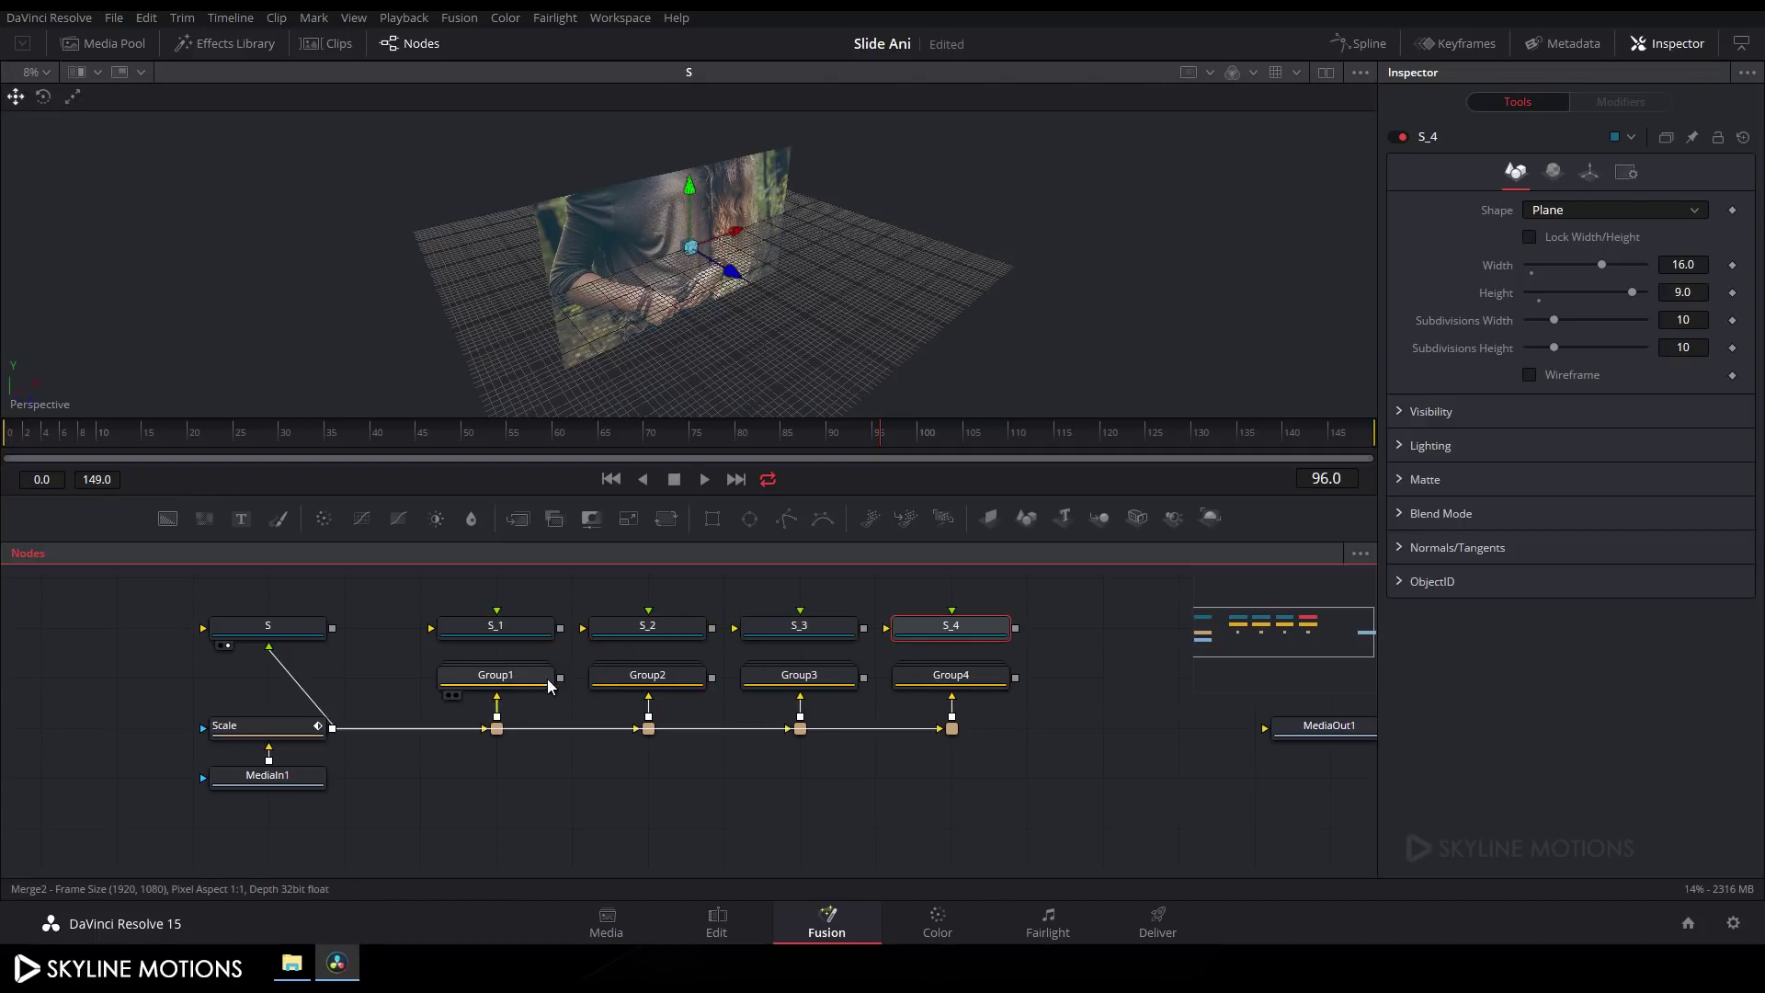
Step: Connect the outputs of Group1 to Group4 to the material inputs of S_1 to S_4 respectively
left_click_drag(561, 678, 468, 643)
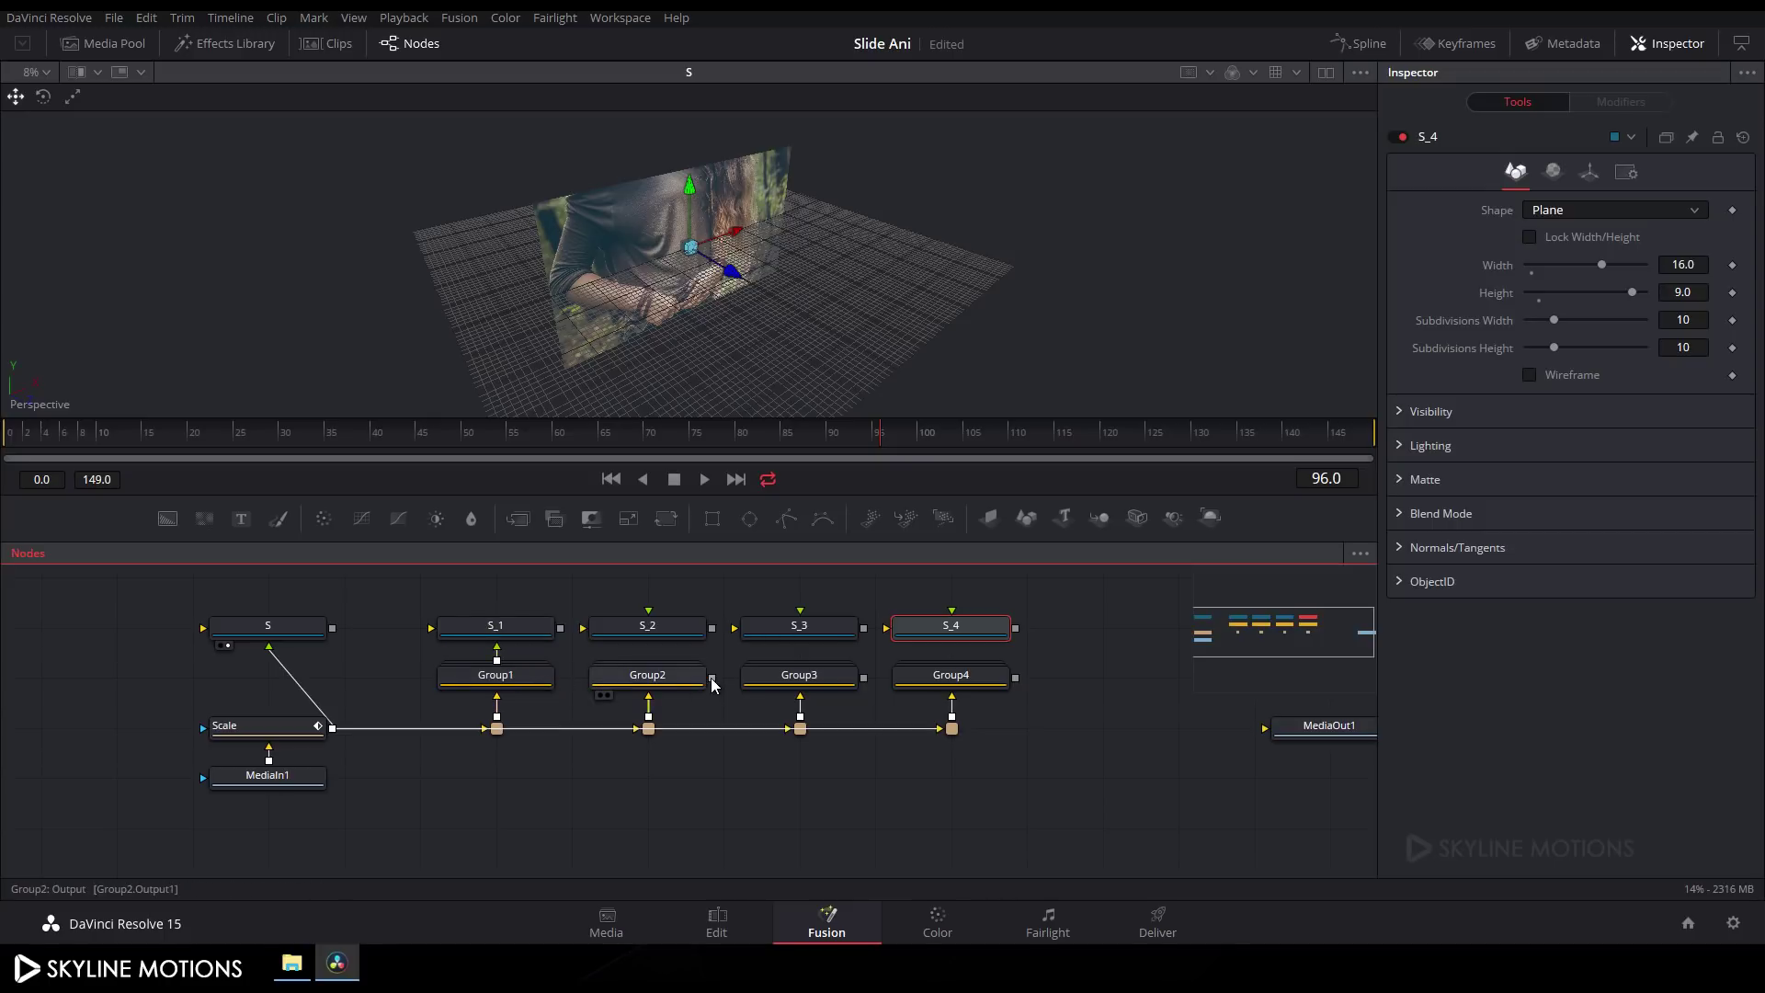
left_click_drag(713, 677, 634, 636)
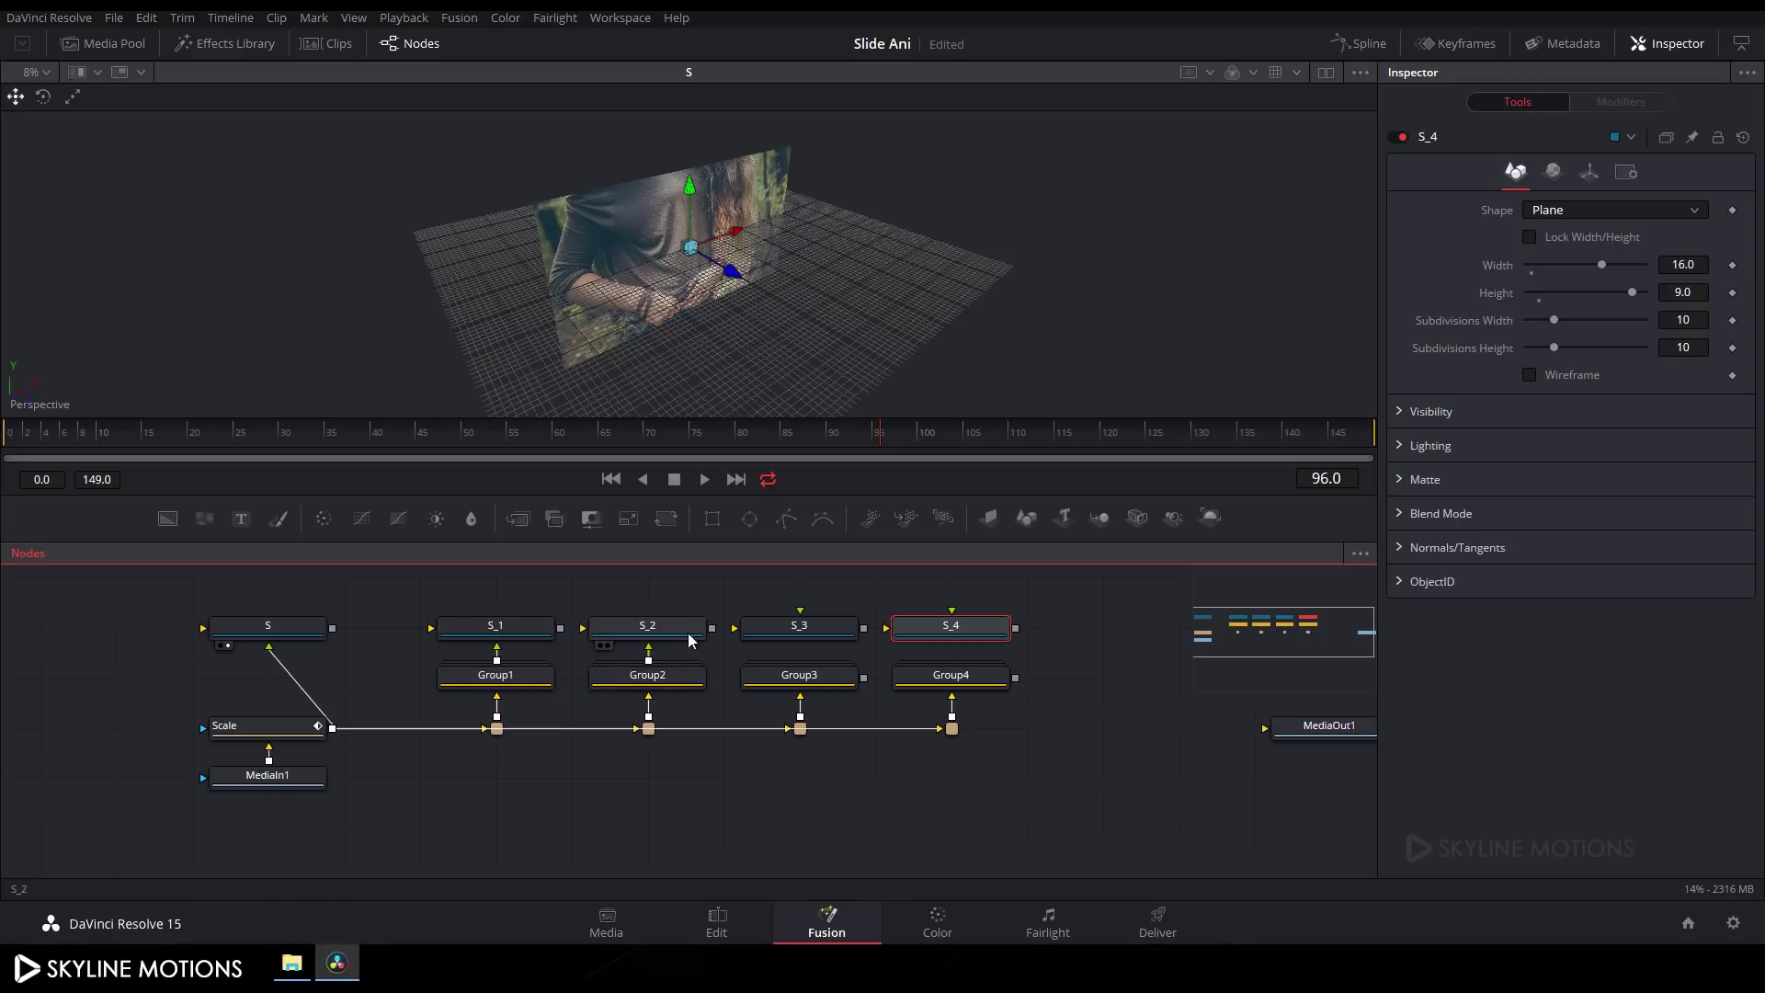
left_click_drag(863, 684, 816, 643)
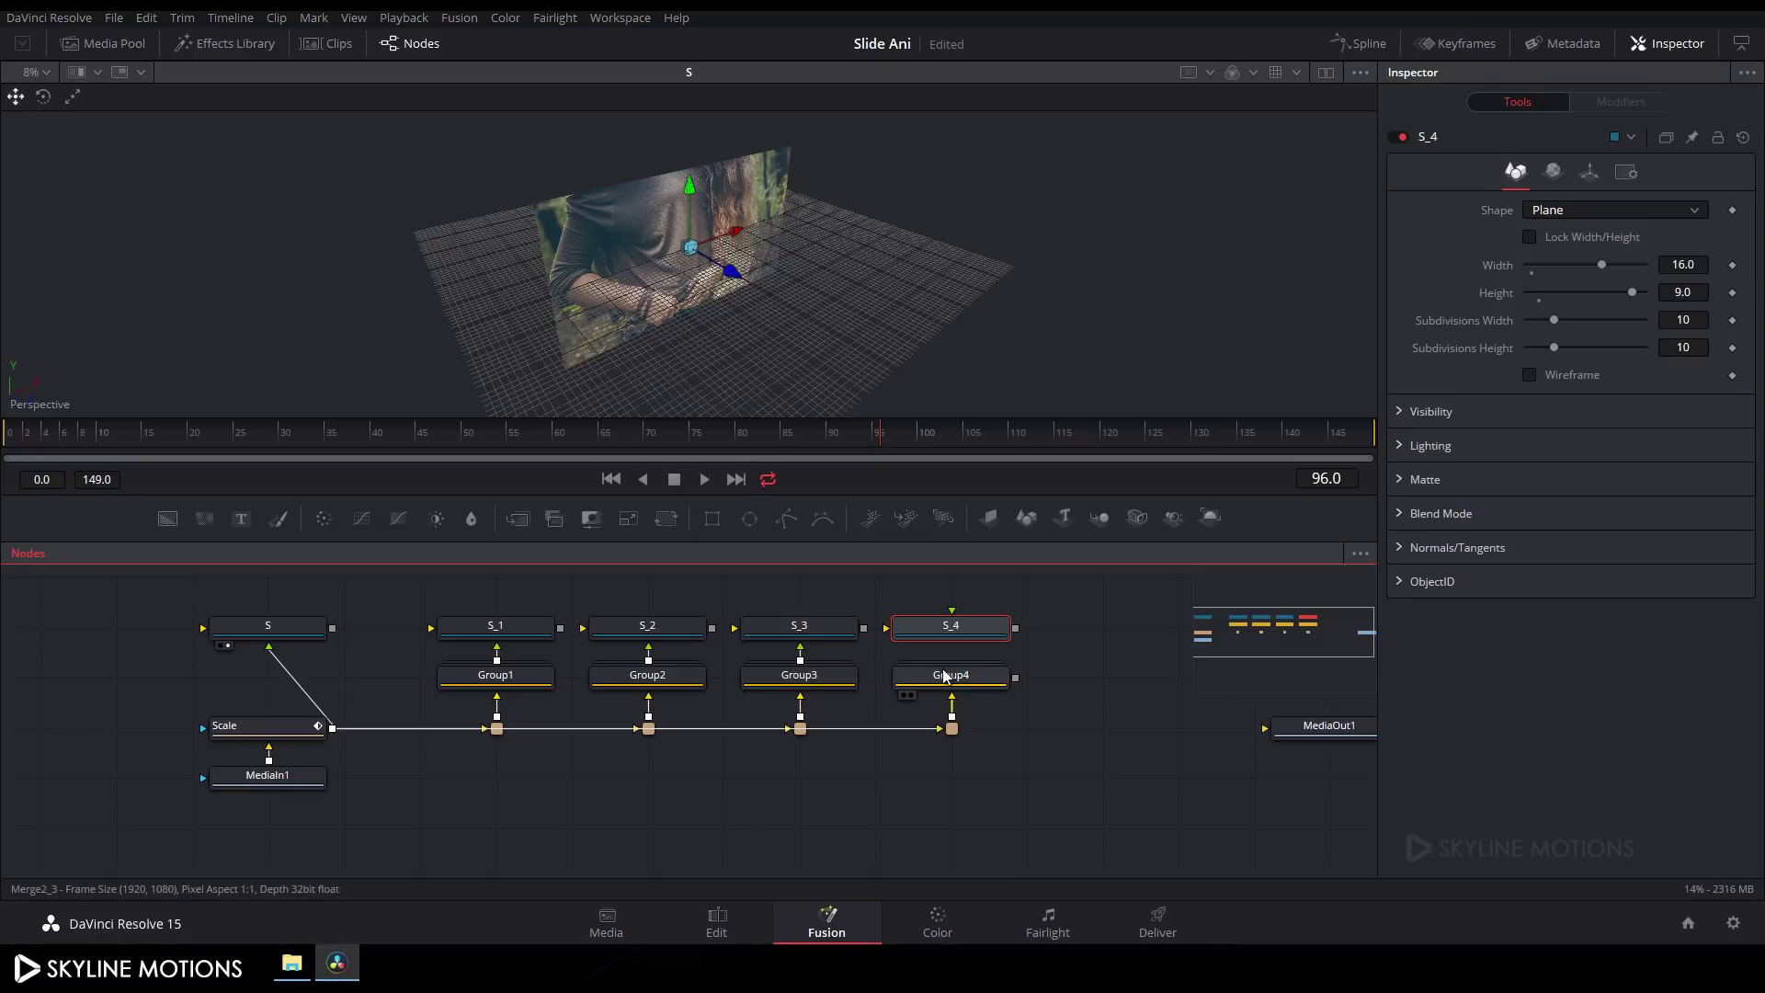
left_click(991, 677)
left_click_drag(1015, 677, 974, 634)
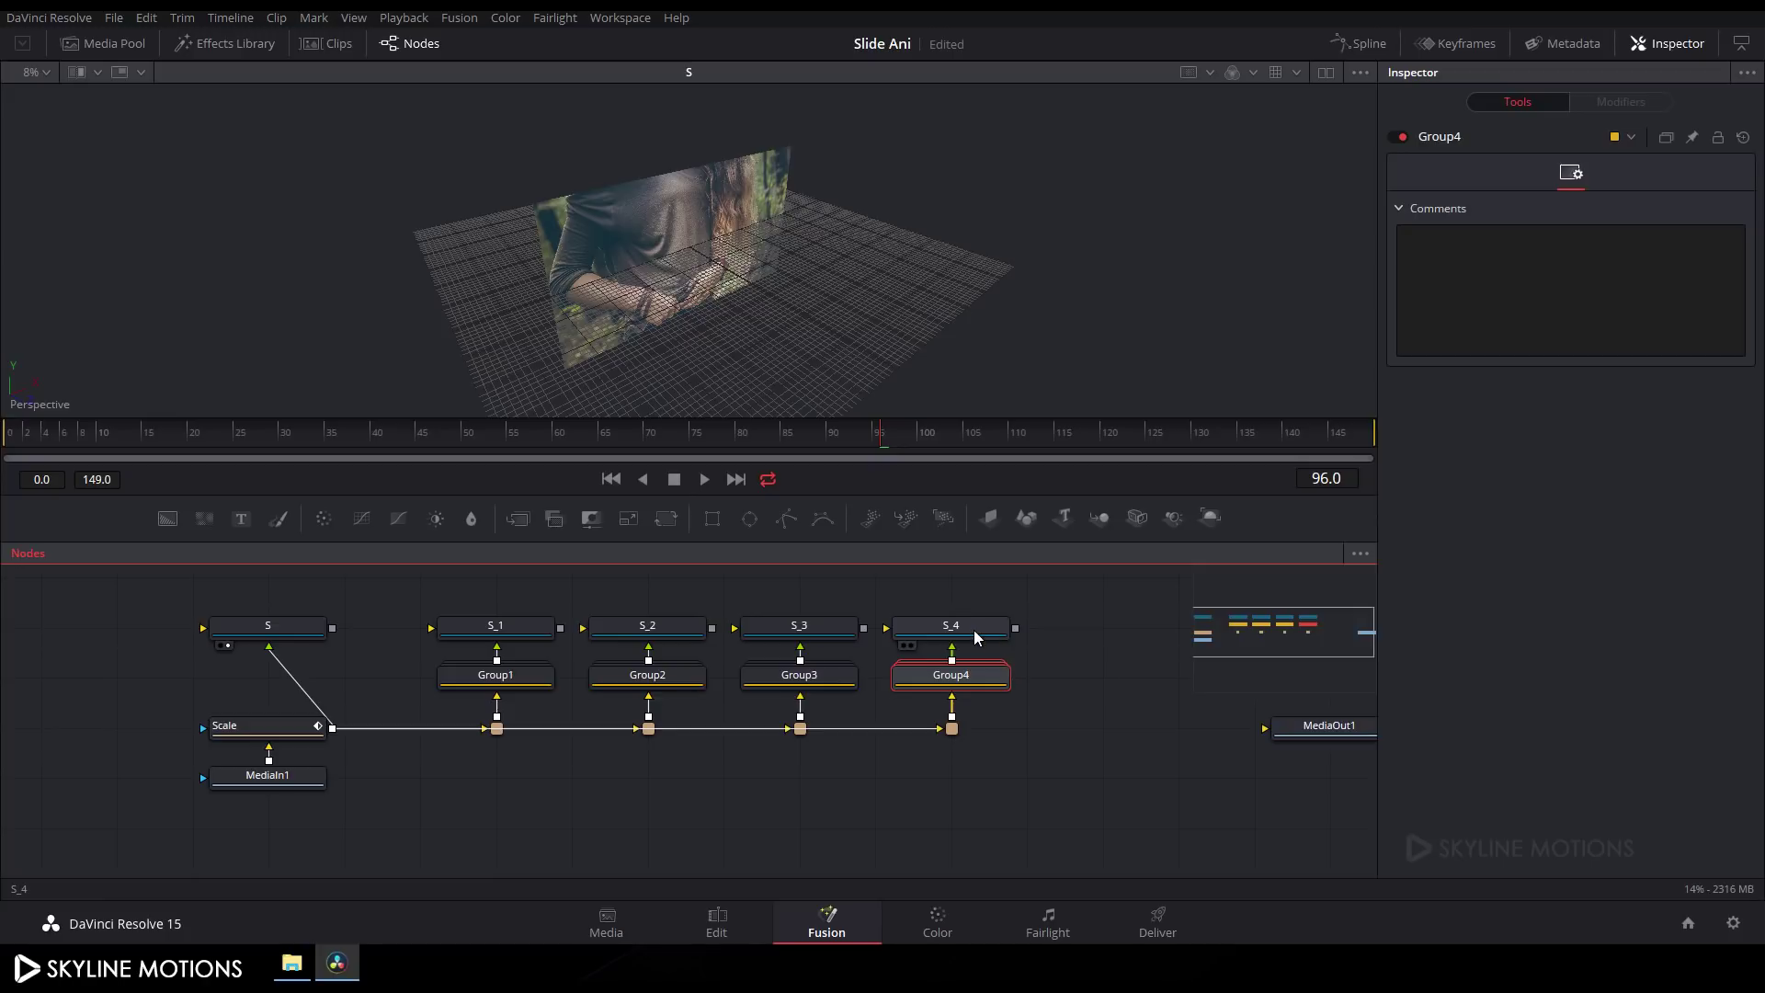
Step: Add a Merge 3D node and place it above S_2, leaving a gap over the row of planes
left_click_drag(599, 593, 579, 655)
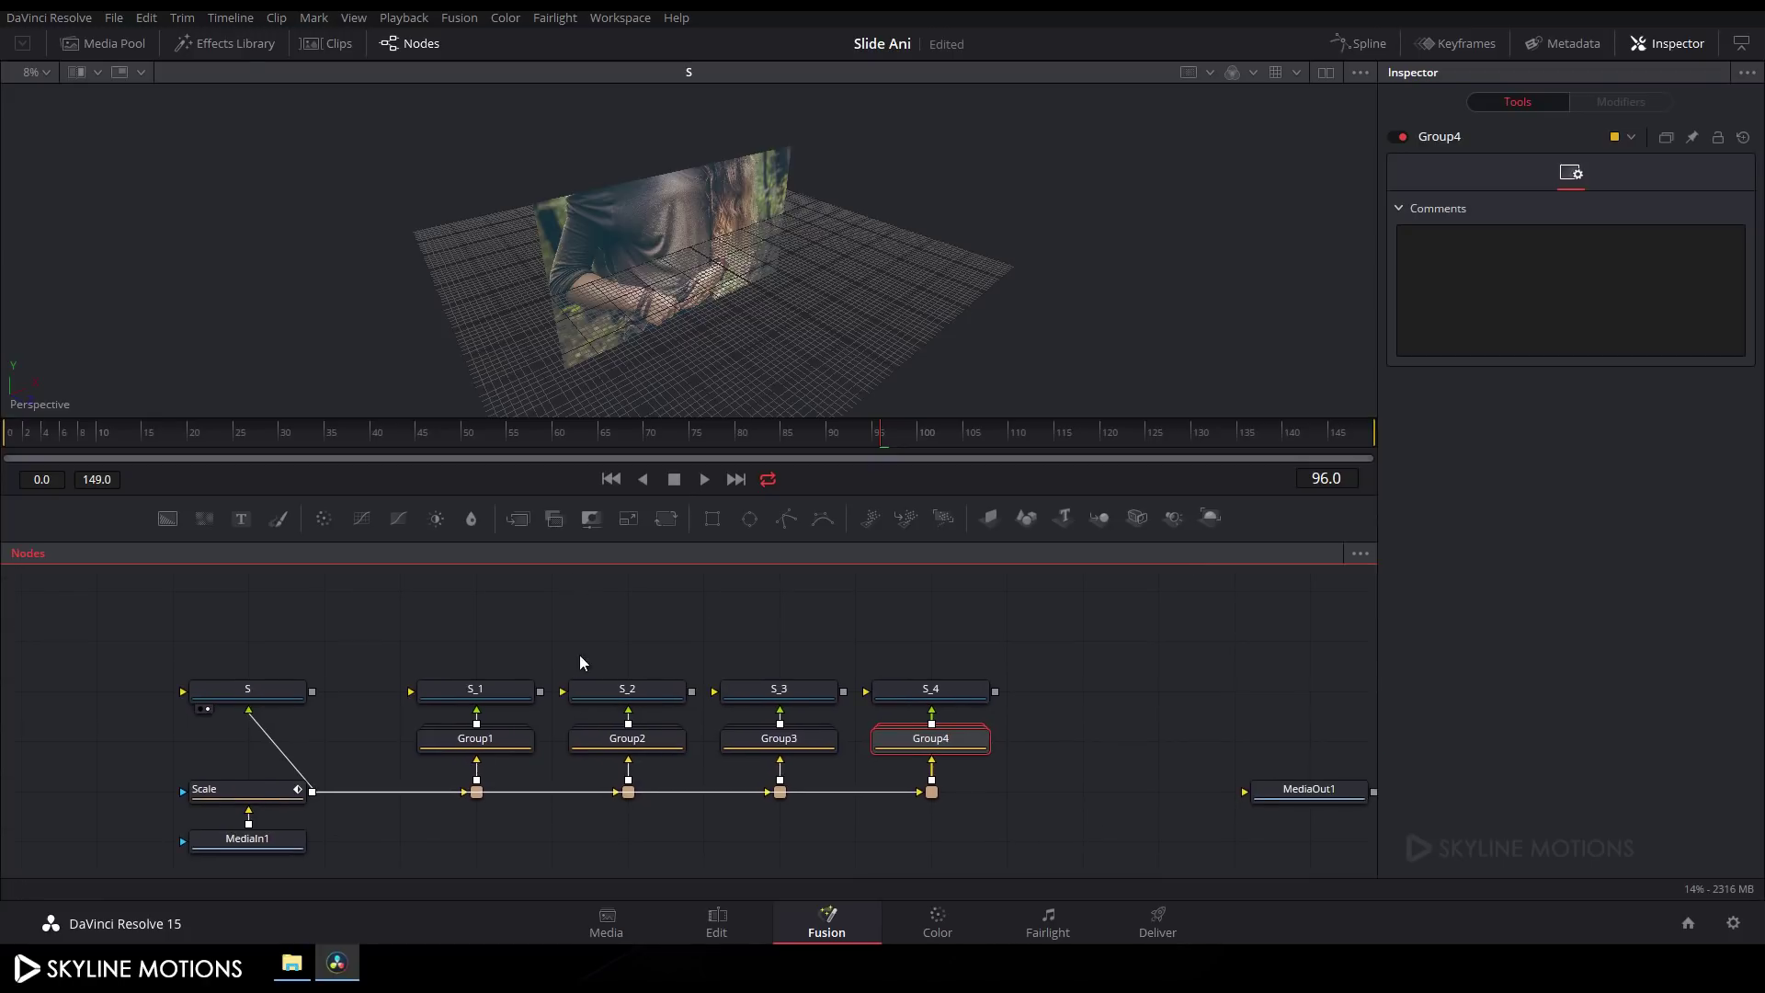
right_click(649, 635)
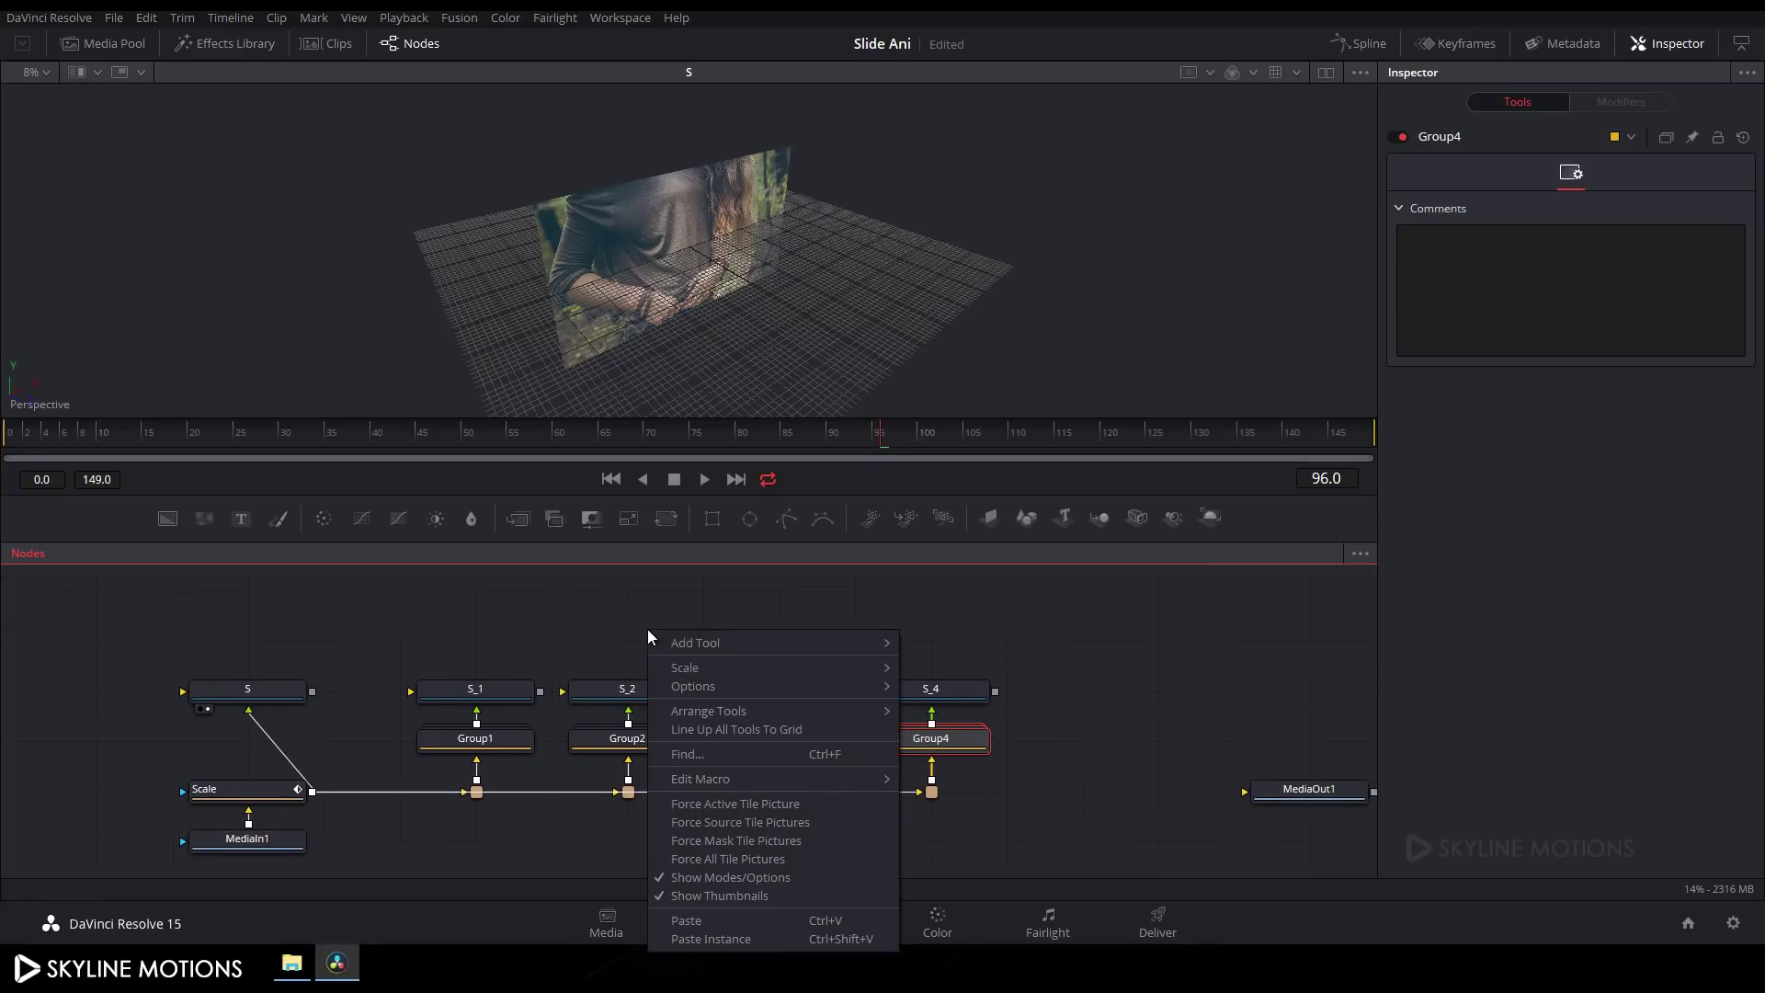
mouse_move(696, 645)
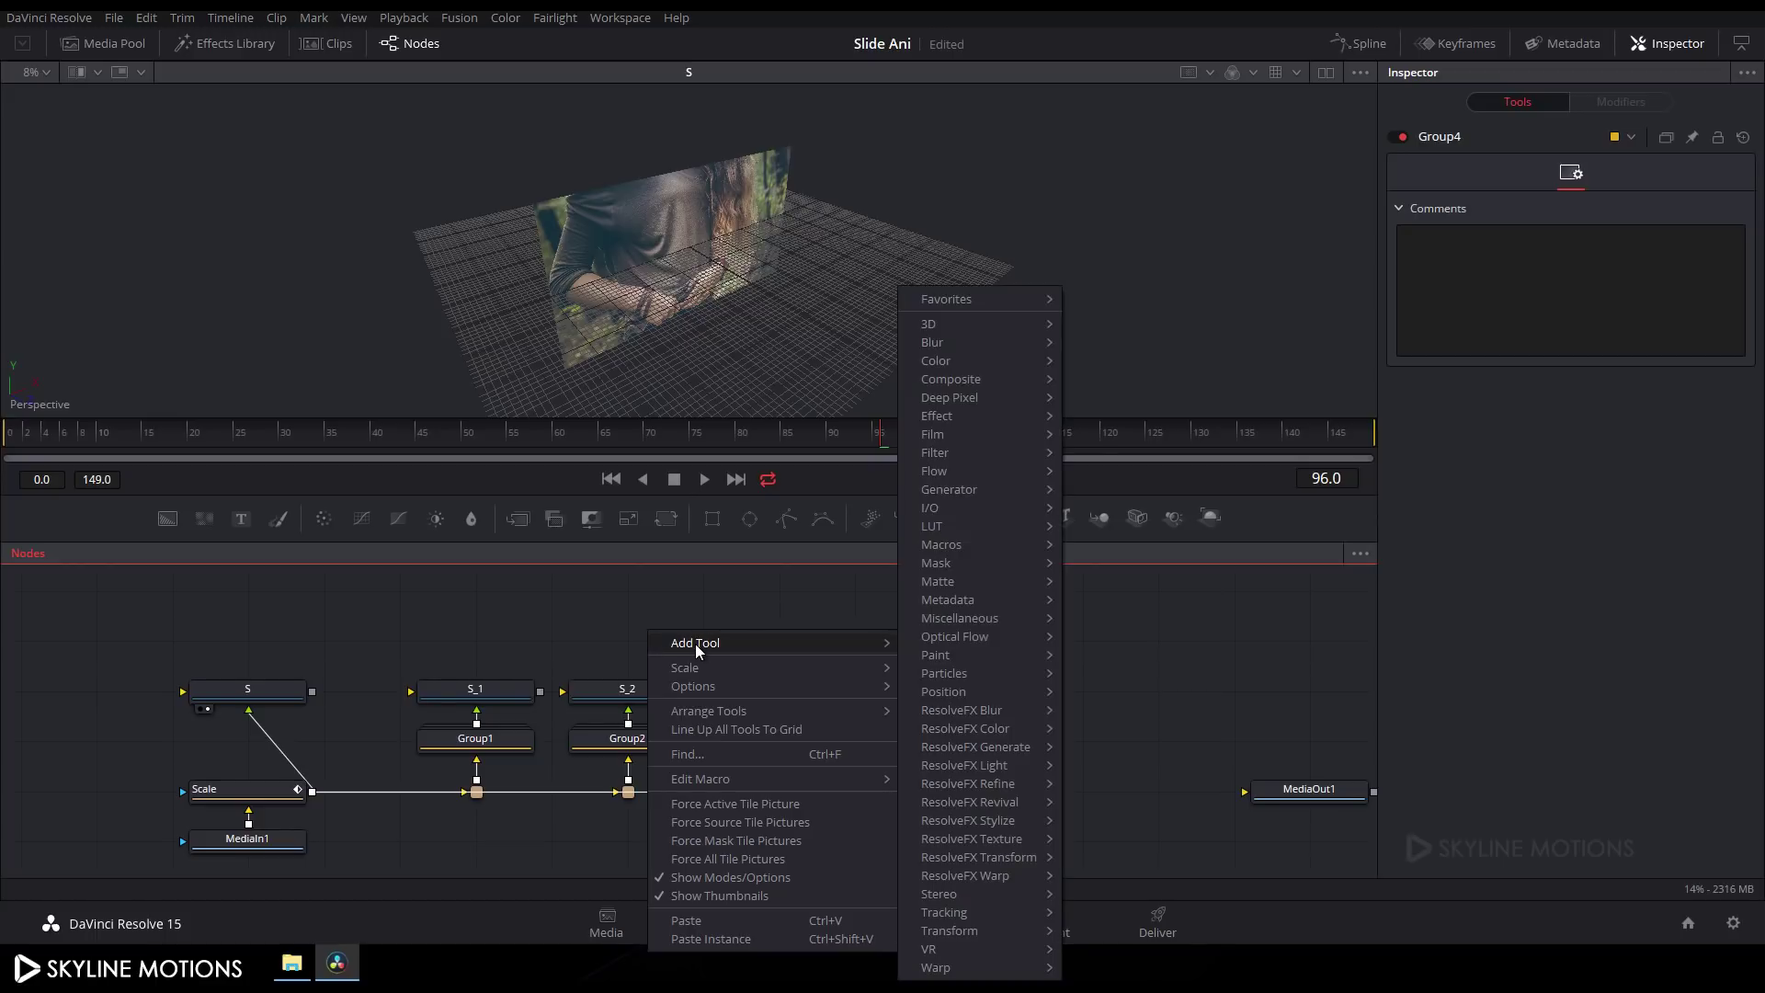
mouse_move(947, 322)
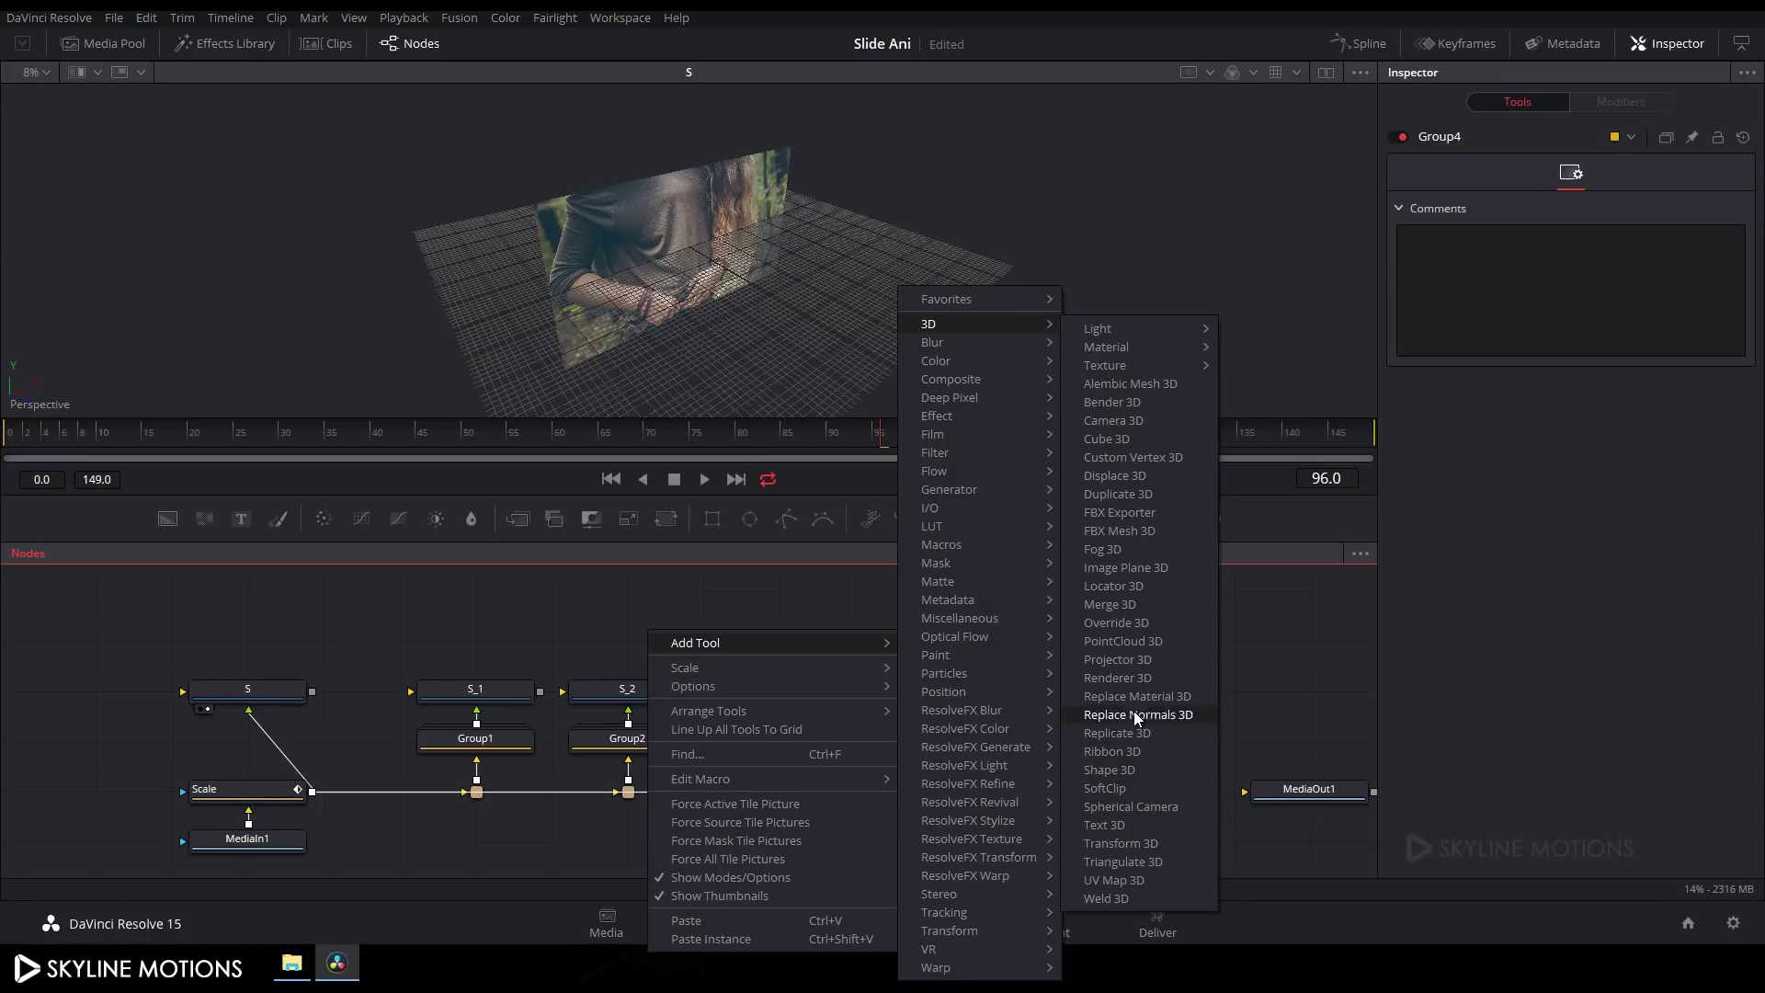
left_click(1114, 605)
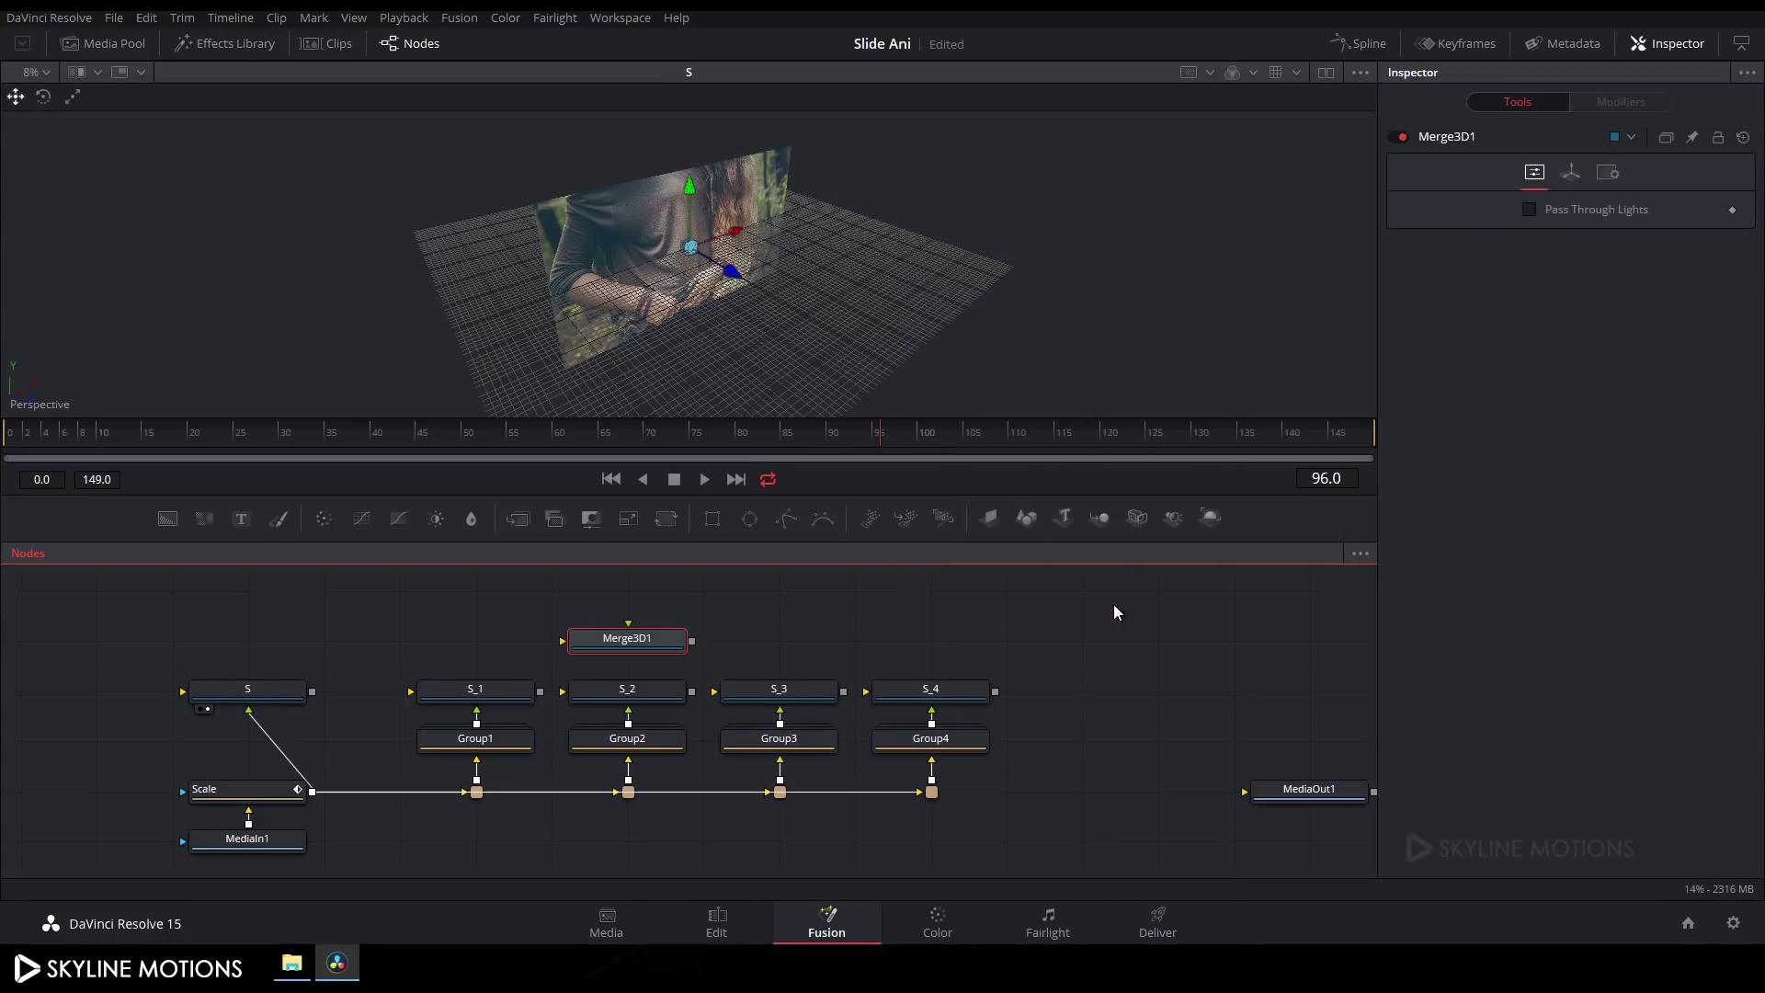
left_click_drag(561, 652, 595, 610)
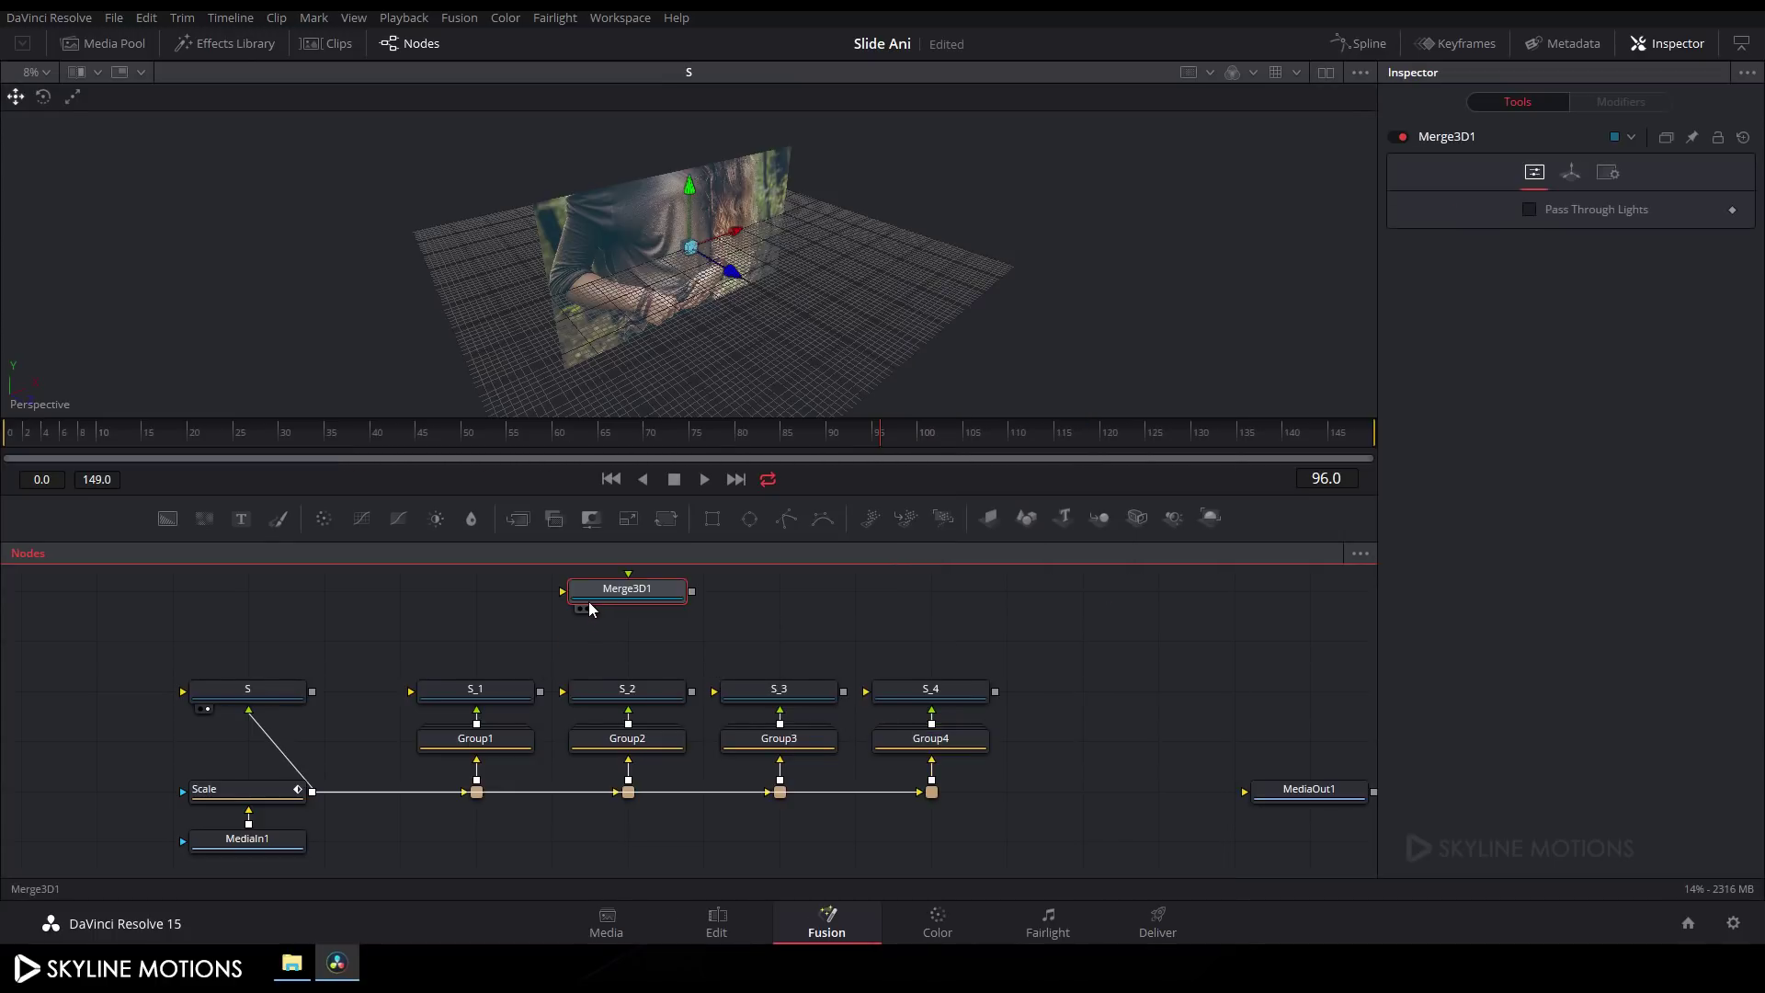
Step: Connect S, S_1, S_2, S_3 and S_4 to Merge3D1 and show the merged scene in the 3D viewer
left_click_drag(312, 691, 589, 591)
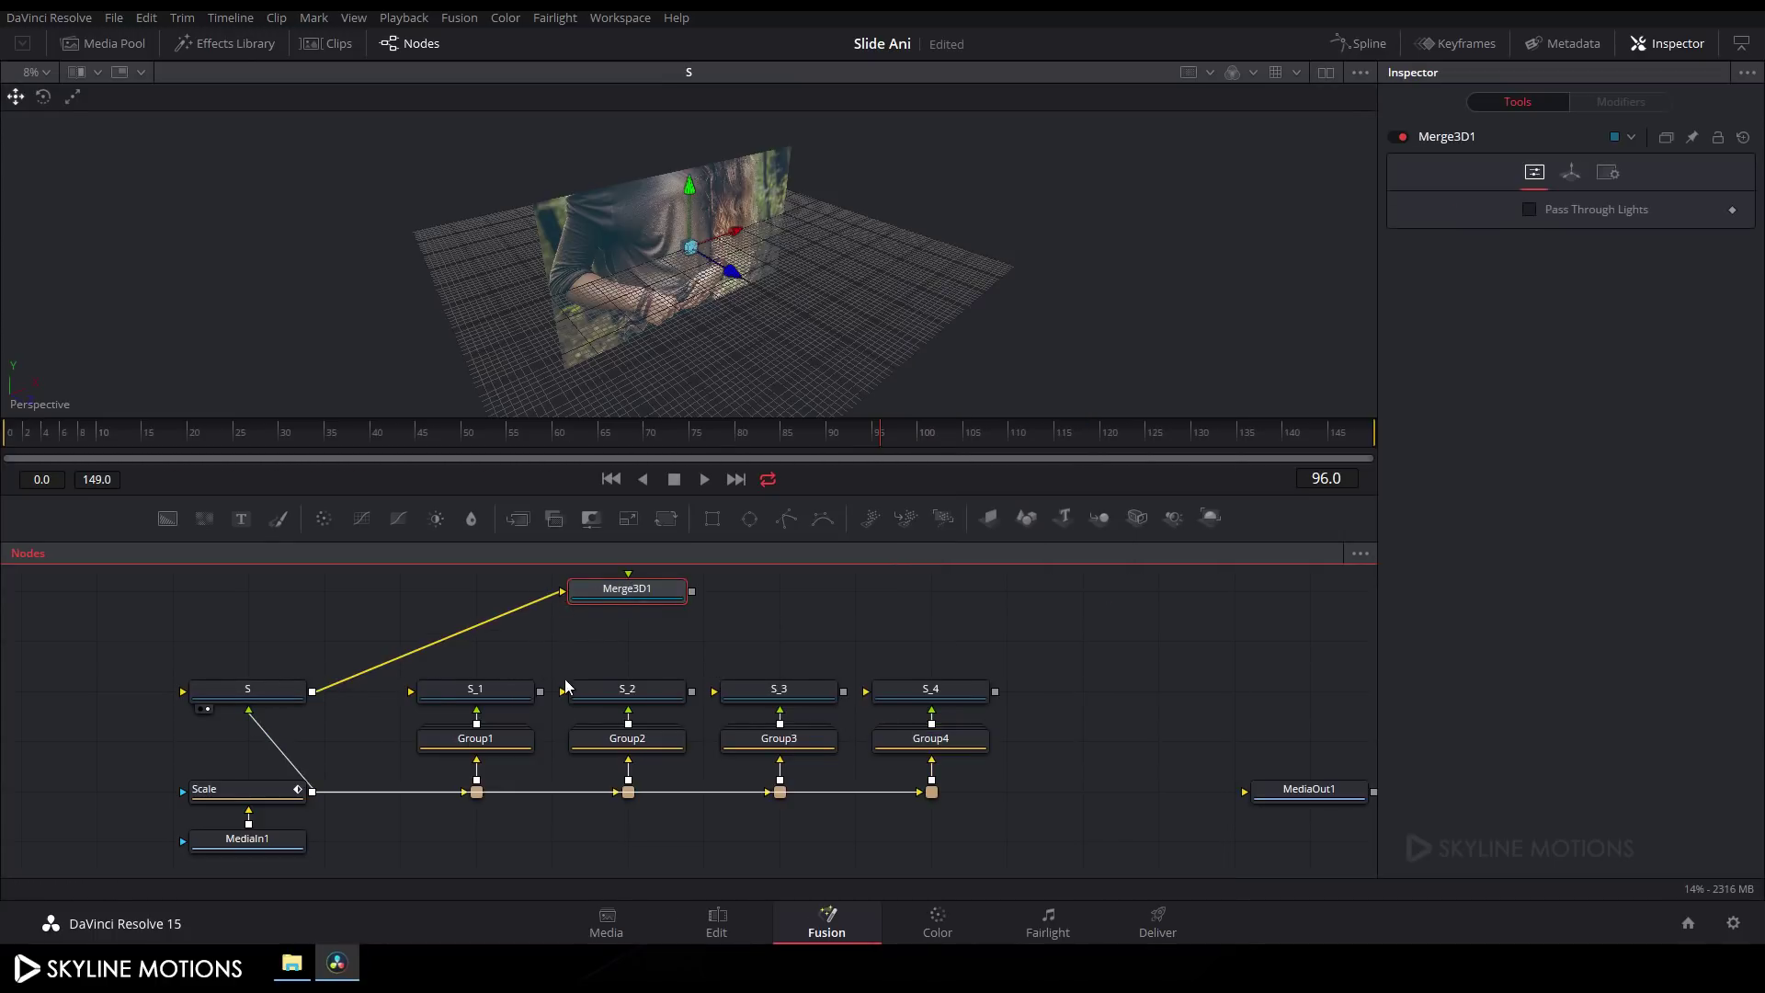
left_click_drag(540, 691, 614, 590)
left_click_drag(691, 692, 643, 591)
left_click_drag(843, 691, 671, 591)
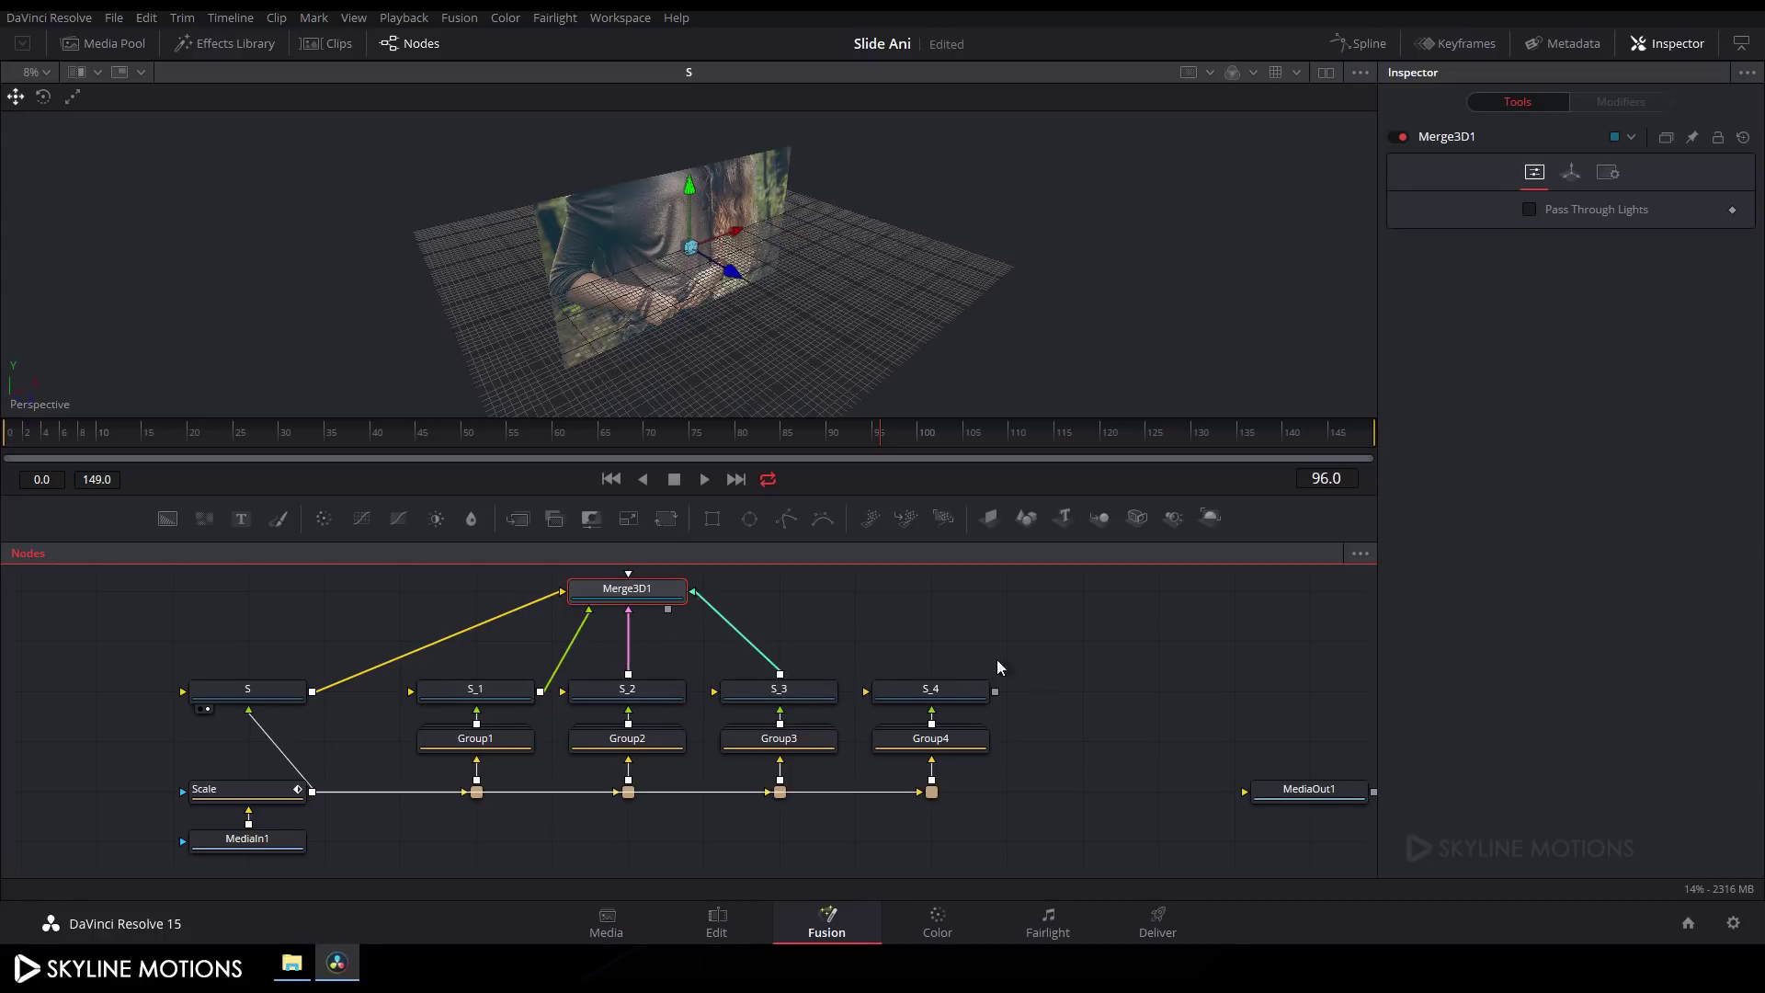
left_click_drag(994, 692, 618, 588)
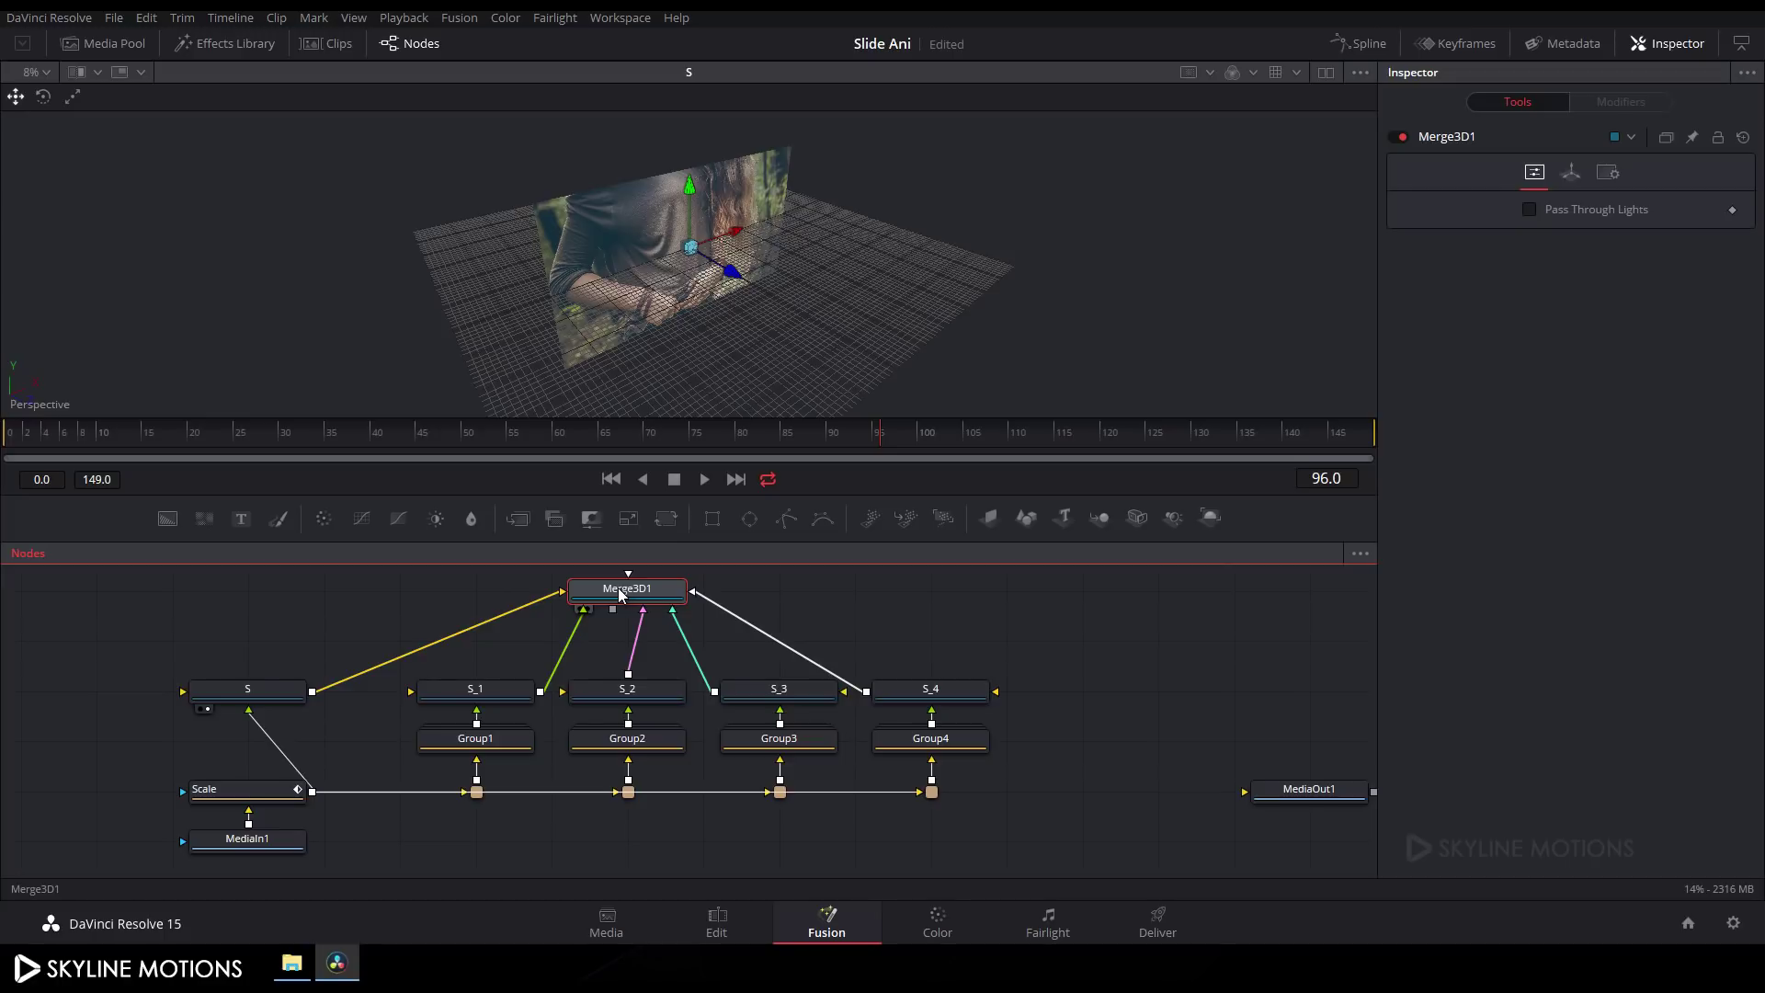
key("1")
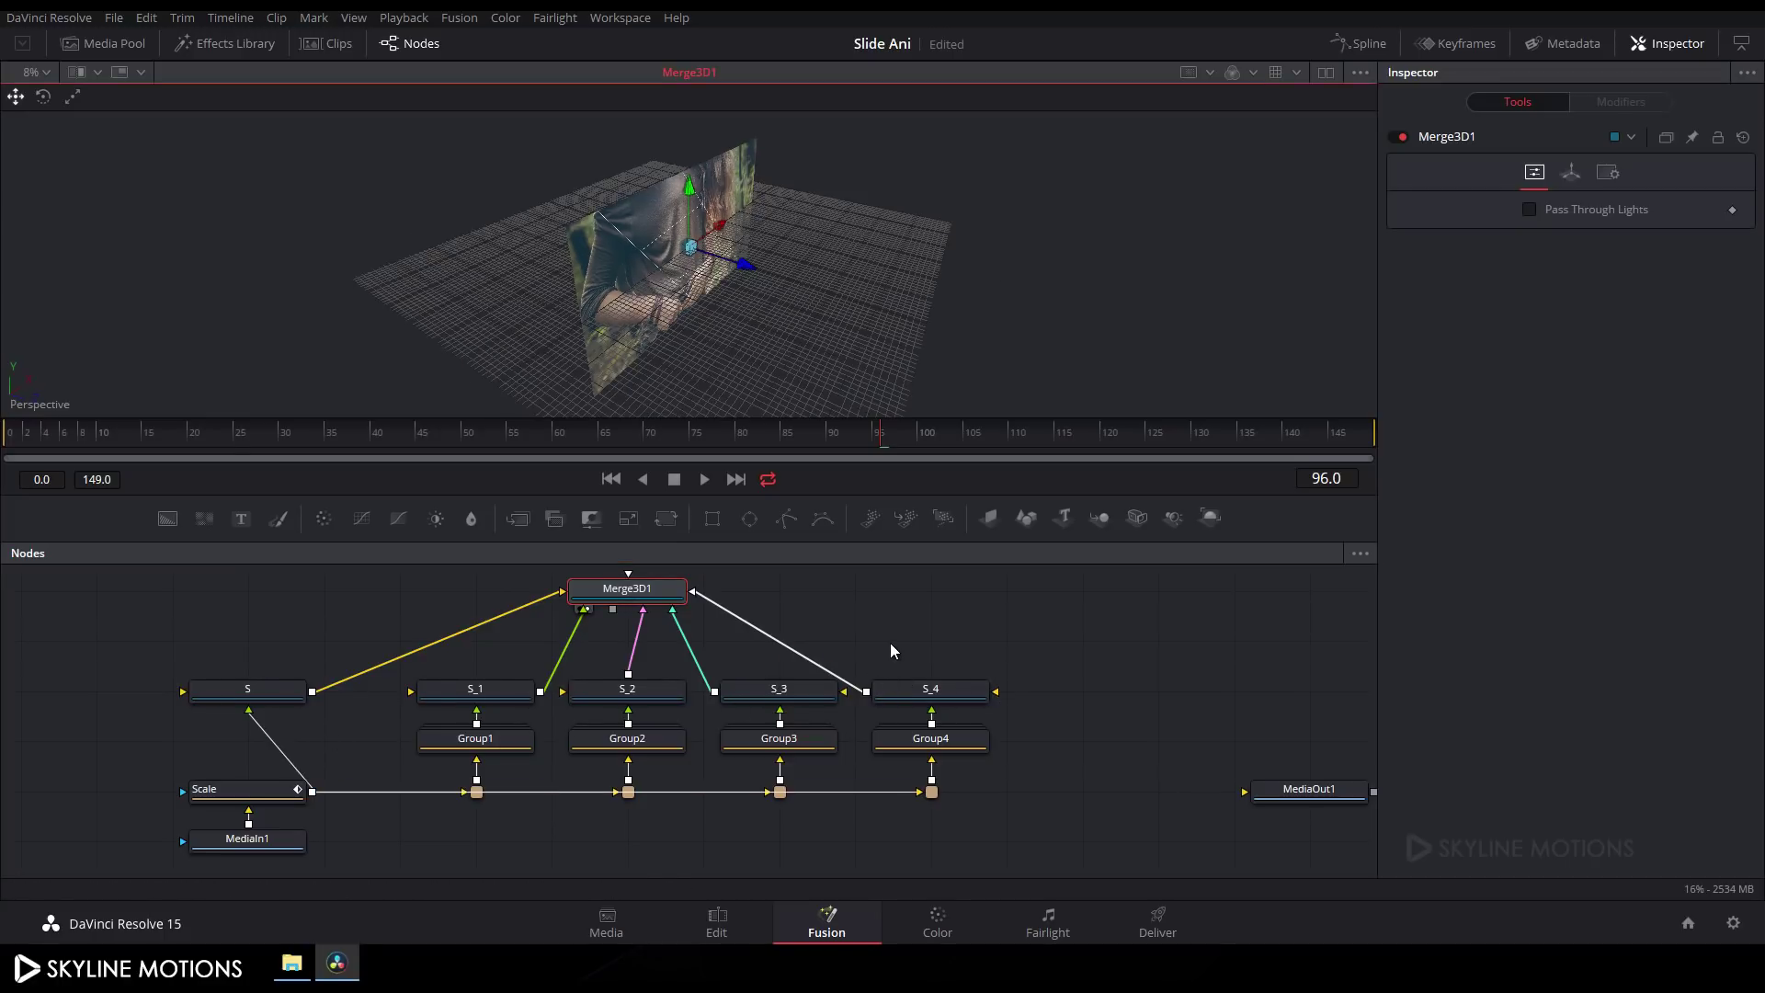
Step: Set the Z Offset translation of the S plane to -5
left_click(254, 691)
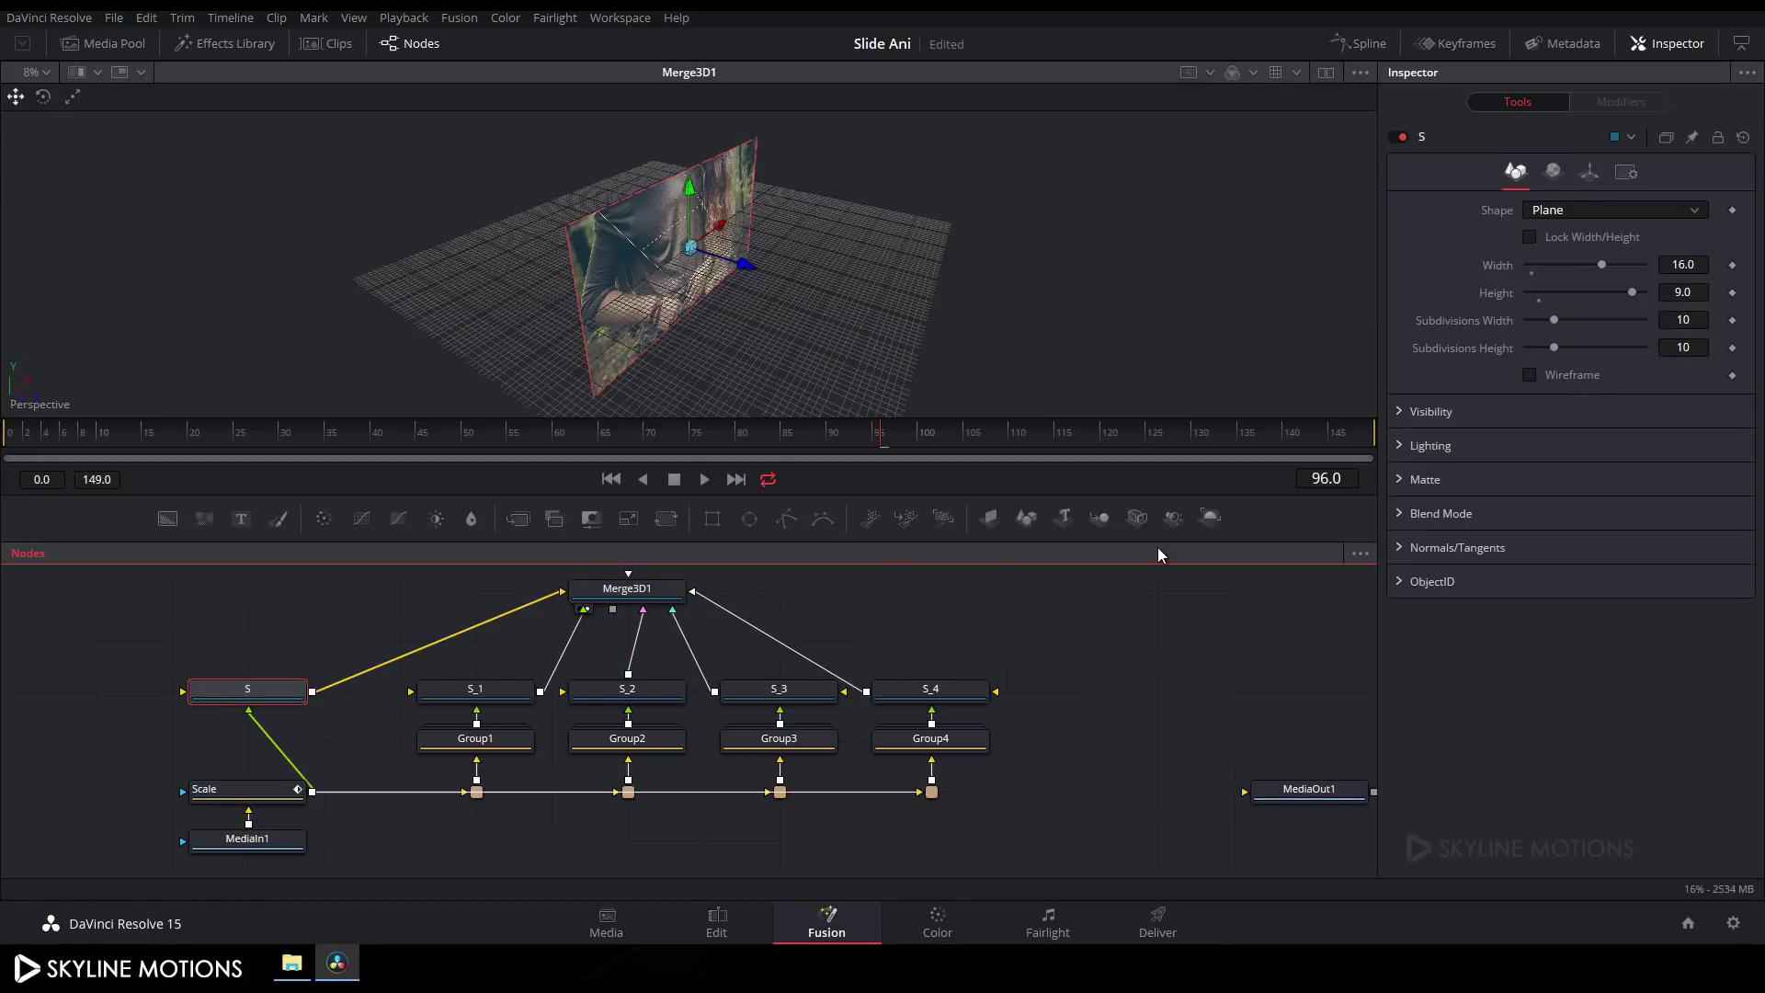
left_click(1590, 174)
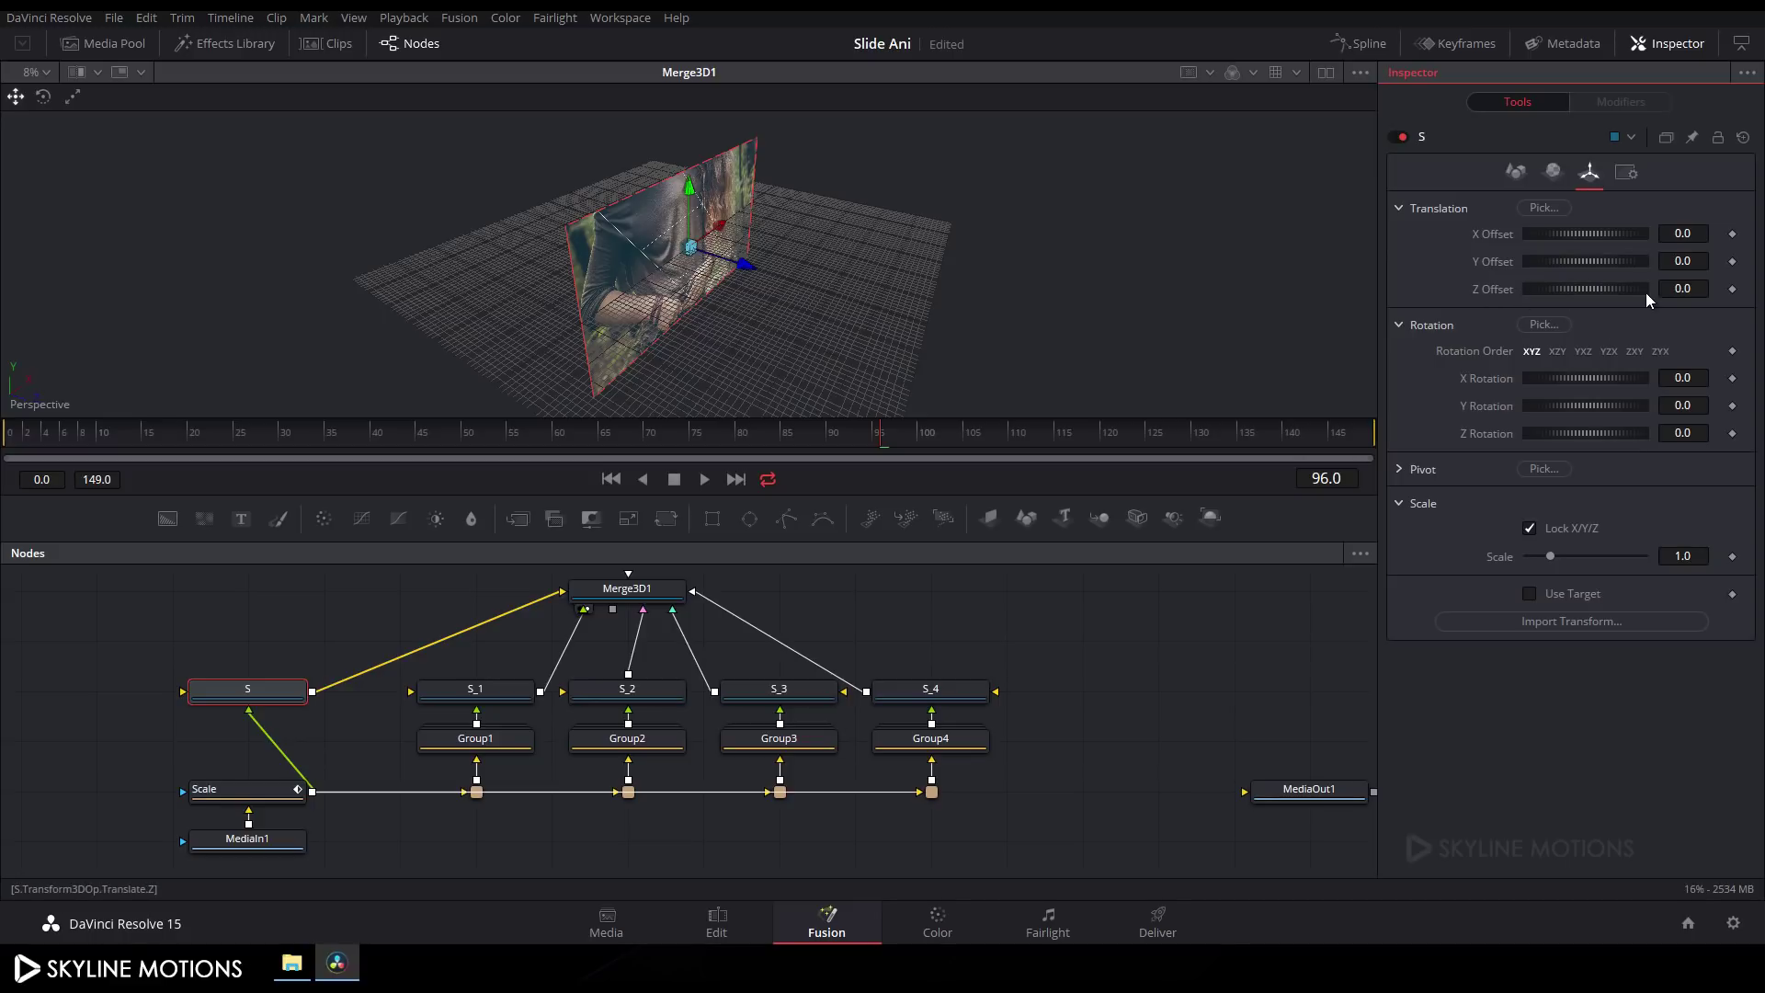
left_click(1704, 290)
type("-5")
key("Tab")
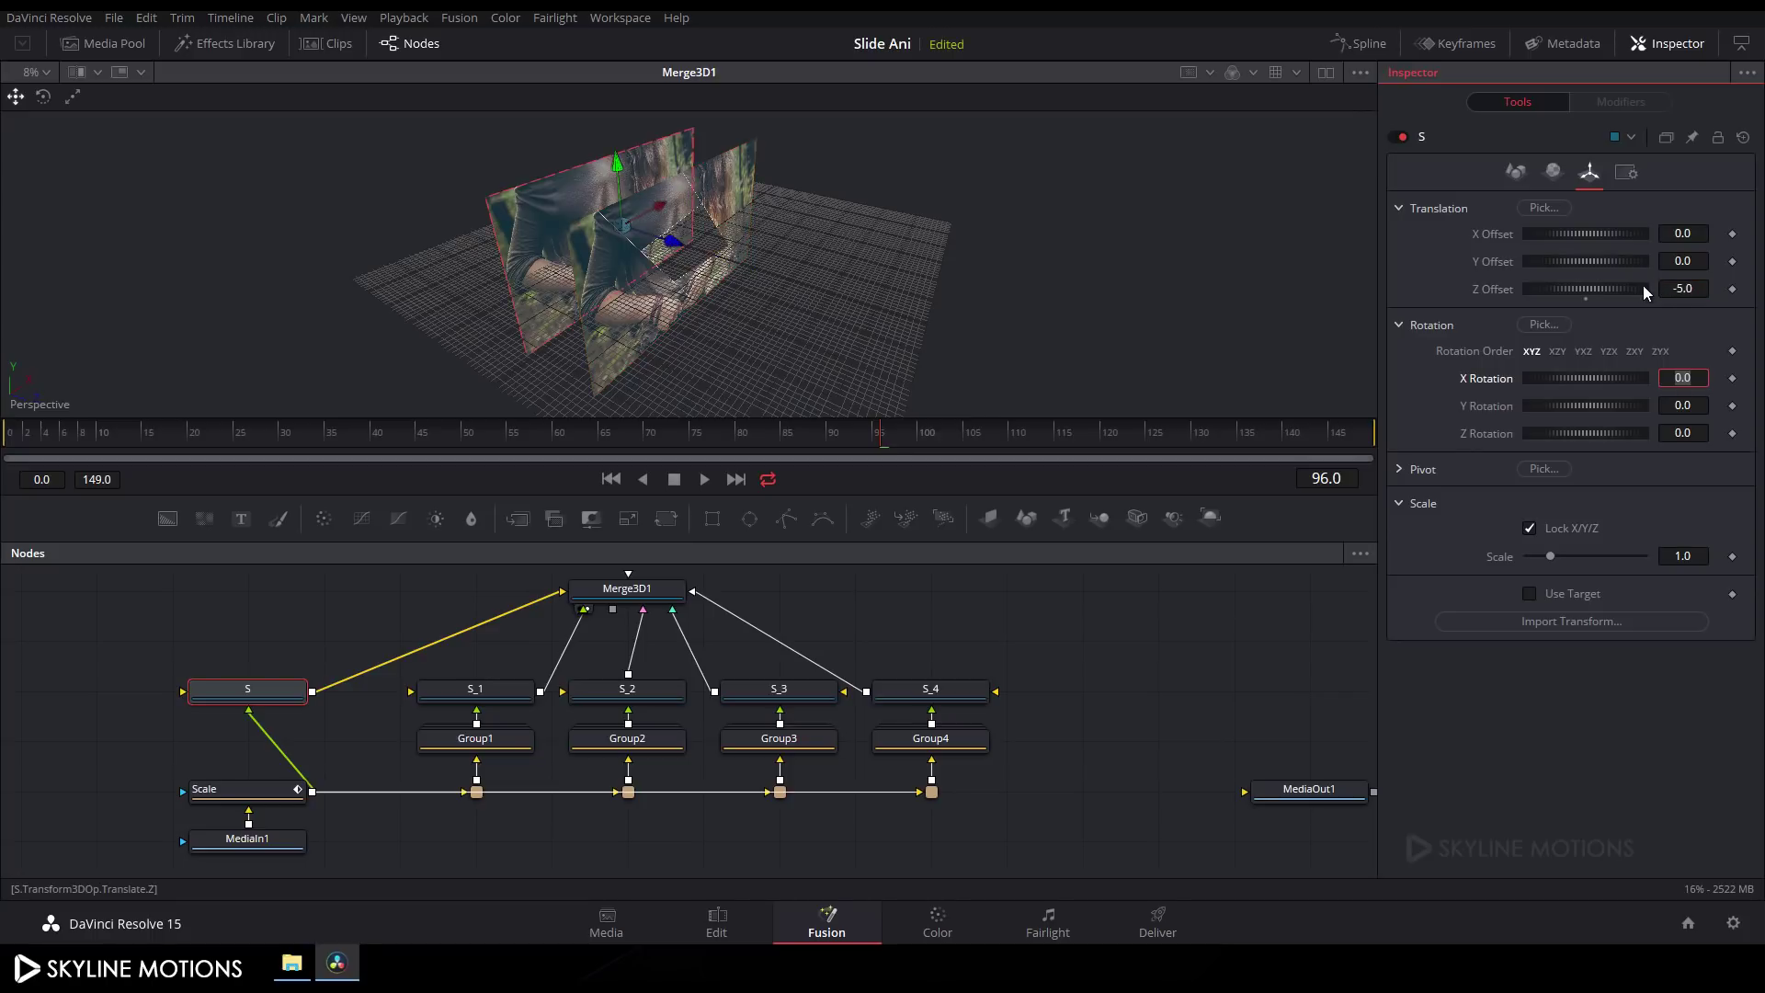
Step: Set the Z Offset translation of the S_1 plane to 3
left_click_drag(793, 274, 759, 313)
left_click(441, 694)
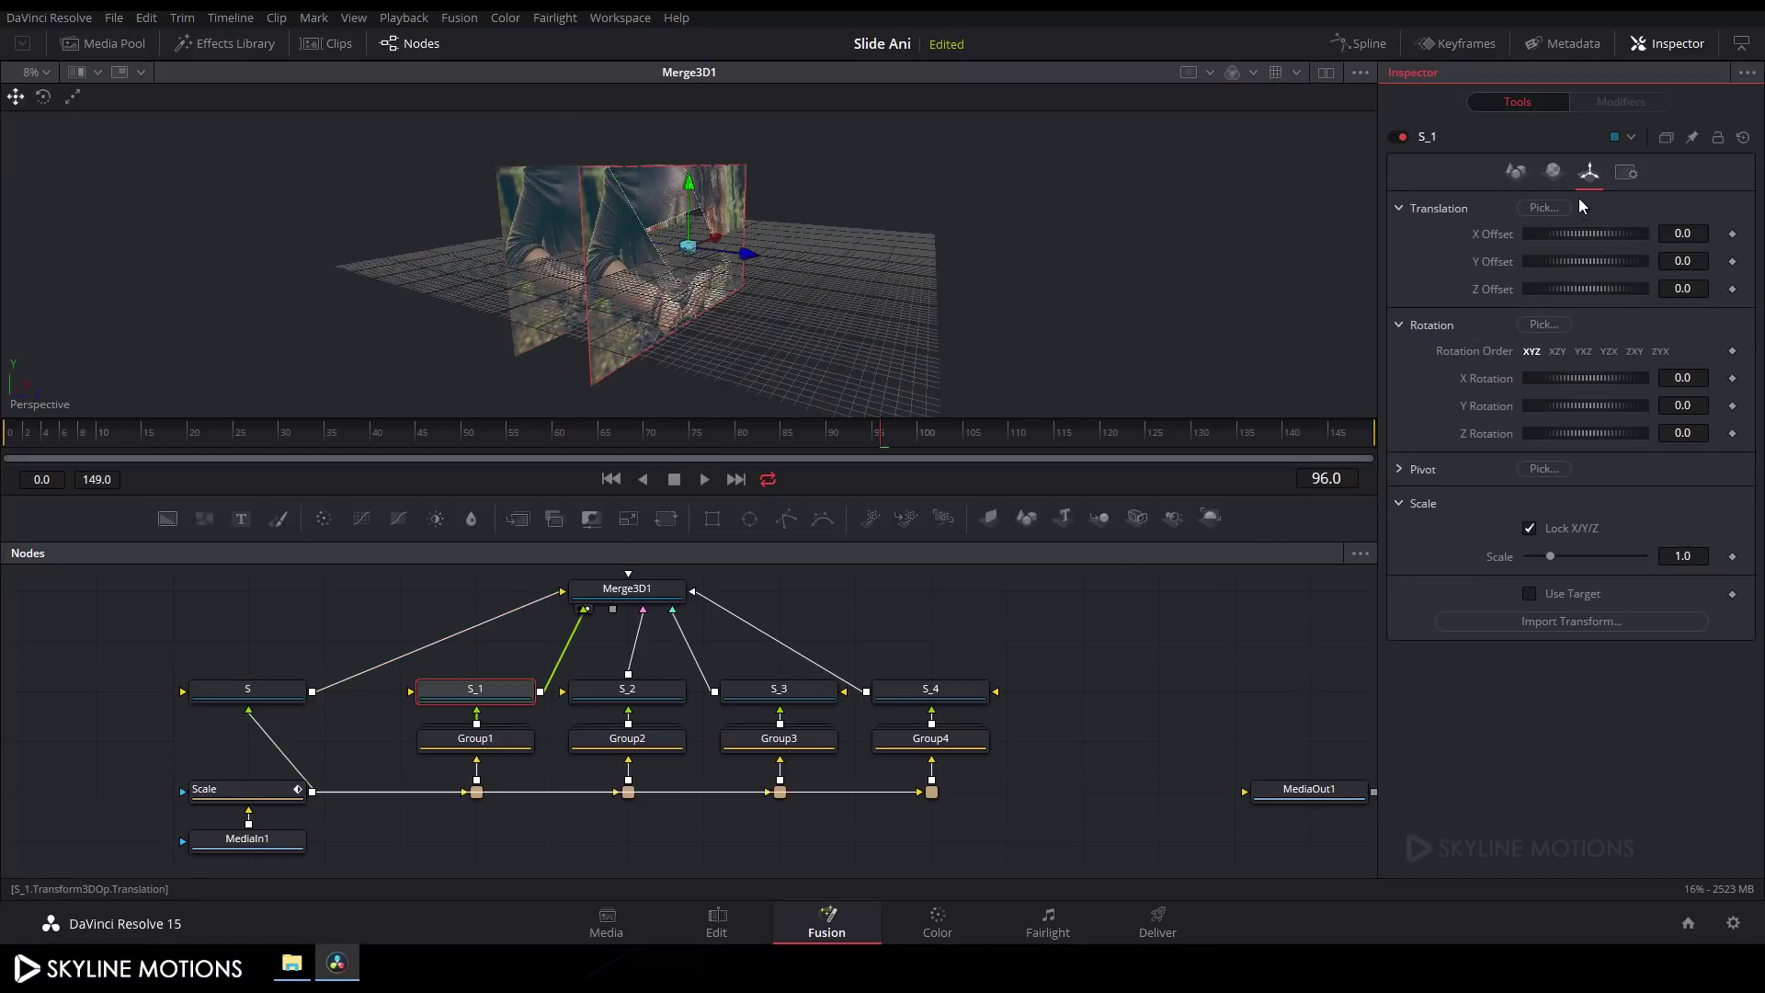
left_click(1671, 291)
key("Tab")
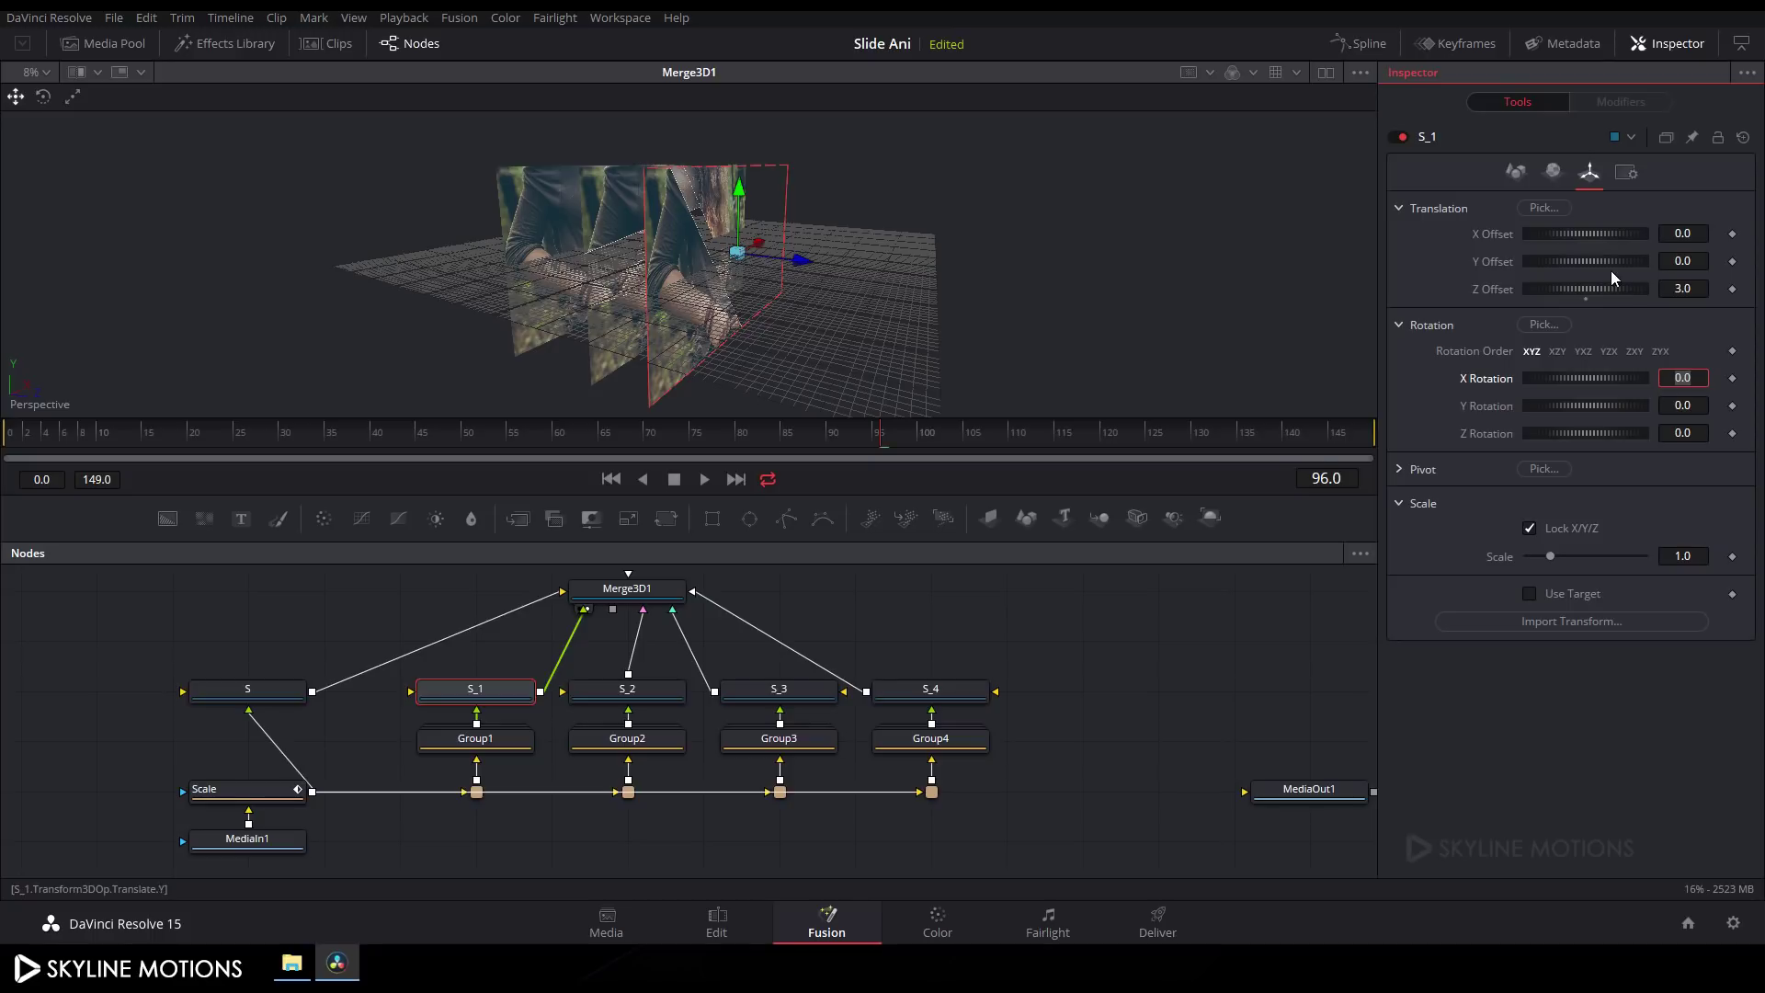
Step: Set the Z Offset translation of the S_2 plane to 8
left_click(663, 696)
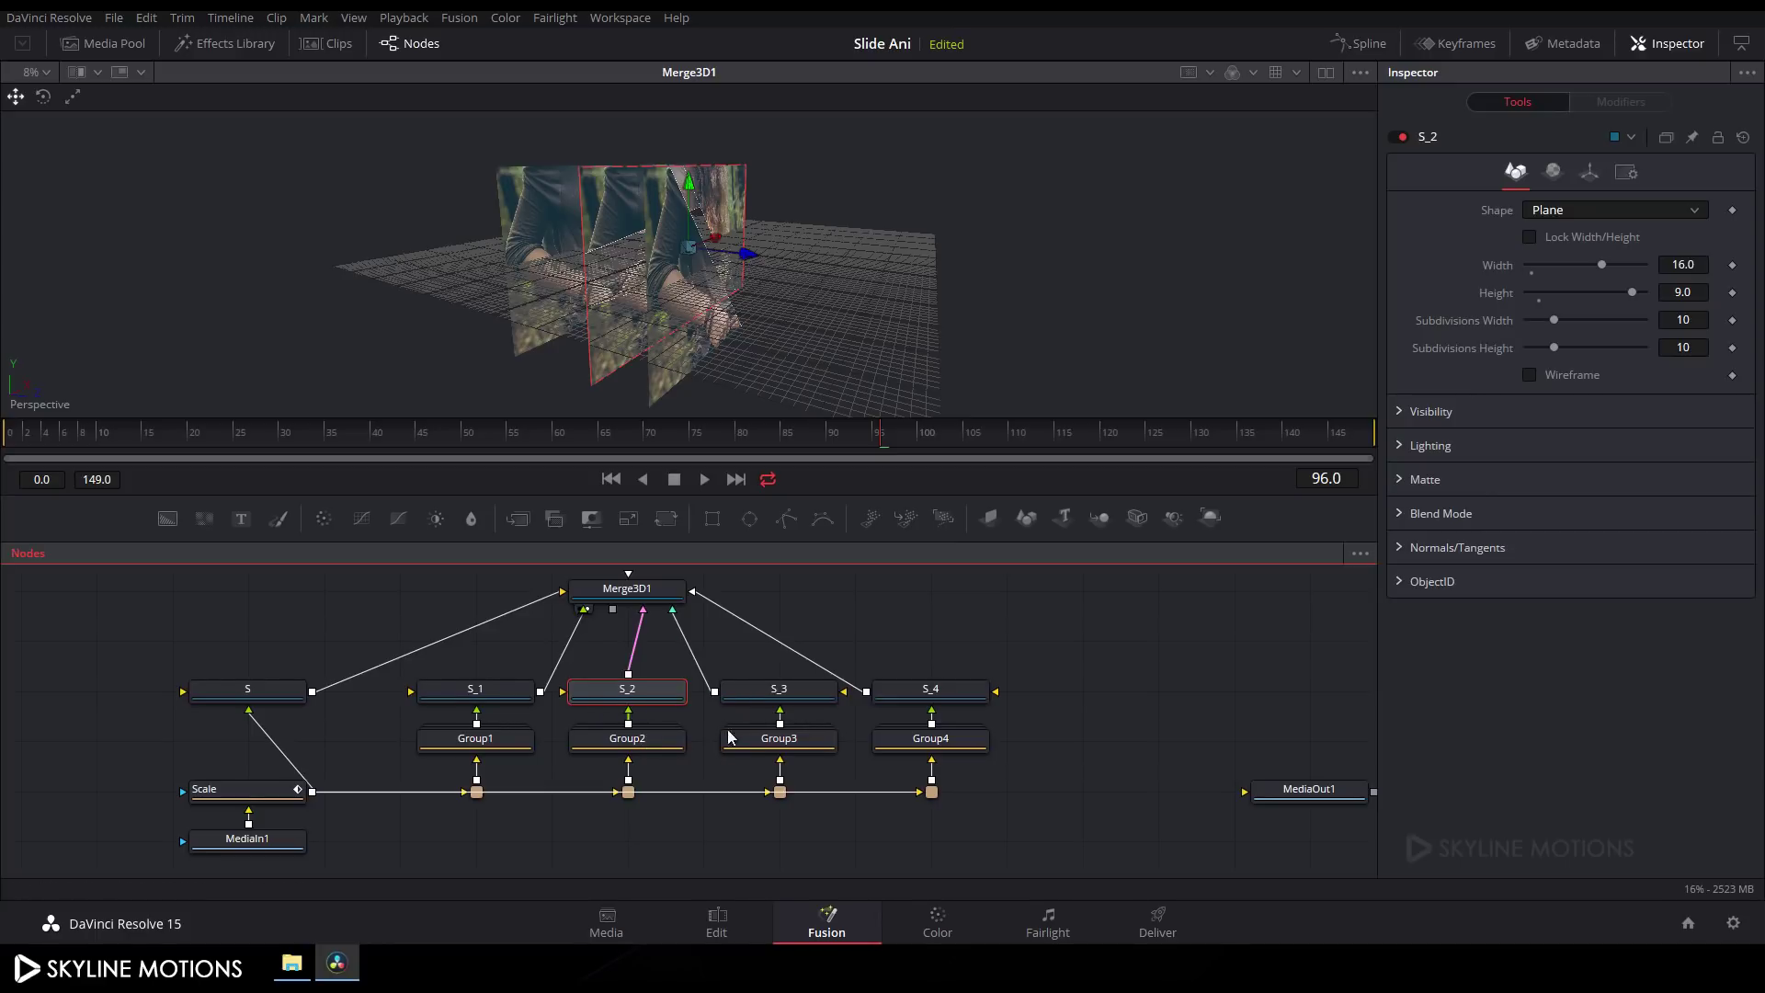
left_click(1593, 174)
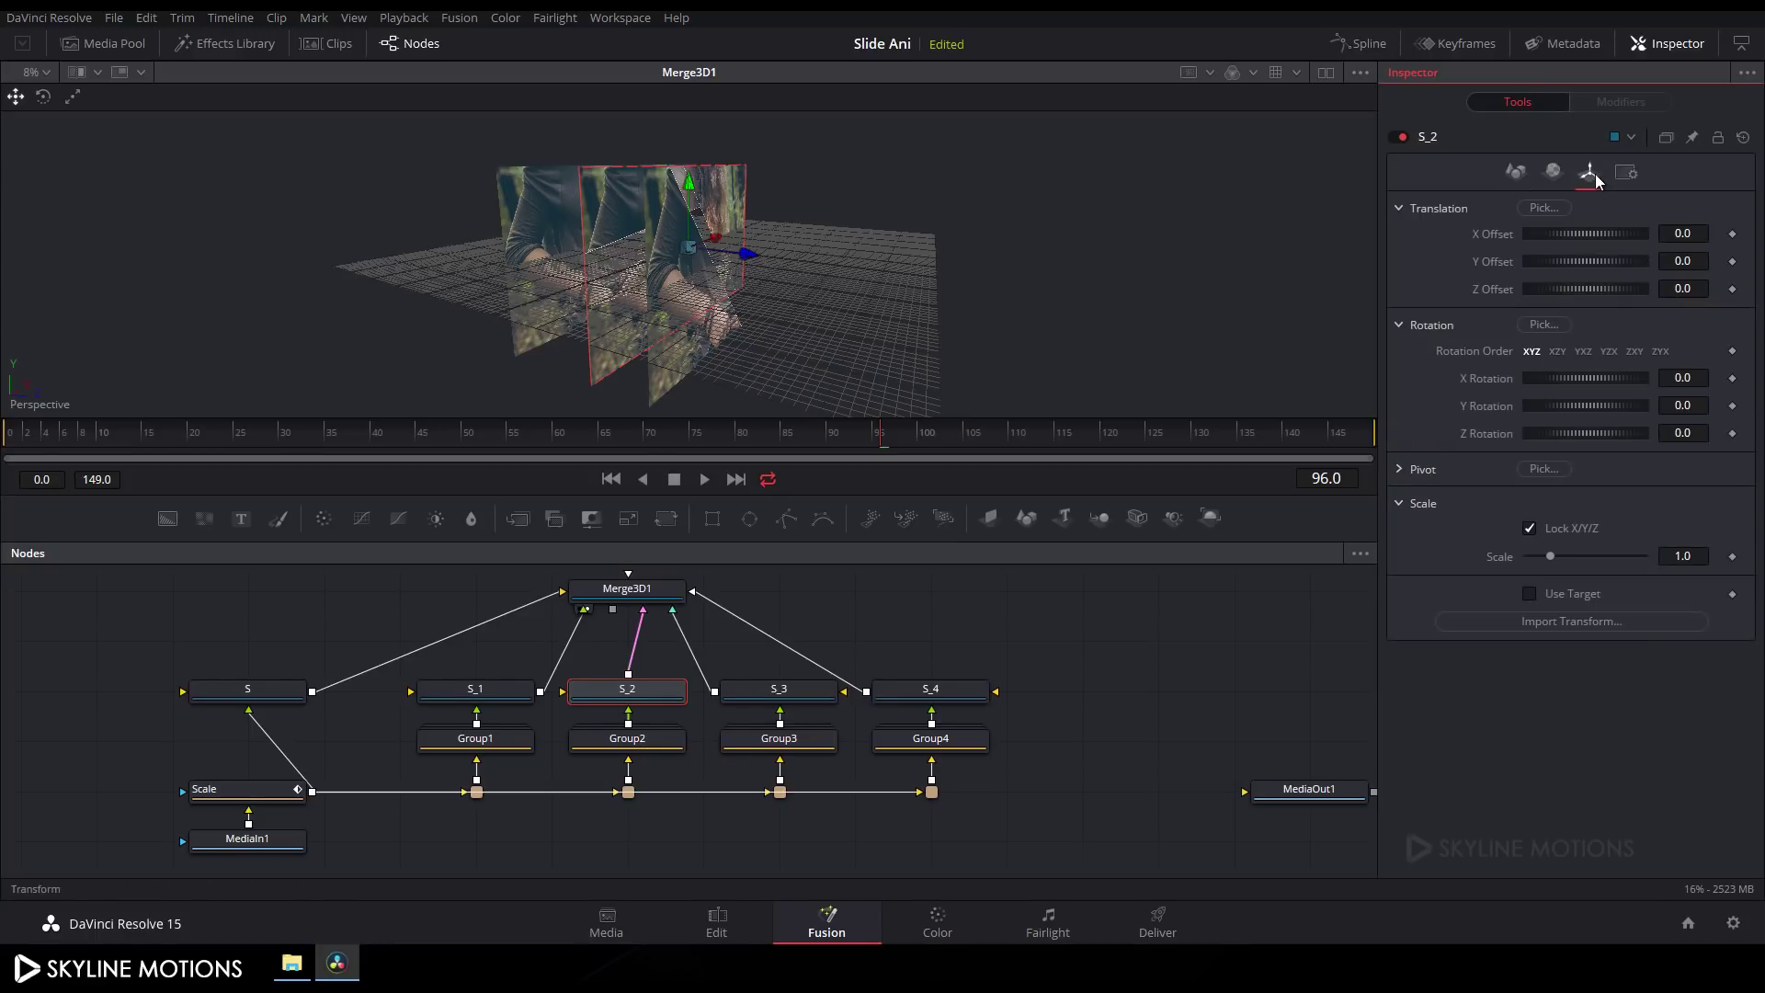
left_click(1698, 293)
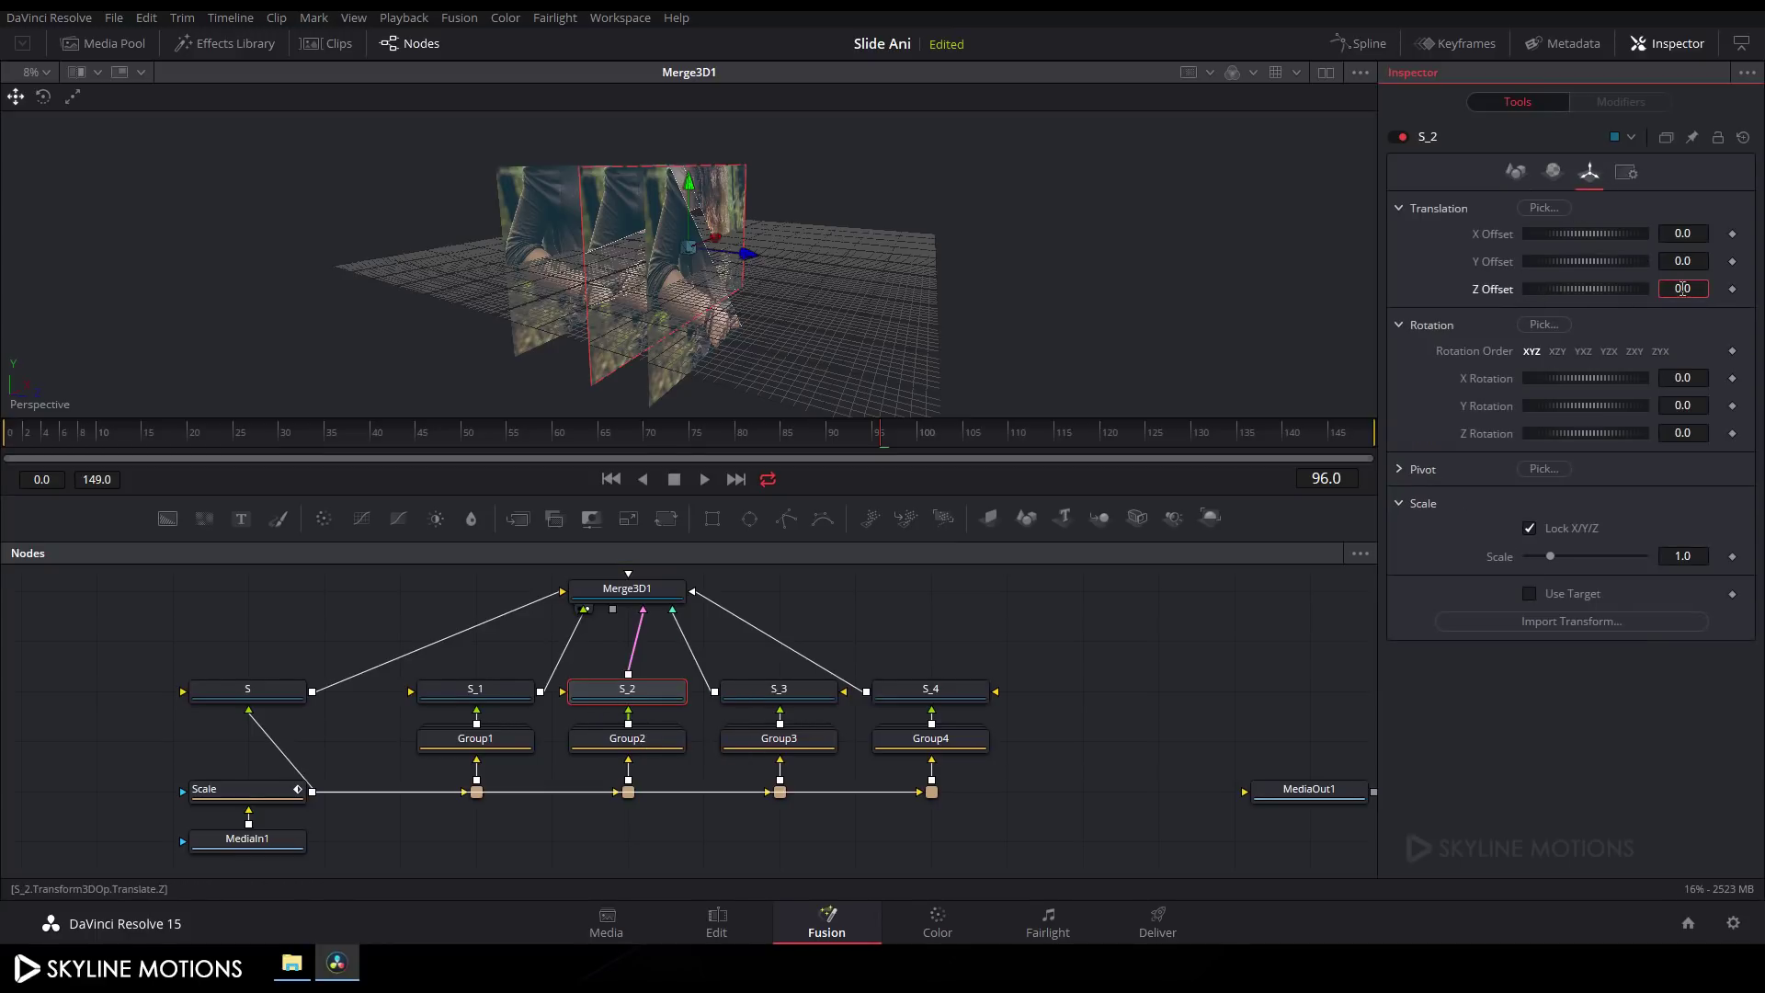
left_click_drag(1682, 288, 1651, 293)
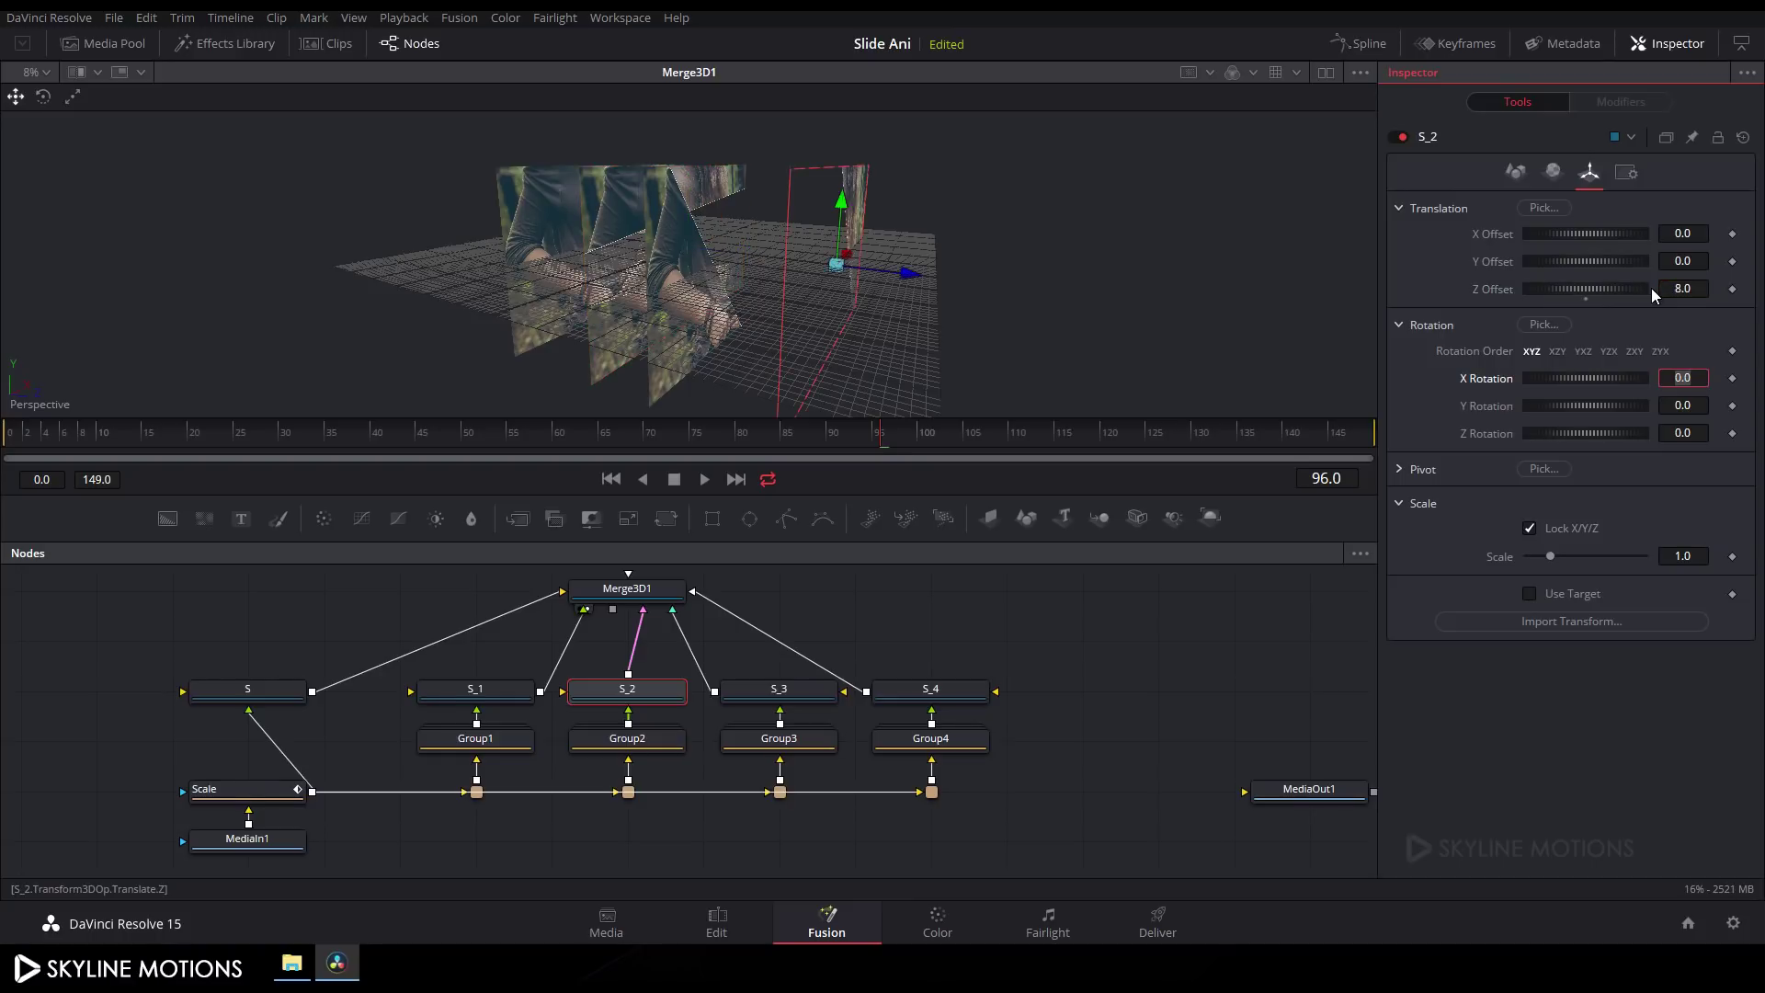
Step: Set the Z Offset translation of the S_3 plane to 13
left_click(809, 689)
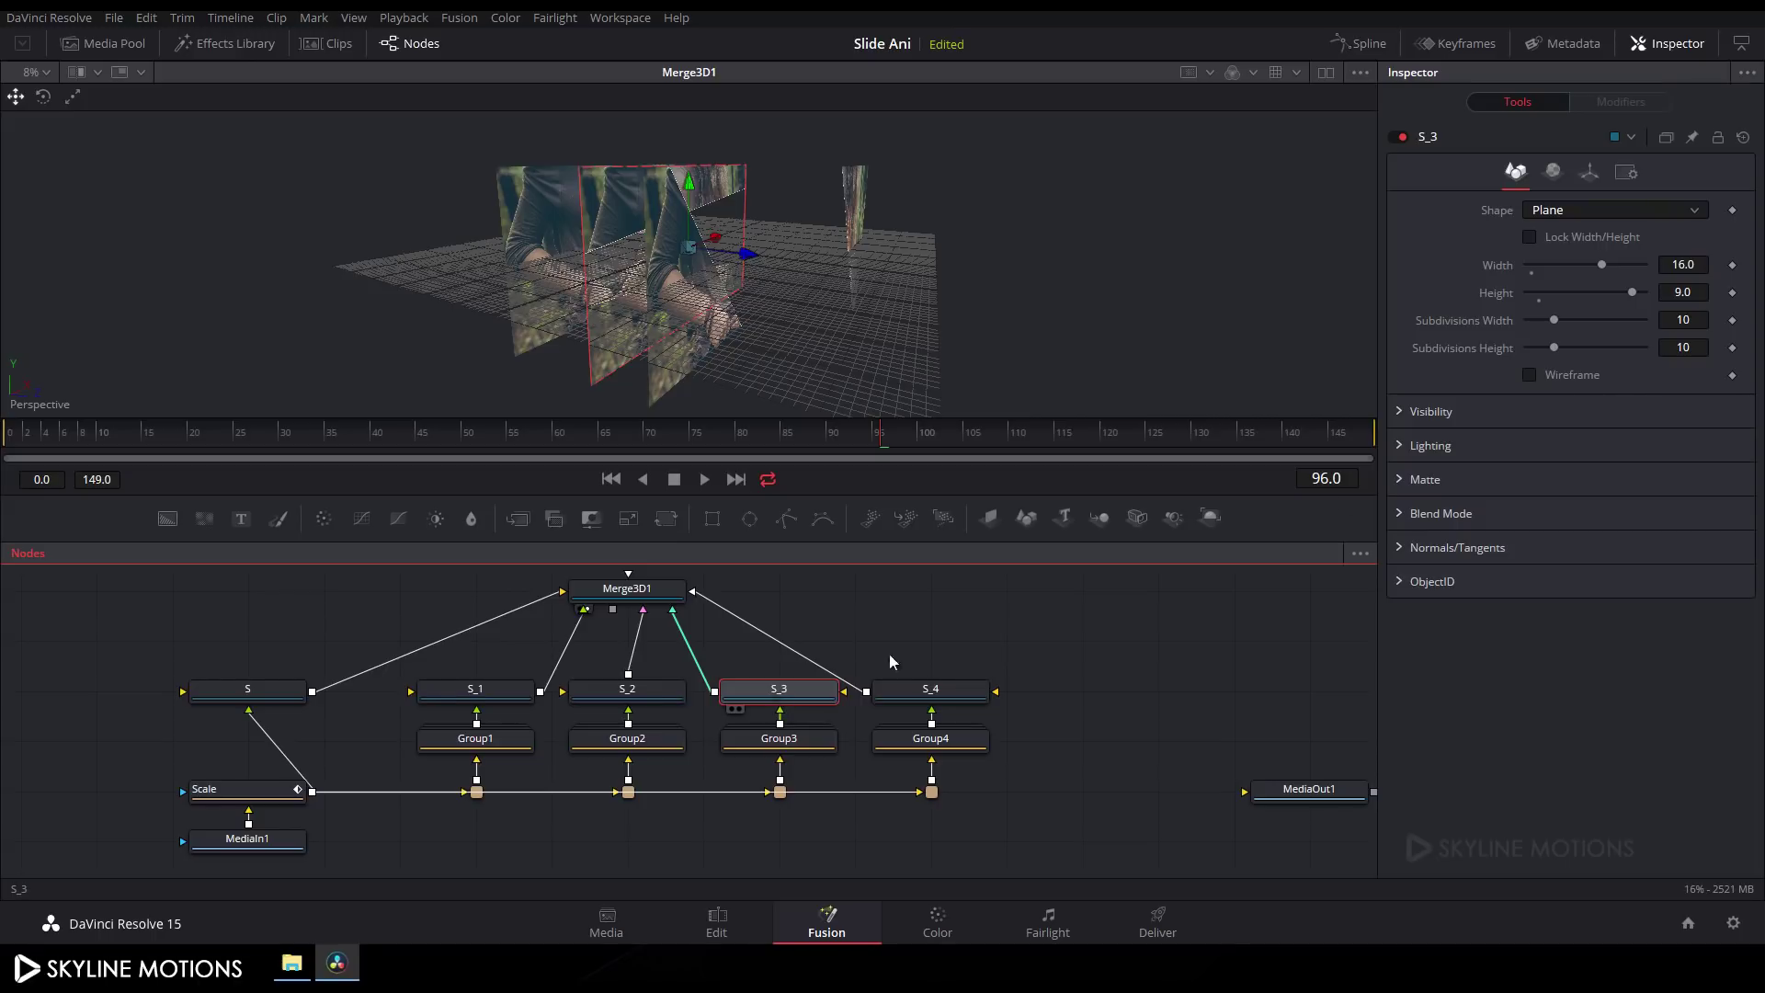
left_click(1593, 174)
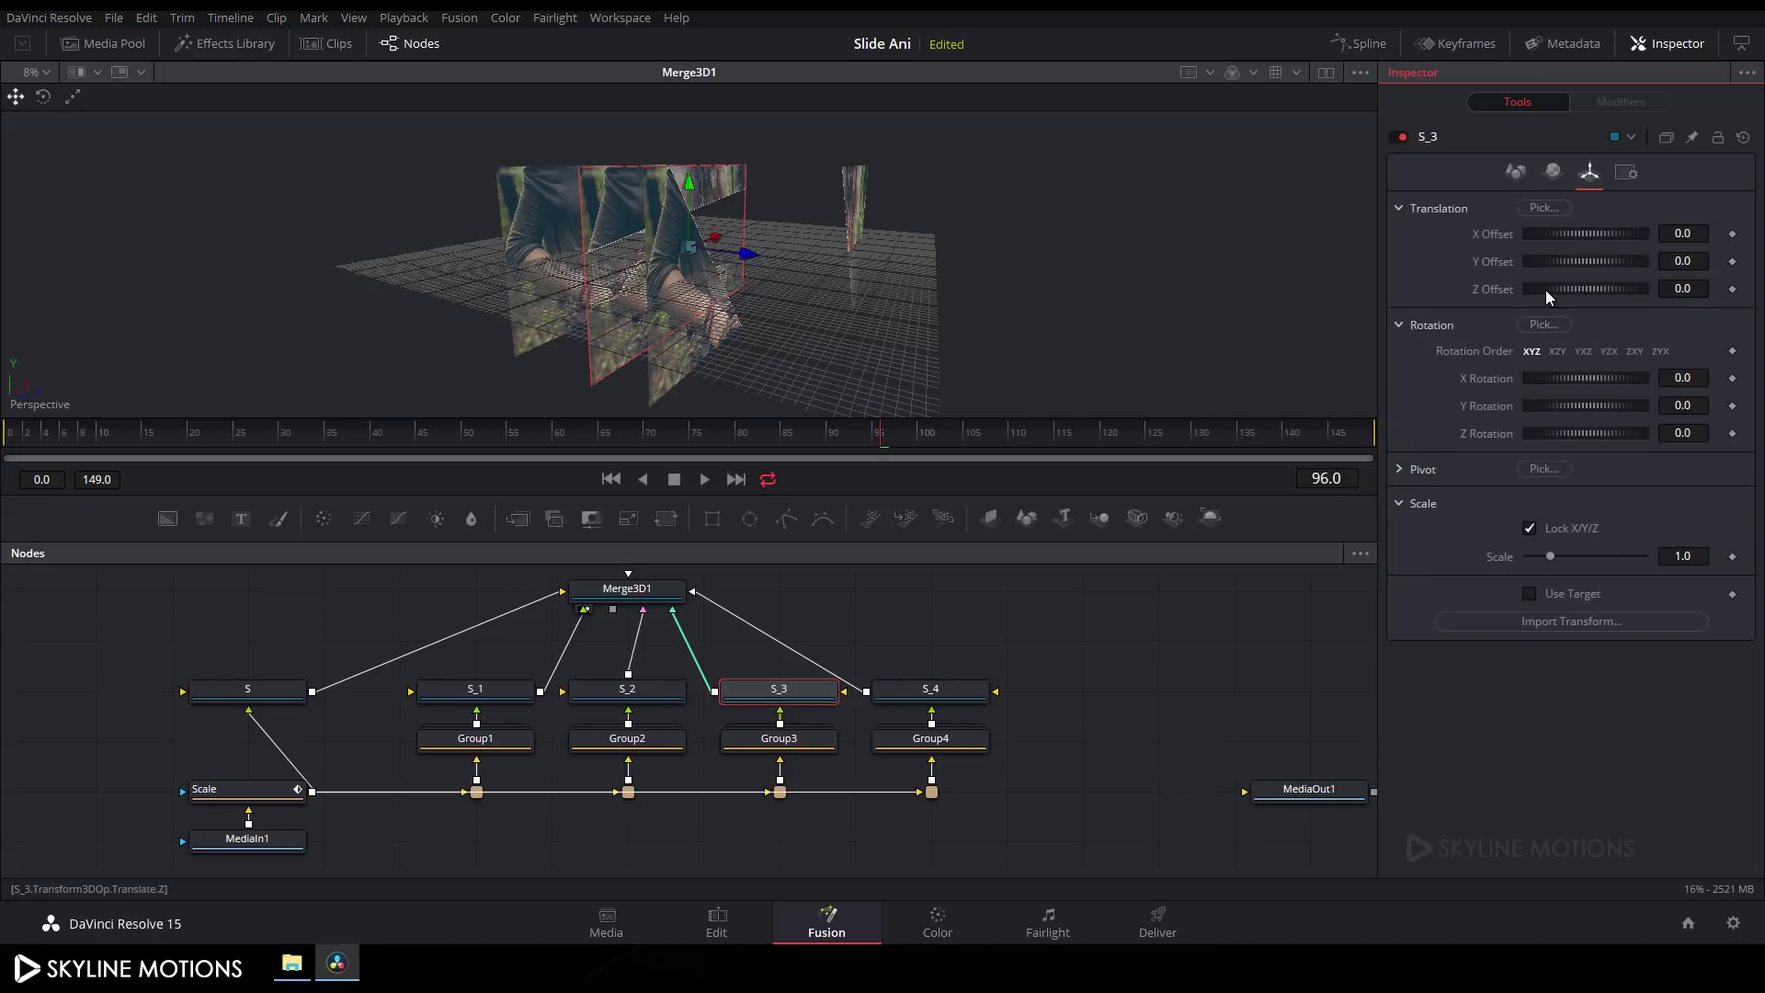
left_click(1696, 287)
type("13")
key("Tab")
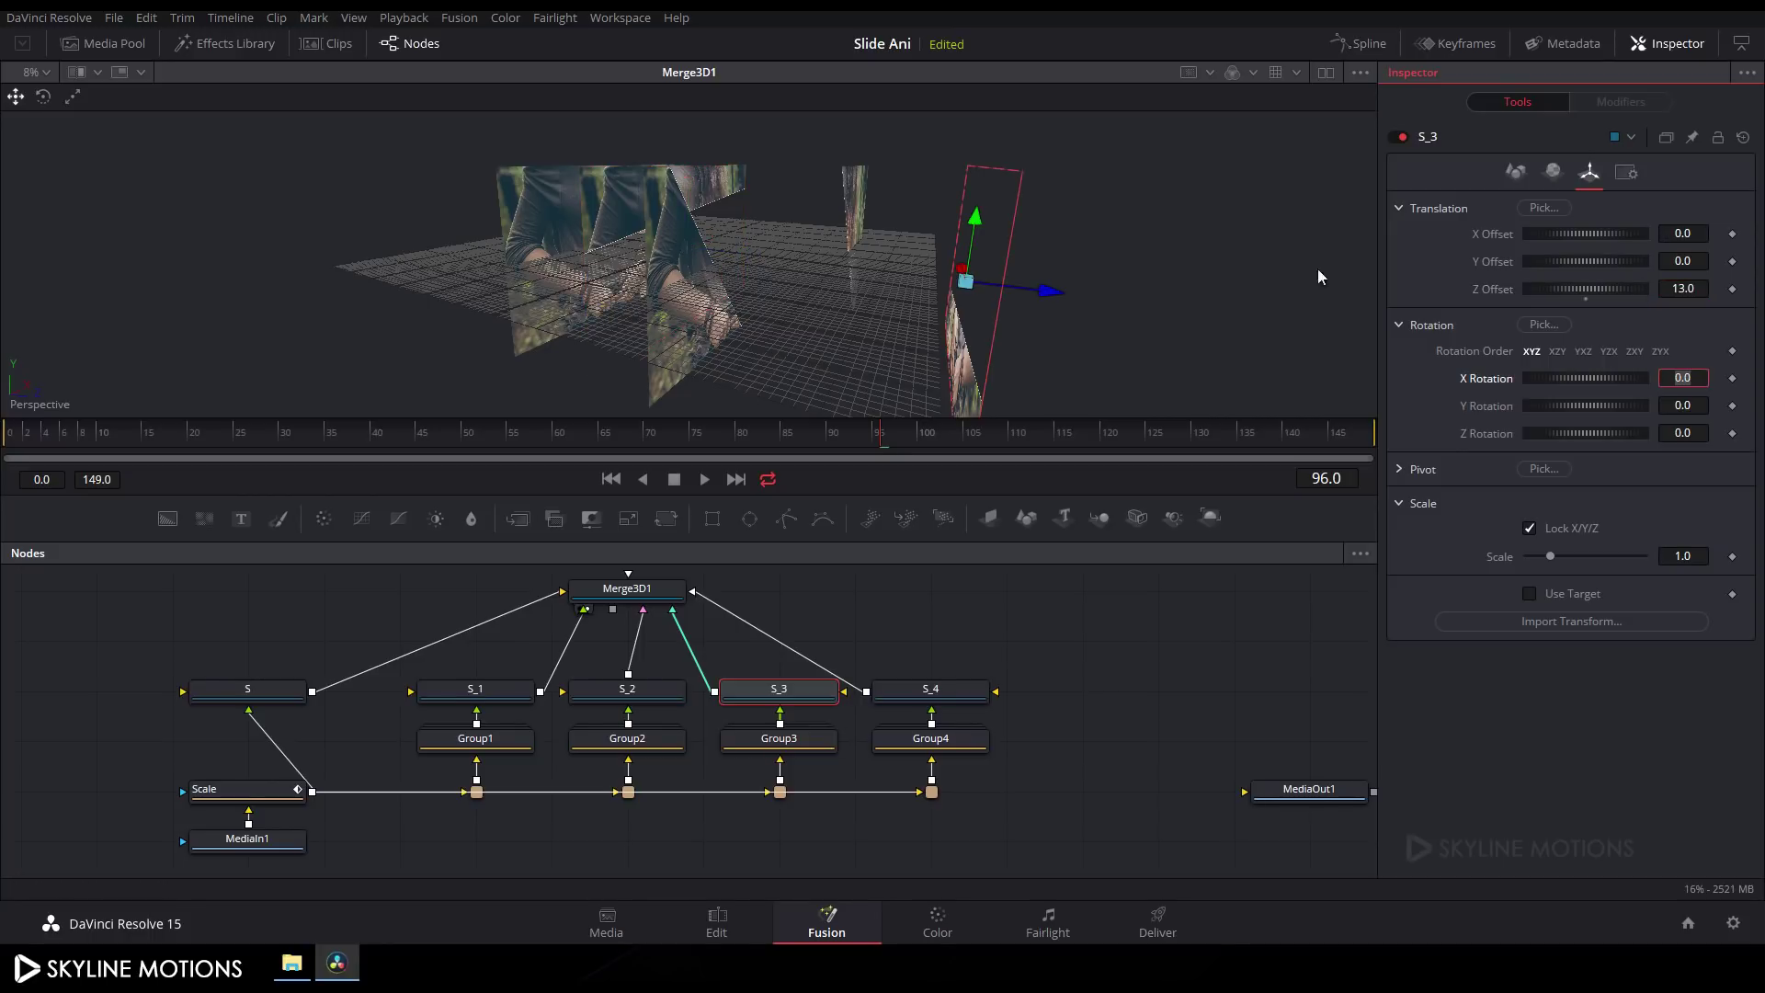
Step: Set the Z Offset translation of the S_4 plane to 18
scroll(1160, 302, "down", 2)
left_click_drag(1033, 320, 652, 281)
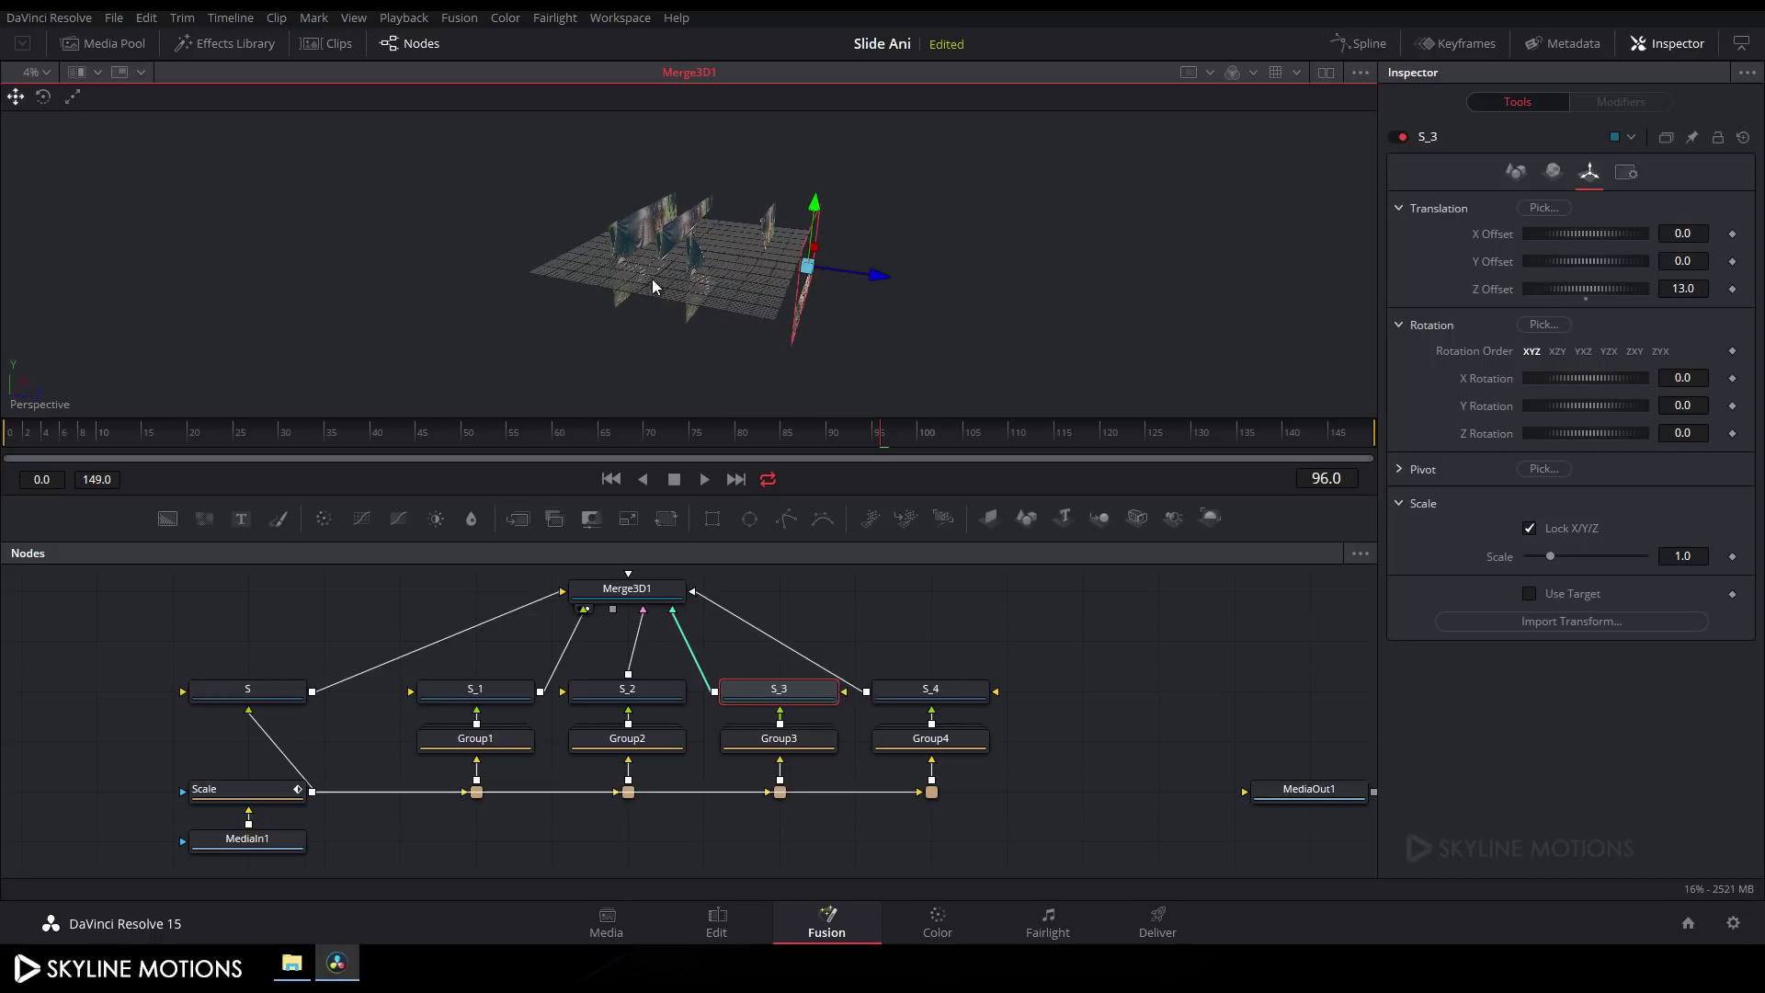
left_click(928, 693)
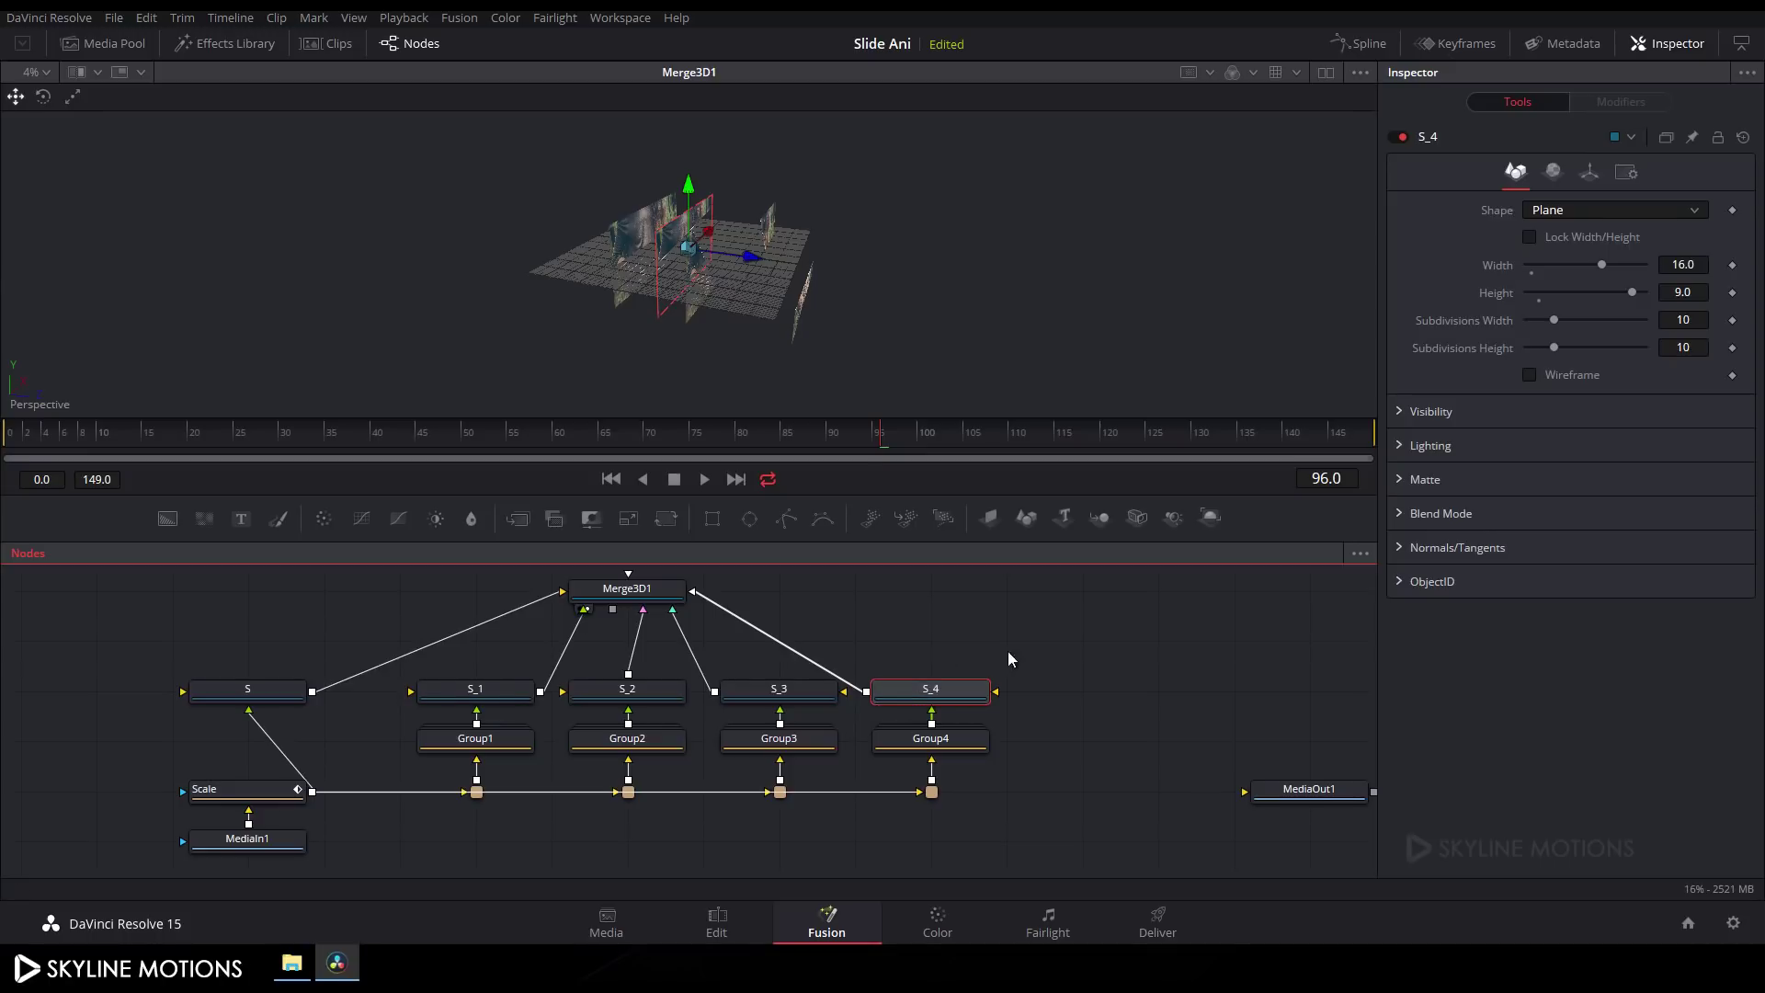
left_click(1592, 174)
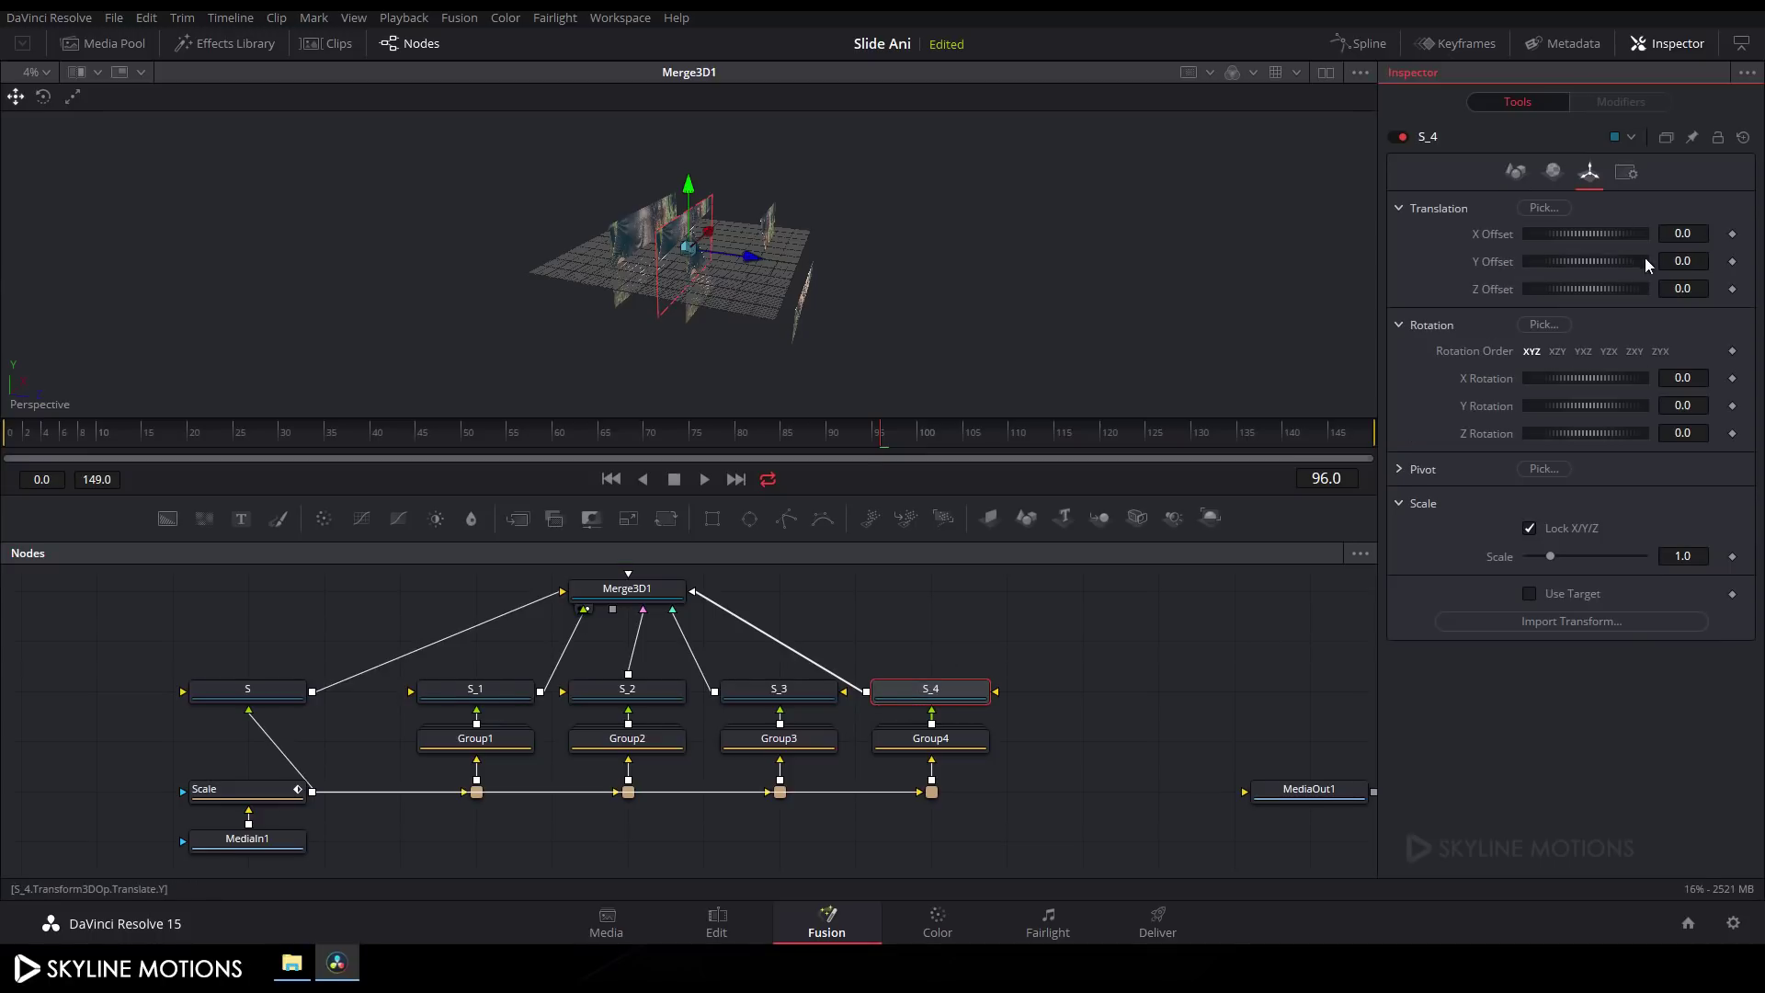
left_click(1682, 289)
key("Tab")
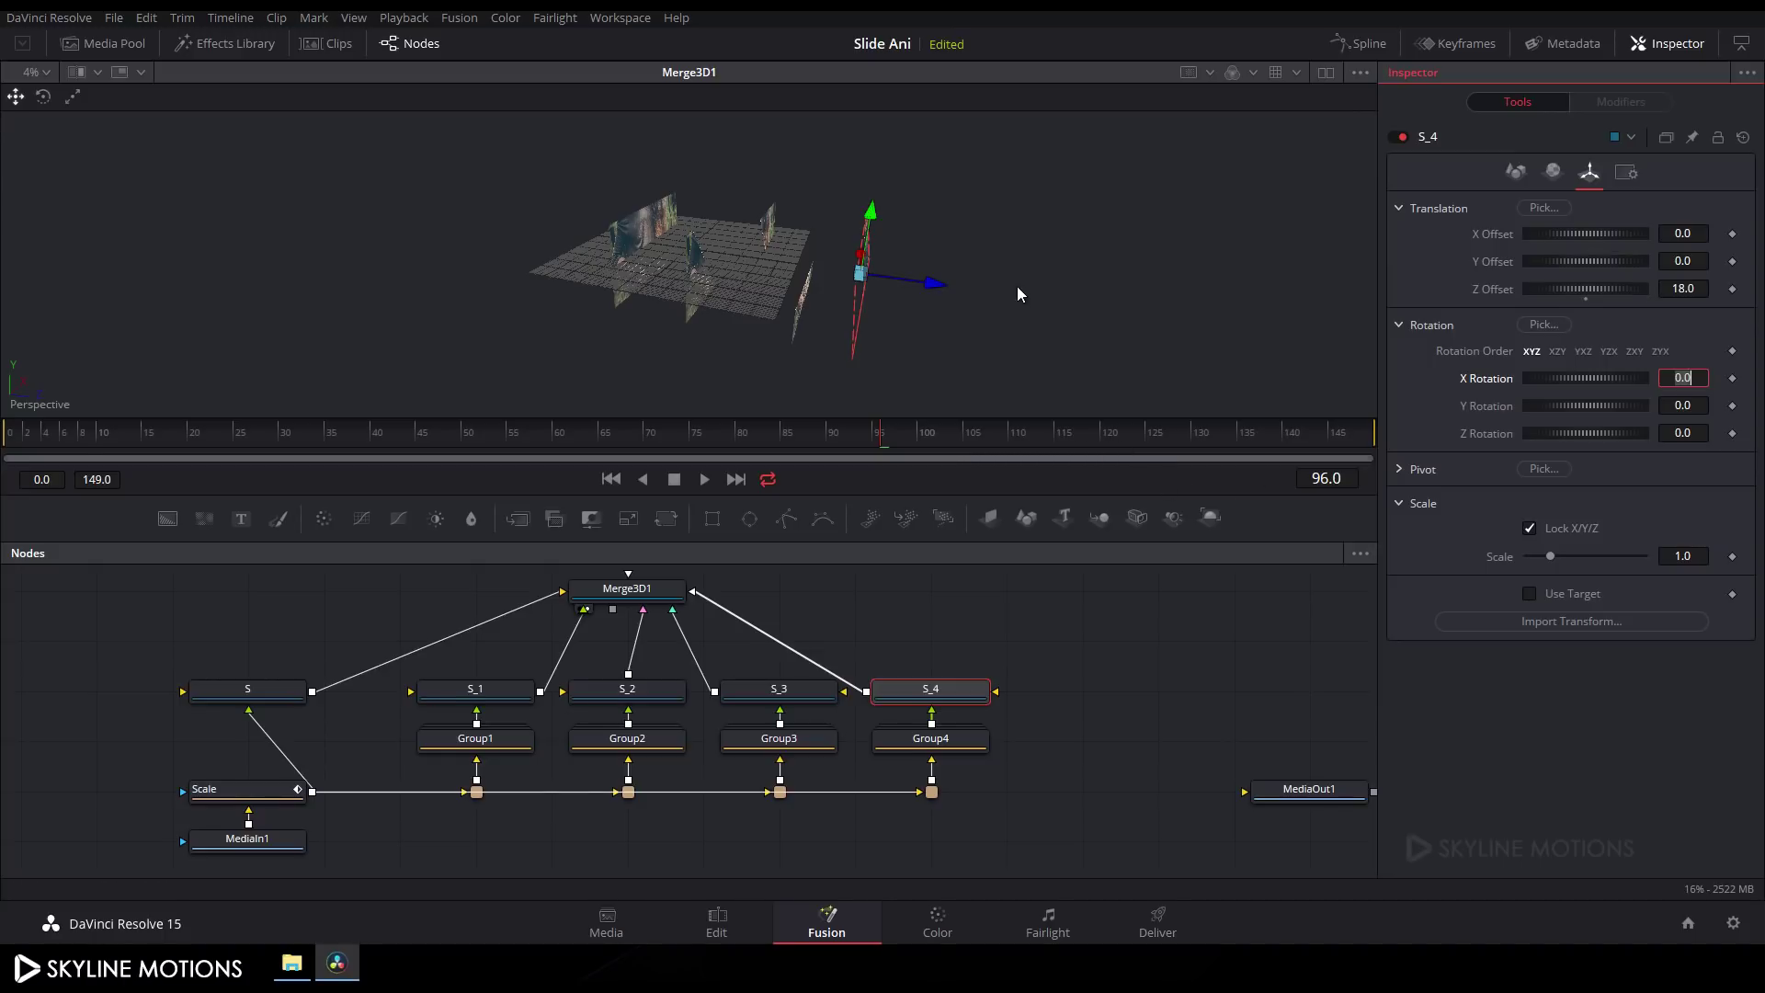
Step: Add a Camera 3D node and connect it to the Merge3D1 node
left_click_drag(1016, 292, 919, 257)
middle_click(866, 615)
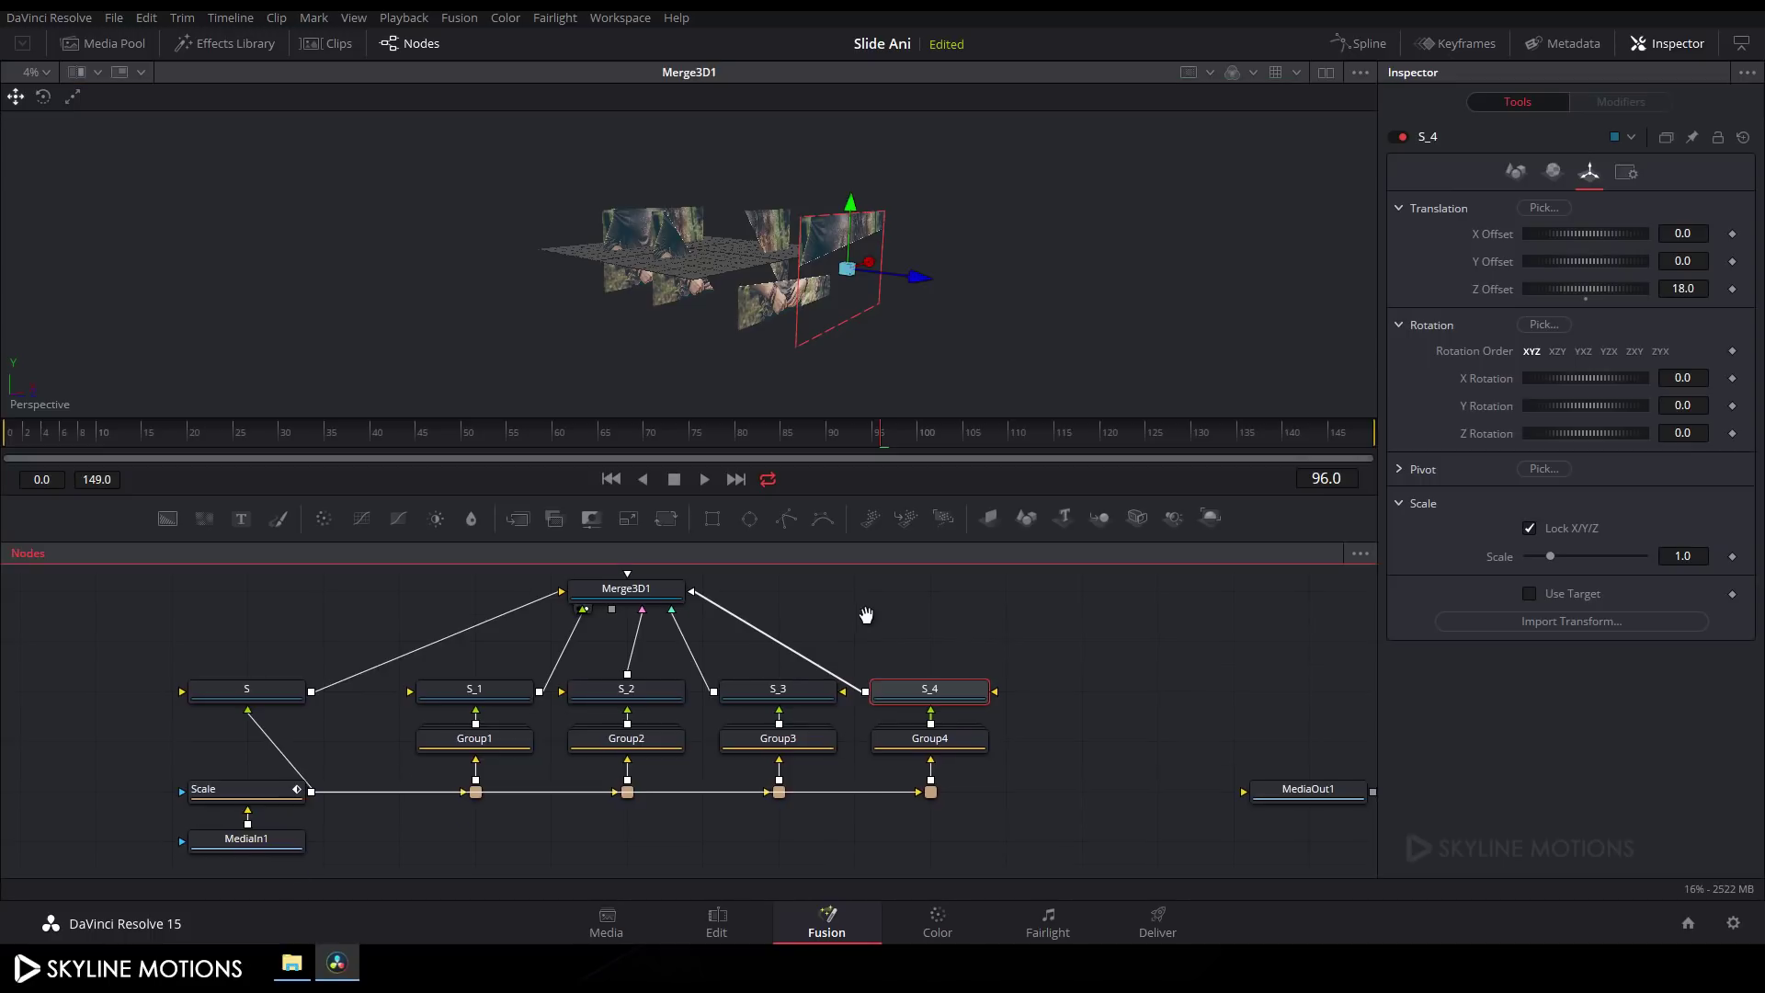
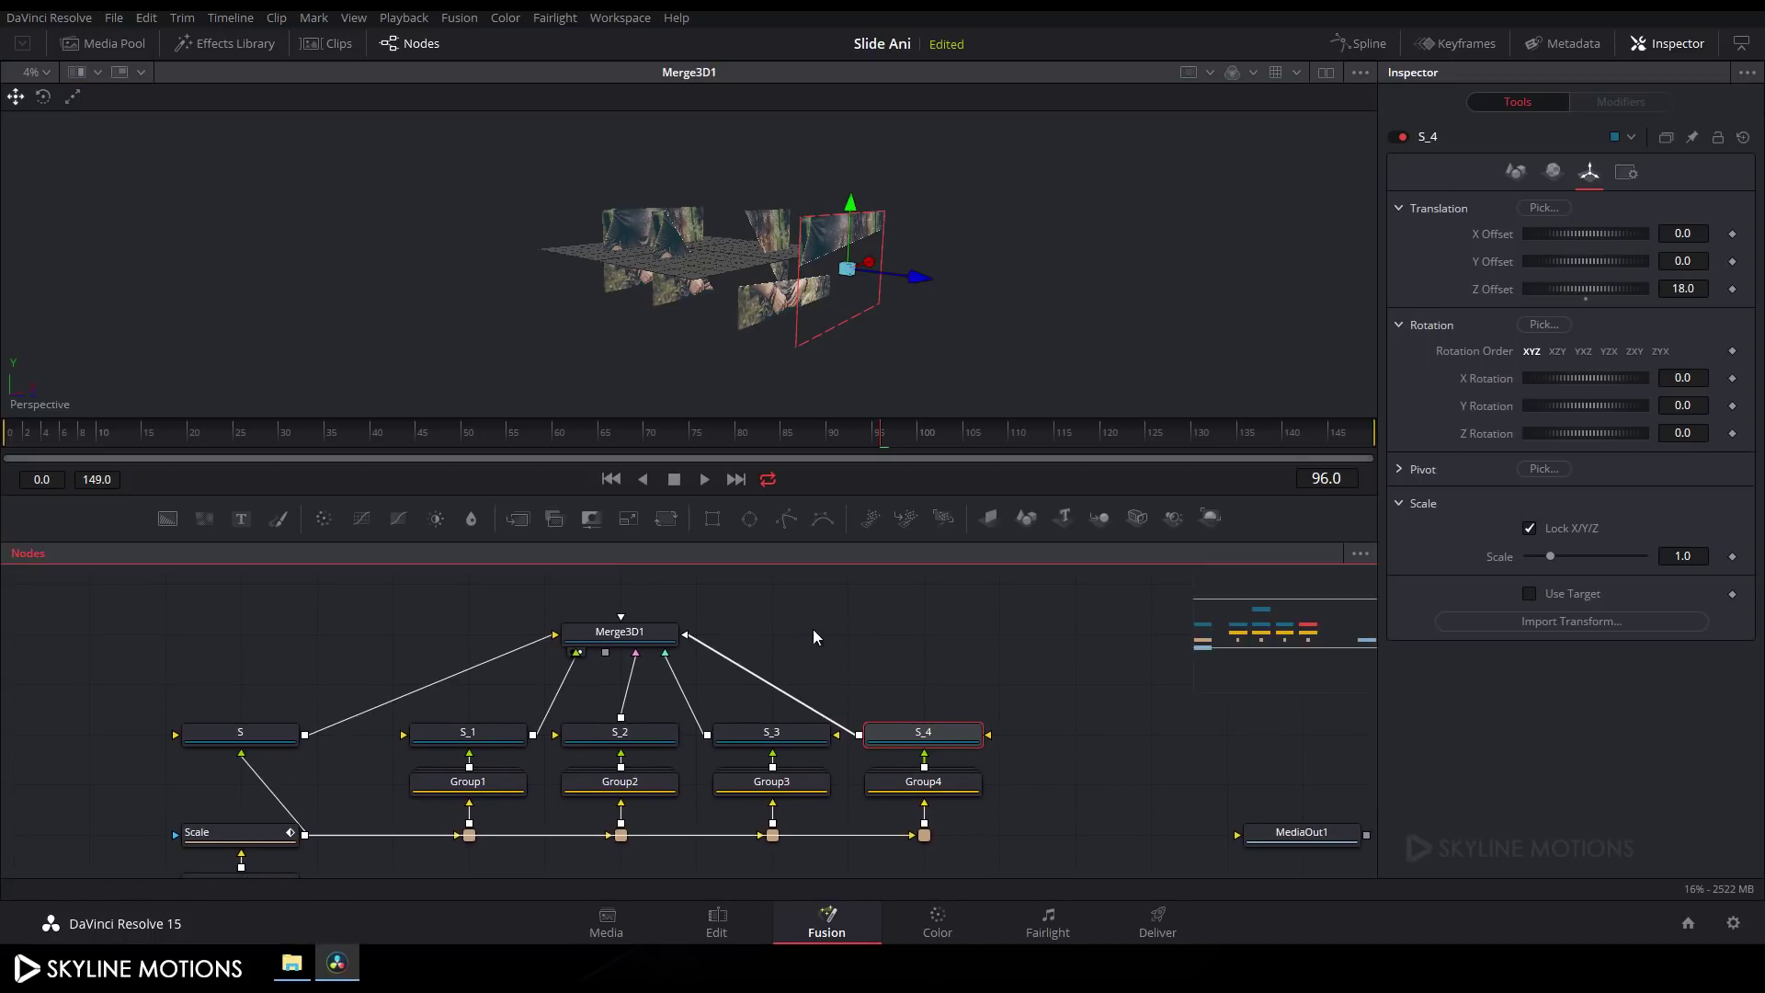
mouse_move(819, 643)
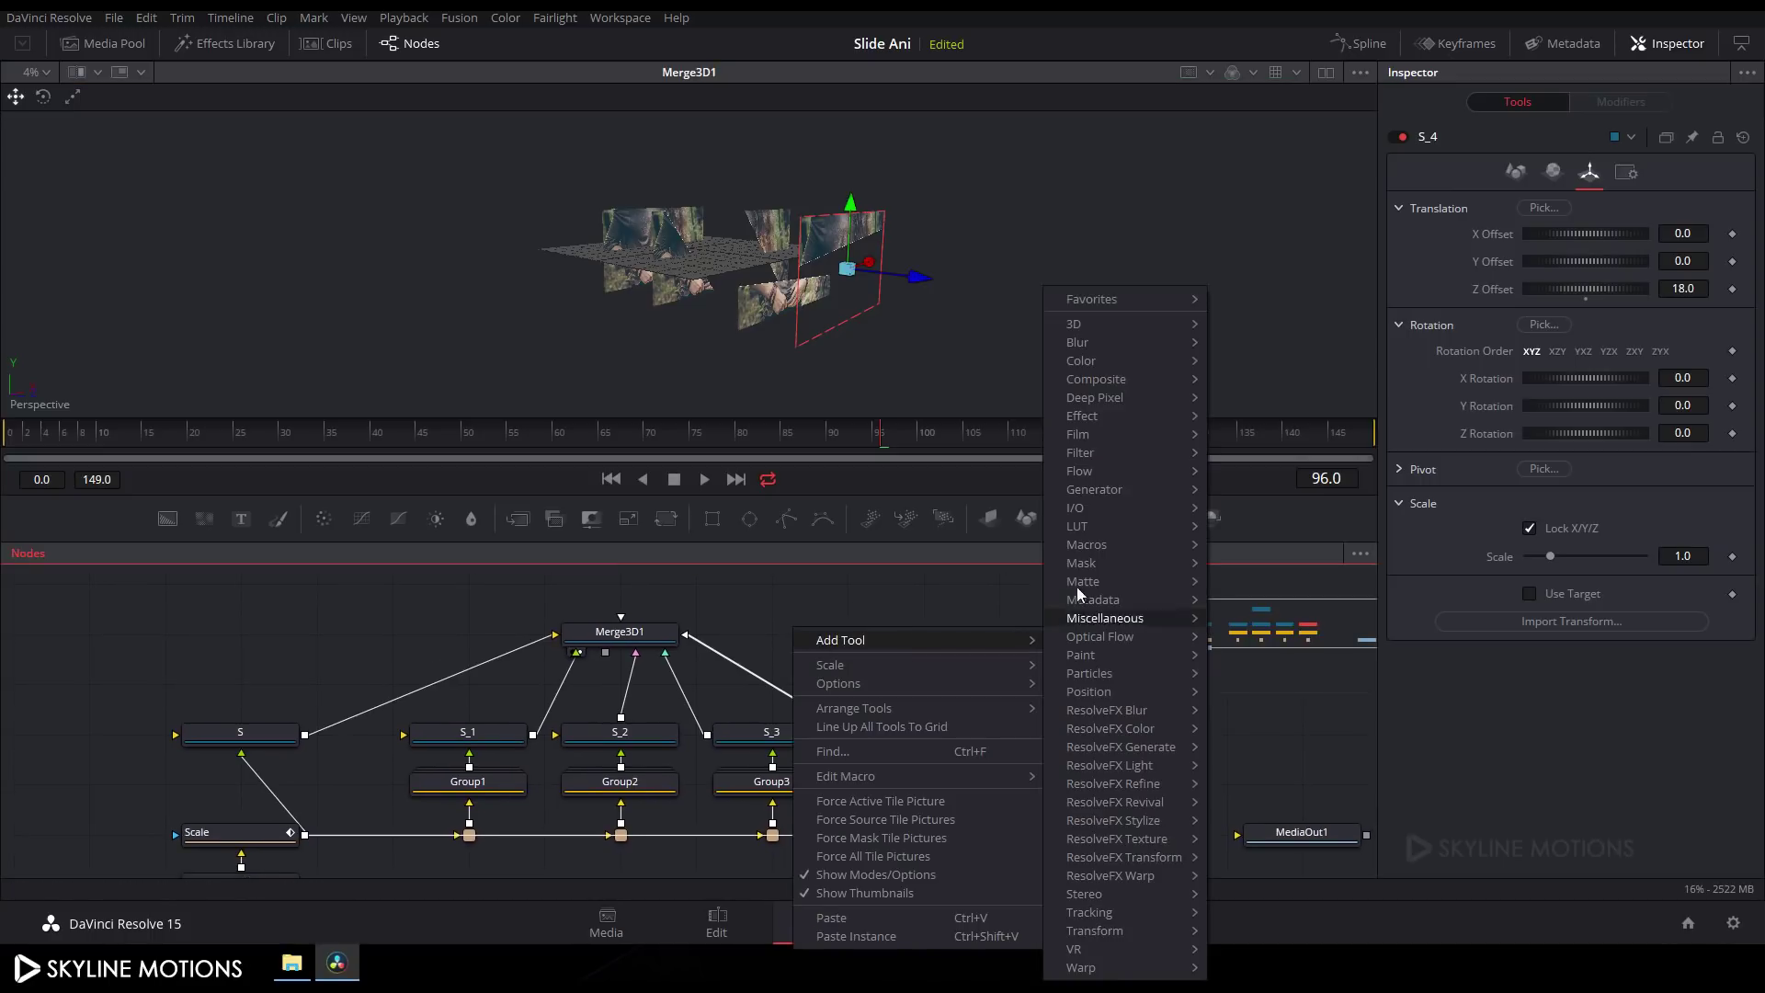
mouse_move(1167, 326)
mouse_move(1266, 327)
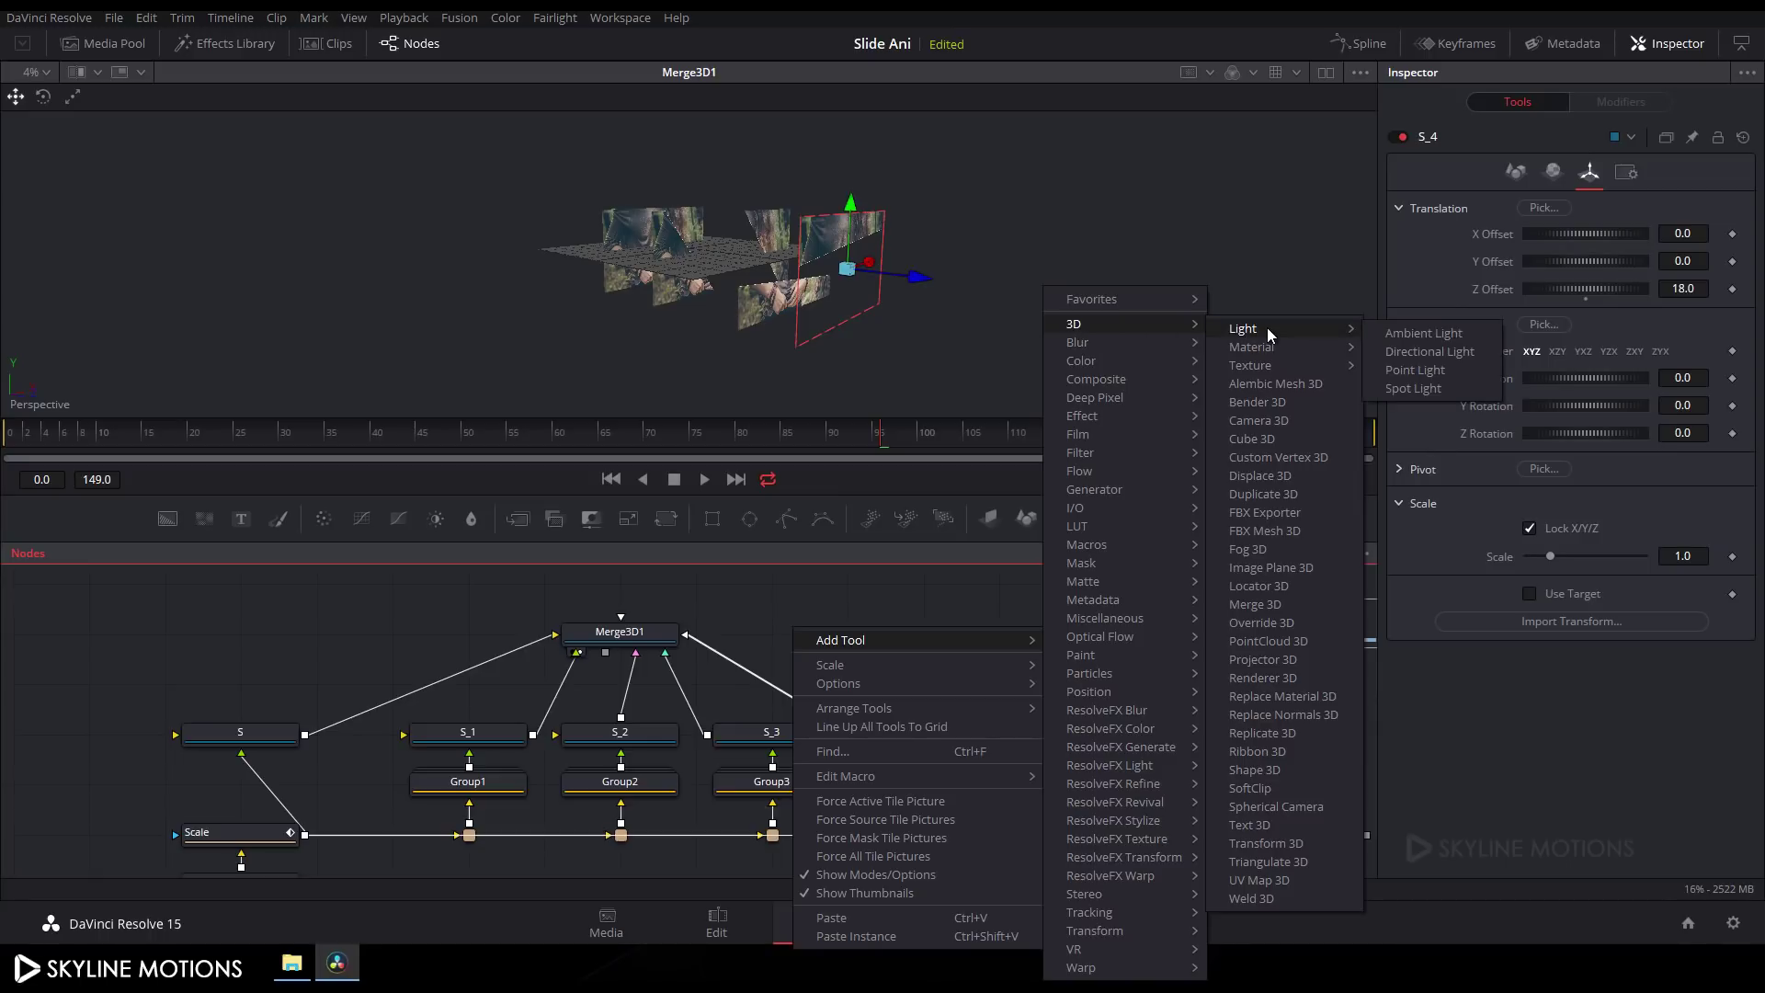
left_click(1278, 422)
left_click_drag(779, 636, 610, 632)
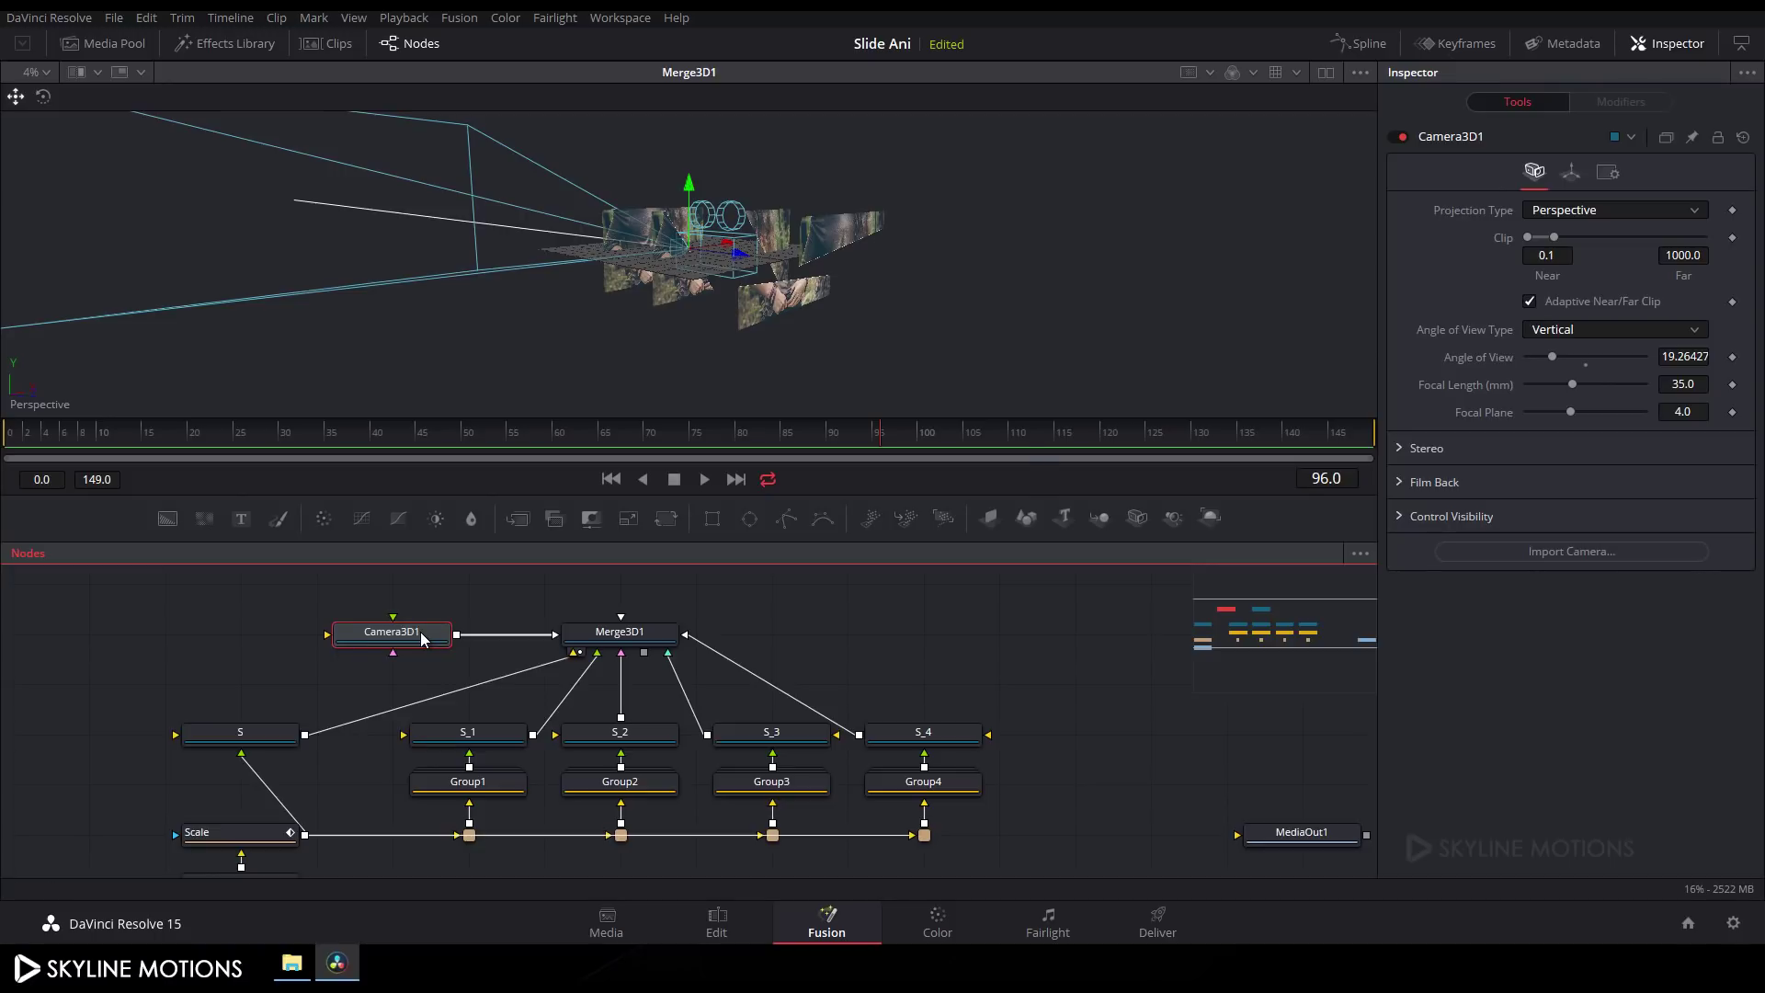
Step: Rename the camera node as Cam
key("F2")
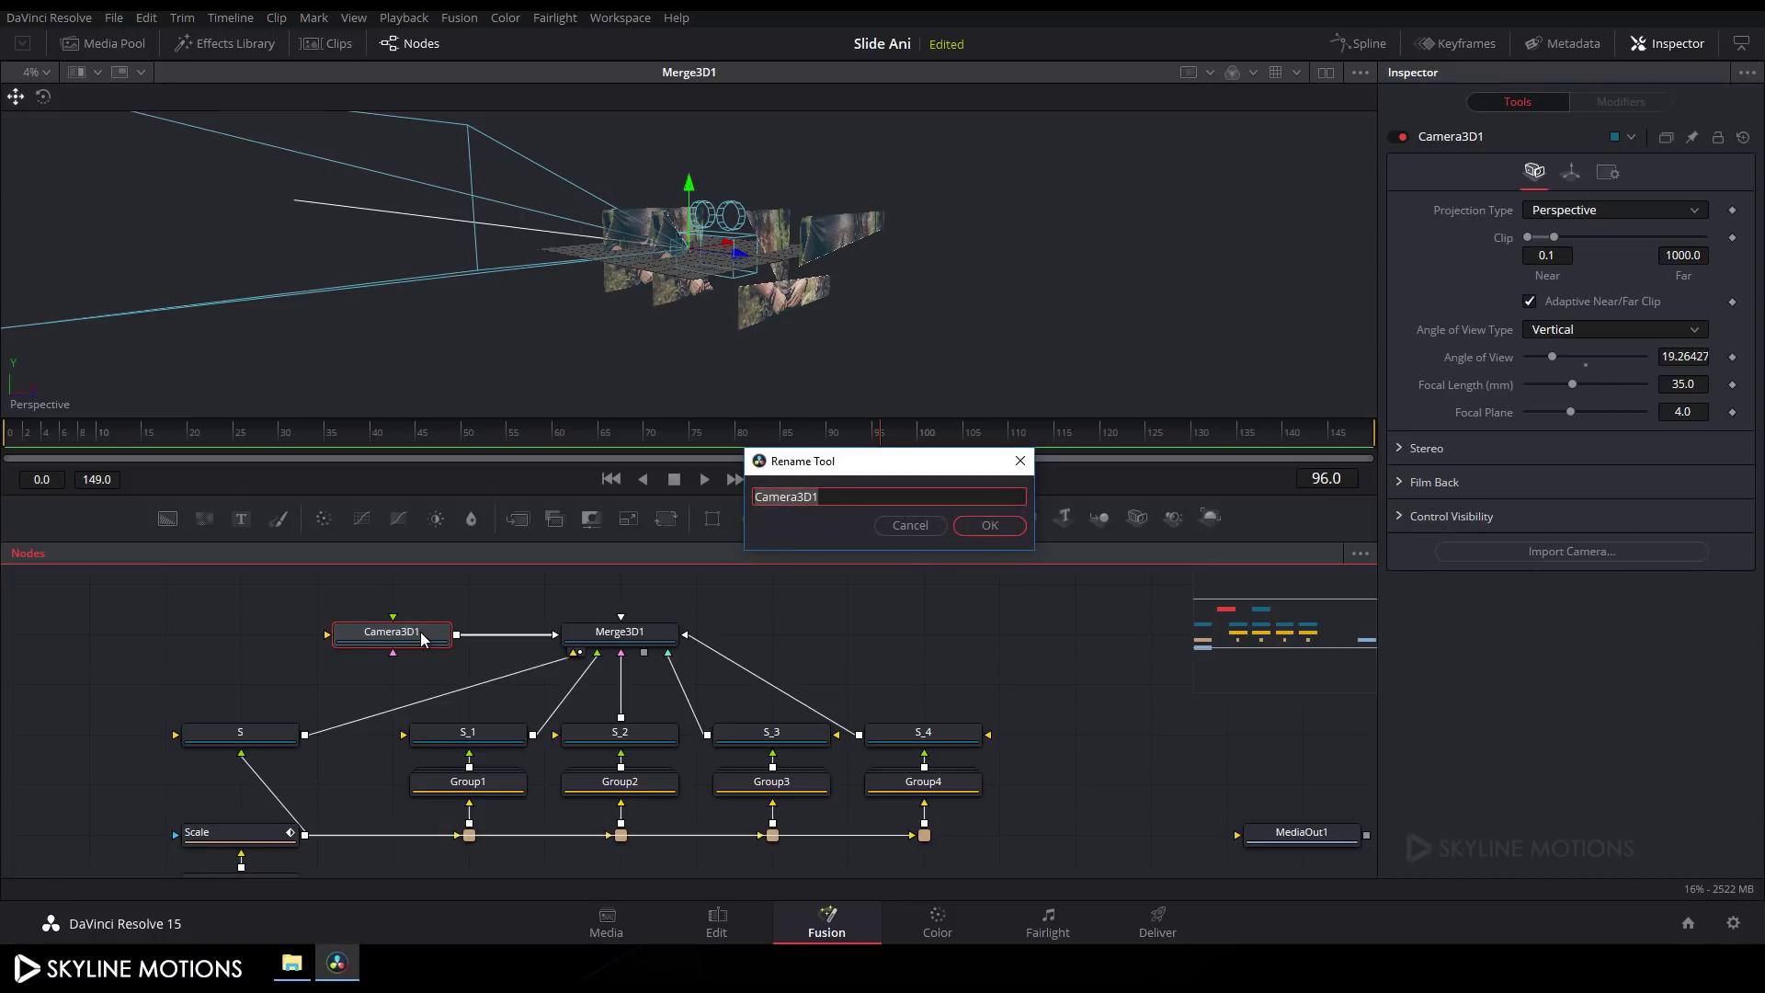
key("BackSpace")
type("Cam")
key("Return")
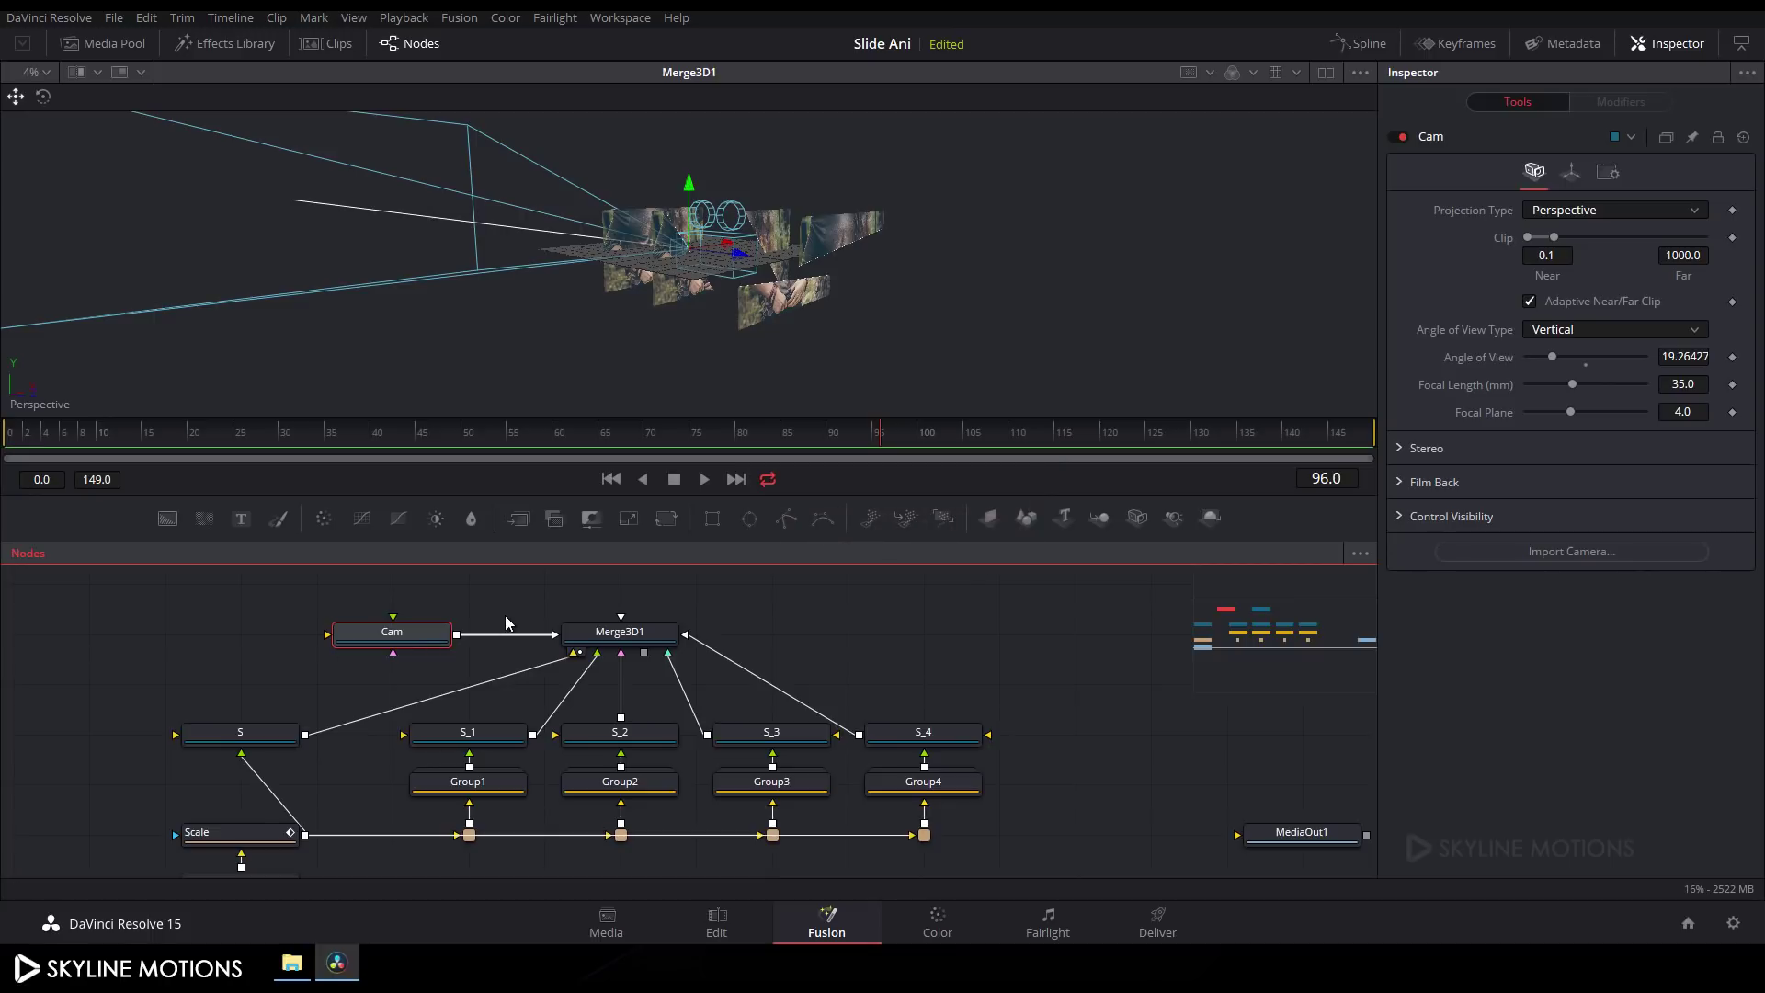
Step: Split the viewer into two, load Merge3D1 into the empty one, and switch the original viewer to the Cam camera
left_click(1326, 71)
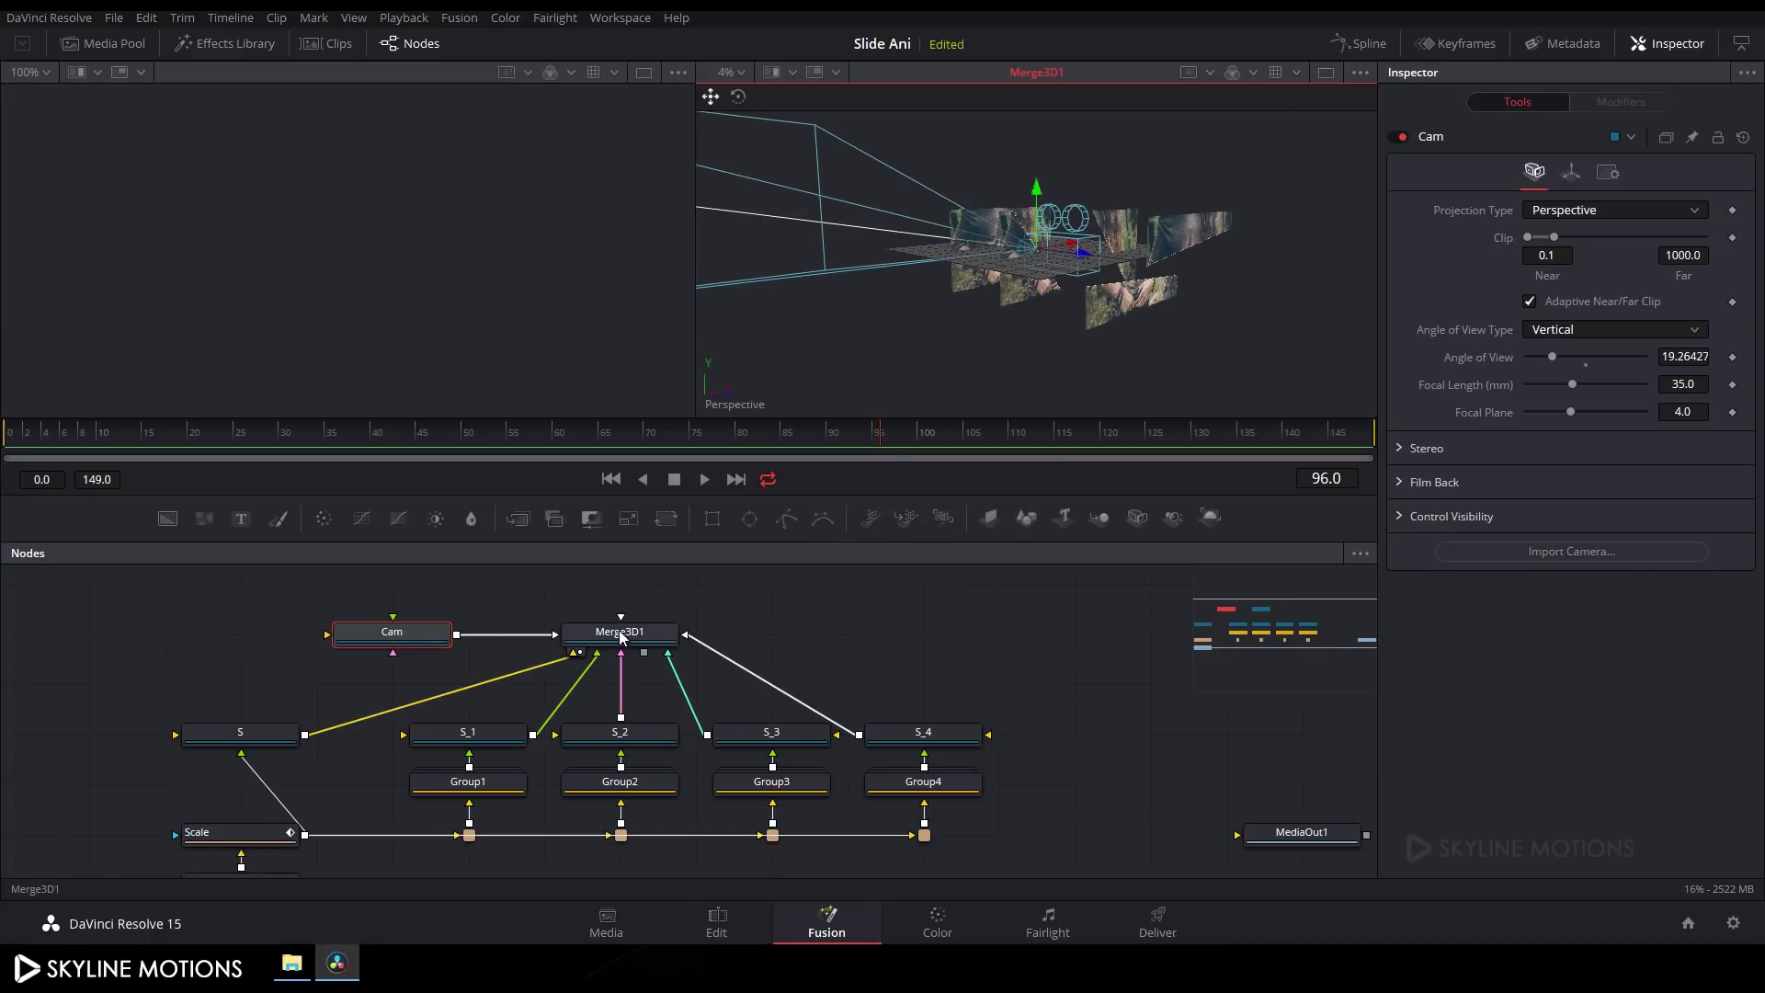
left_click_drag(620, 631, 460, 268)
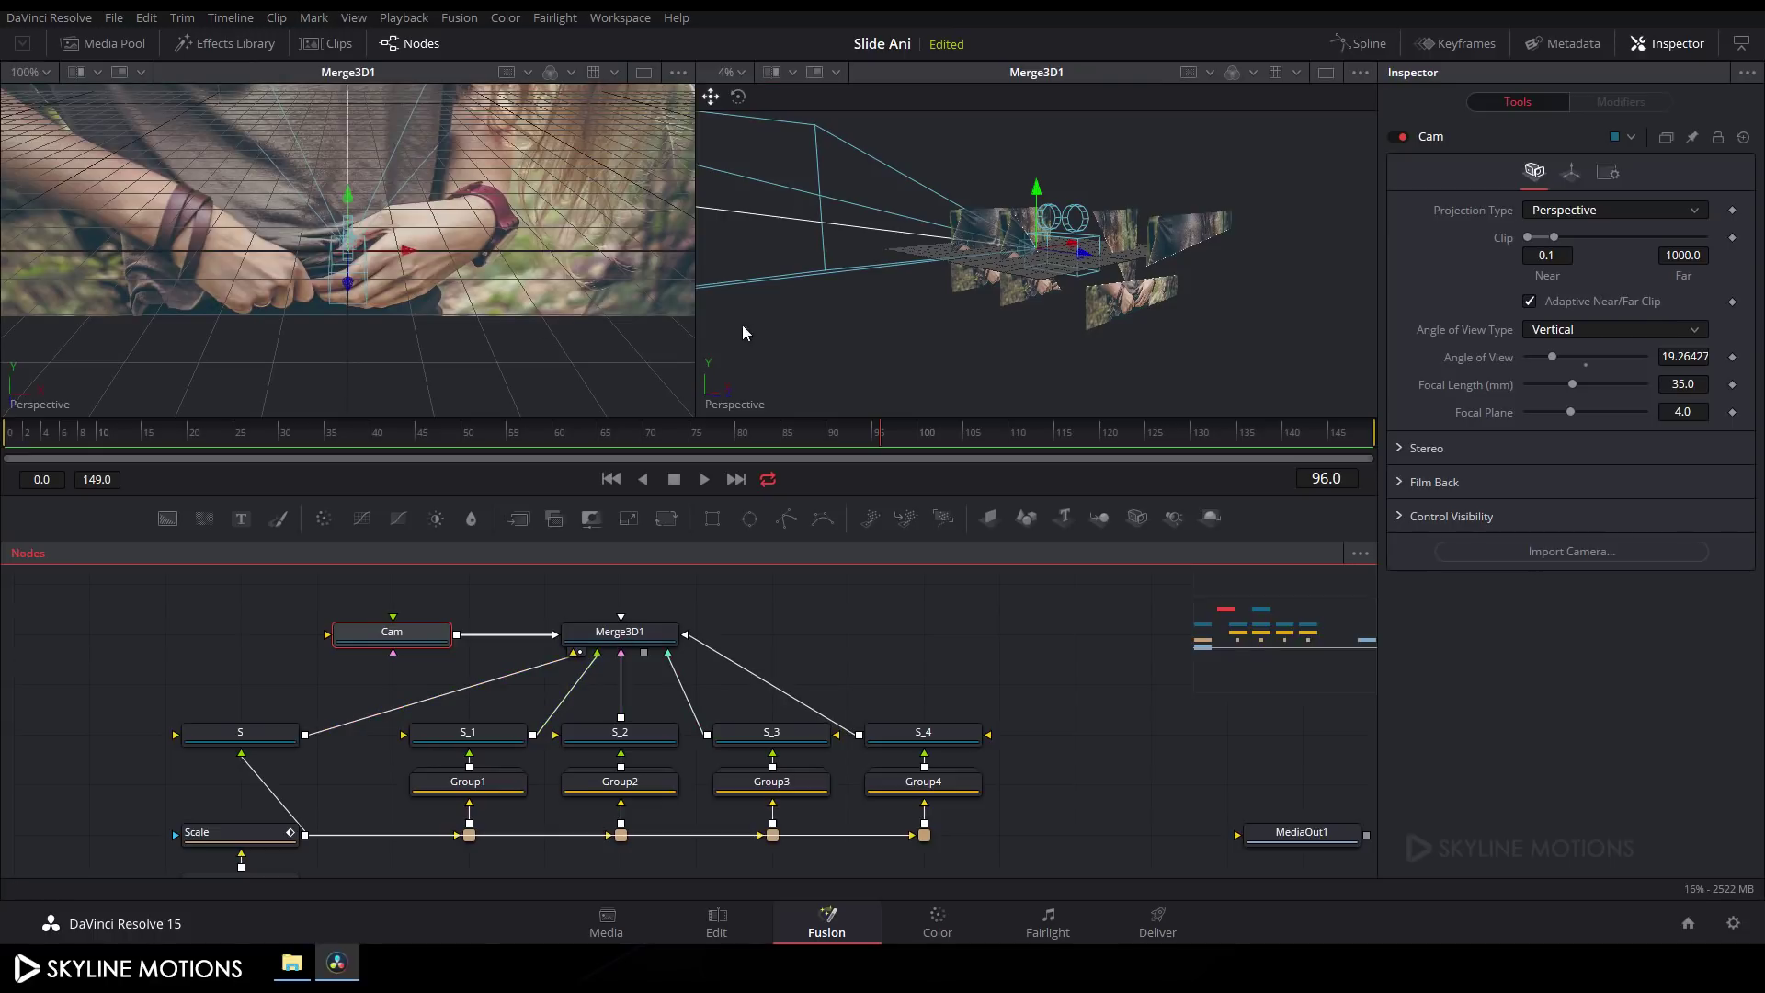
right_click(956, 255)
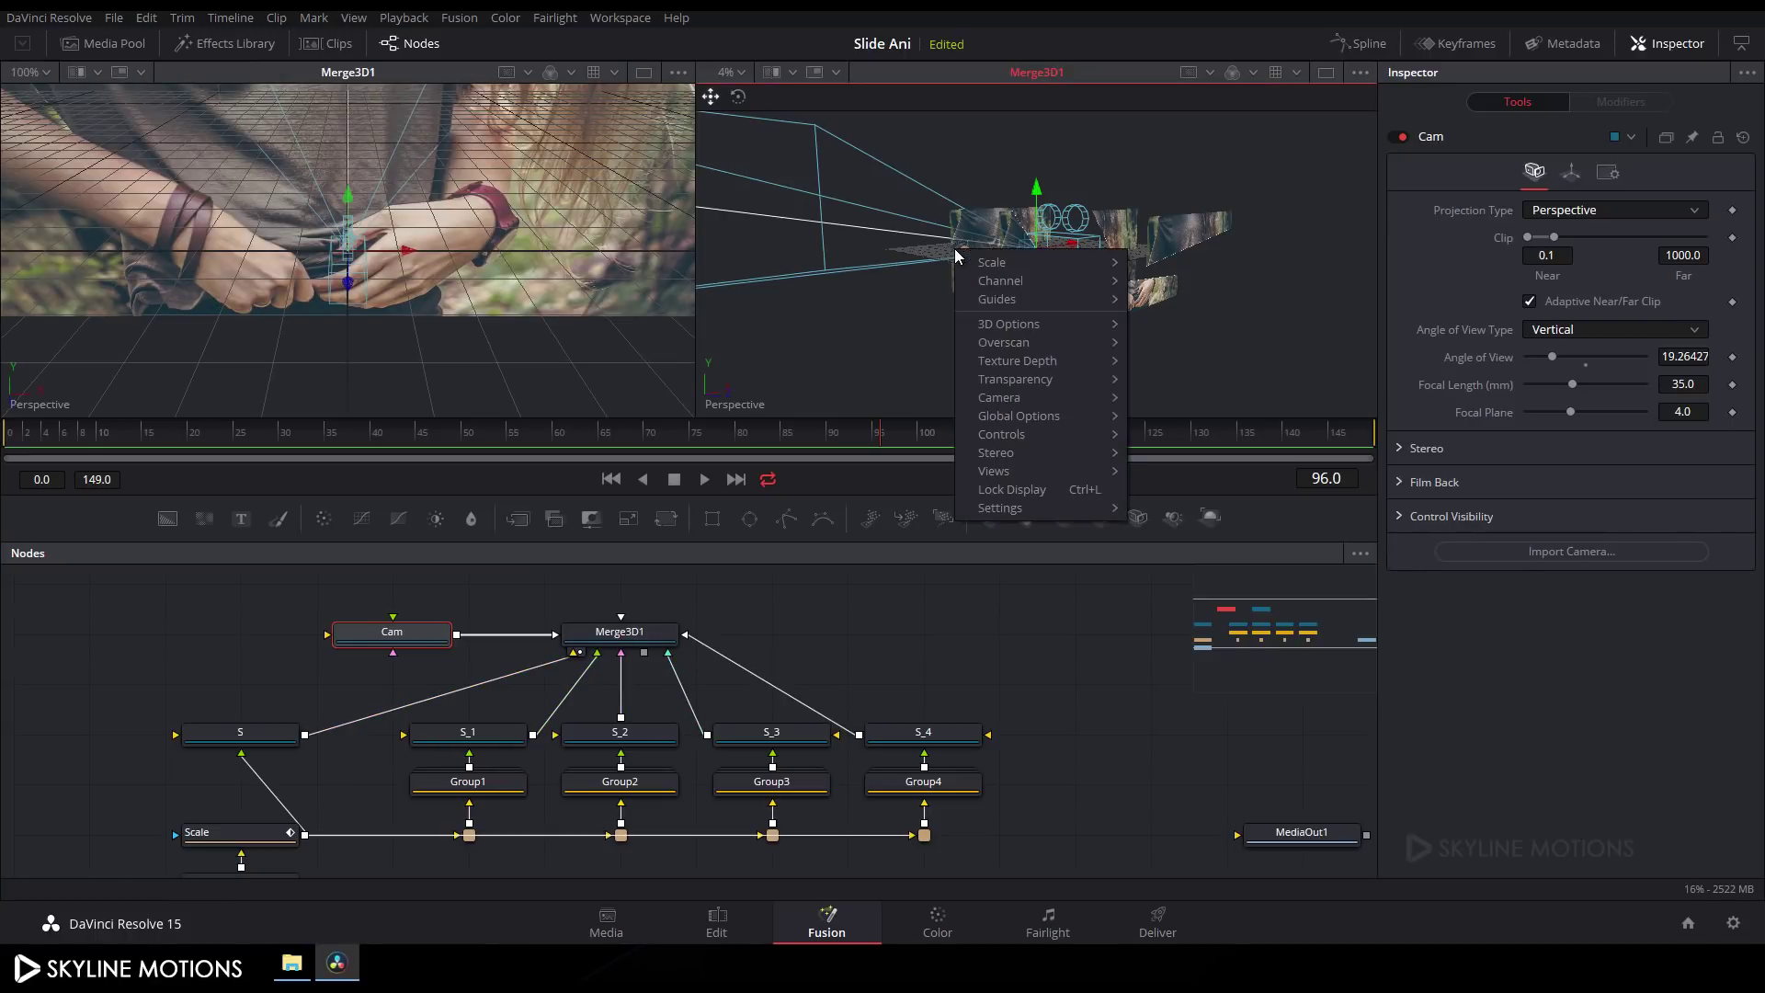
mouse_move(1029, 411)
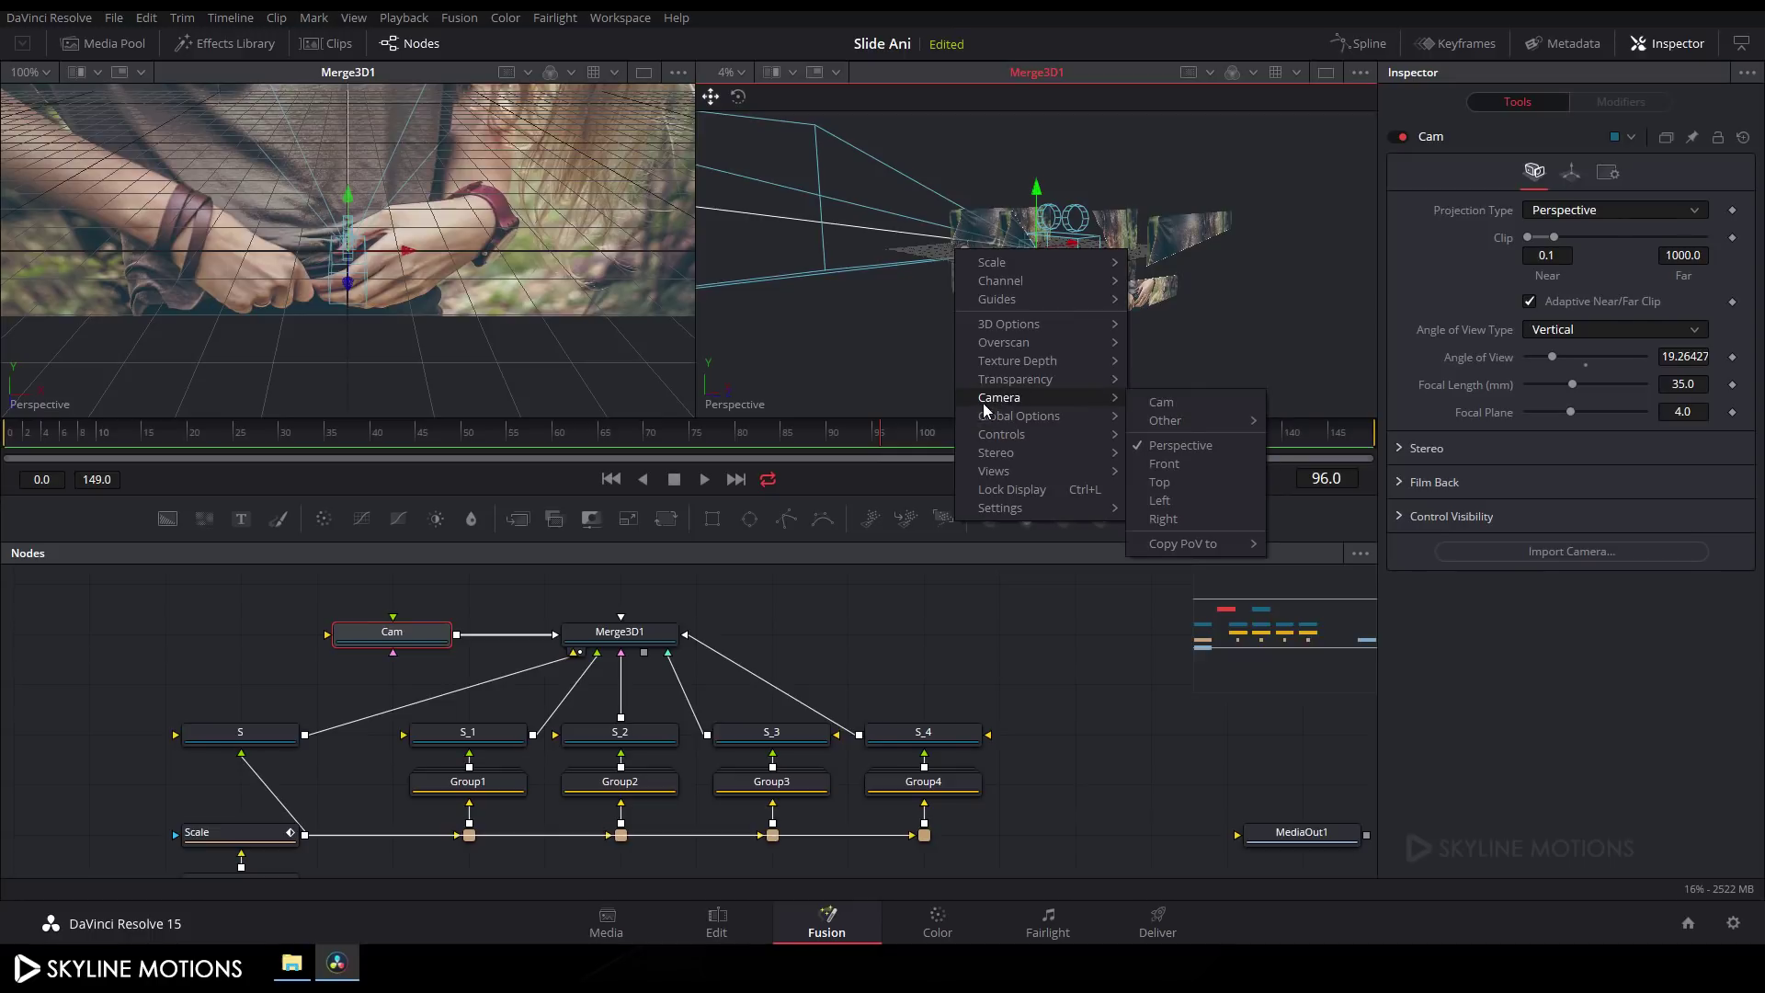
left_click(1161, 402)
Step: Hide the grid in the viewer that looks through Cam
right_click(1037, 247)
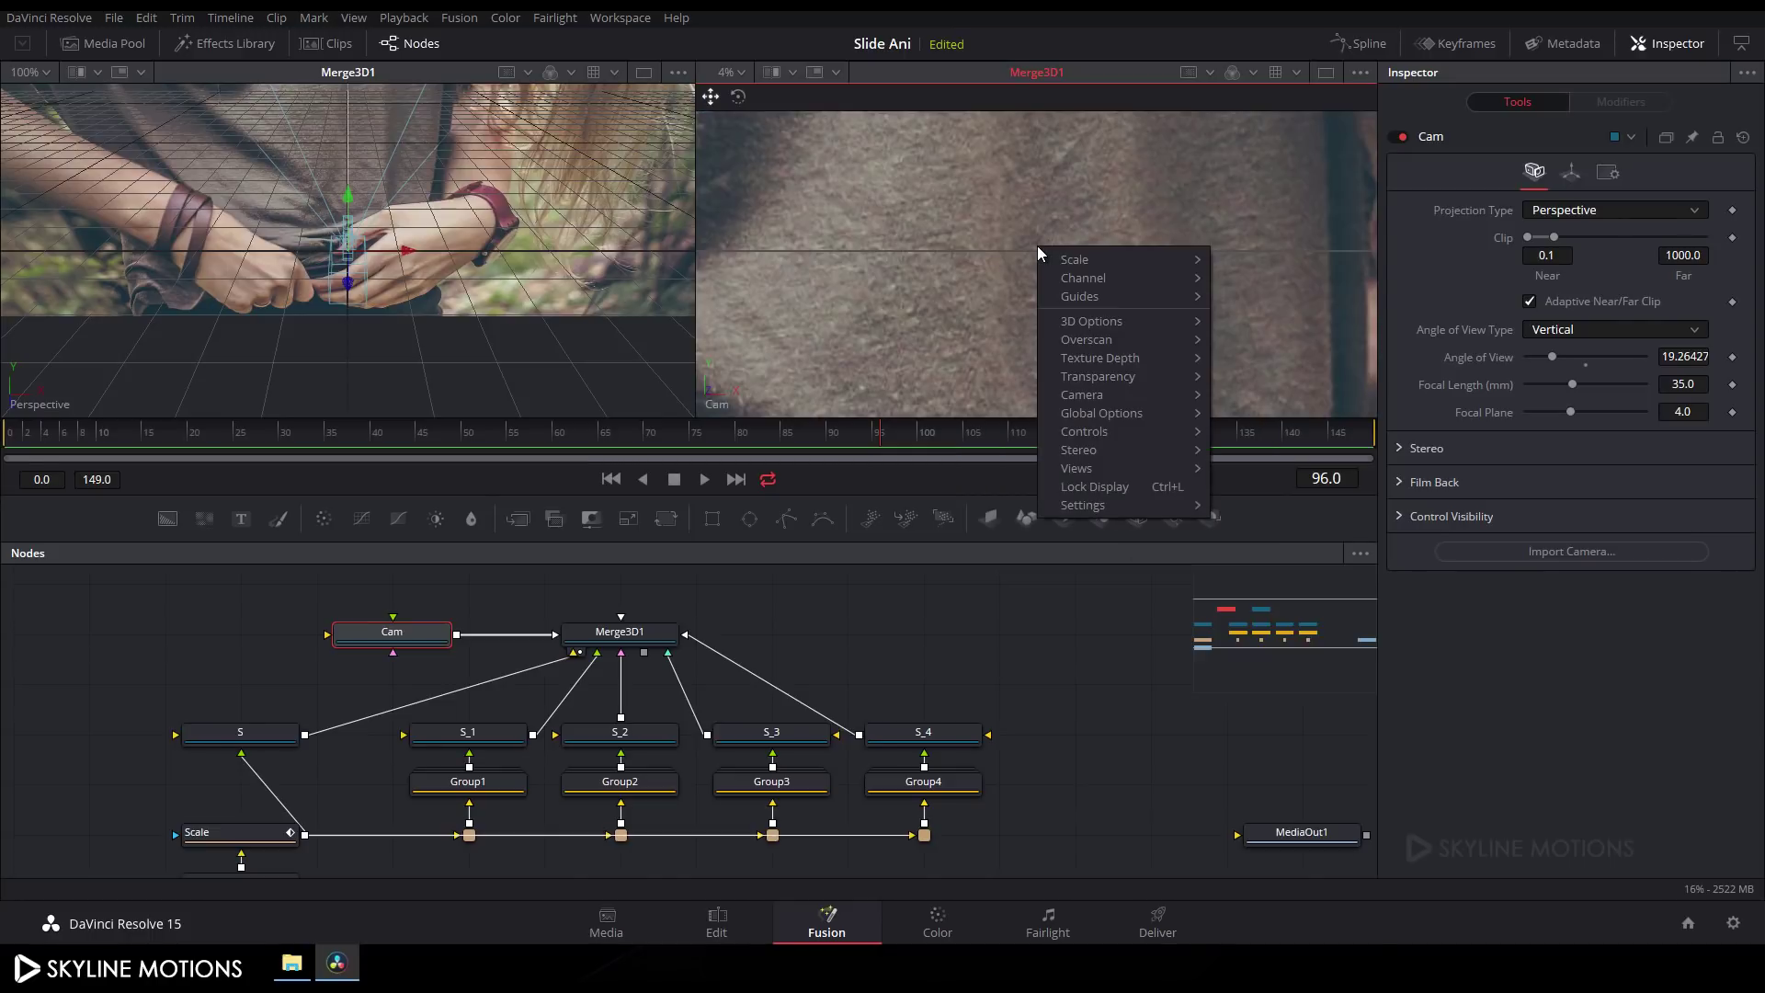
mouse_move(1080, 323)
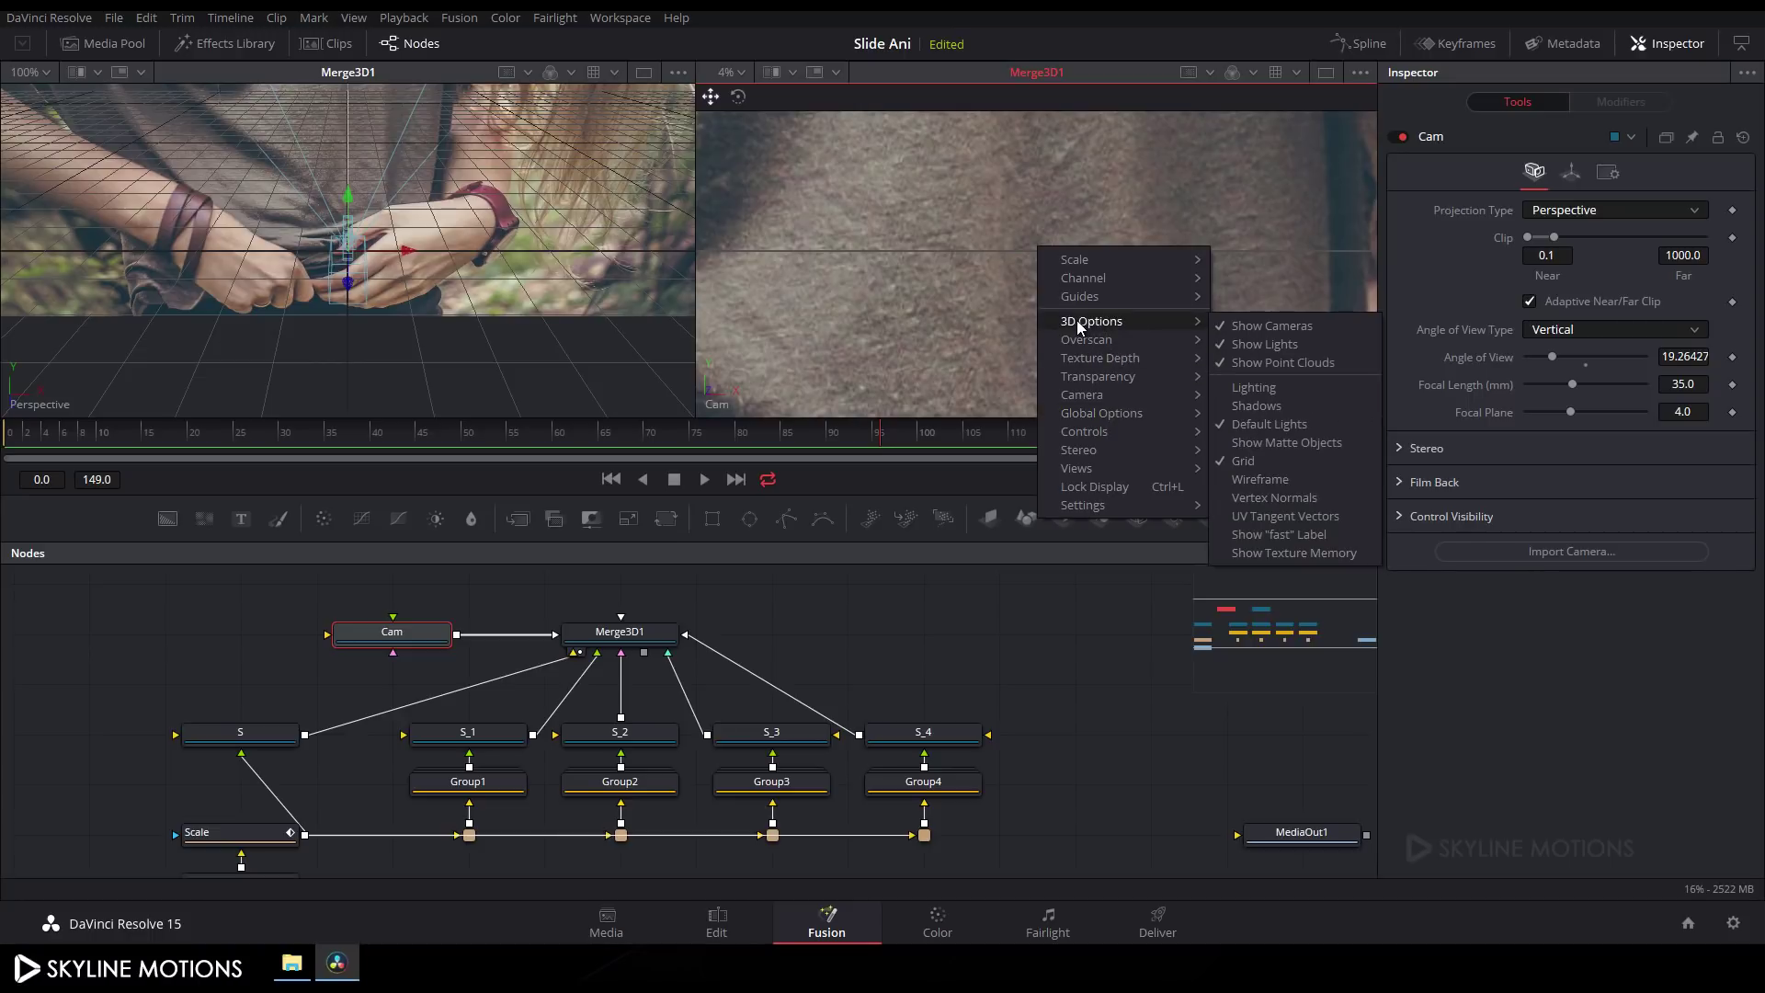
left_click(1241, 461)
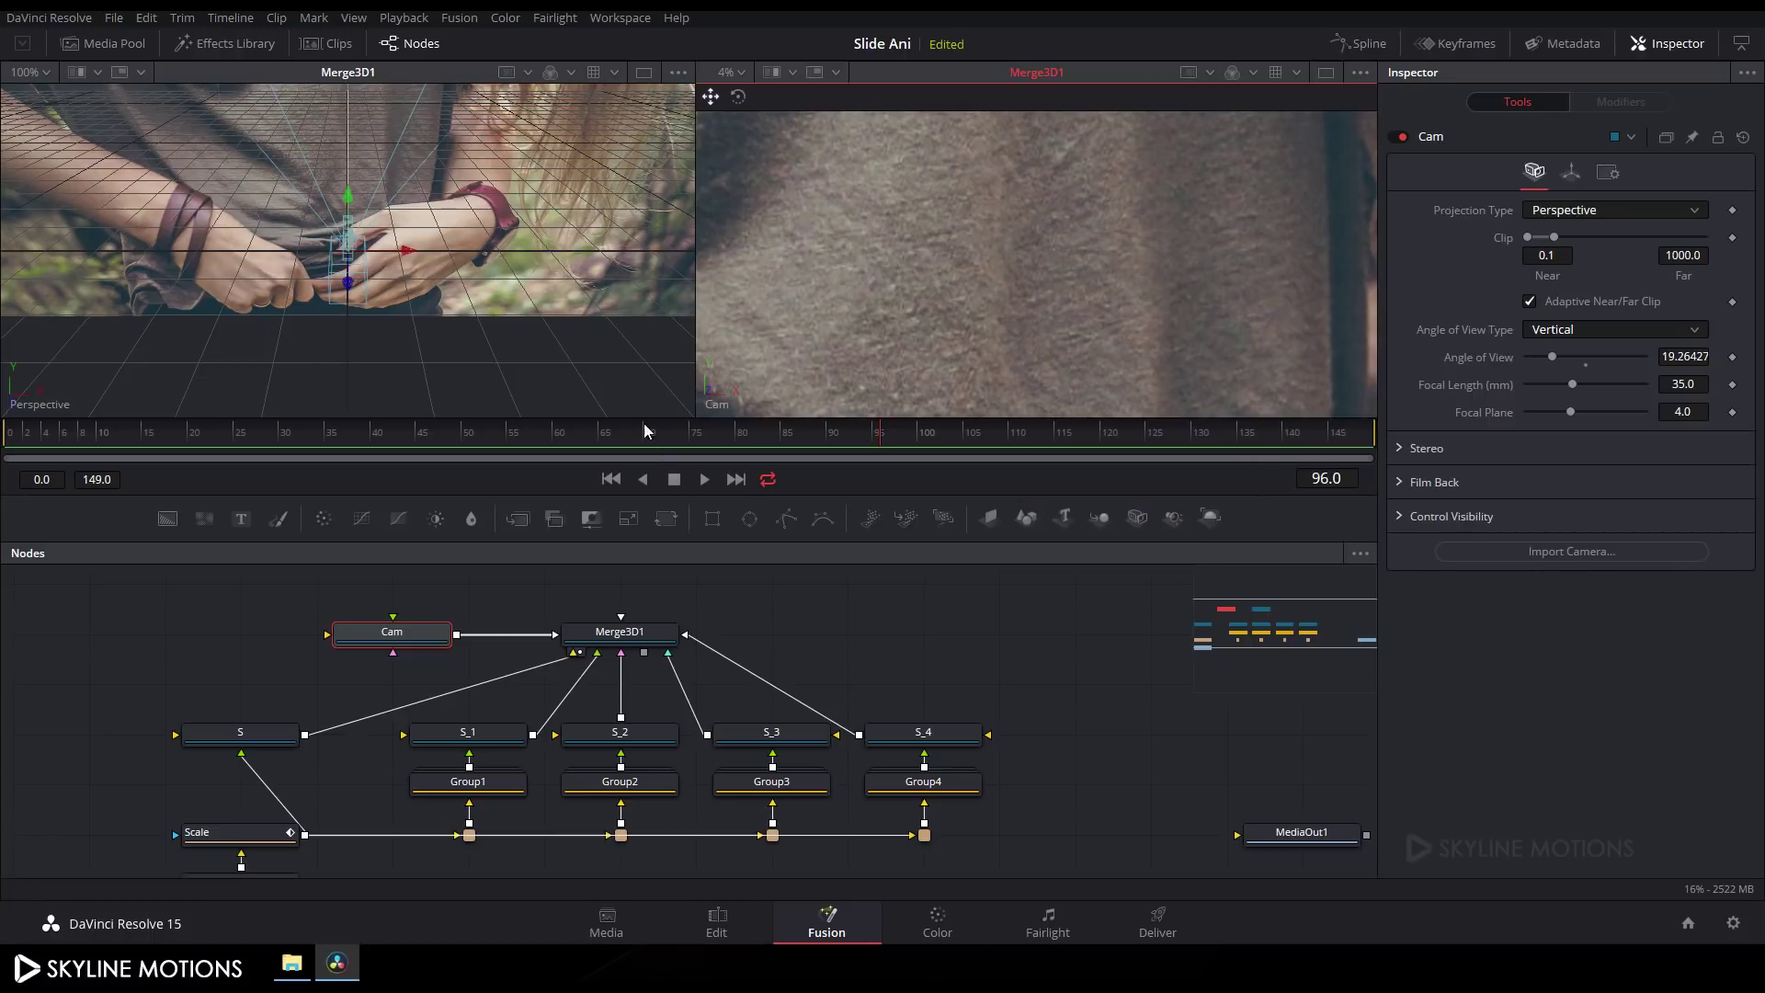
Step: Pull the camera back in front of the photo planes and set its Z Offset translation to 30
left_click_drag(420, 306, 504, 290)
scroll(502, 290, "down", 5)
scroll(502, 297, "down", 3)
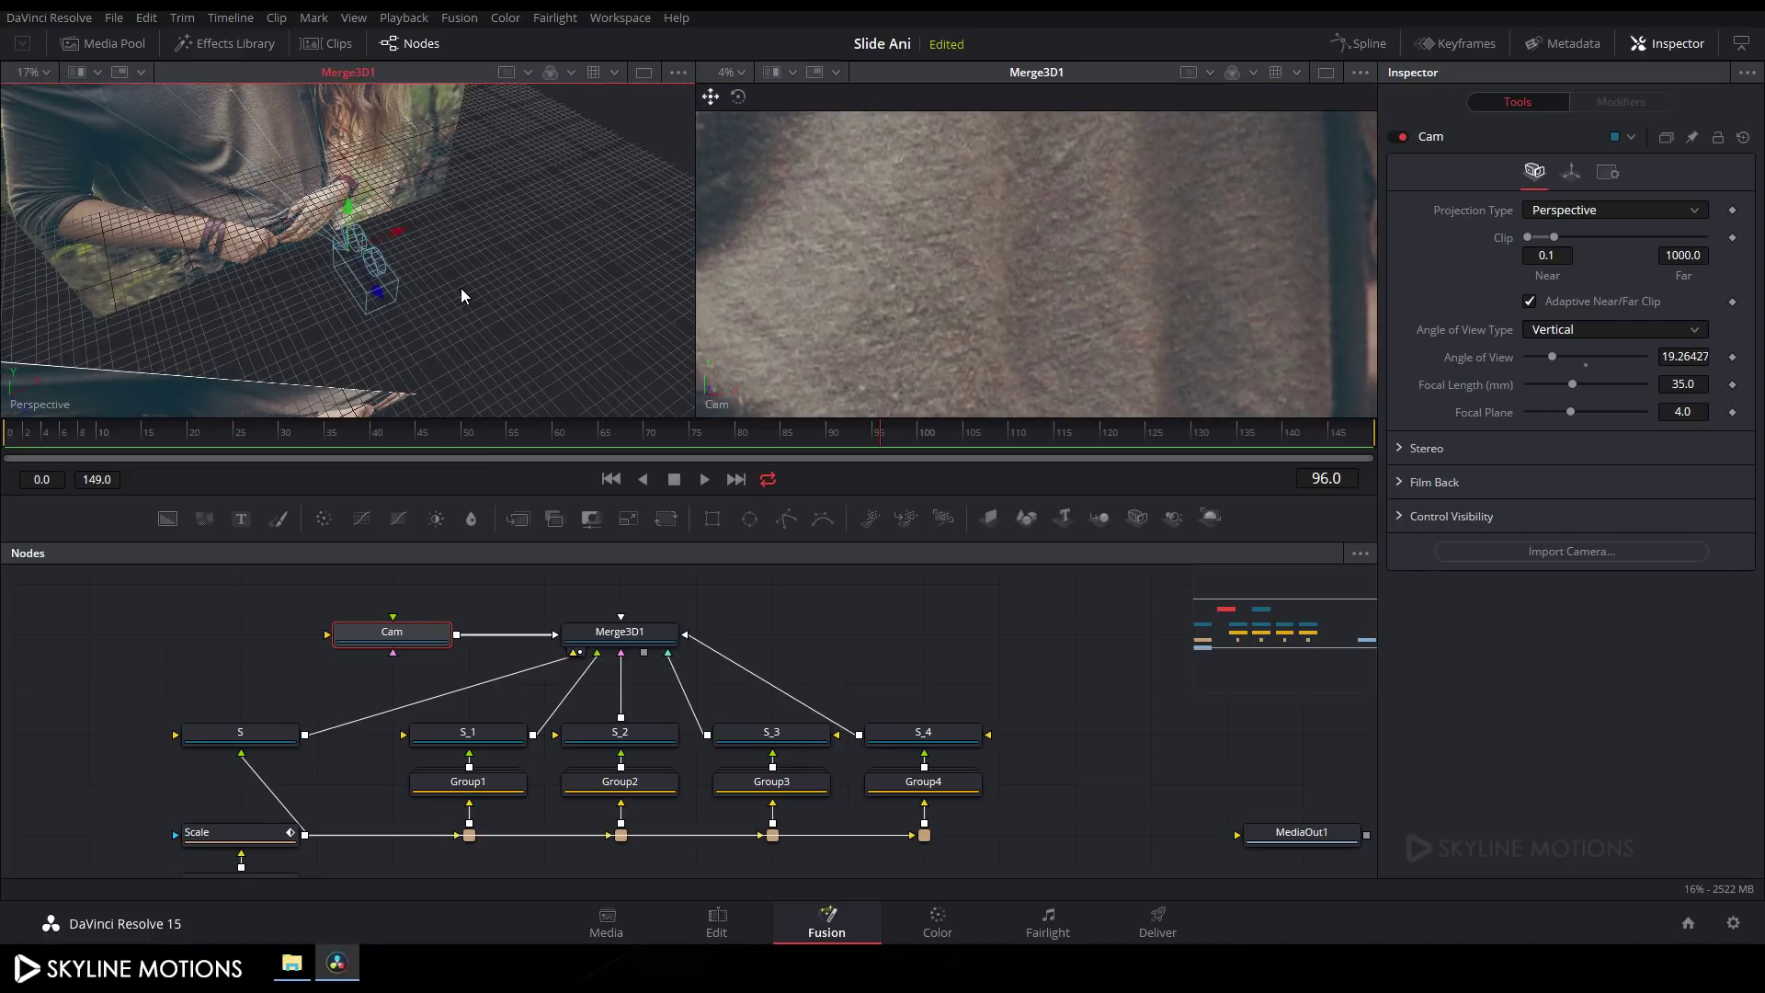
left_click_drag(384, 298, 706, 309)
scroll(460, 312, "down", 5)
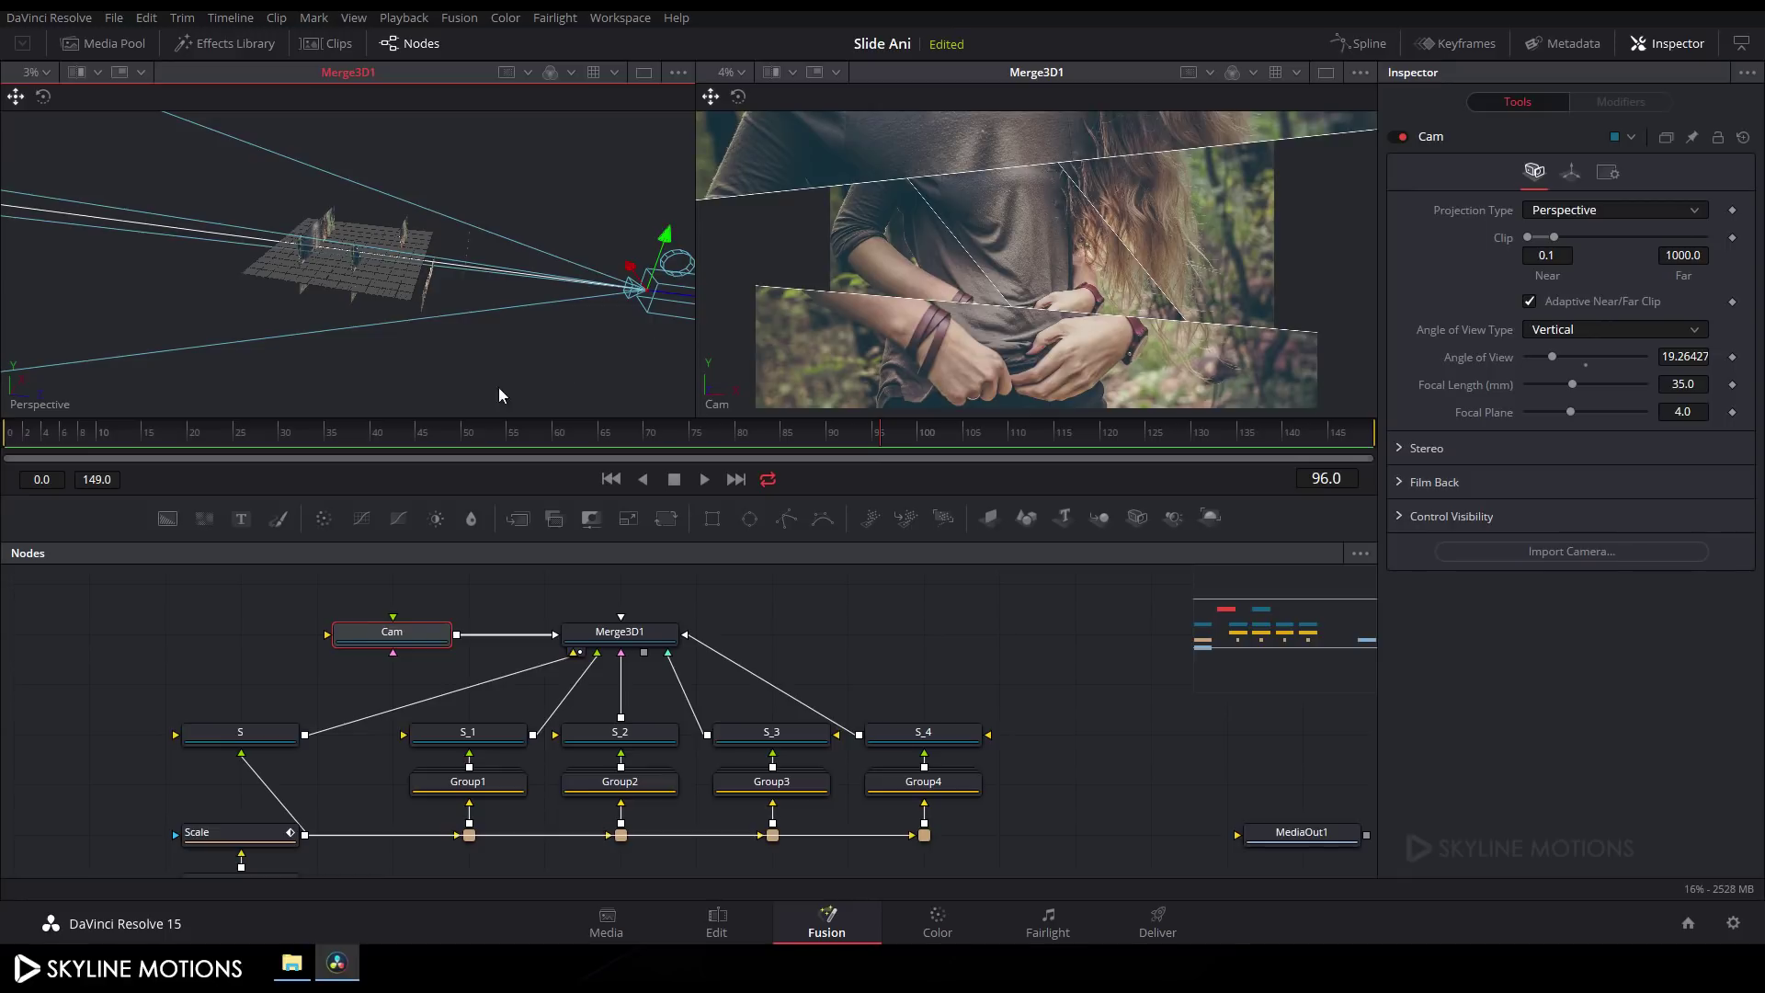
left_click(417, 627)
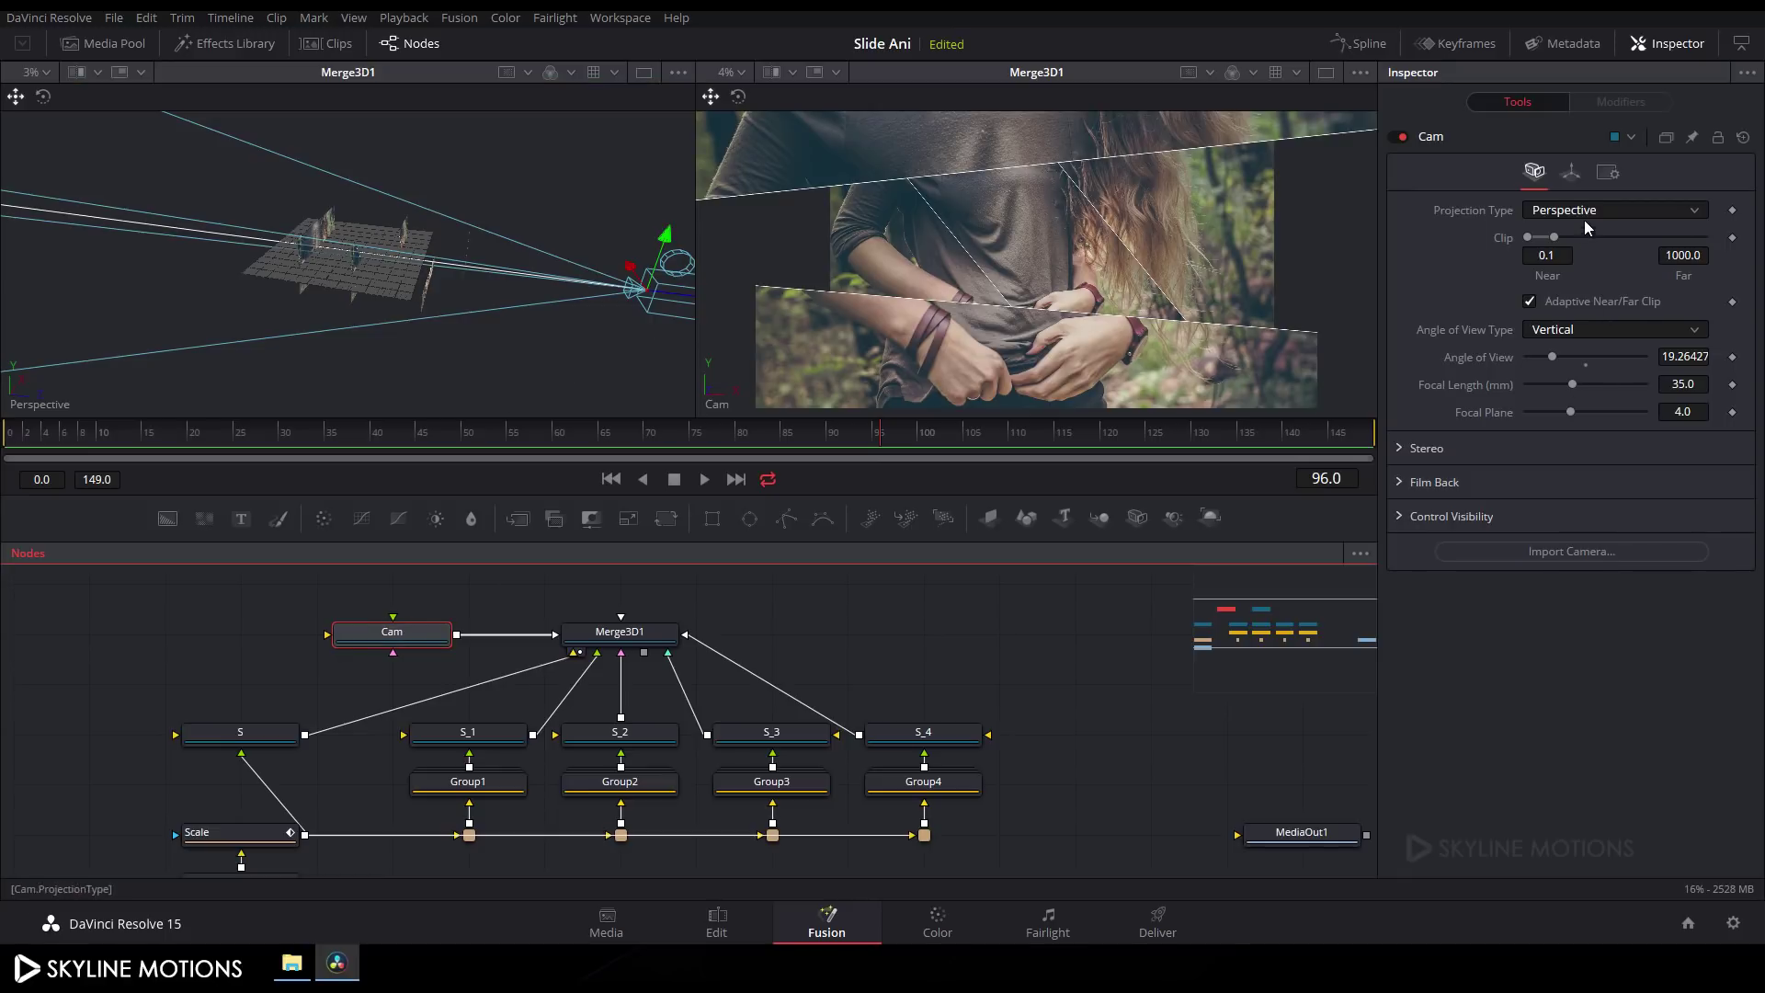
left_click(1573, 176)
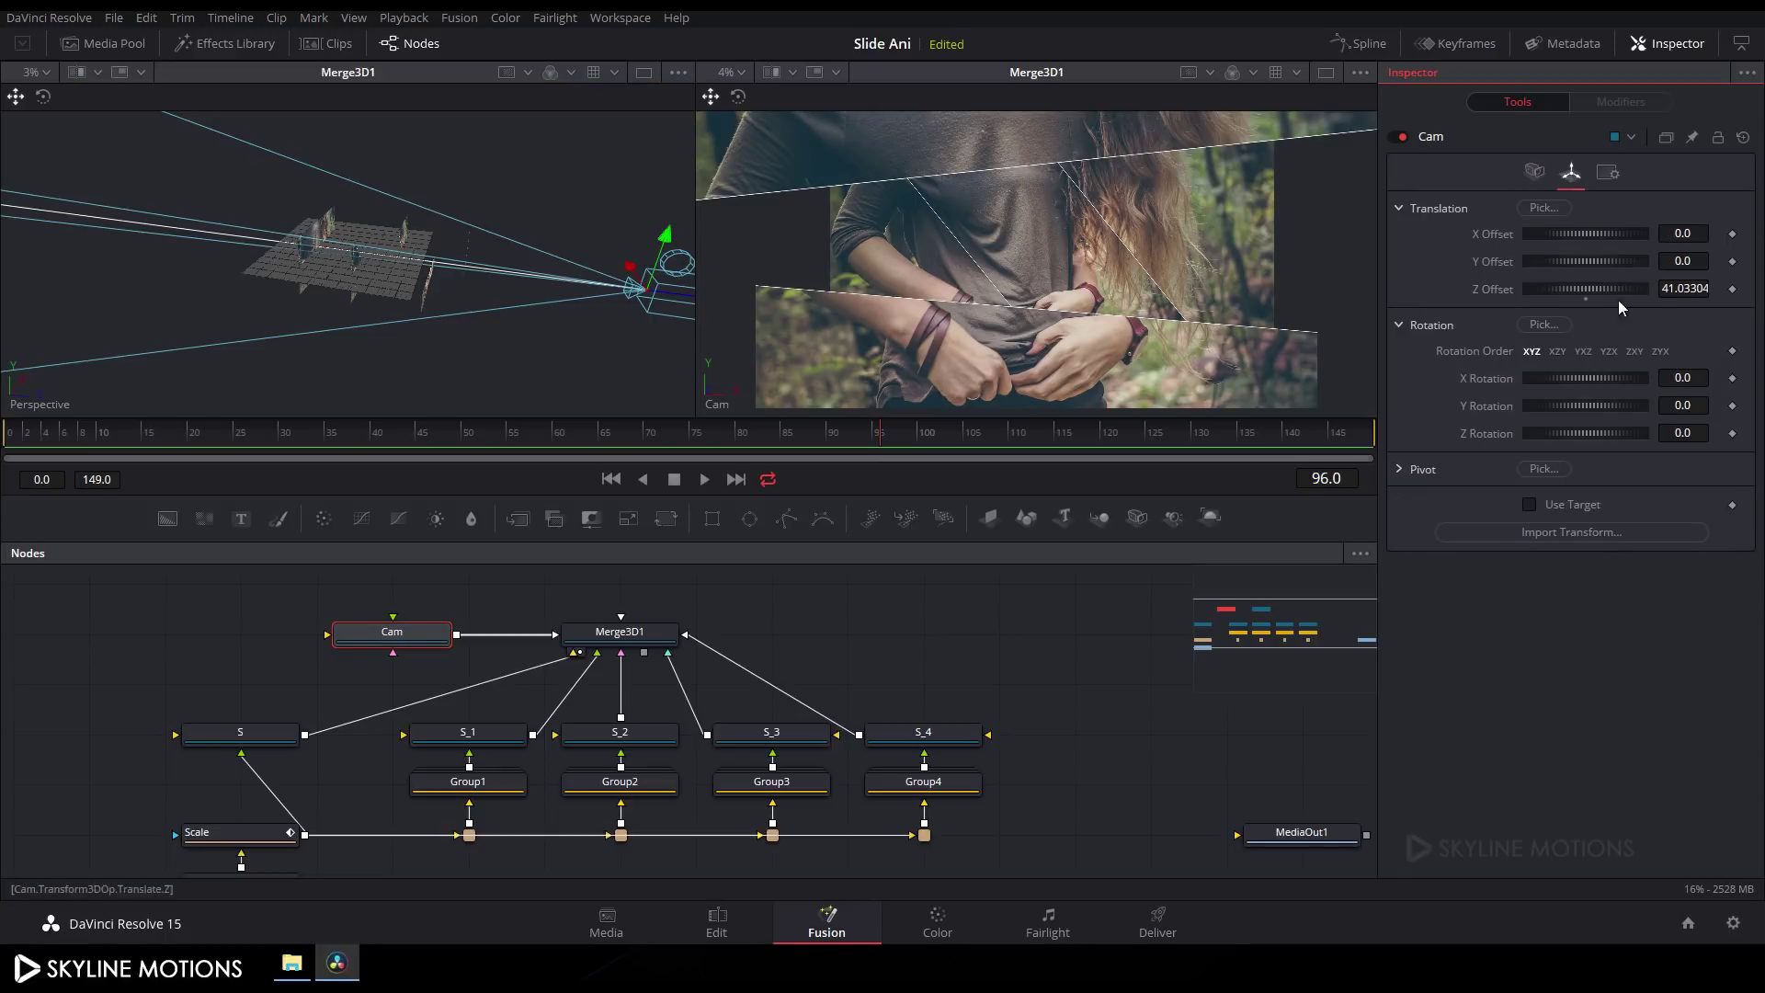
left_click(1701, 290)
type("30")
key("Tab")
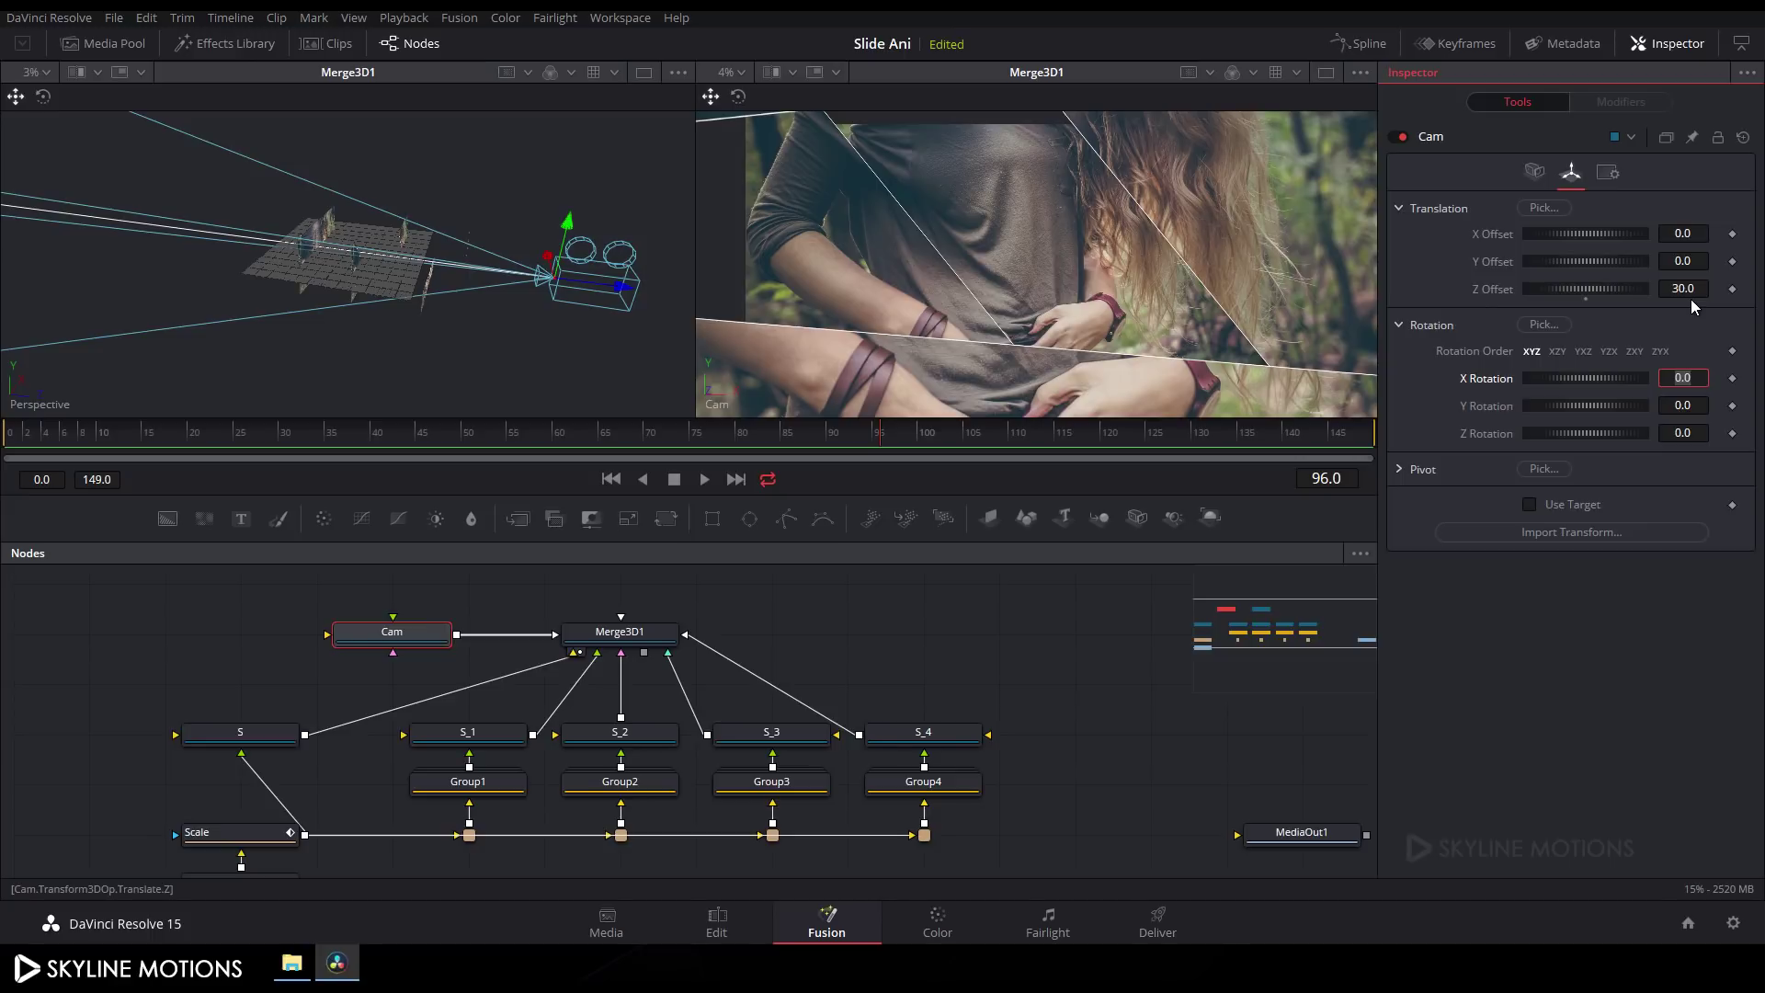
Step: Animate the camera's Z Offset with a keyframe at frame 149
left_click(1127, 440)
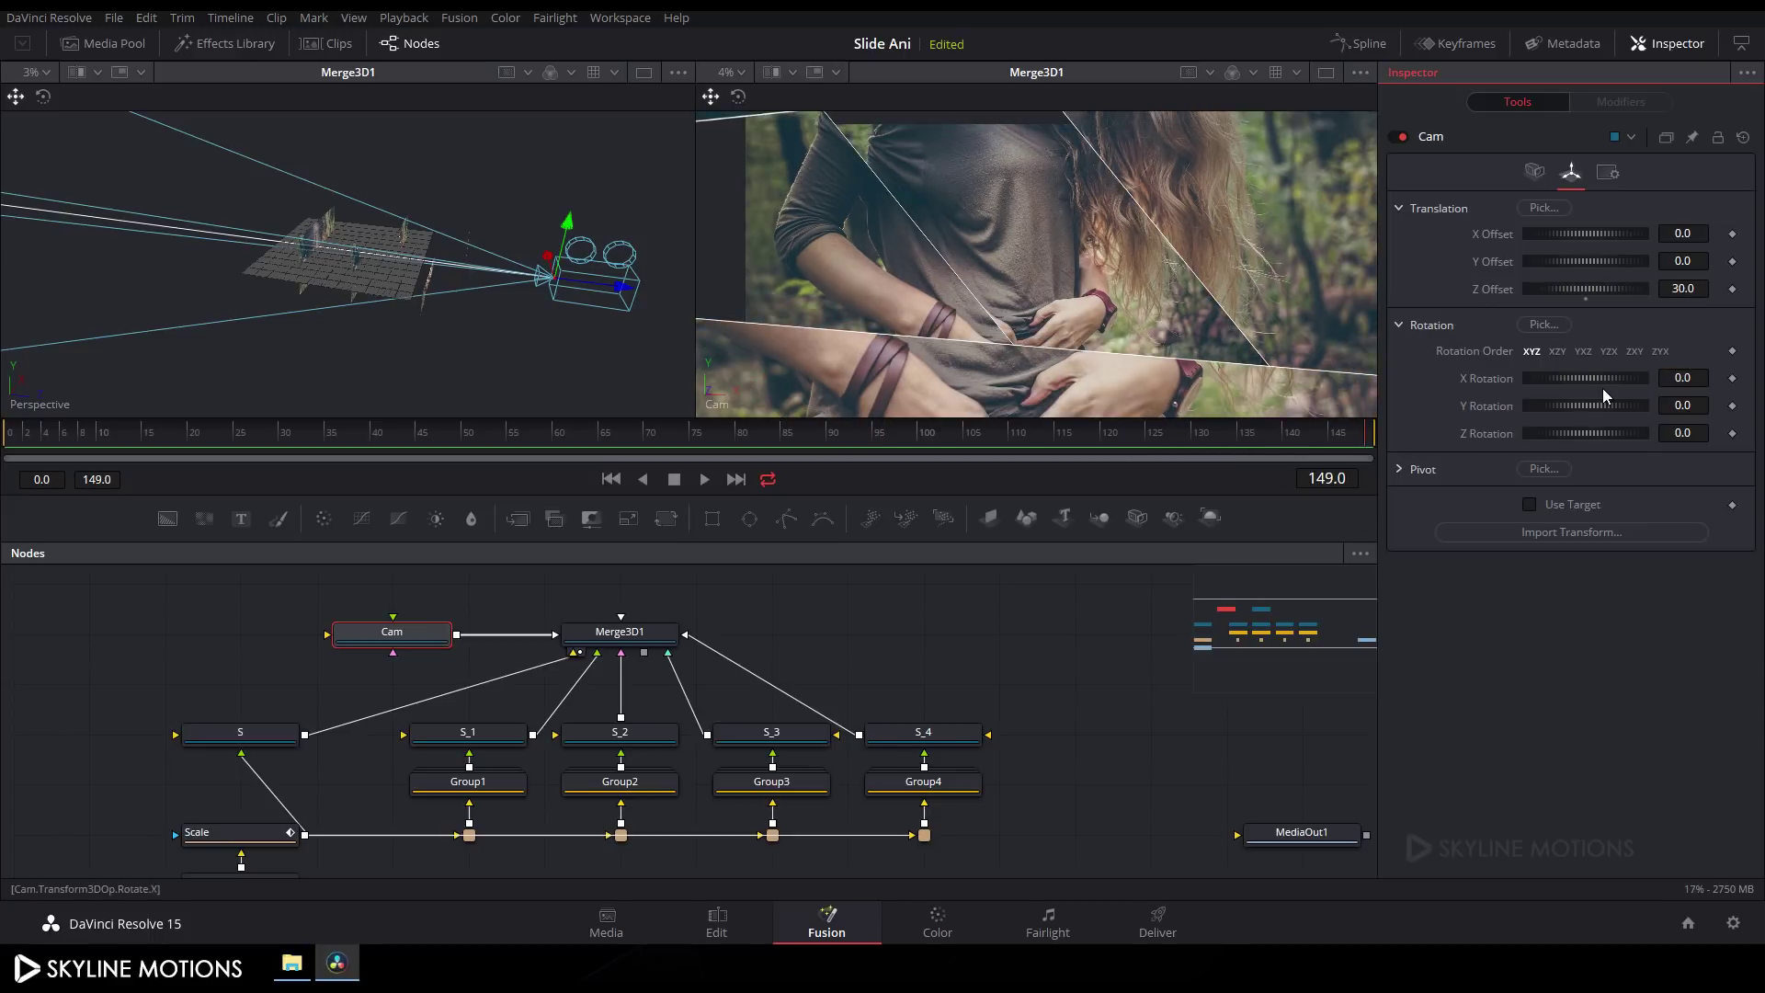
right_click(1494, 289)
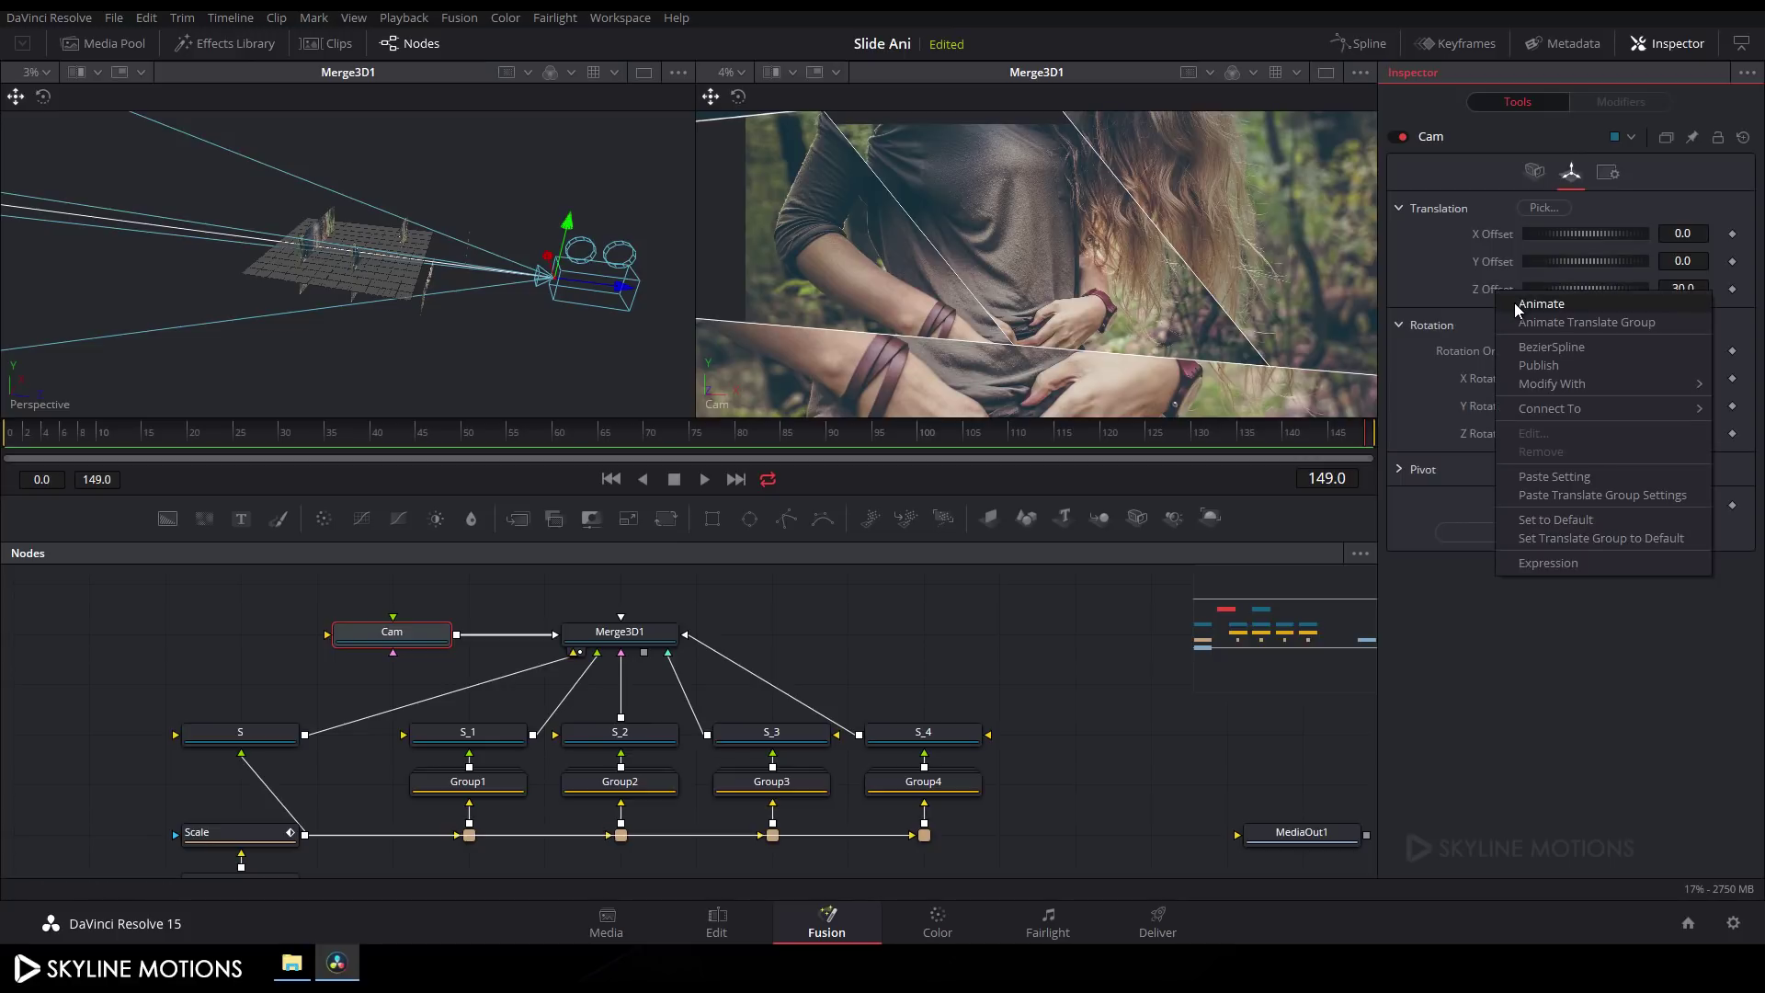
left_click(1513, 302)
Step: Set the camera's Z Offset to 16 at frame 0
left_click_drag(323, 439, 20, 440)
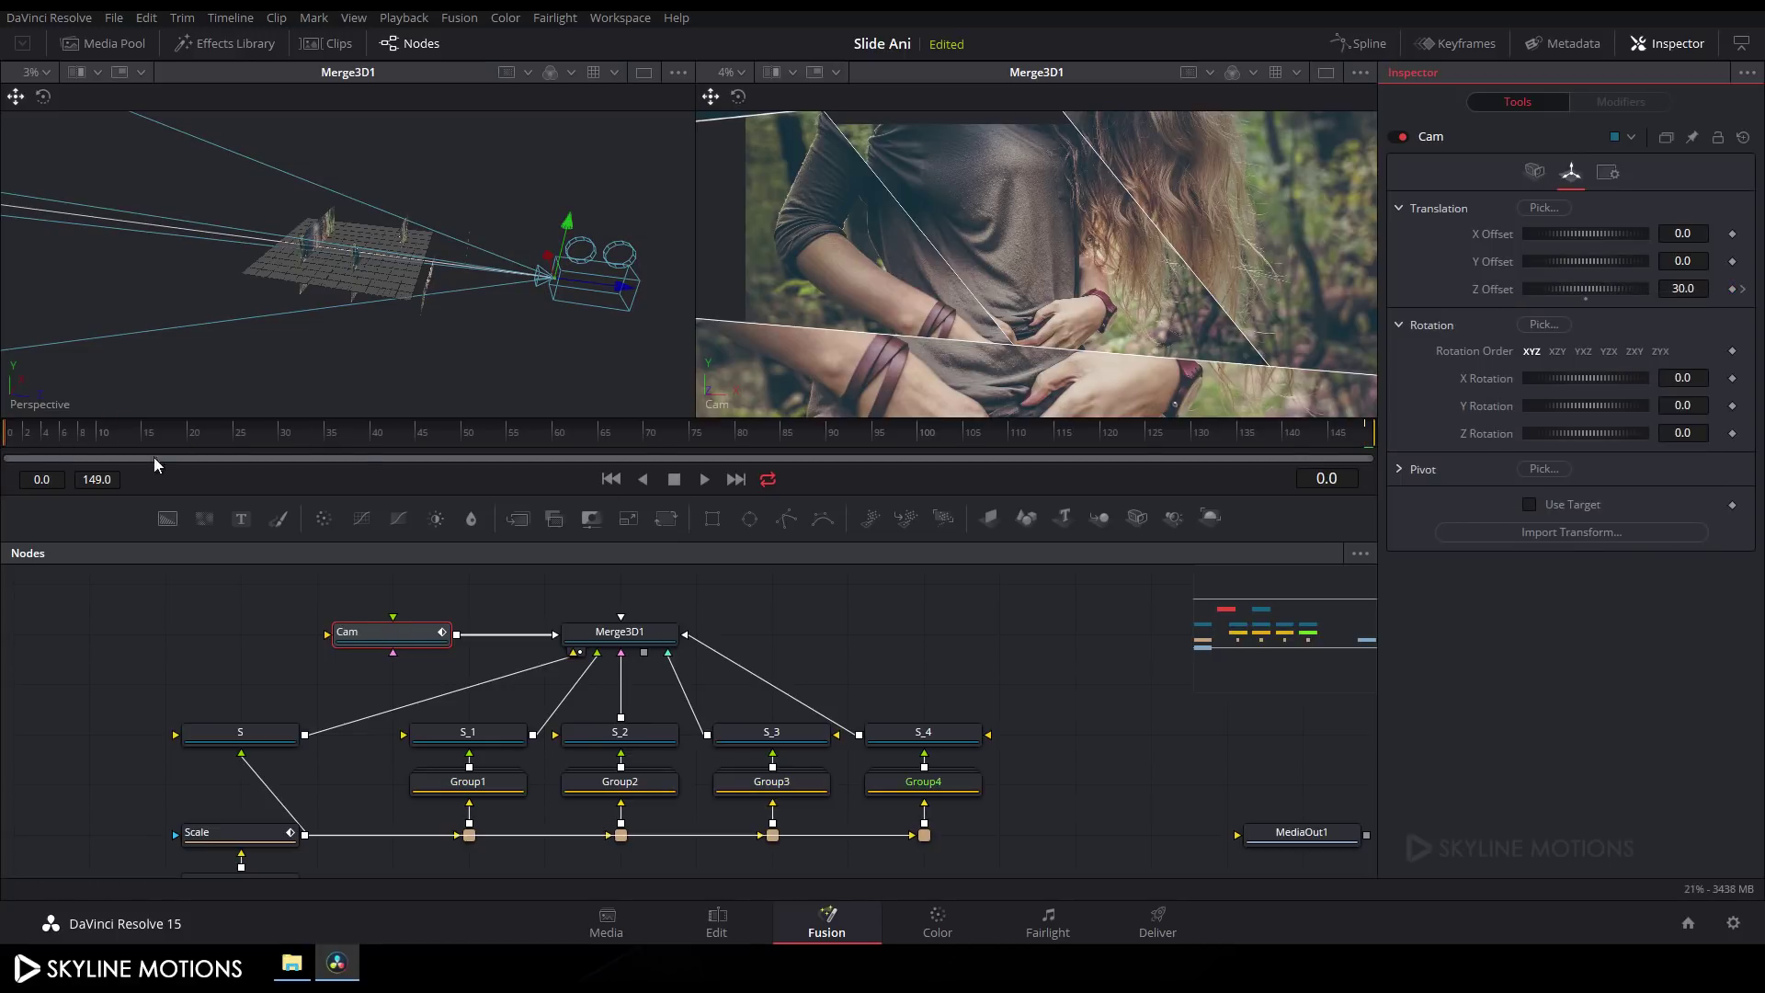
left_click(1700, 289)
left_click_drag(1701, 288, 1656, 293)
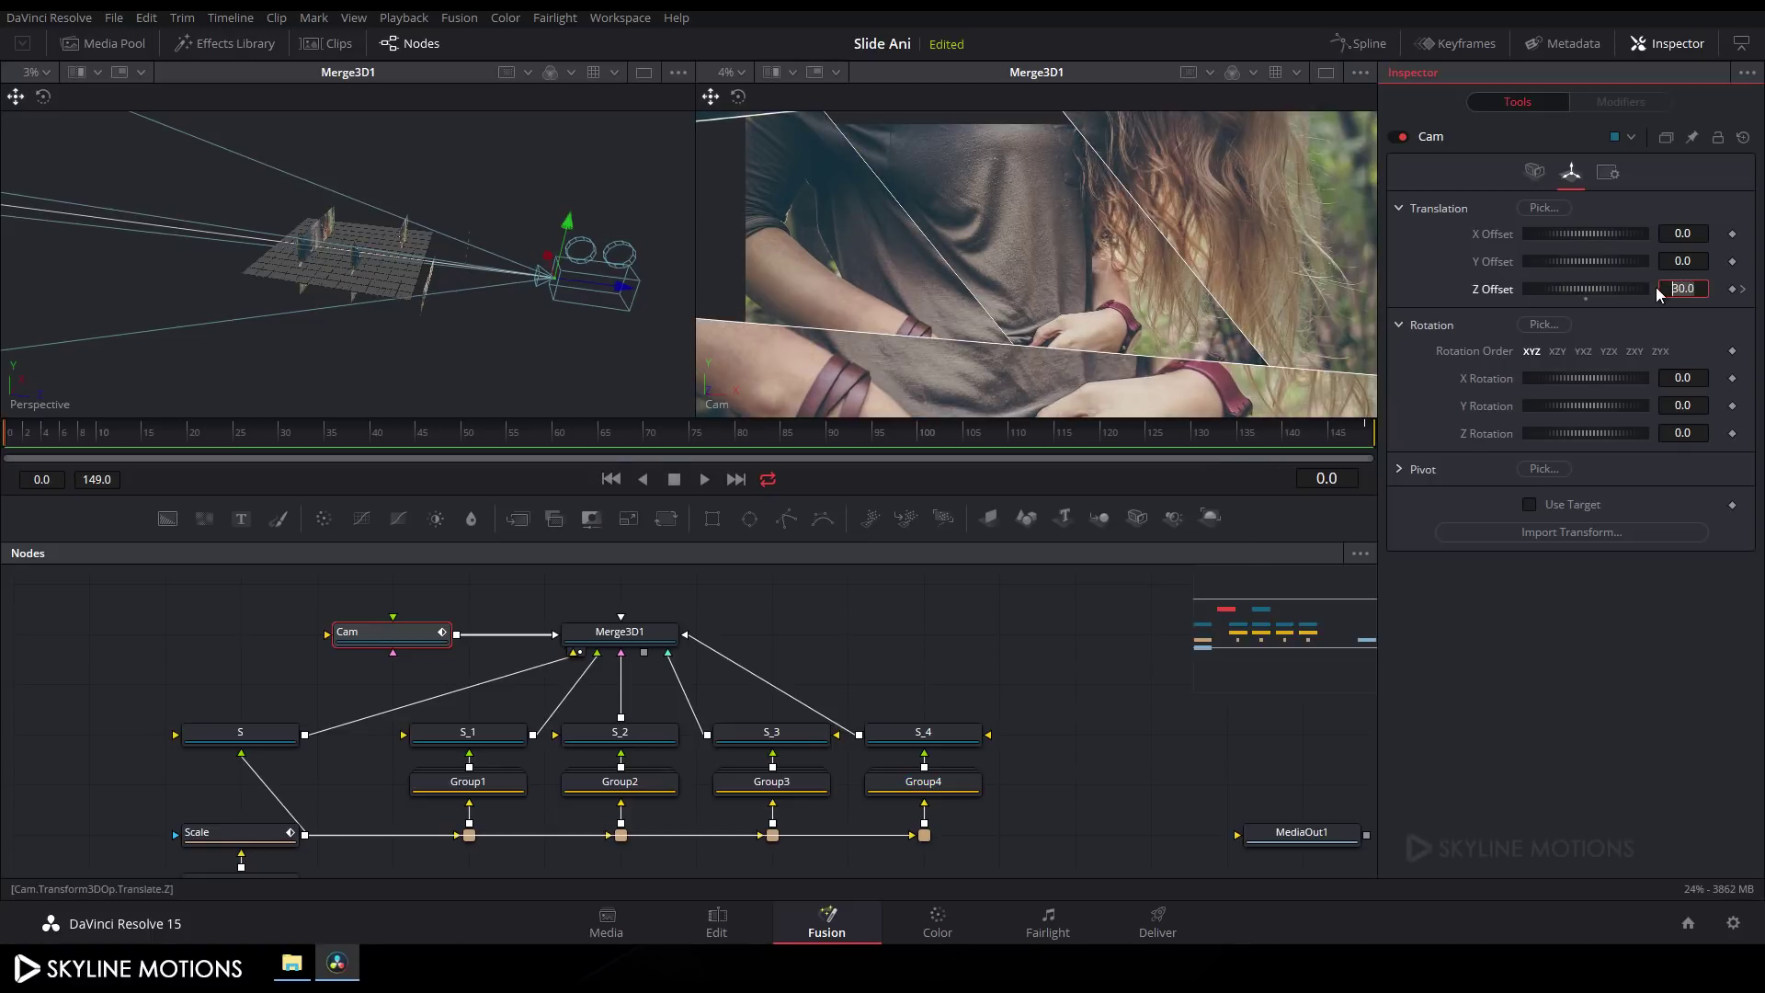
key("Tab")
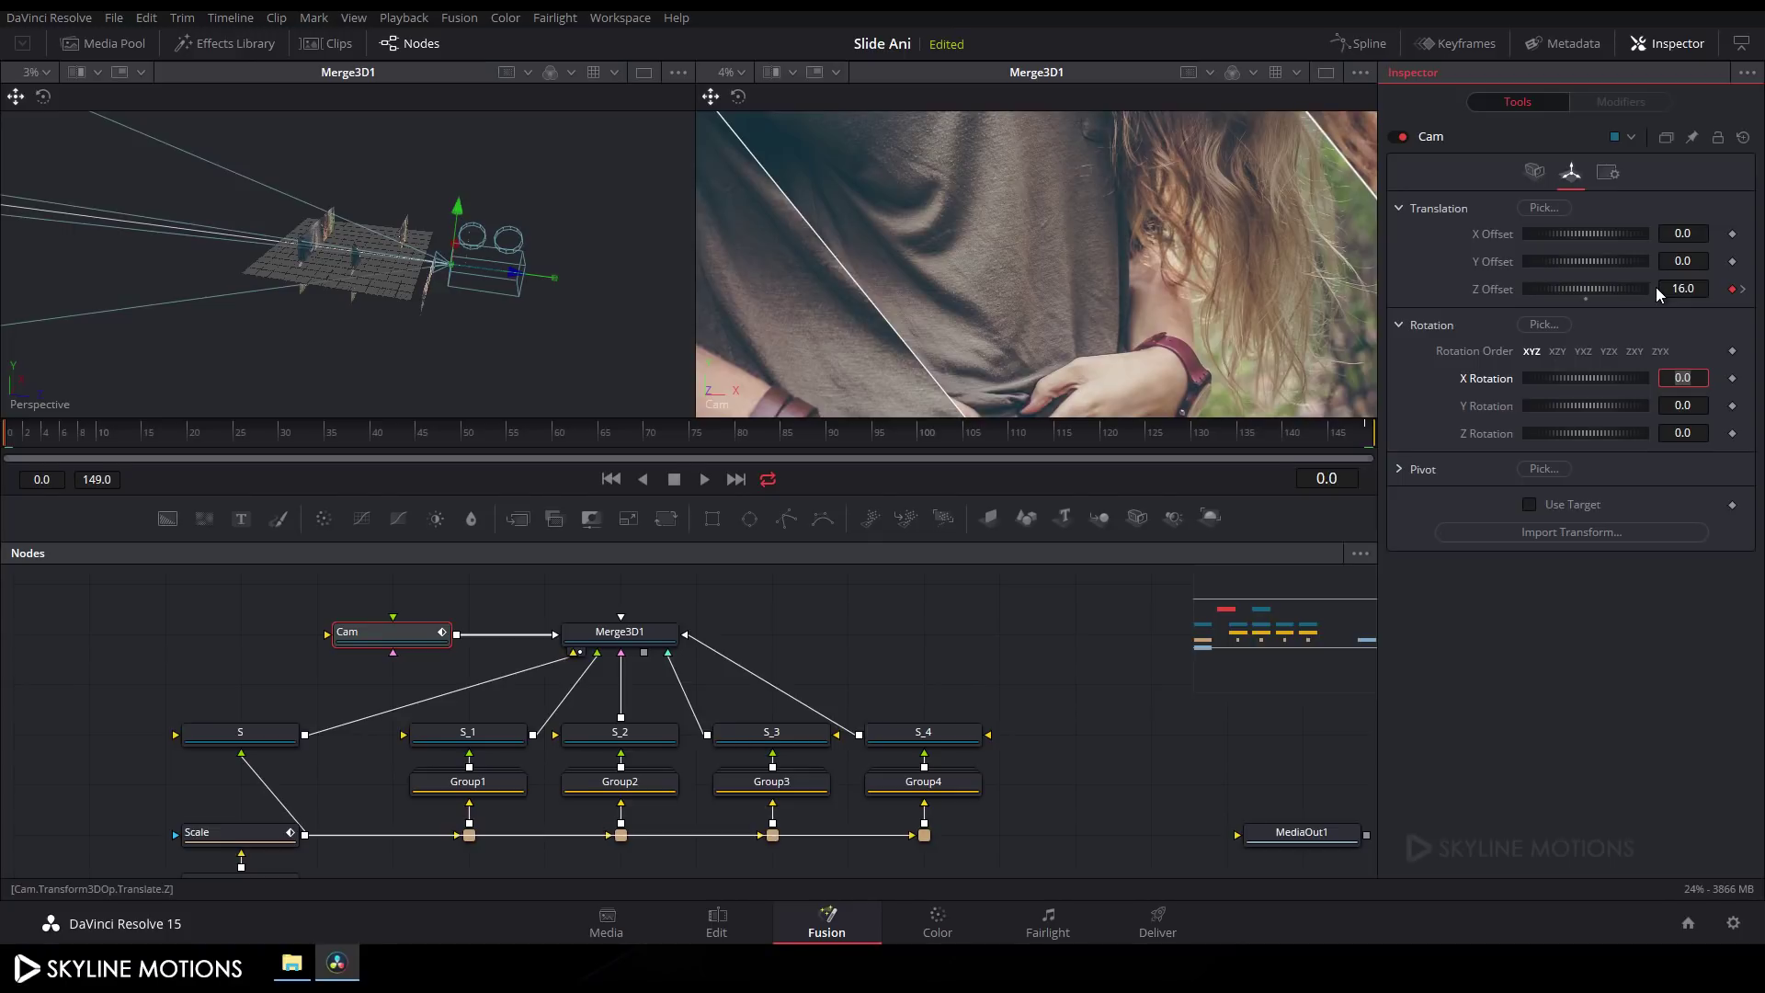
Step: Animate the camera's Z Rotation with a keyframe at frame 149
left_click_drag(213, 438, 1432, 432)
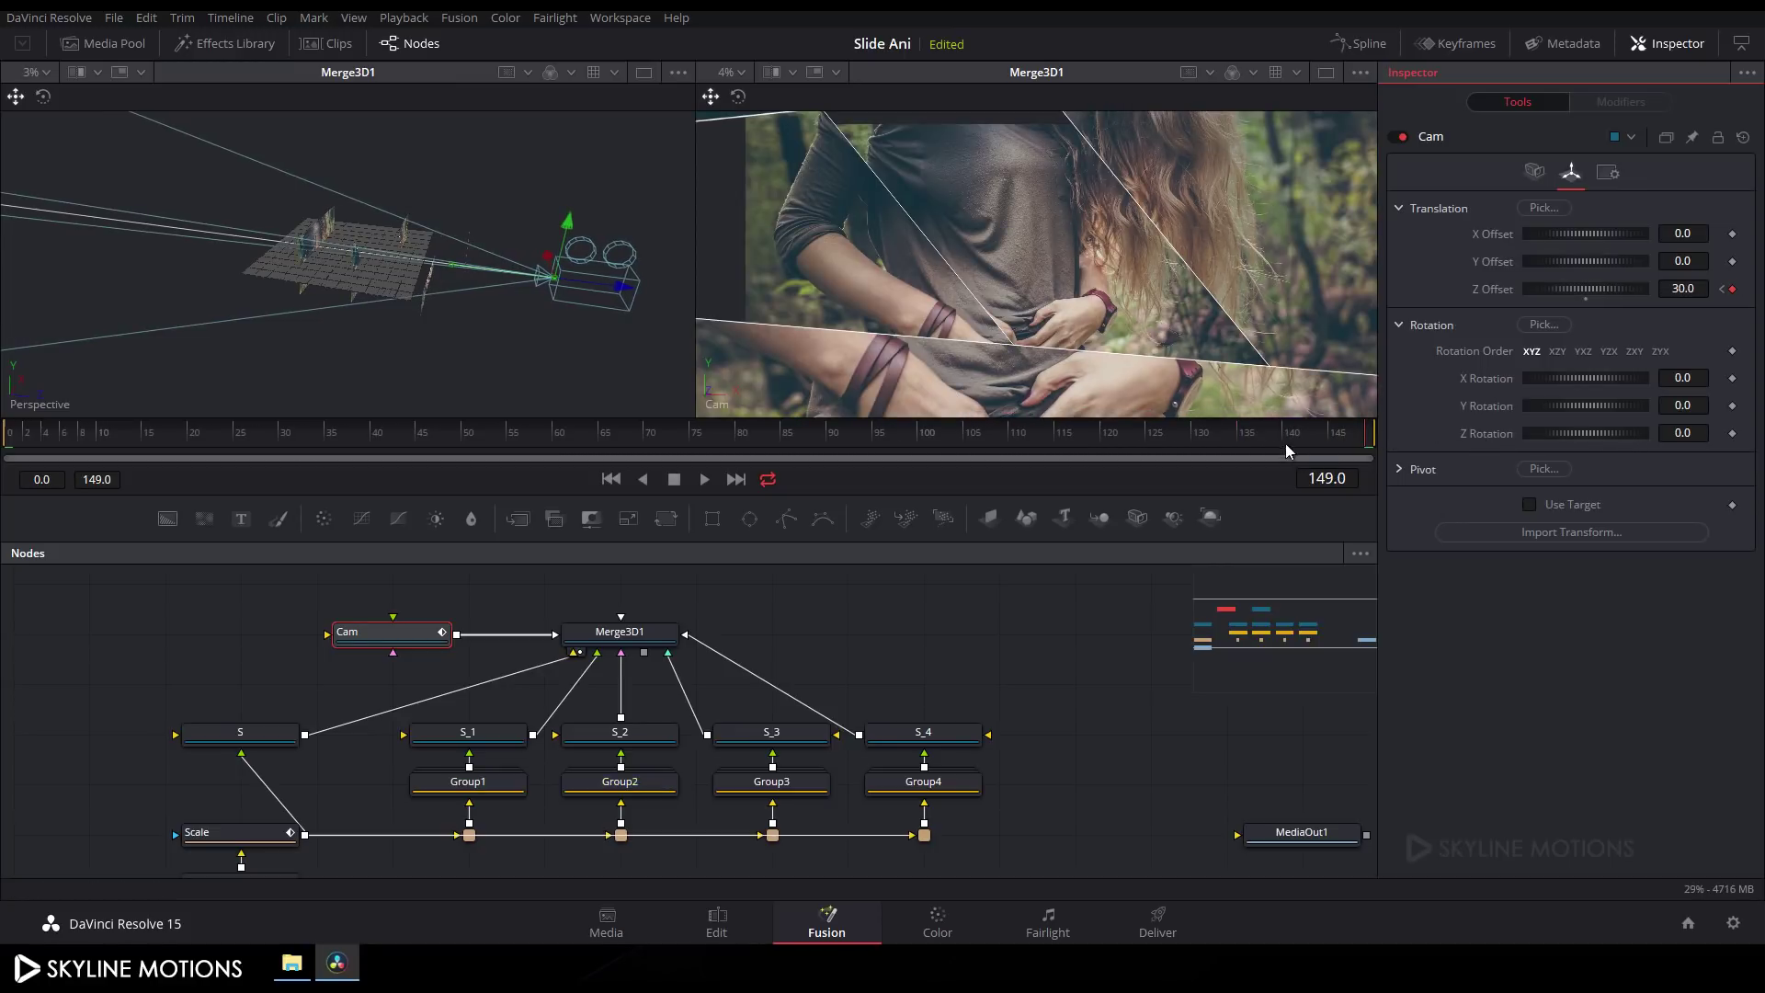
right_click(1476, 433)
left_click(1523, 449)
Step: Set the camera's Z Rotation to 30 at frame 0
left_click_drag(268, 437, 3, 450)
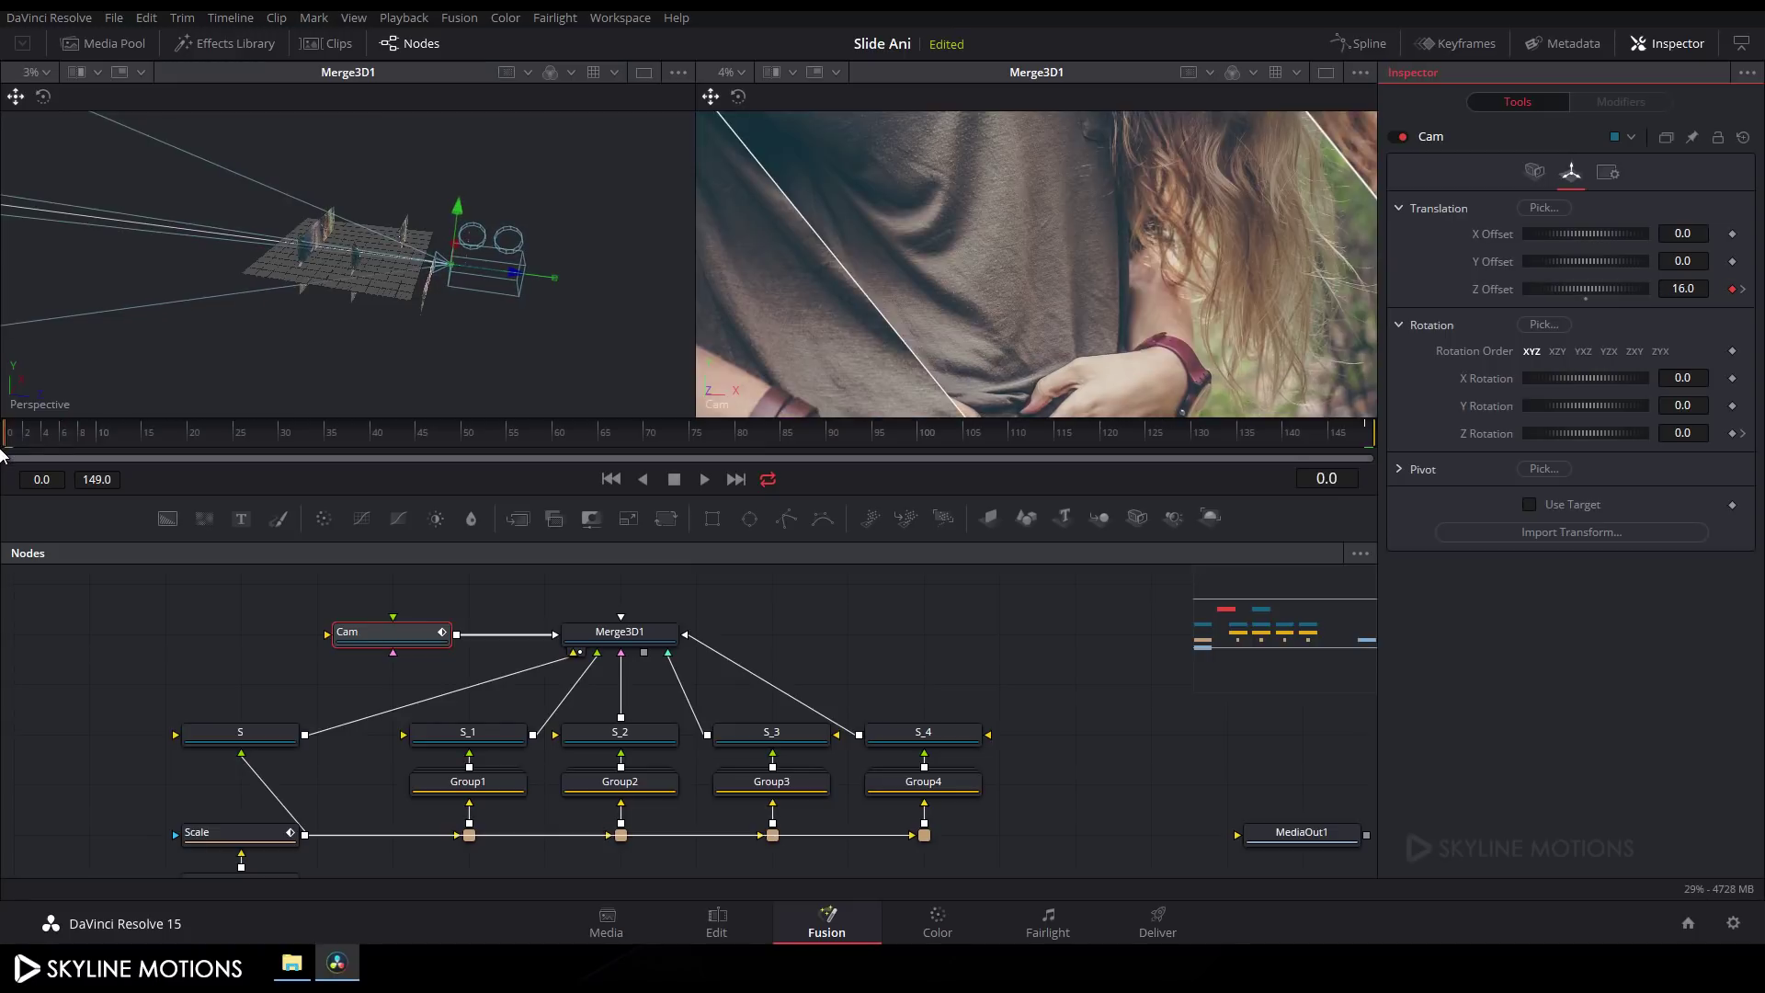
left_click(1702, 432)
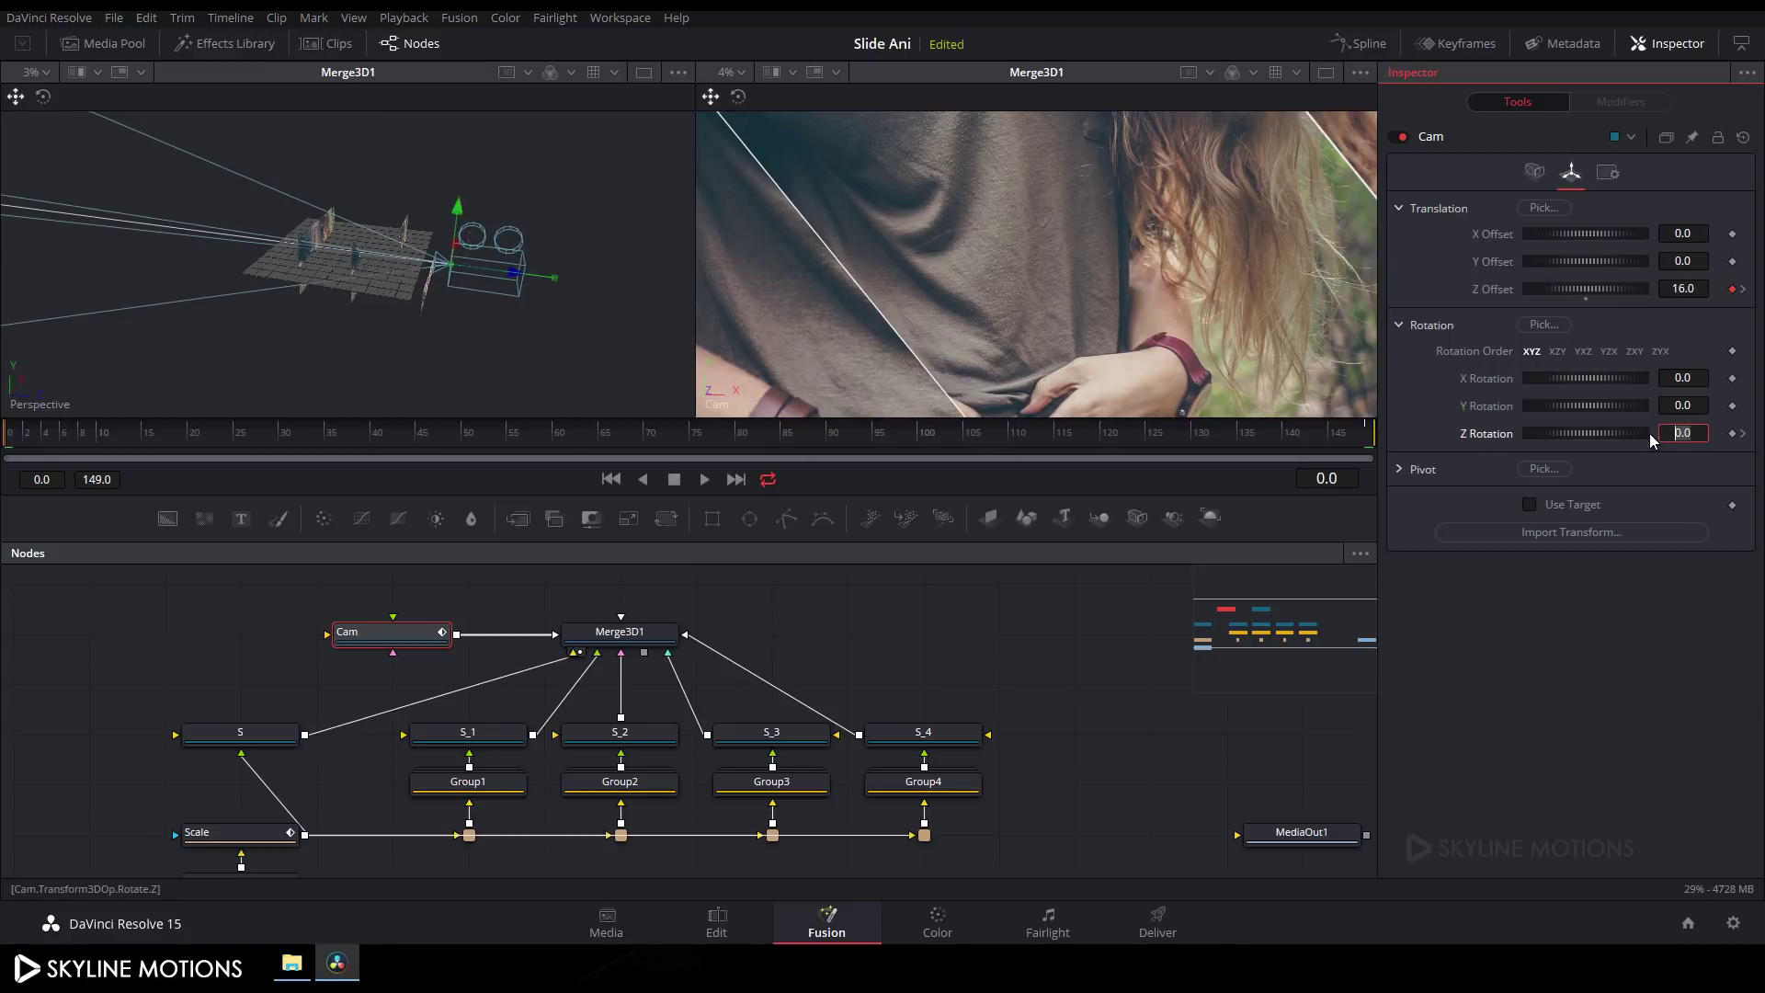
key("Return")
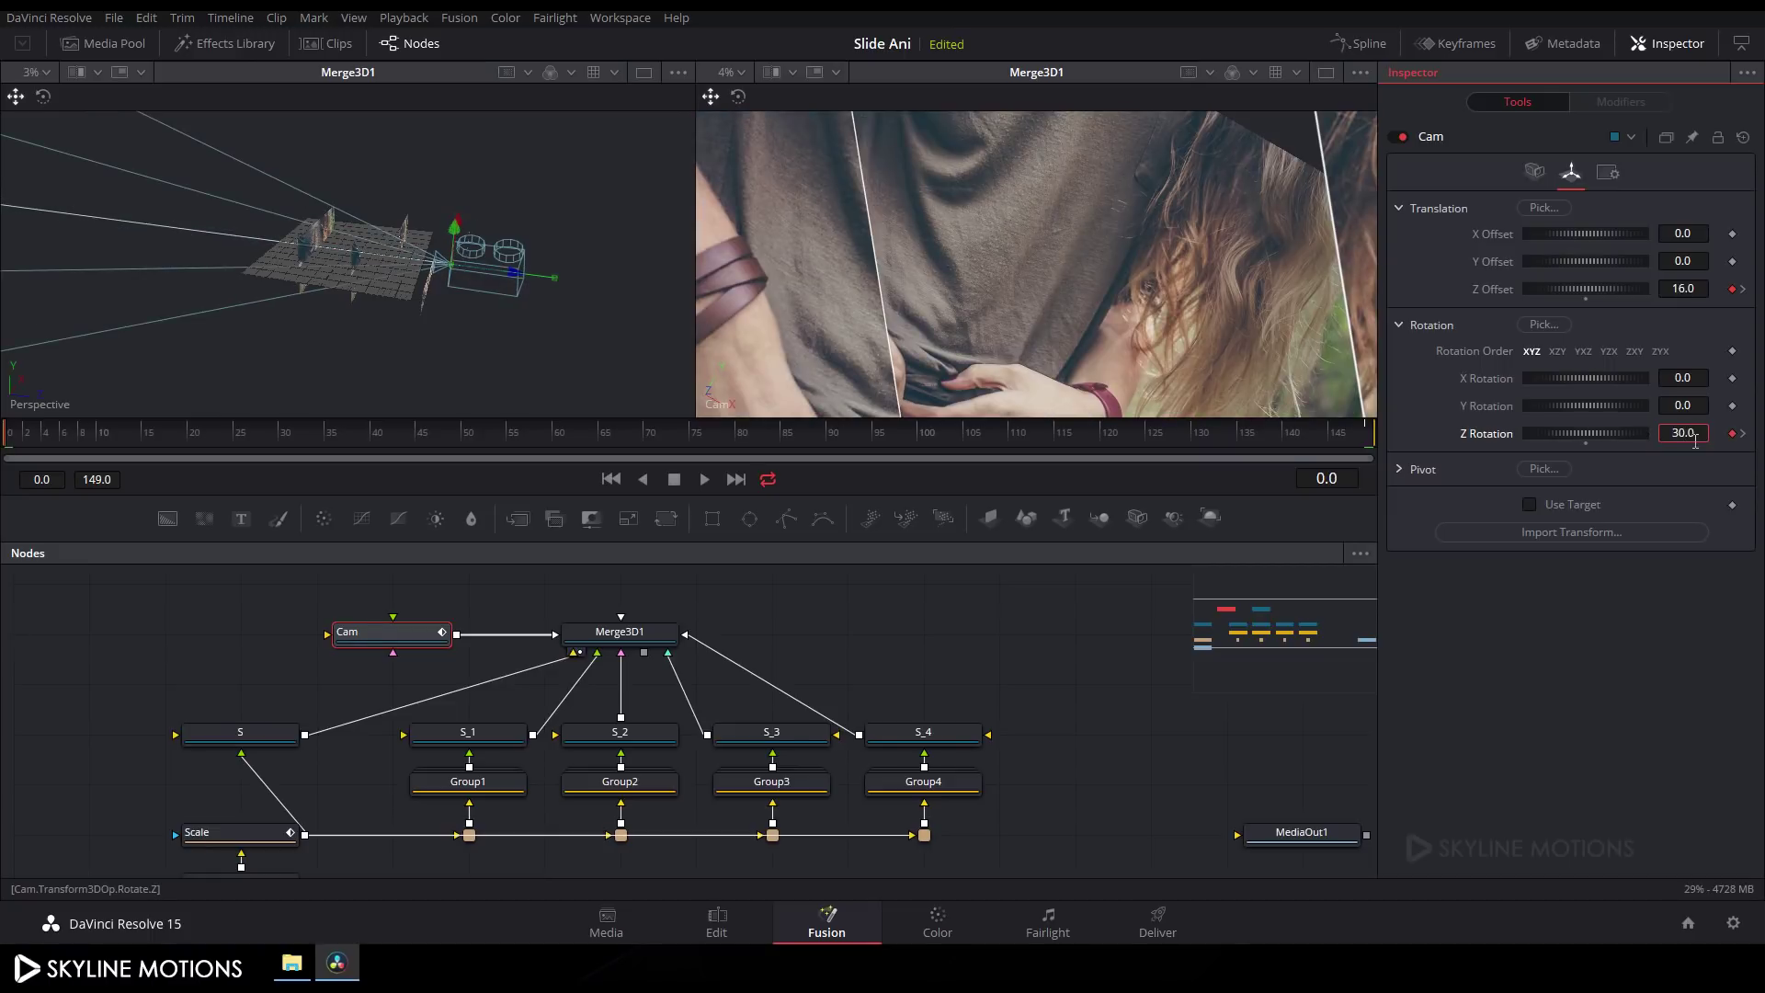
Step: Open the Spline editor, limit it to selecting one tool at a time, and display Cam's Z Offset curve
left_click(1370, 43)
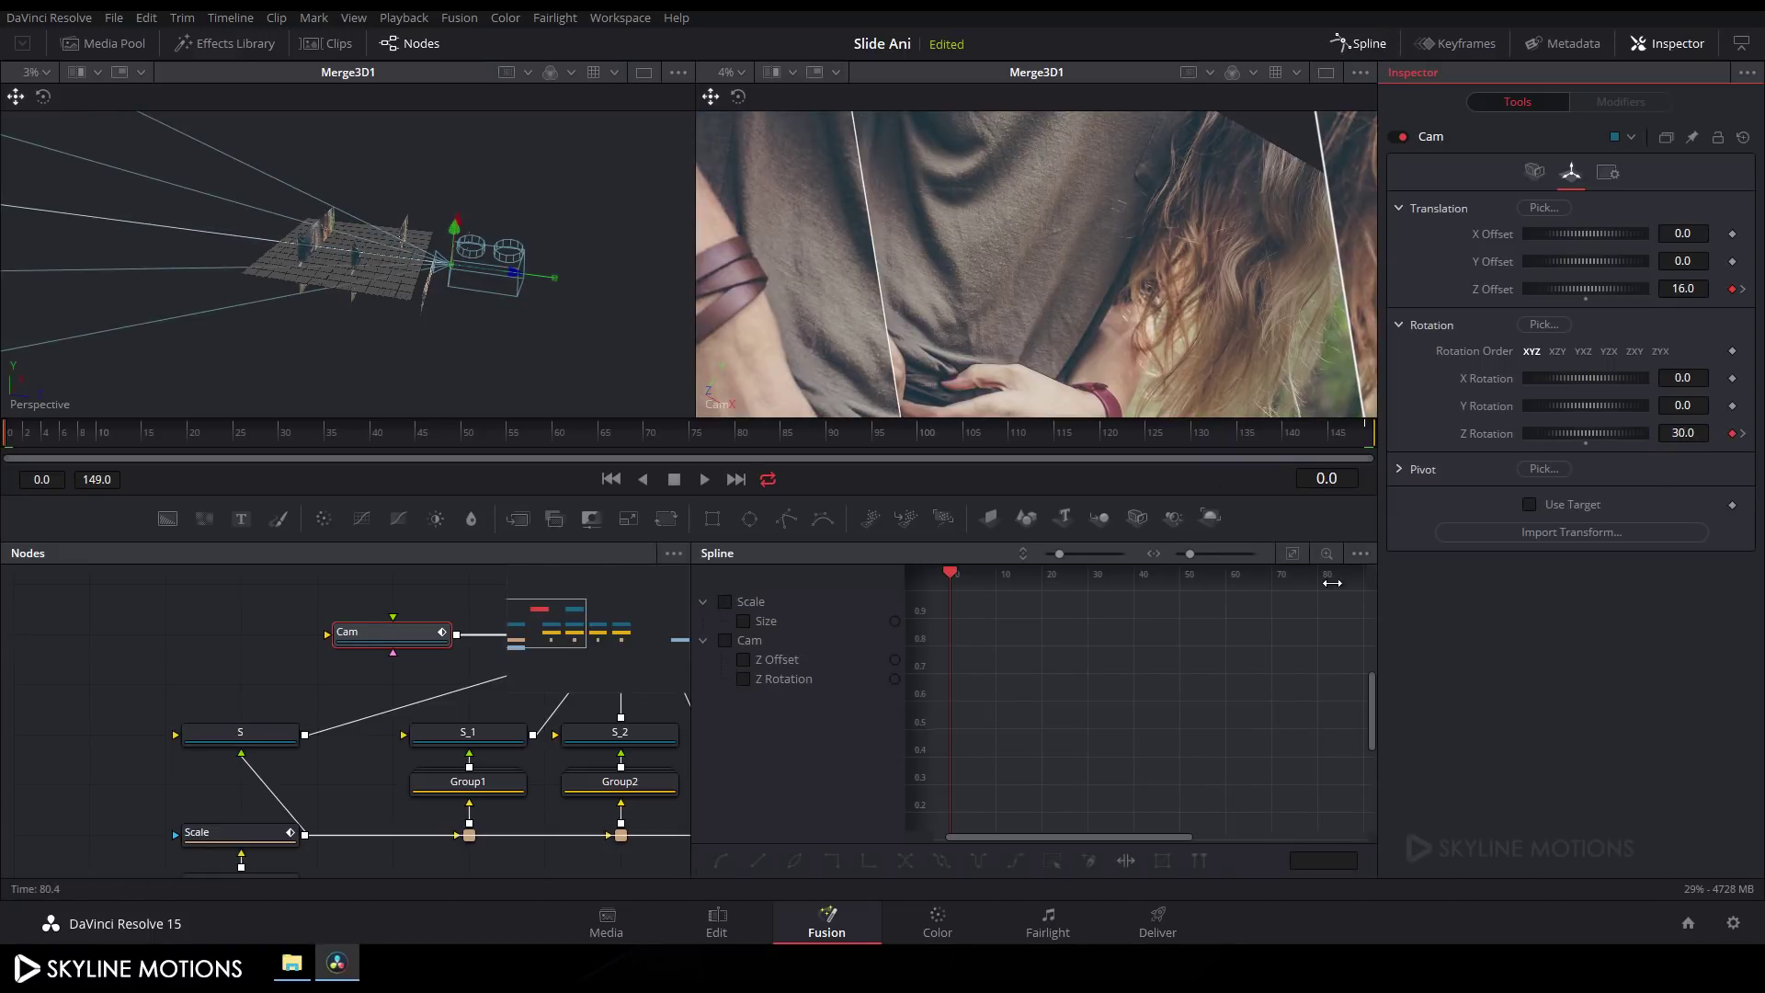
left_click(1361, 555)
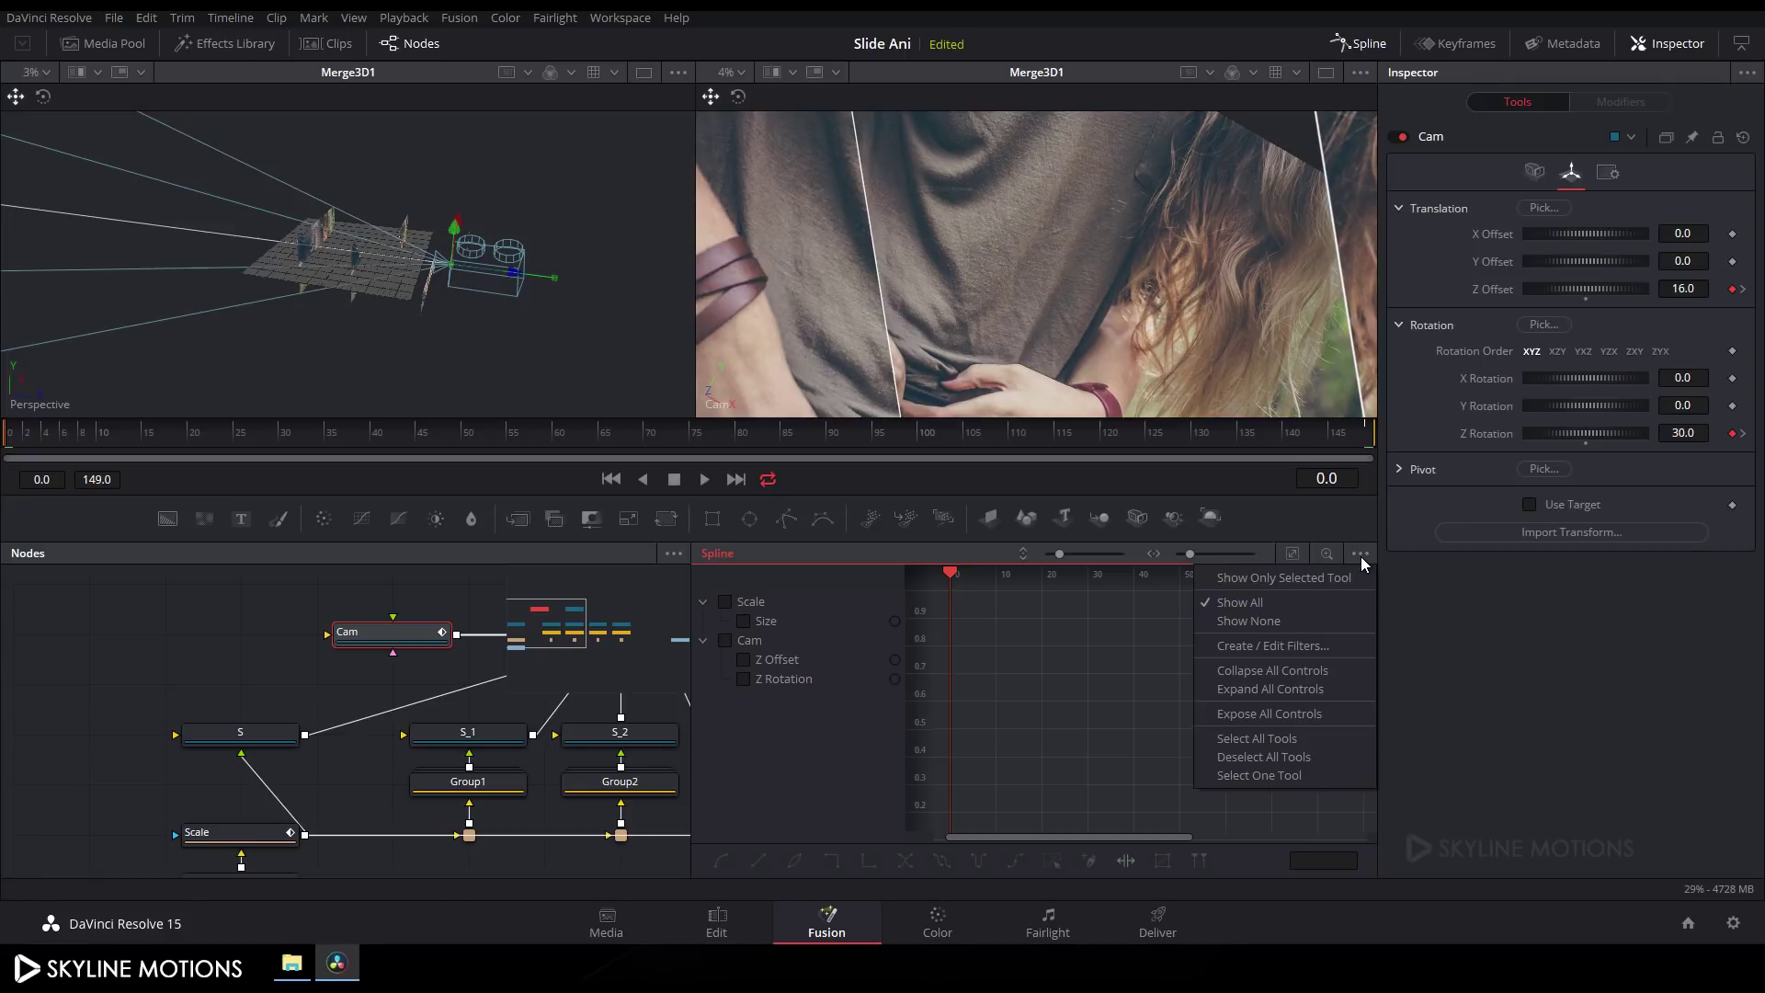
left_click(1255, 778)
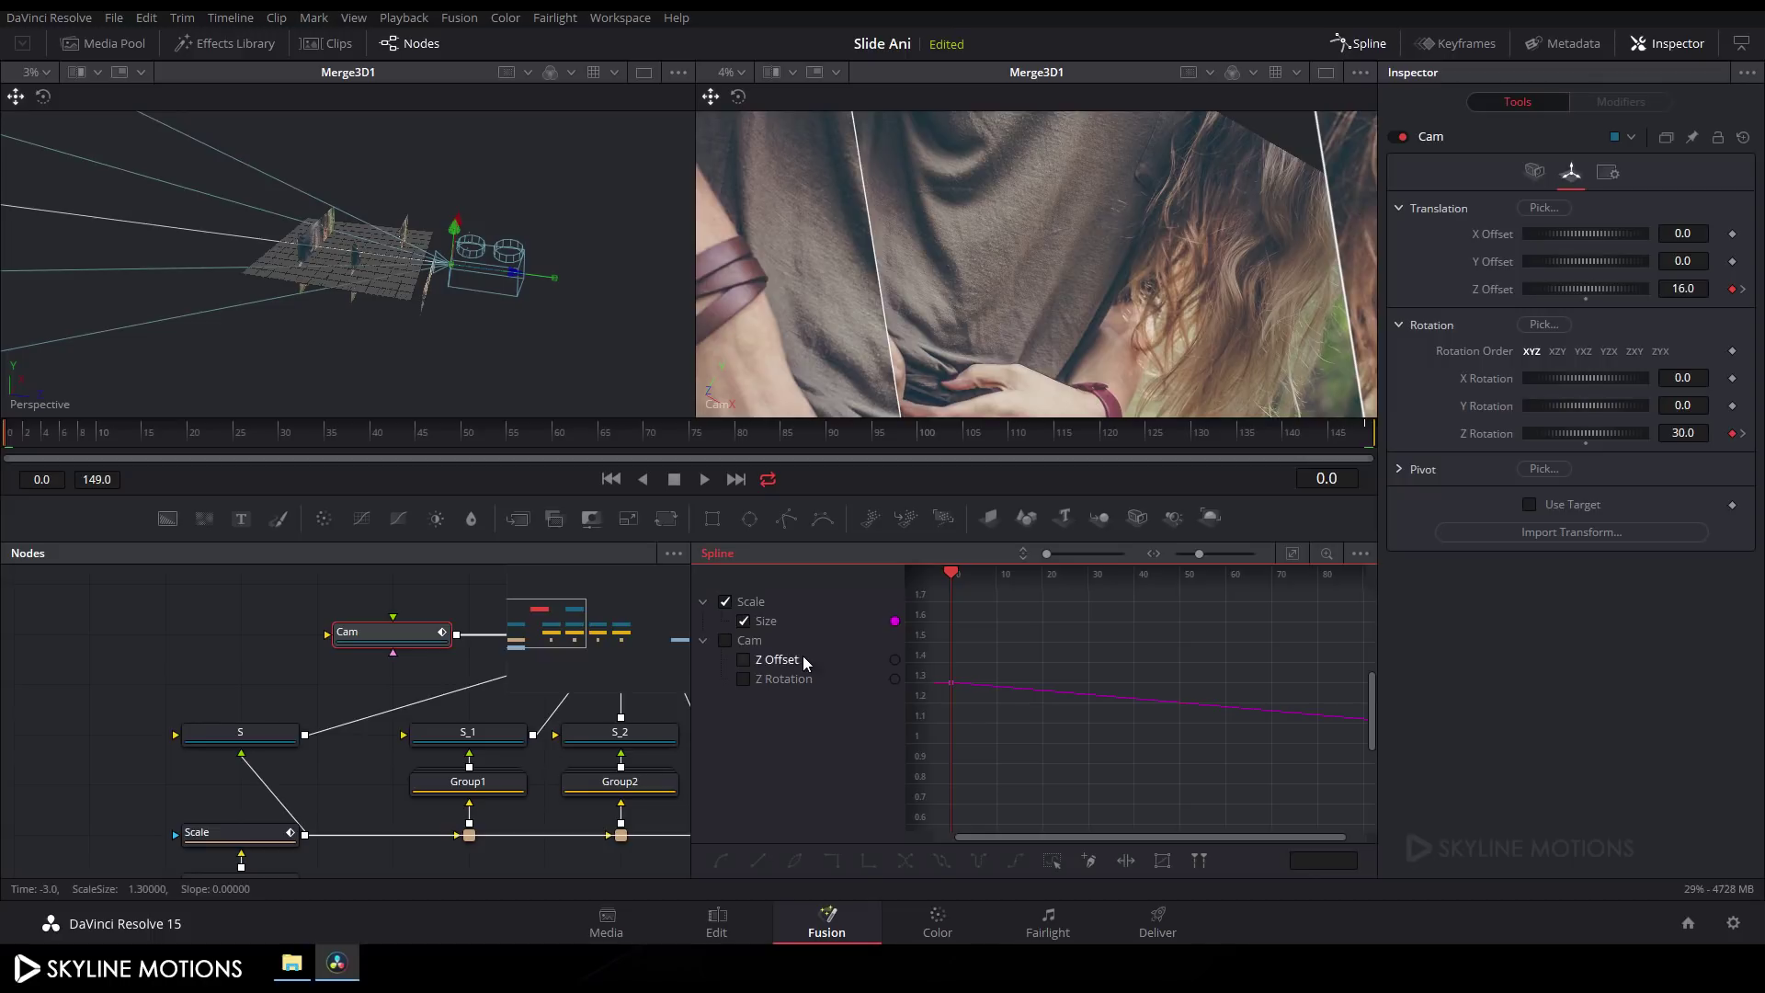
left_click(745, 659)
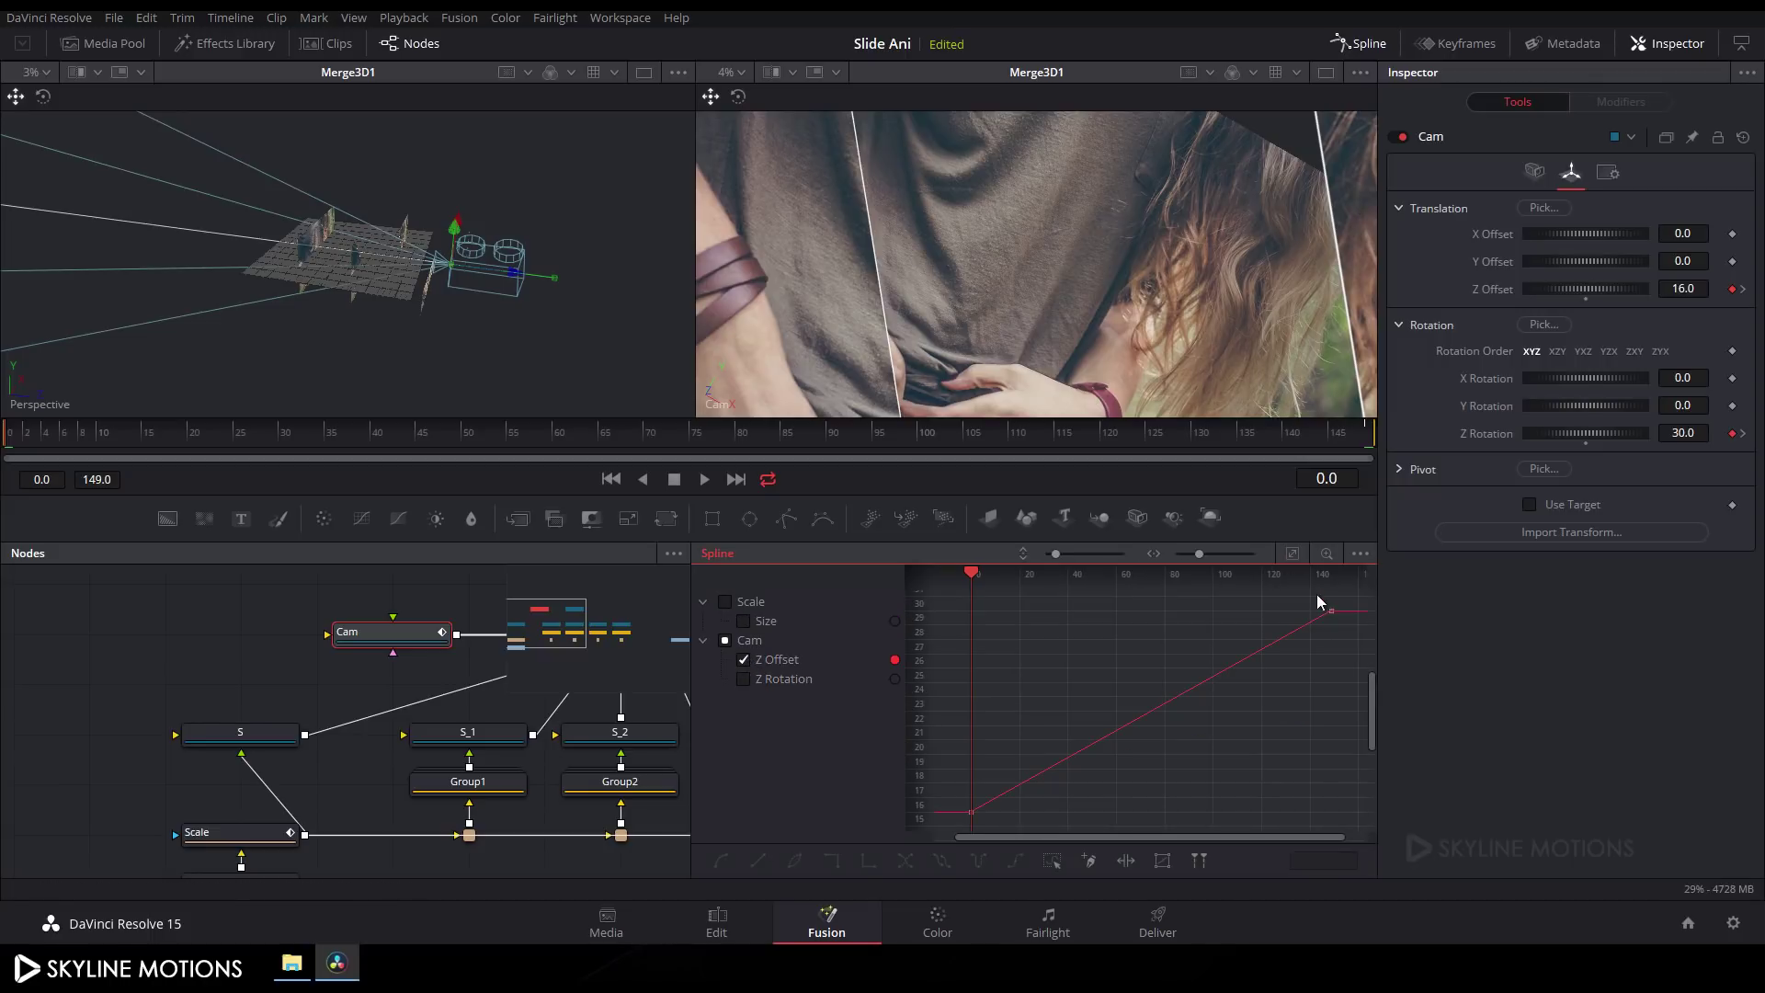
Step: Smooth both Z Offset keyframes and stretch the end keyframe's handle horizontally back to about frame 0
left_click_drag(1340, 597, 966, 825)
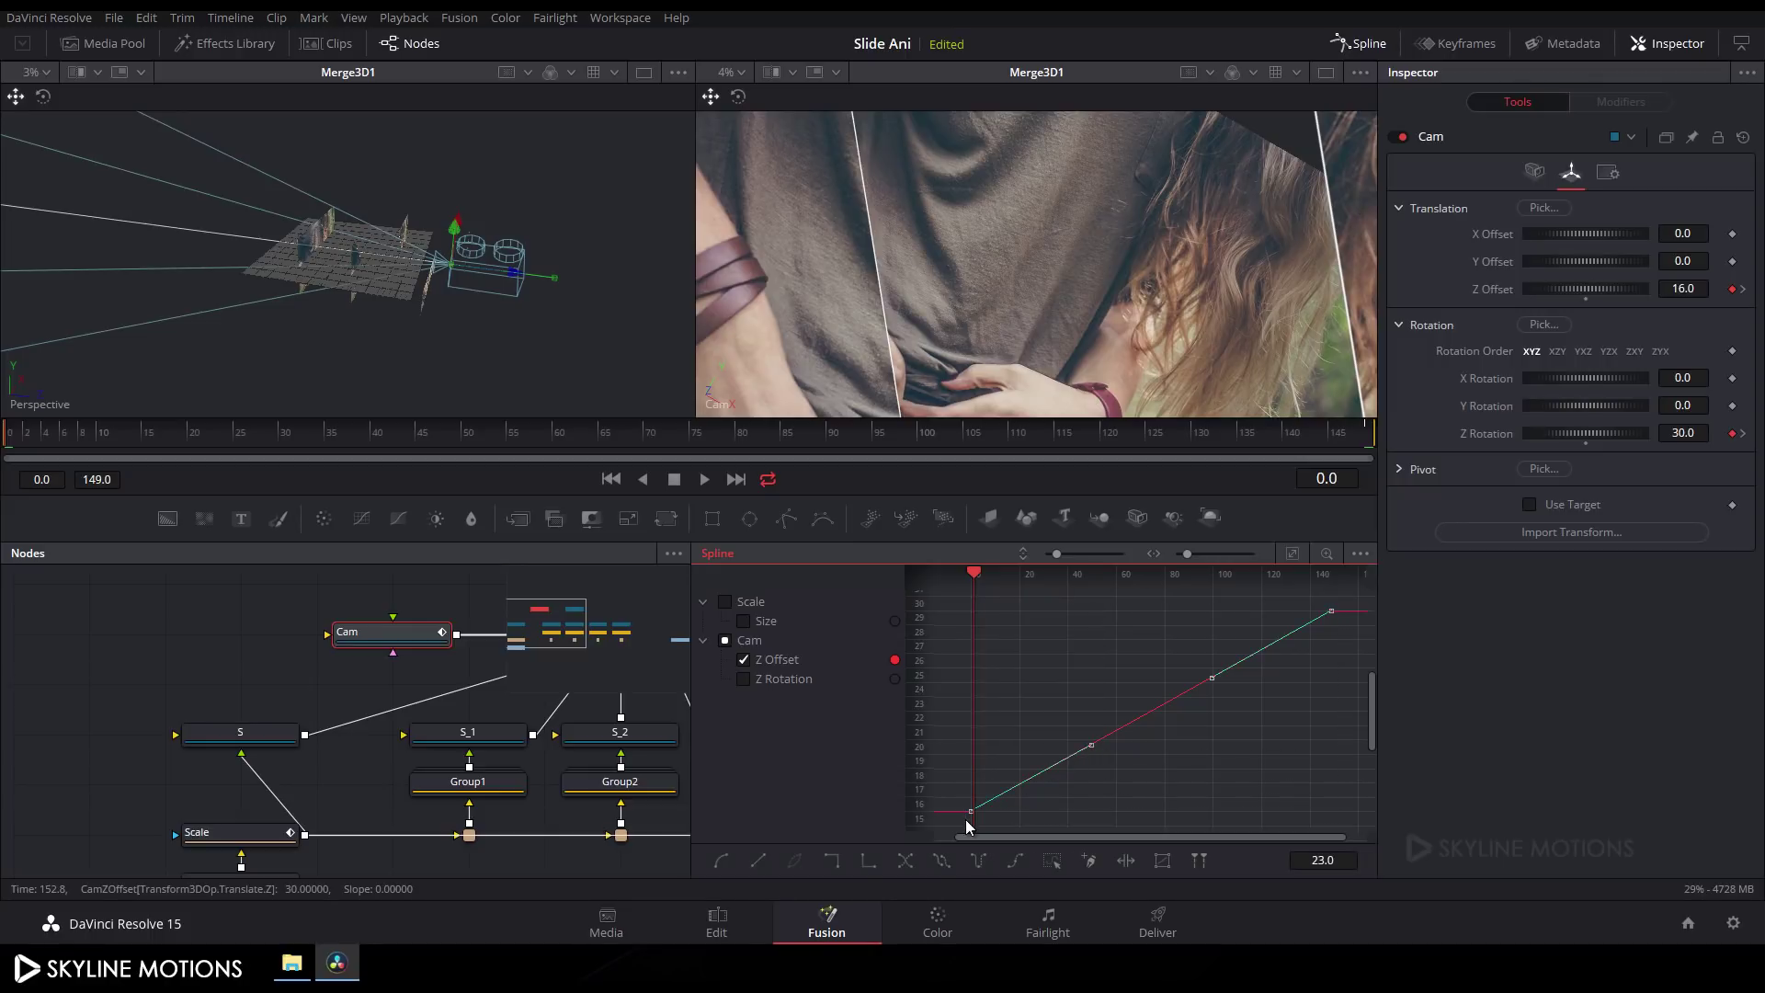
key("shift+s")
left_click_drag(1211, 610, 973, 616)
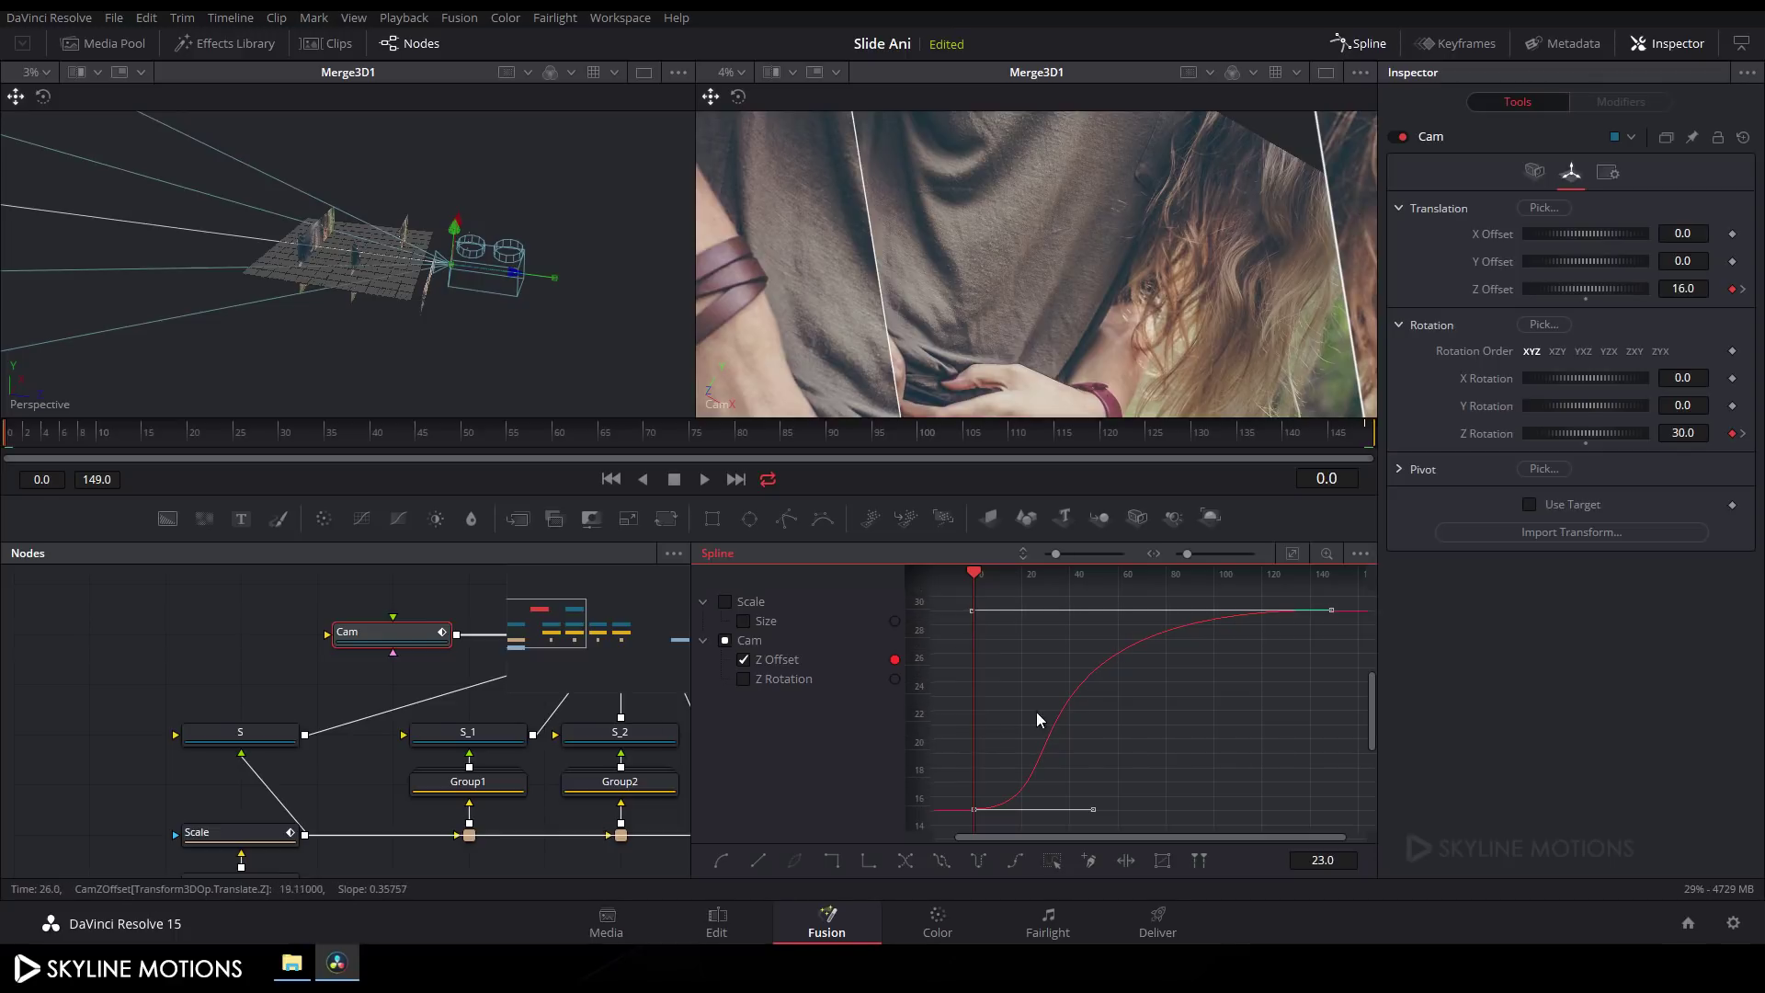
Step: Display only Cam's Z Rotation curve, smooth both keyframes, and stretch the end keyframe's handle horizontally back to about frame 0
left_click(744, 680)
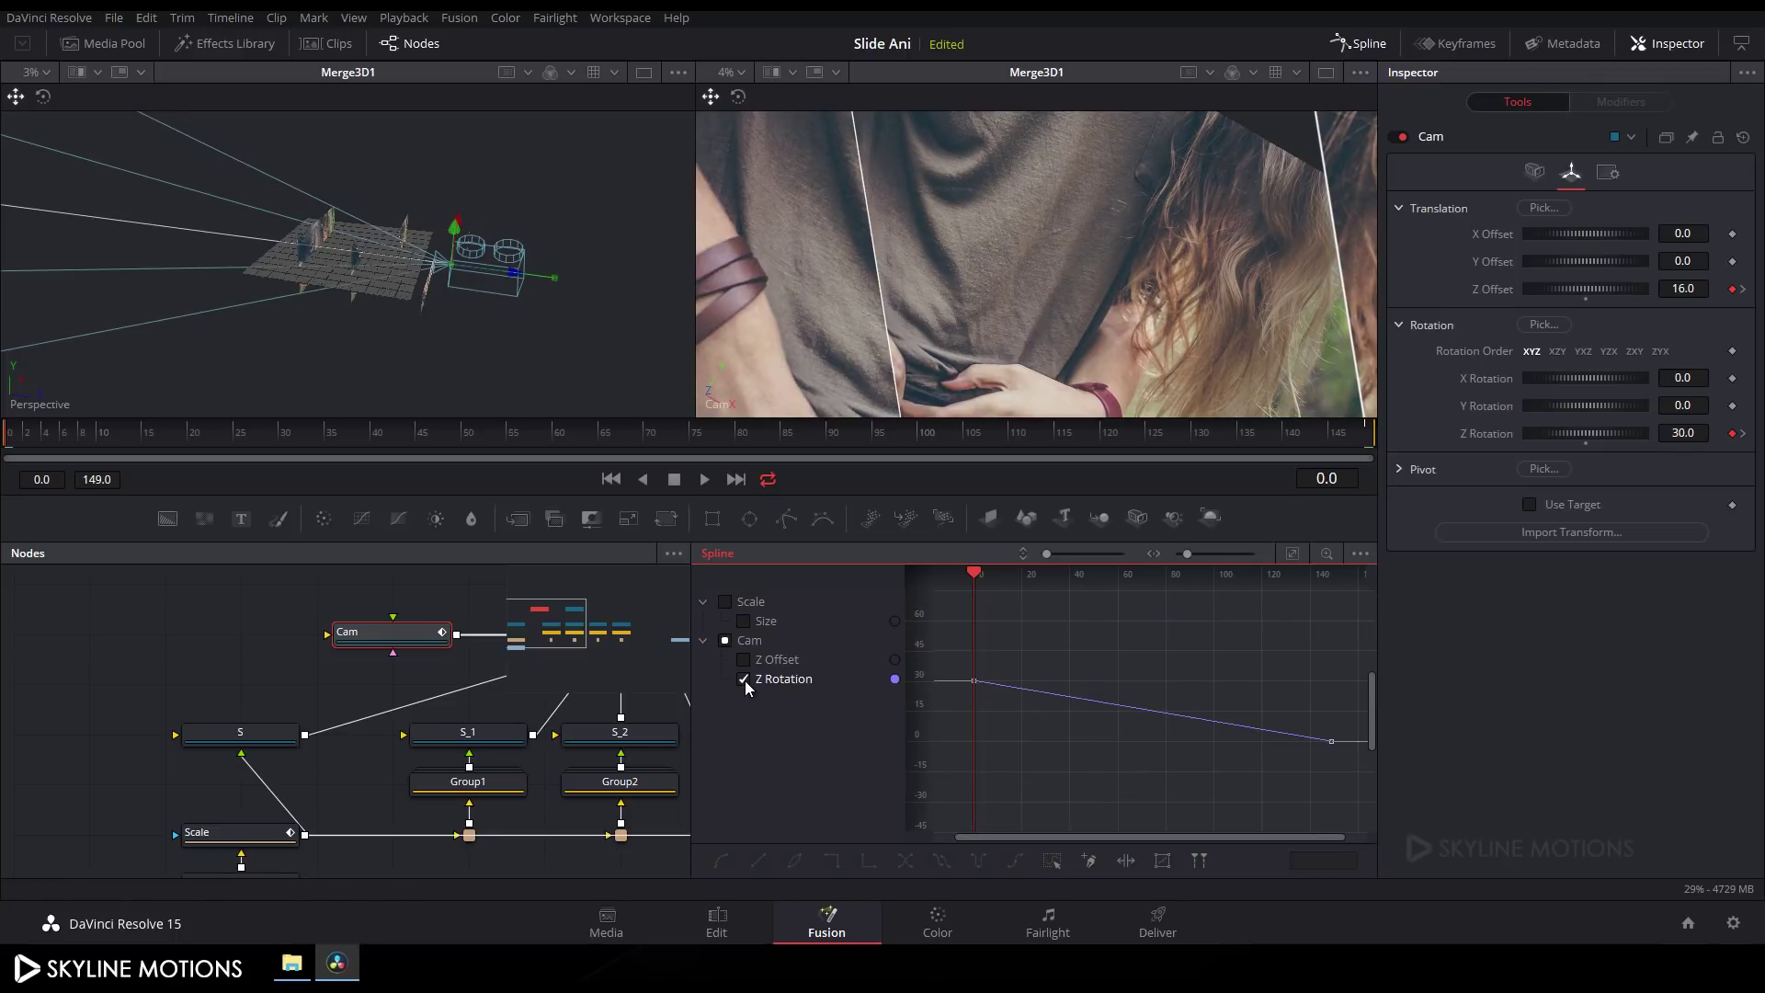
left_click(1292, 559)
left_click_drag(960, 597, 1337, 833)
key("shift+s")
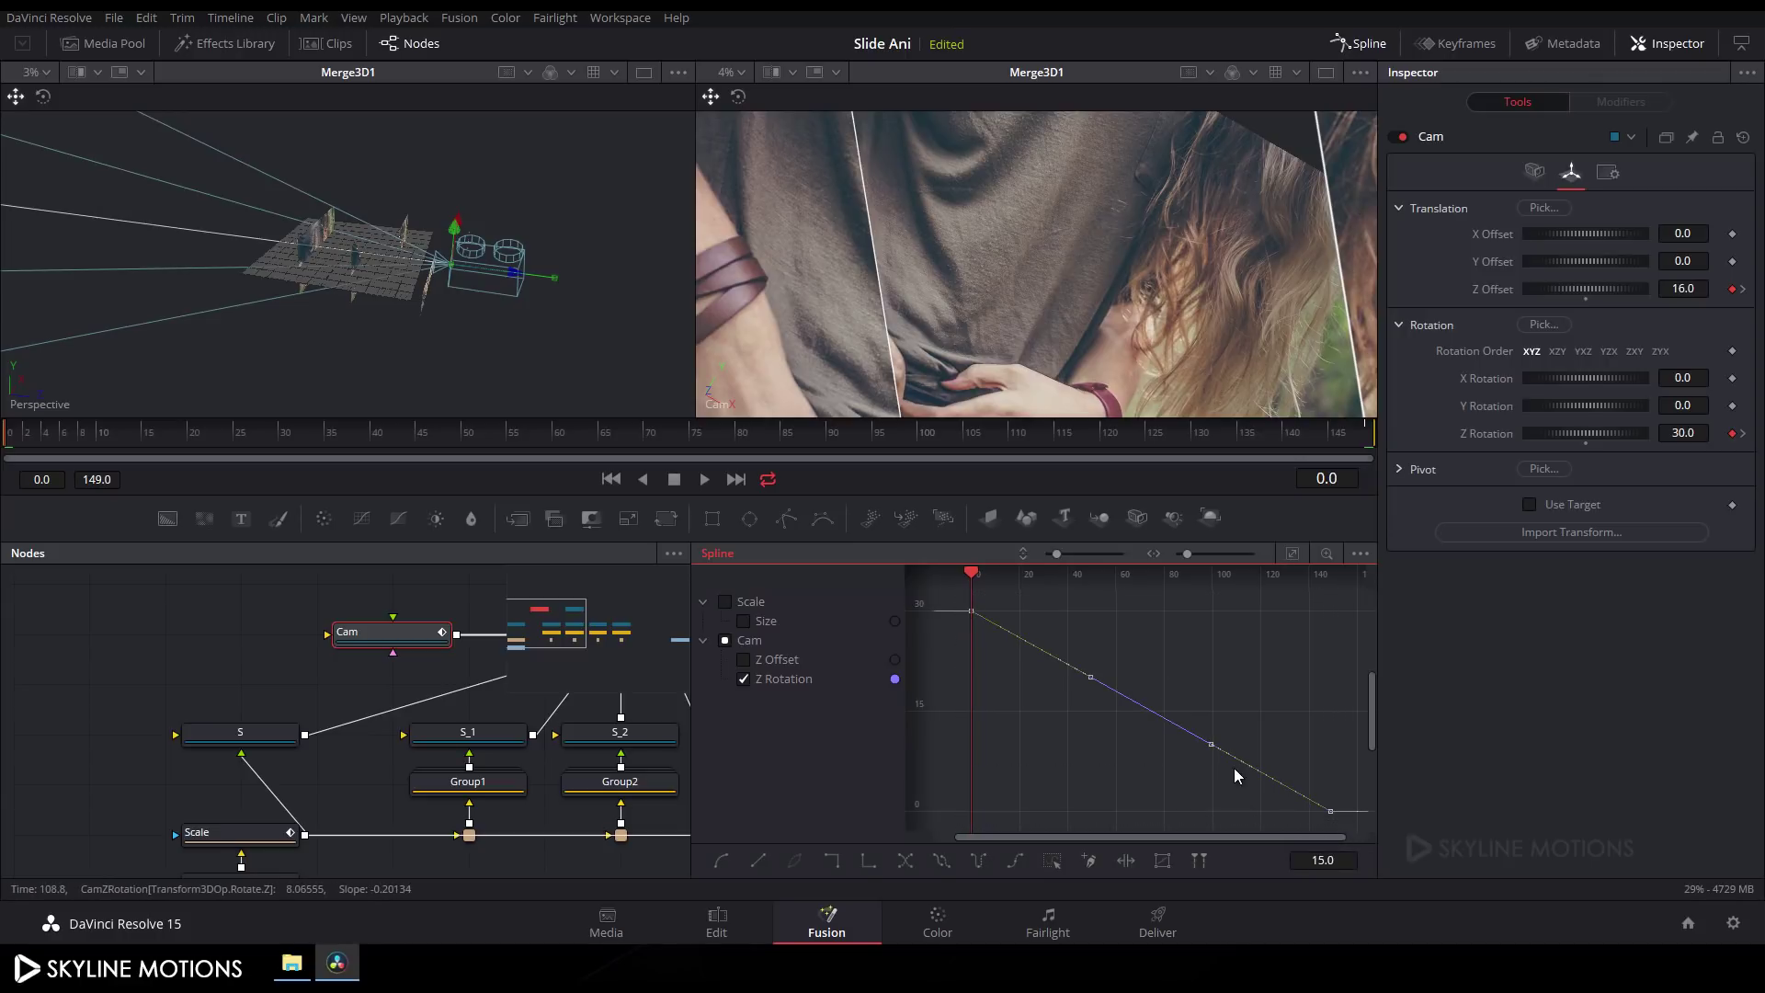
left_click_drag(1210, 811, 967, 816)
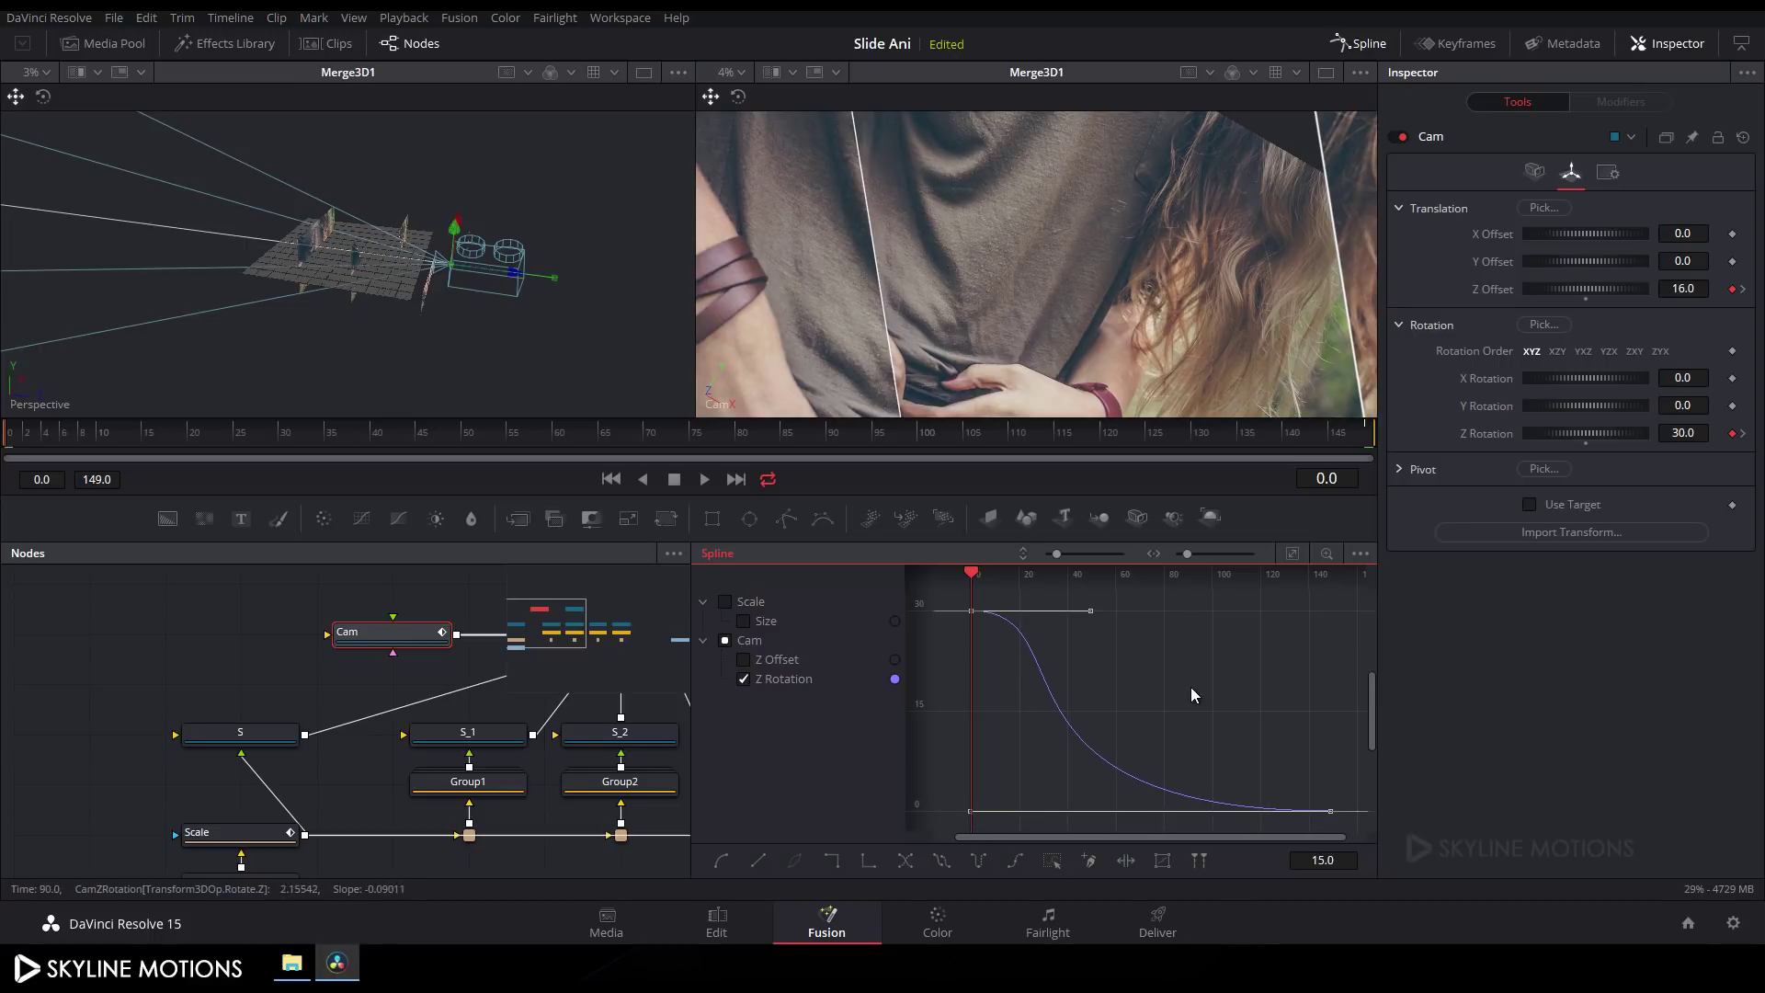
left_click(1356, 43)
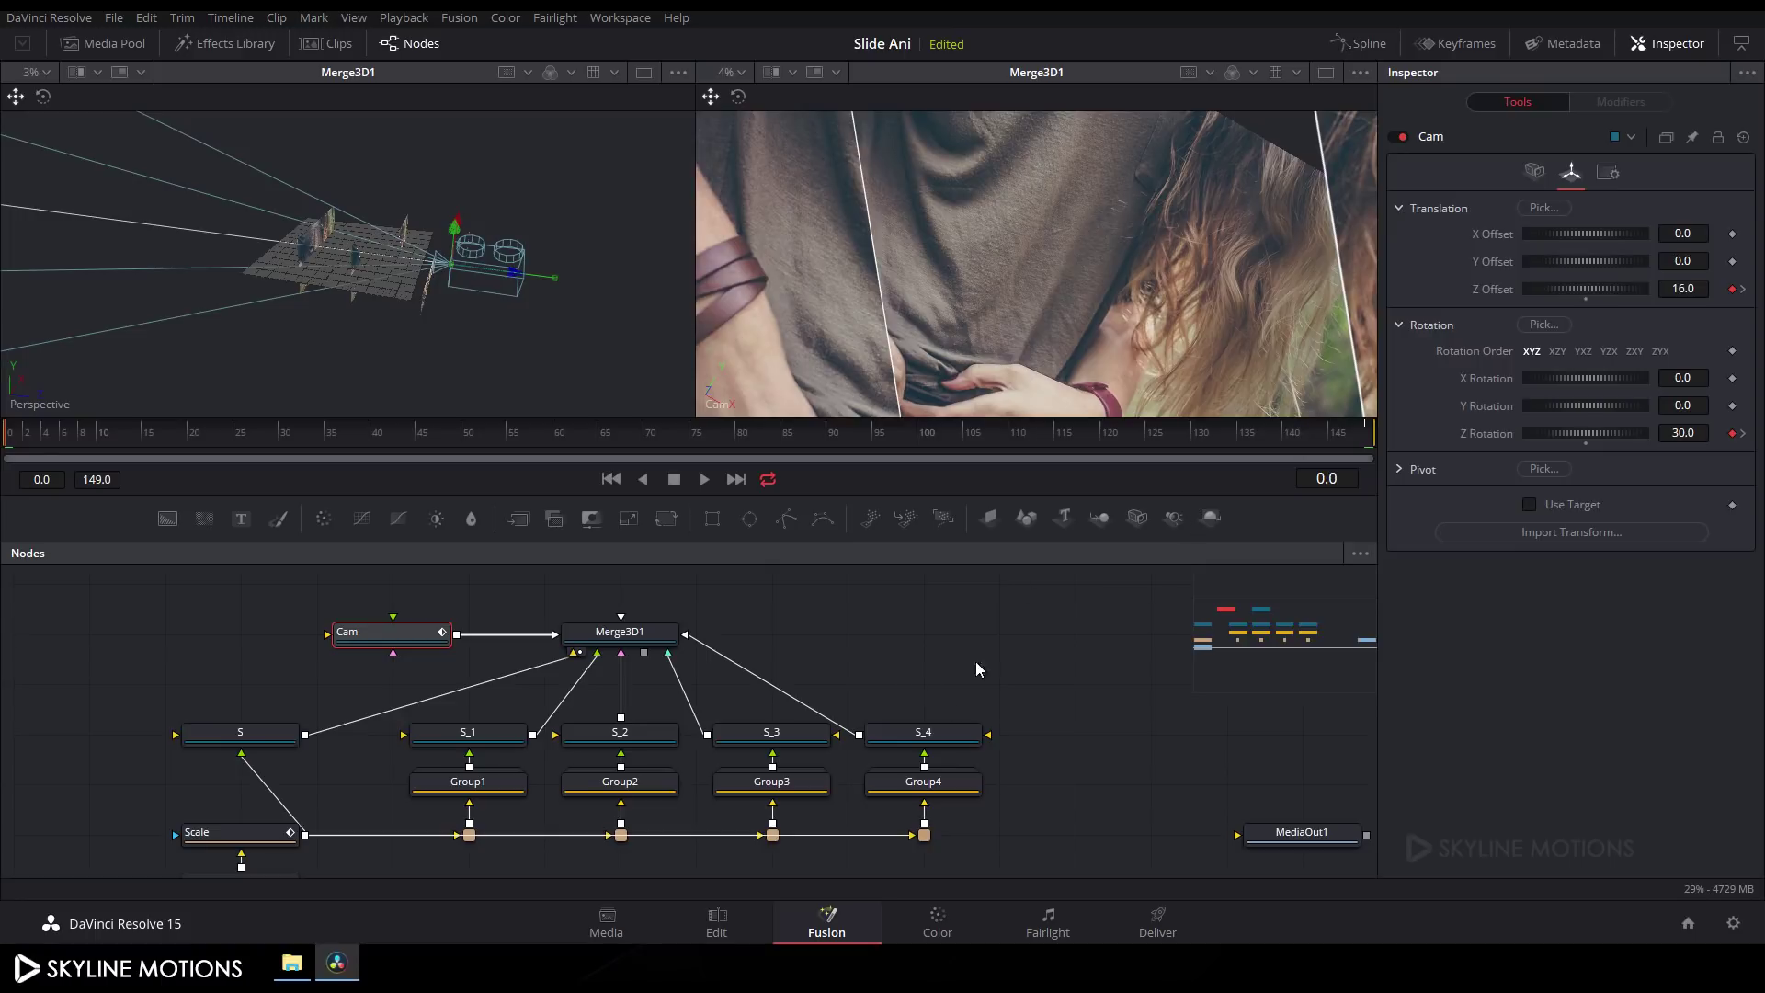
Step: At frame 149, enlarge slice S and set slice S_1's scale to about 1.19 to match up the photo pieces
left_click_drag(1107, 432, 1536, 432)
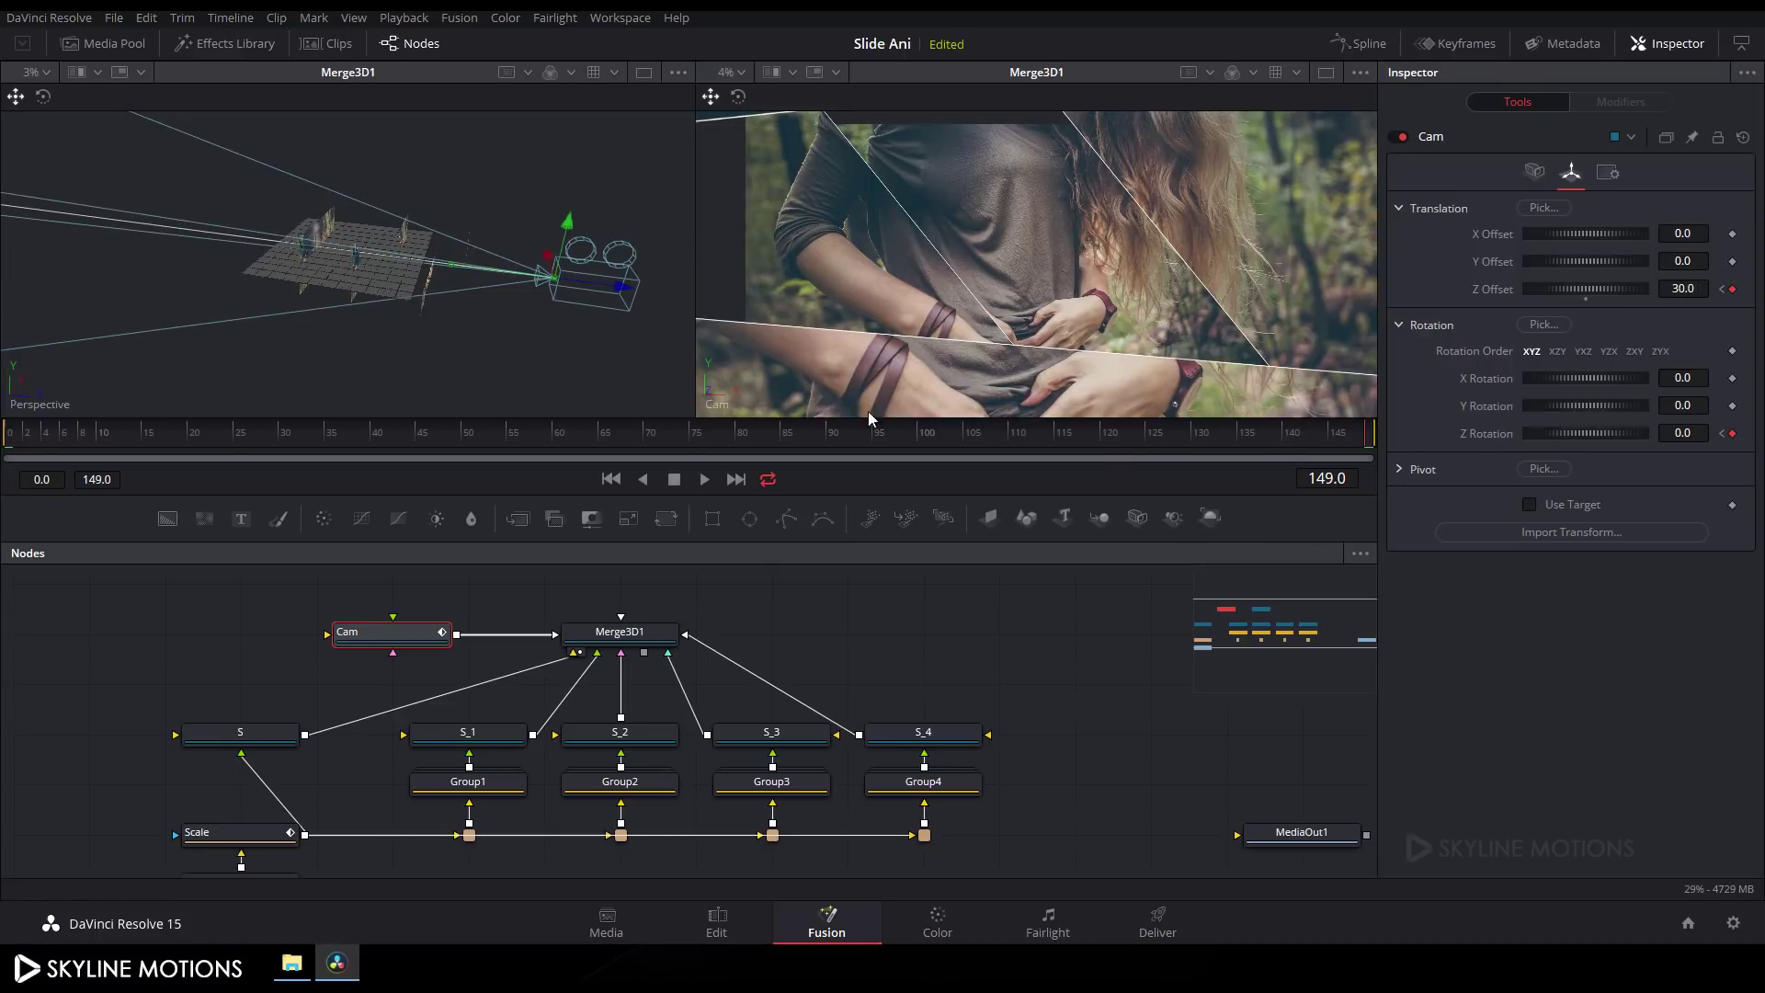
left_click(240, 732)
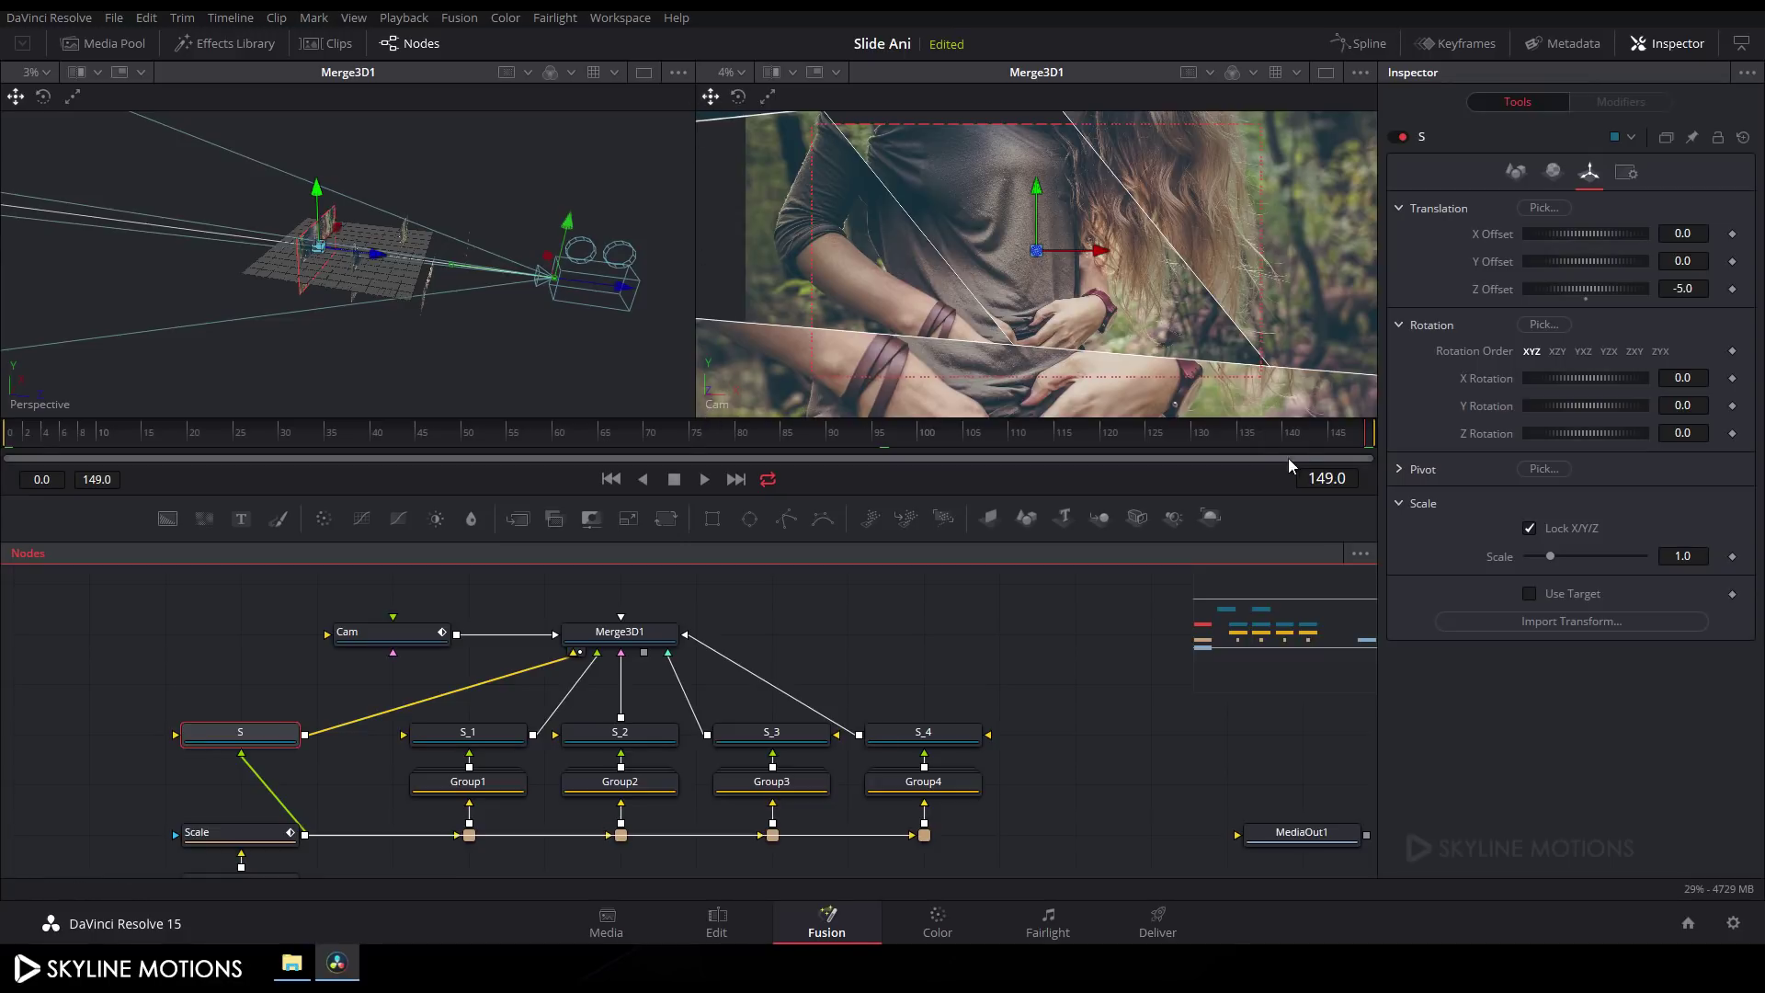
left_click_drag(1551, 555, 1684, 561)
left_click(480, 738)
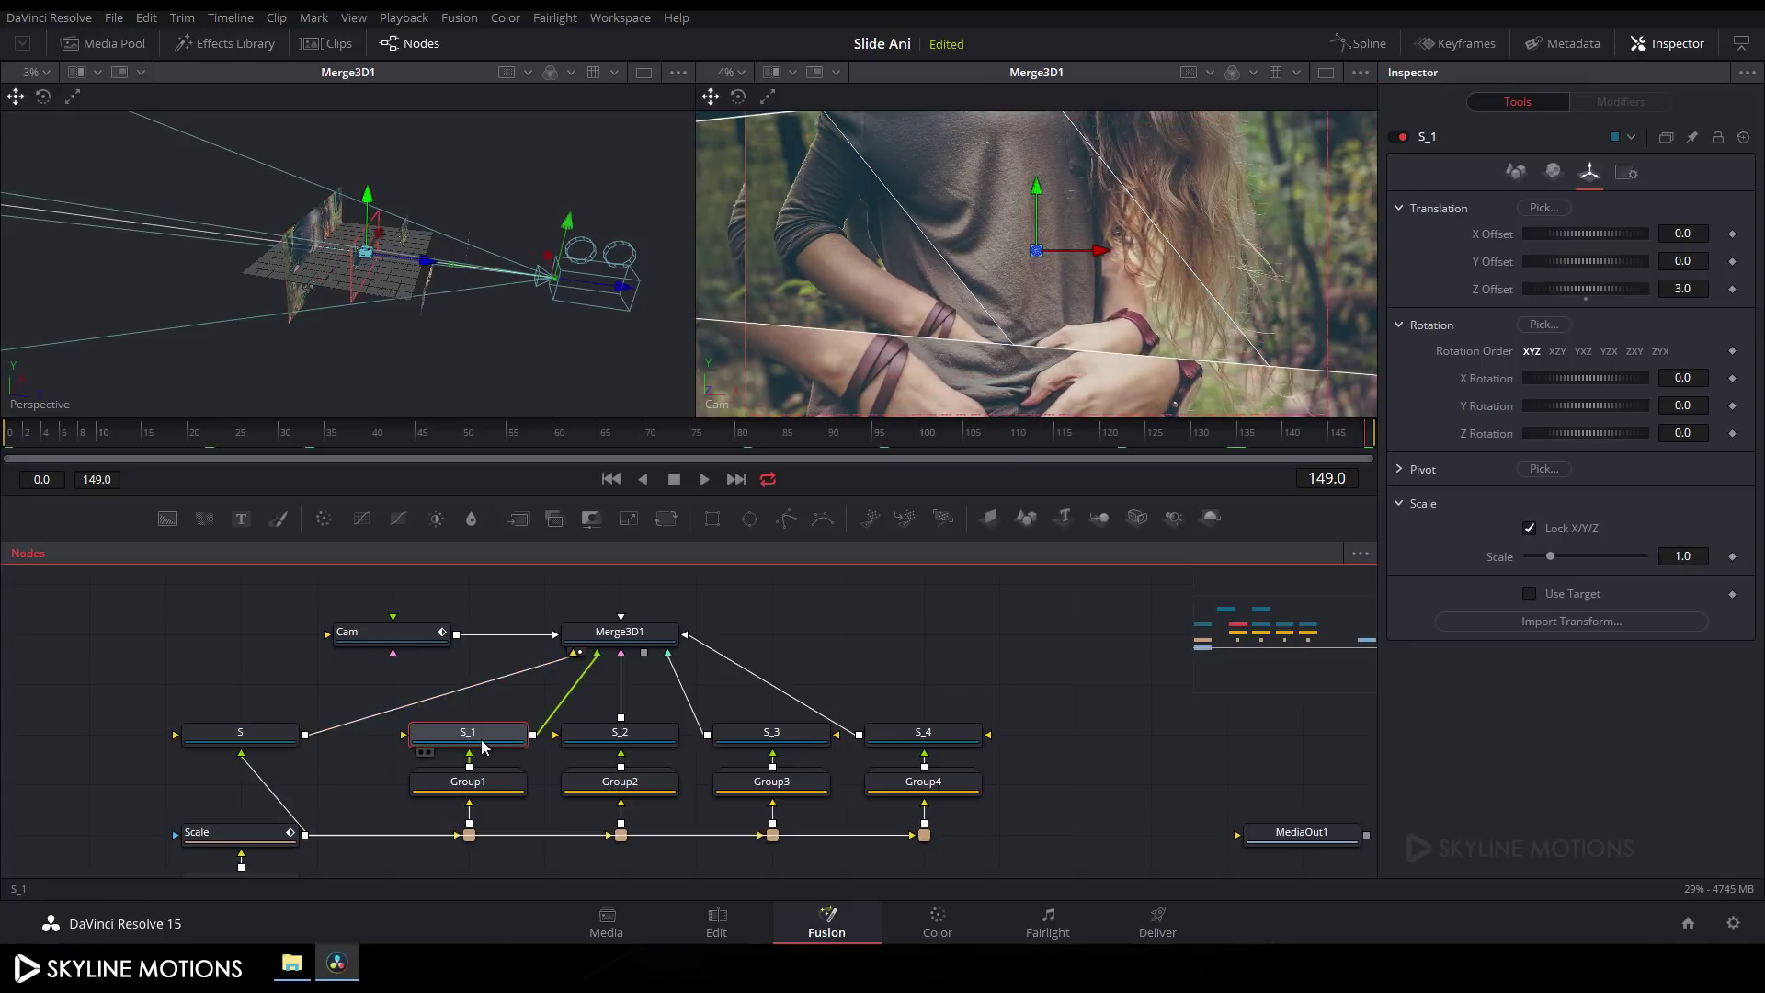
left_click_drag(1553, 554, 1597, 561)
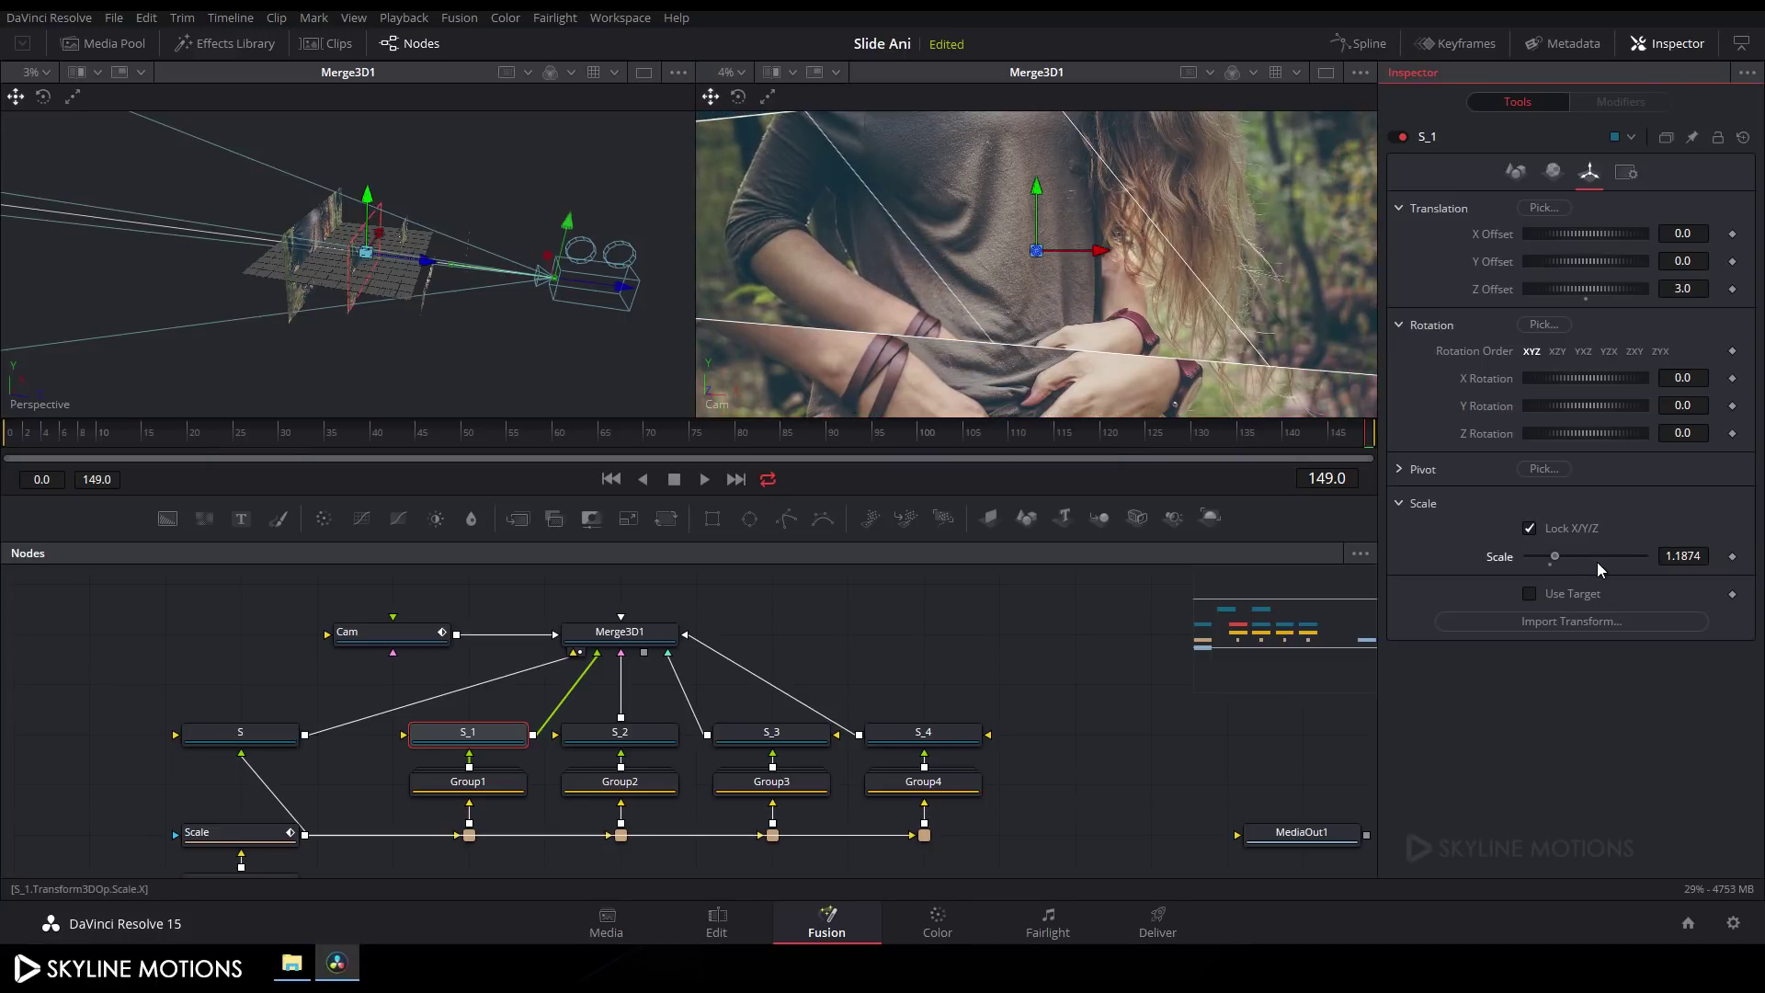
Step: Adjust slice S_2's scale to about 0.96 so its piece lines up with the rest of the photo
left_click(641, 738)
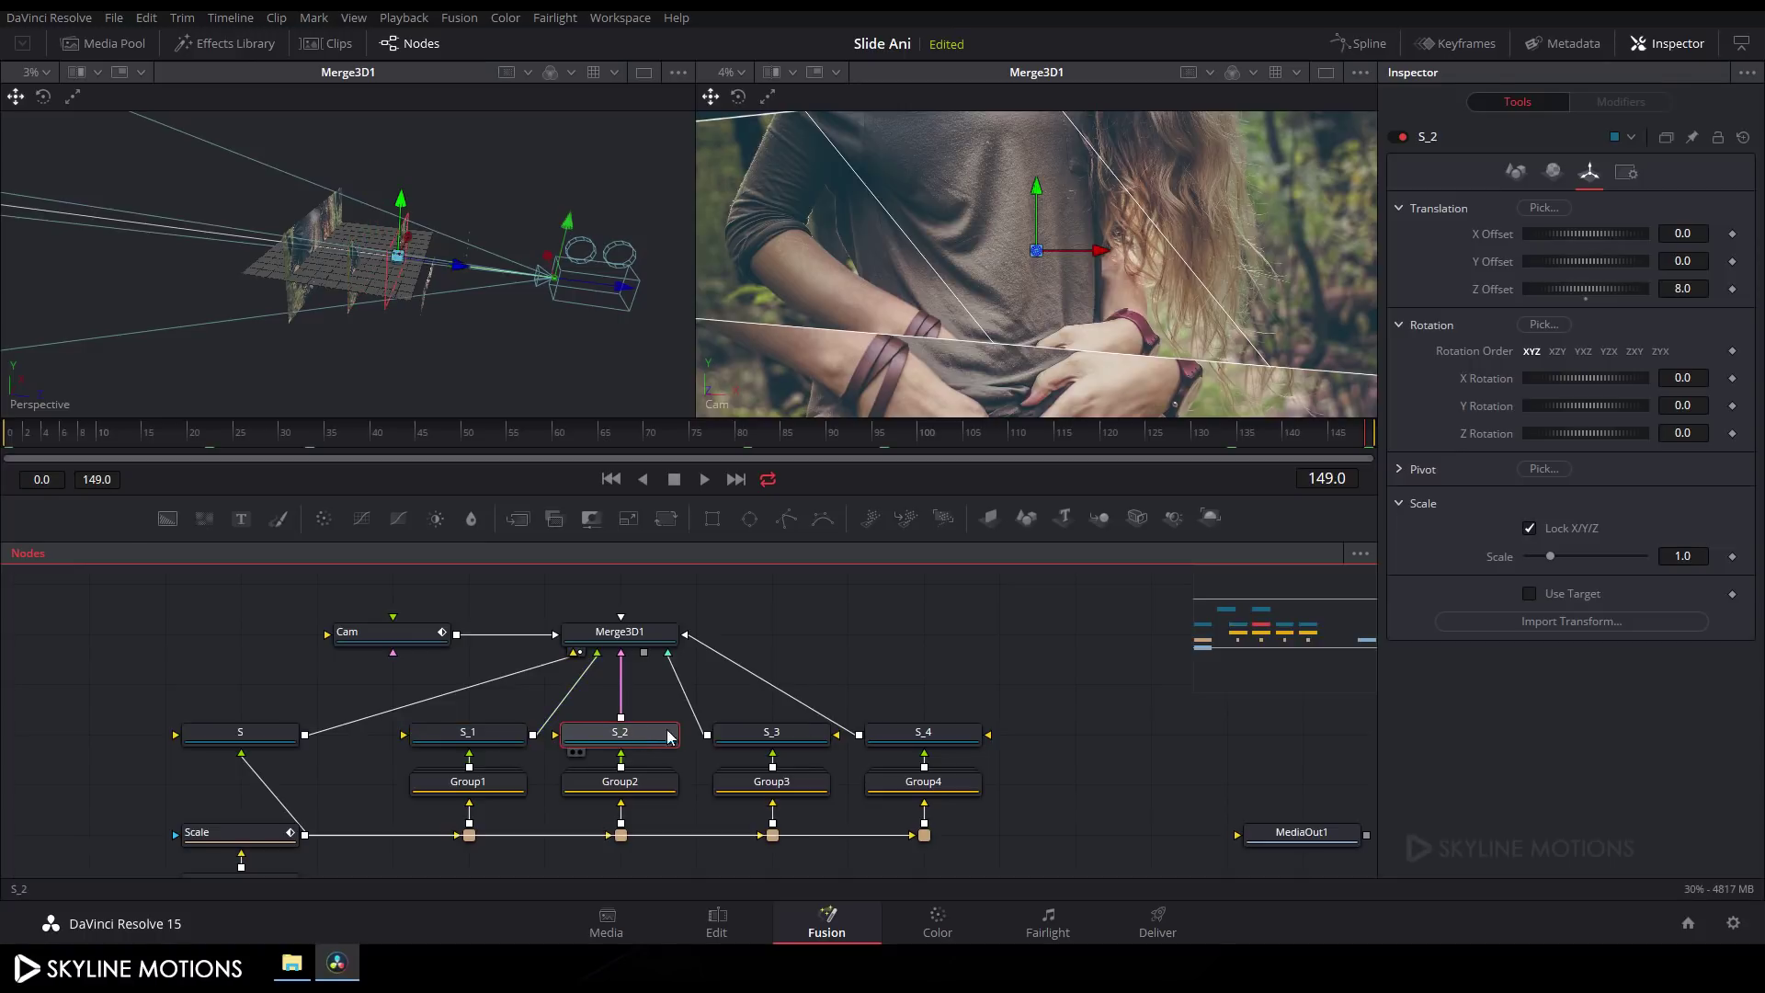
left_click_drag(1540, 559, 1535, 564)
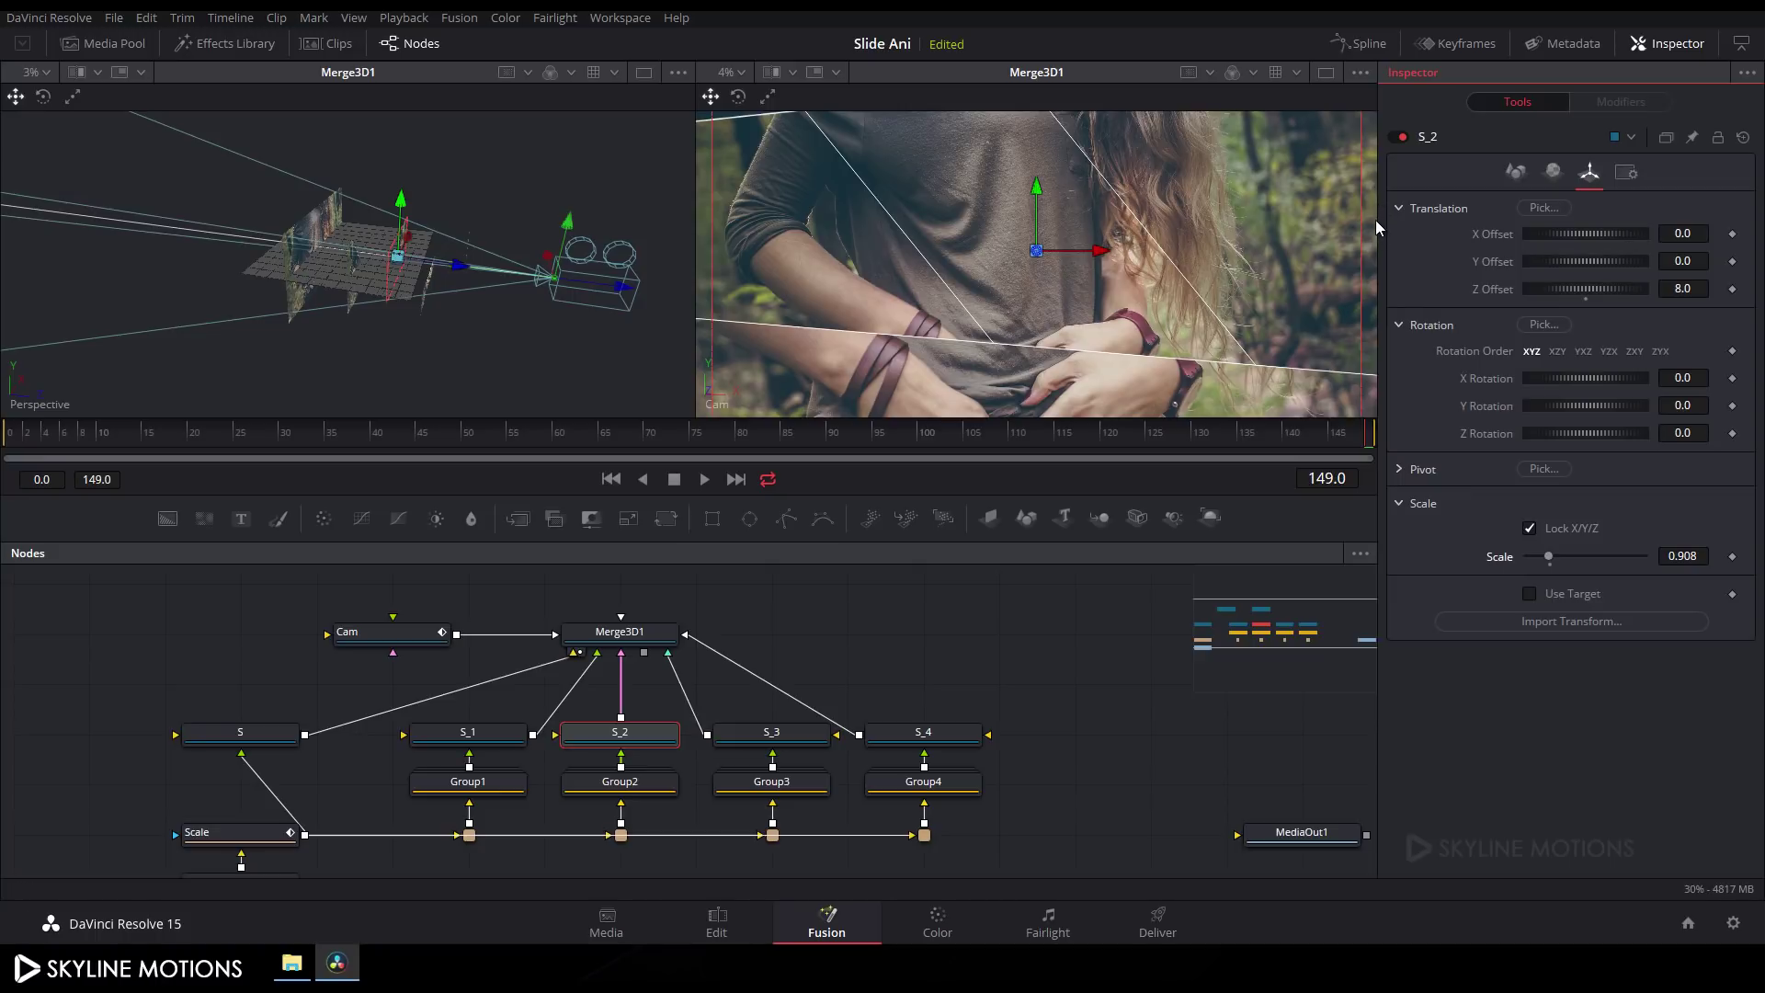
left_click_drag(1552, 555, 1562, 559)
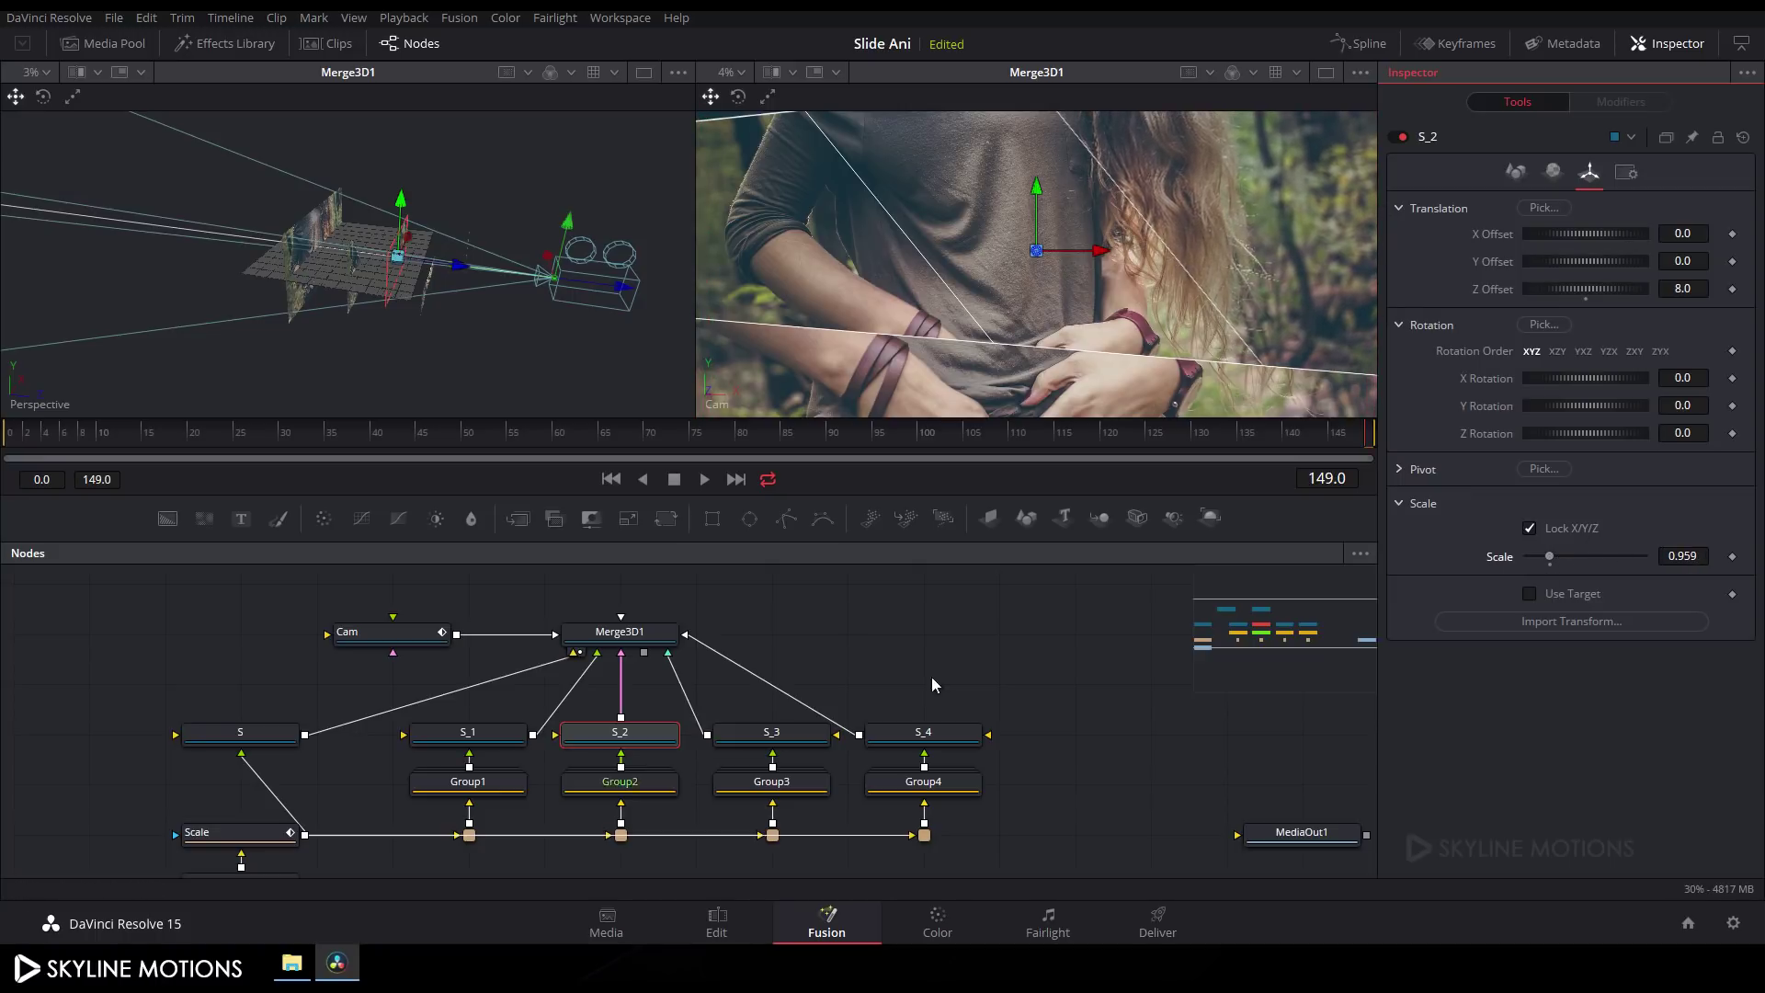
Step: Reduce slice S_3's scale and set slice S_4's scale to about 0.52, and make the viewers slightly taller
left_click(771, 732)
left_click_drag(1549, 558, 1437, 572)
left_click(929, 740)
left_click_drag(939, 496, 939, 519)
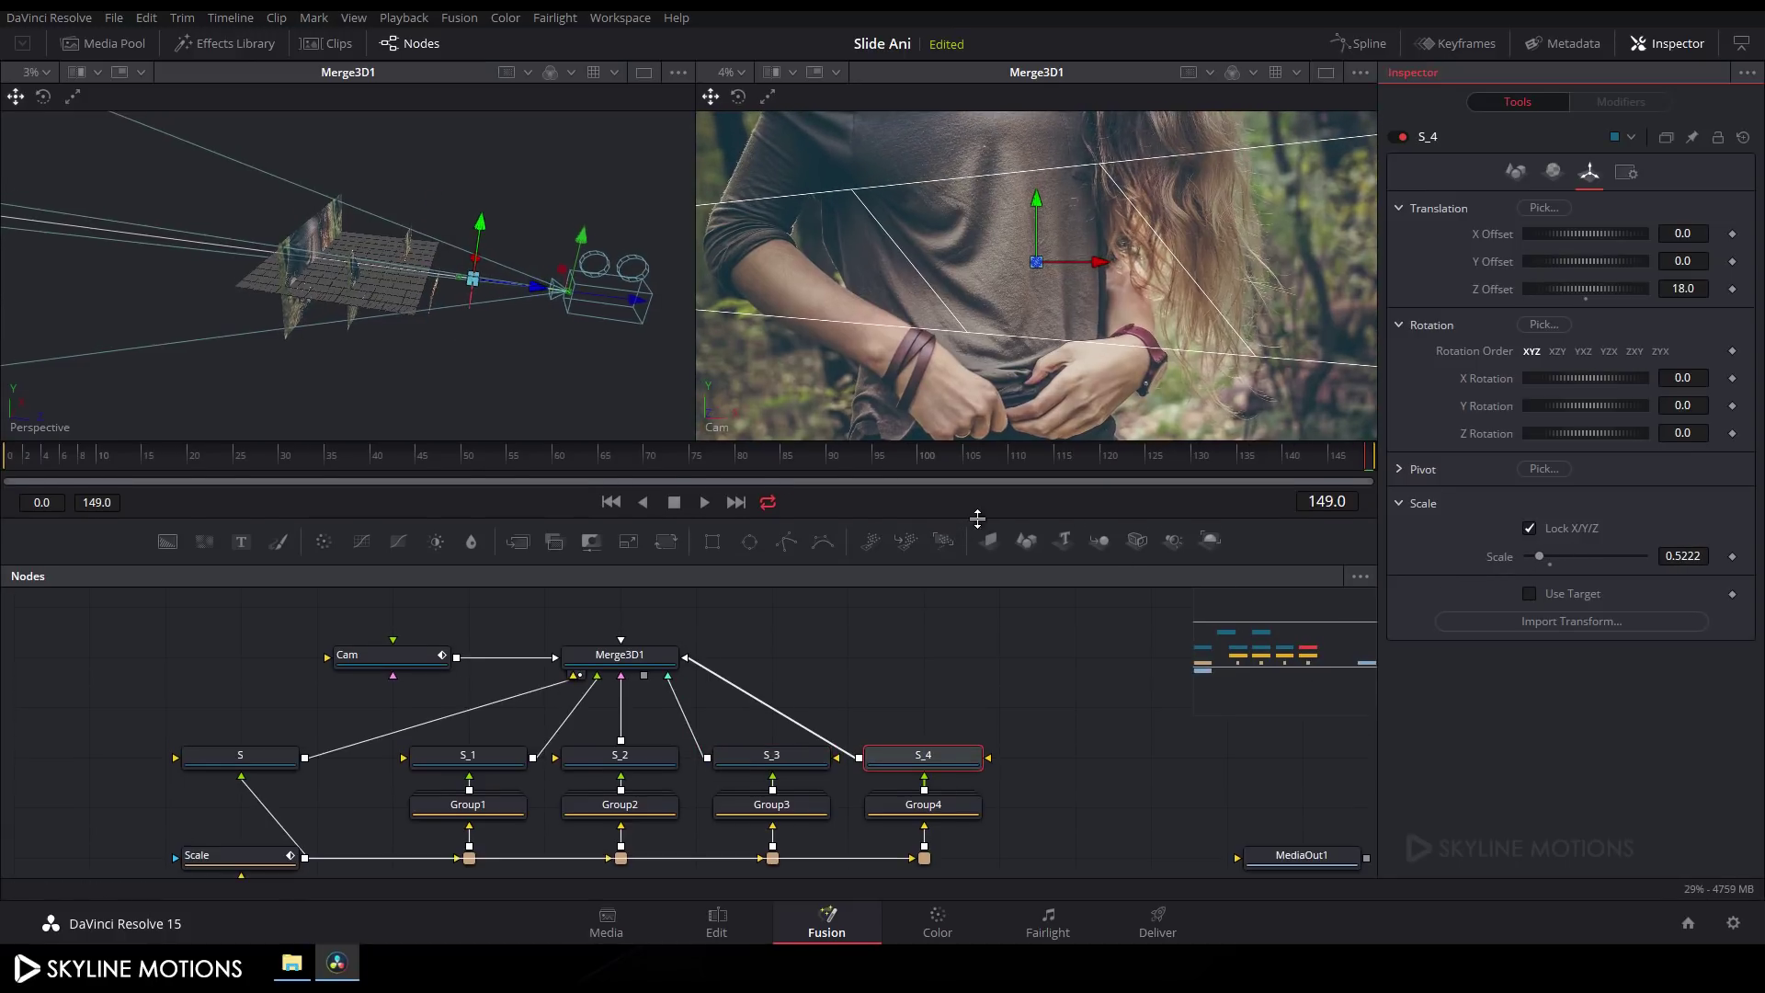
Step: Add a Renderer 3D node beside Merge3D1, feed it Merge3D1's output, and show it in the second viewer
left_click(777, 656)
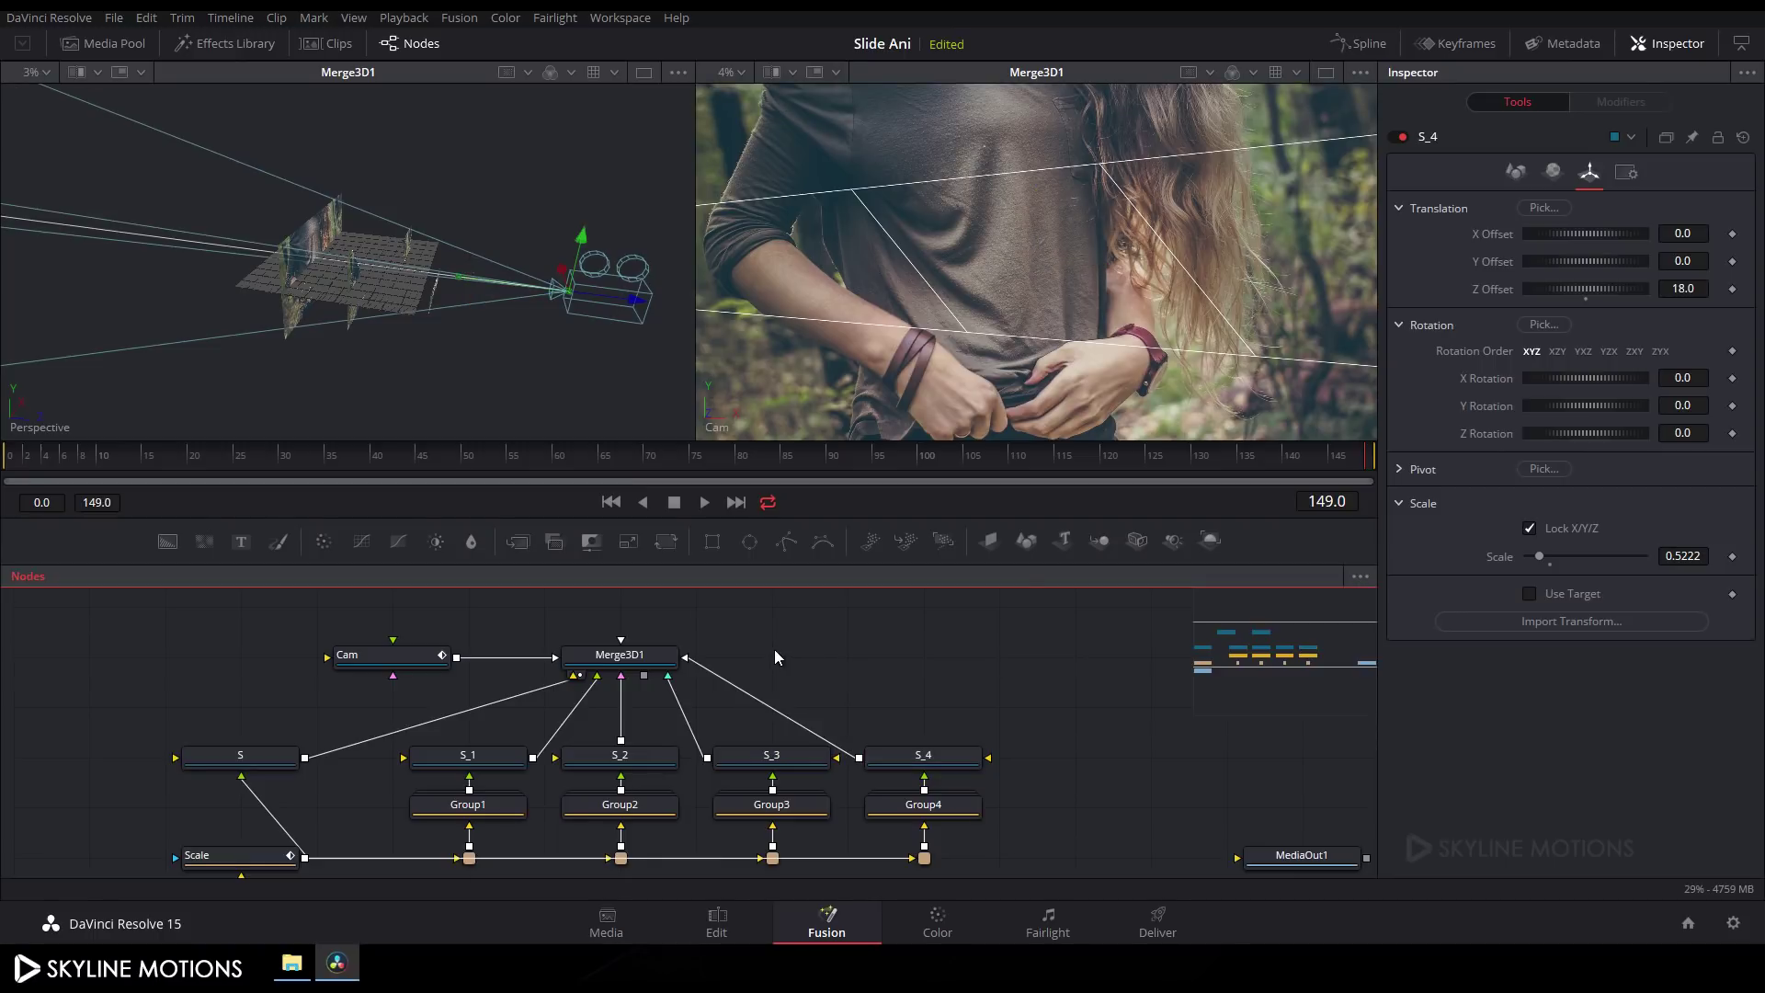
right_click(774, 651)
mouse_move(823, 665)
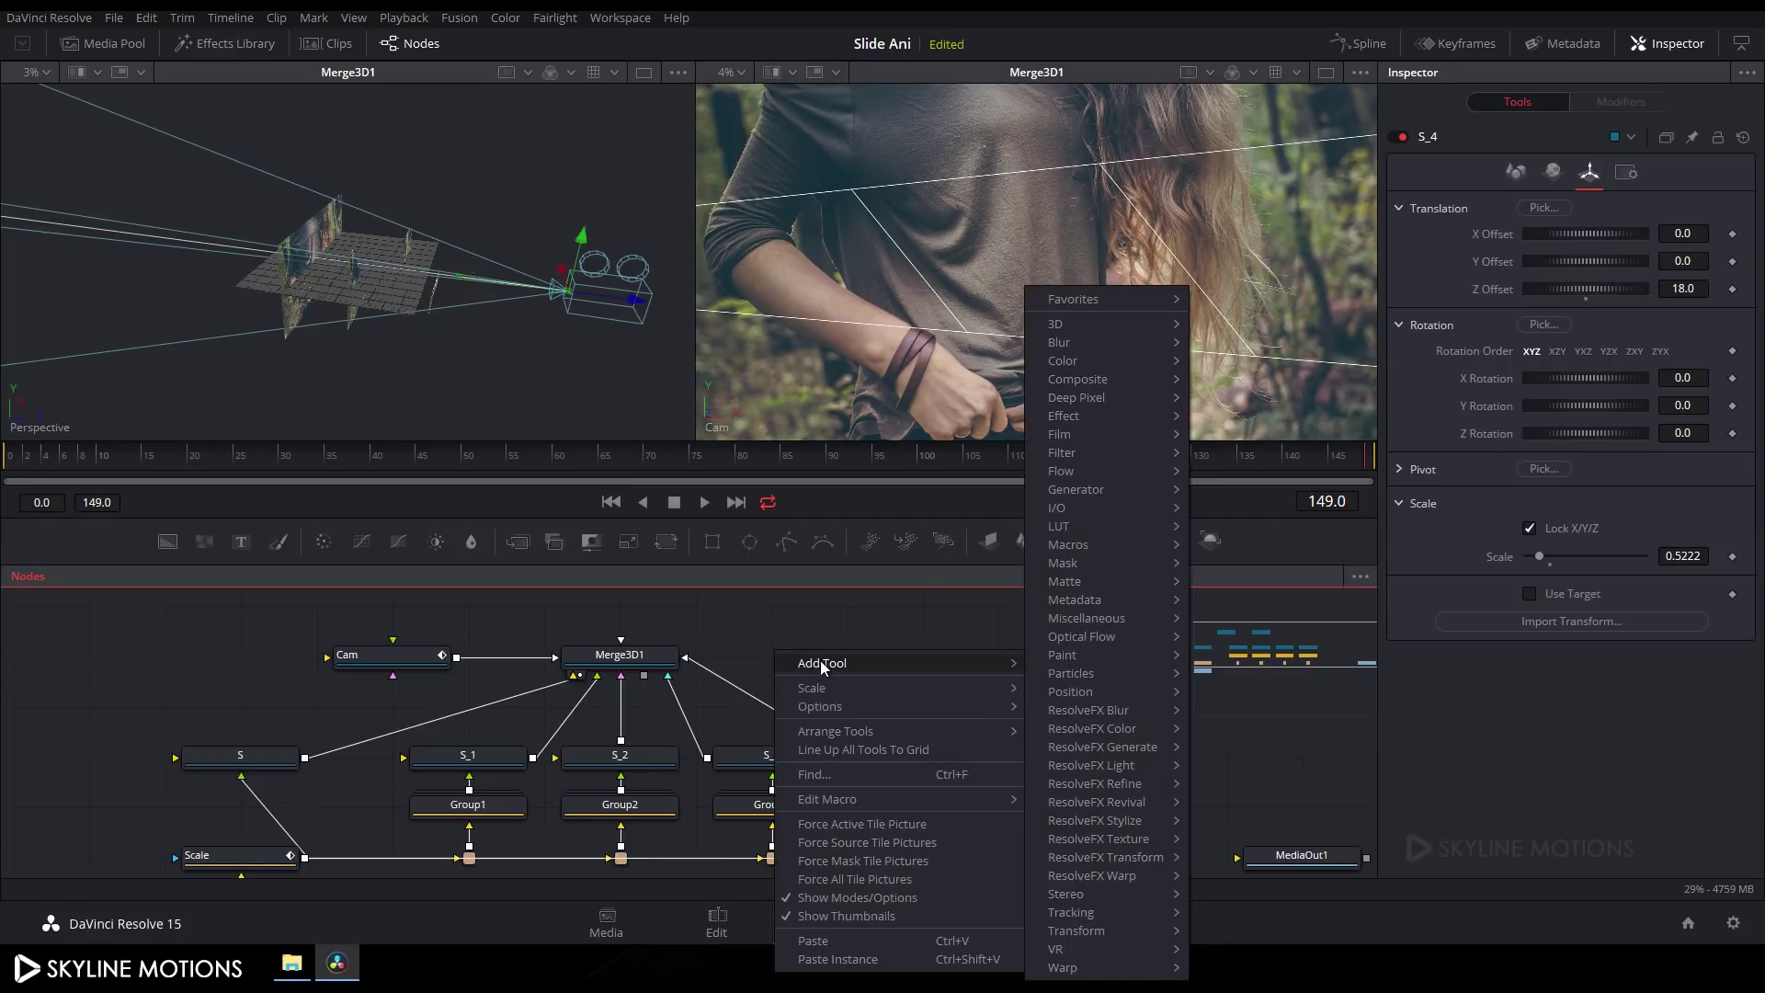
mouse_move(1066, 326)
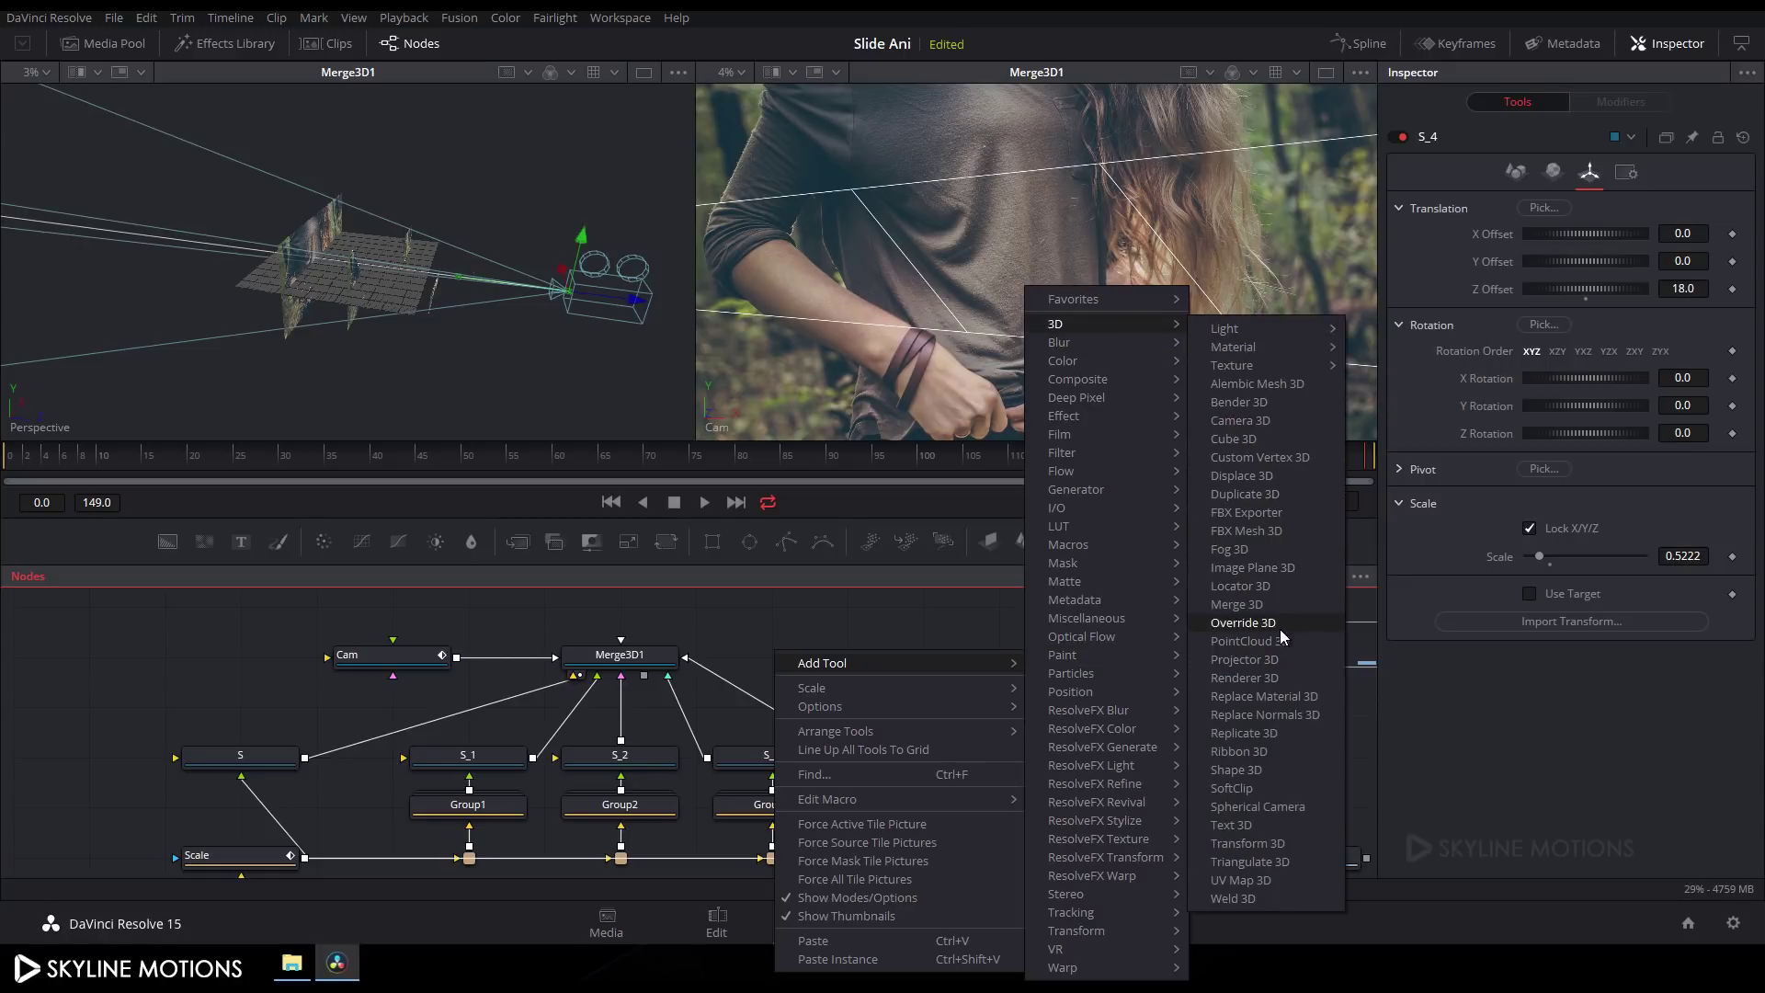
left_click(1248, 682)
left_click_drag(780, 662, 925, 662)
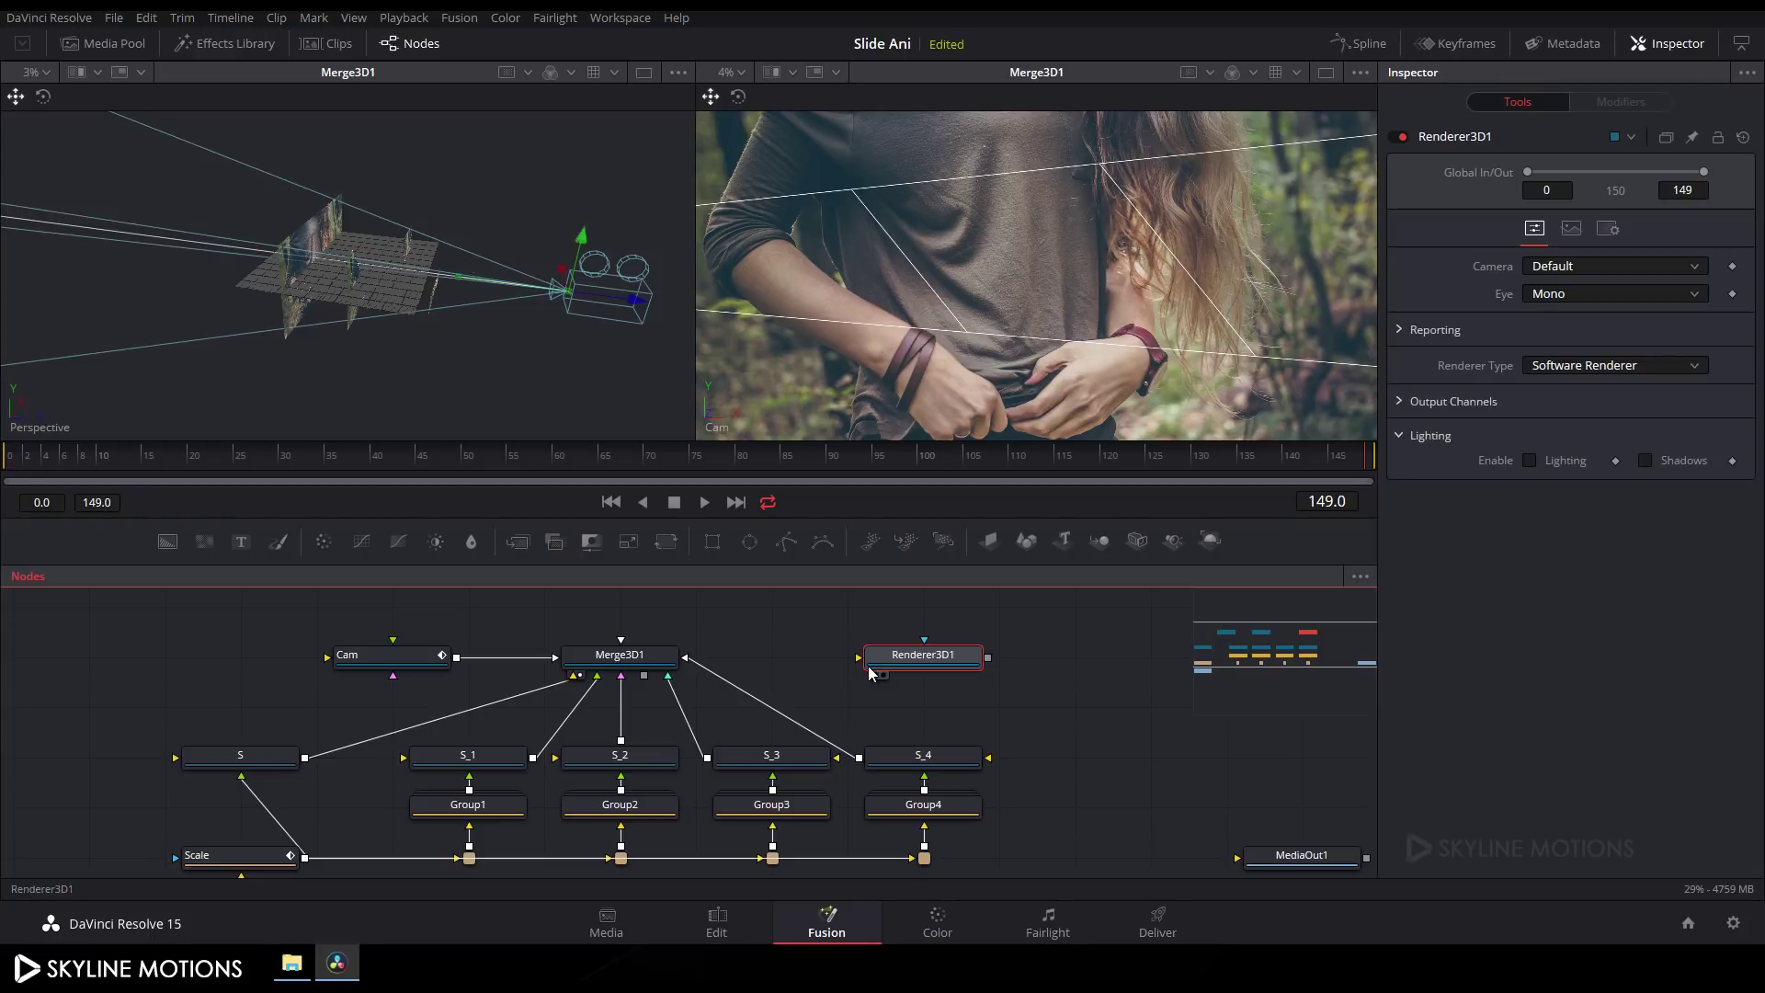
left_click_drag(644, 677, 907, 657)
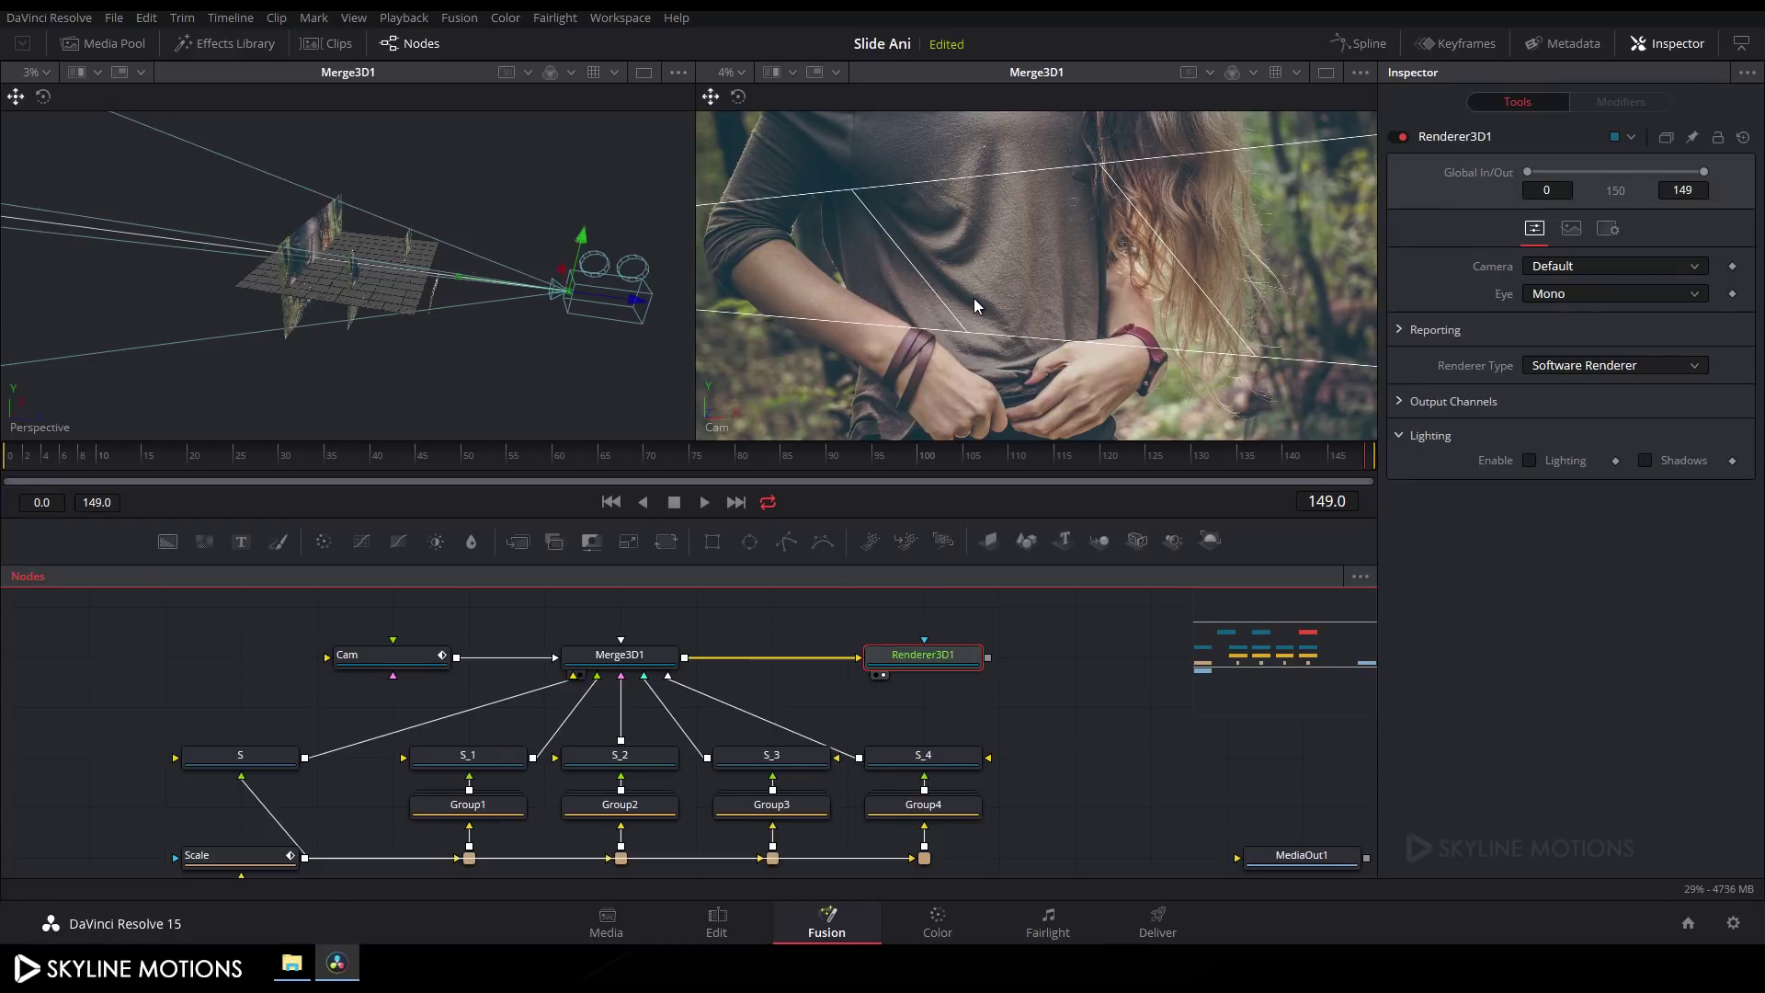
key("2")
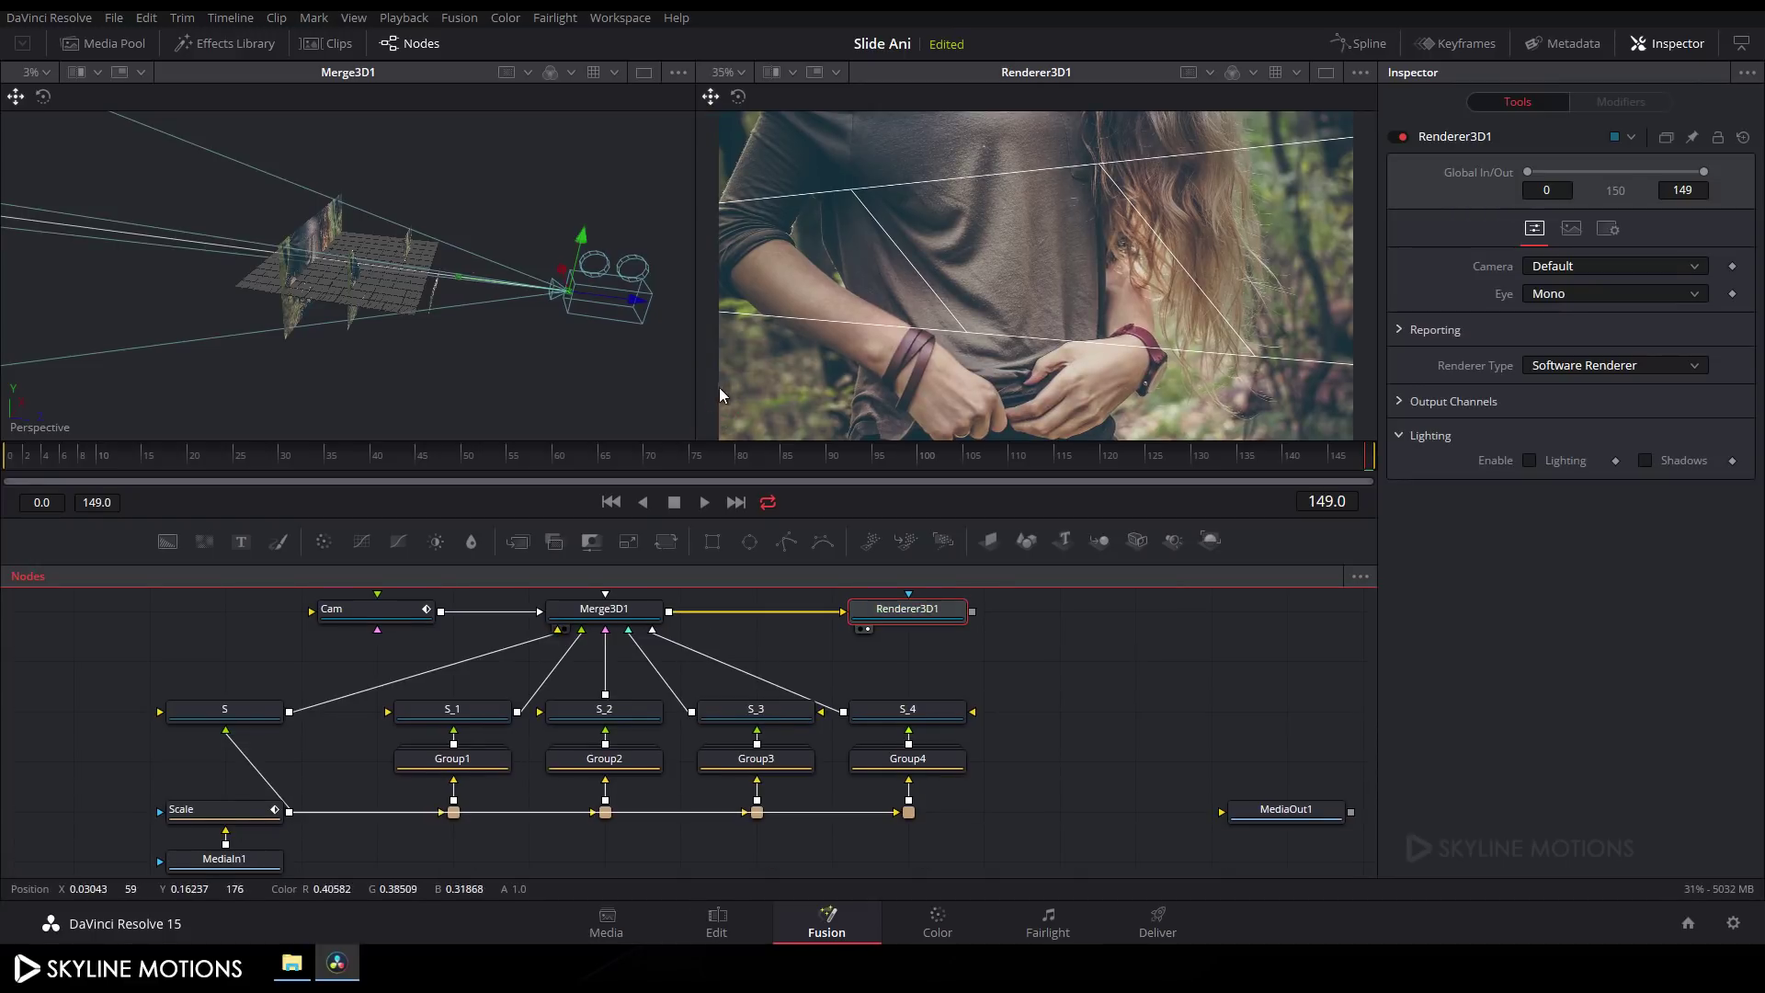
Step: Add a Text node reading "PARALLAX" and "SLIDESHOW" on two lines and show it in the second viewer
left_click_drag(1038, 660, 983, 710)
left_click(983, 711)
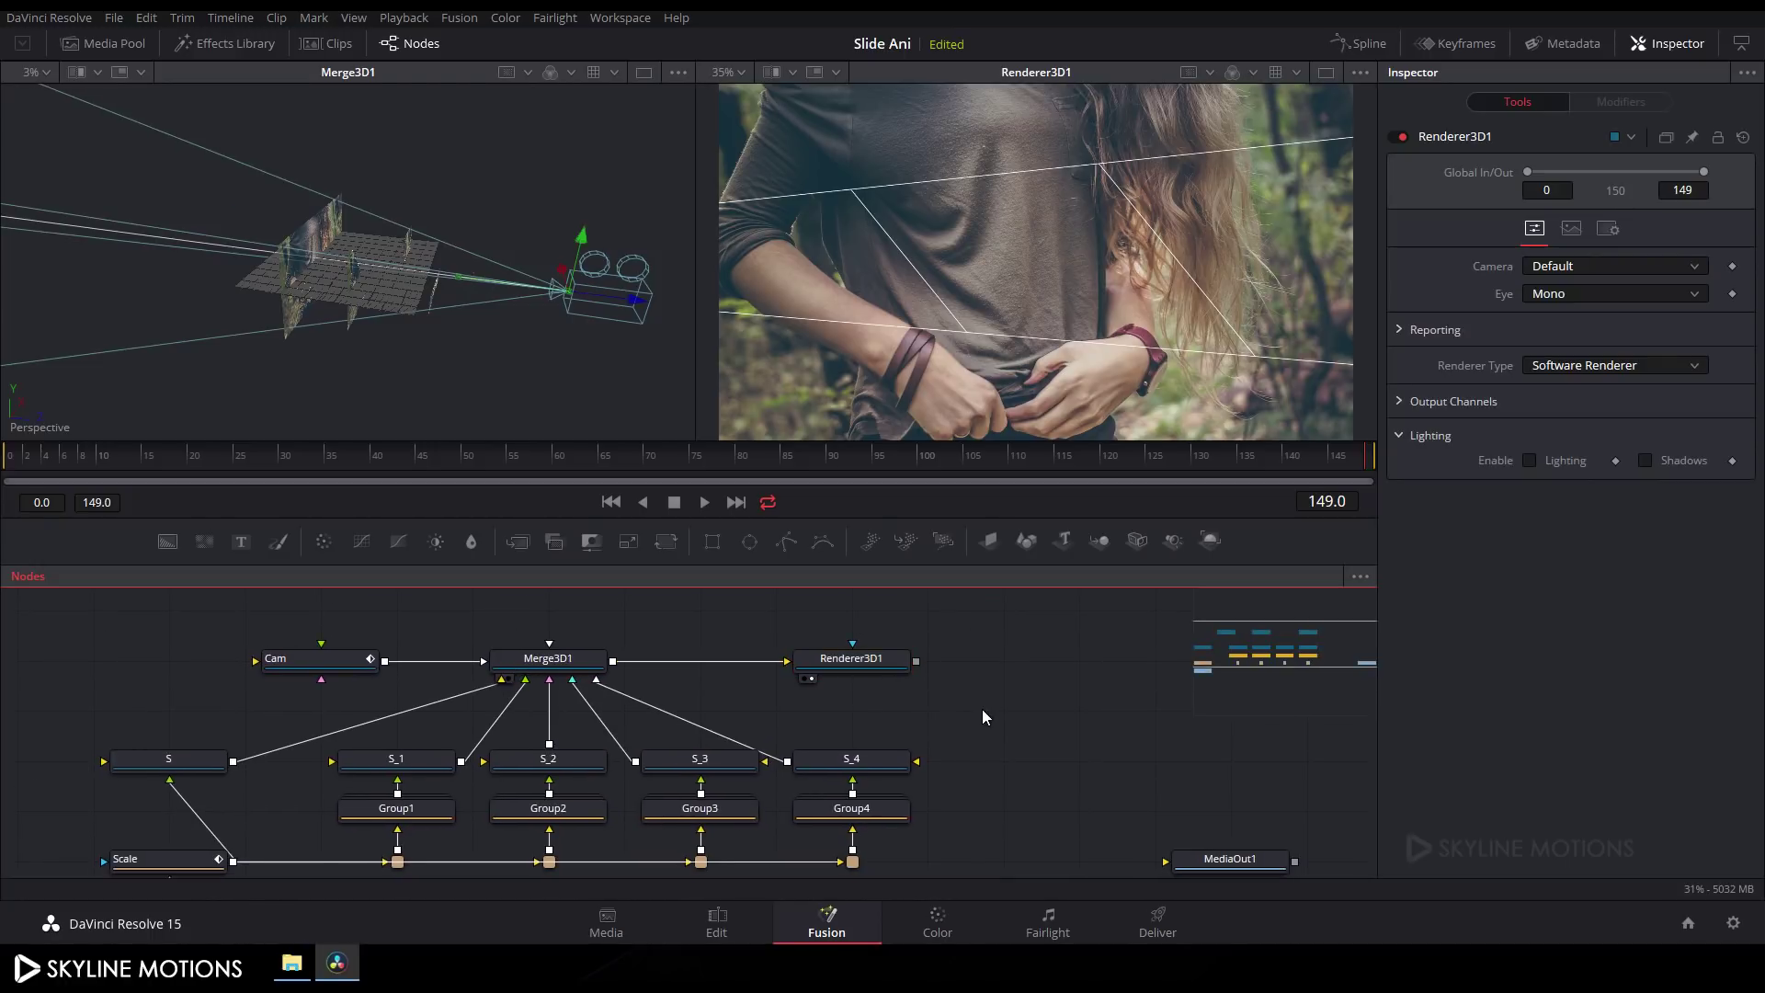
left_click(240, 543)
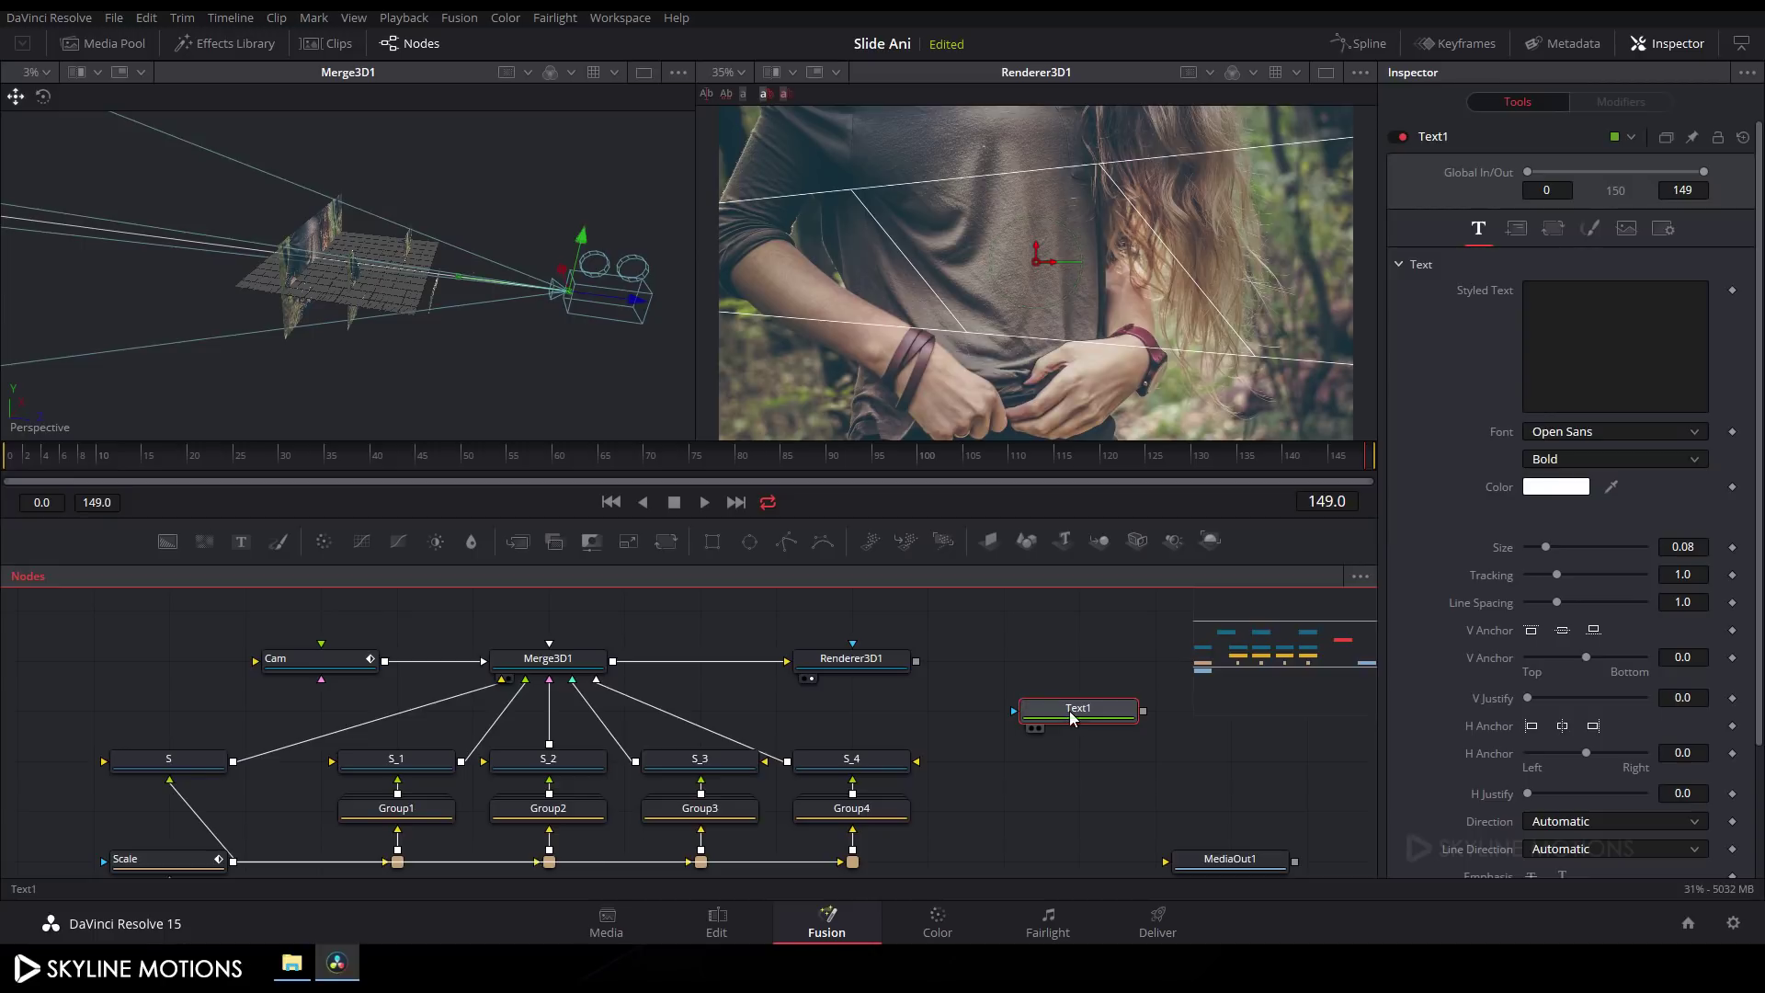
left_click(1568, 316)
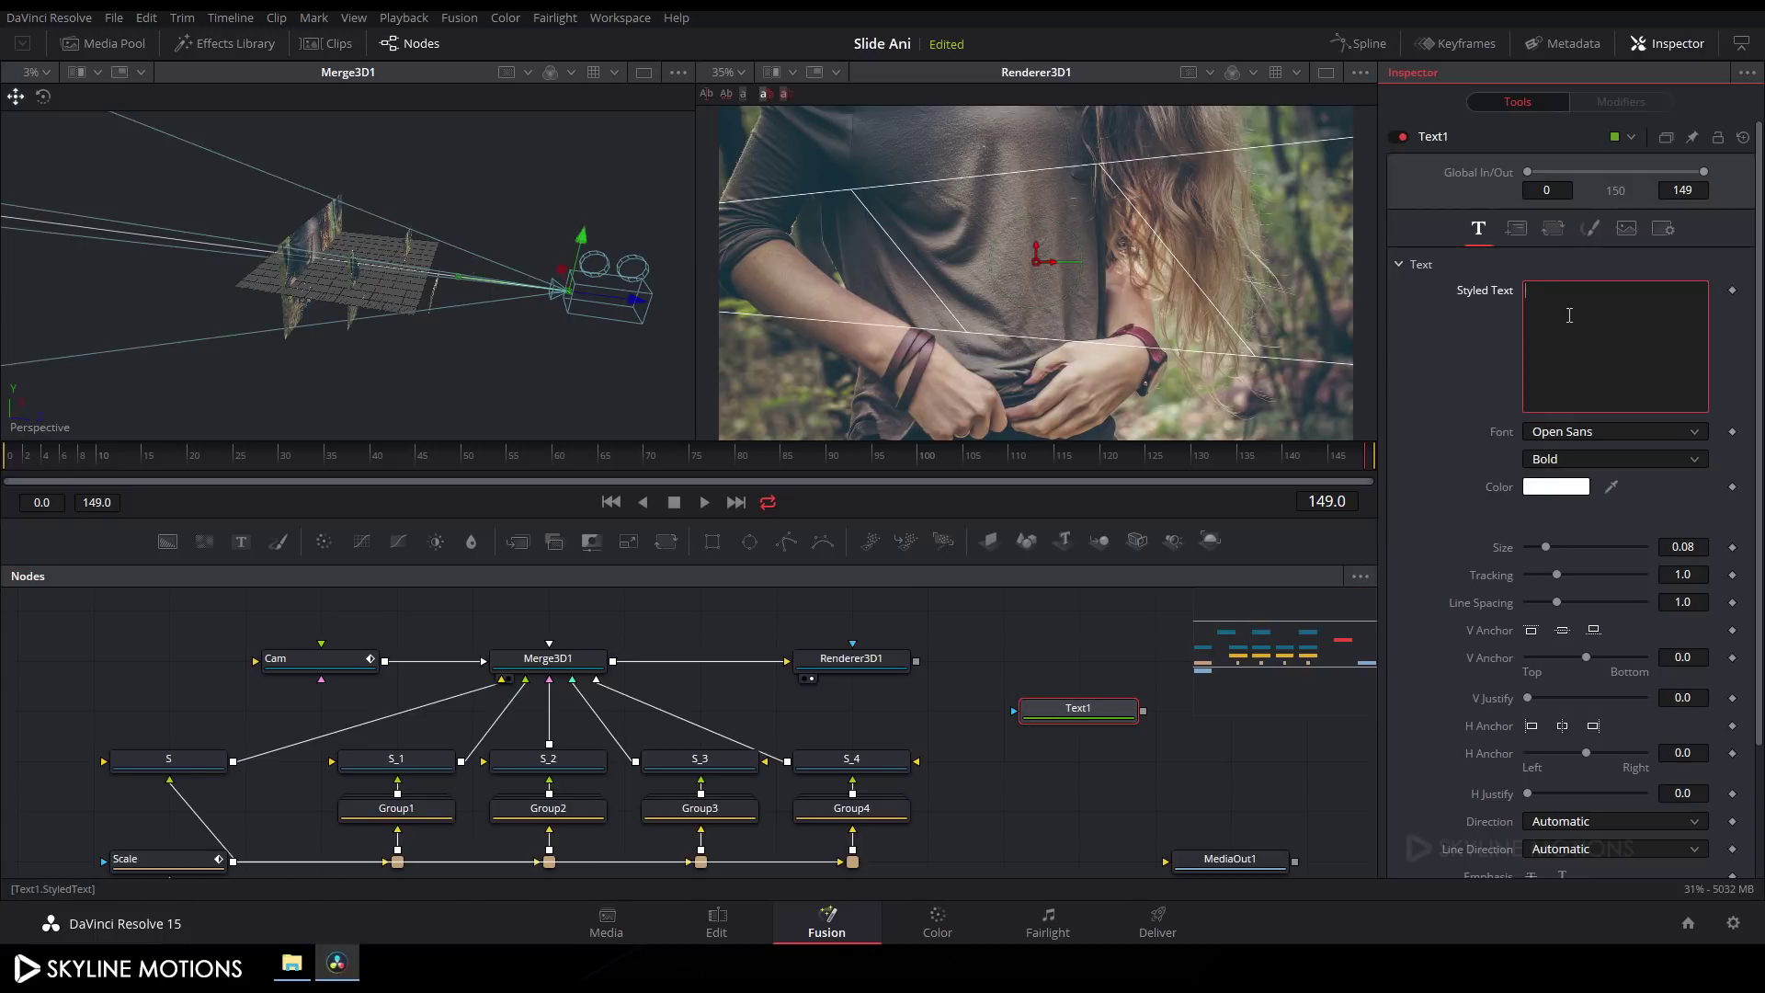
type("PARALLAX")
key("Return")
type("SLIDESHOW")
left_click_drag(1053, 715, 1050, 285)
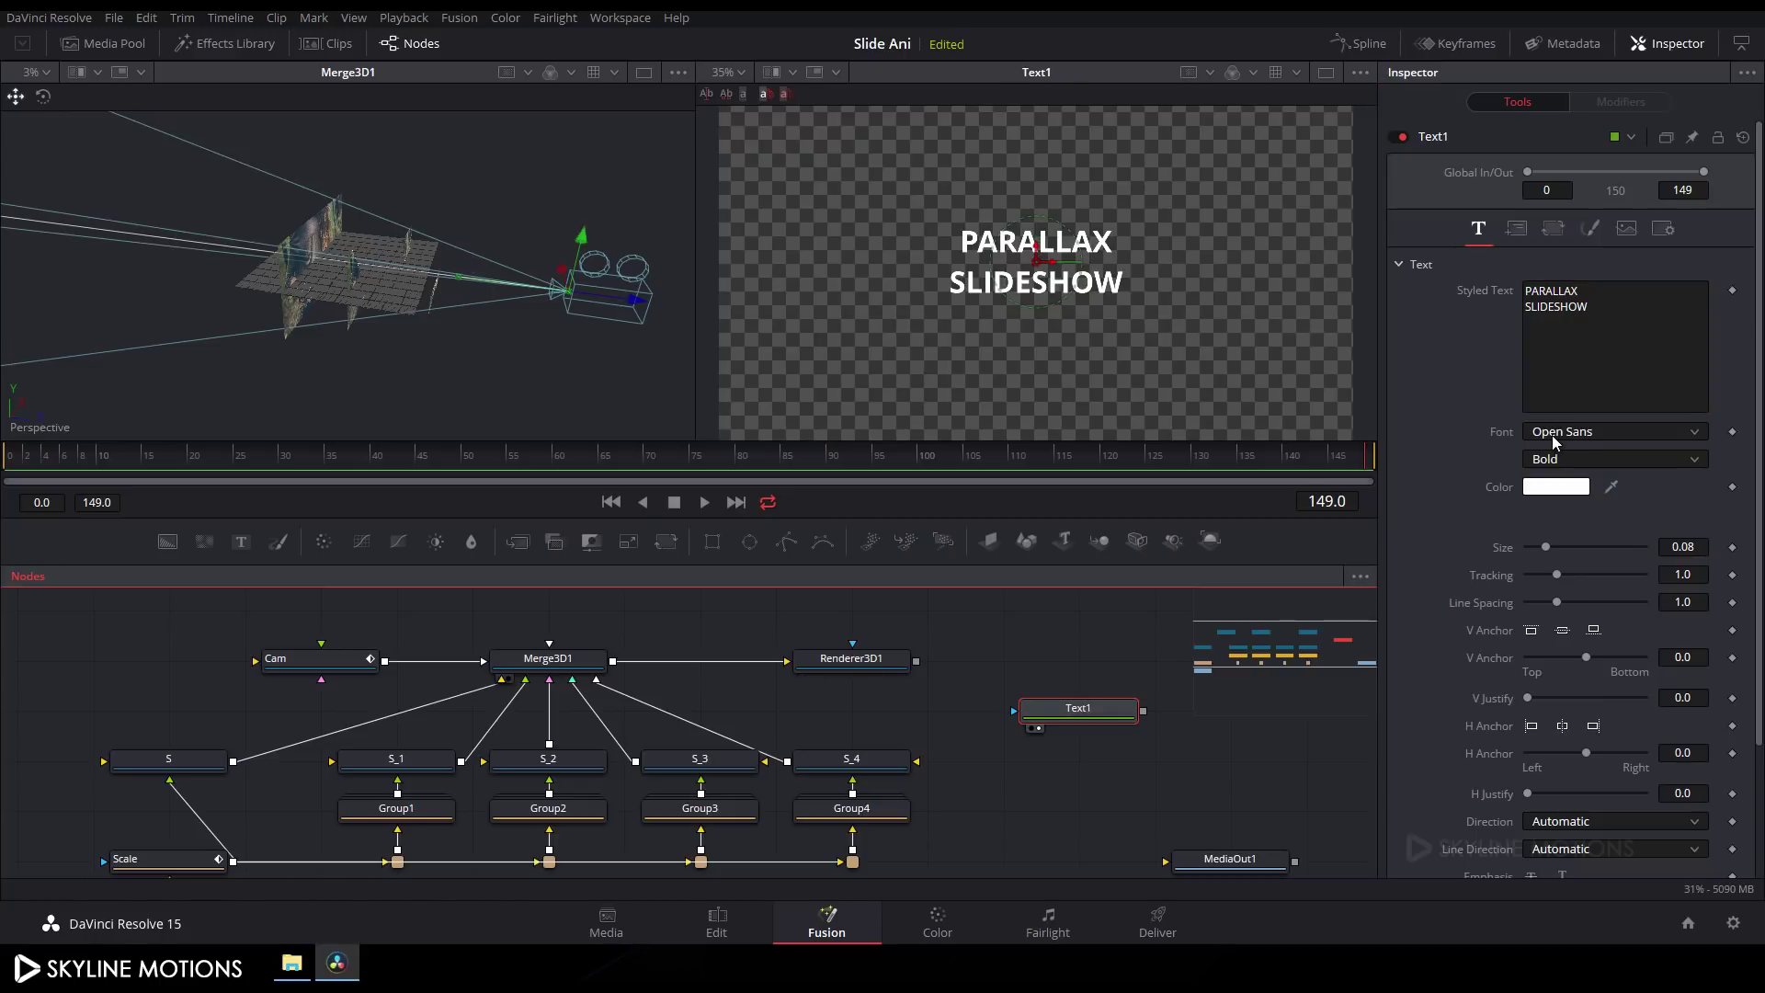
Step: Change the title's font to Century Gothic Regular
left_click(1552, 433)
scroll(1574, 616, "up", 15)
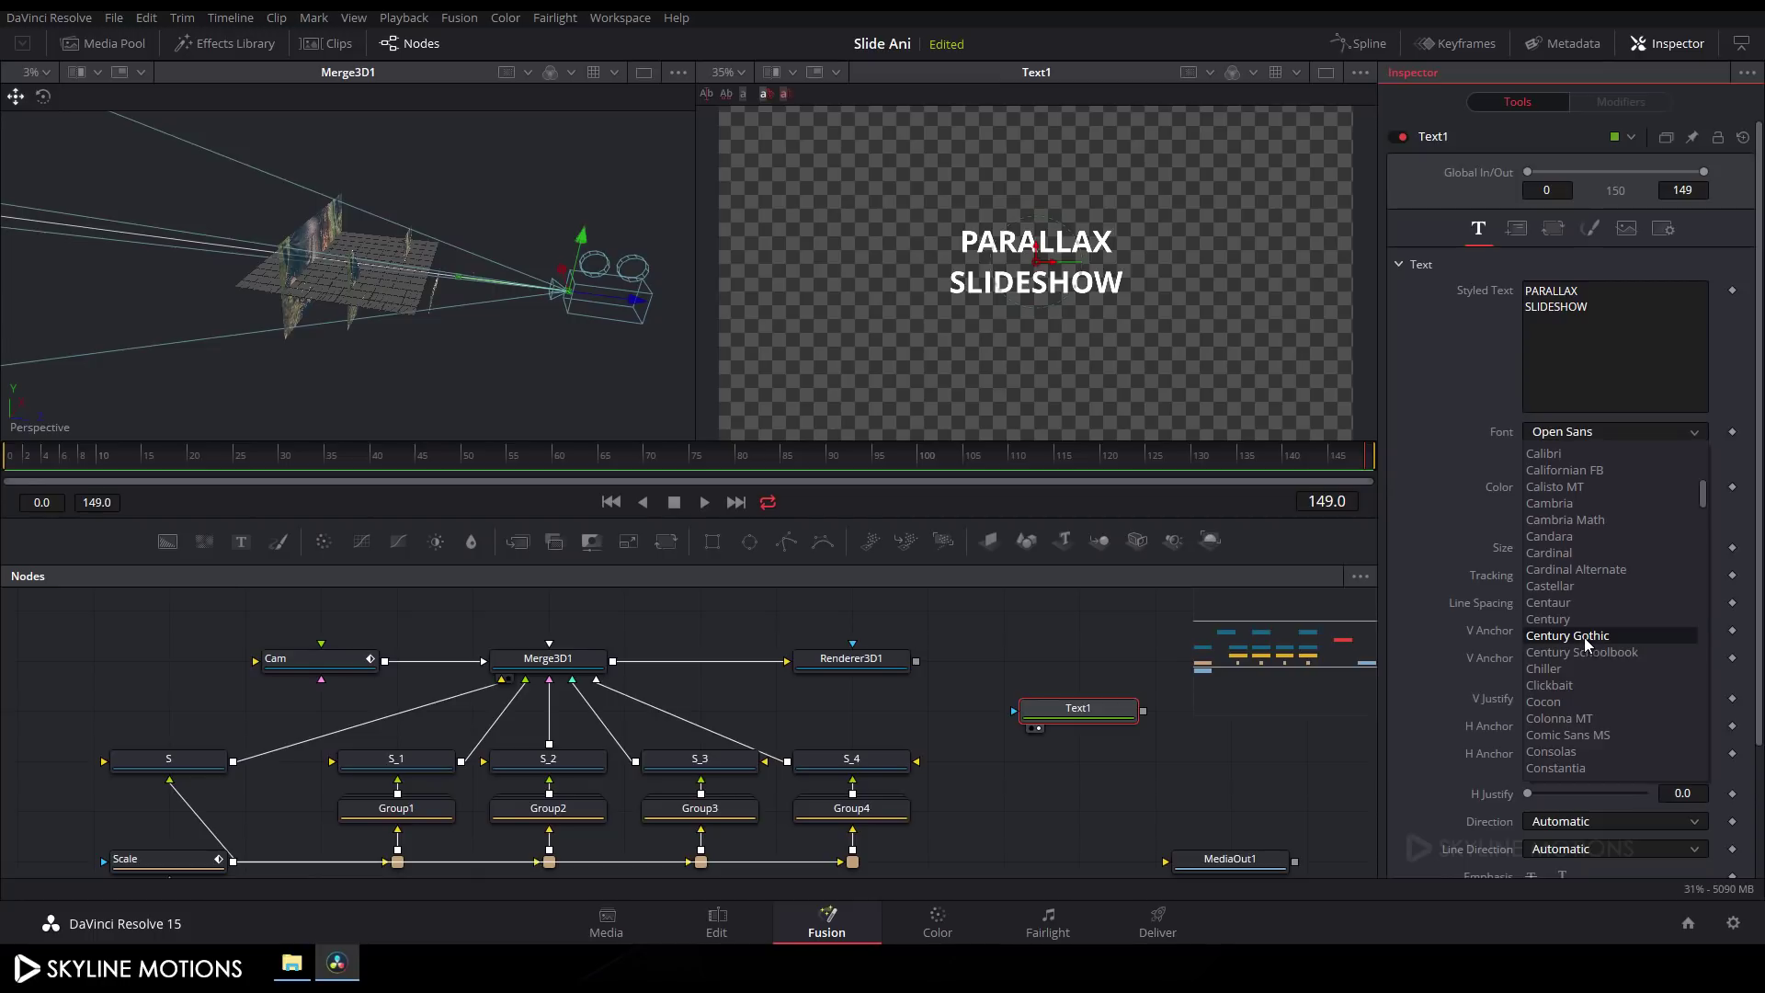
left_click(1586, 637)
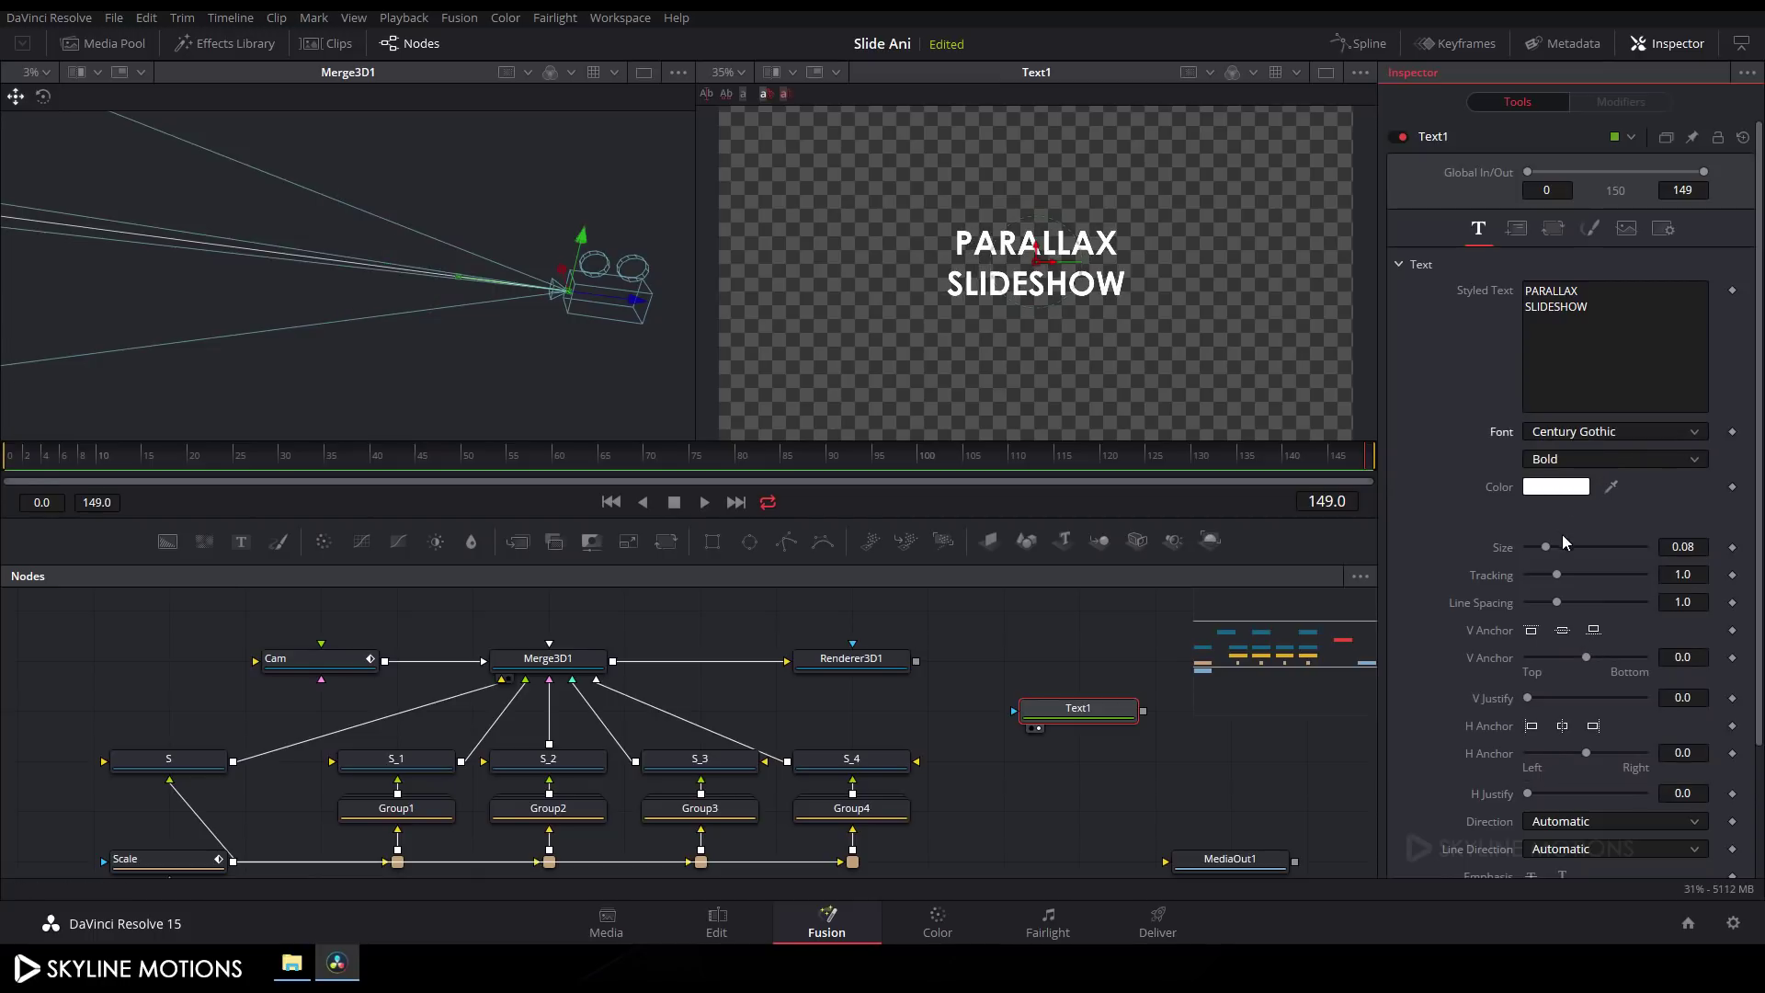
left_click(1537, 471)
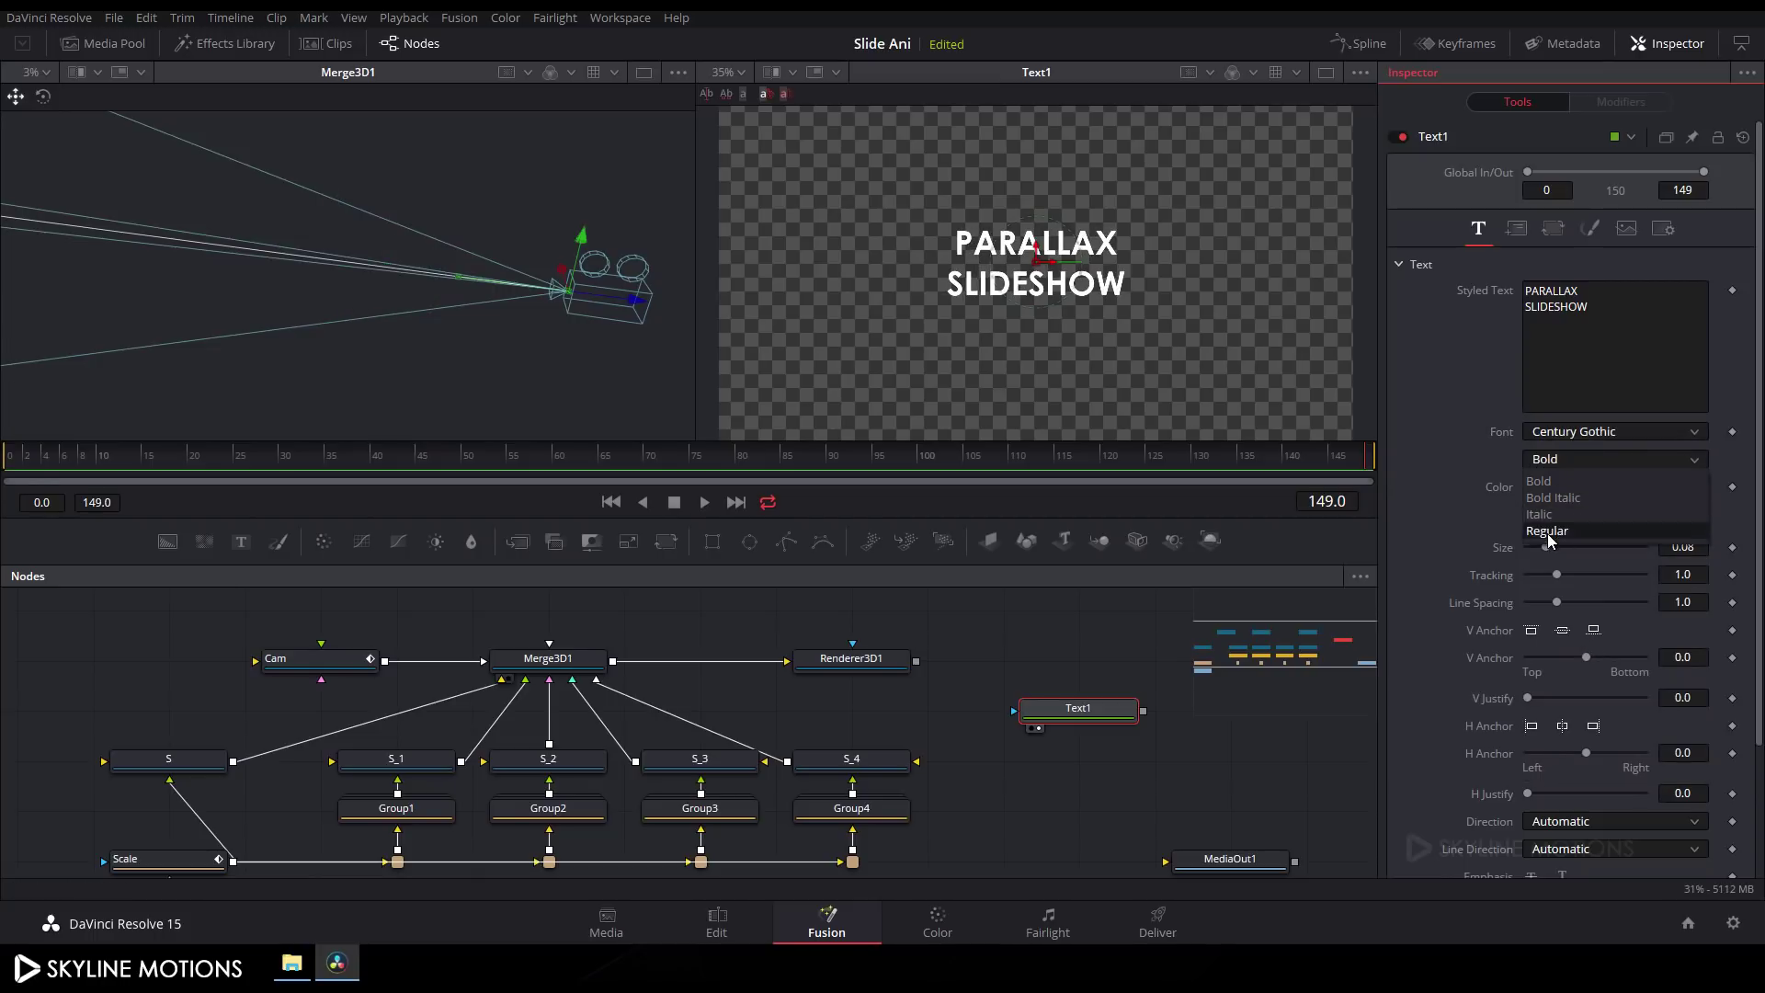
left_click(1547, 531)
Step: Set the title's text size to 0.13
left_click_drag(1546, 550, 1562, 553)
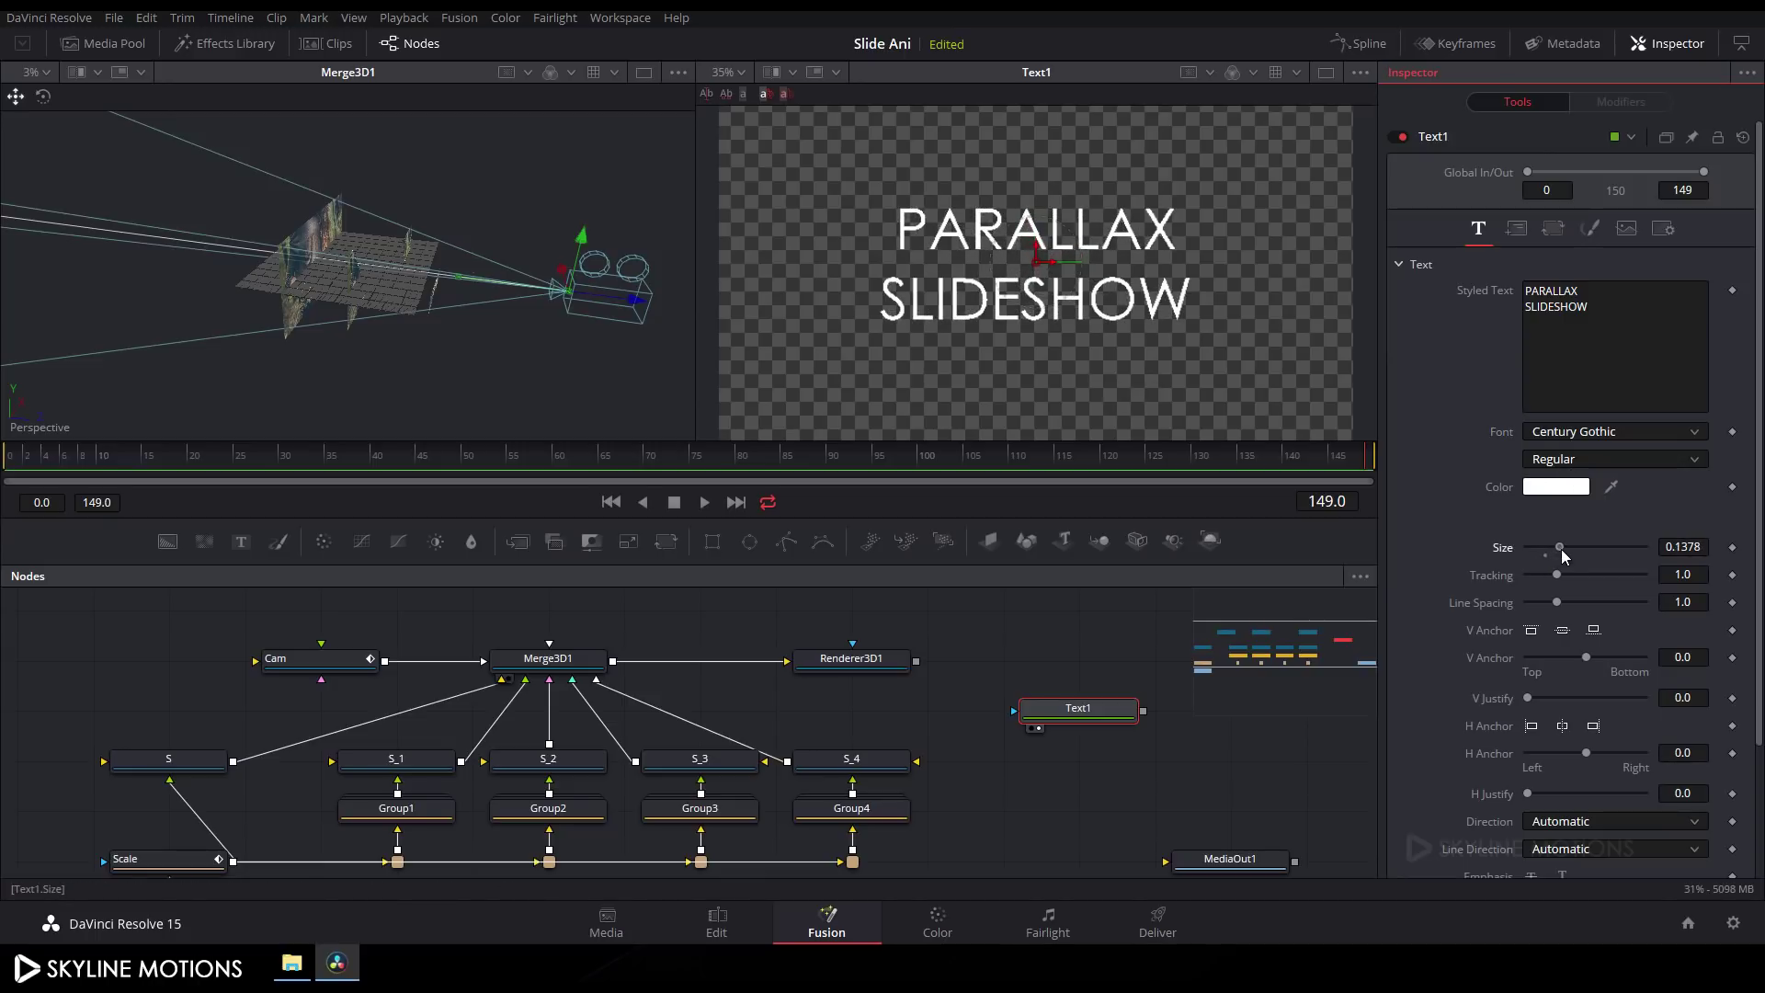
left_click(1707, 546)
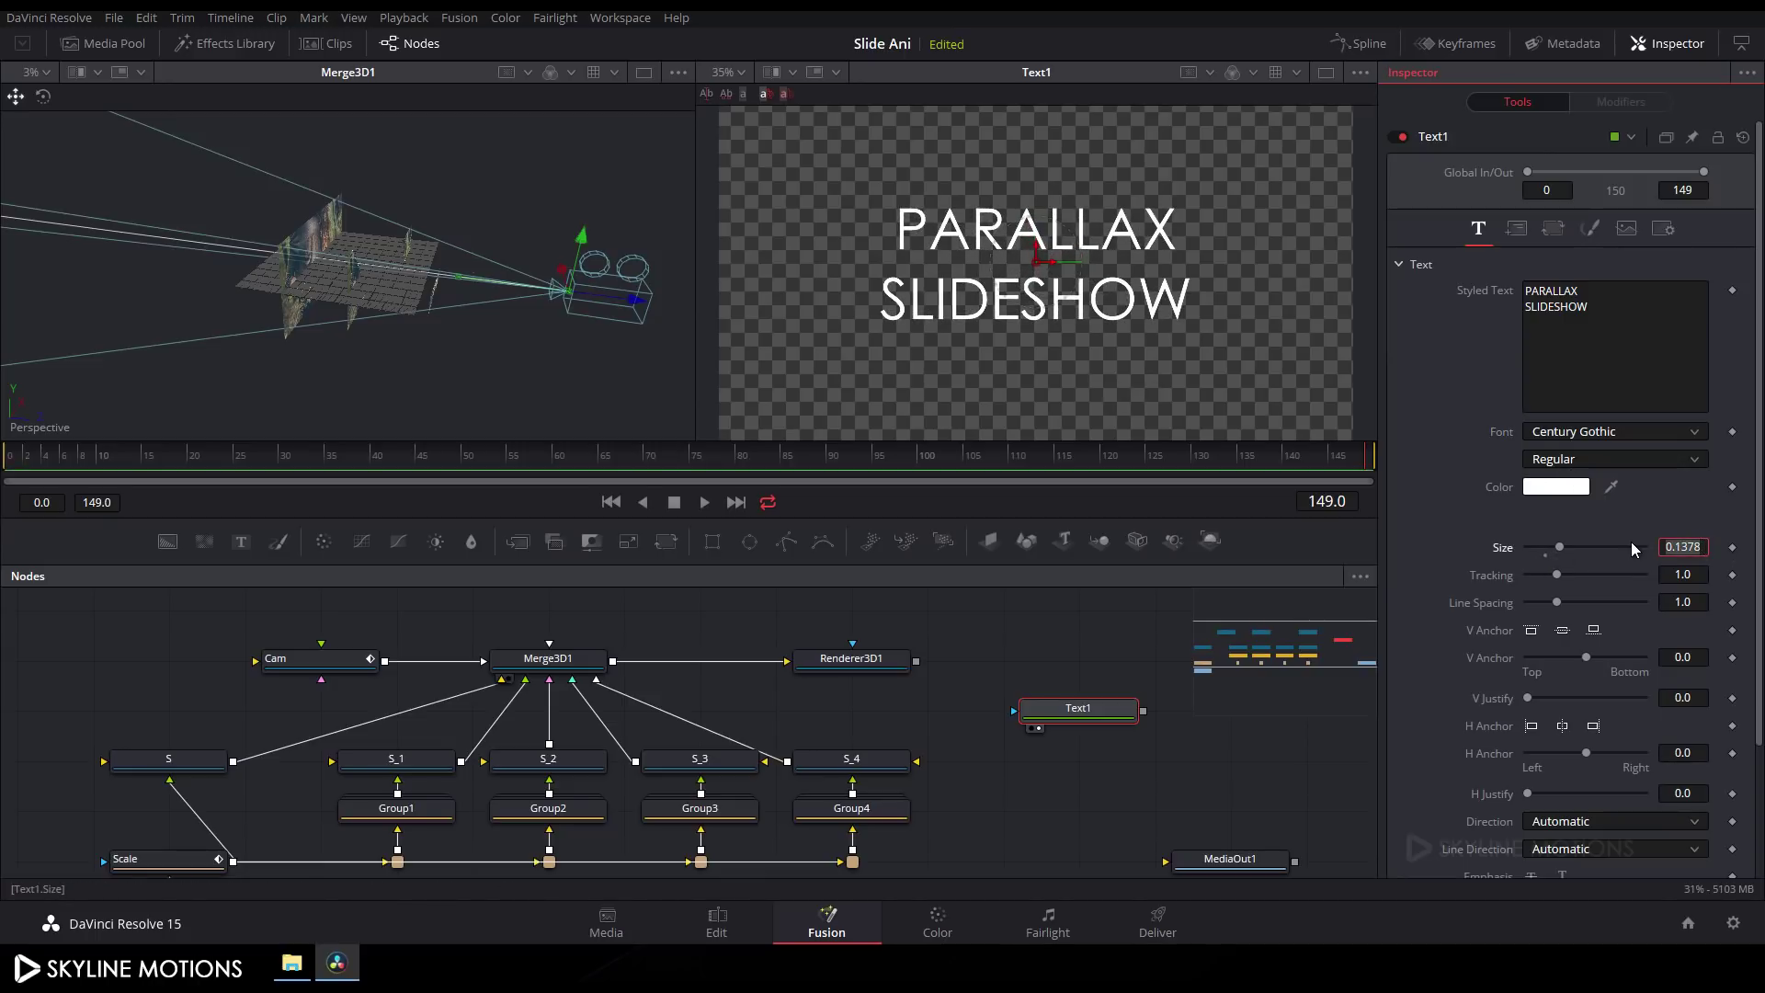
key("BackSpace")
key("BackSpace")
key("Tab")
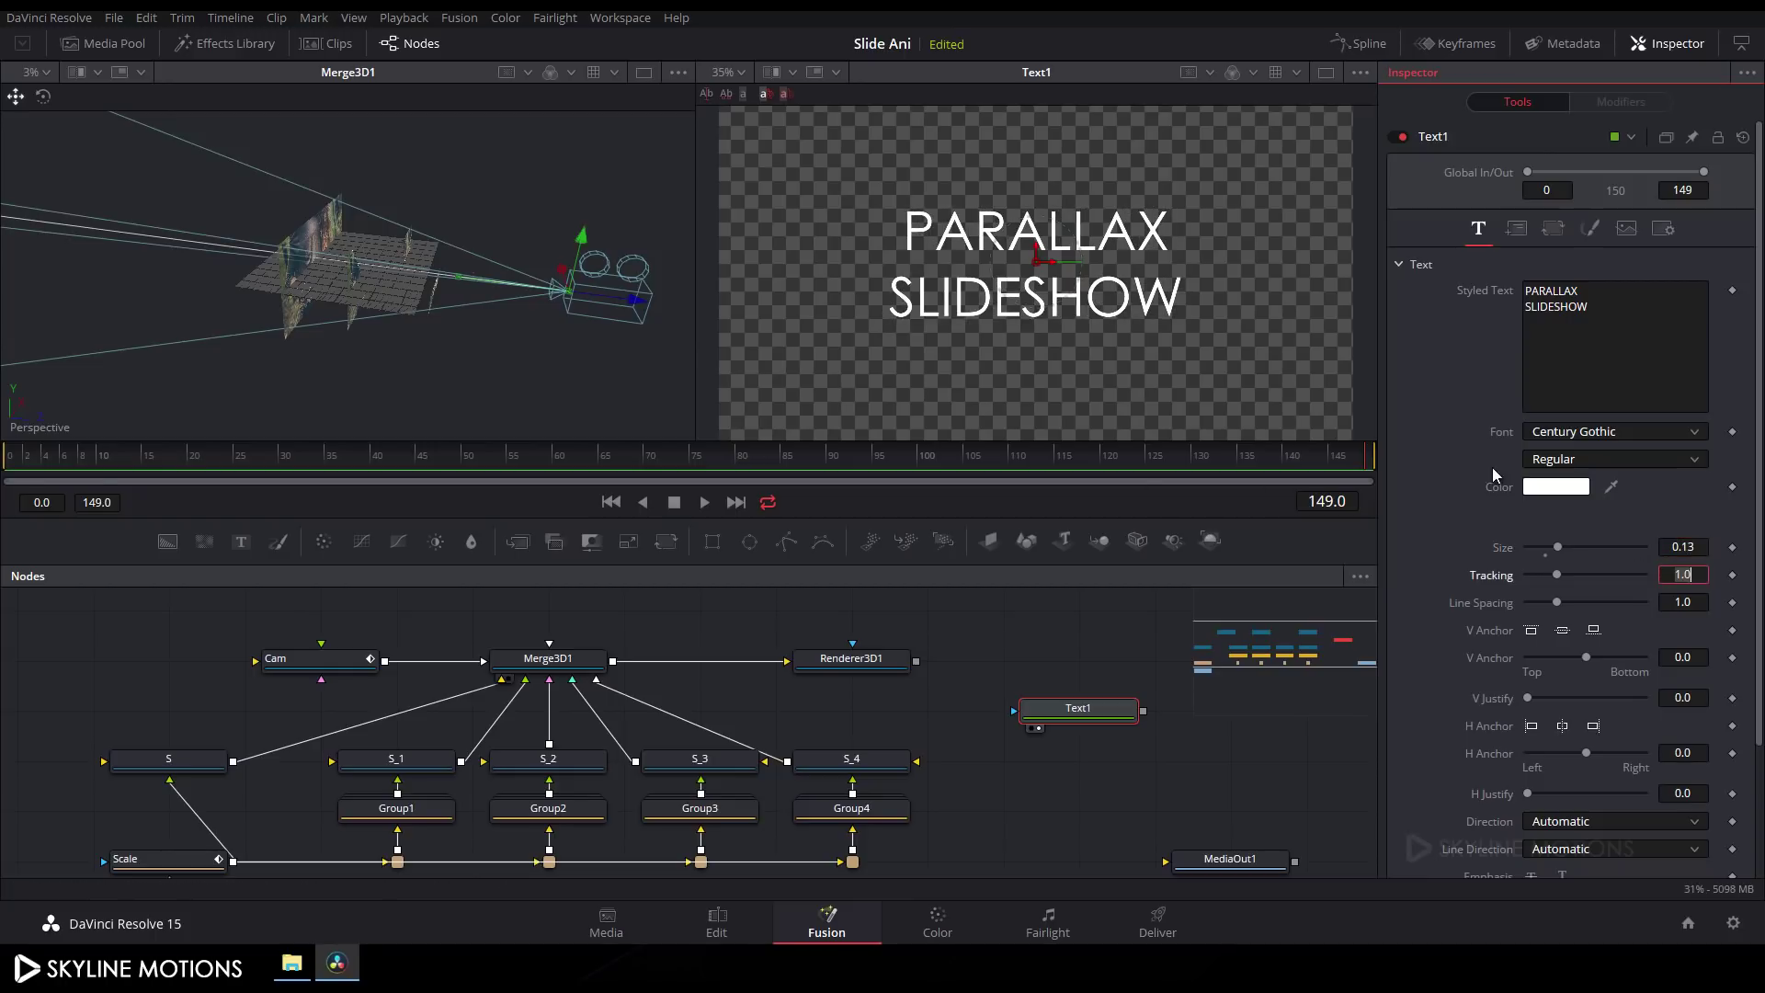
Step: Apply a Character Level Styling modifier to the styled text, expand its settings, and select all the title's characters in the viewer
right_click(1571, 350)
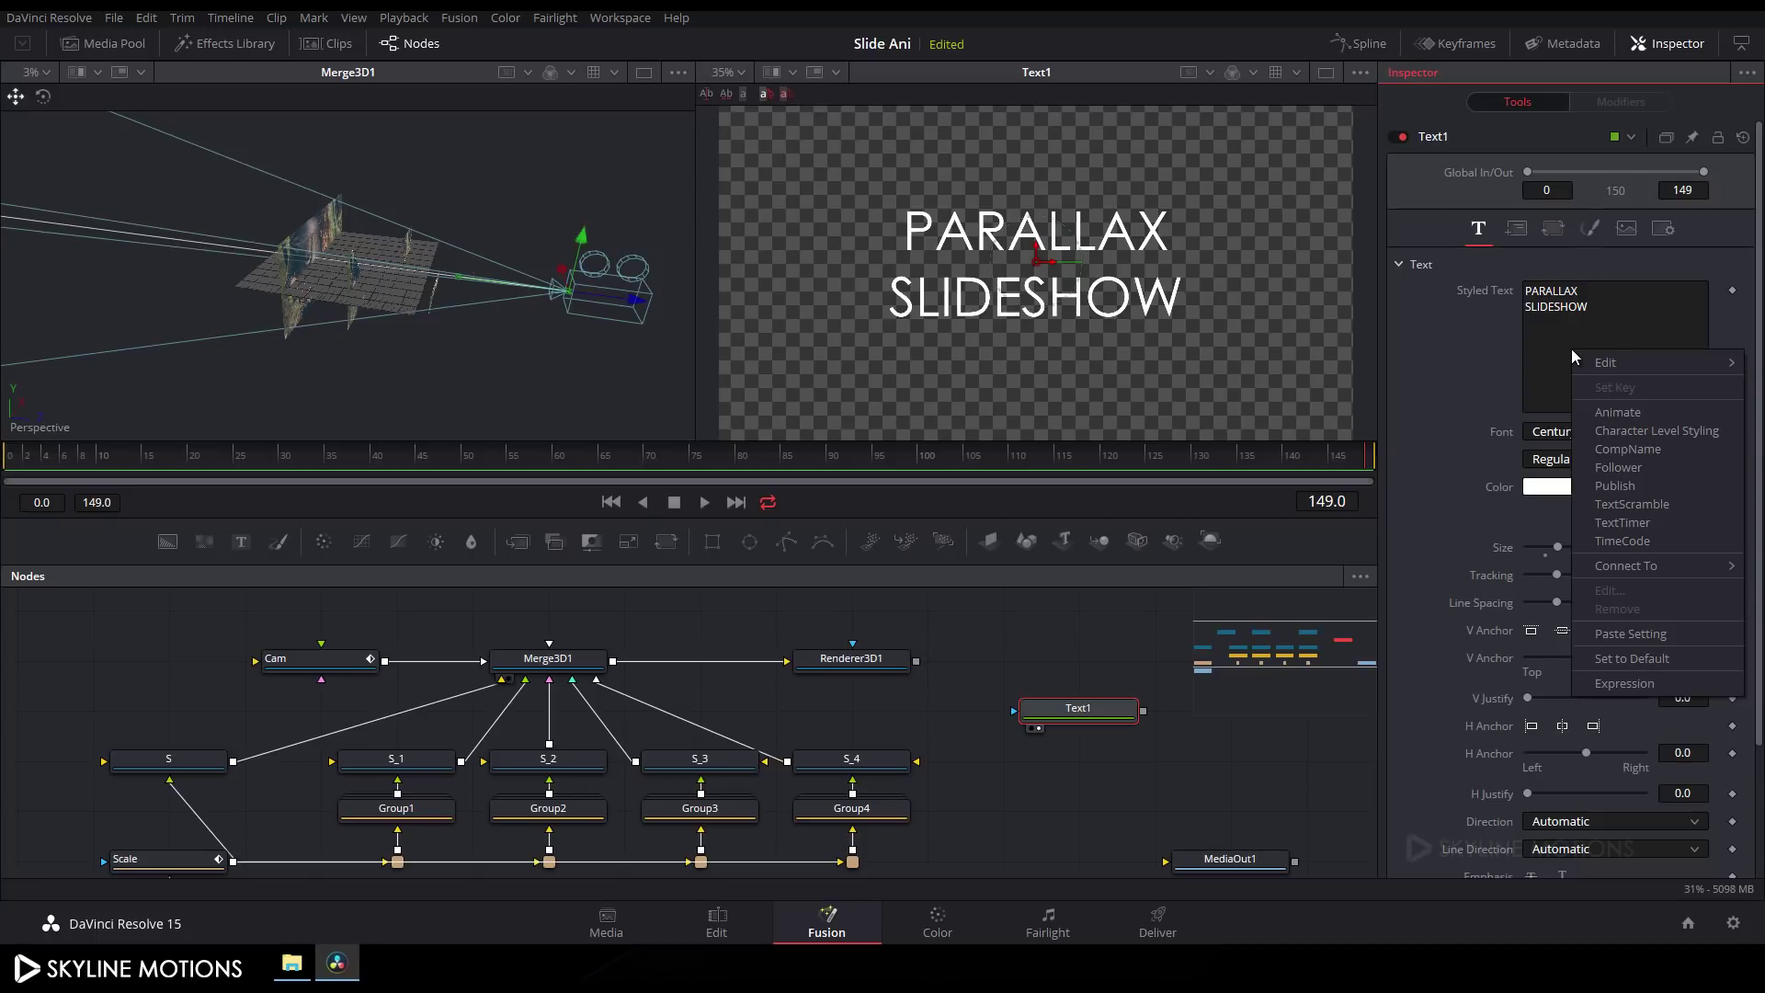
left_click(1624, 428)
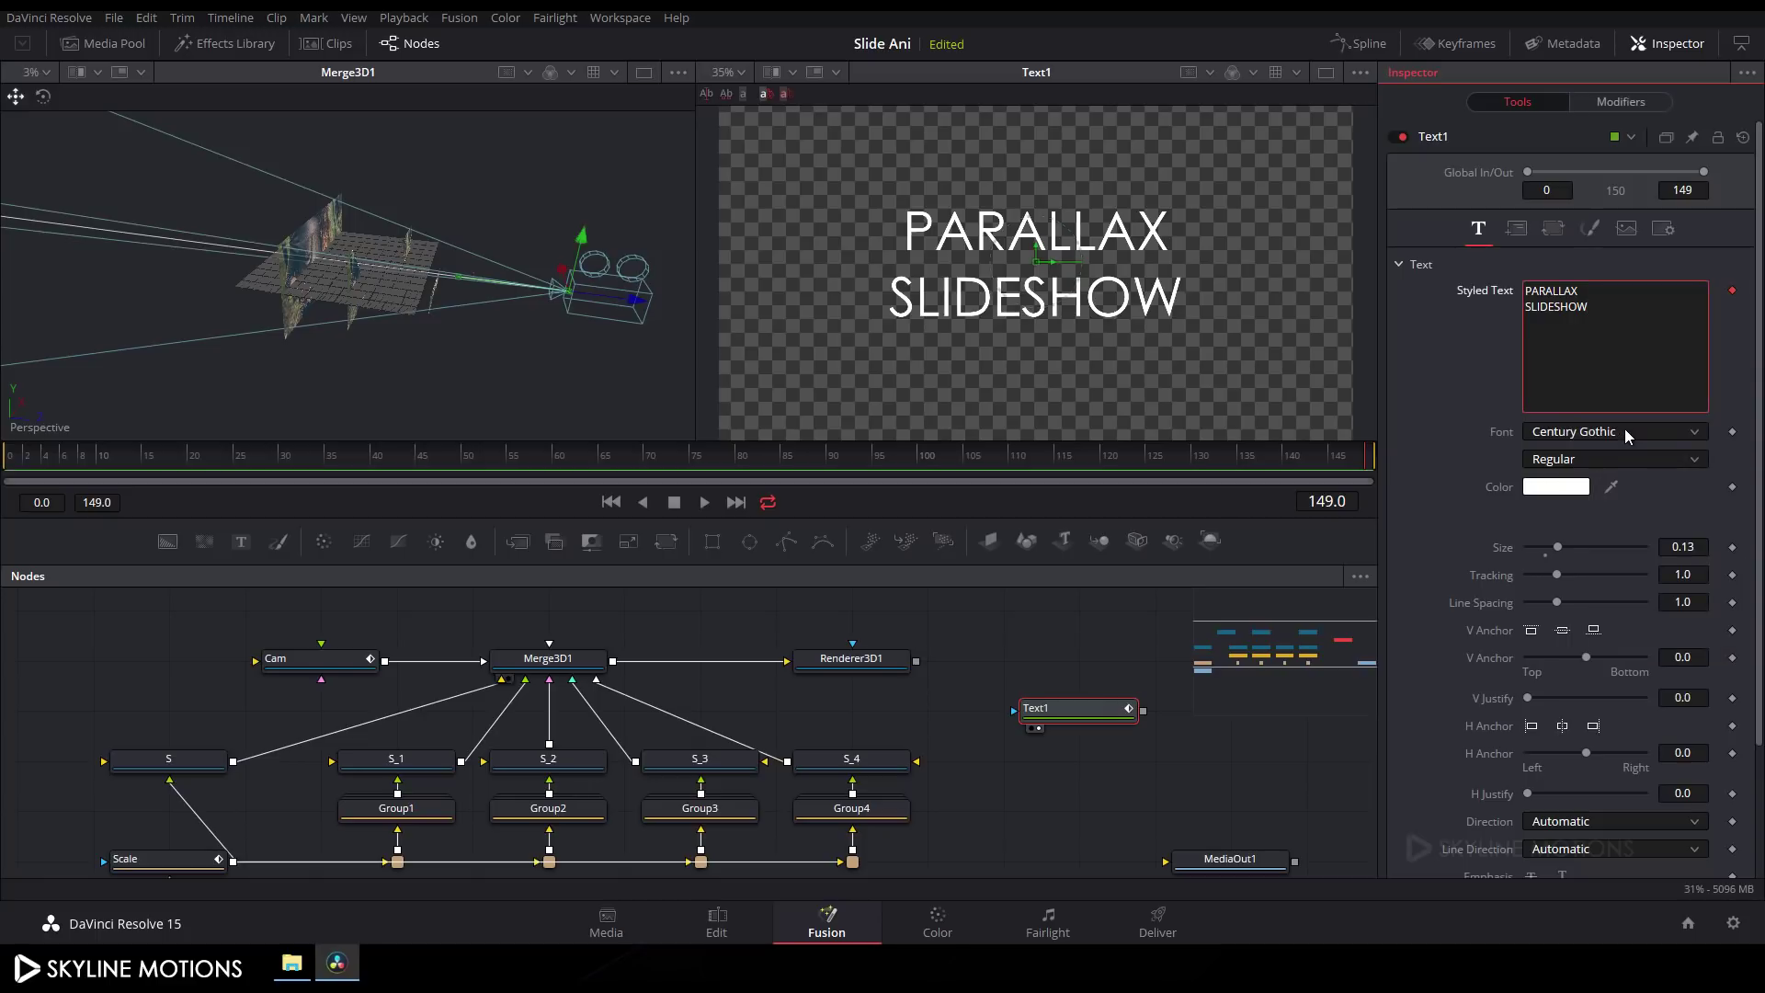
left_click(1618, 103)
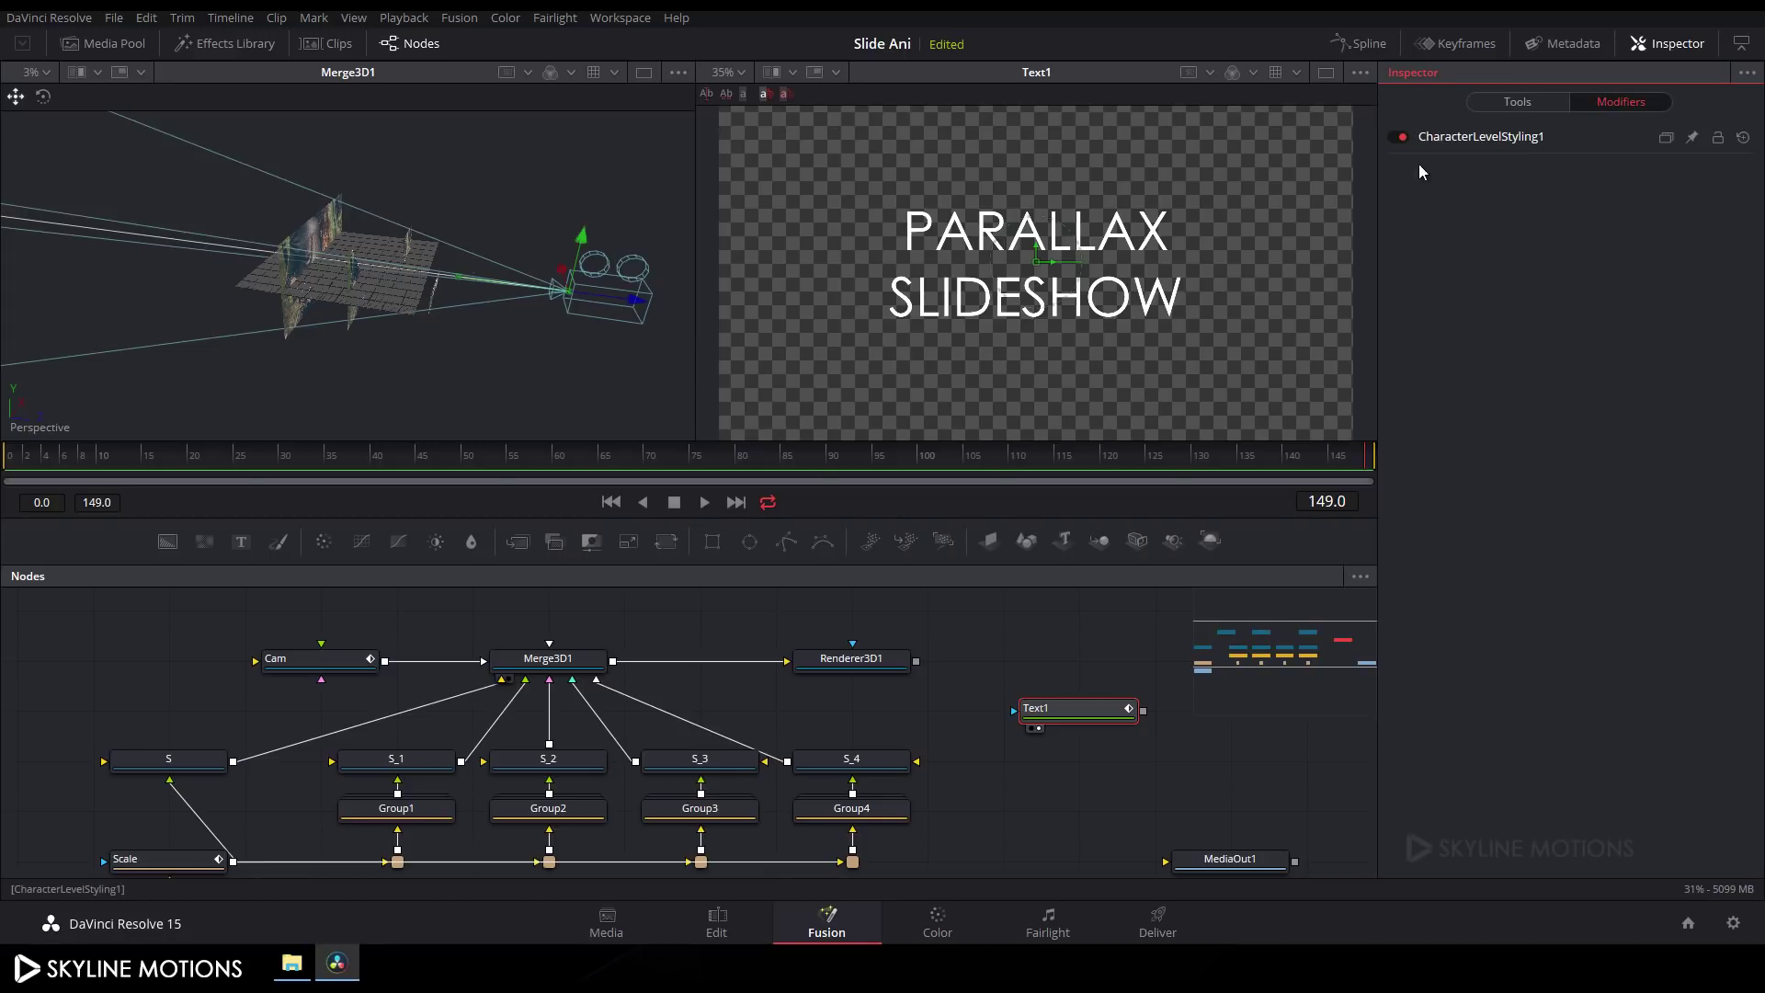
left_click(1453, 136)
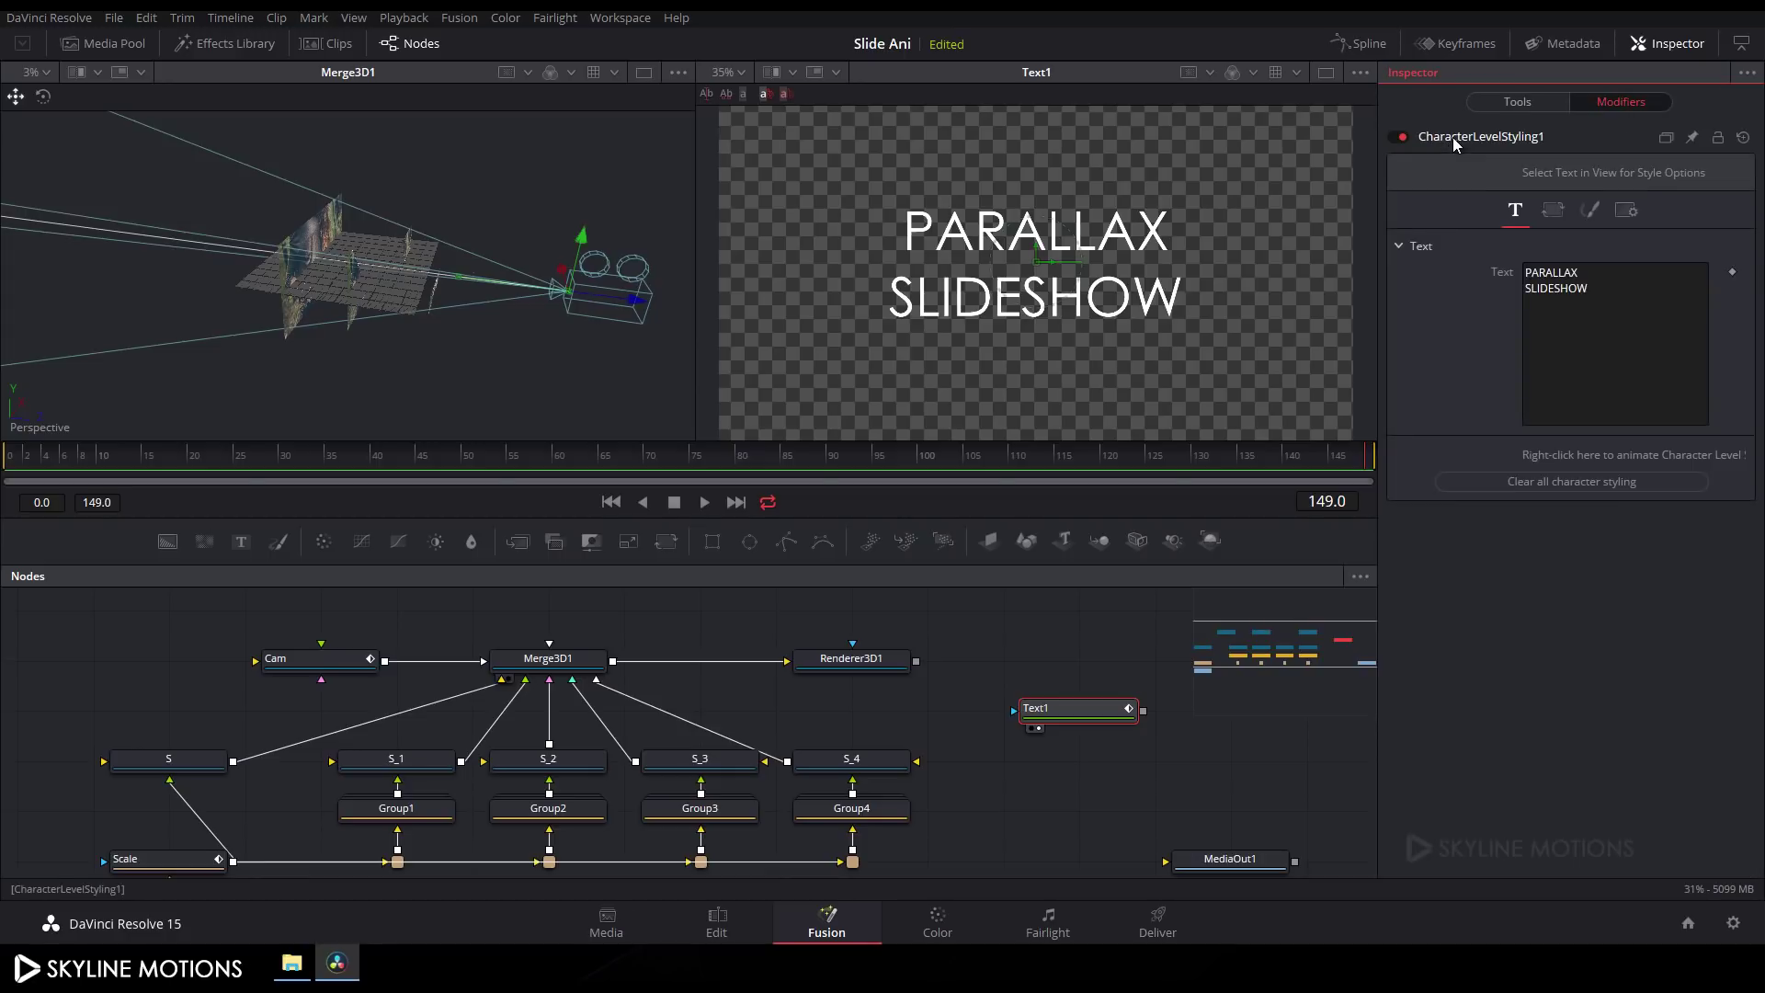
left_click_drag(833, 171, 1206, 367)
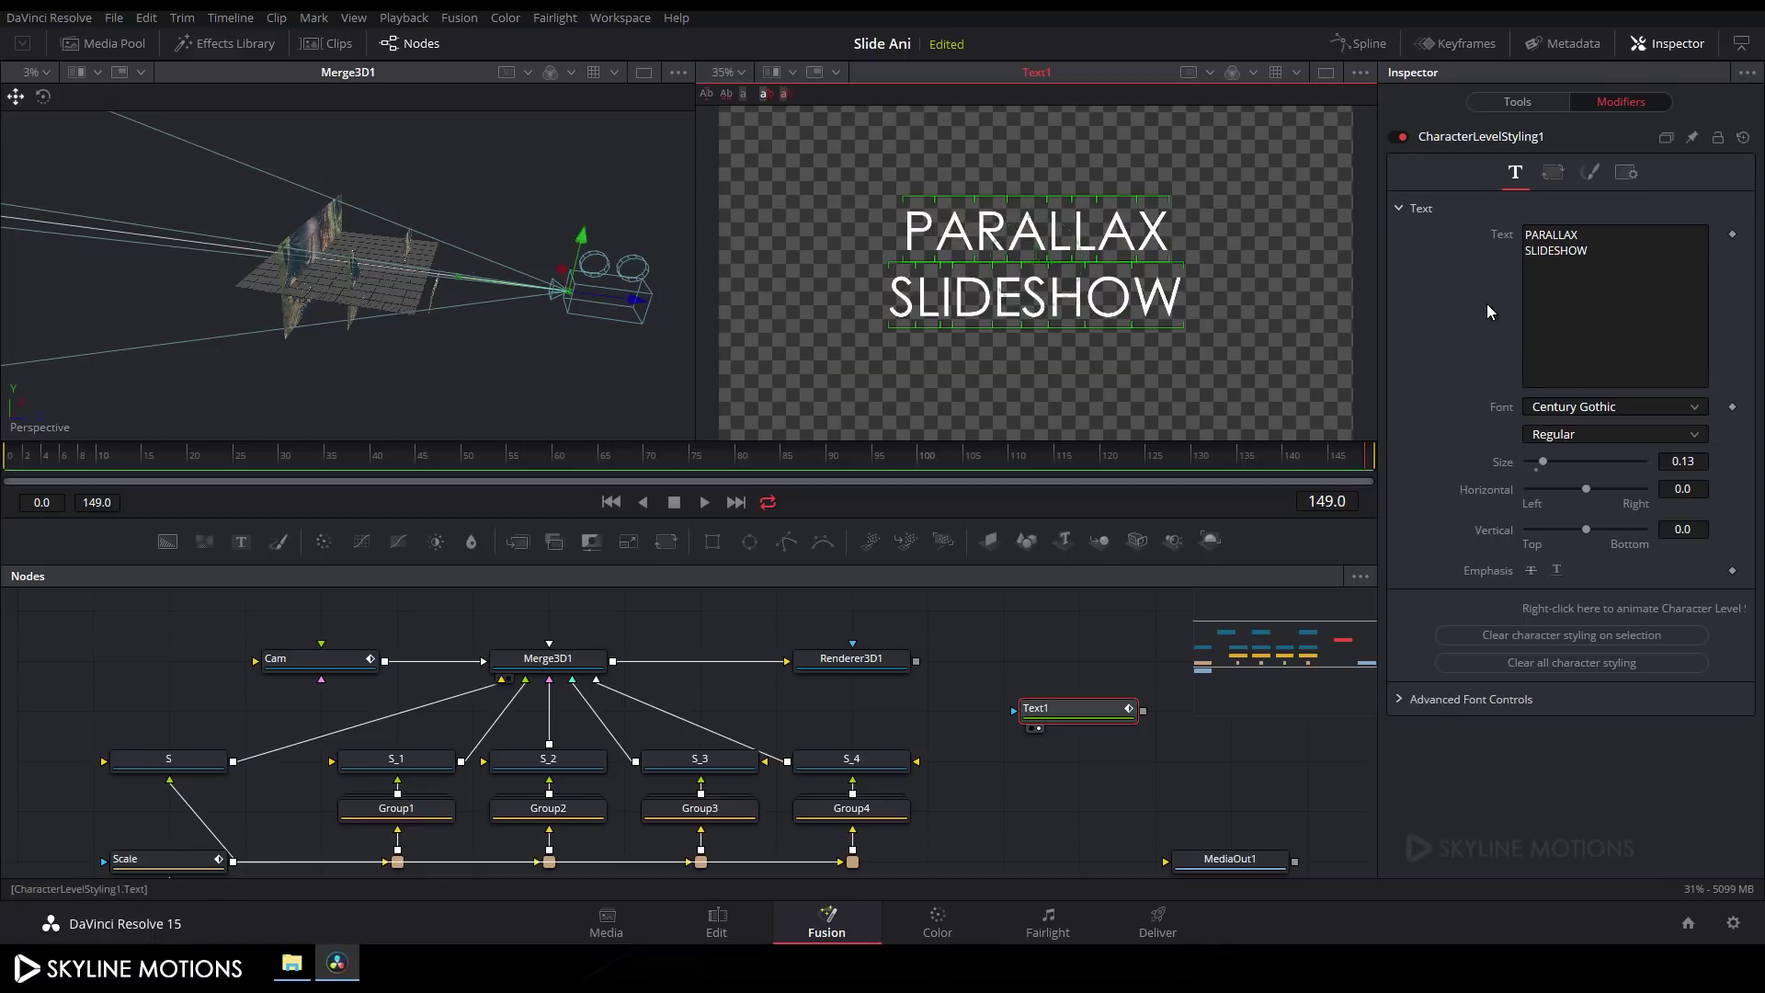
Step: Set the modifier's transform to Lines with a spacing of about 0.756, and return to its text settings
left_click(1552, 172)
left_click(1558, 237)
left_click(1559, 261)
left_click_drag(1559, 259, 1551, 260)
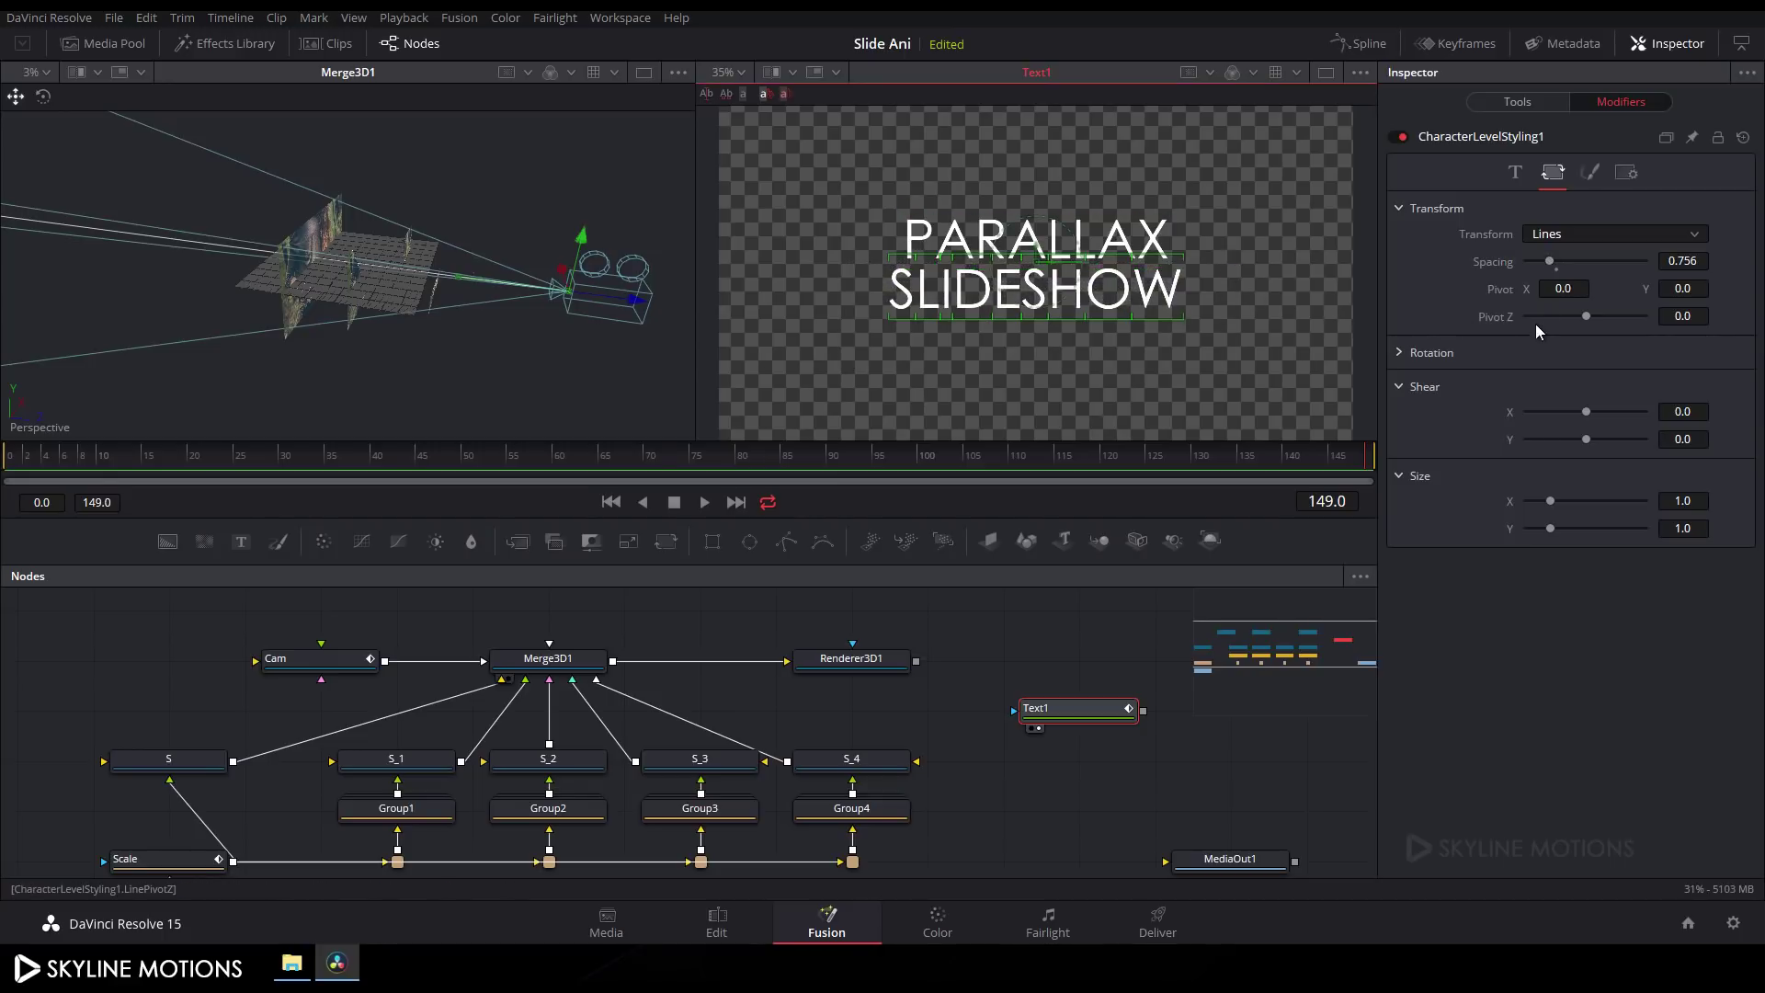
left_click(1516, 180)
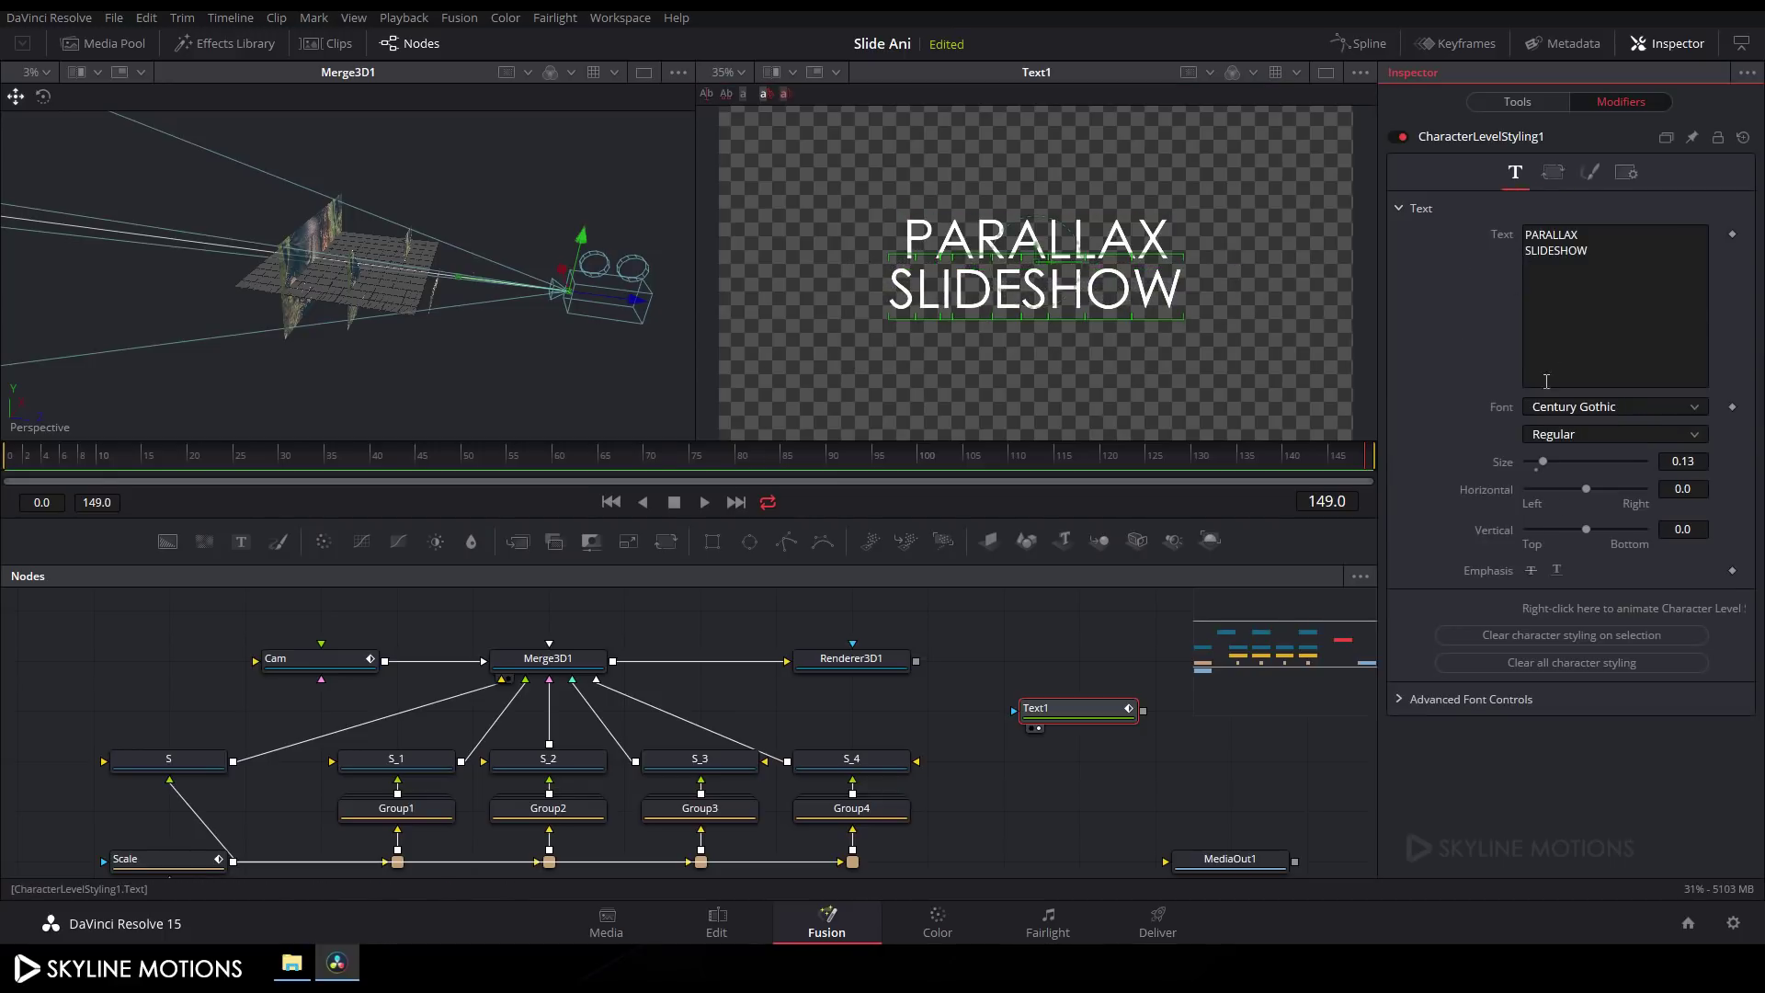
Step: Set the size of the SLIDESHOW characters to about 0.142 and the style of the PARALLAX characters to Bold
left_click_drag(1544, 462, 1559, 465)
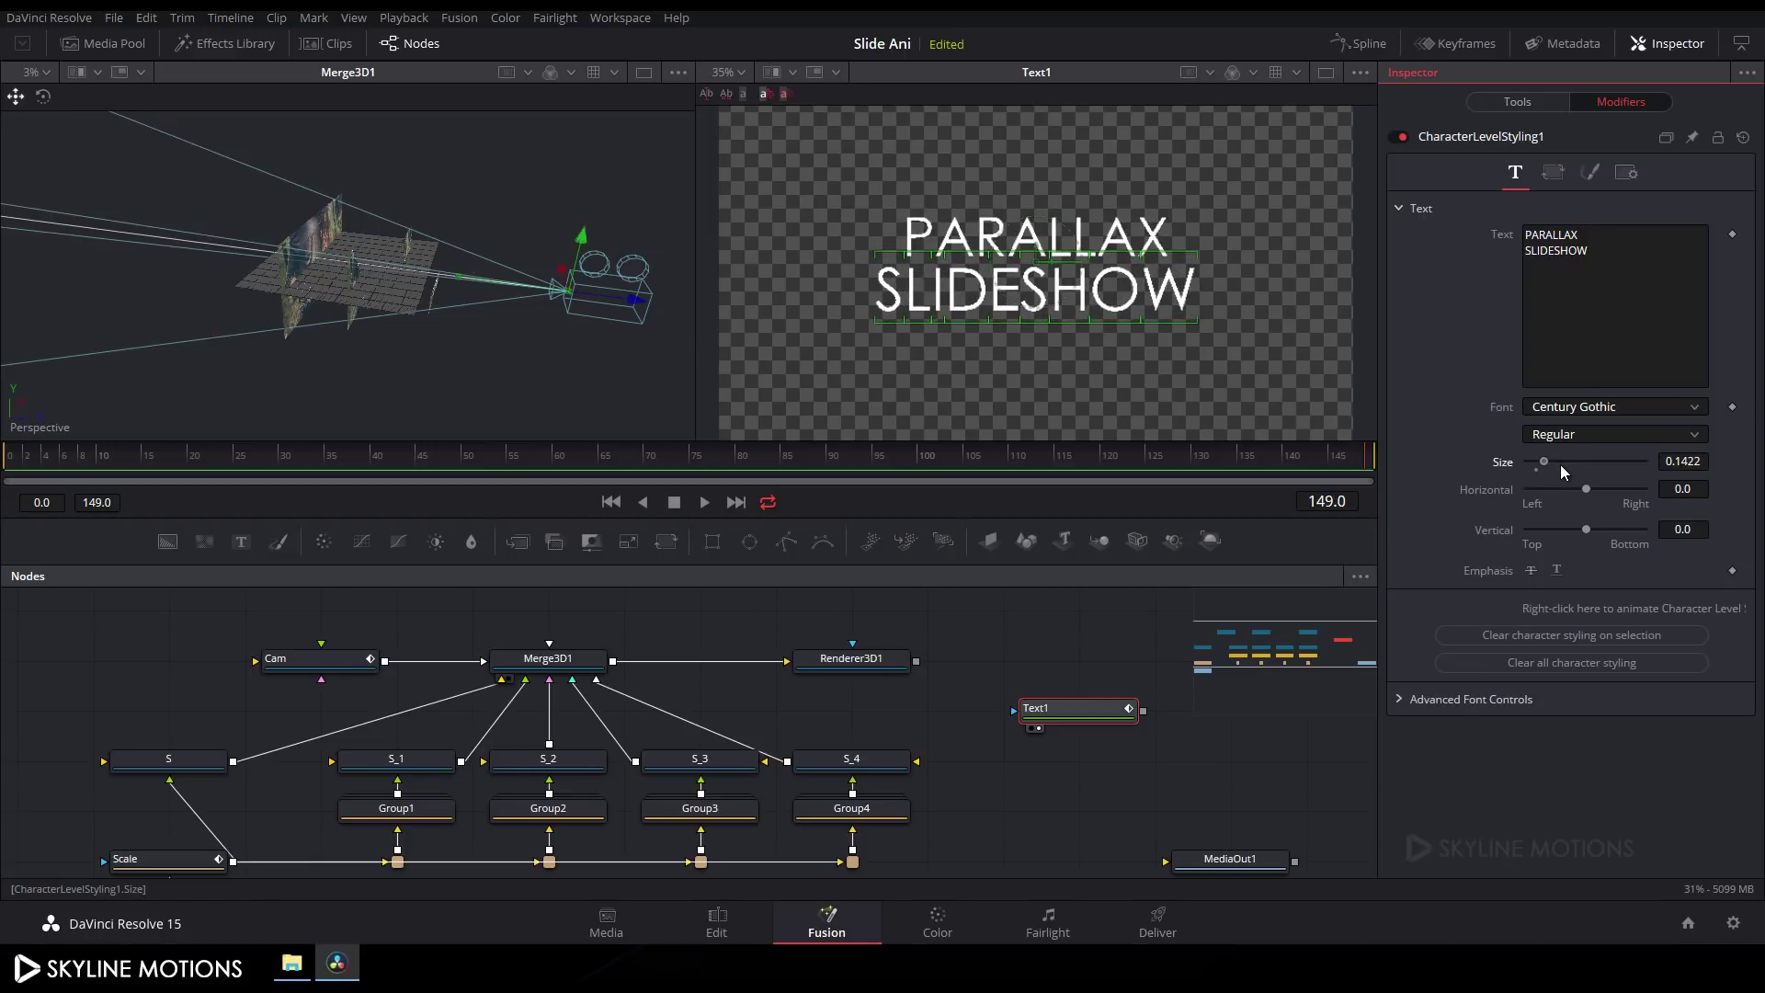
left_click_drag(798, 173, 1248, 265)
left_click(1577, 436)
left_click(1557, 456)
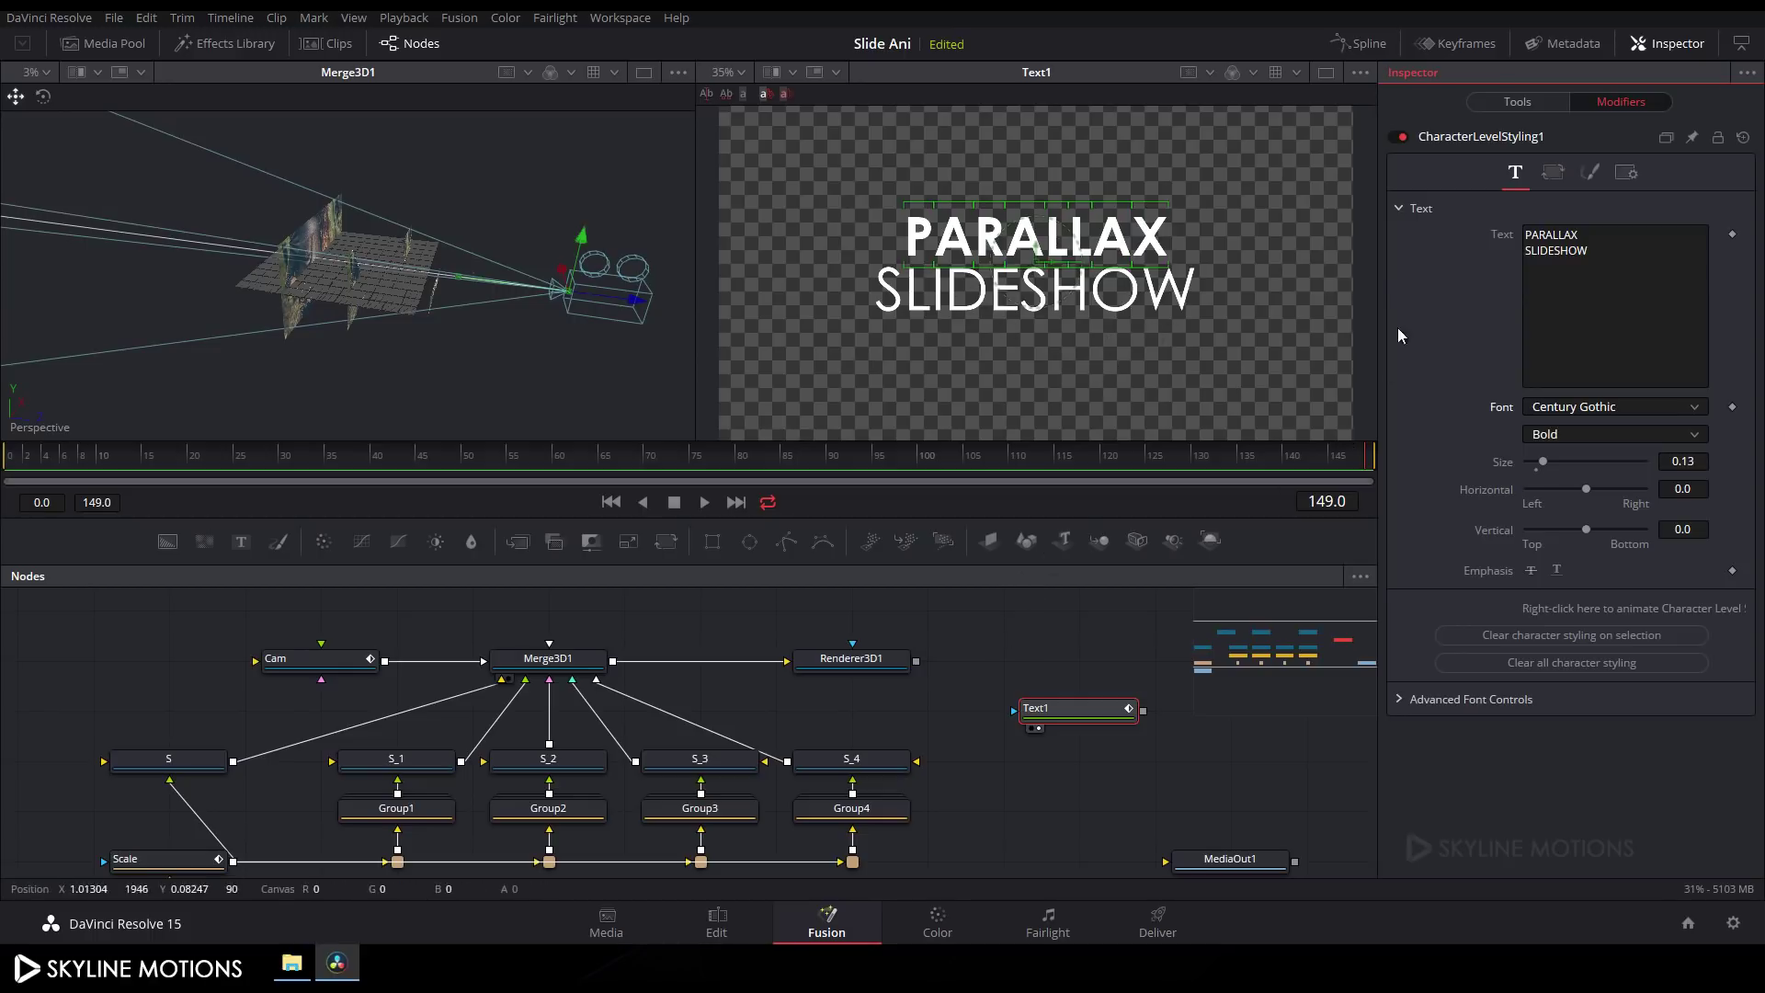
Step: Animate the title's overall Tracking with keyframes of 1.0 at frame 149 and 2.0 at frame 0
left_click(1517, 102)
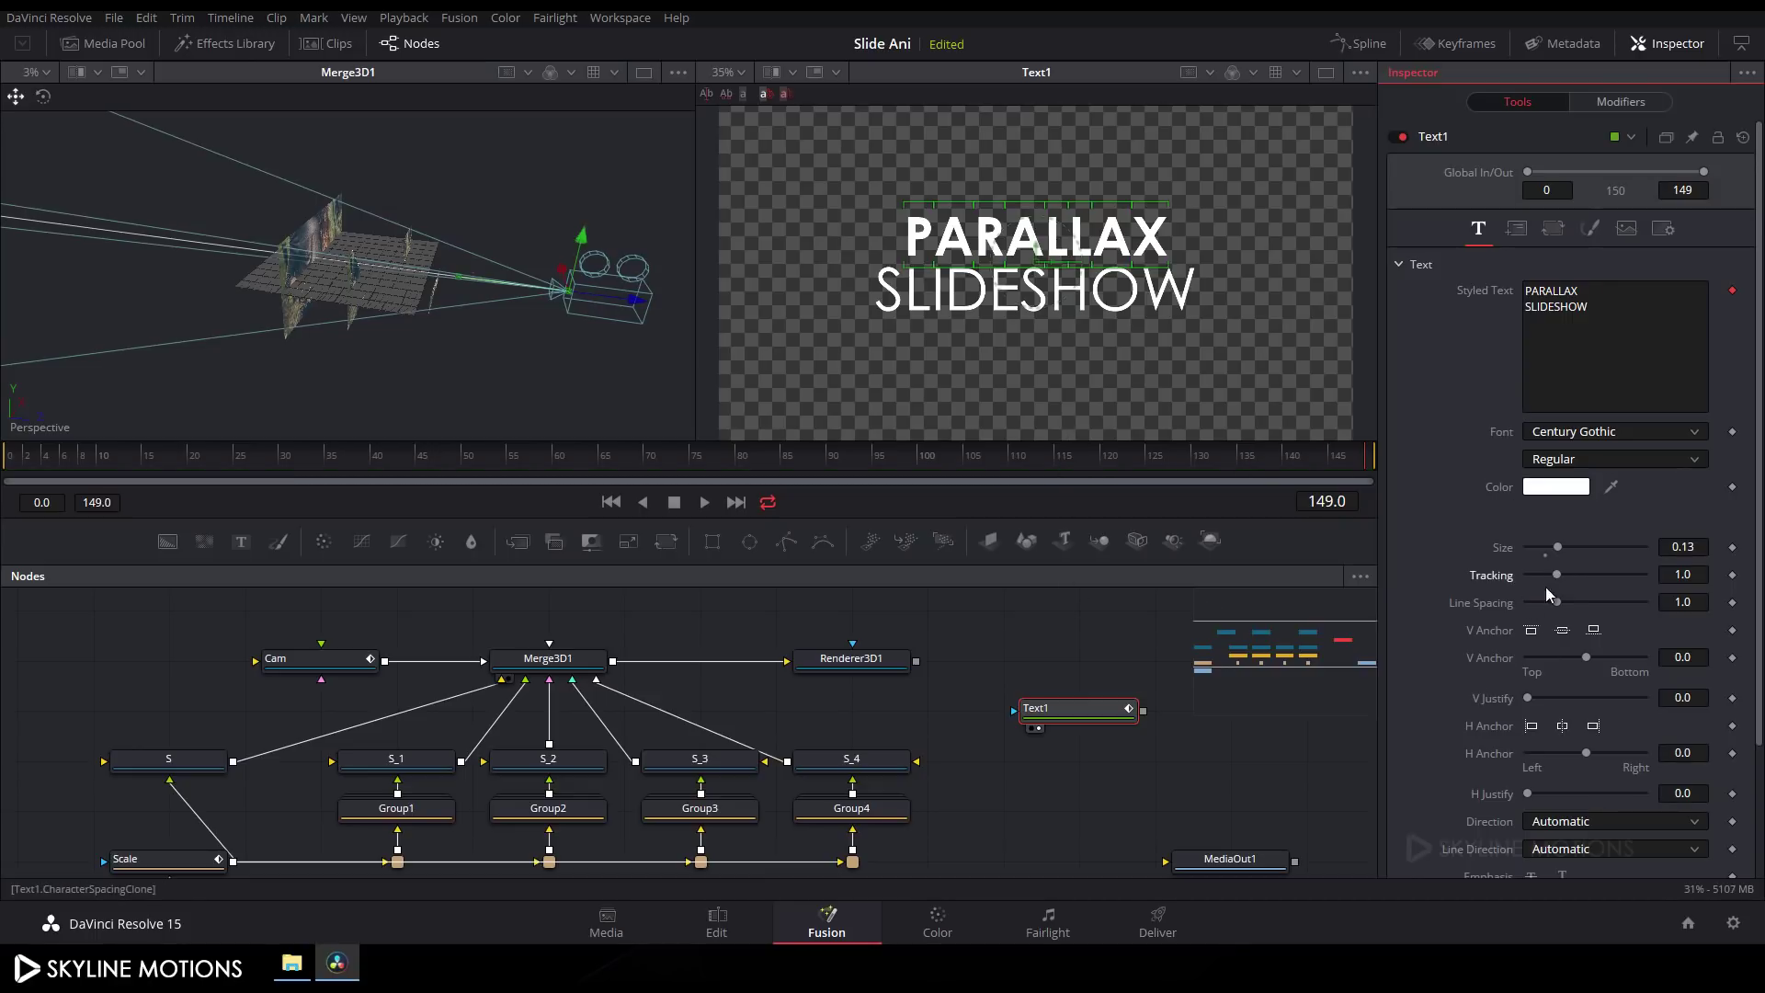
right_click(1490, 575)
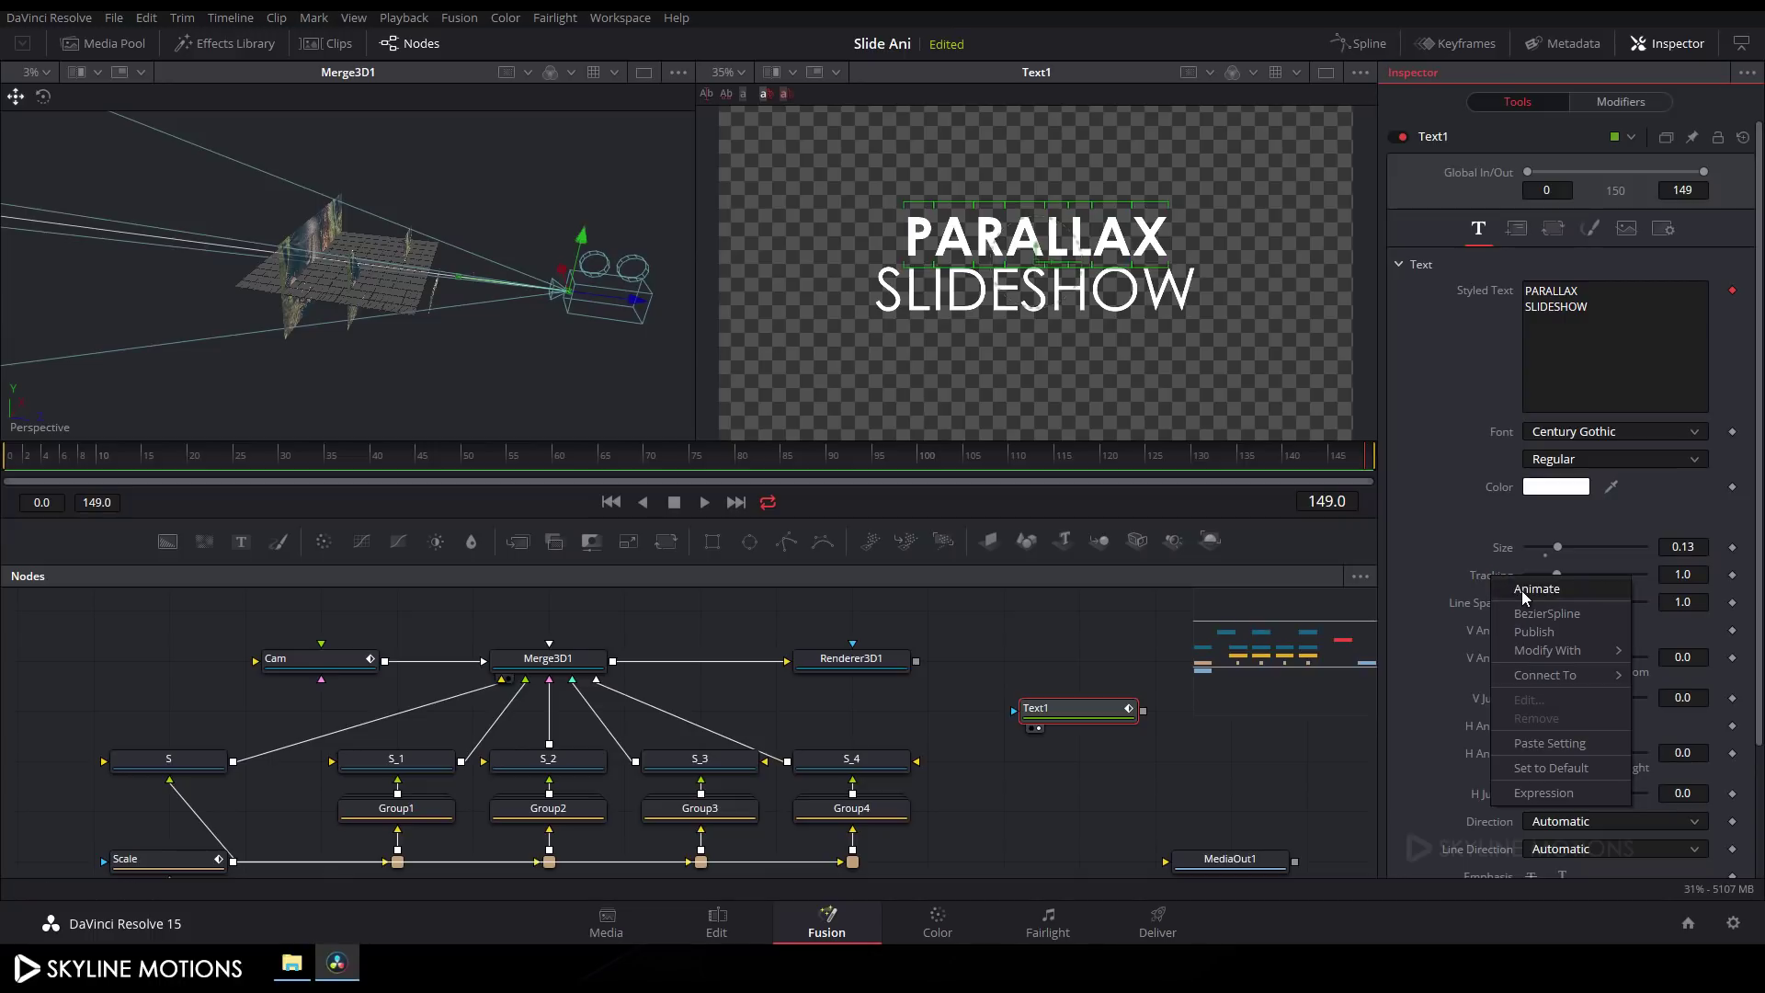
left_click(1520, 590)
left_click_drag(903, 462, 31, 475)
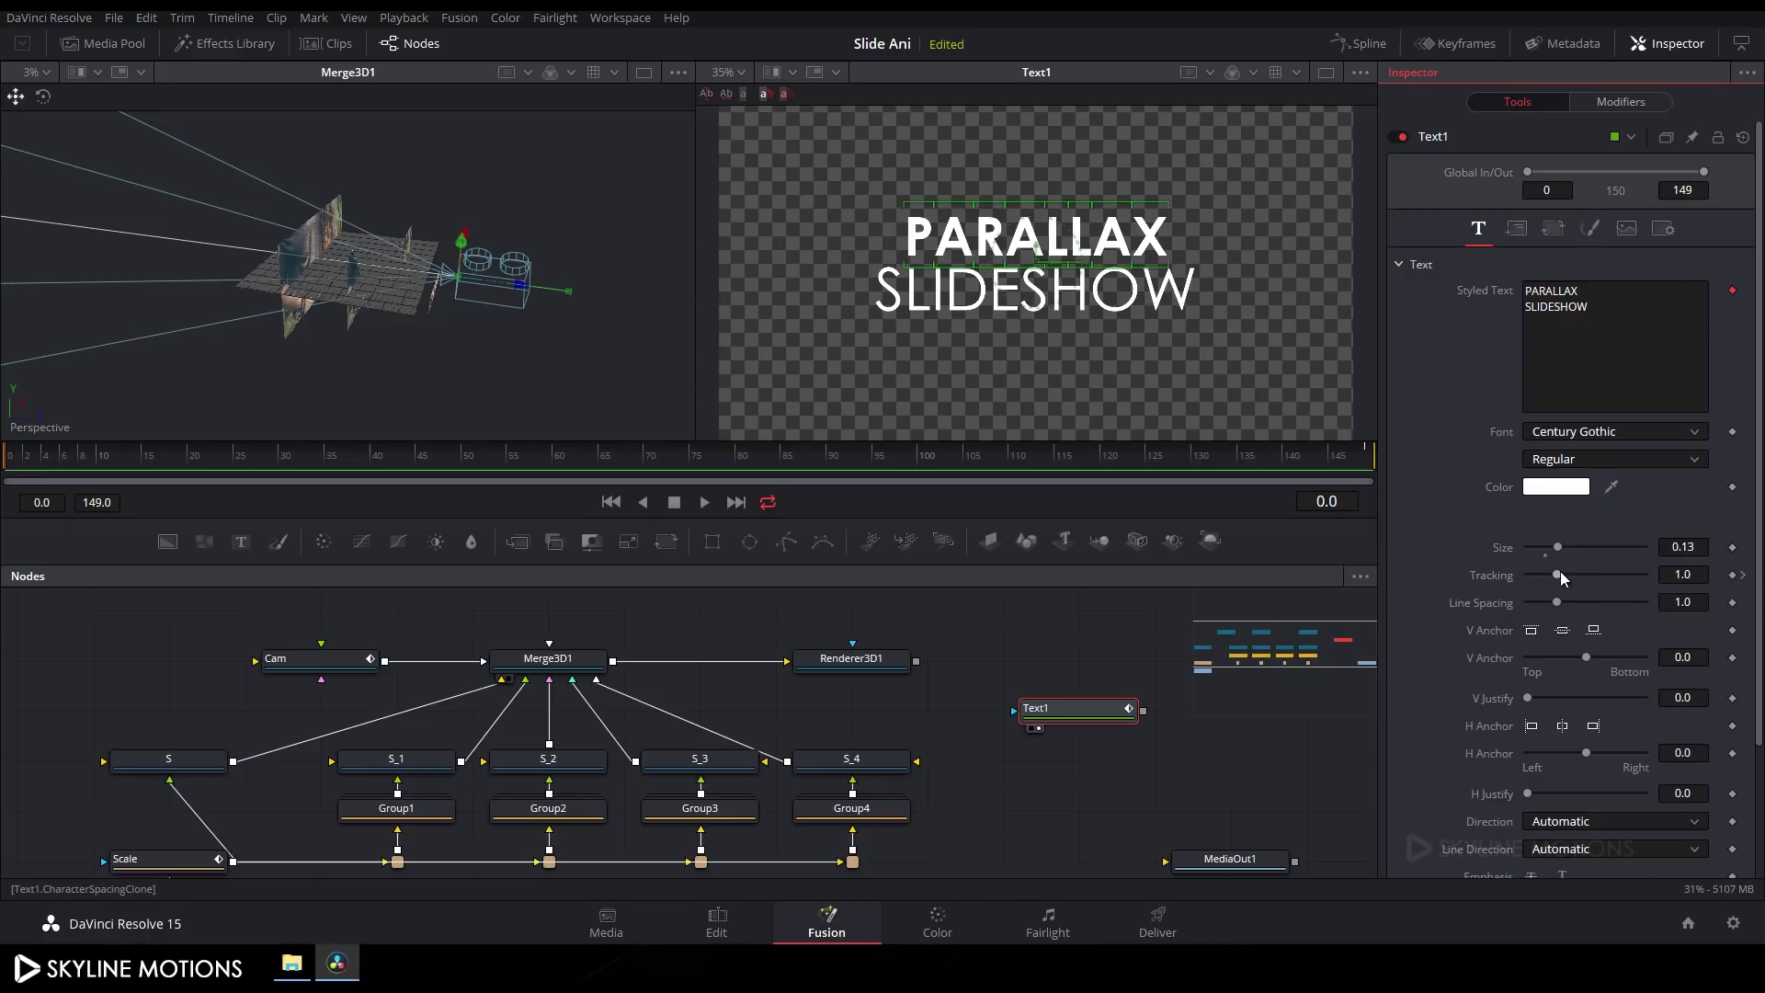
left_click_drag(1557, 572, 1577, 574)
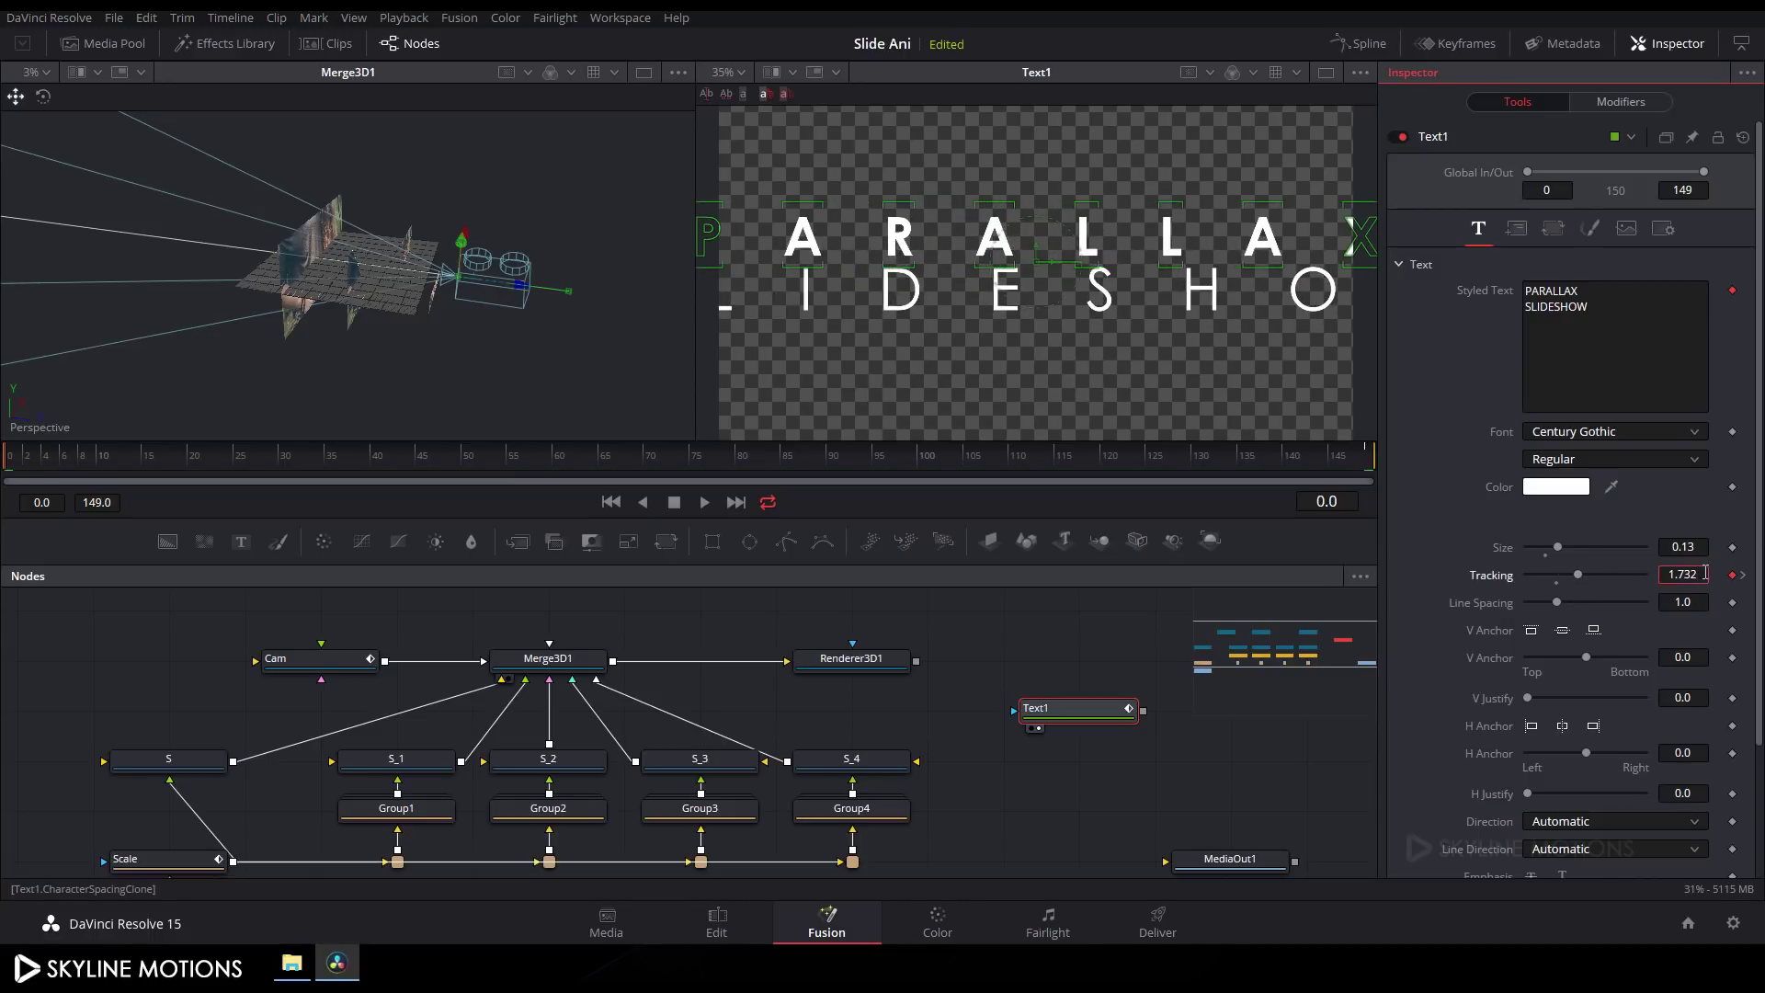
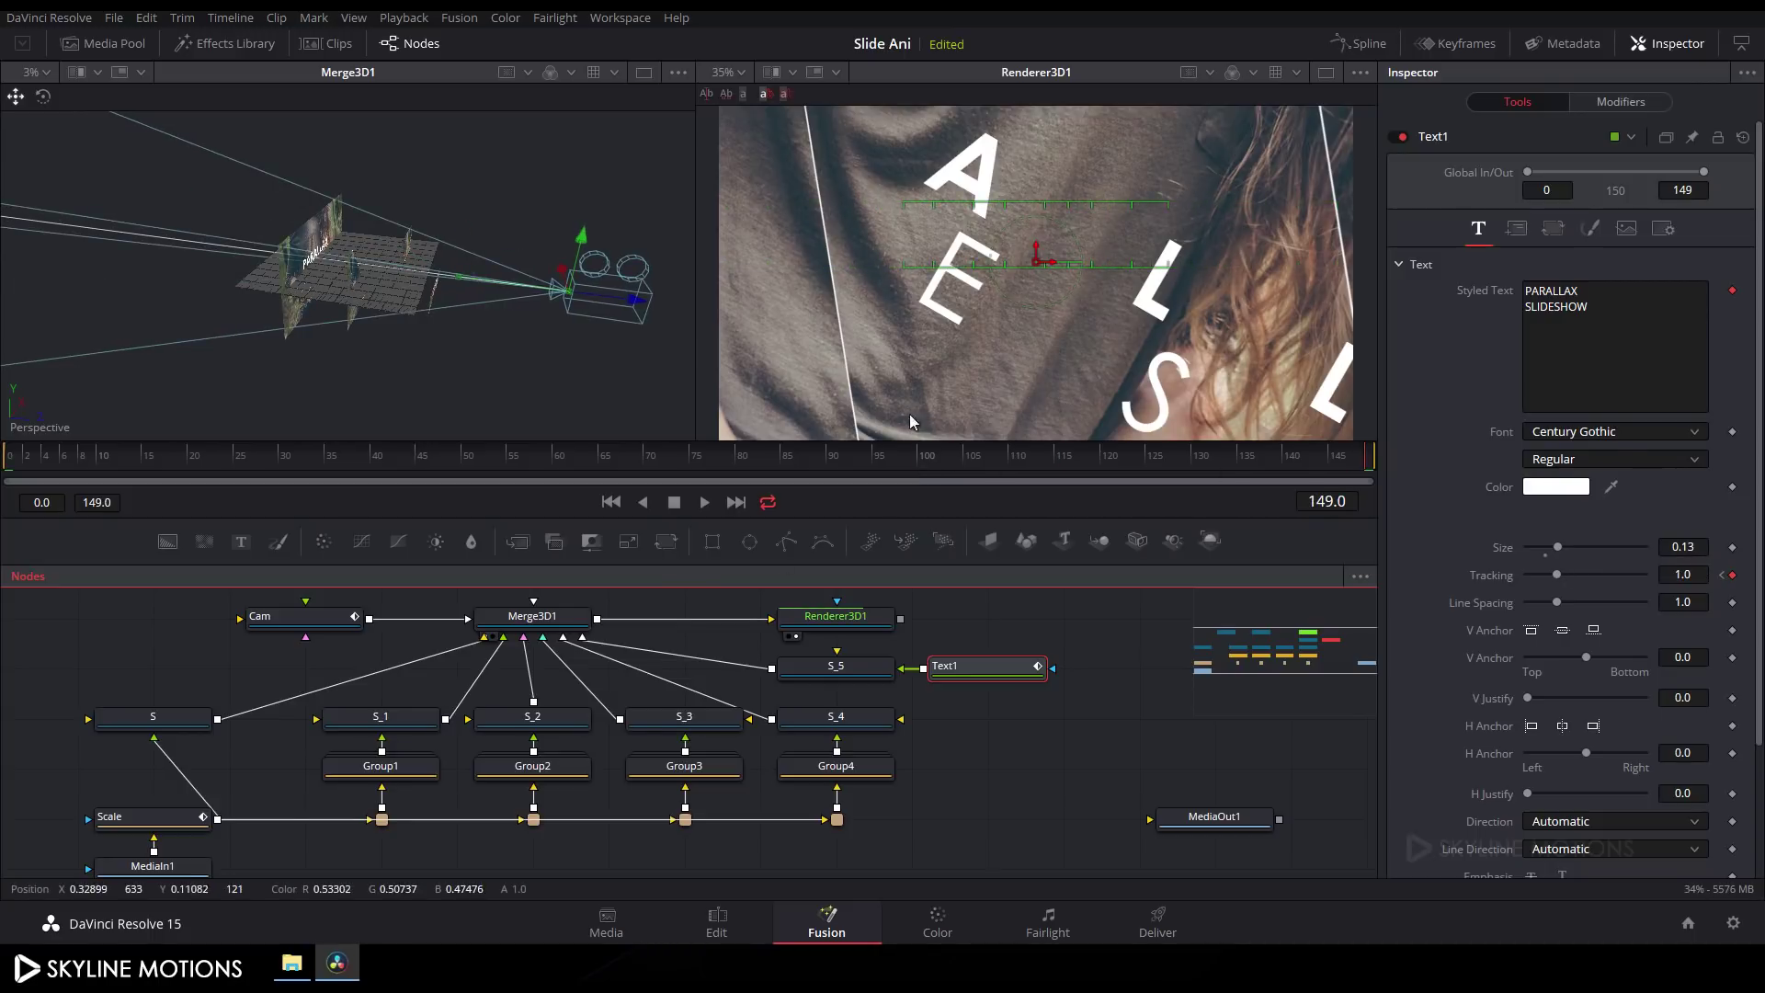
Step: Move the title's image plane S_5 towards the camera to a Z offset of 16 and scale it to about 0.557
left_click(832, 676)
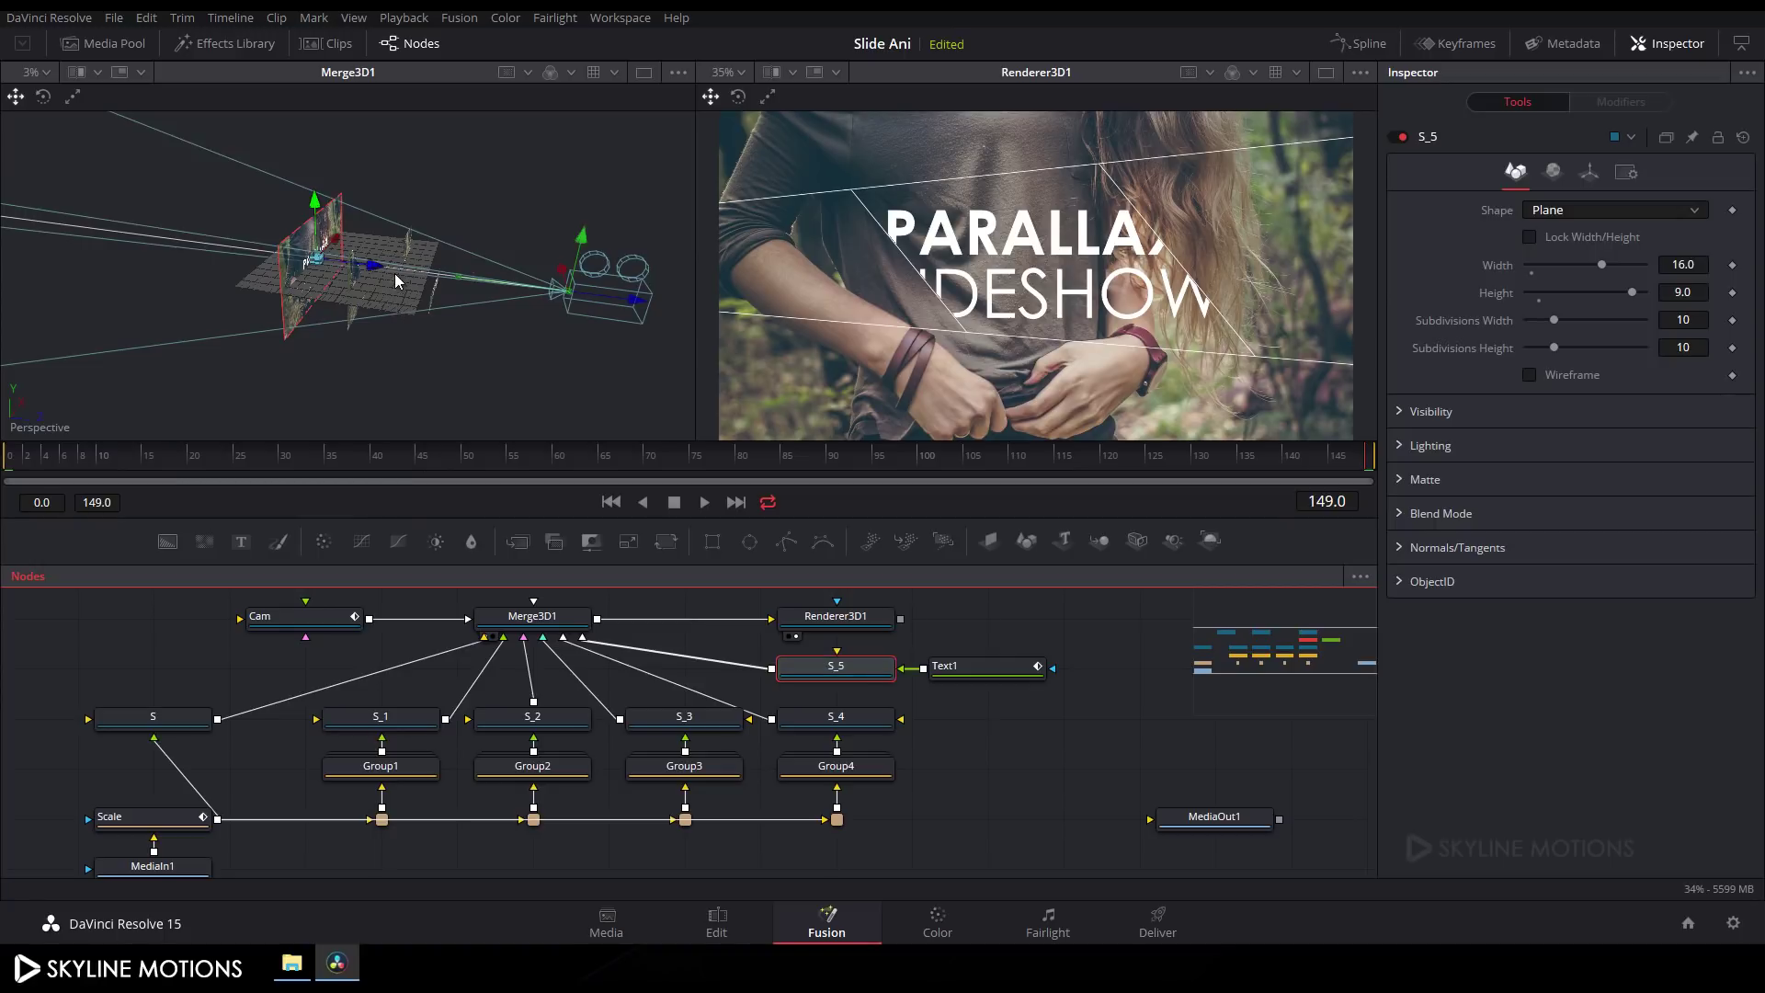
scroll(397, 280, "up", 3)
left_click_drag(341, 268, 634, 296)
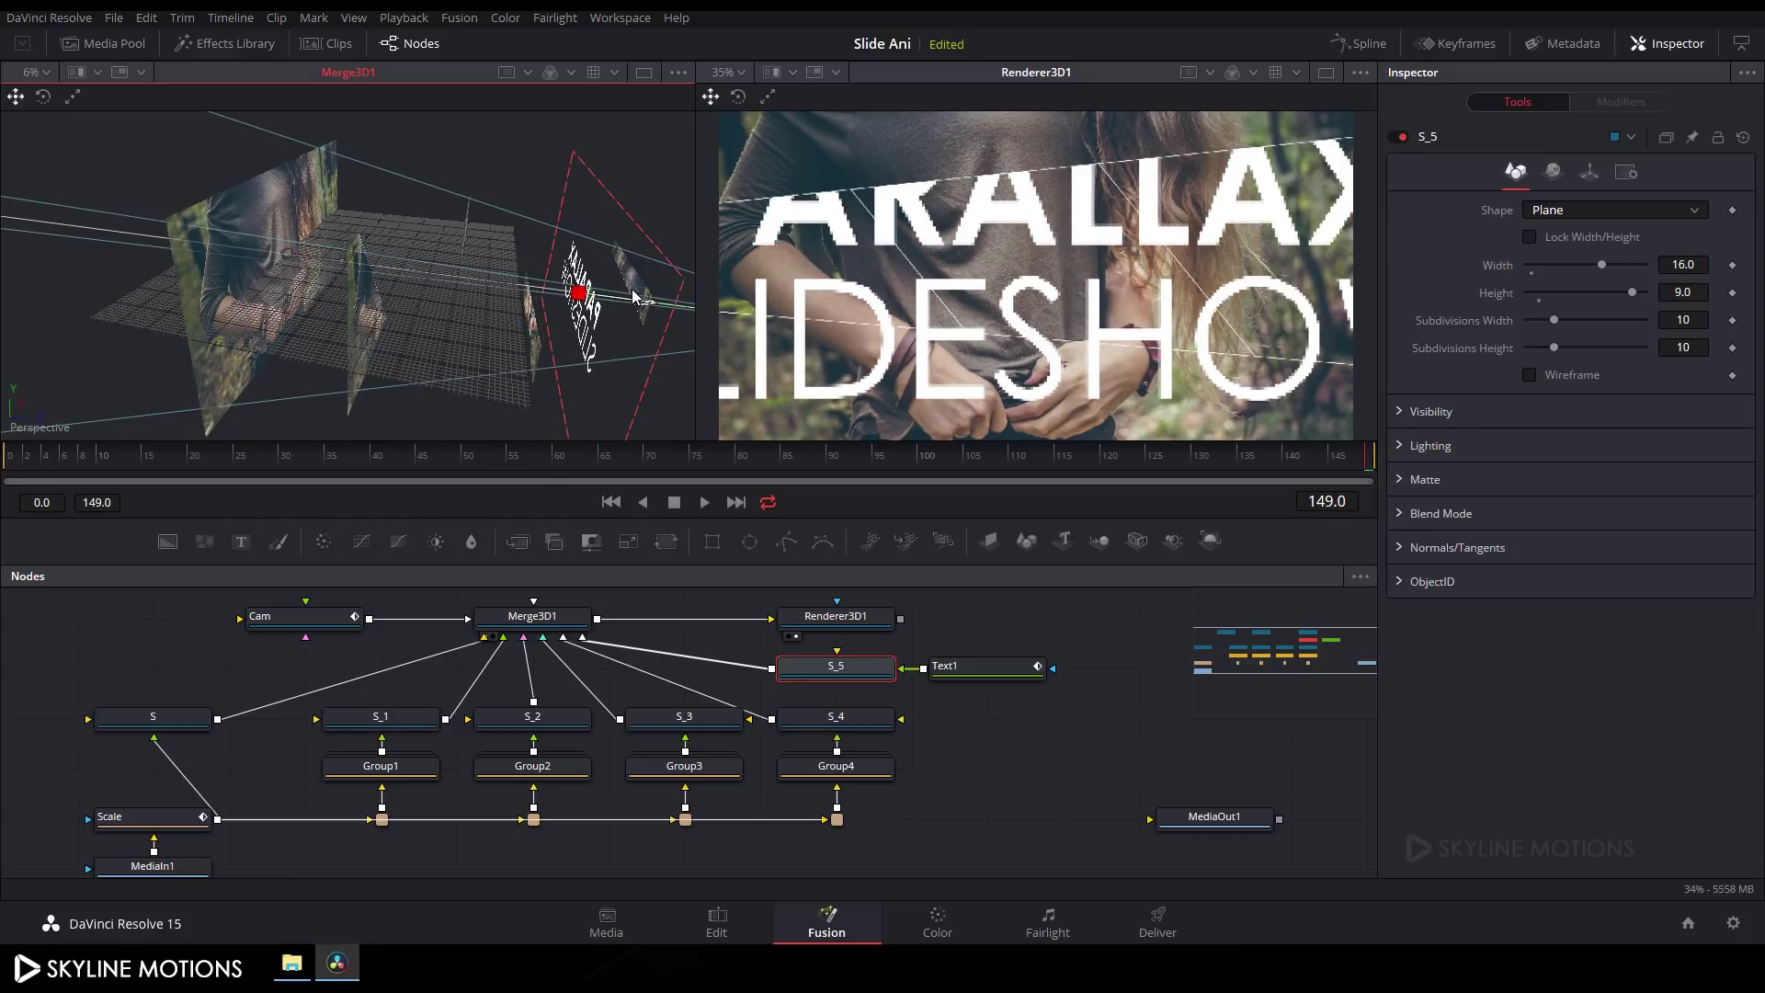
left_click(875, 680)
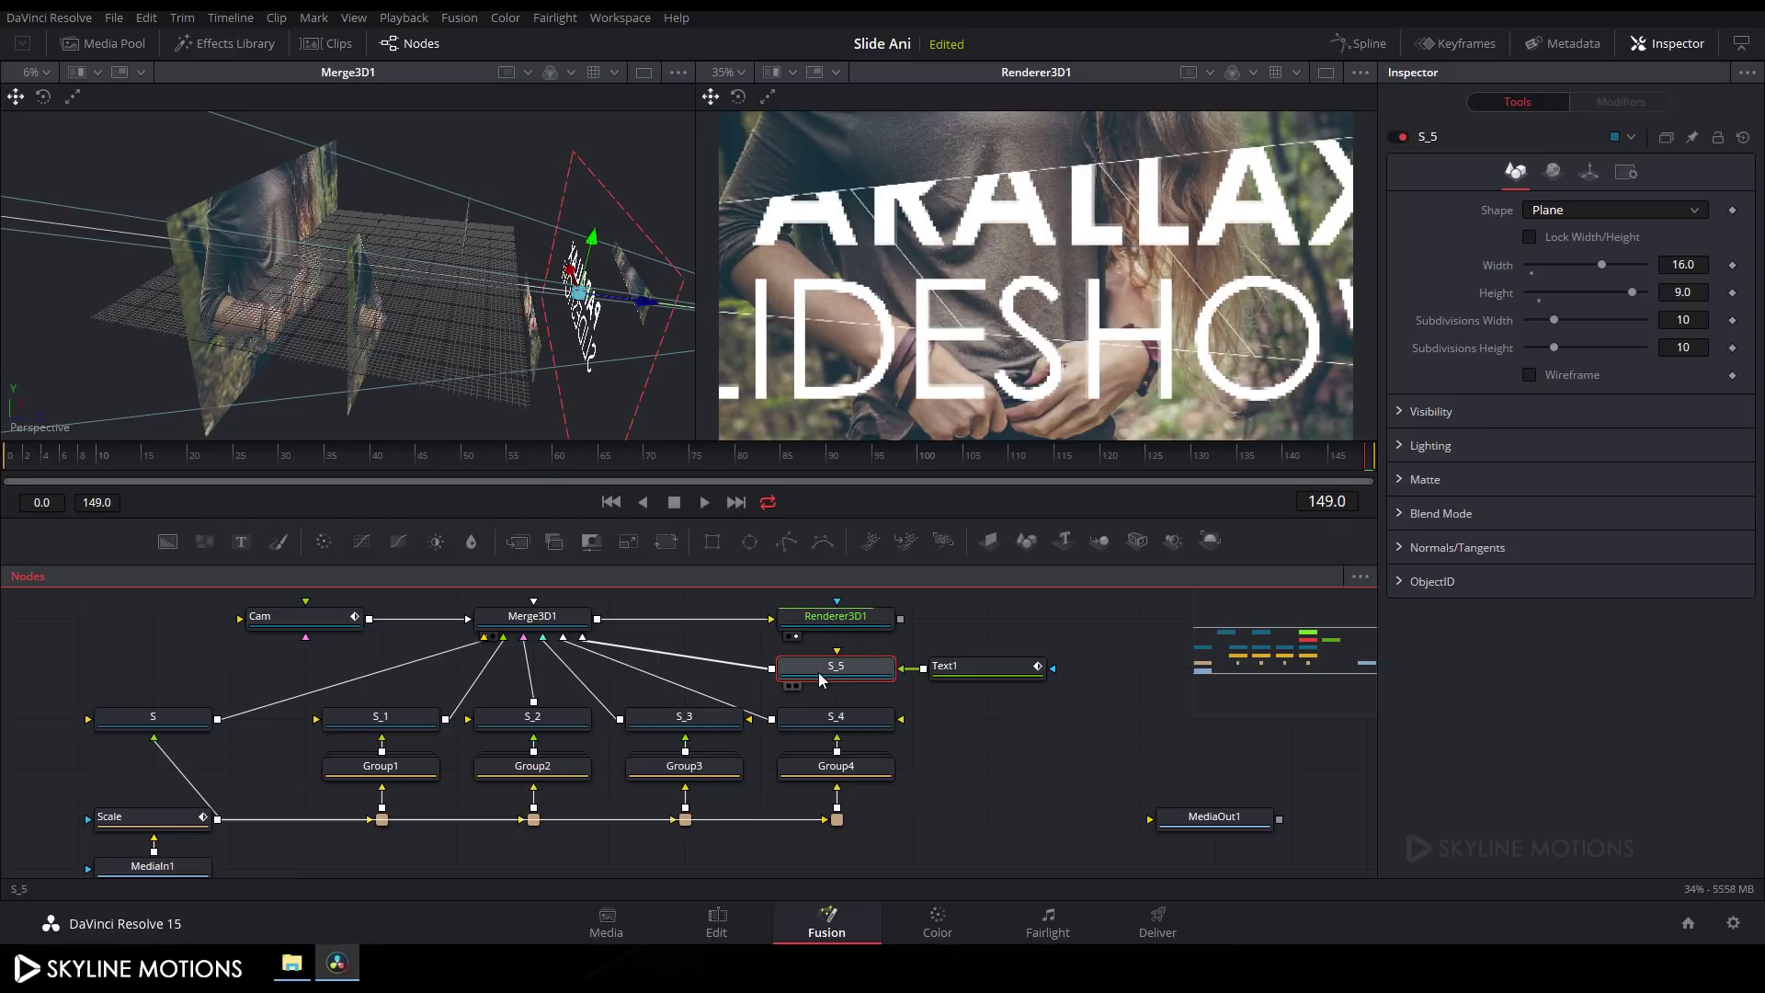
left_click(1589, 172)
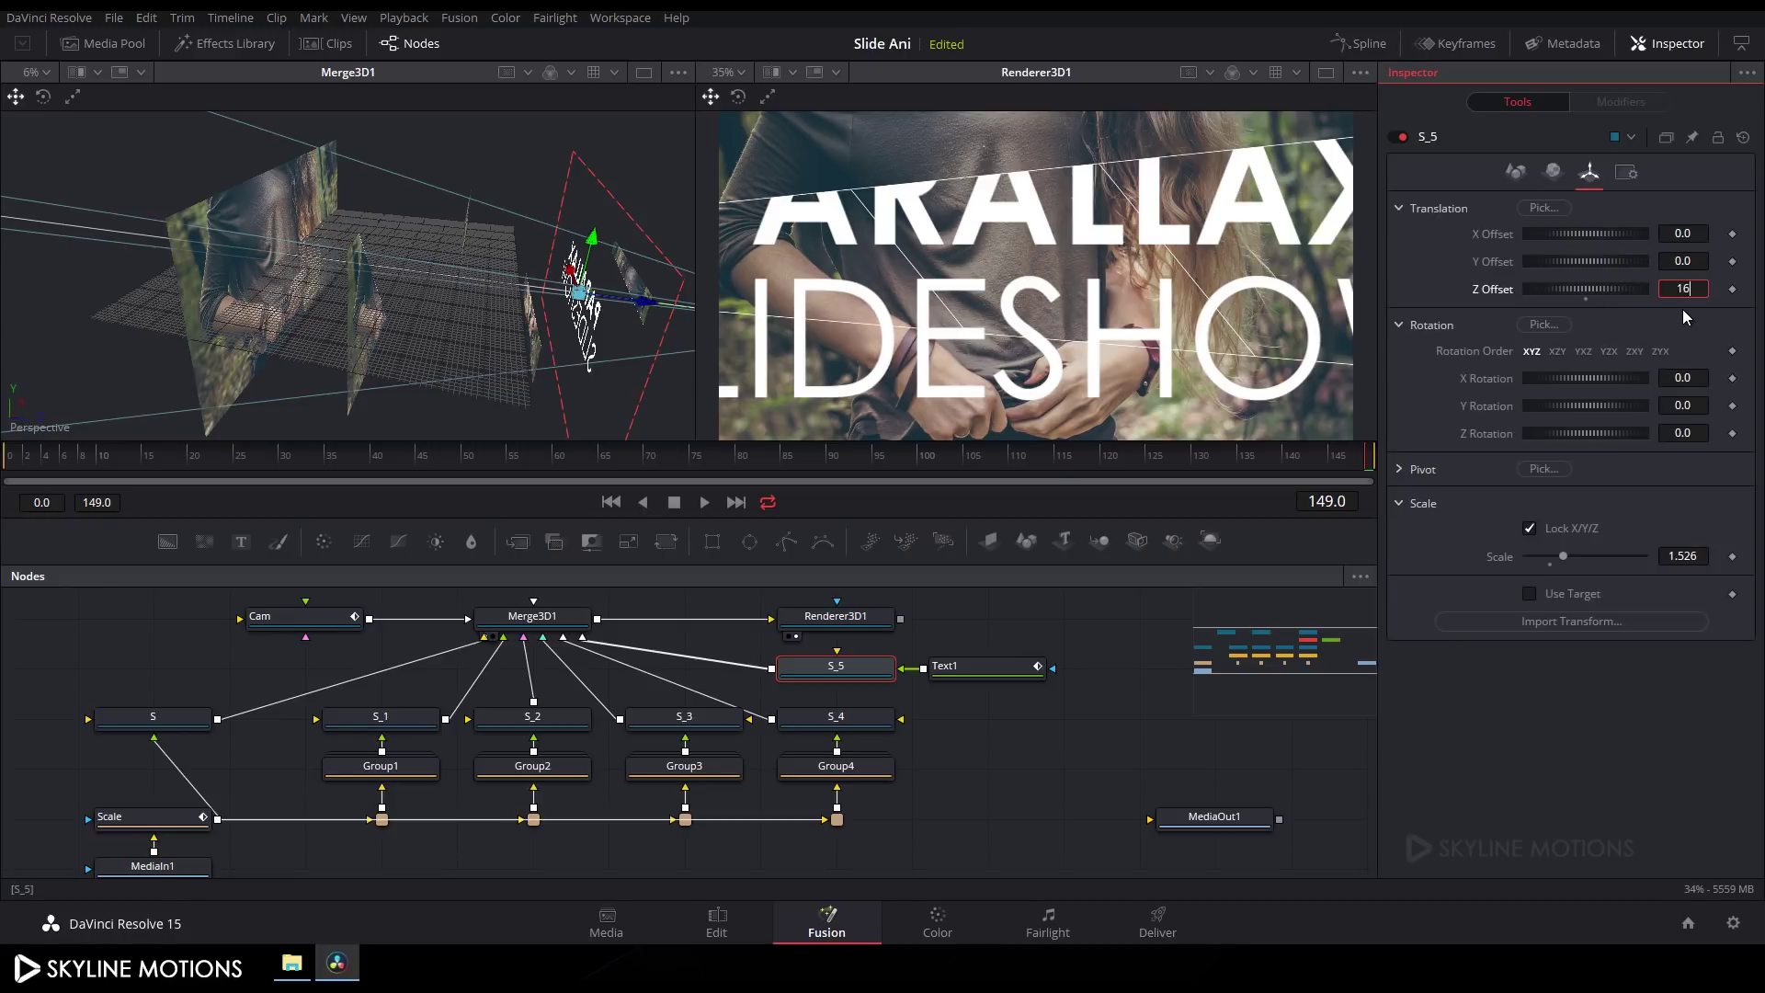
key("Return")
left_click_drag(1563, 555, 1381, 576)
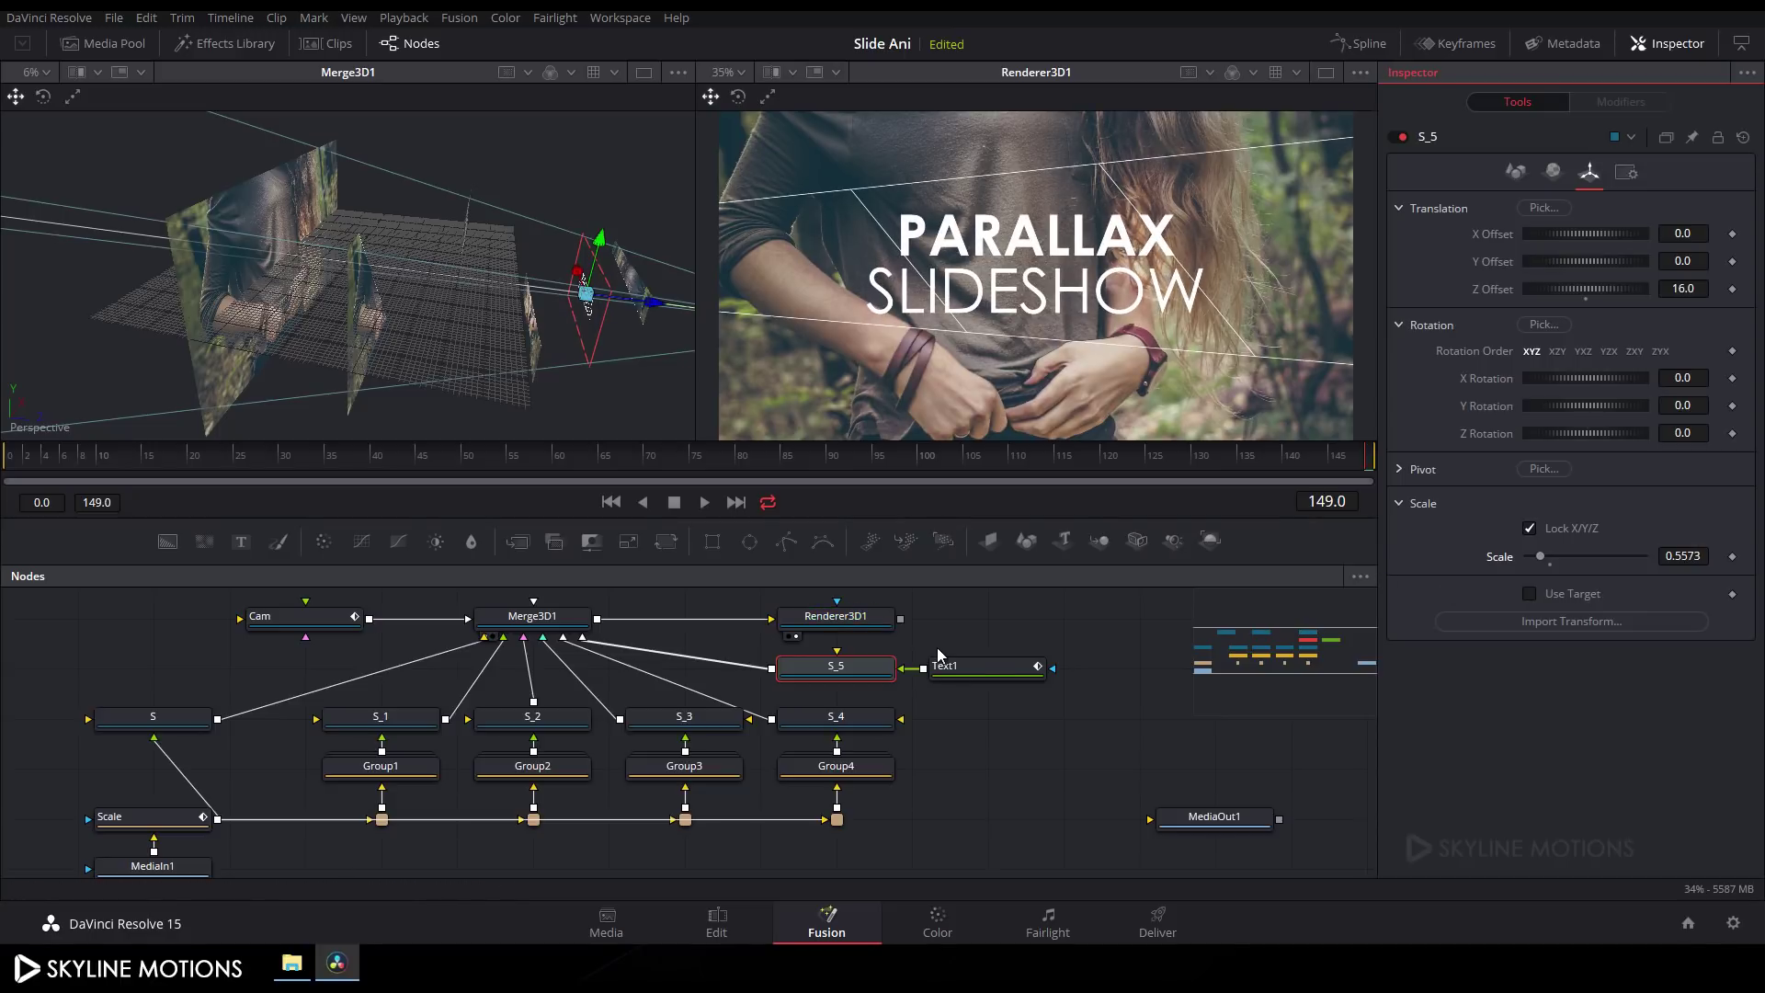
Step: Smooth Text1's Character Spacing curve in the spline editor, extend the last keyframe's ease handle back to frame 0, and scrub through the animation
left_click(998, 623)
scroll(997, 629, "up", 1)
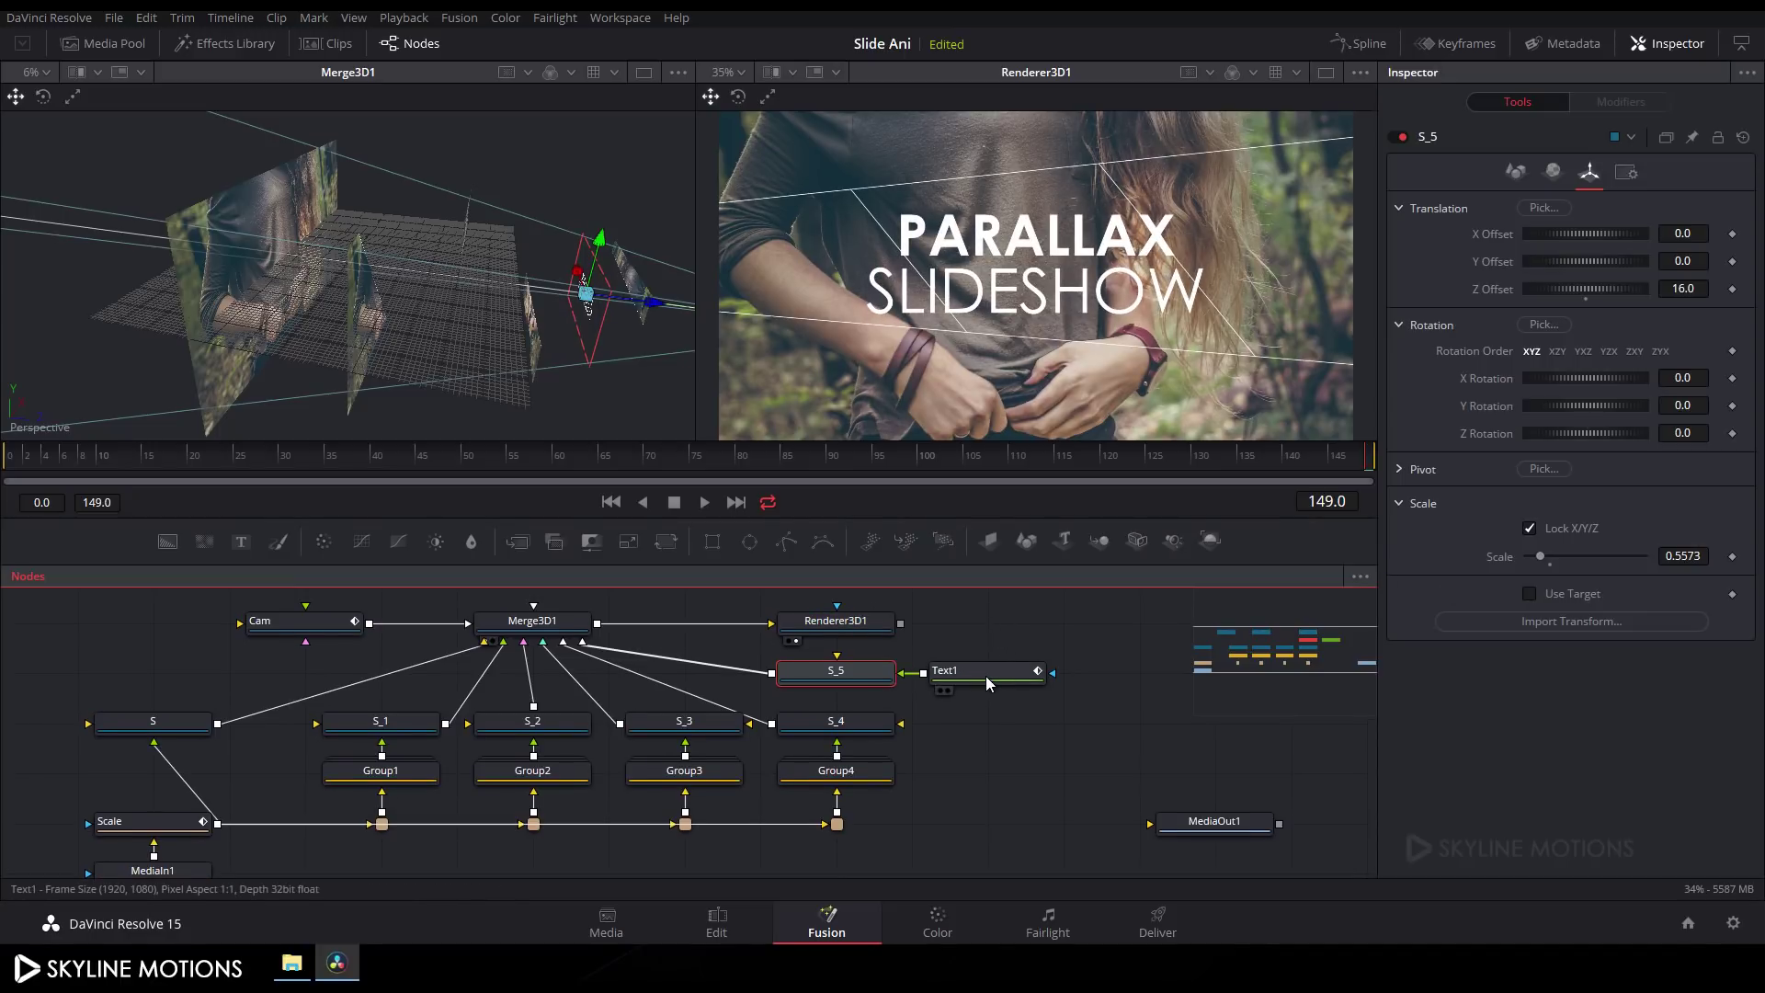
left_click(1358, 45)
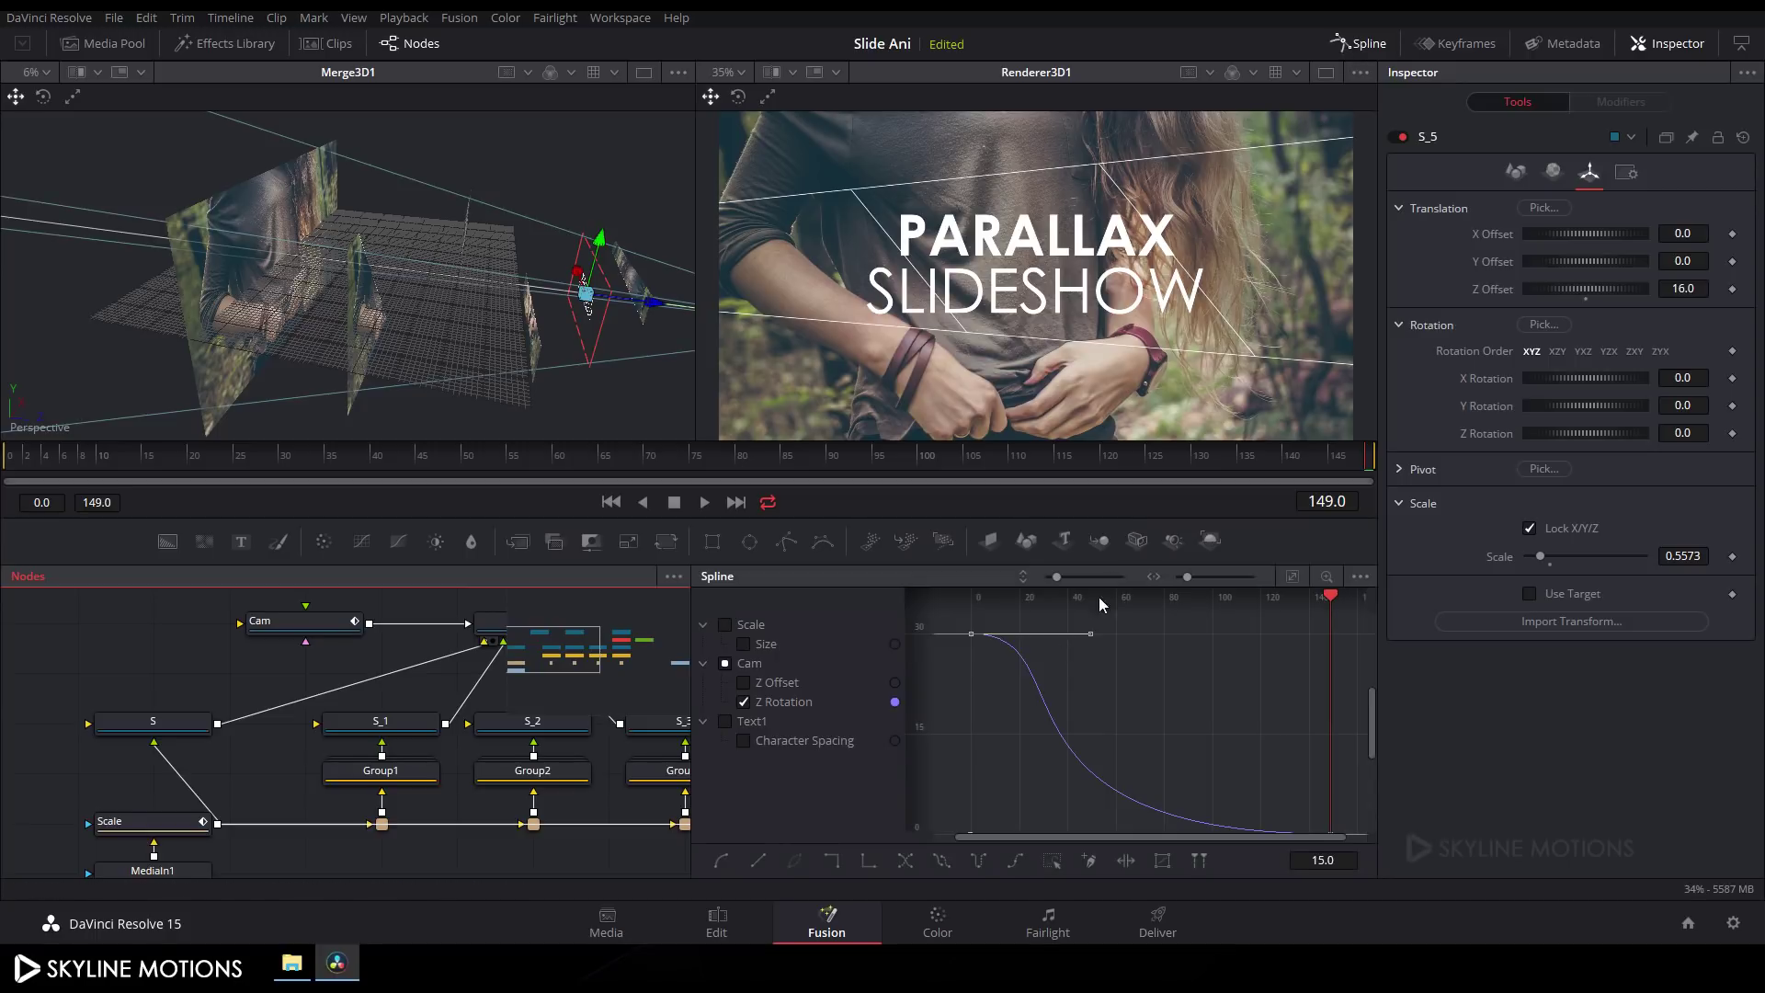
left_click(725, 723)
left_click(1293, 579)
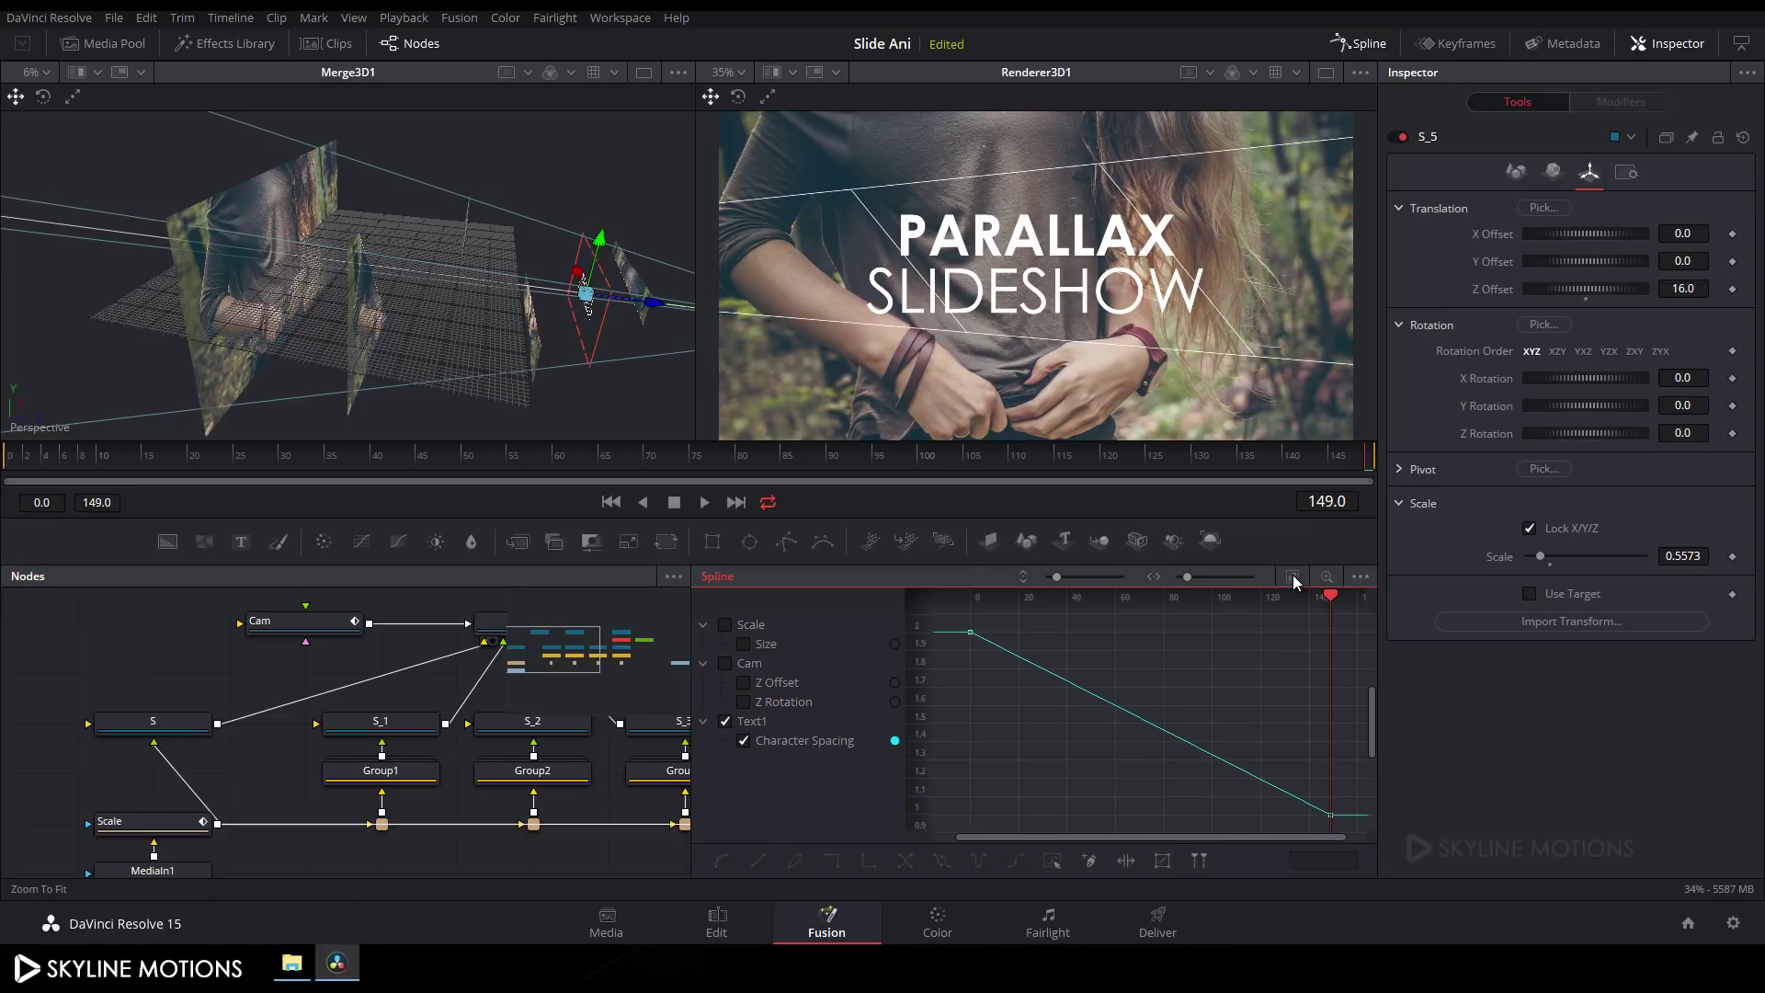
left_click_drag(950, 614, 1334, 821)
key("s")
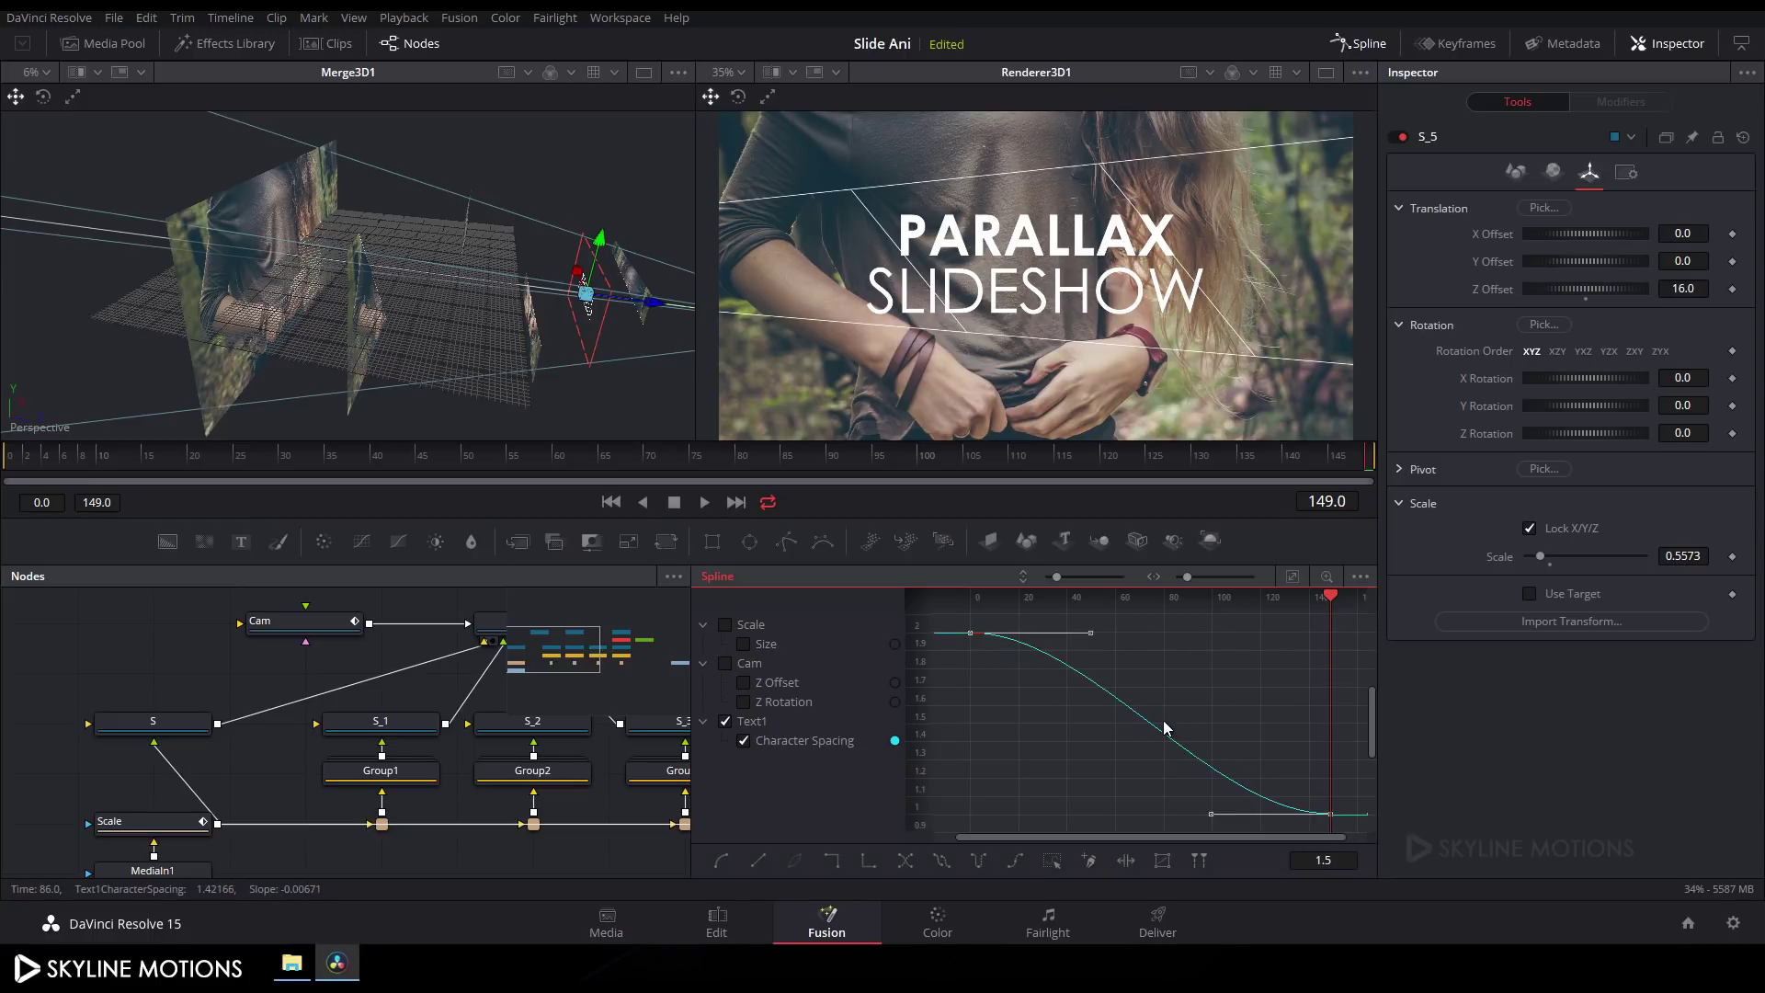
left_click_drag(1218, 812, 969, 816)
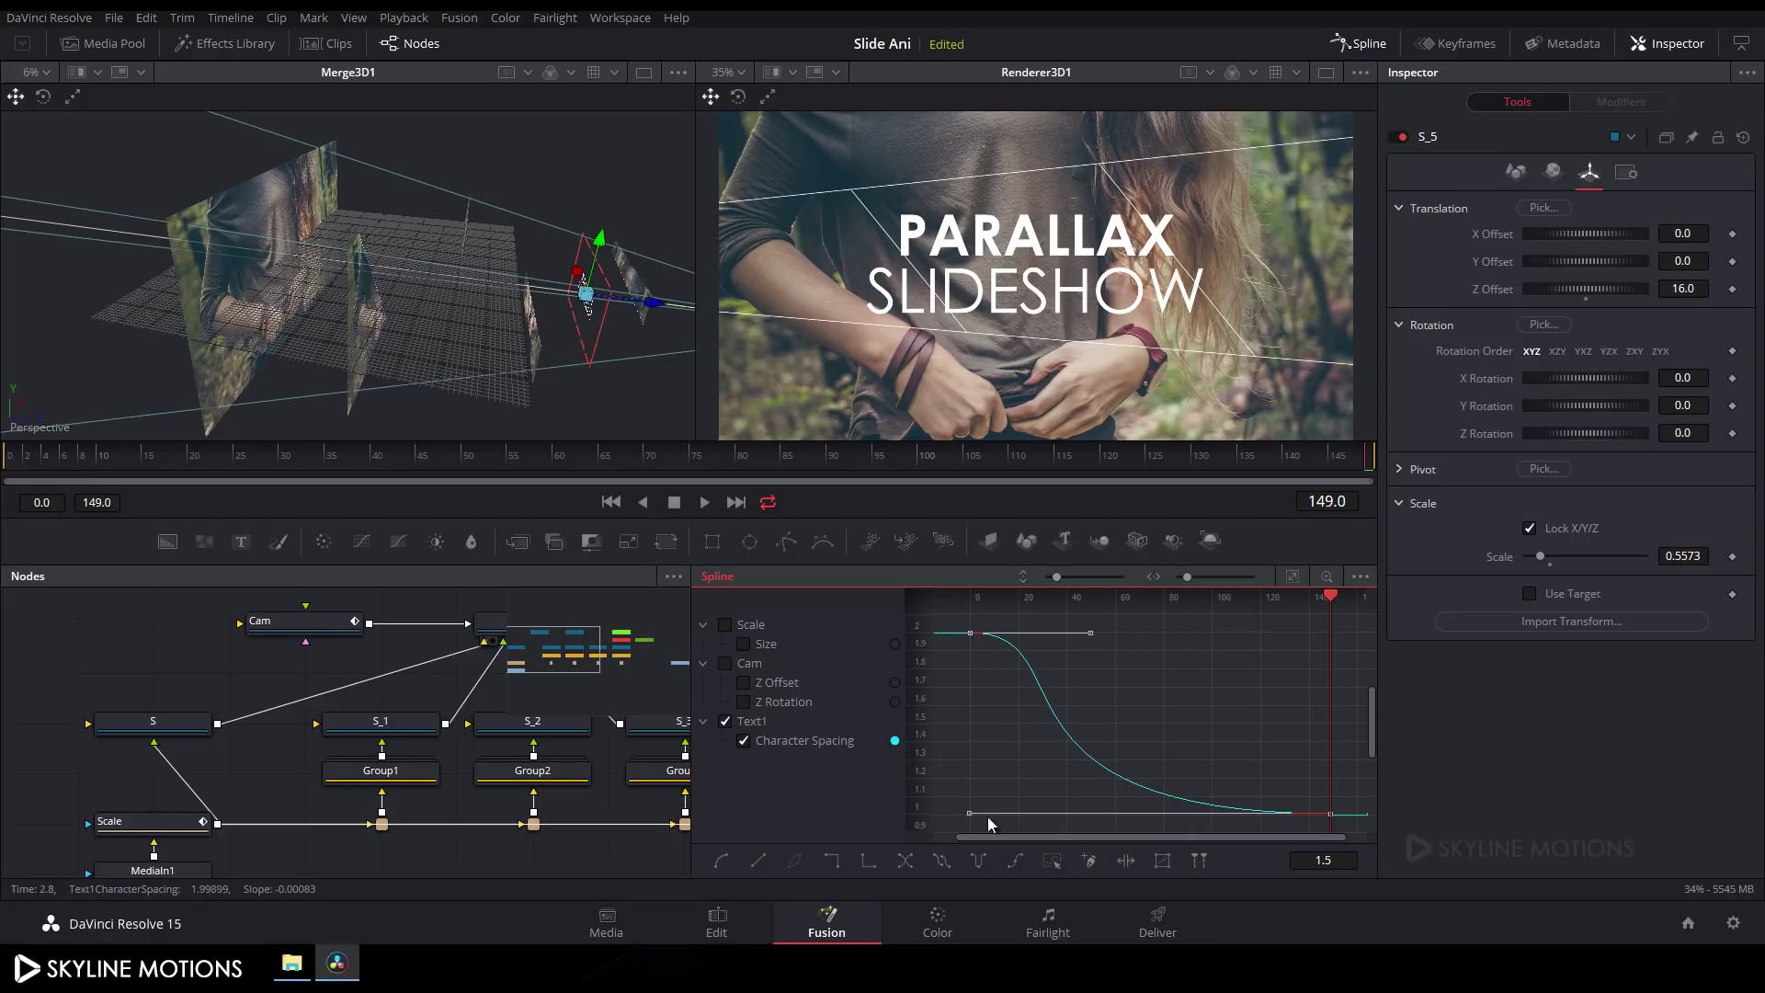
left_click(1358, 44)
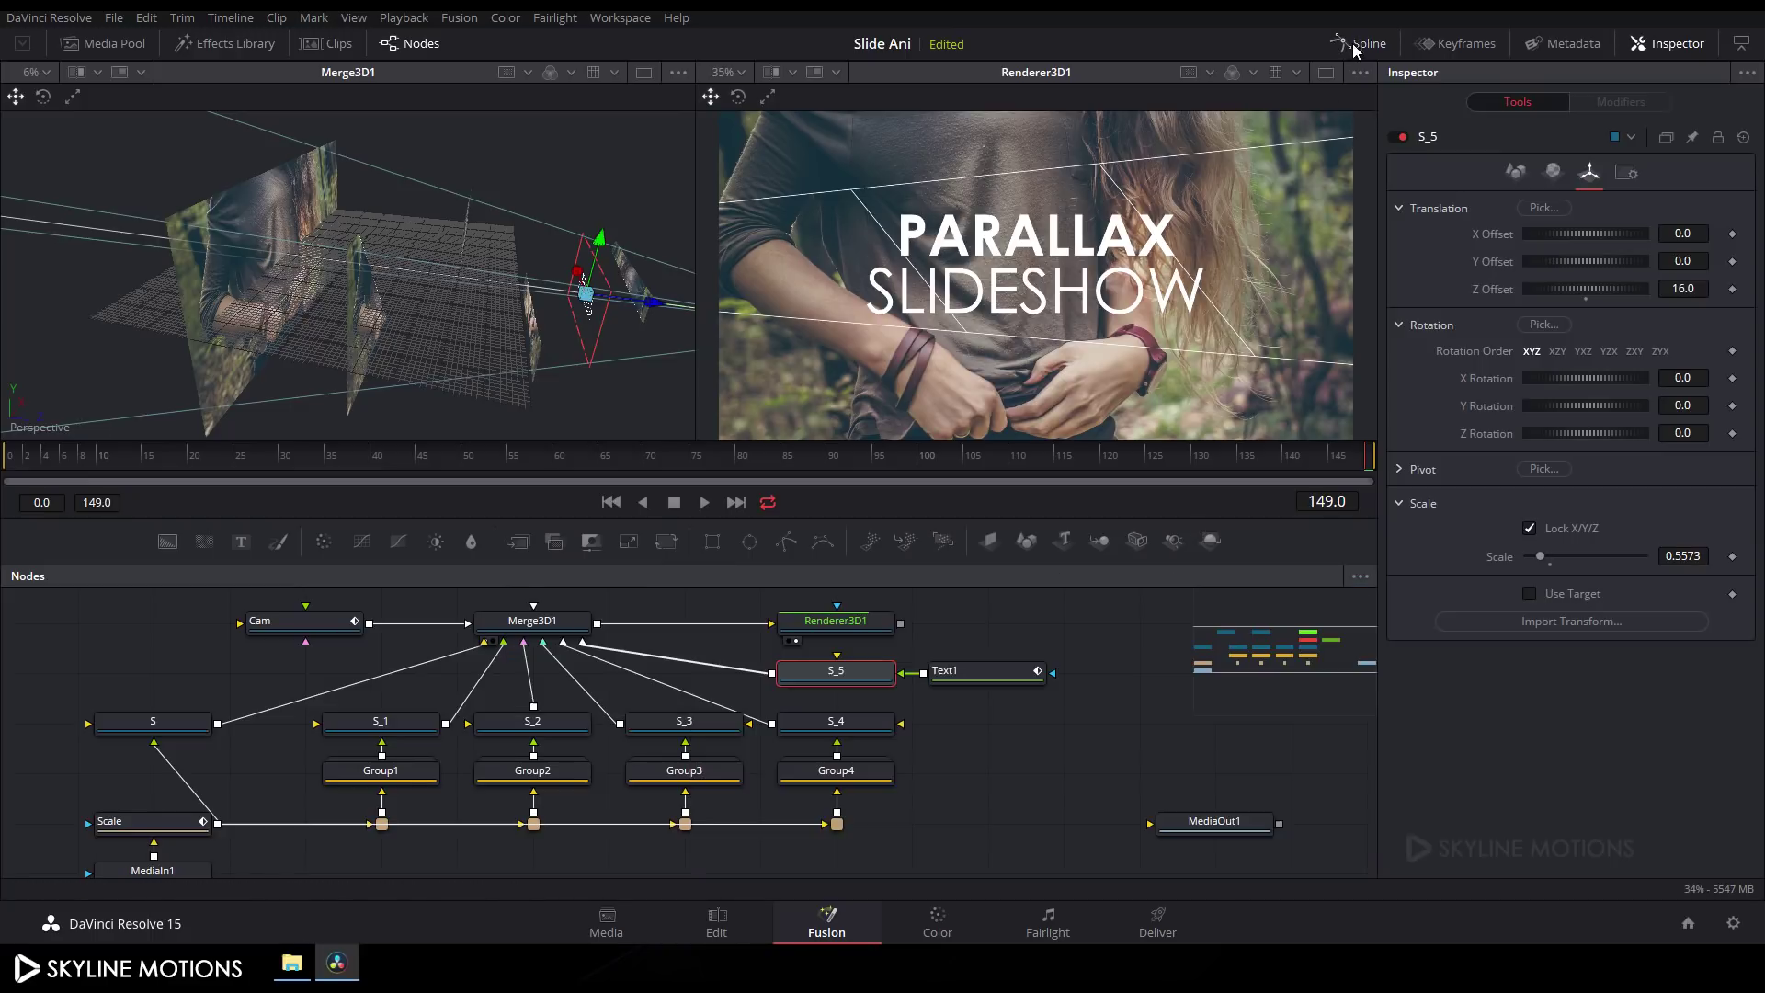
left_click_drag(719, 467, 1062, 462)
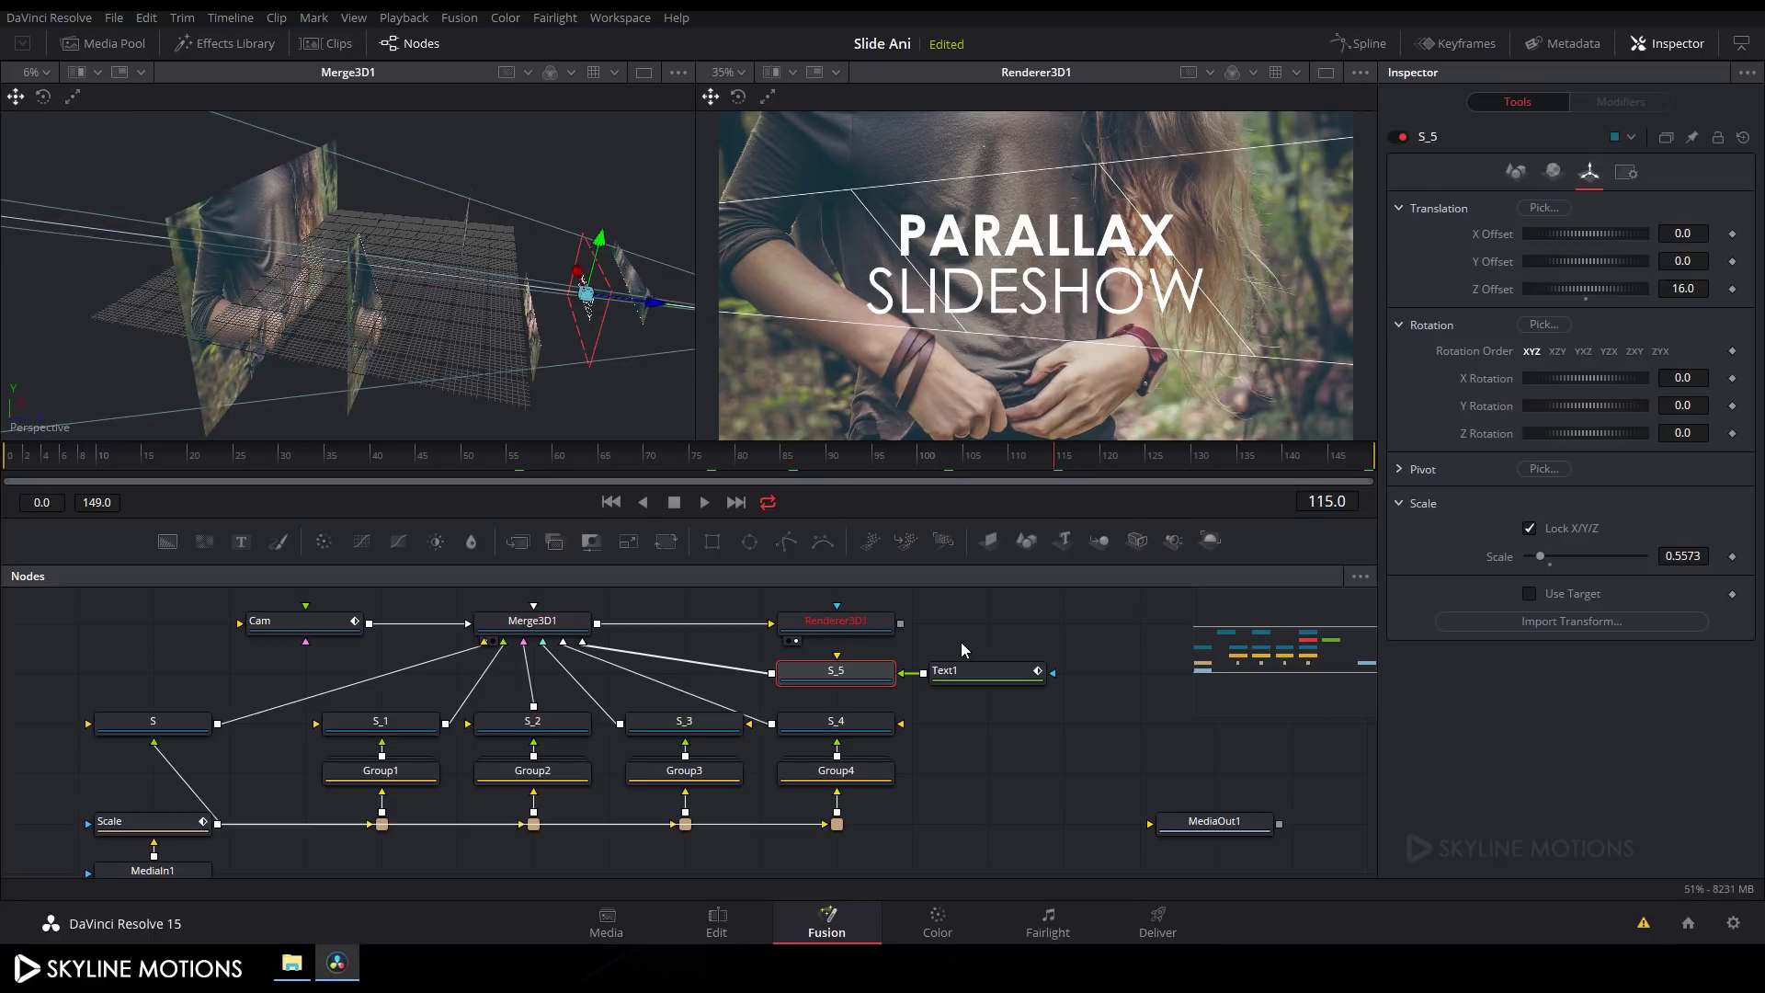
Step: Connect the Renderer3D1 output to MediaOut1, place MediaOut1 beside the renderer, and show it in the second viewer
left_click_drag(1000, 615, 840, 649)
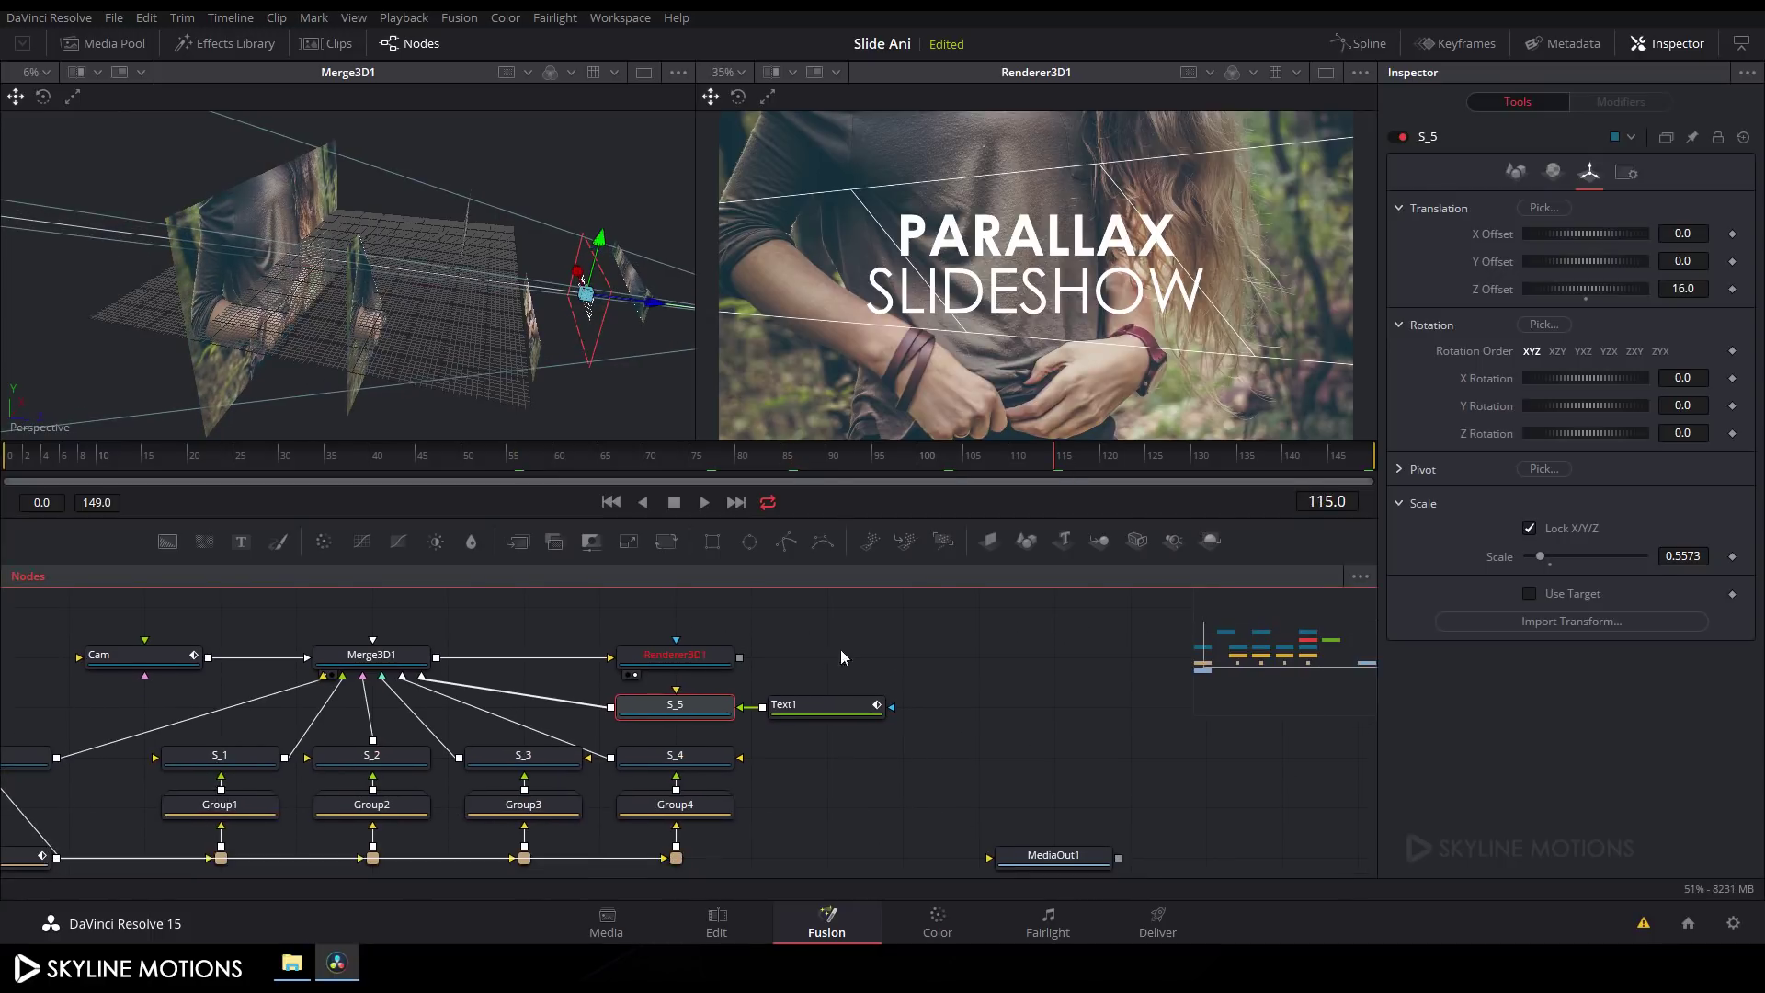
left_click_drag(1071, 860, 960, 687)
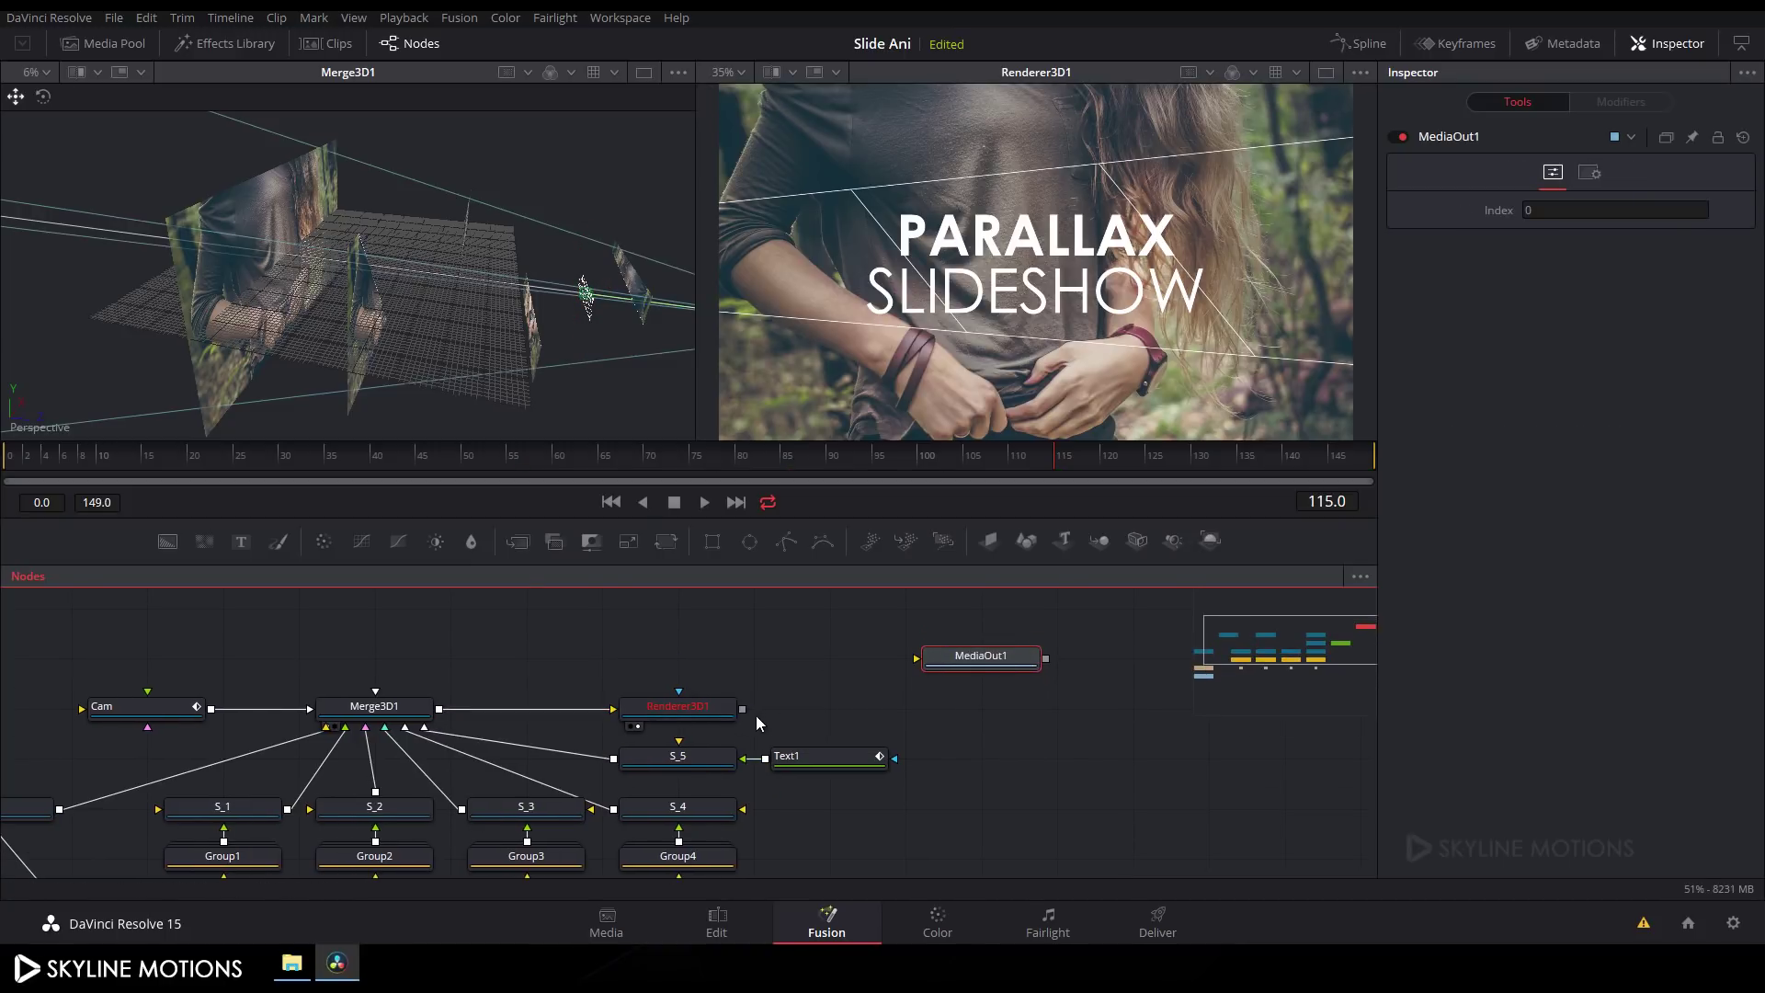
left_click_drag(743, 709, 880, 708)
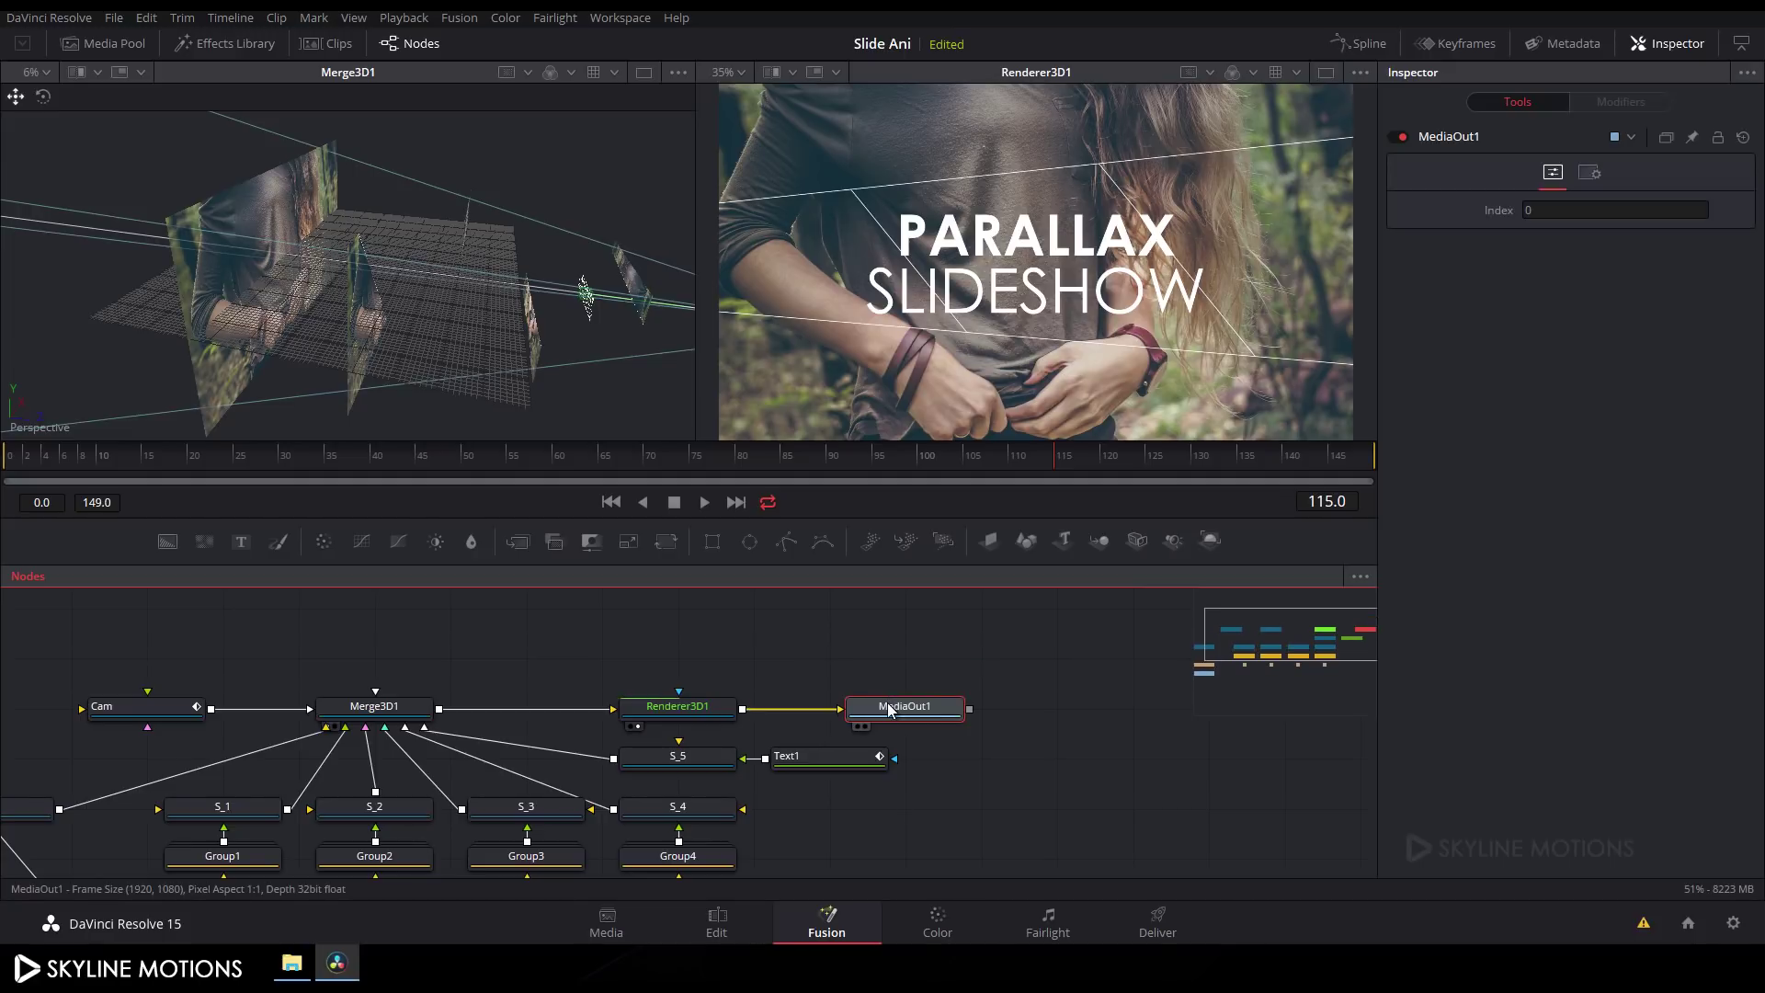
key("2")
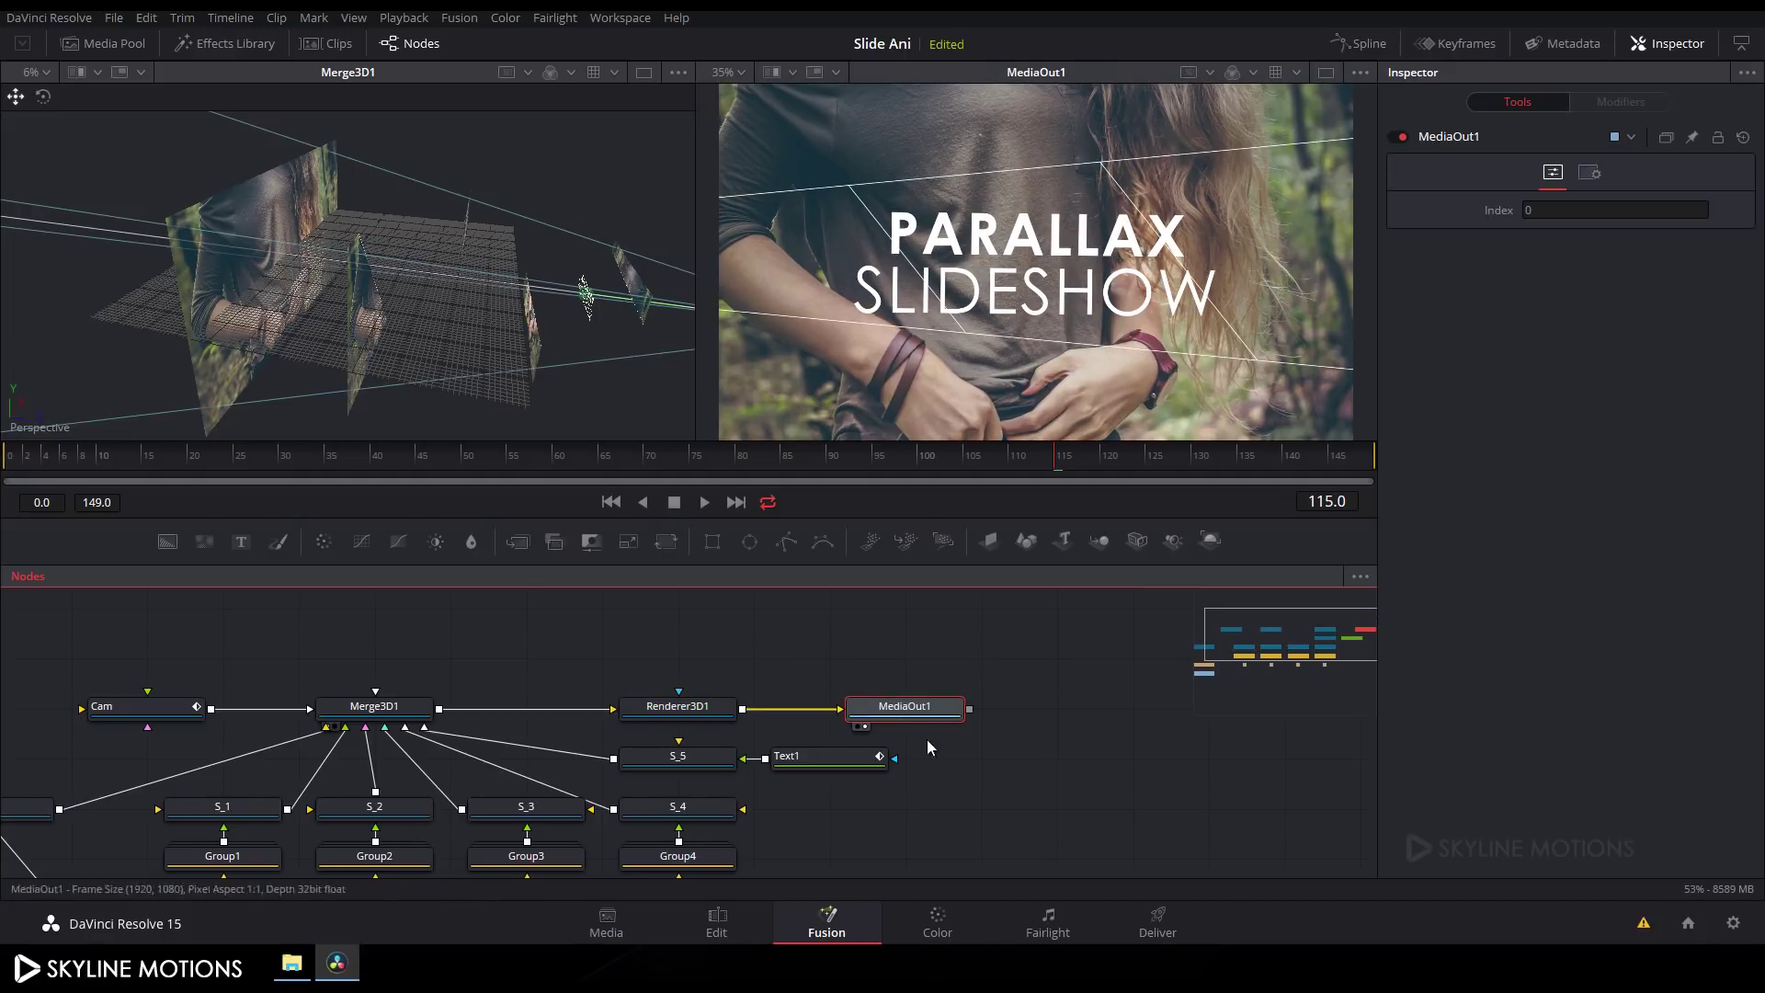
Step: On the Edit page, crop Fusion Clip 1 by 100 at both the top and the bottom for a letterbox look
left_click(717, 922)
left_click_drag(882, 648, 1310, 648)
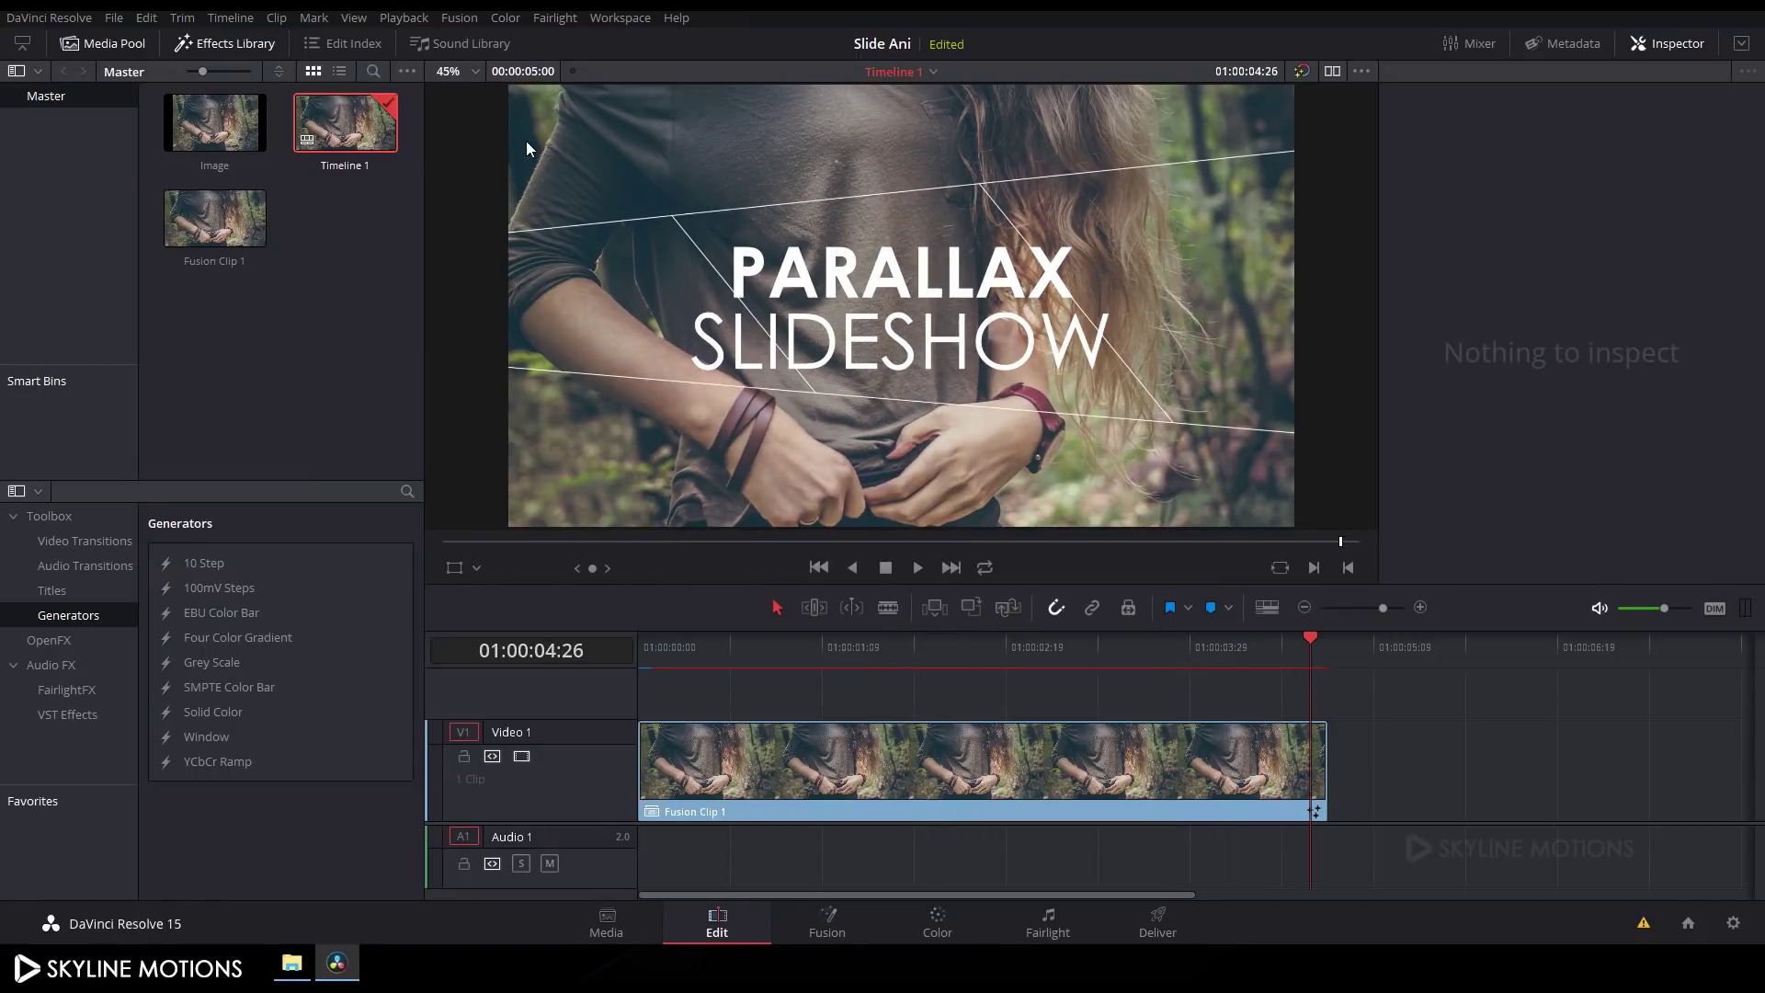
left_click(1136, 756)
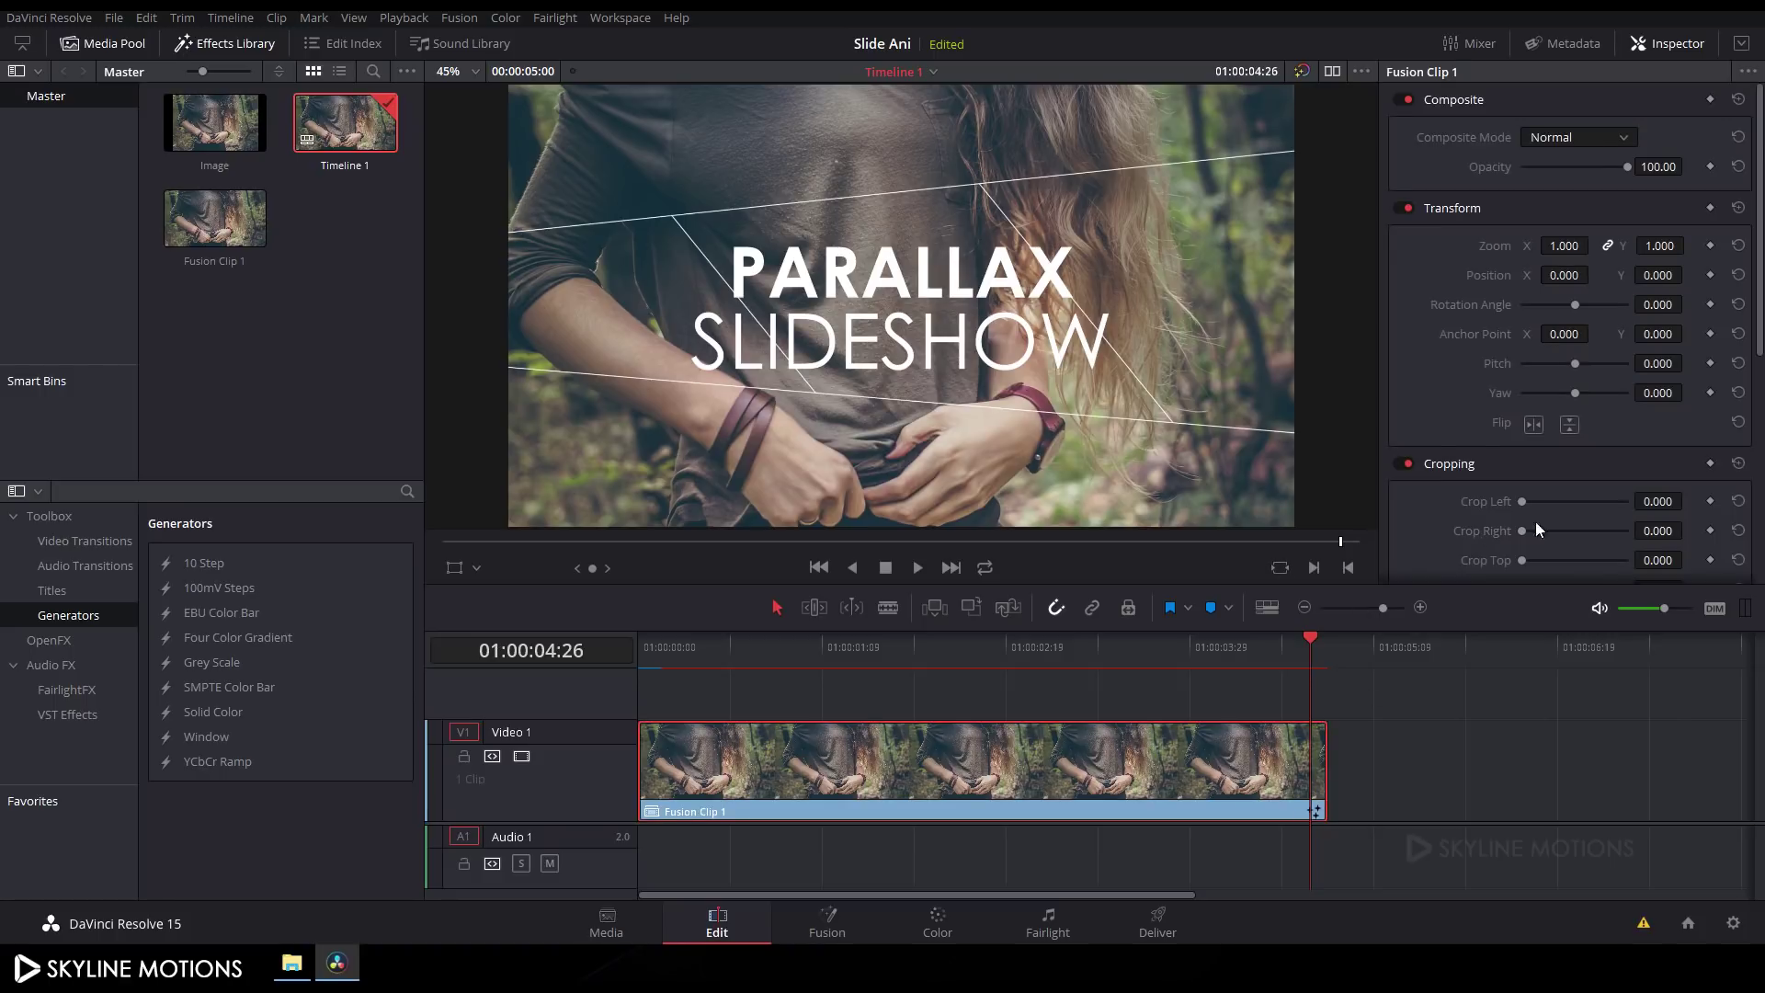
scroll(1447, 467, "down", 3)
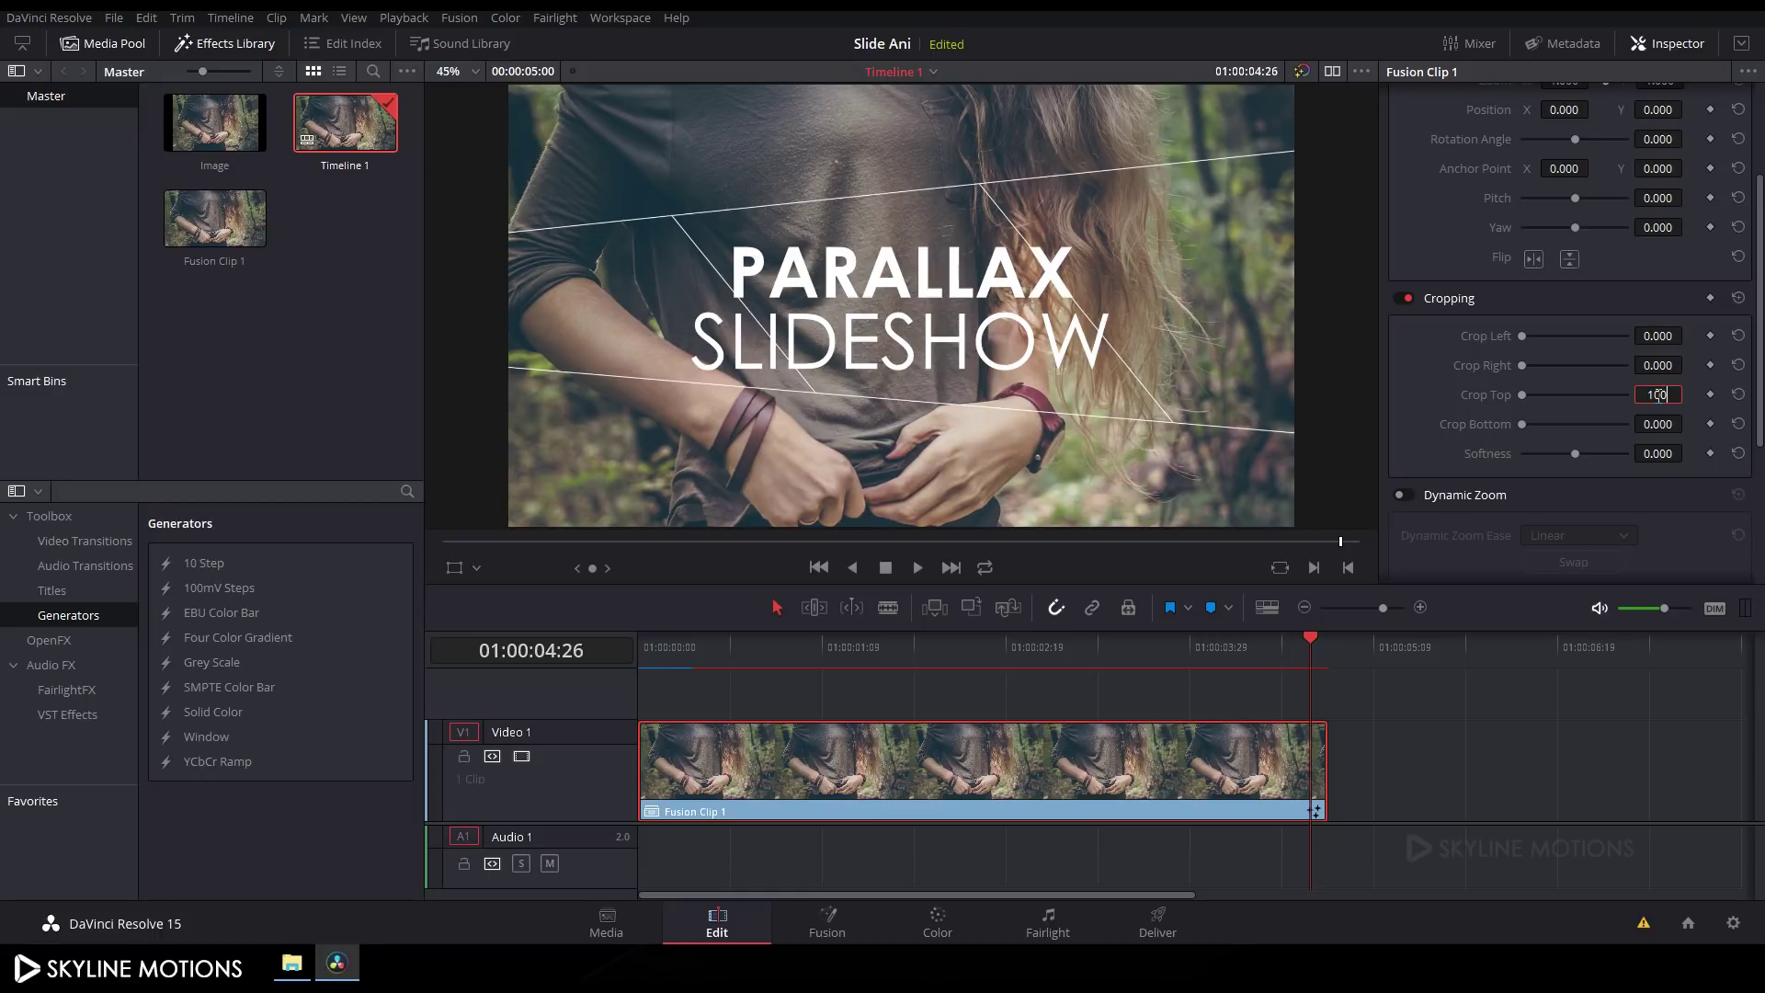
key("Return")
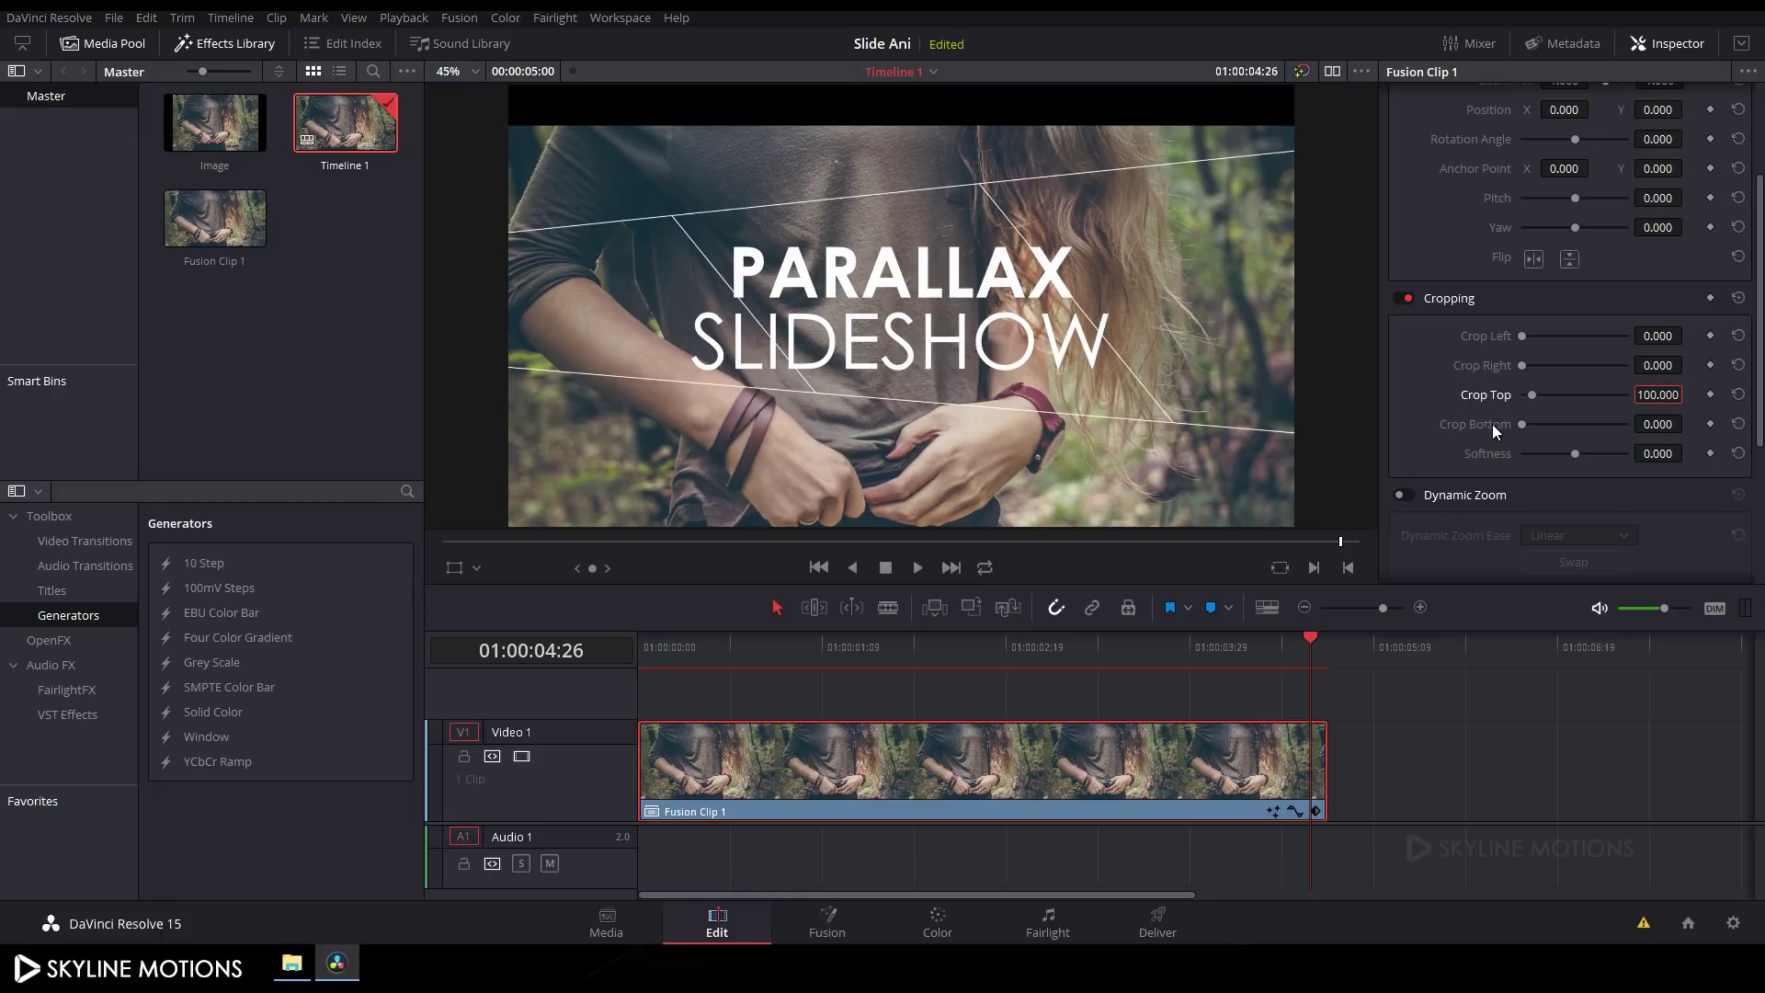
left_click(1657, 424)
type("1")
key("Return")
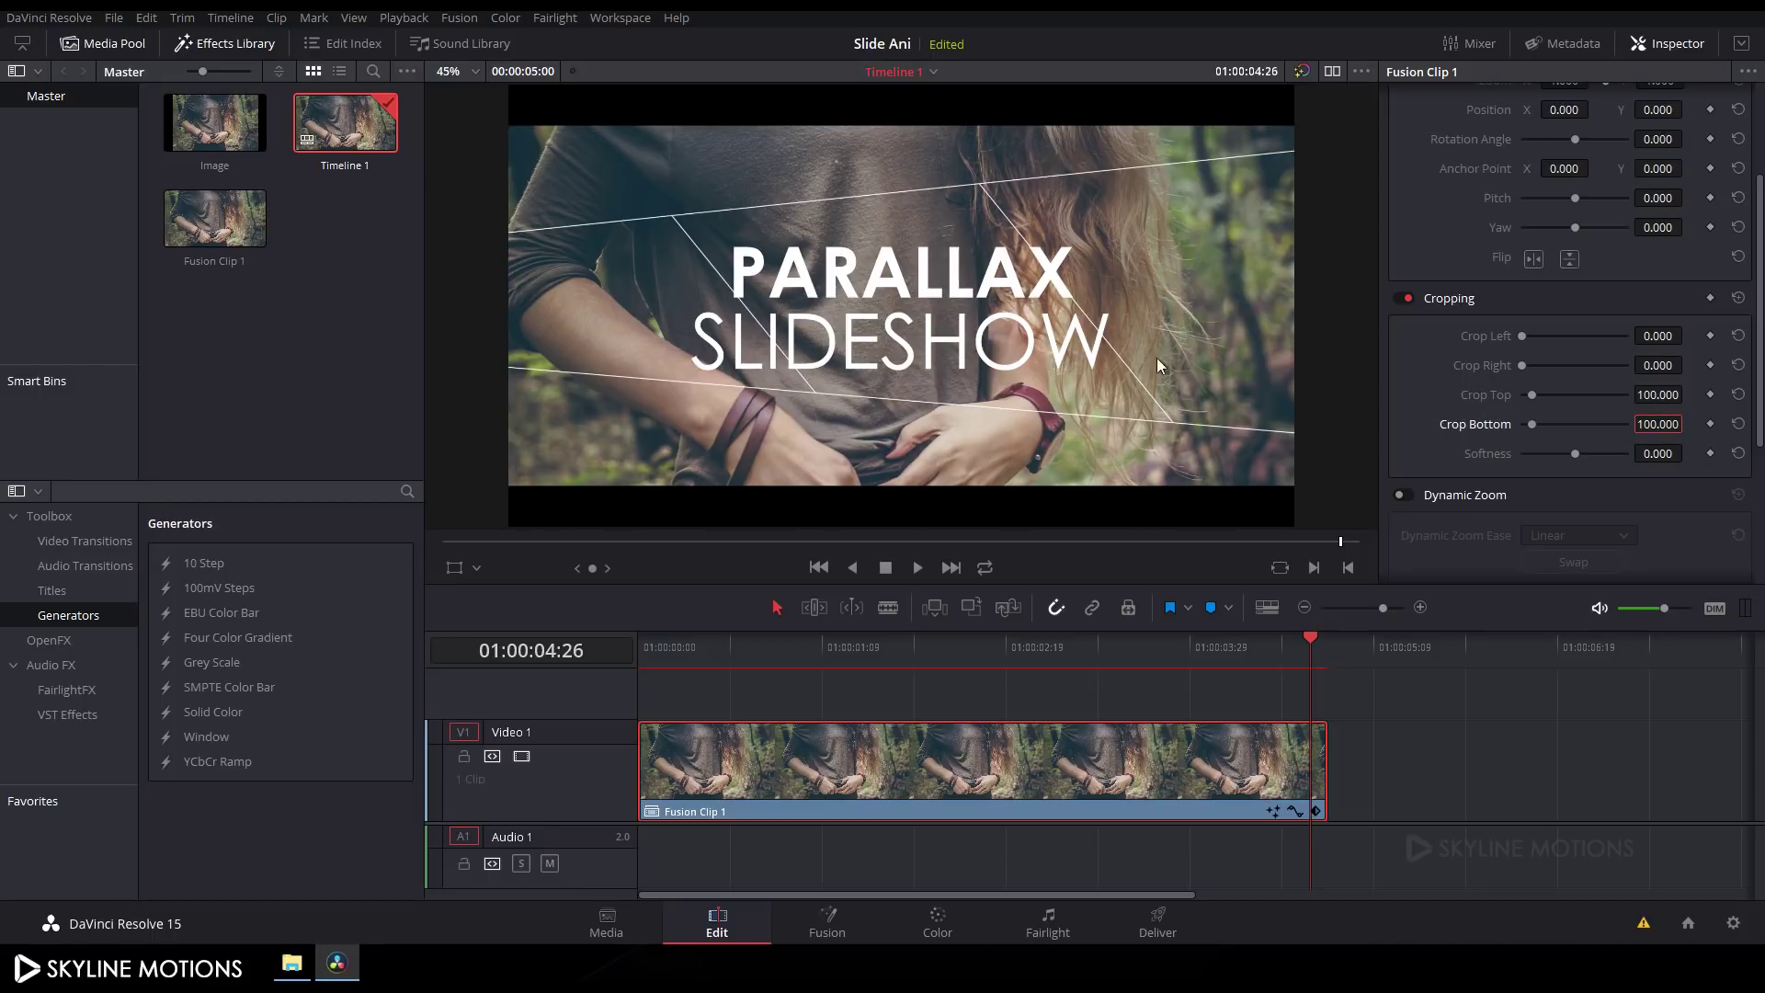
Step: Play the timeline from its start with looping enabled to review the finished slide animation
left_click_drag(860, 655, 638, 642)
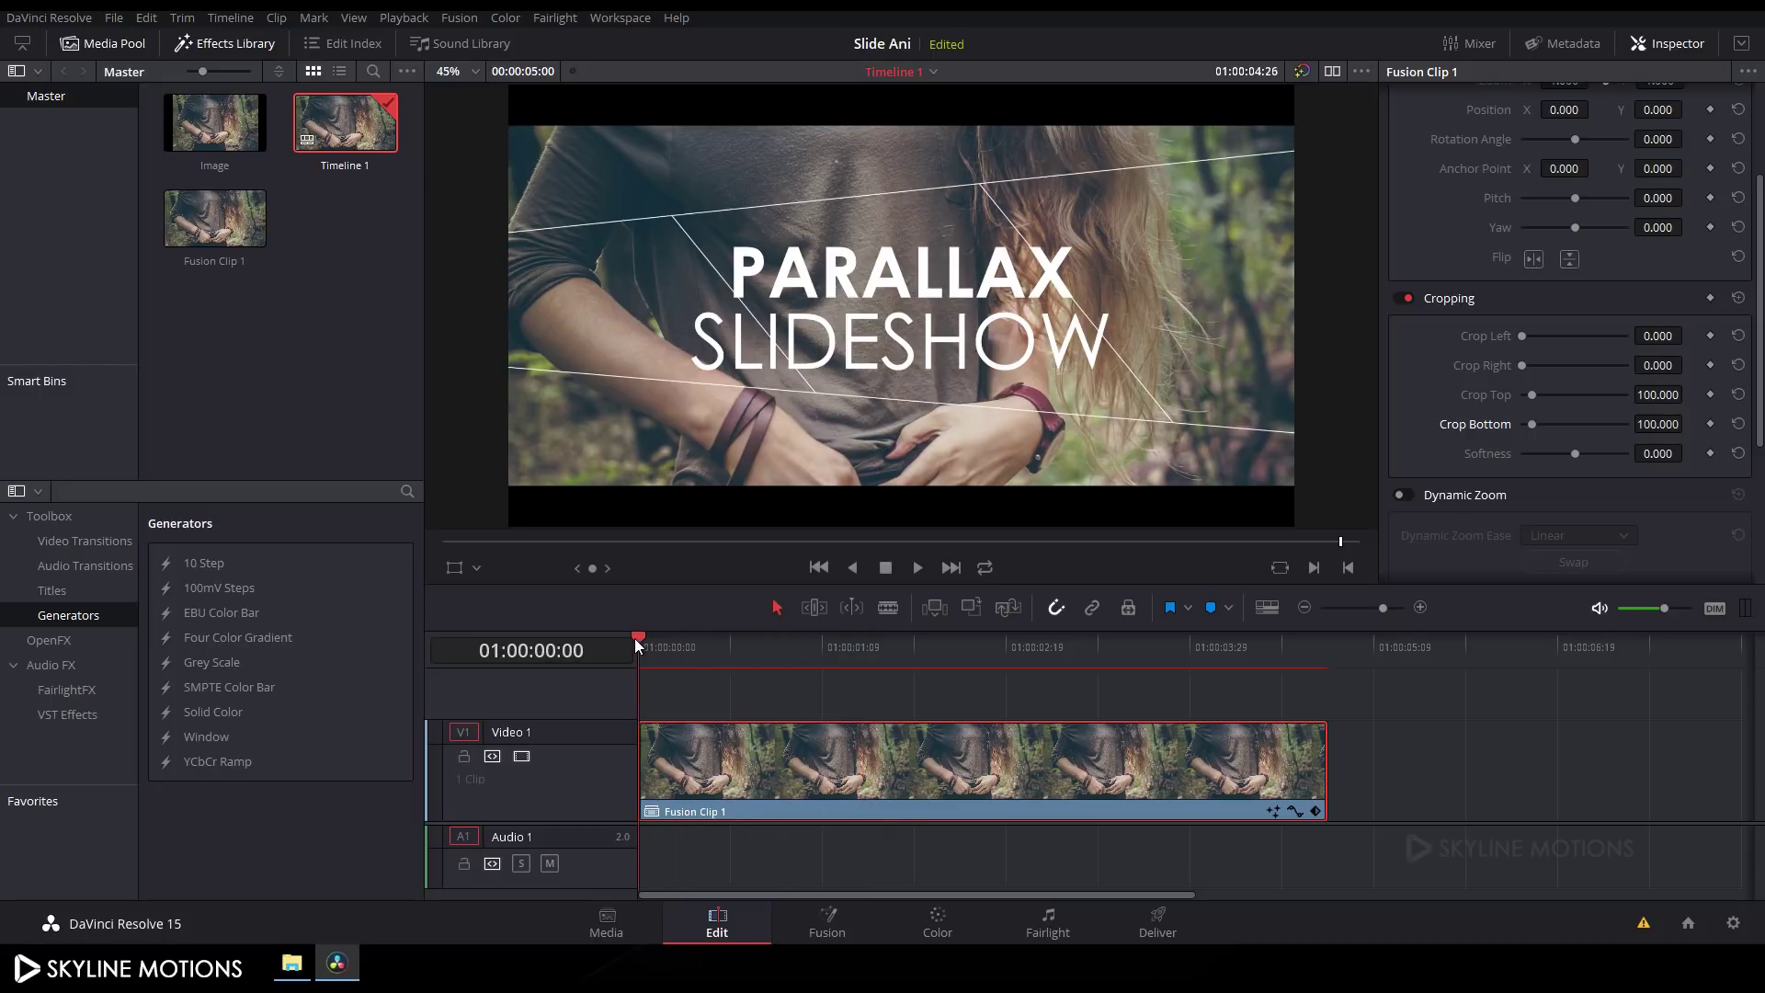
left_click(984, 567)
left_click(917, 568)
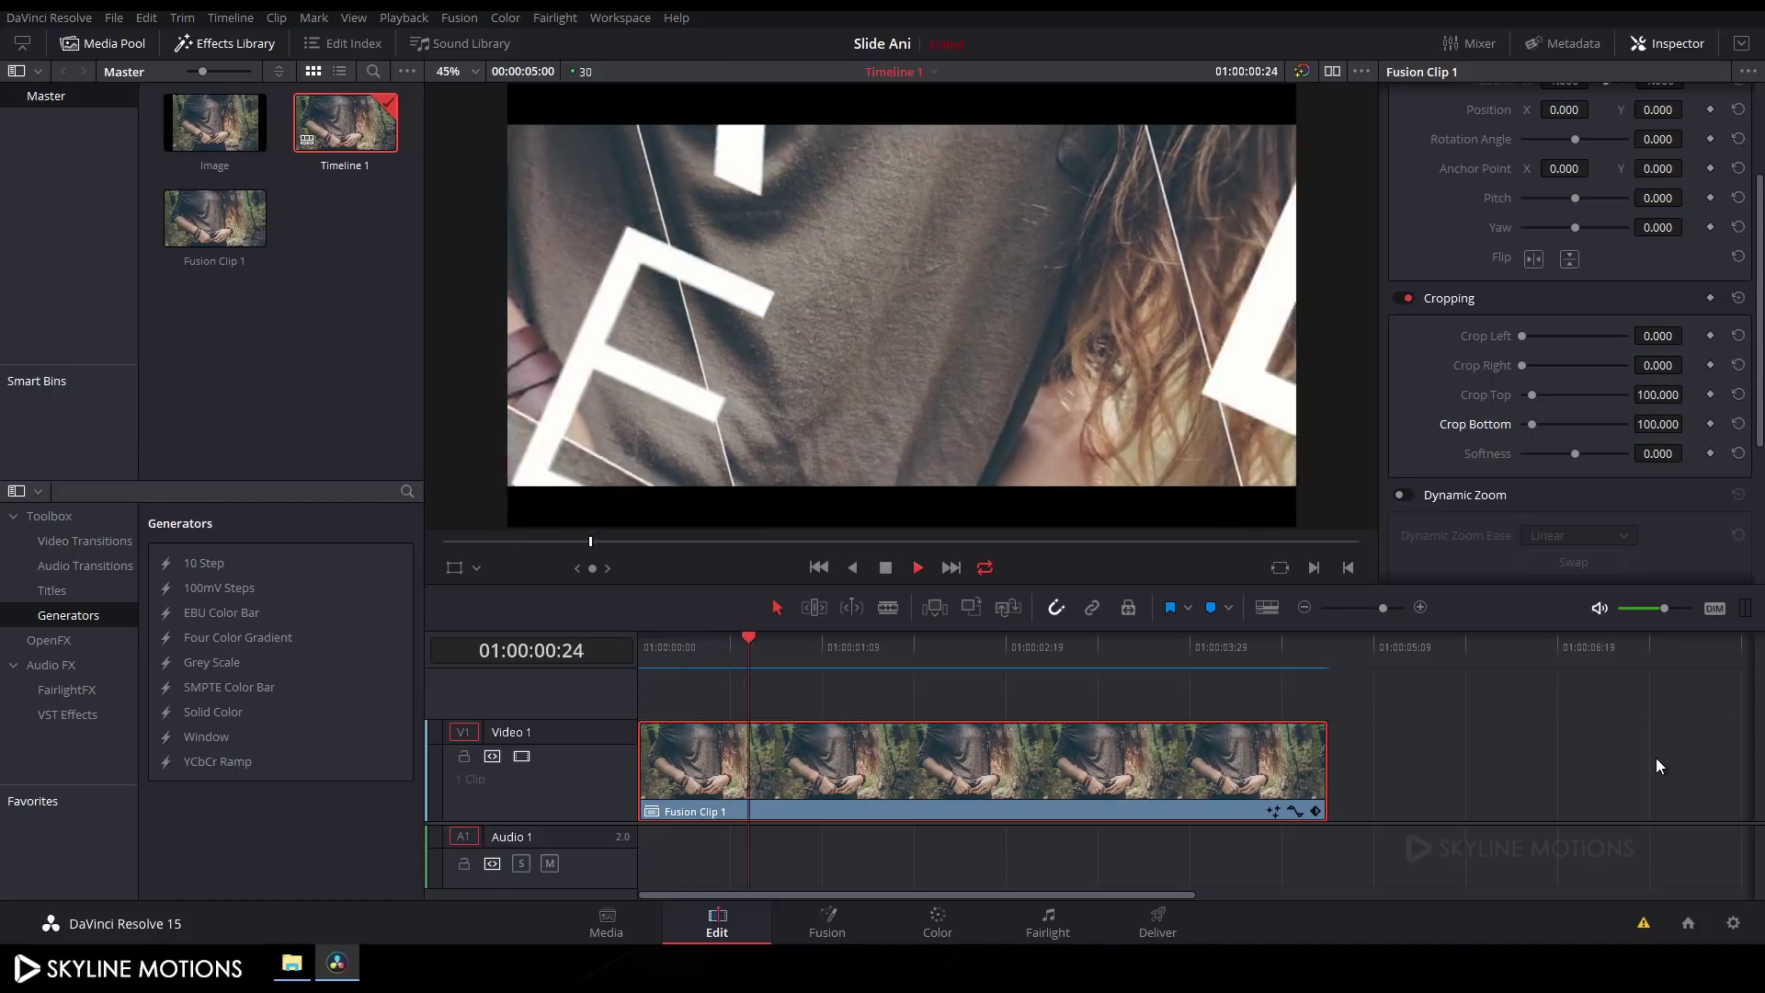